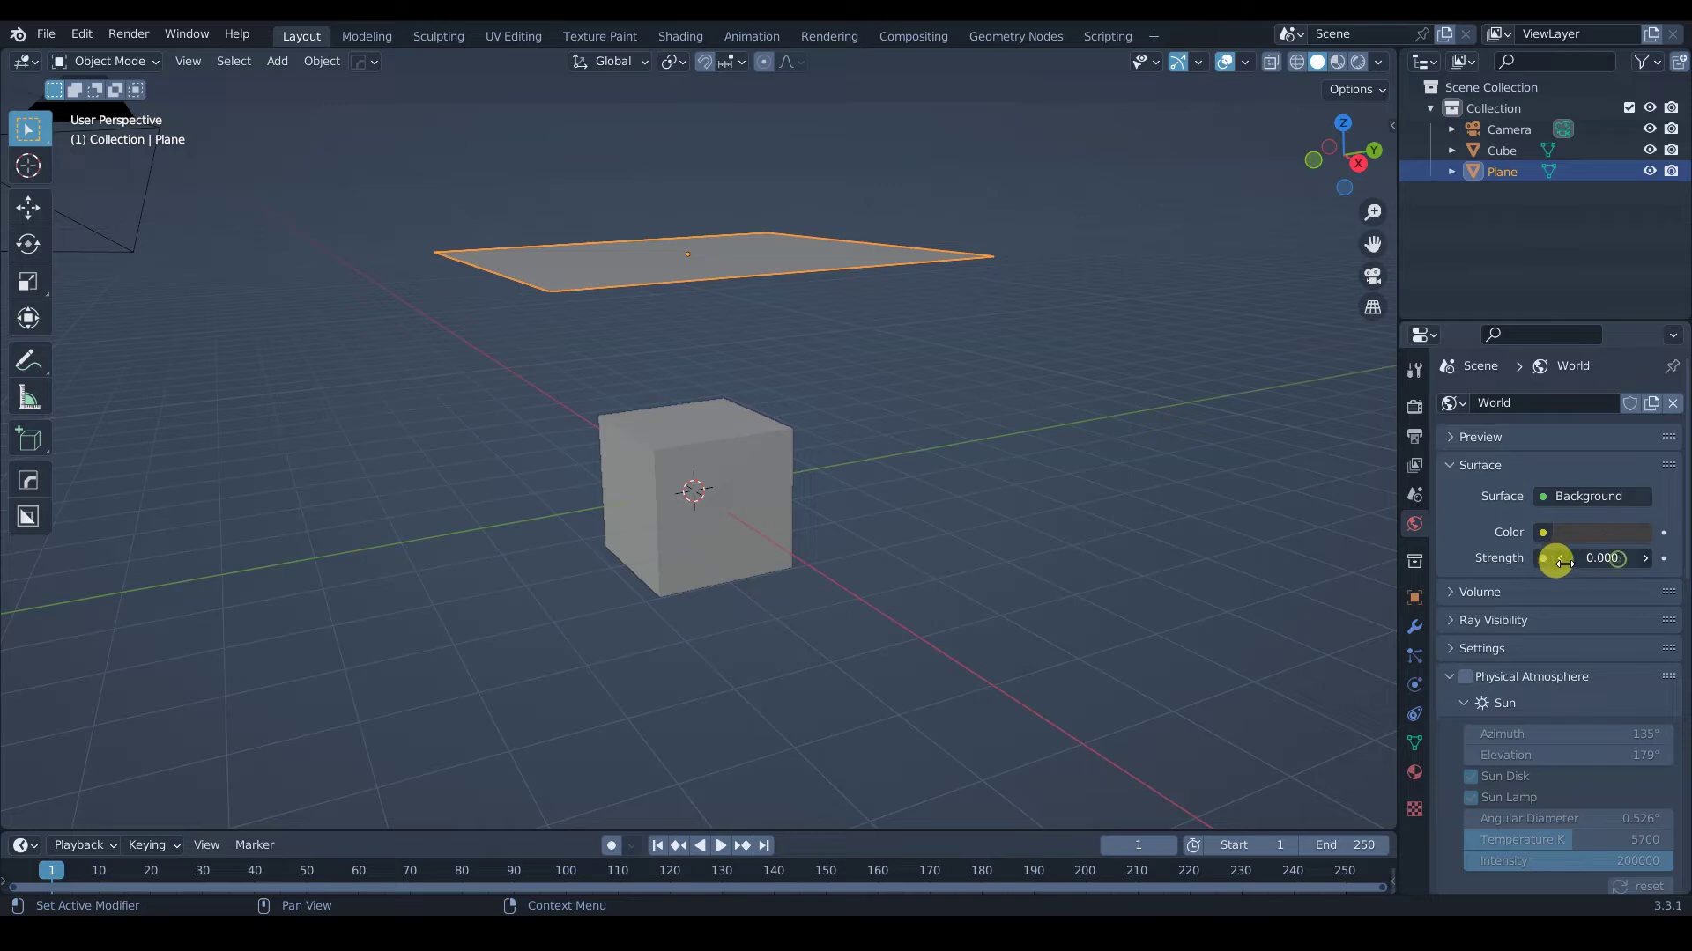
Preview the plane's light on the cube in Rendered shading, return to Solid shading and select the cube.
middle_click_drag(716, 542, 712, 606)
middle_click_drag(705, 537, 696, 578)
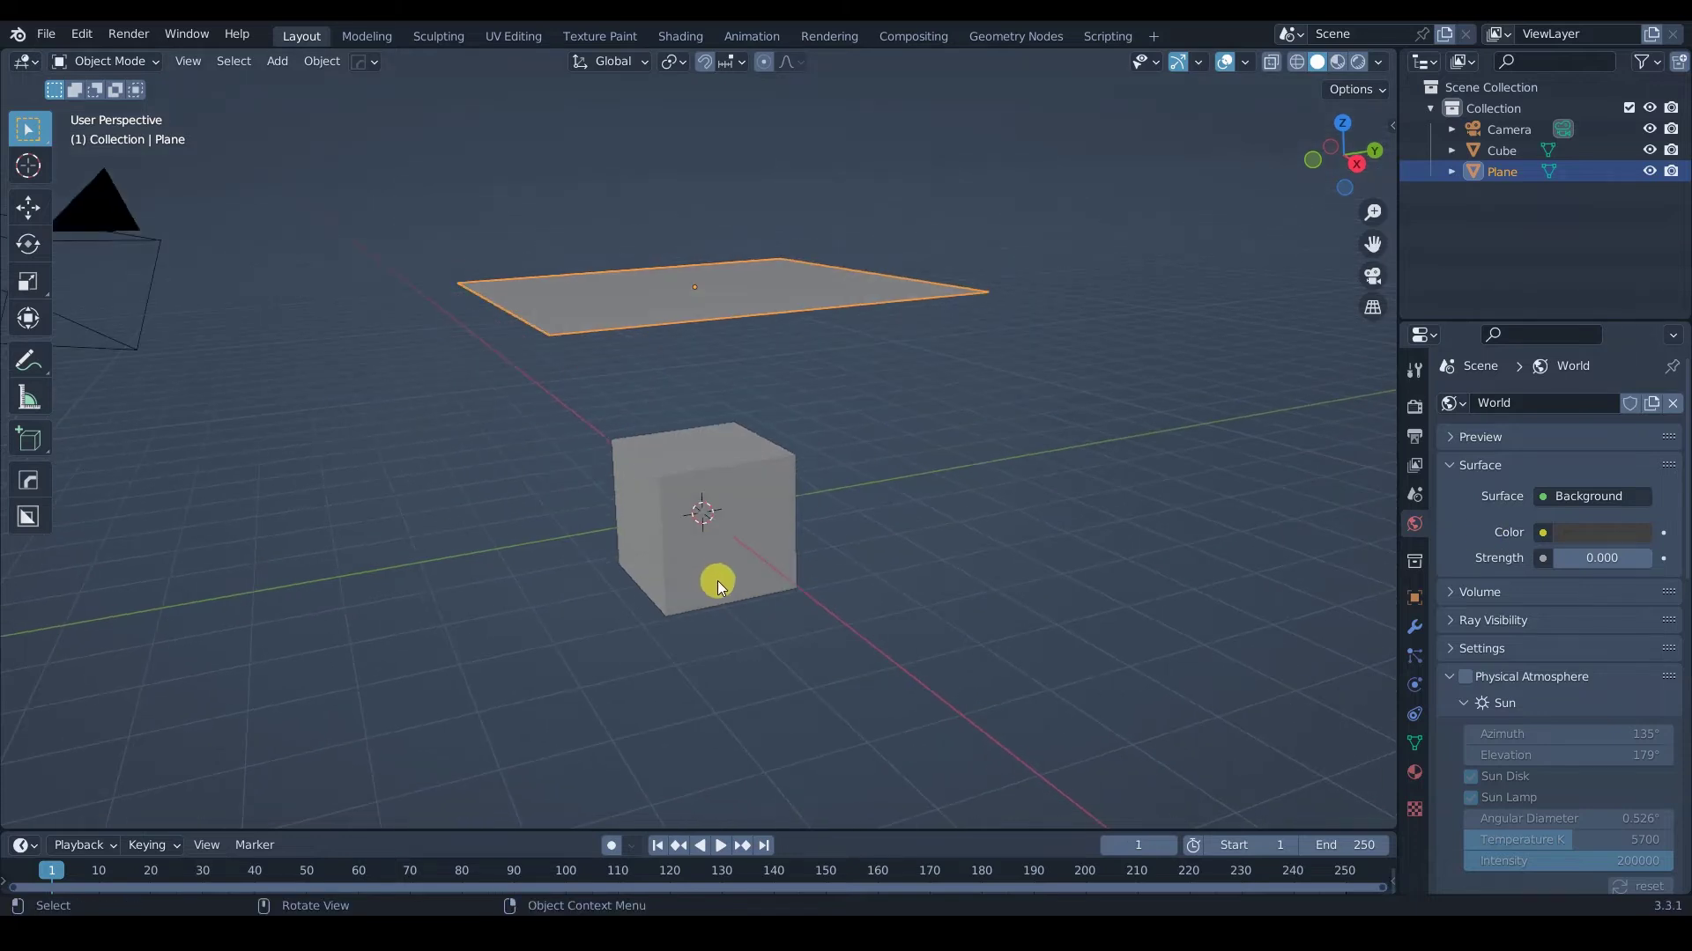
key("z")
left_click(701, 472)
mouse_move(696, 552)
middle_mouse_down()
mouse_move(740, 472)
mouse_move(727, 541)
middle_mouse_up()
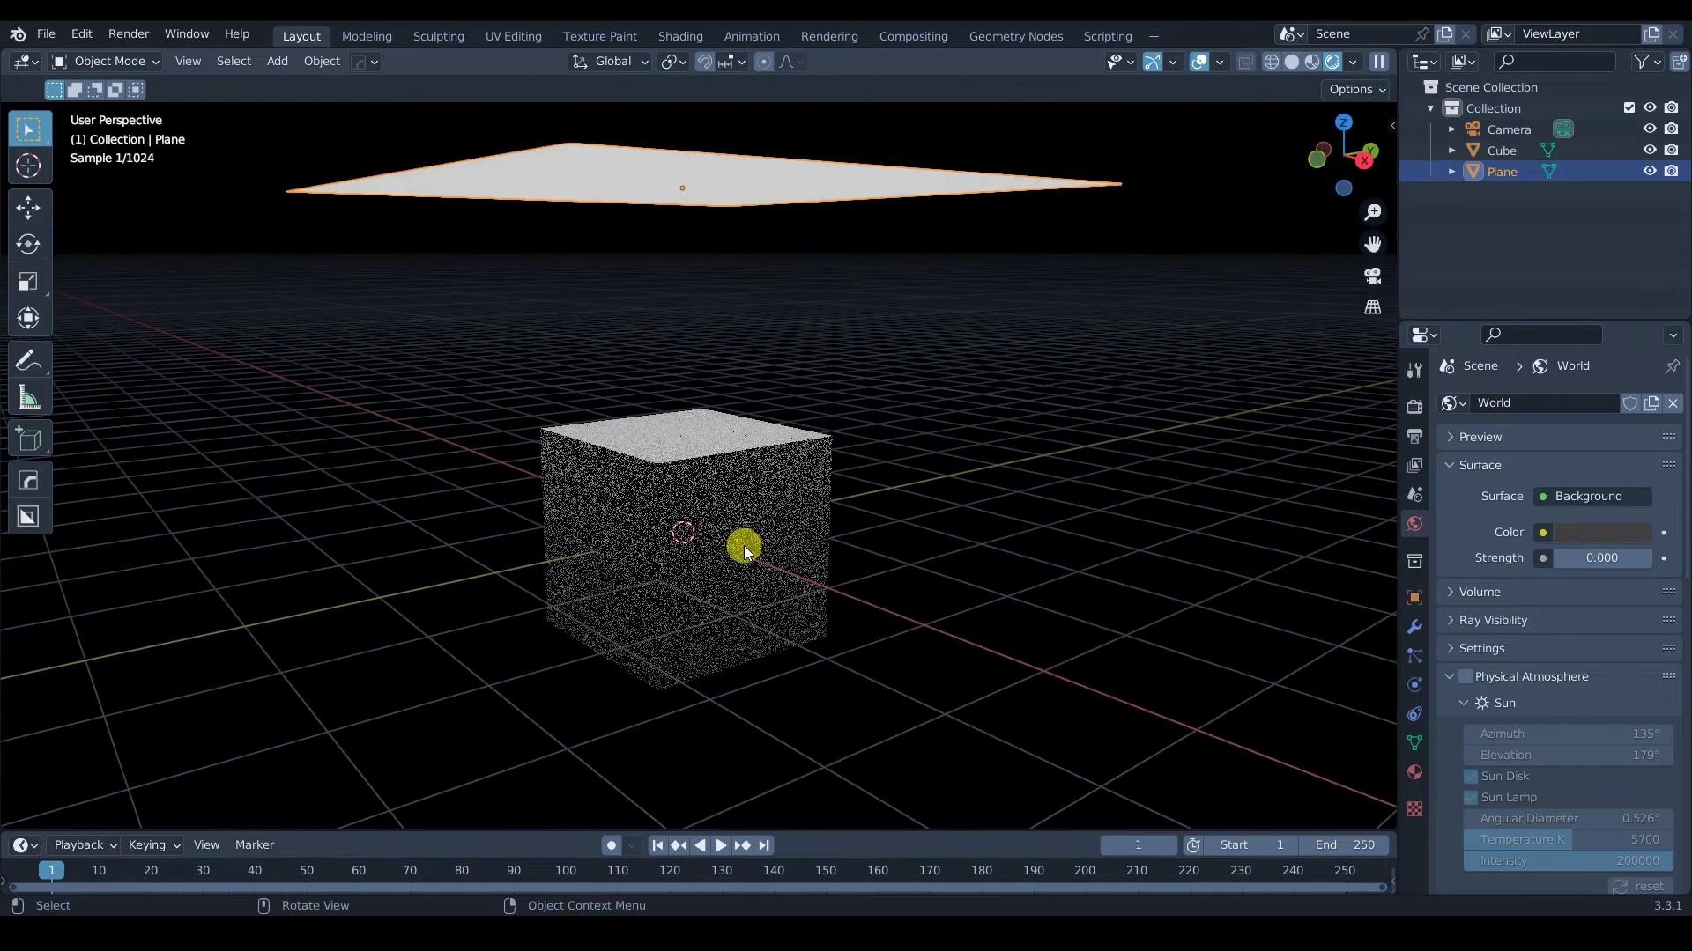
key("z")
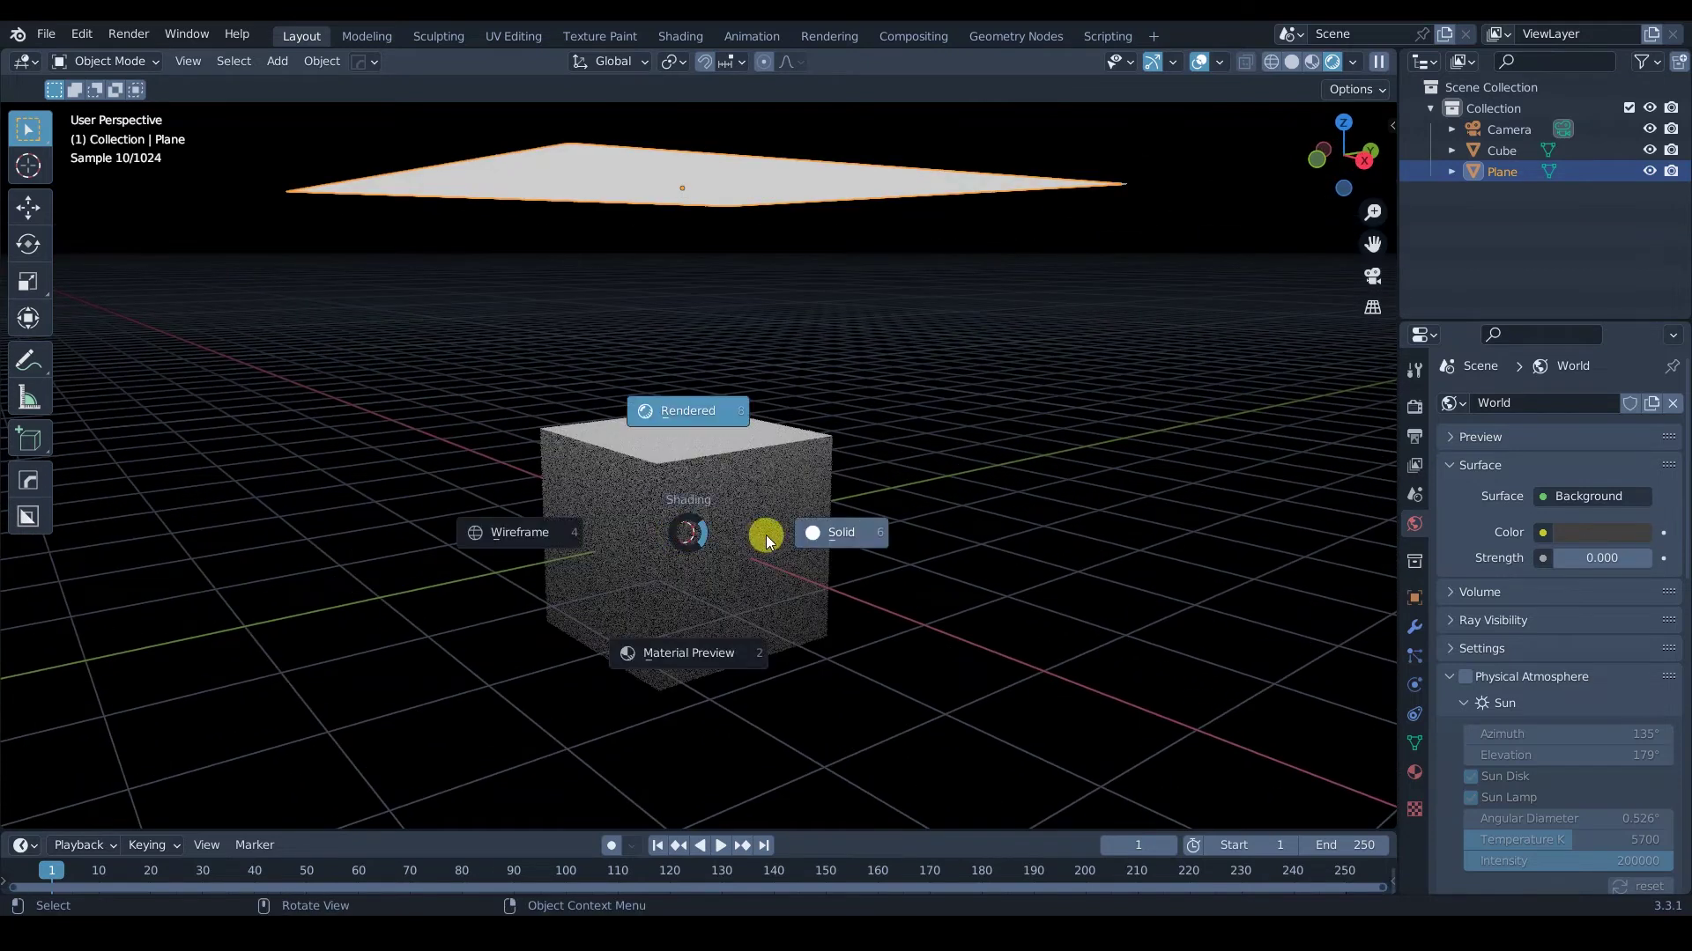
left_click(760, 533)
left_click(753, 539)
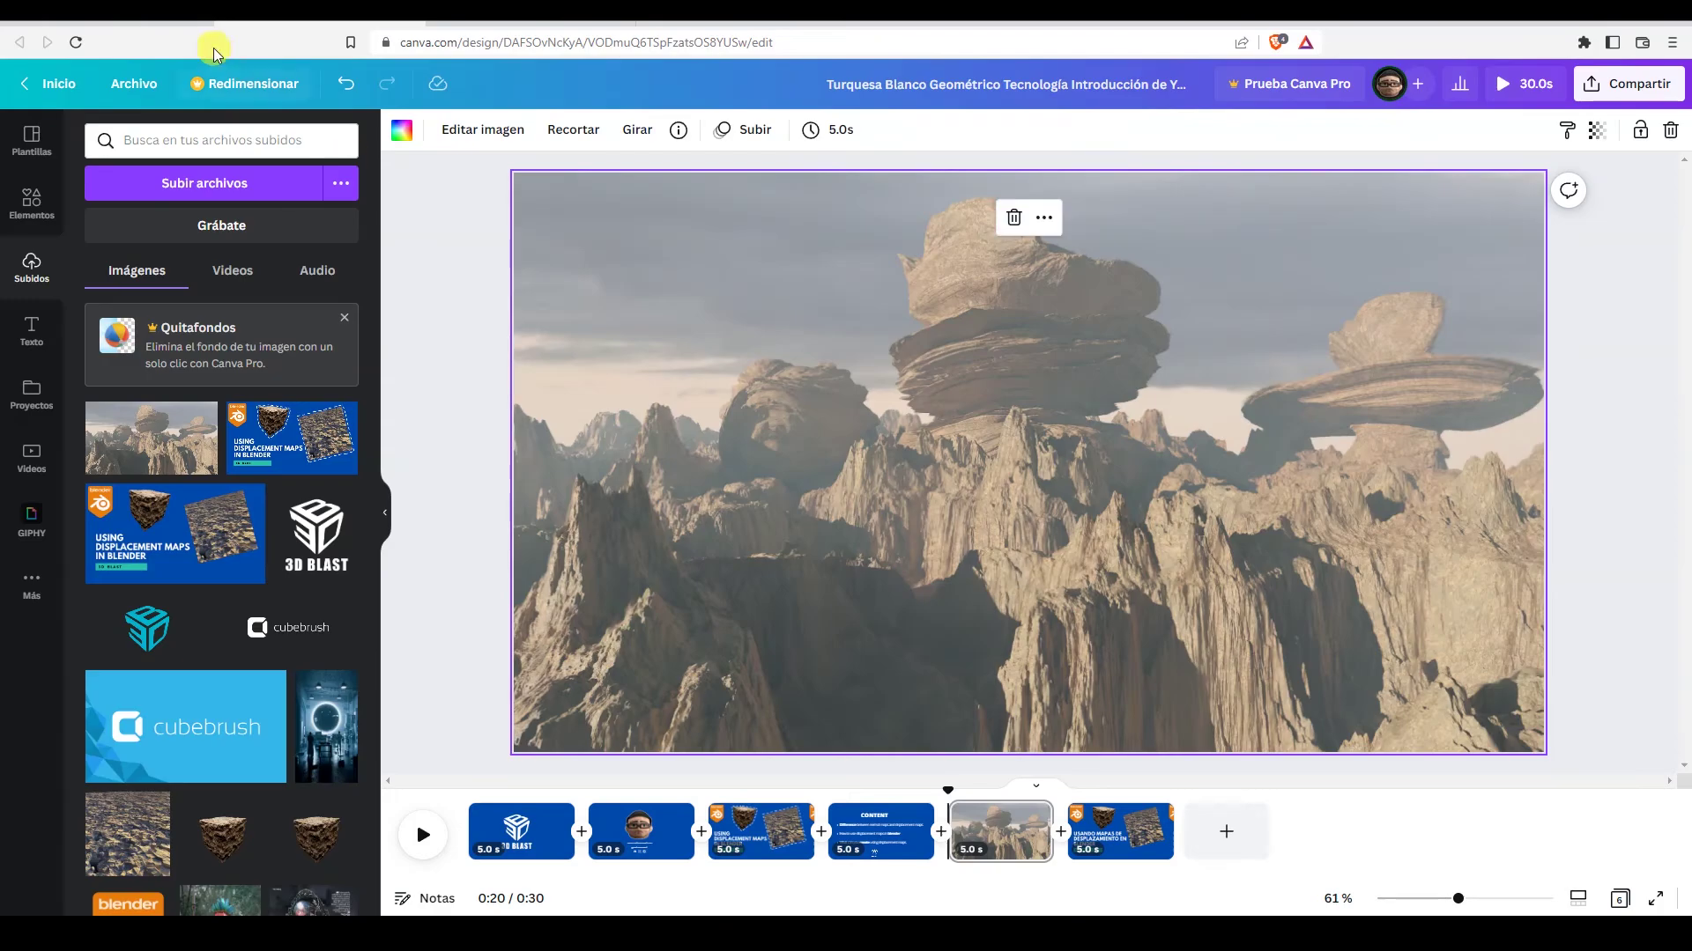
Switch to the Poly Haven website in the browser and open its texture library.
left_click(133, 25)
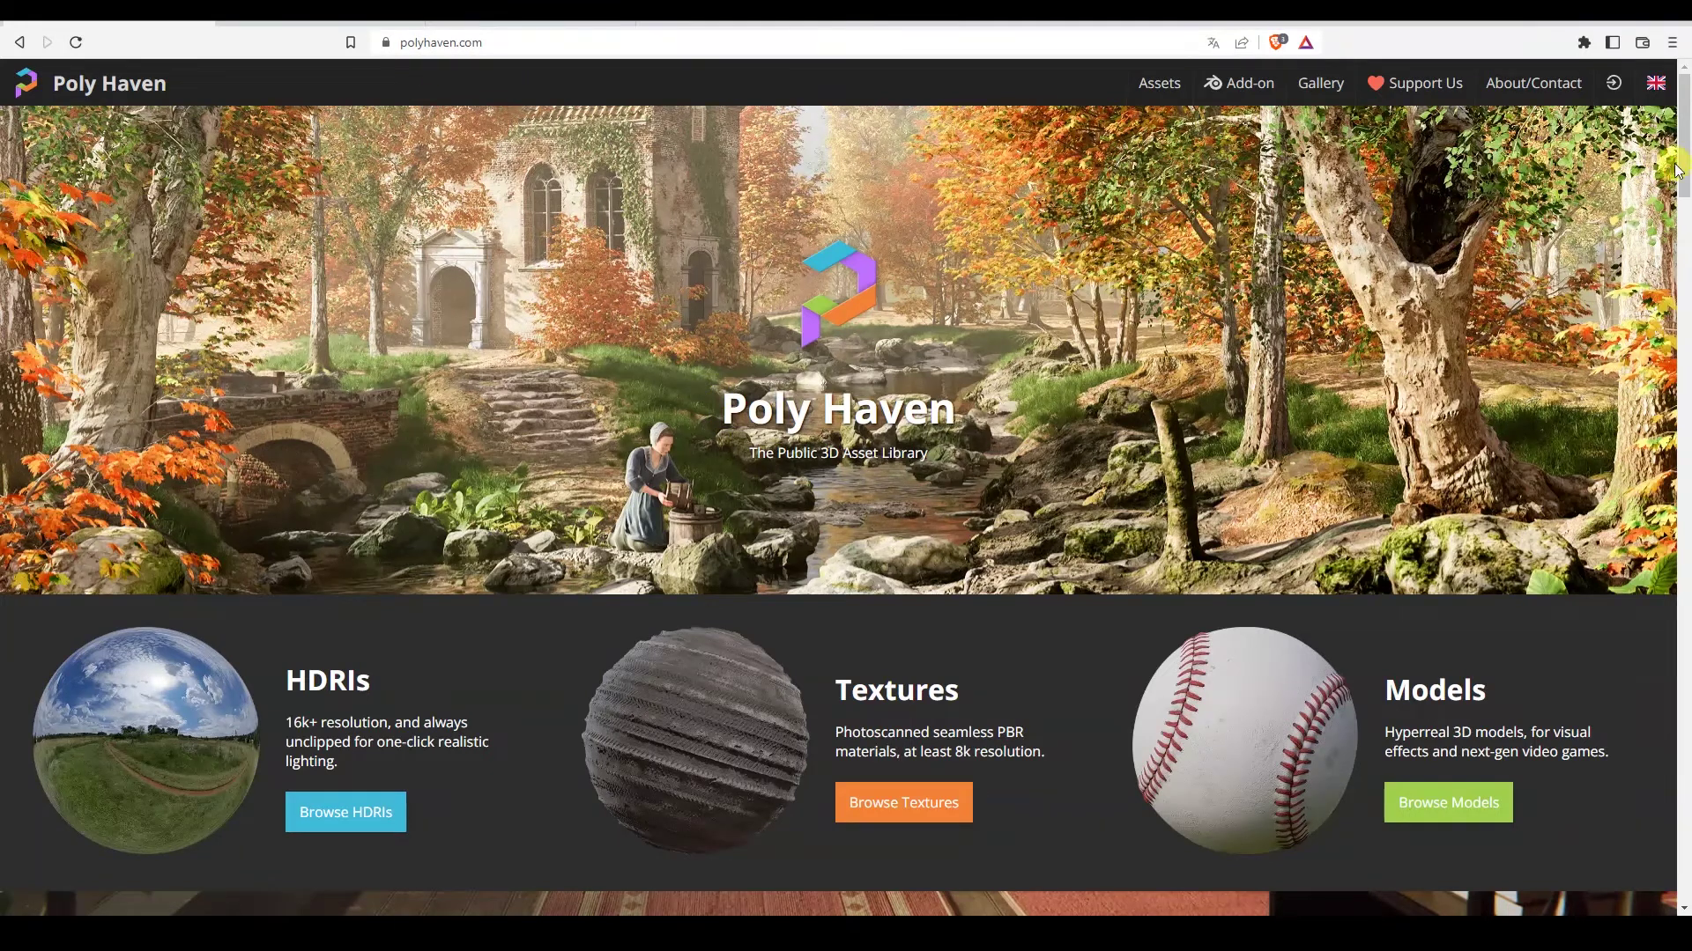
mouse_move(1684, 169)
left_mouse_down()
mouse_move(1685, 201)
mouse_move(1676, 168)
left_mouse_up()
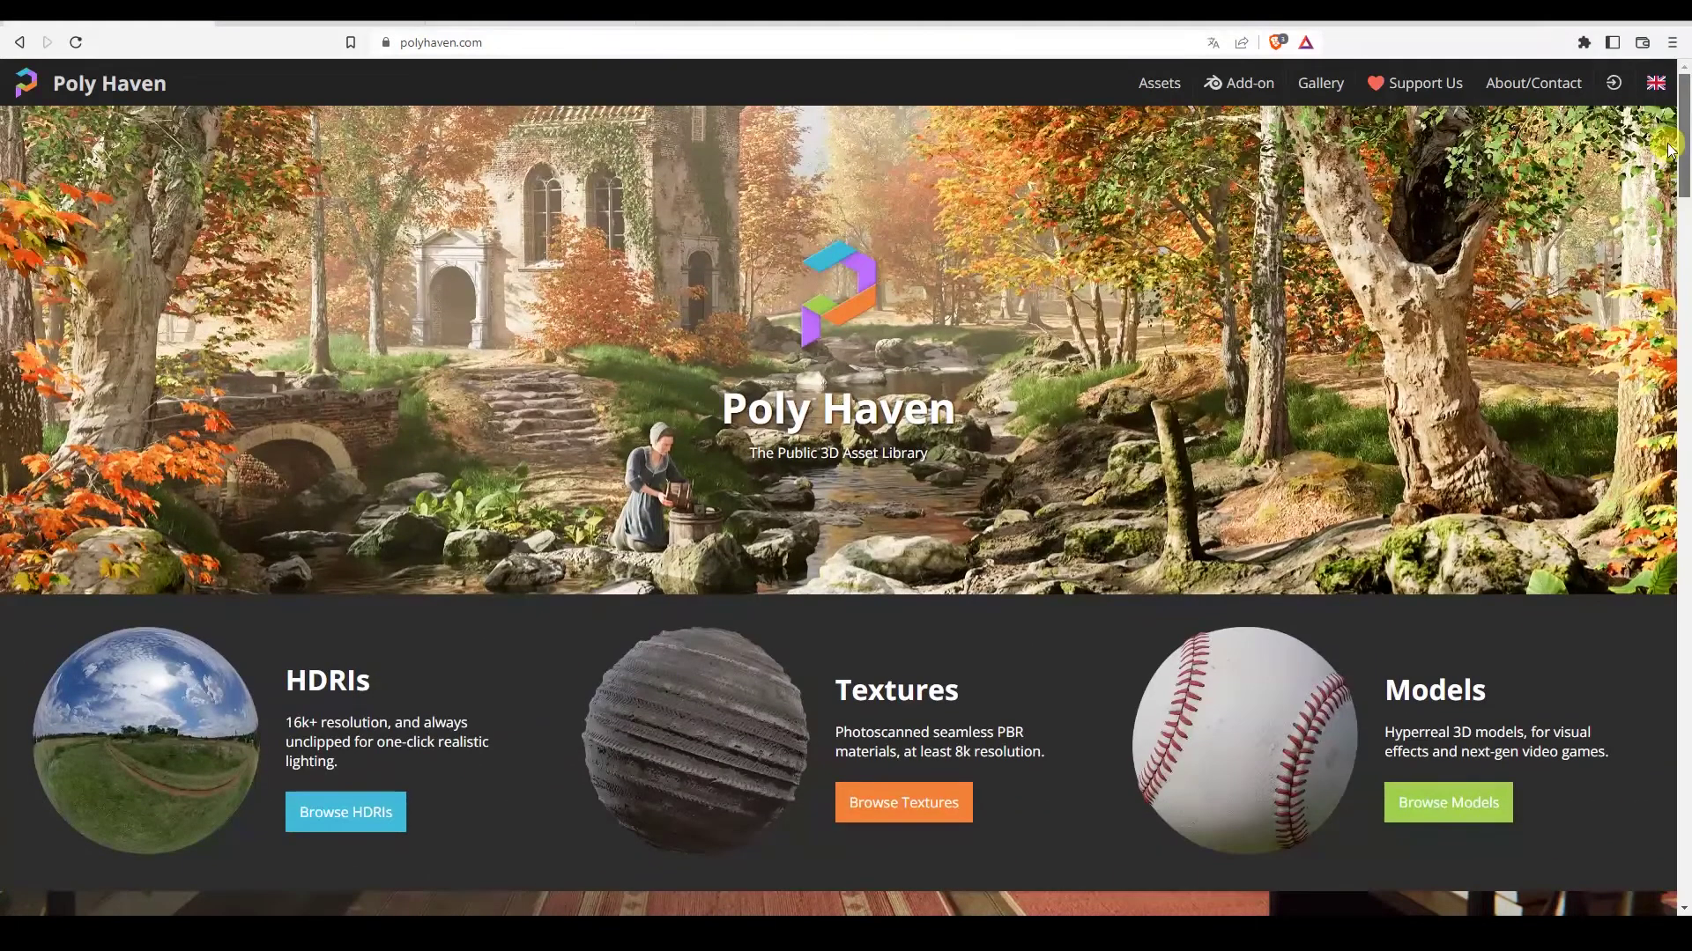
scroll(1684, 169, "down", 1)
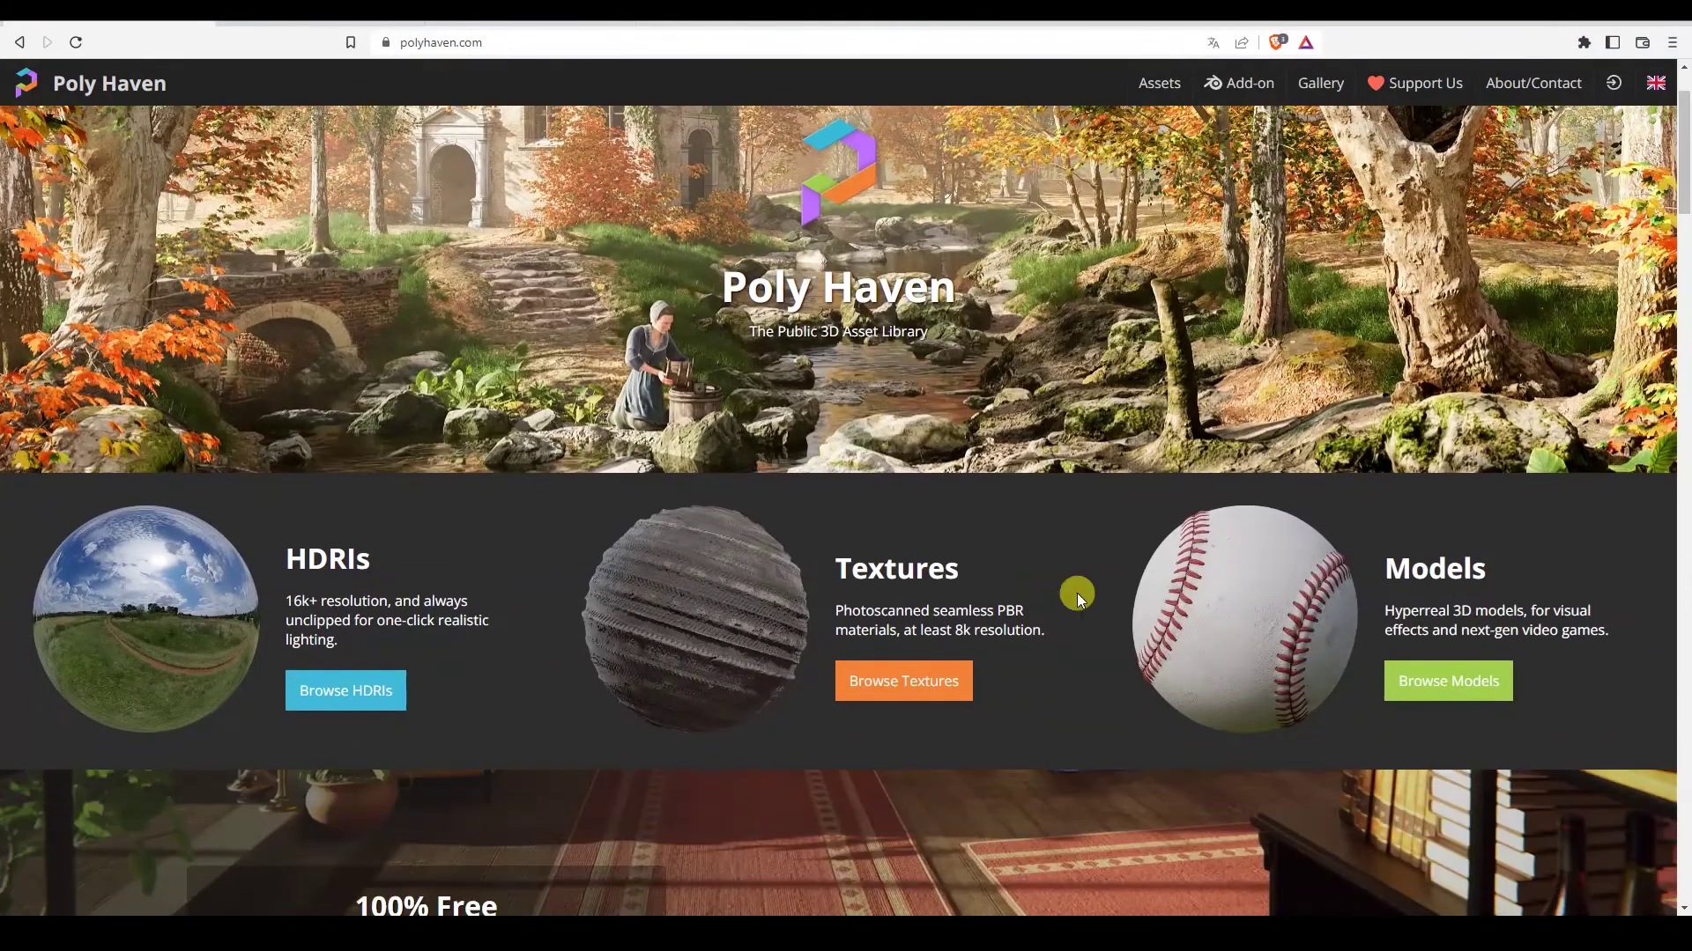
left_click(931, 686)
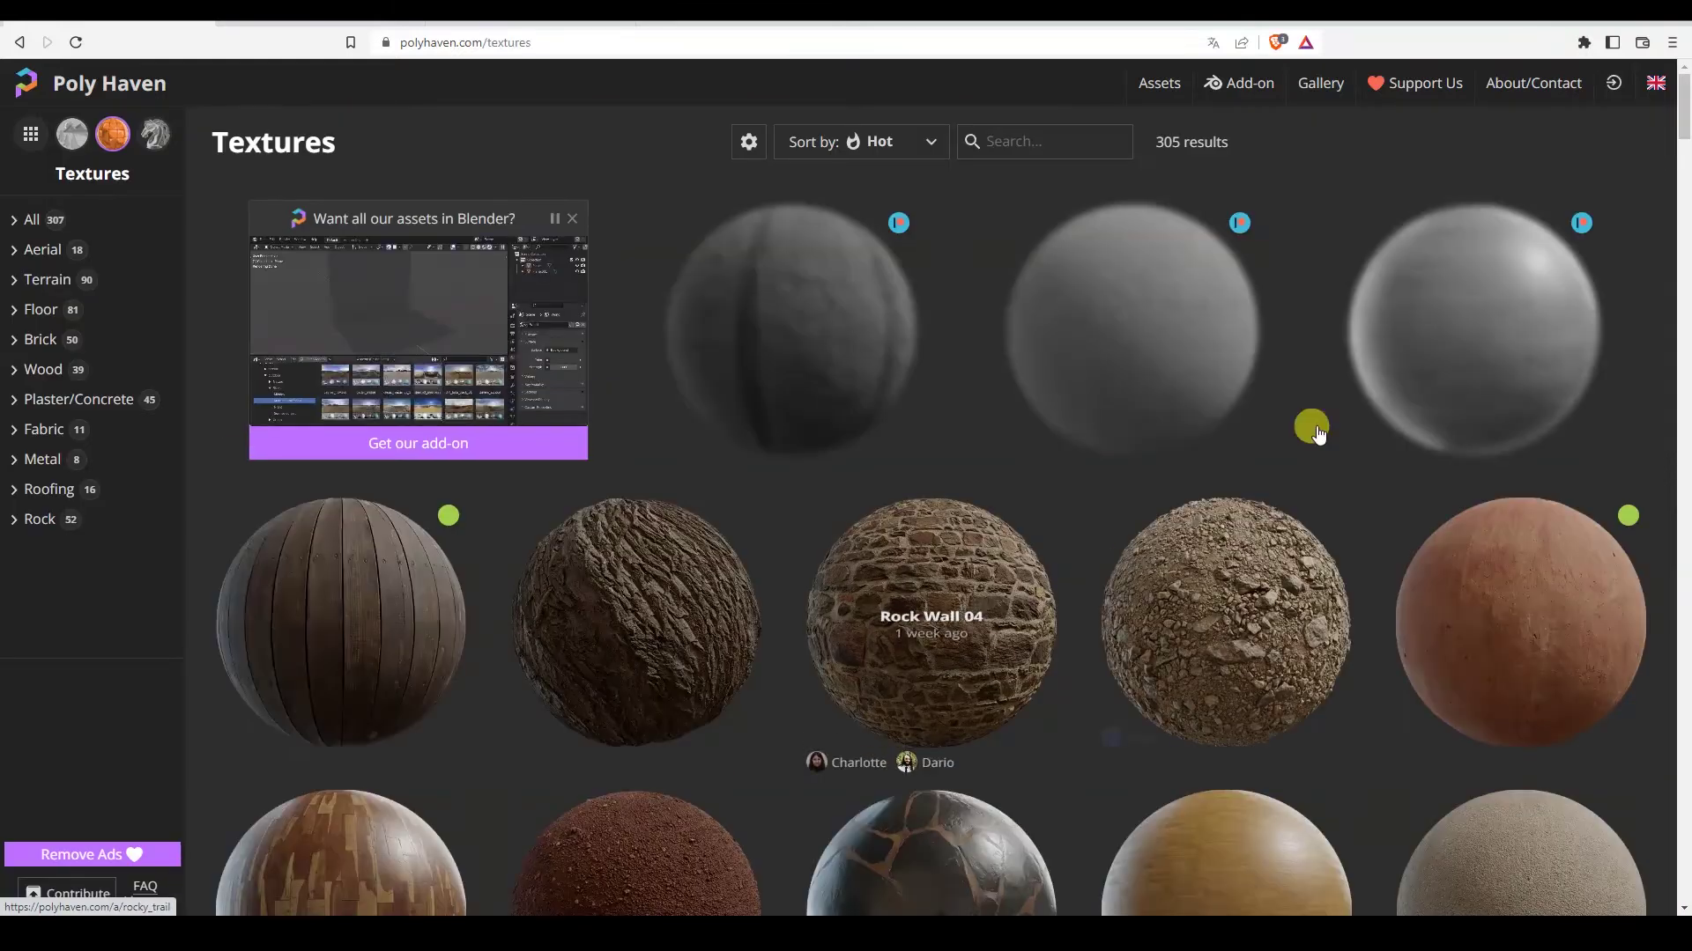
Find and open the Rock Boulder Cracked texture and view its download resolutions, keeping 4K.
left_click_drag(1683, 121, 1662, 344)
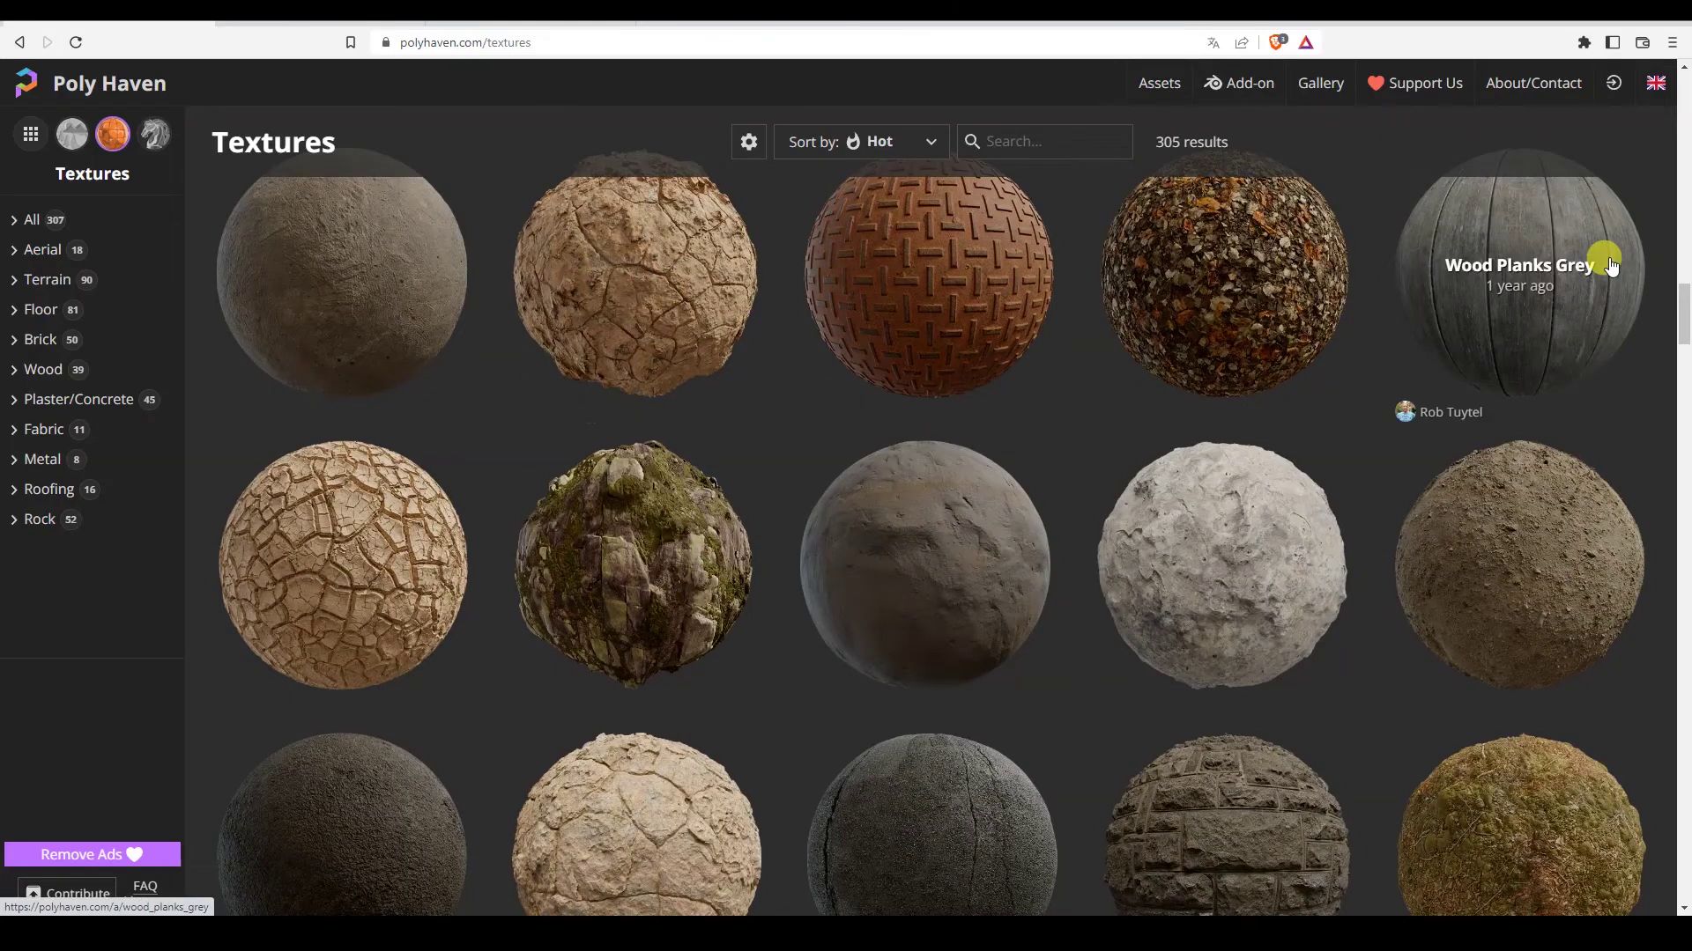
scroll(1682, 315, "up", 2)
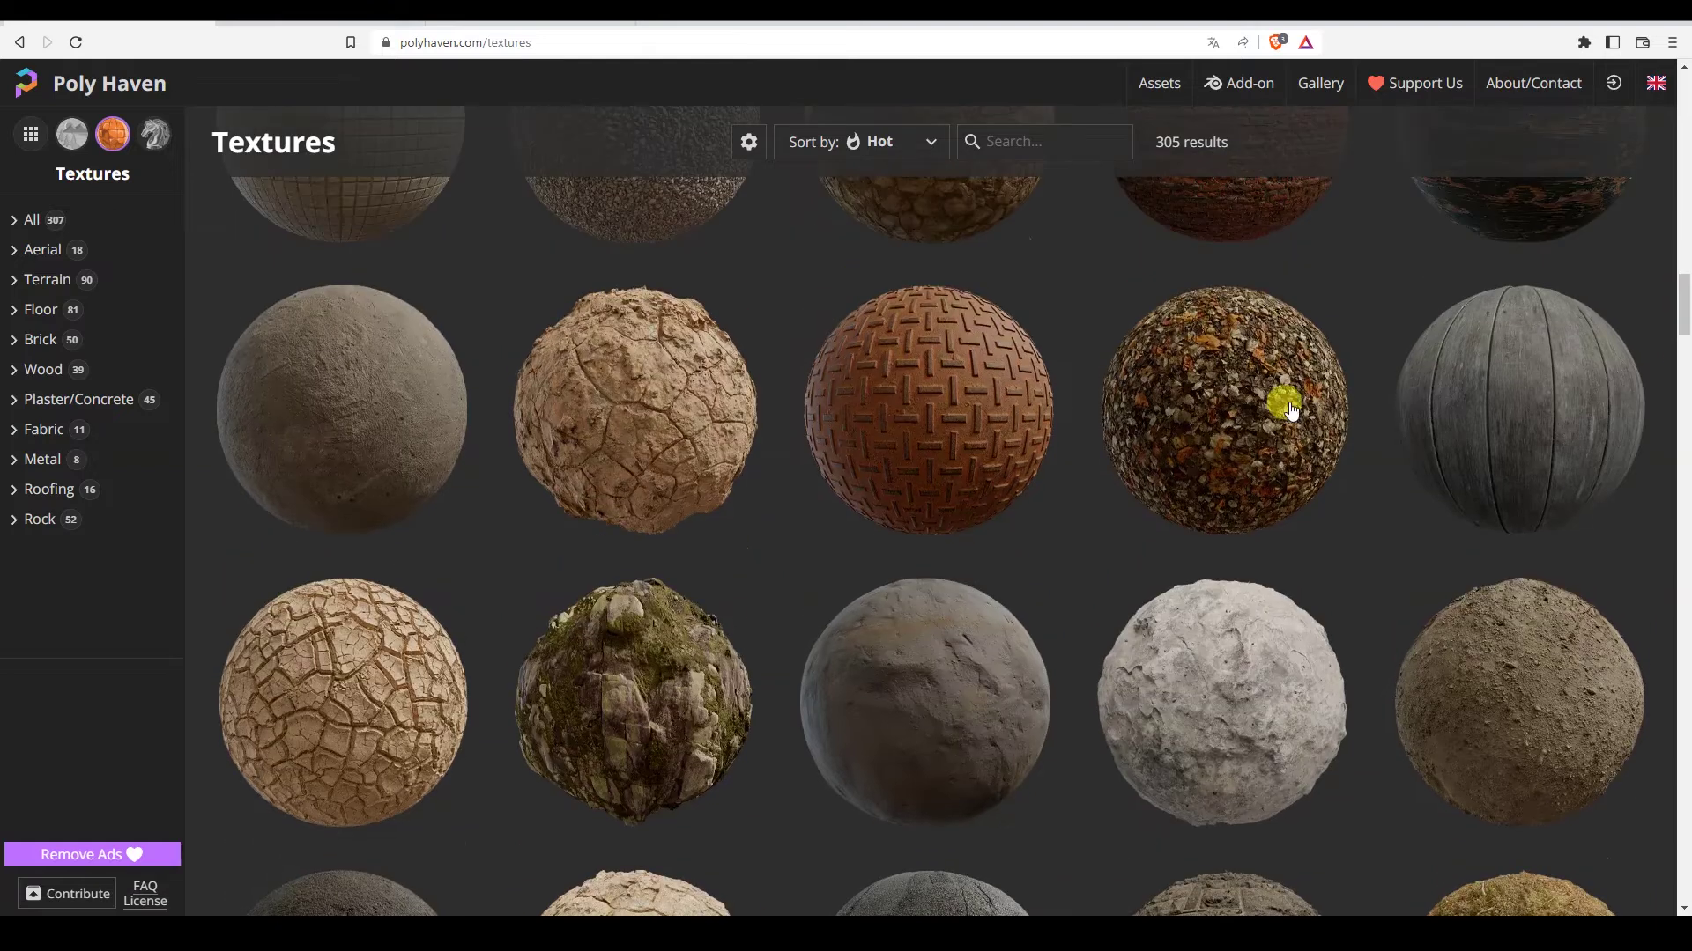
left_click(671, 464)
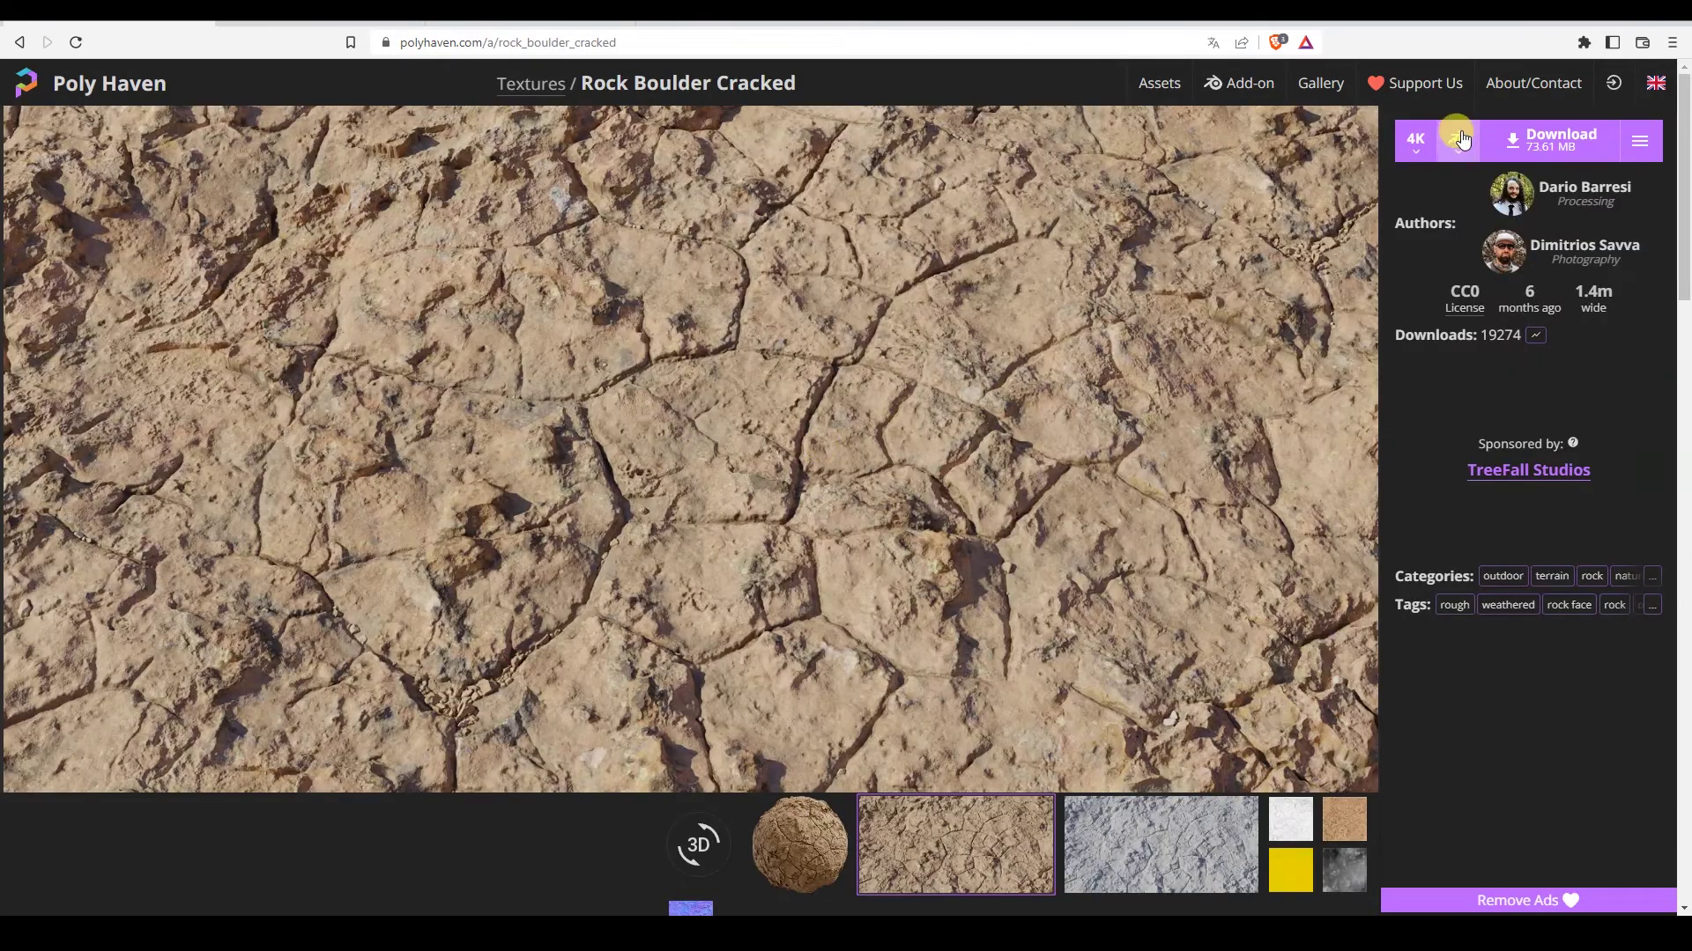
left_click(1417, 153)
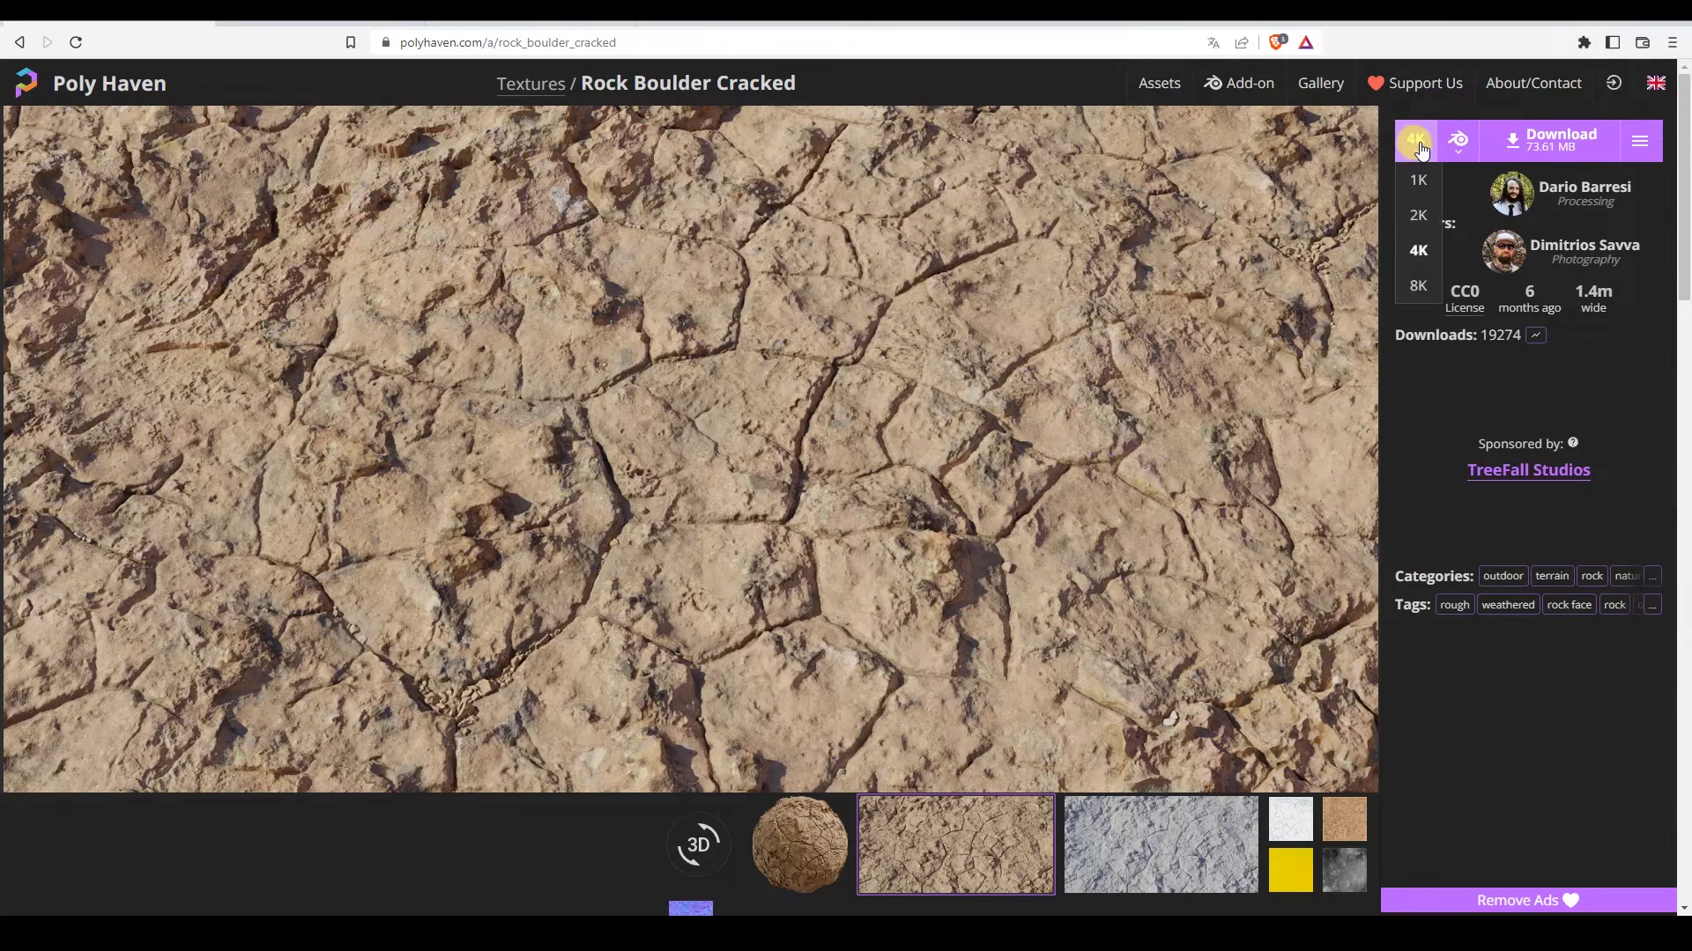
left_click(1414, 152)
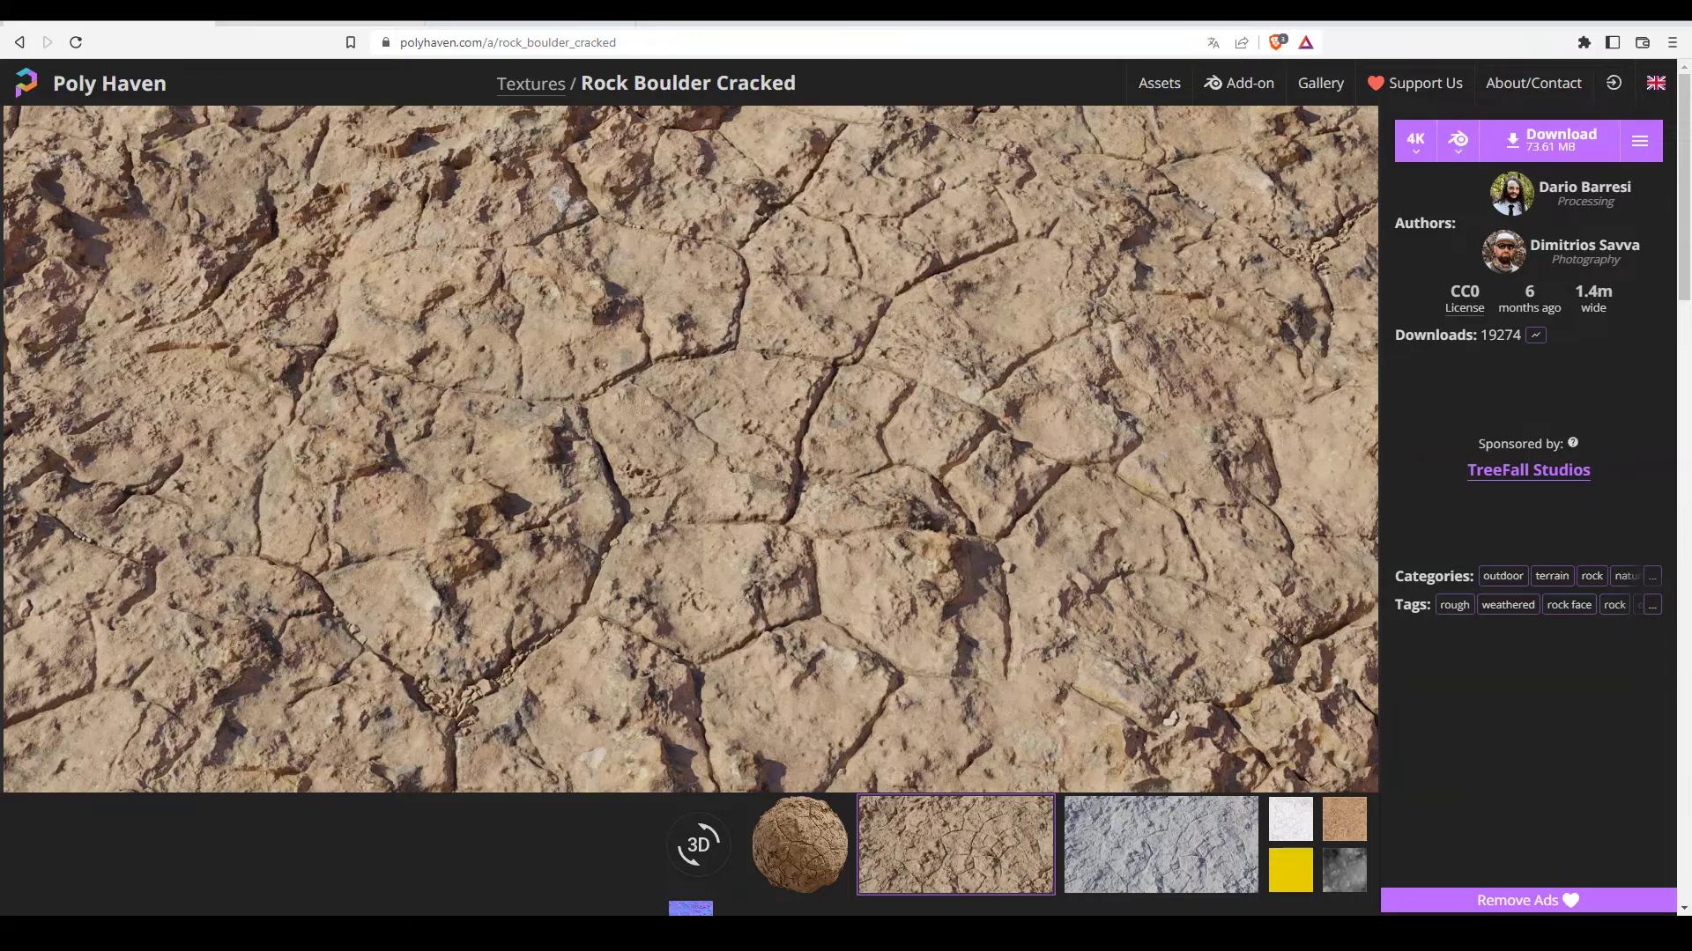
Switch to File Explorer and open the textures folder inside the desktop folder rock_boulder_cracked_4k.blend.
key("super+e")
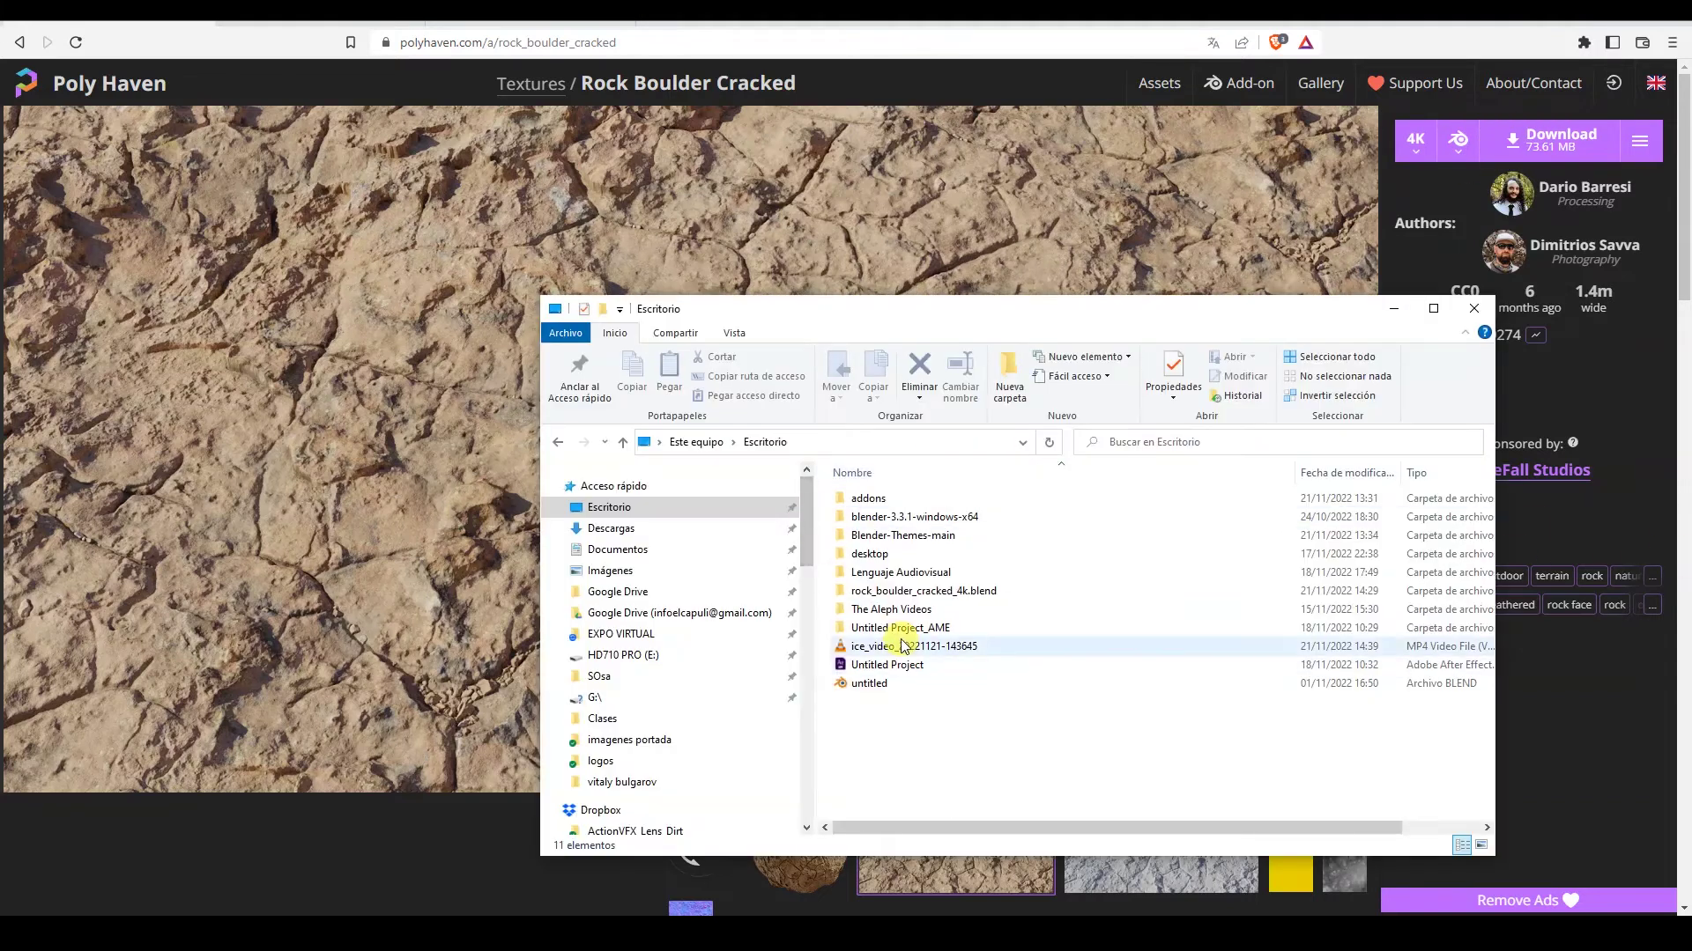
double_click(894, 591)
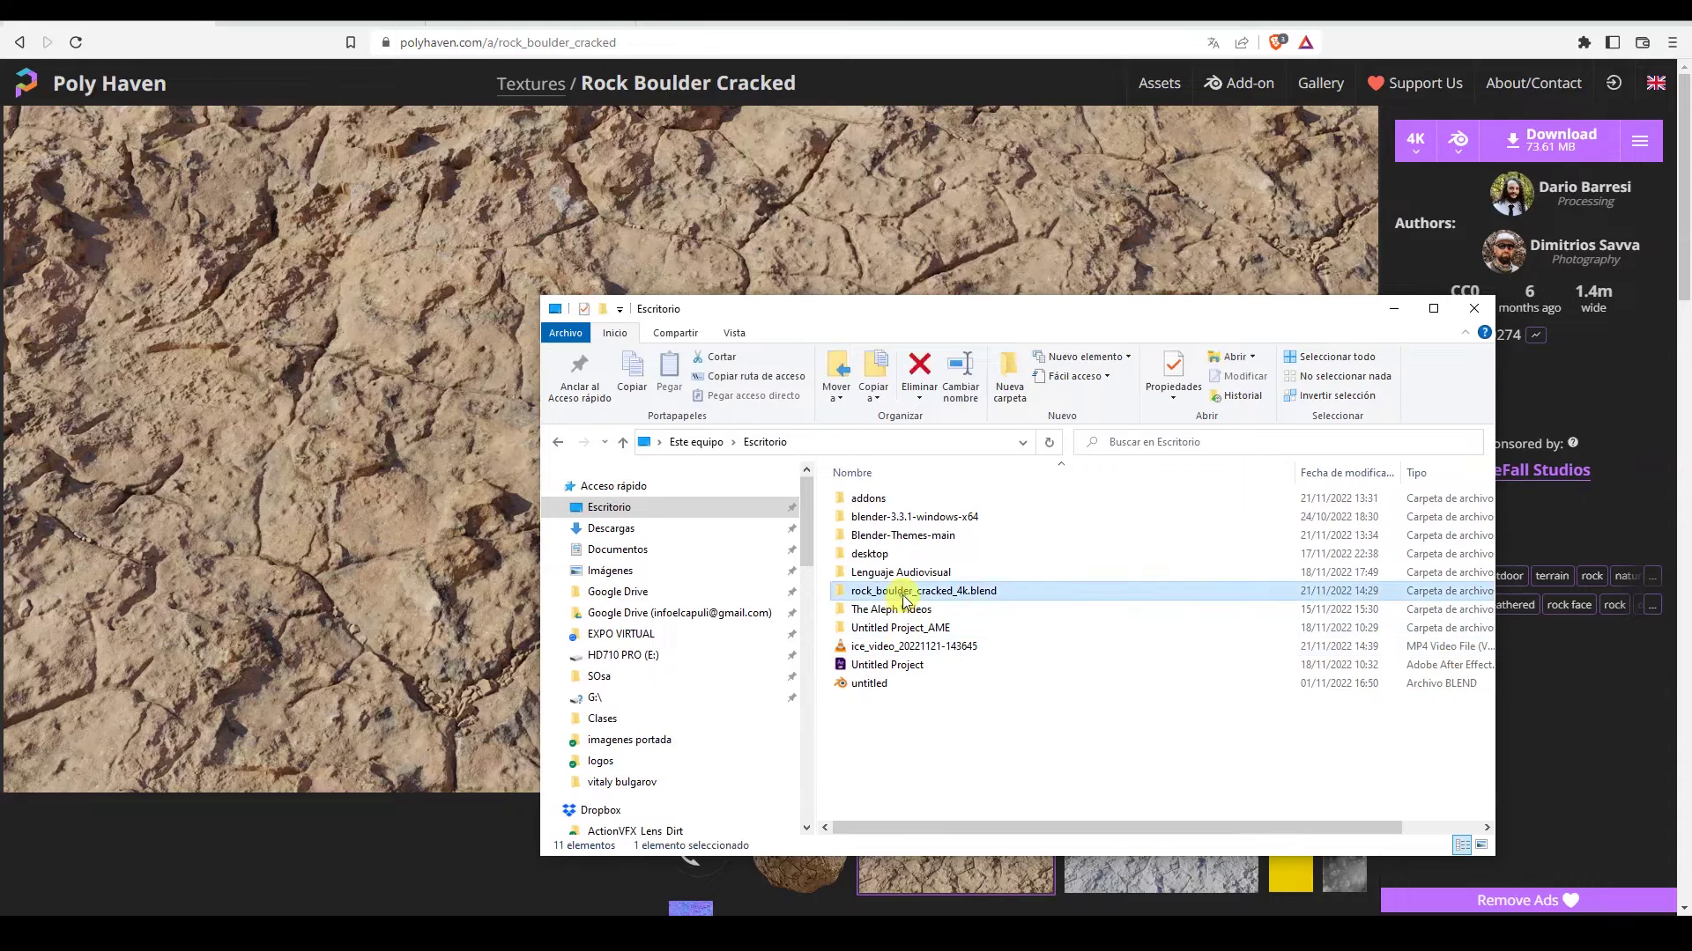
left_click_drag(928, 337, 728, 232)
left_click(705, 414)
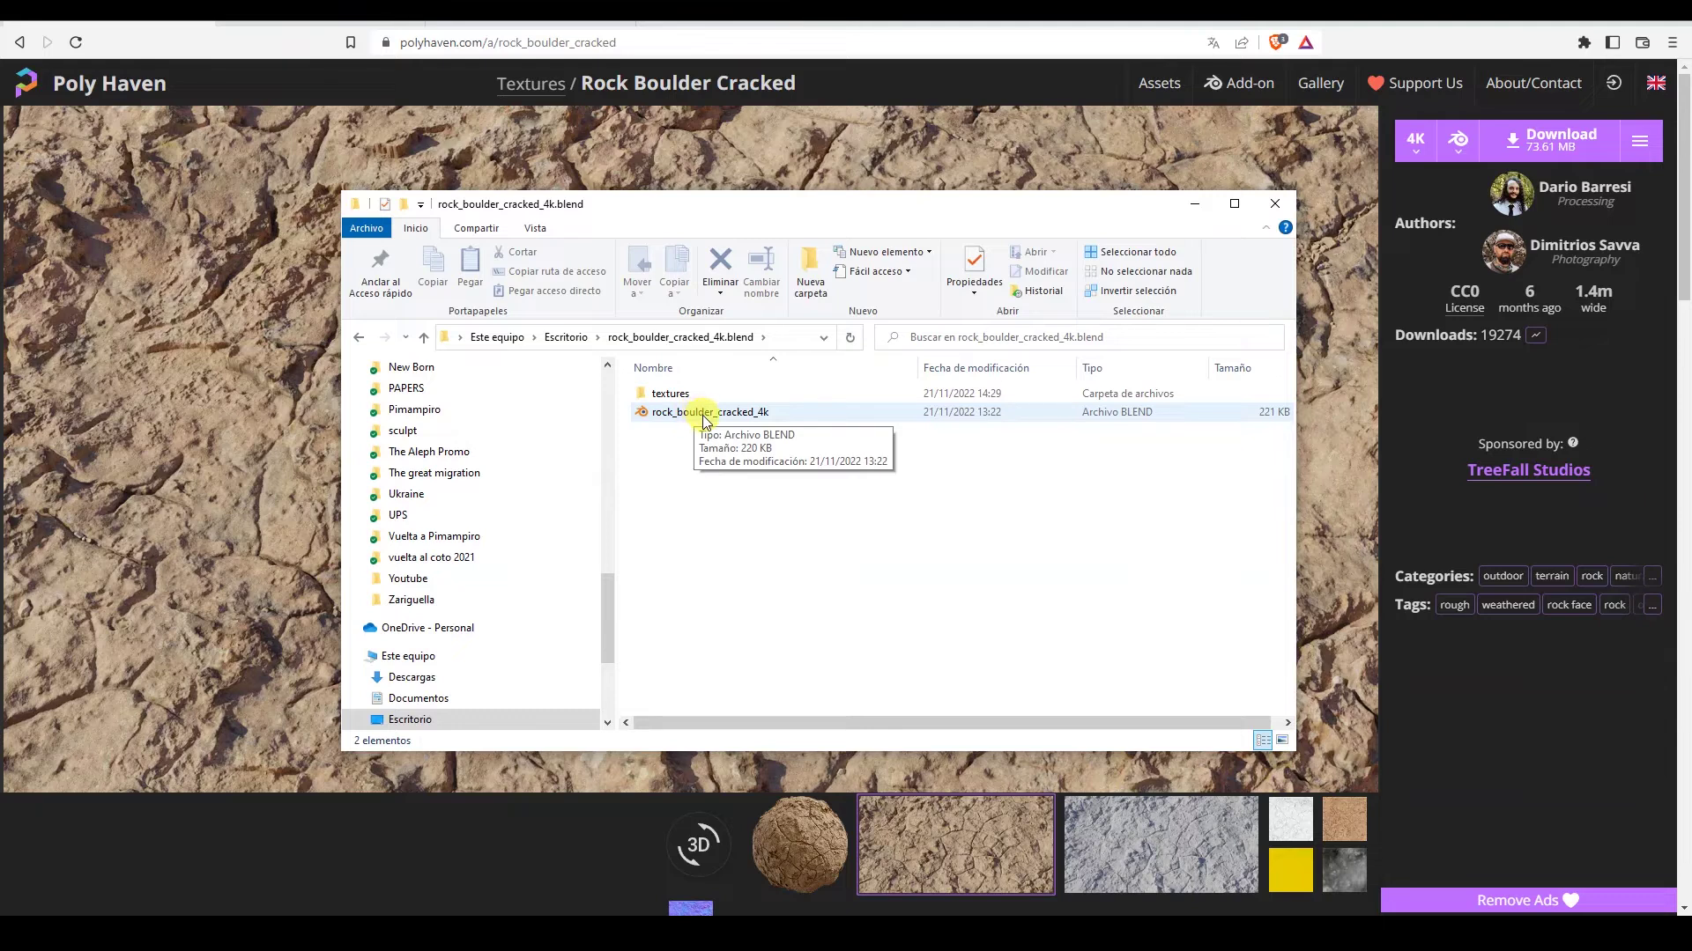
double_click(683, 394)
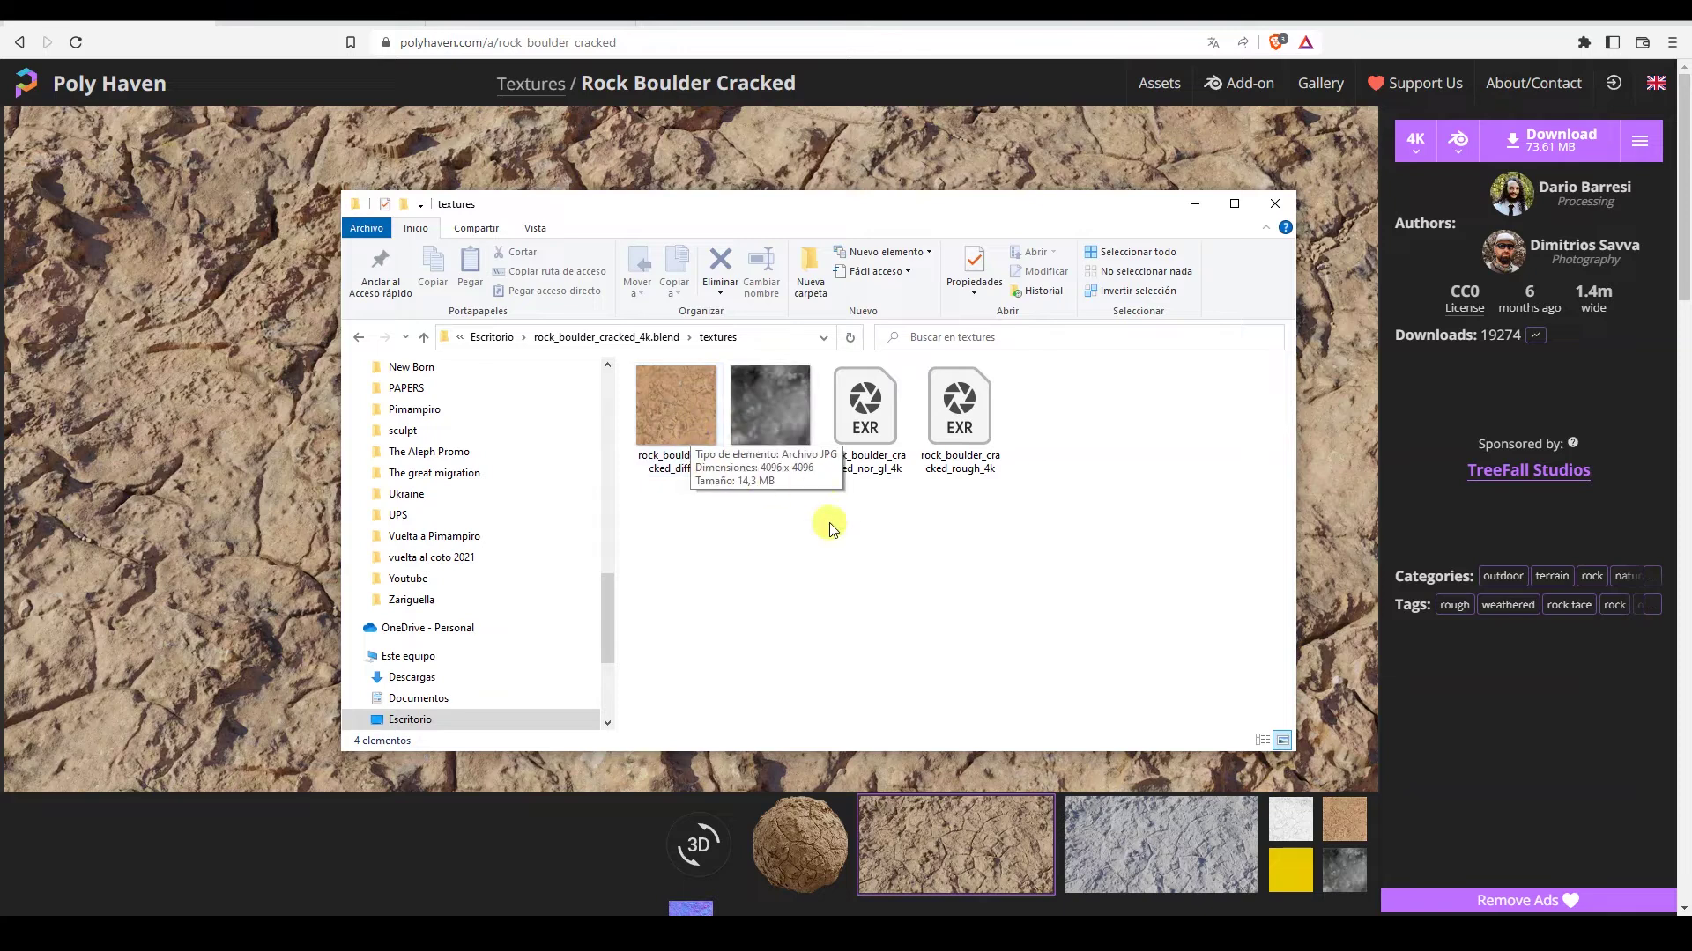
Examine the displacement, normal, roughness and diffuse map files of the rock boulder texture.
left_click(779, 413)
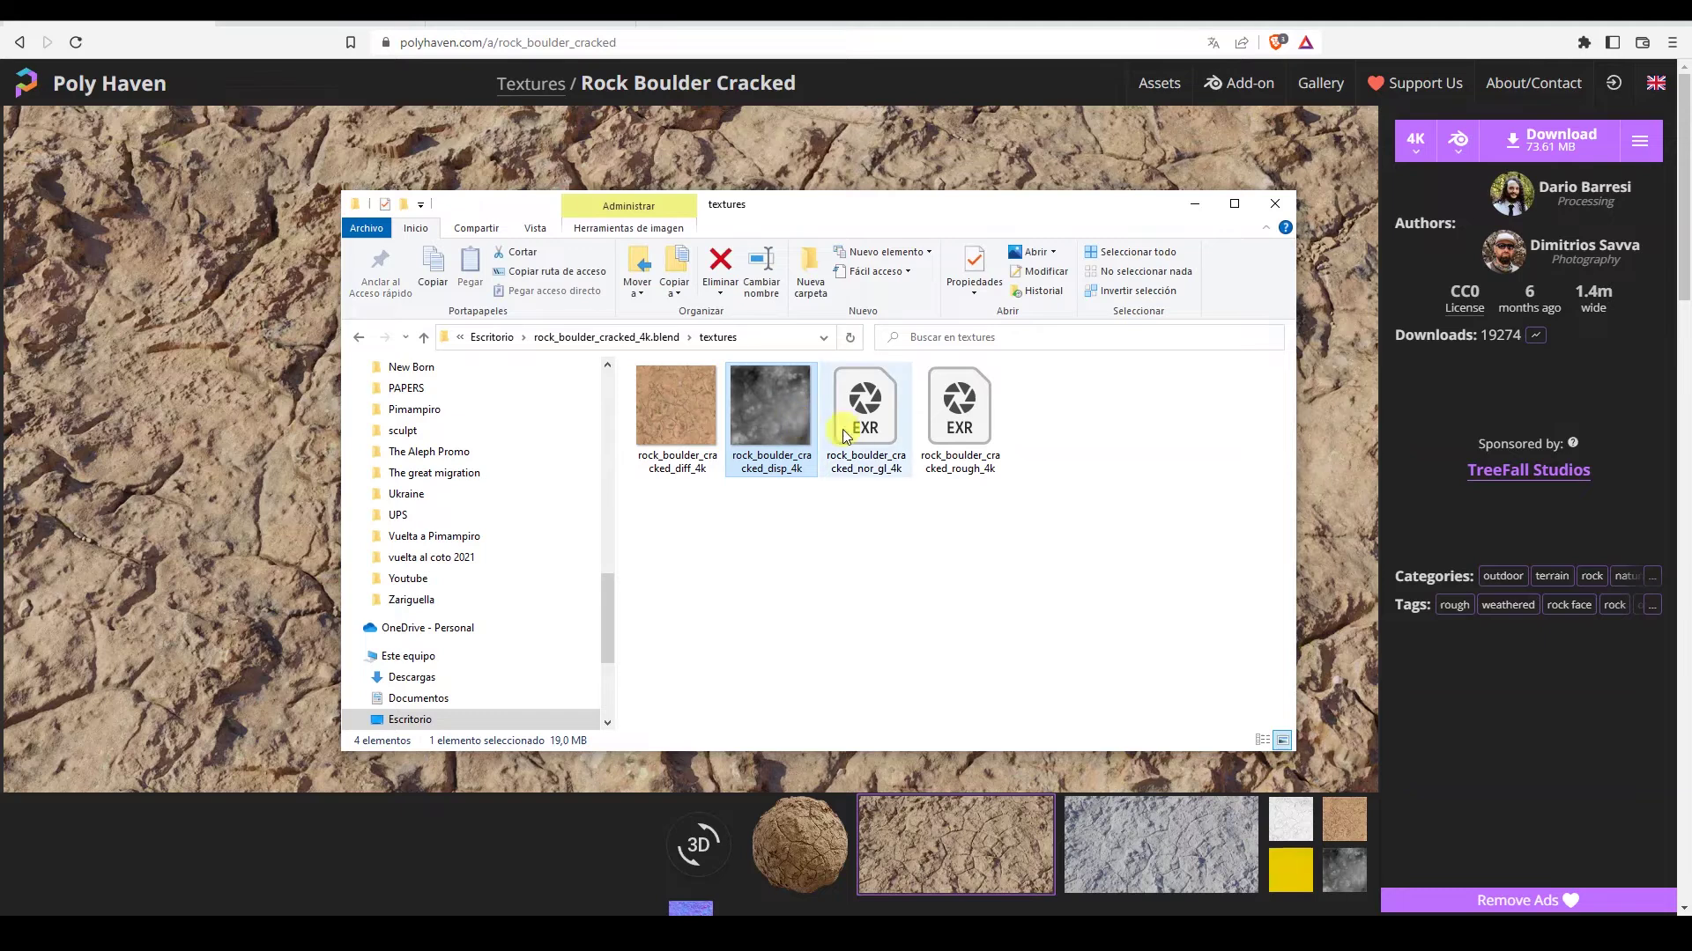
left_click(866, 432)
left_click(961, 431)
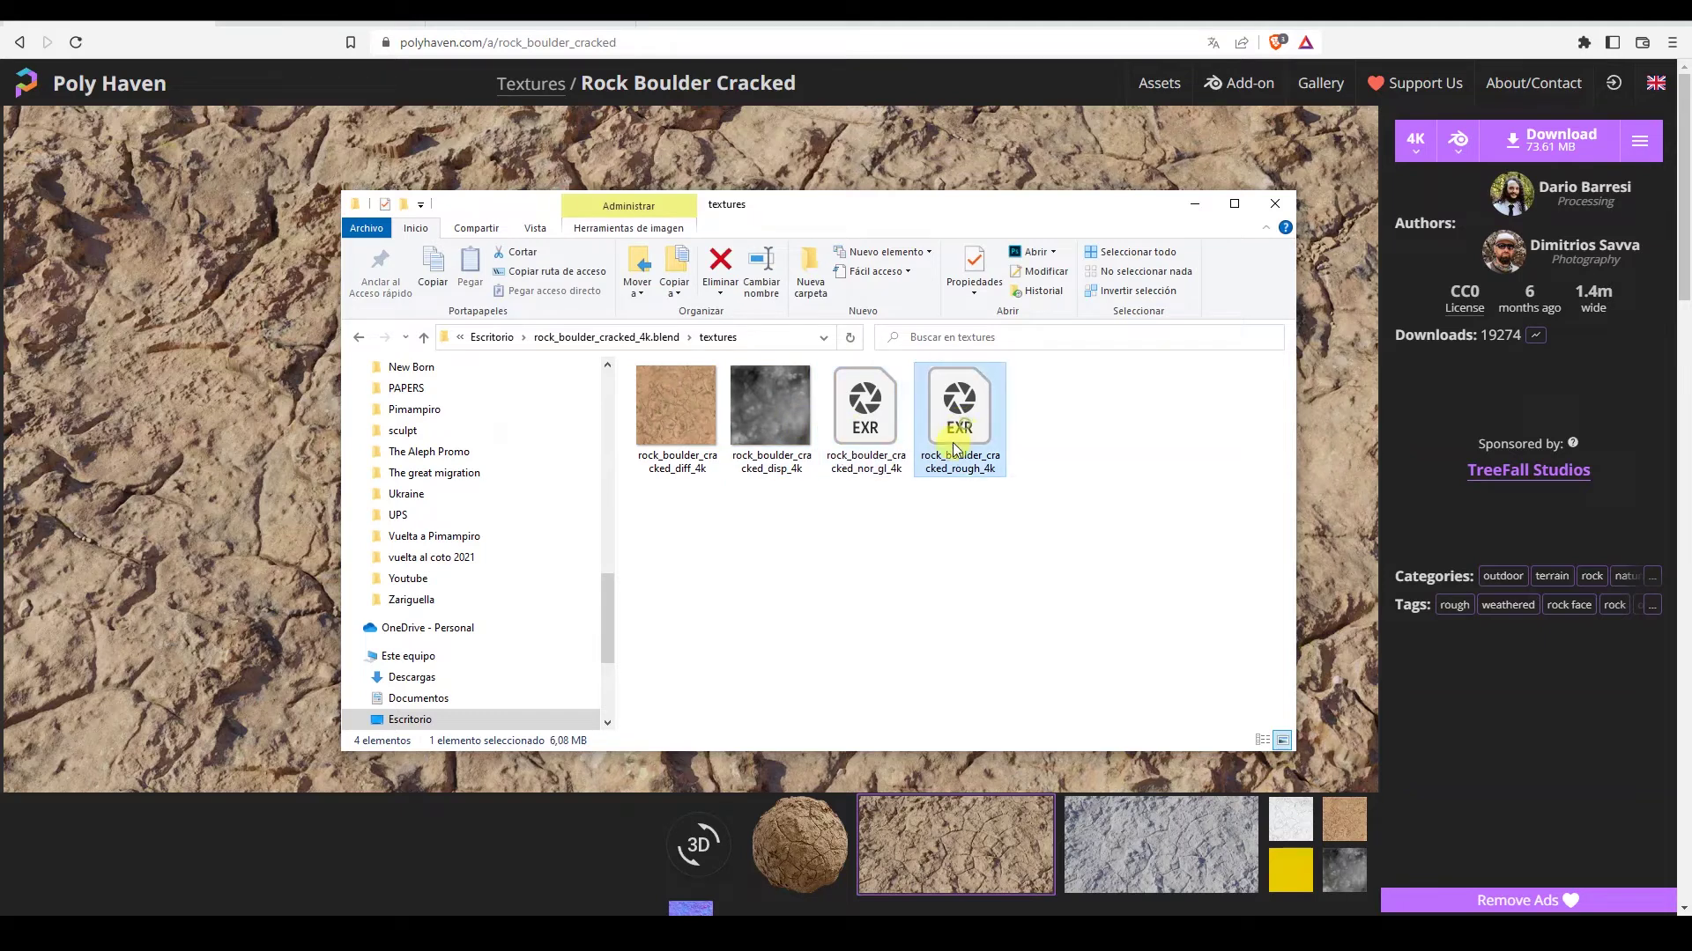
left_click(678, 429)
double_click(668, 429)
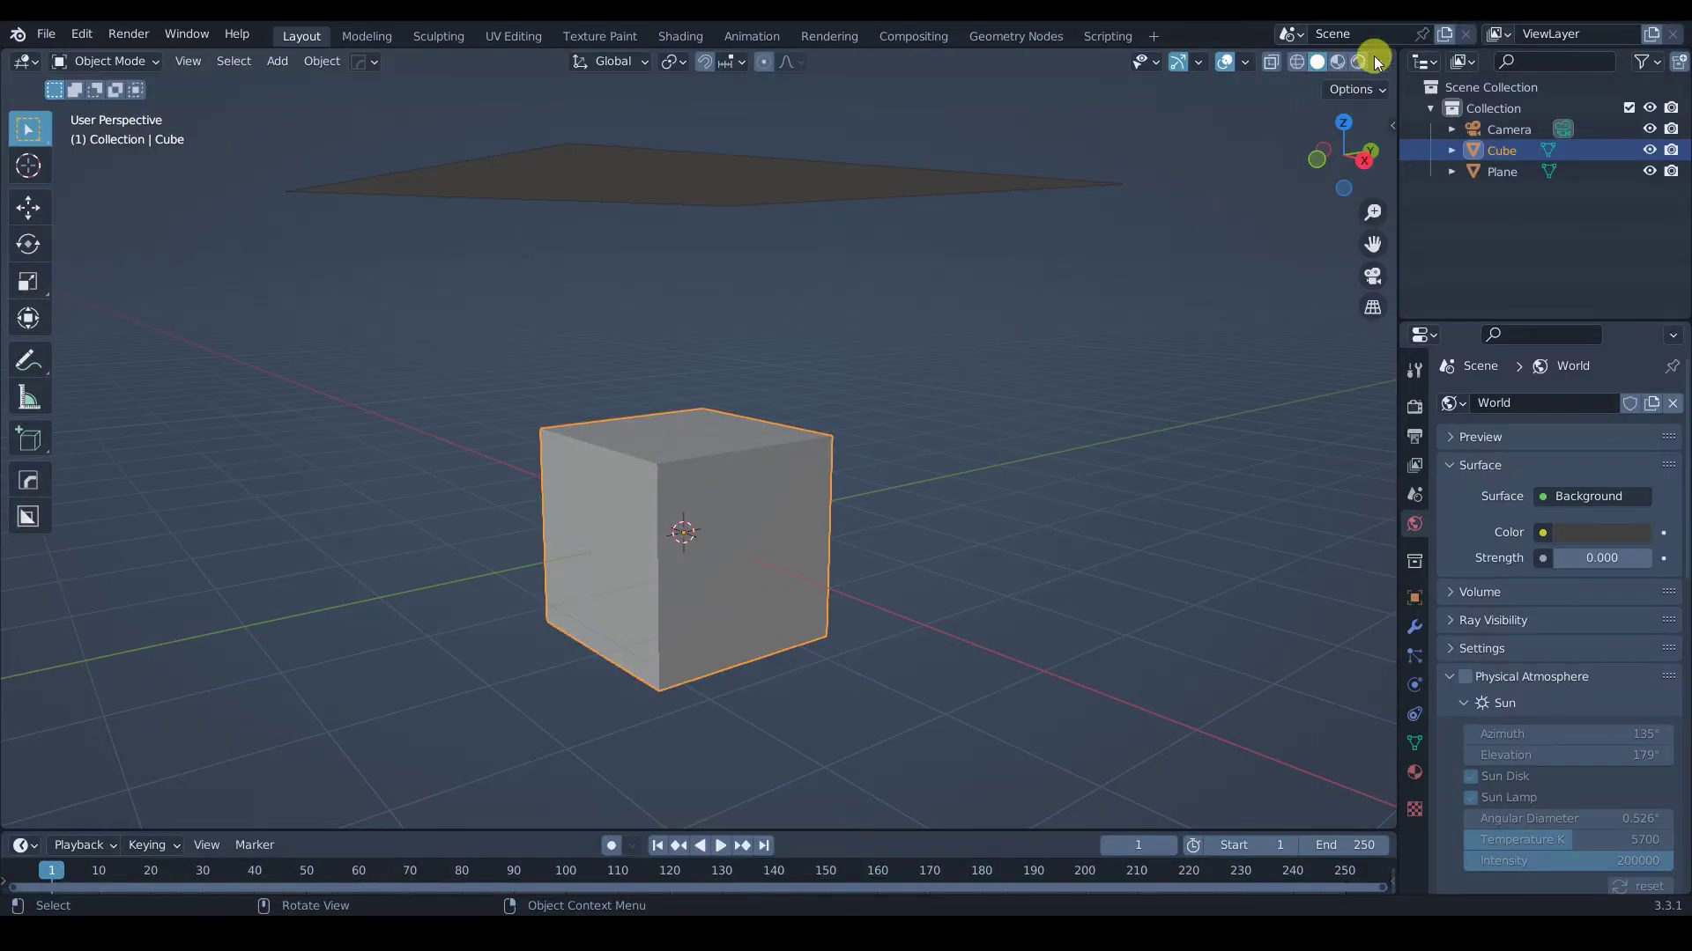
Switch to Blender's Shading workspace with the cube's material nodes in view and set the viewport to Solid shading.
left_click(680, 37)
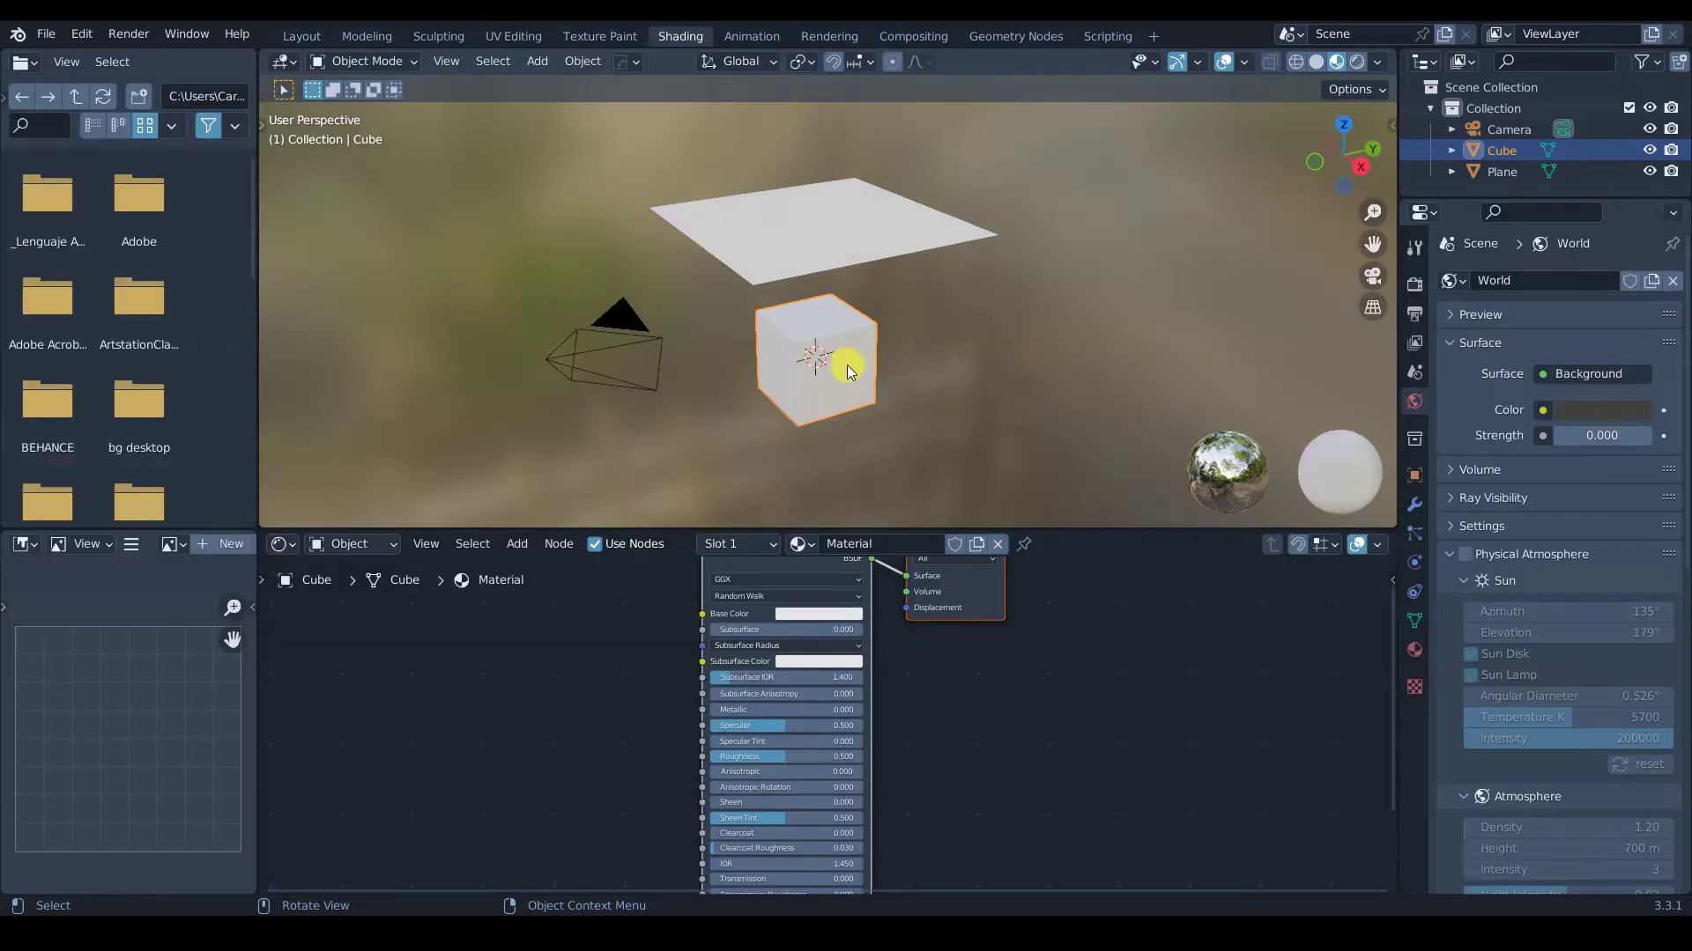
left_click(1316, 62)
middle_click_drag(789, 442, 769, 410)
scroll(738, 749, "down", 3)
middle_click_drag(793, 672, 872, 687)
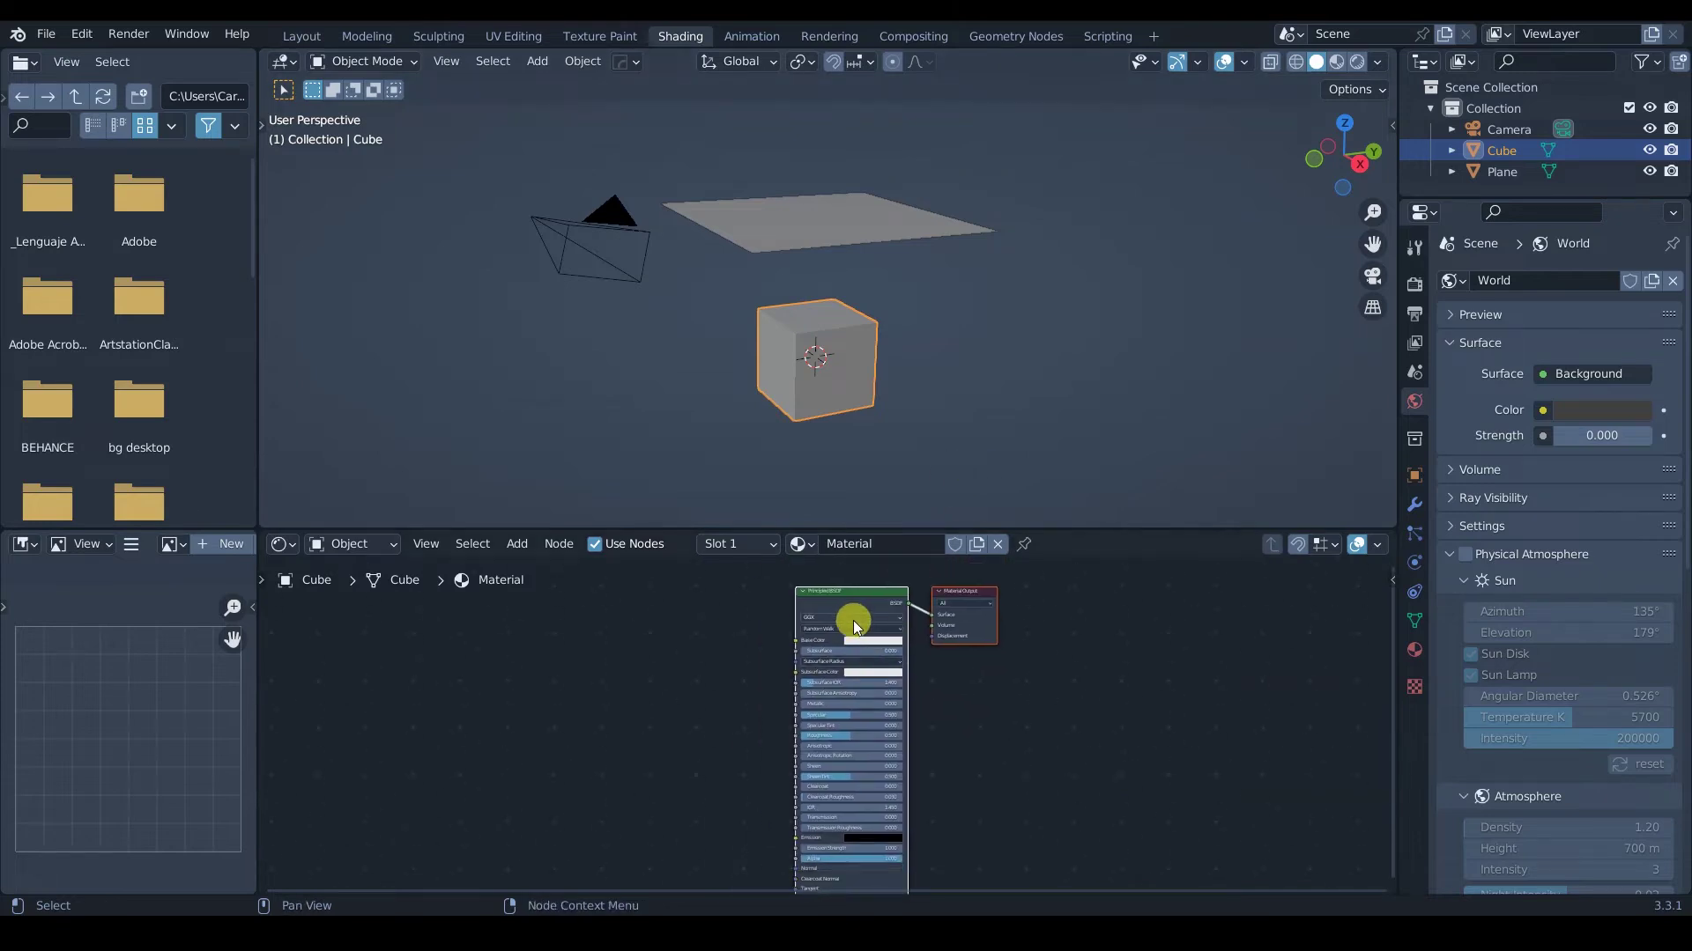
Add rock_boulder_cracked_diff_4k to the cube's material as an image texture and connect its Color to the Principled BSDF's Base Color.
key("alt+Tab")
left_click_drag(675, 410, 634, 634)
scroll(738, 681, "up", 2)
left_click_drag(737, 644, 820, 643)
left_click_drag(682, 644, 654, 609)
Check the textured cube up close in Rendered shading and return to Solid shading.
key("z")
left_click(843, 298)
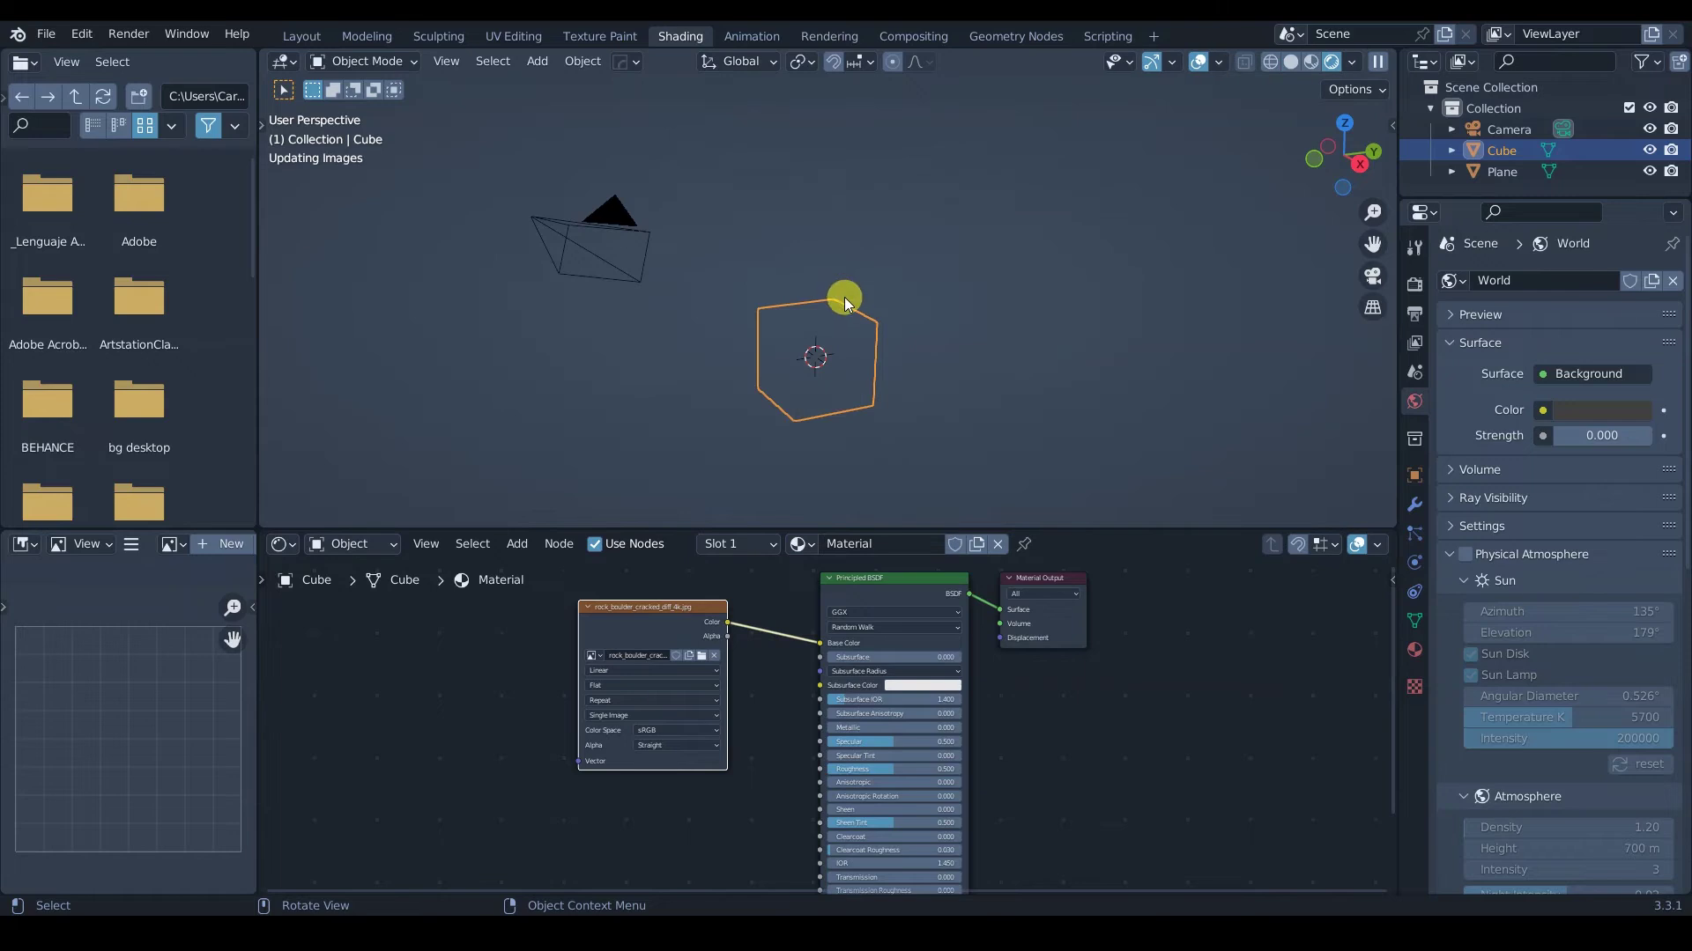
mouse_move(821, 378)
middle_mouse_down("ctrl")
mouse_move(828, 341)
mouse_move(832, 370)
middle_mouse_up("ctrl")
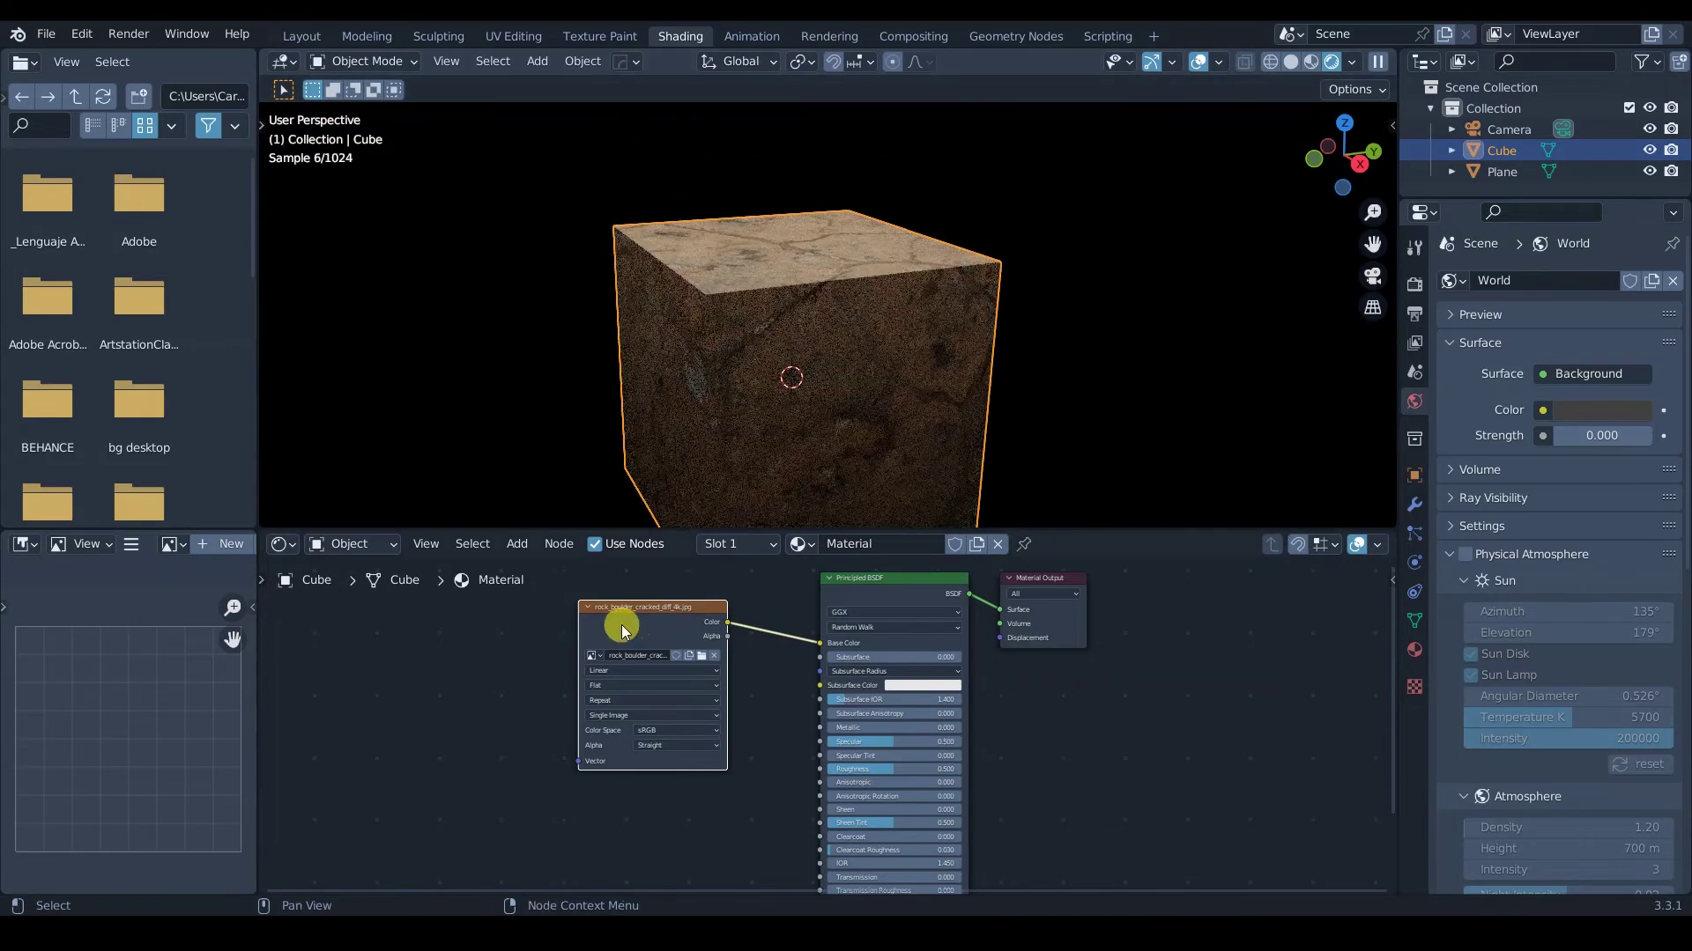
scroll(630, 650, "down", 1)
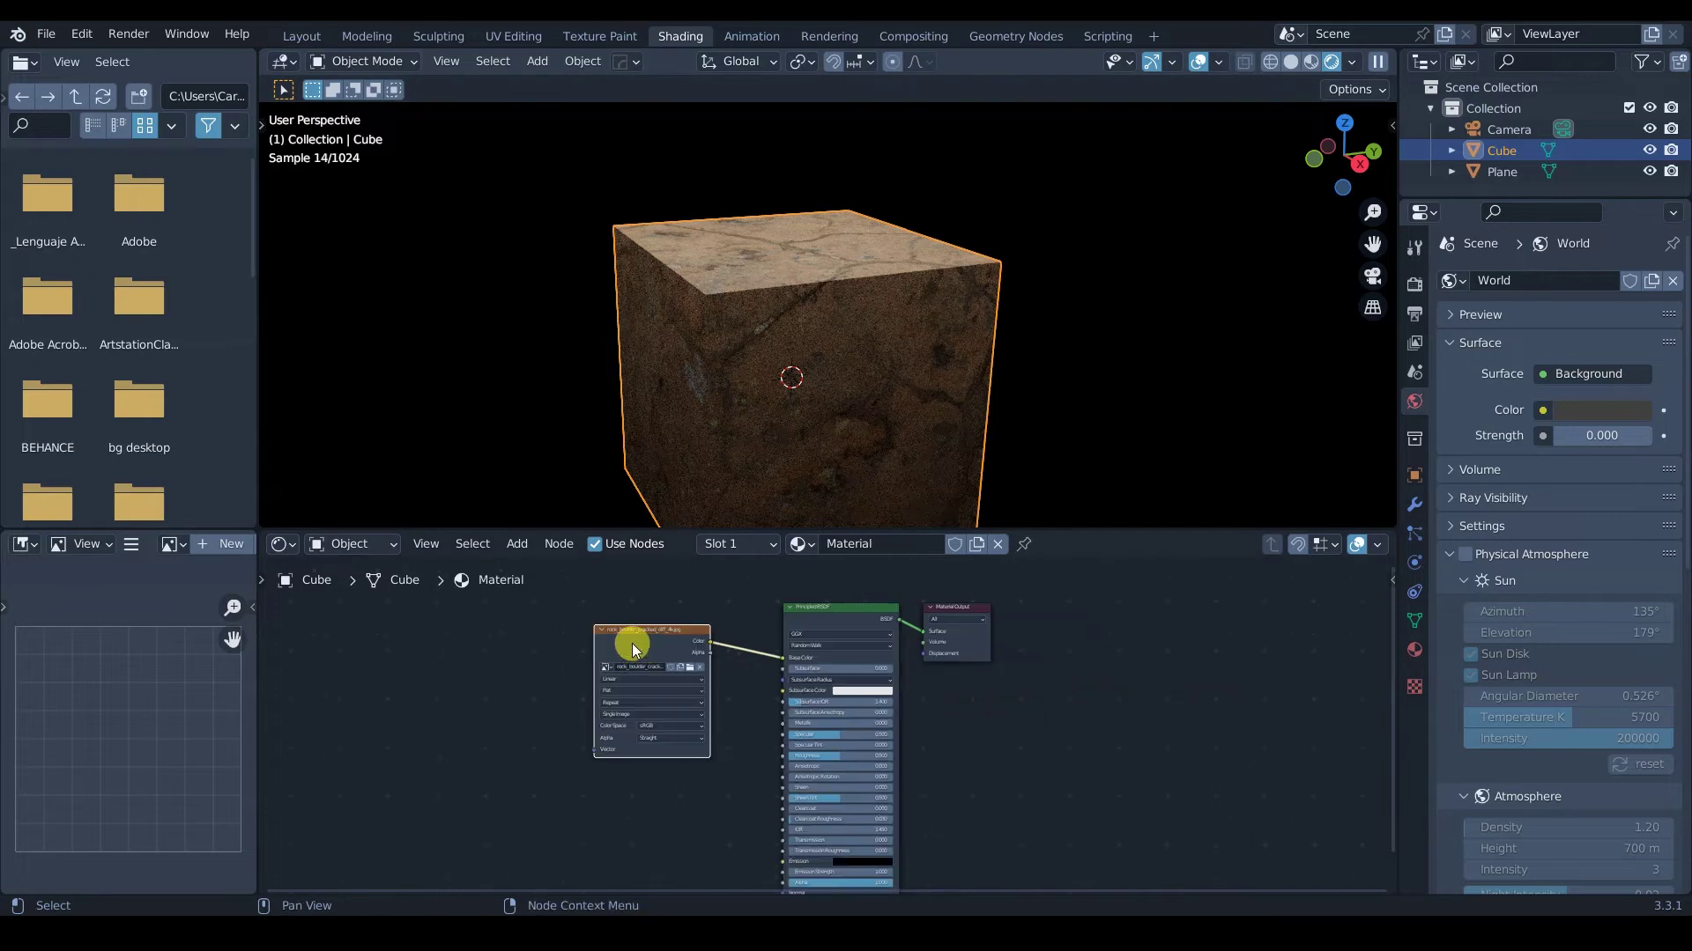
key("z")
left_click(676, 332)
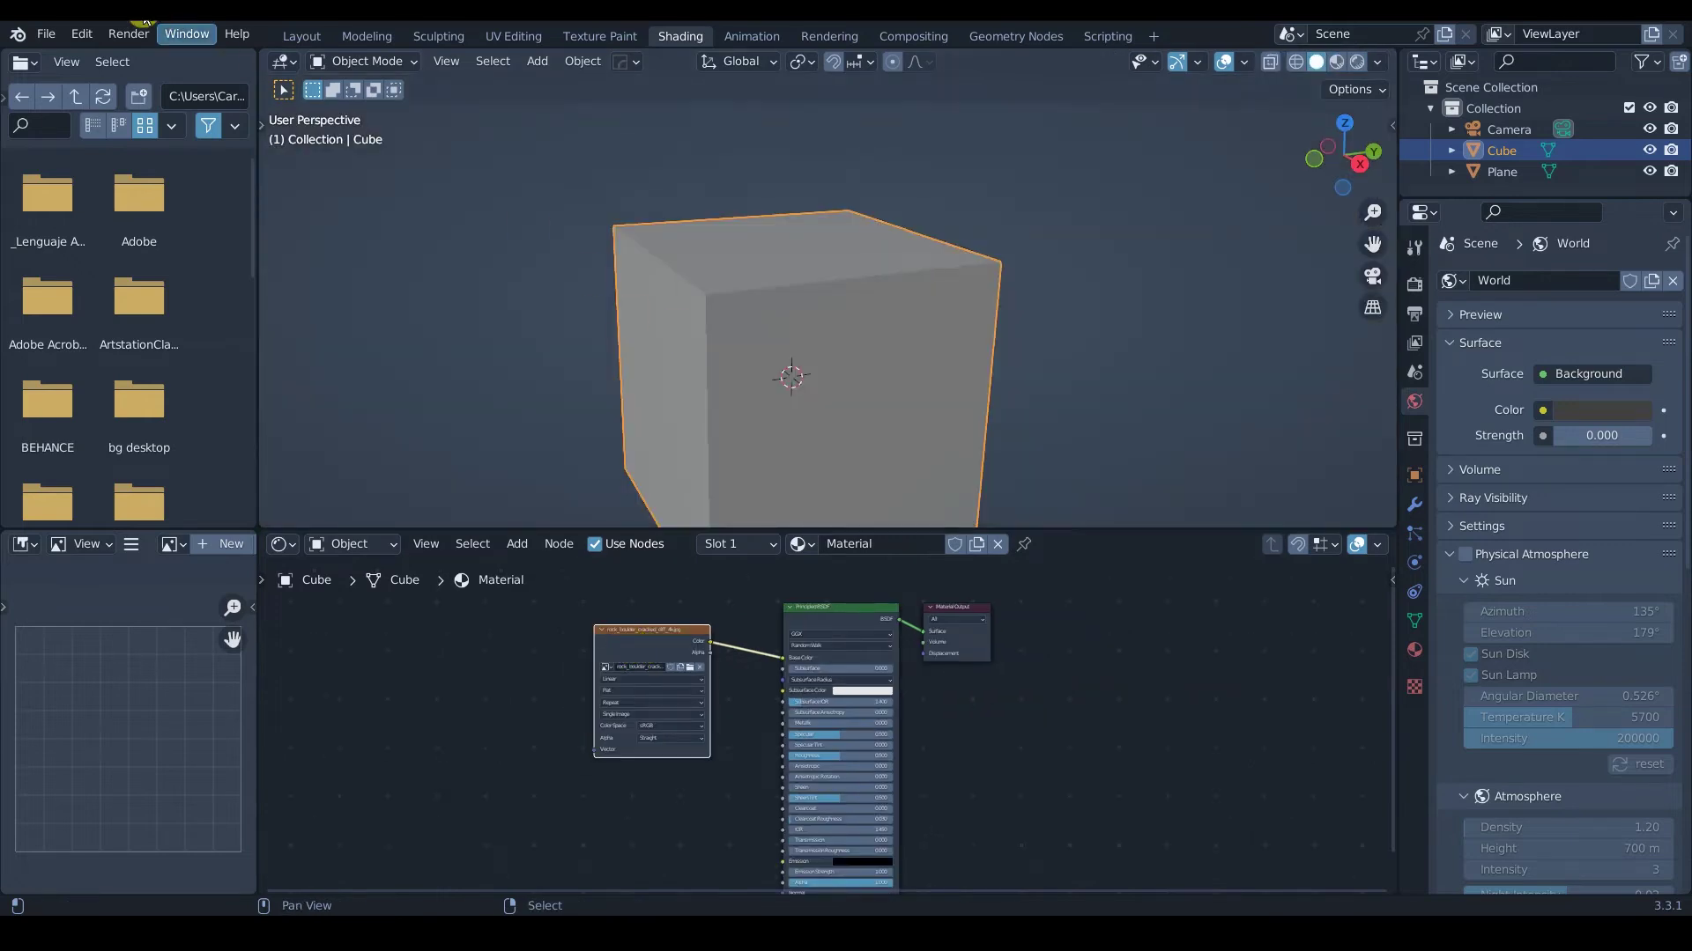
Search the add-ons in Preferences for "node" to check that Node Wrangler is enabled, and close Preferences.
left_click(44, 34)
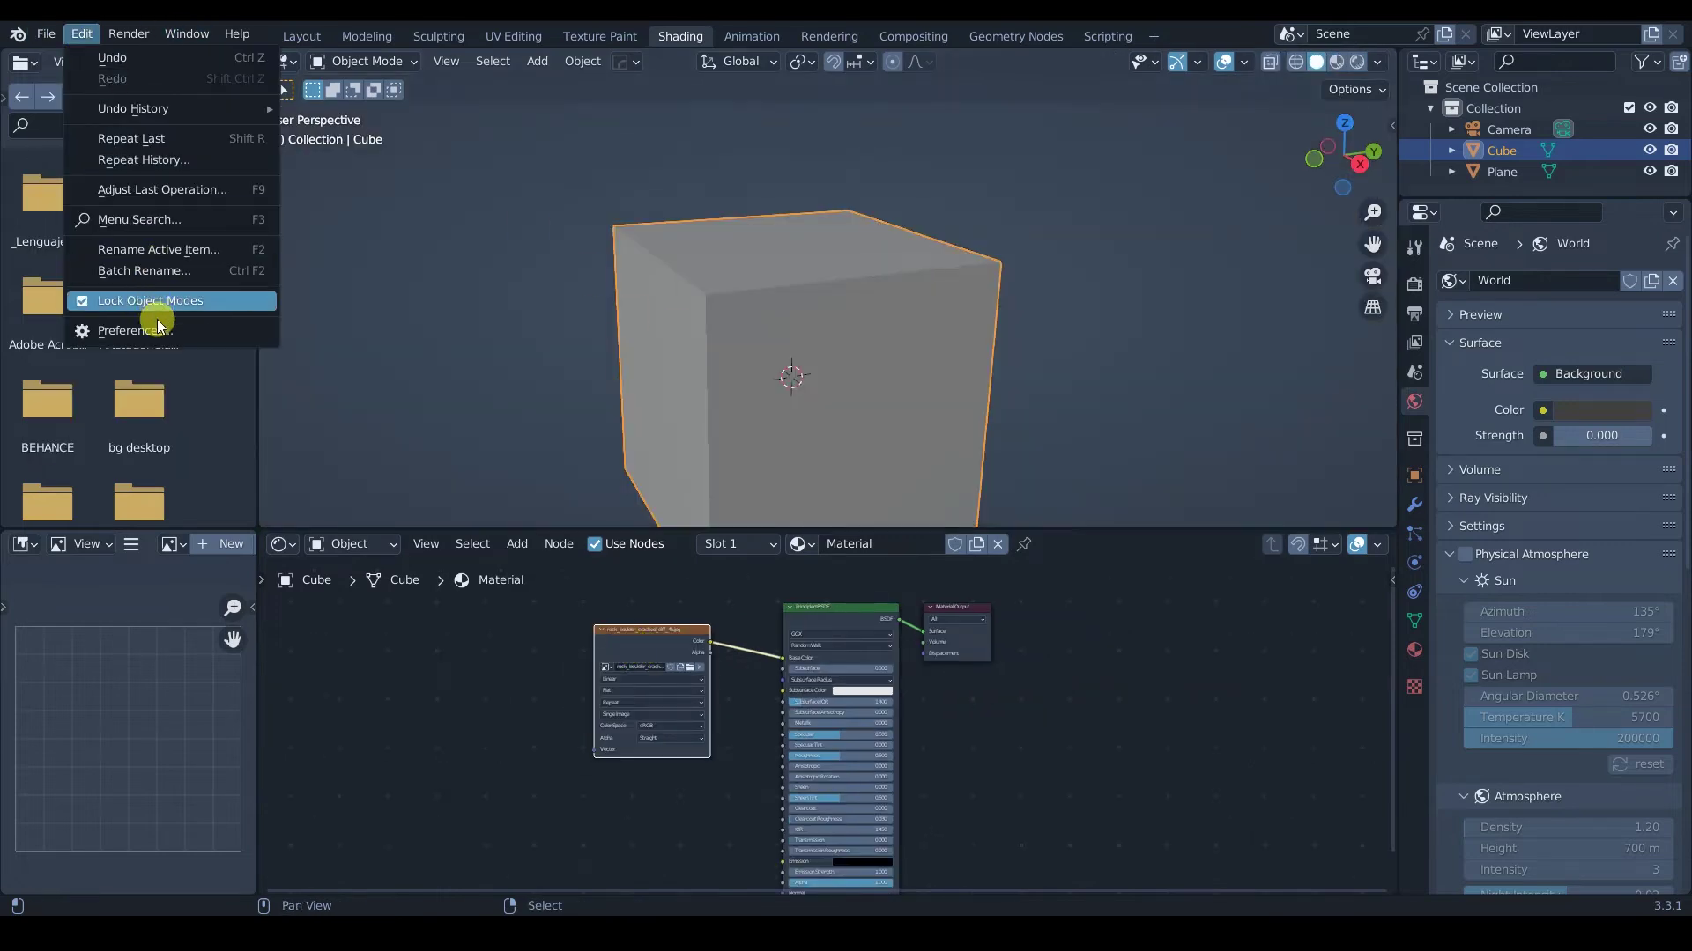
left_click(167, 327)
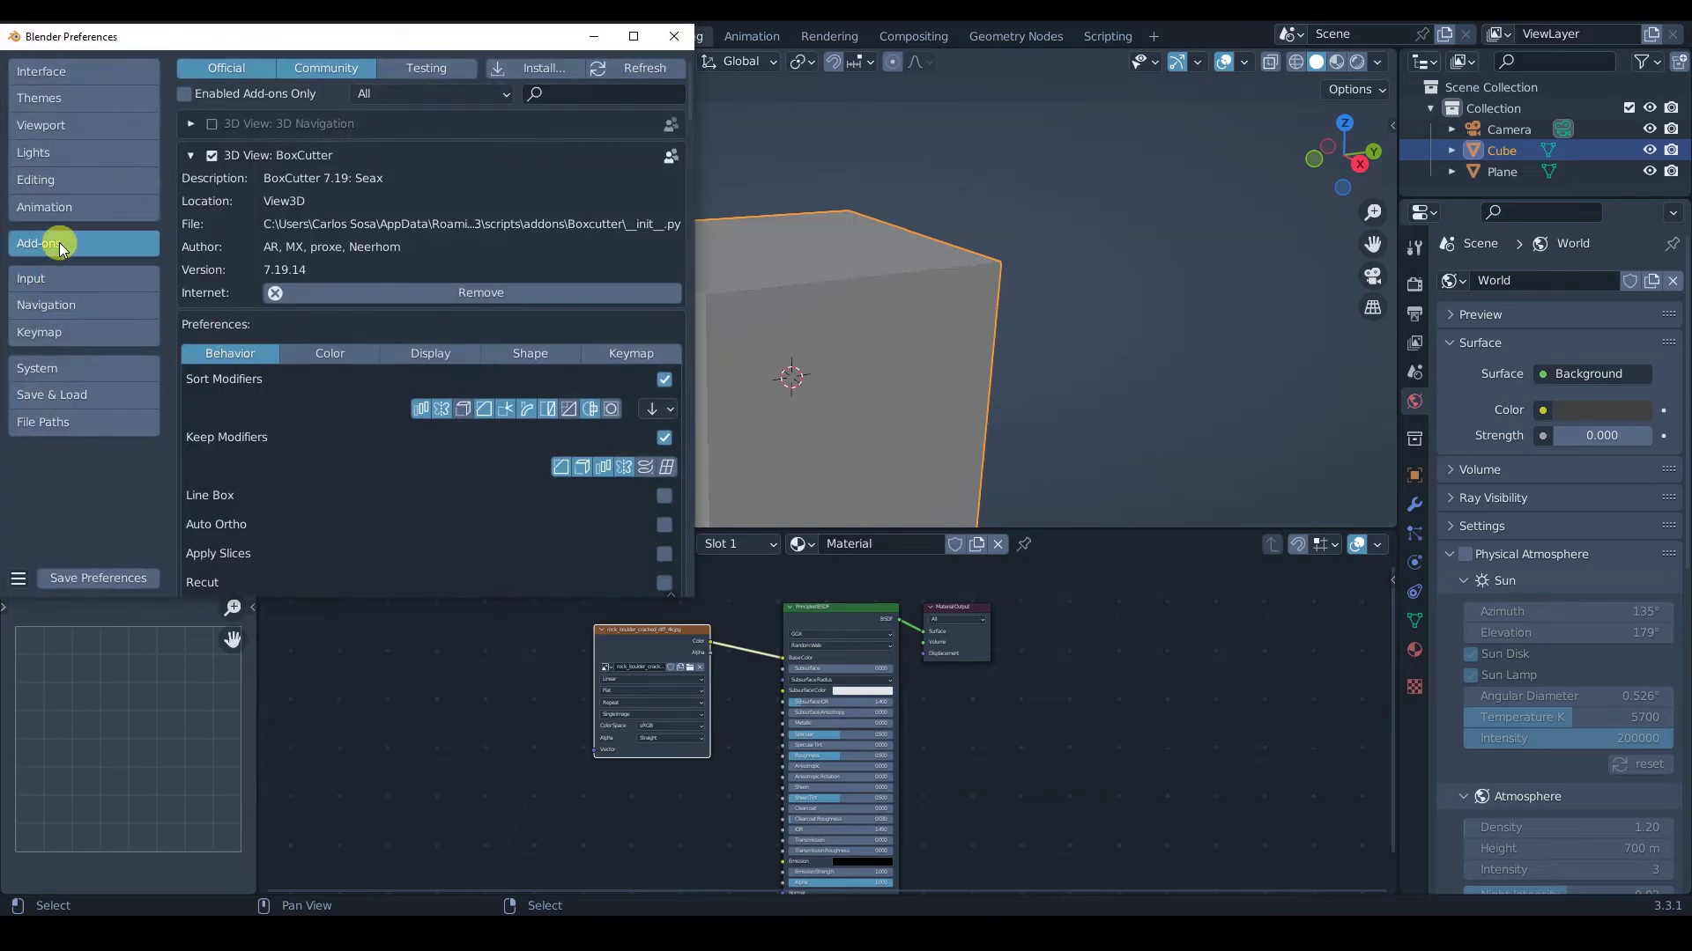
left_click(555, 96)
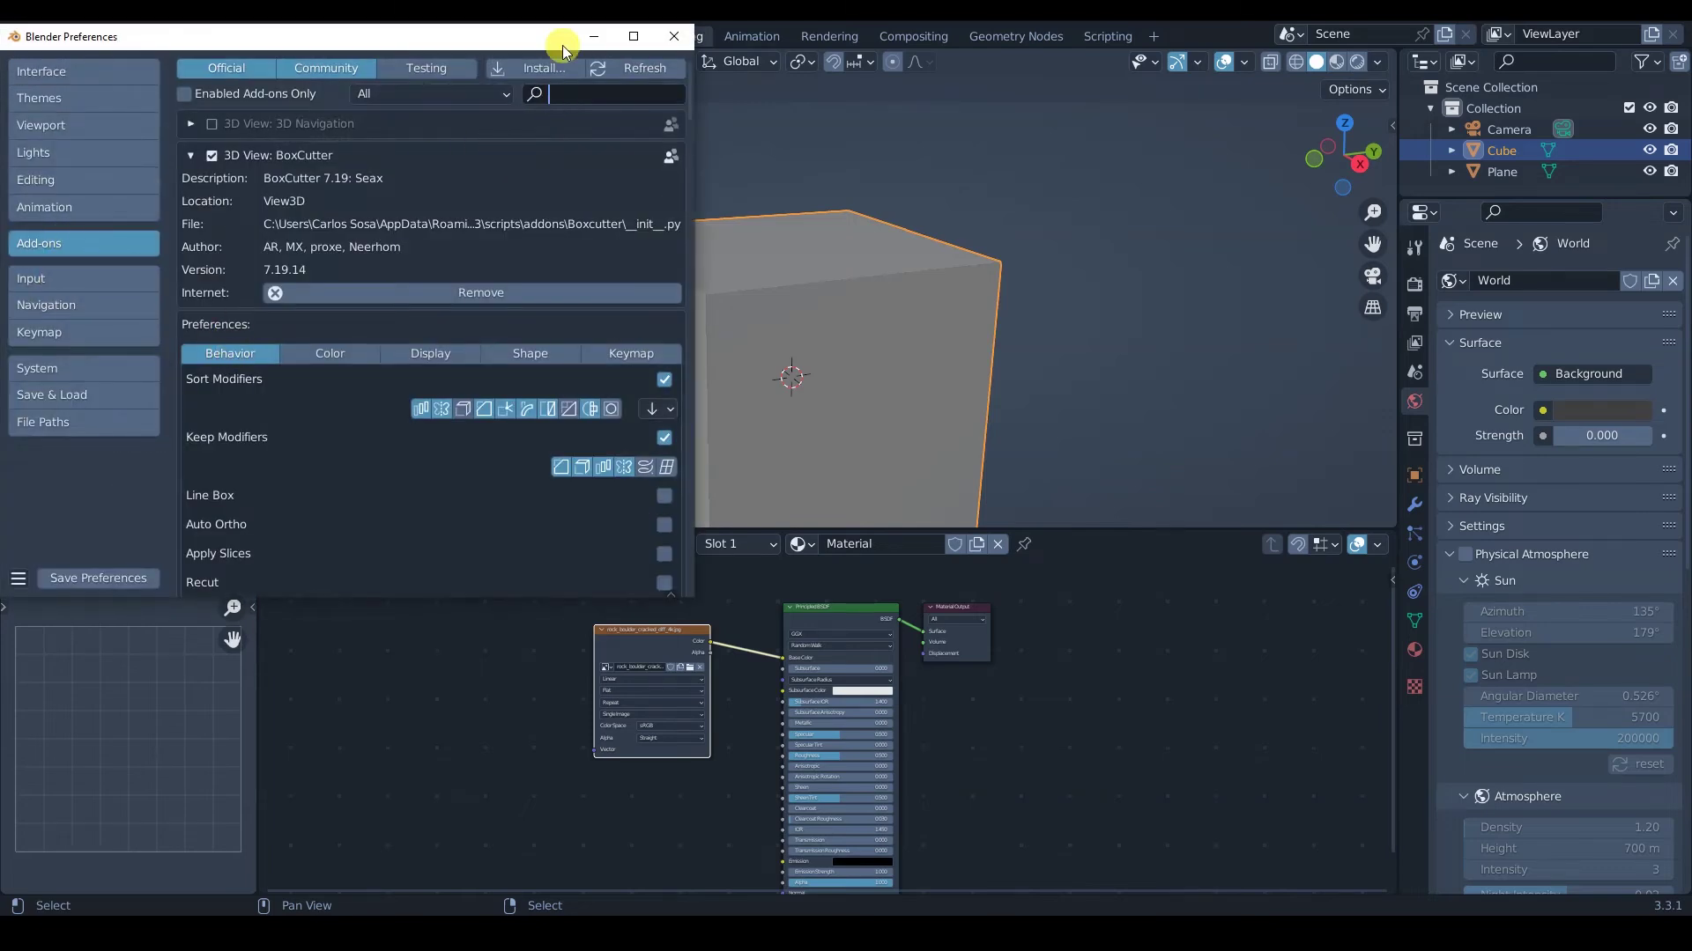
type("node")
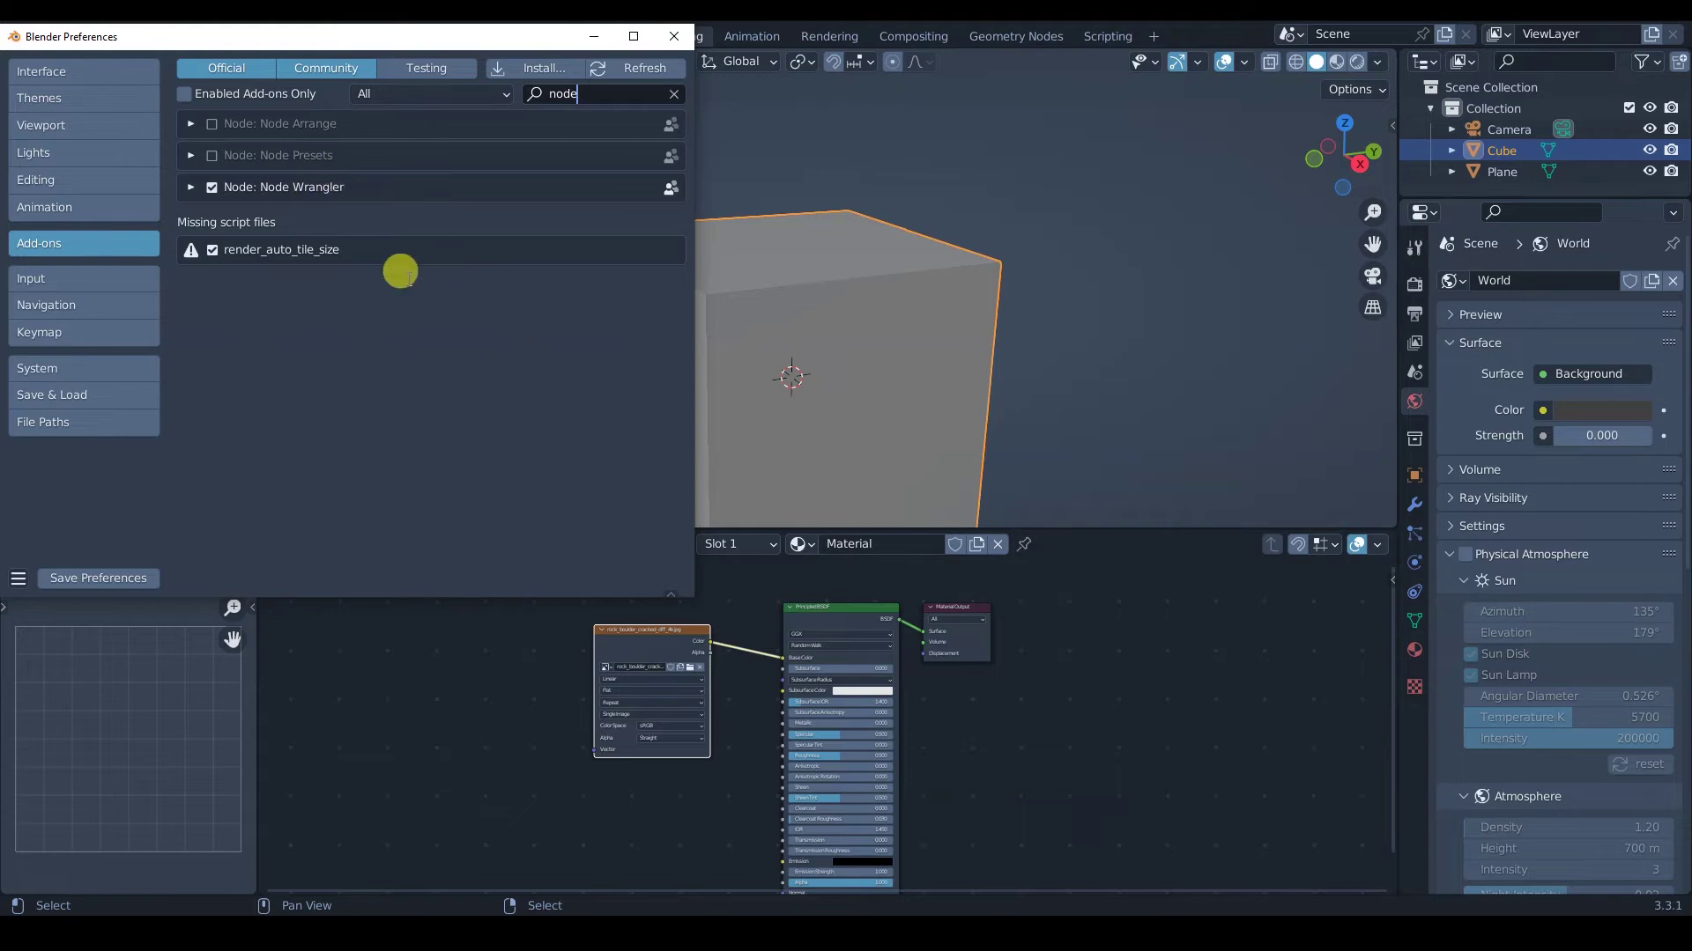
left_click(673, 38)
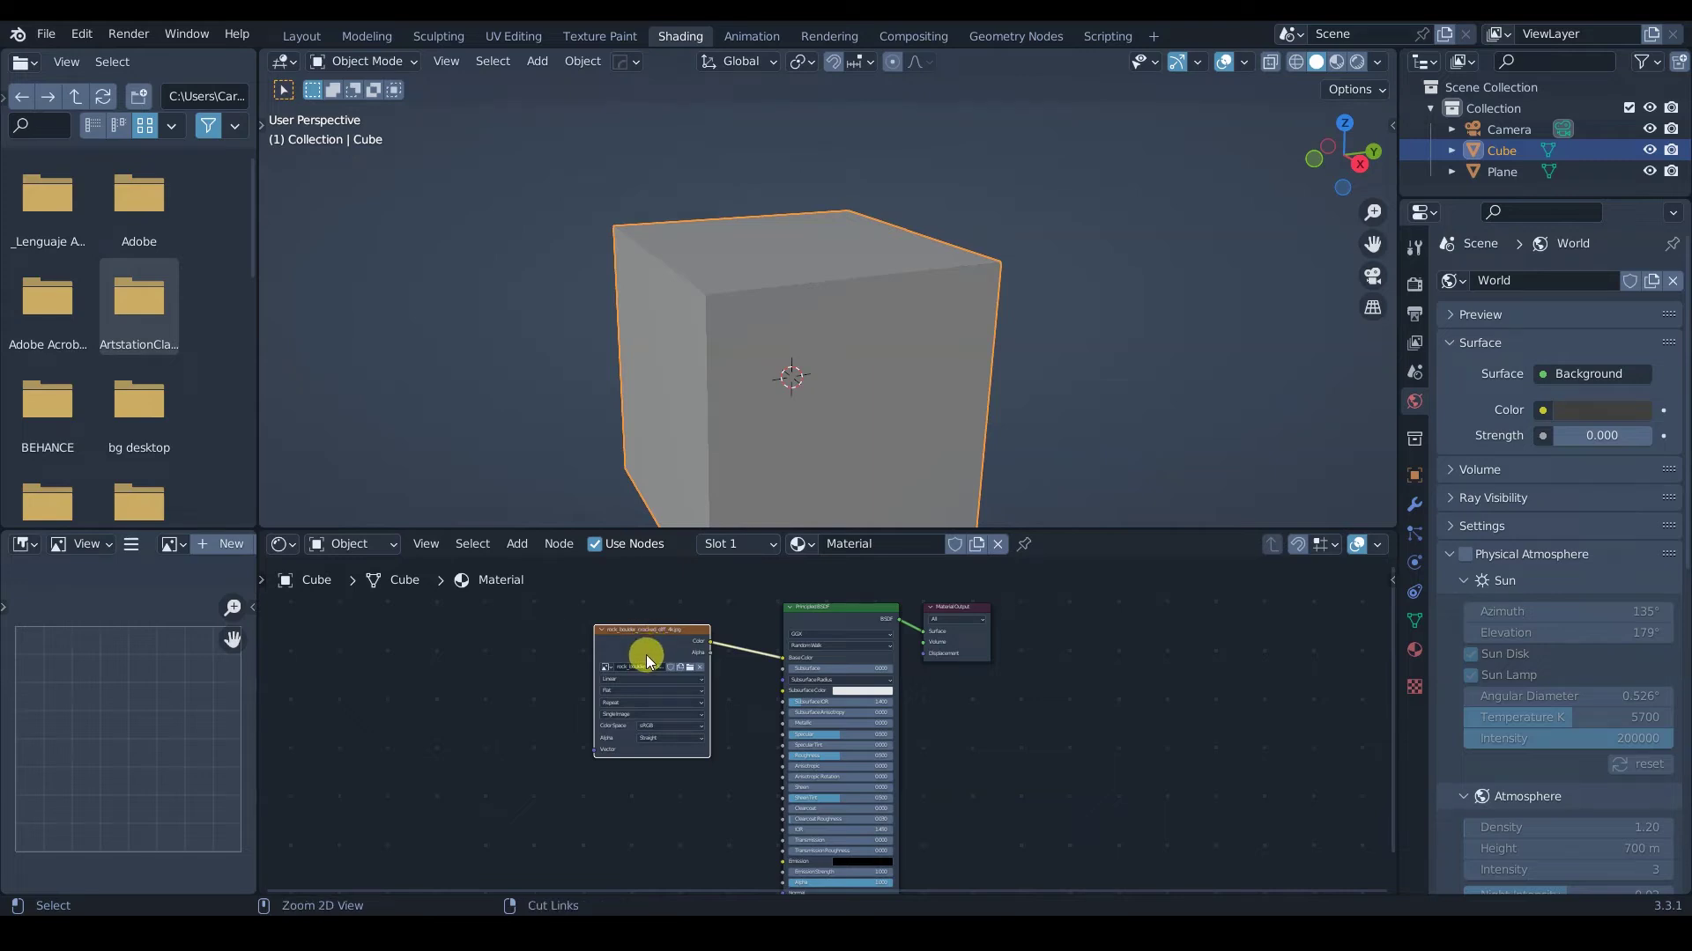
Add Texture Coordinate and Mapping nodes to the diffuse image texture using Node Wrangler.
key("ctrl+t")
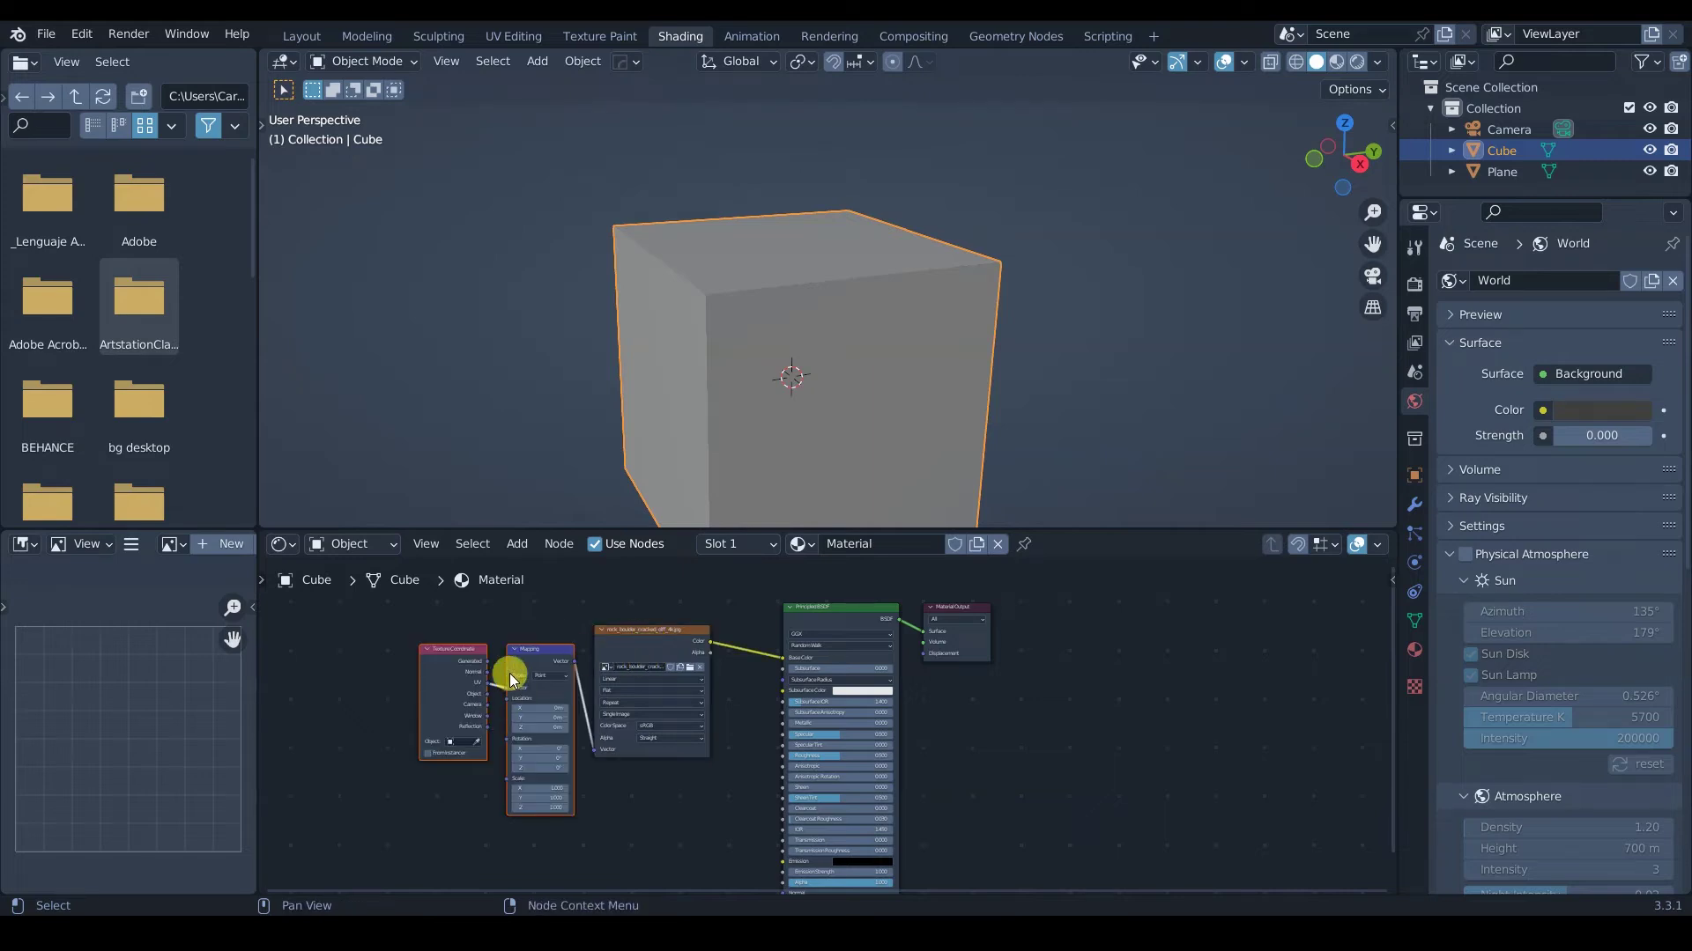
scroll(509, 675, "up", 5)
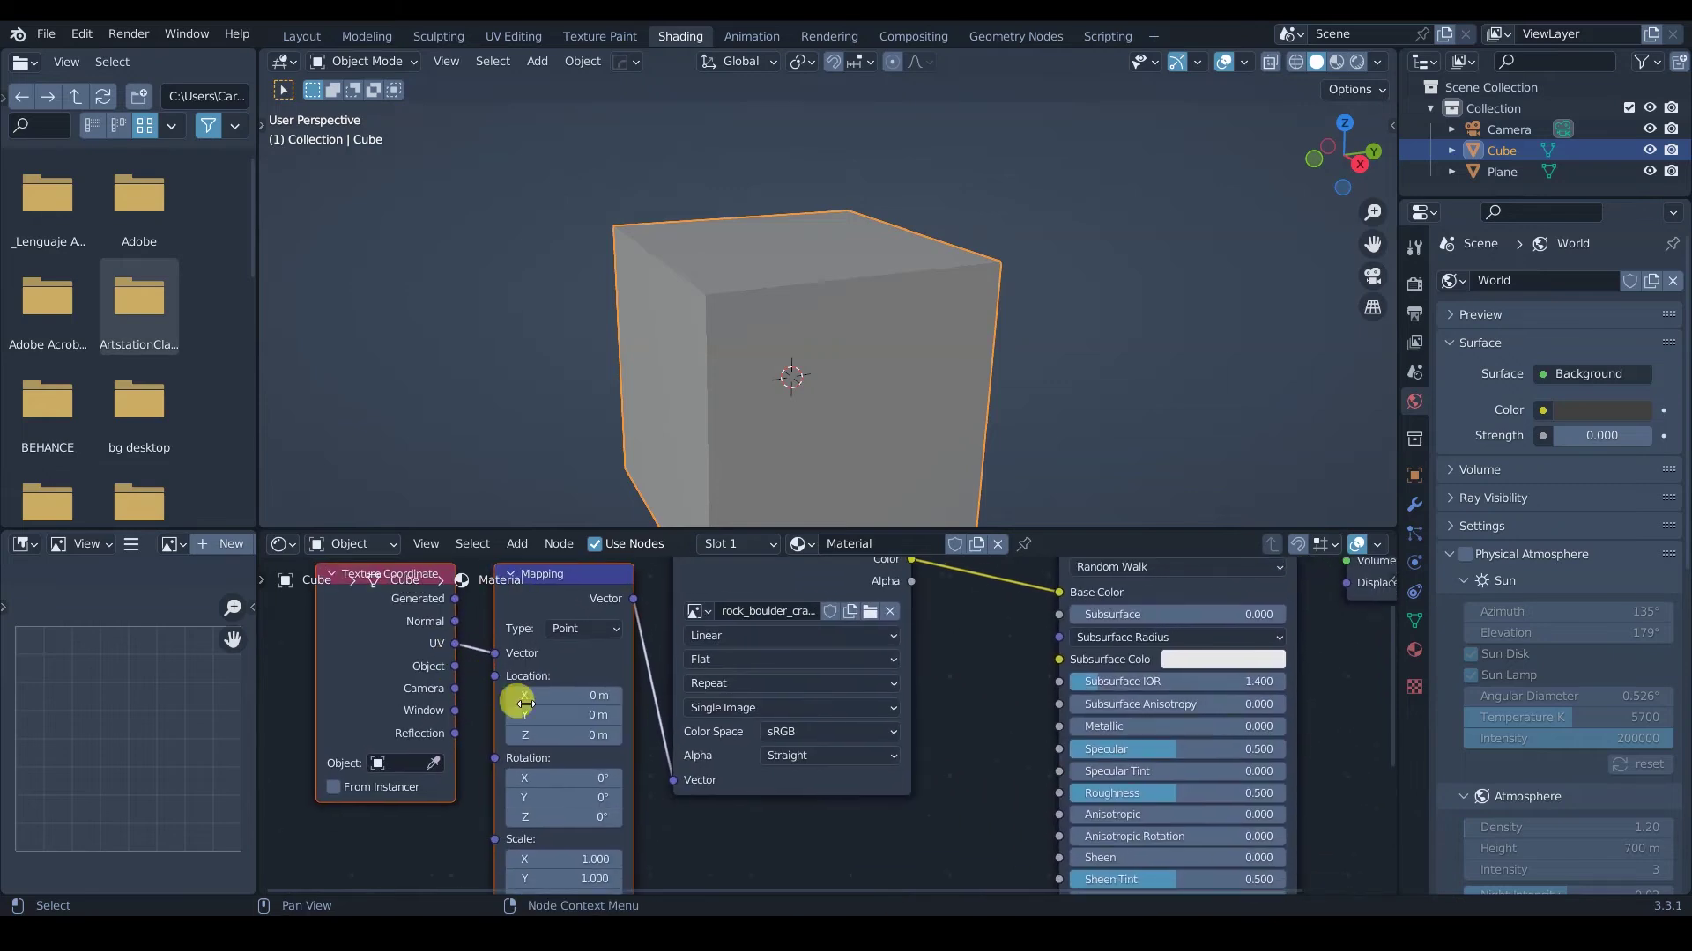
middle_click_drag(525, 781, 508, 728)
Show the cube in Rendered shading and set the Mapping node's X, Y and Z scale to 3.
key("z")
left_click(749, 284)
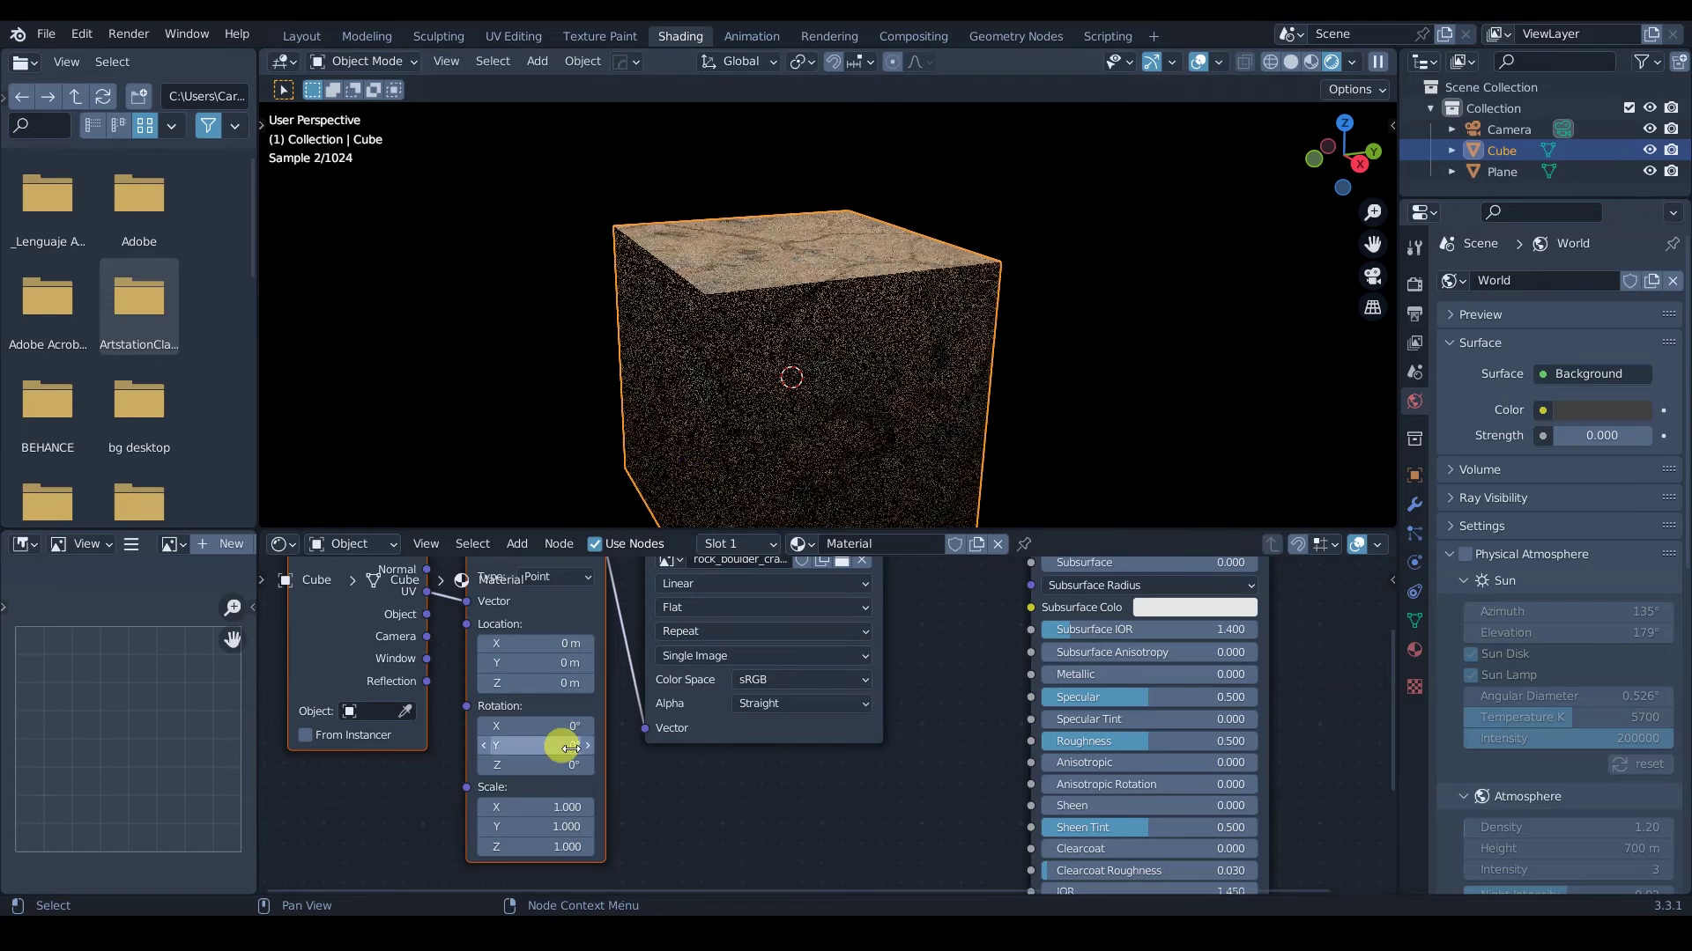
left_click(533, 806)
type("3")
key("Tab")
type("3")
key("Tab")
type("3")
key("Return")
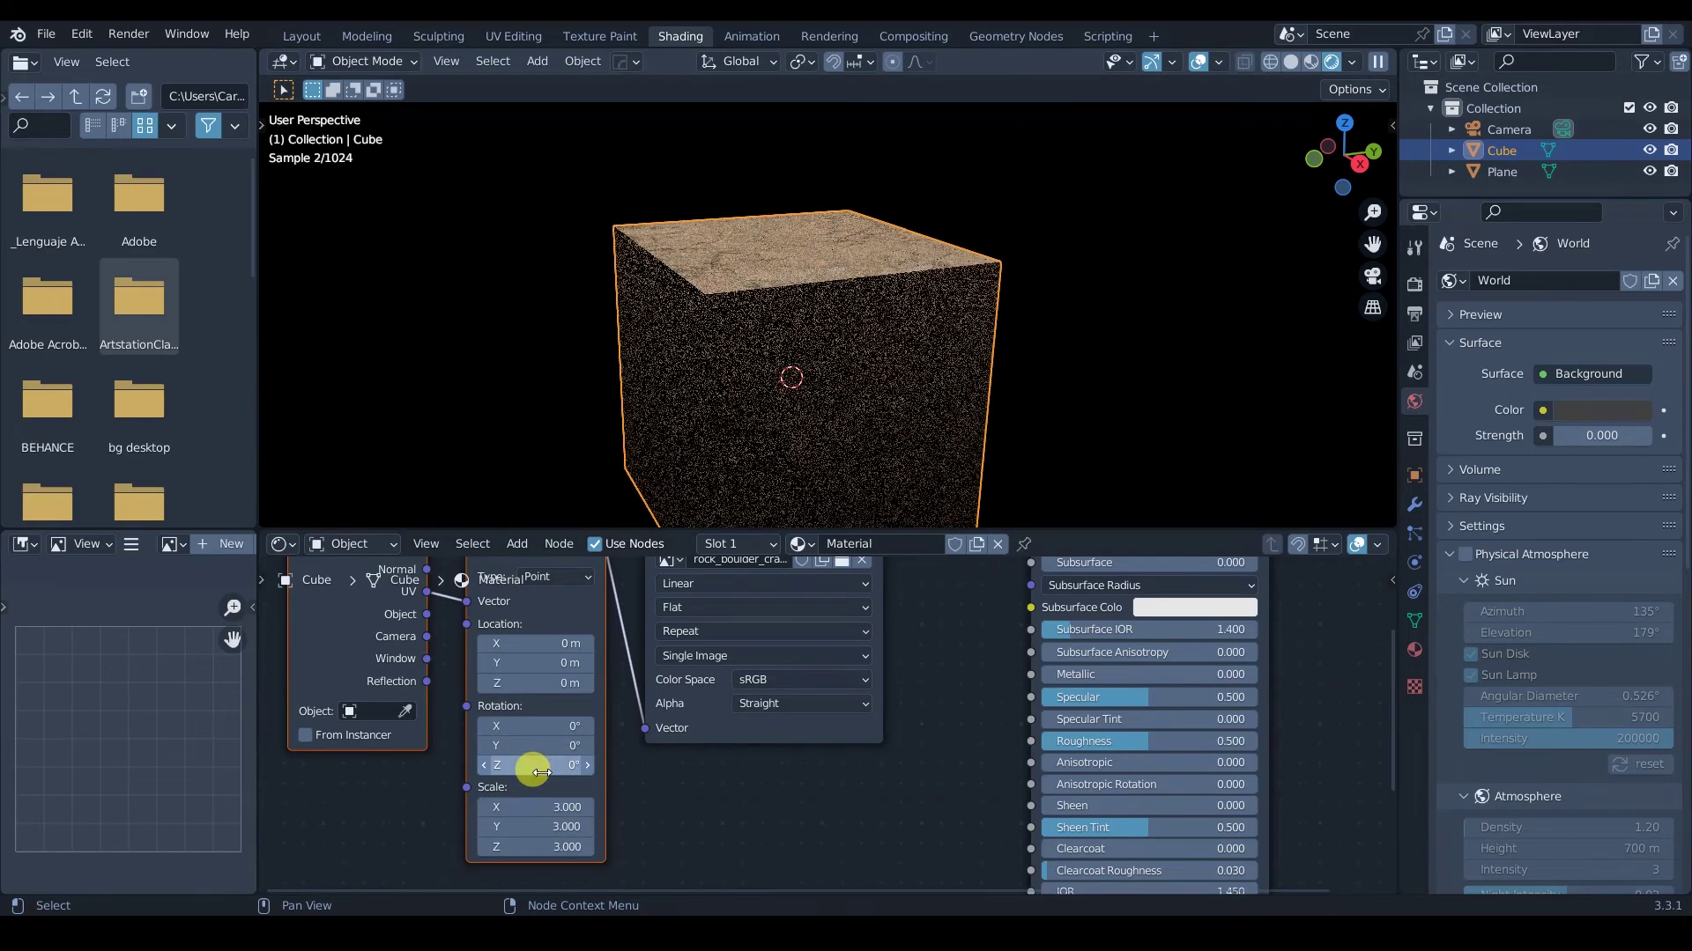
Look over the tiled rock texture on the cube's top face and return the viewport to Solid shading.
mouse_move(826, 370)
middle_mouse_down()
mouse_move(797, 405)
mouse_move(818, 400)
middle_mouse_up()
middle_click_drag(759, 314, 805, 366)
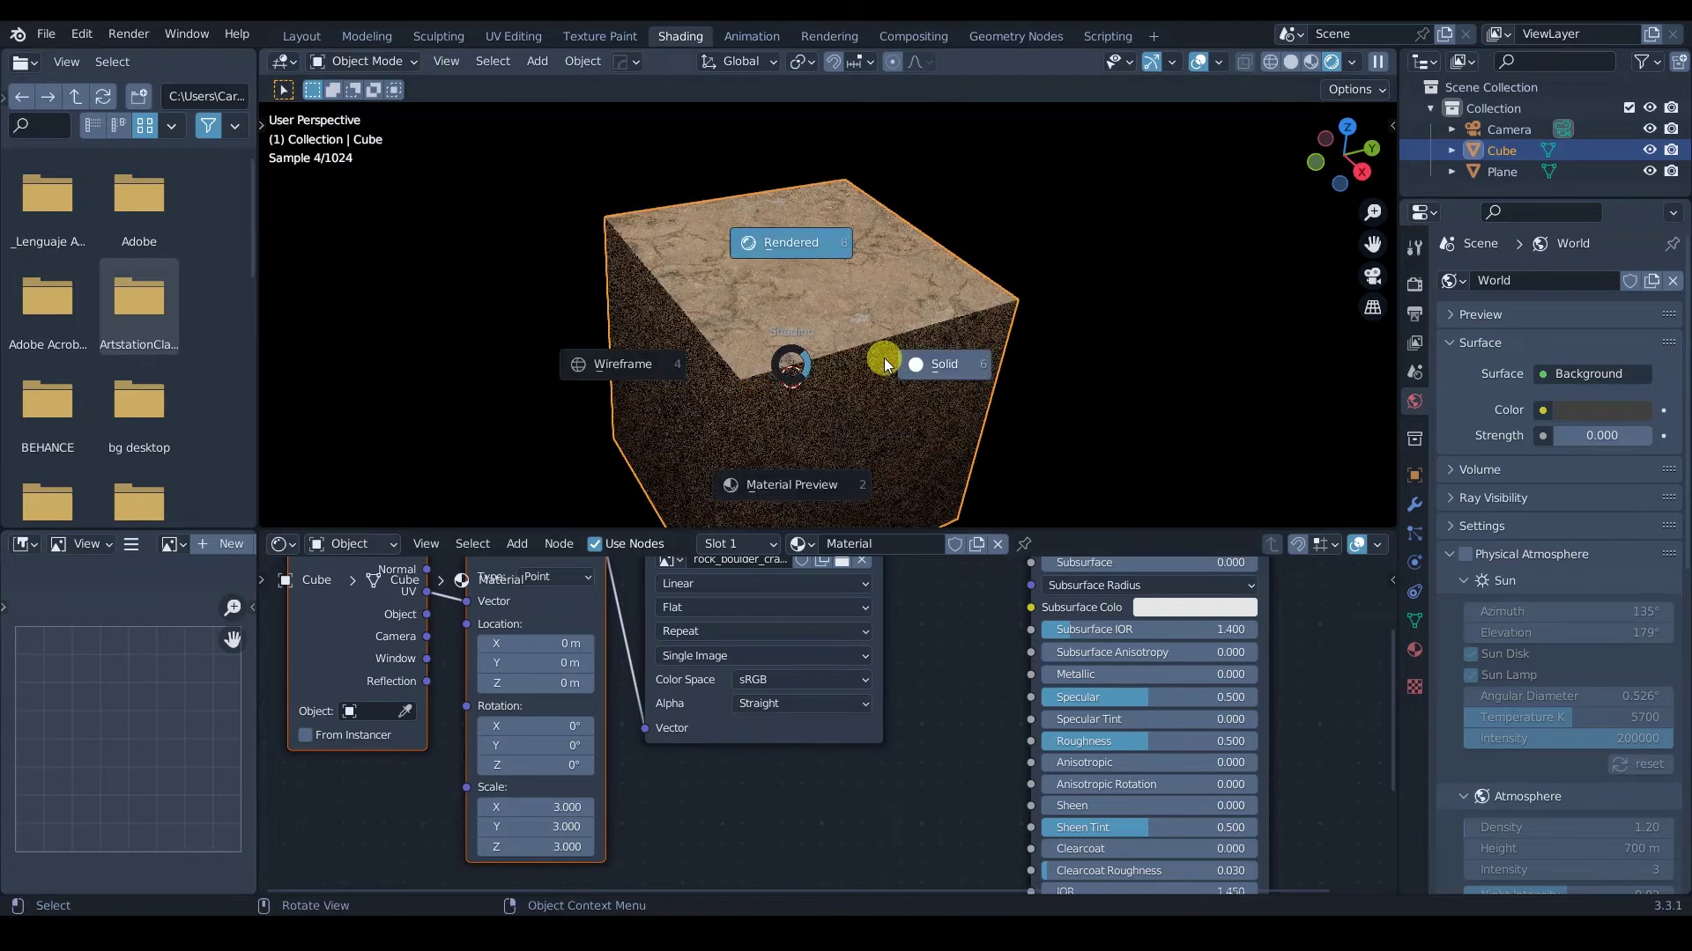
key("z")
left_click(888, 360)
Make room in the node graph and add the rock_boulder_cracked_rough_4k image from the textures folder below the diffuse texture.
scroll(832, 696, "down", 5)
left_click_drag(744, 657, 814, 733)
middle_click_drag(795, 764, 796, 835)
key("g")
left_click(705, 700)
middle_click_drag(761, 747, 727, 710)
key("alt+Tab")
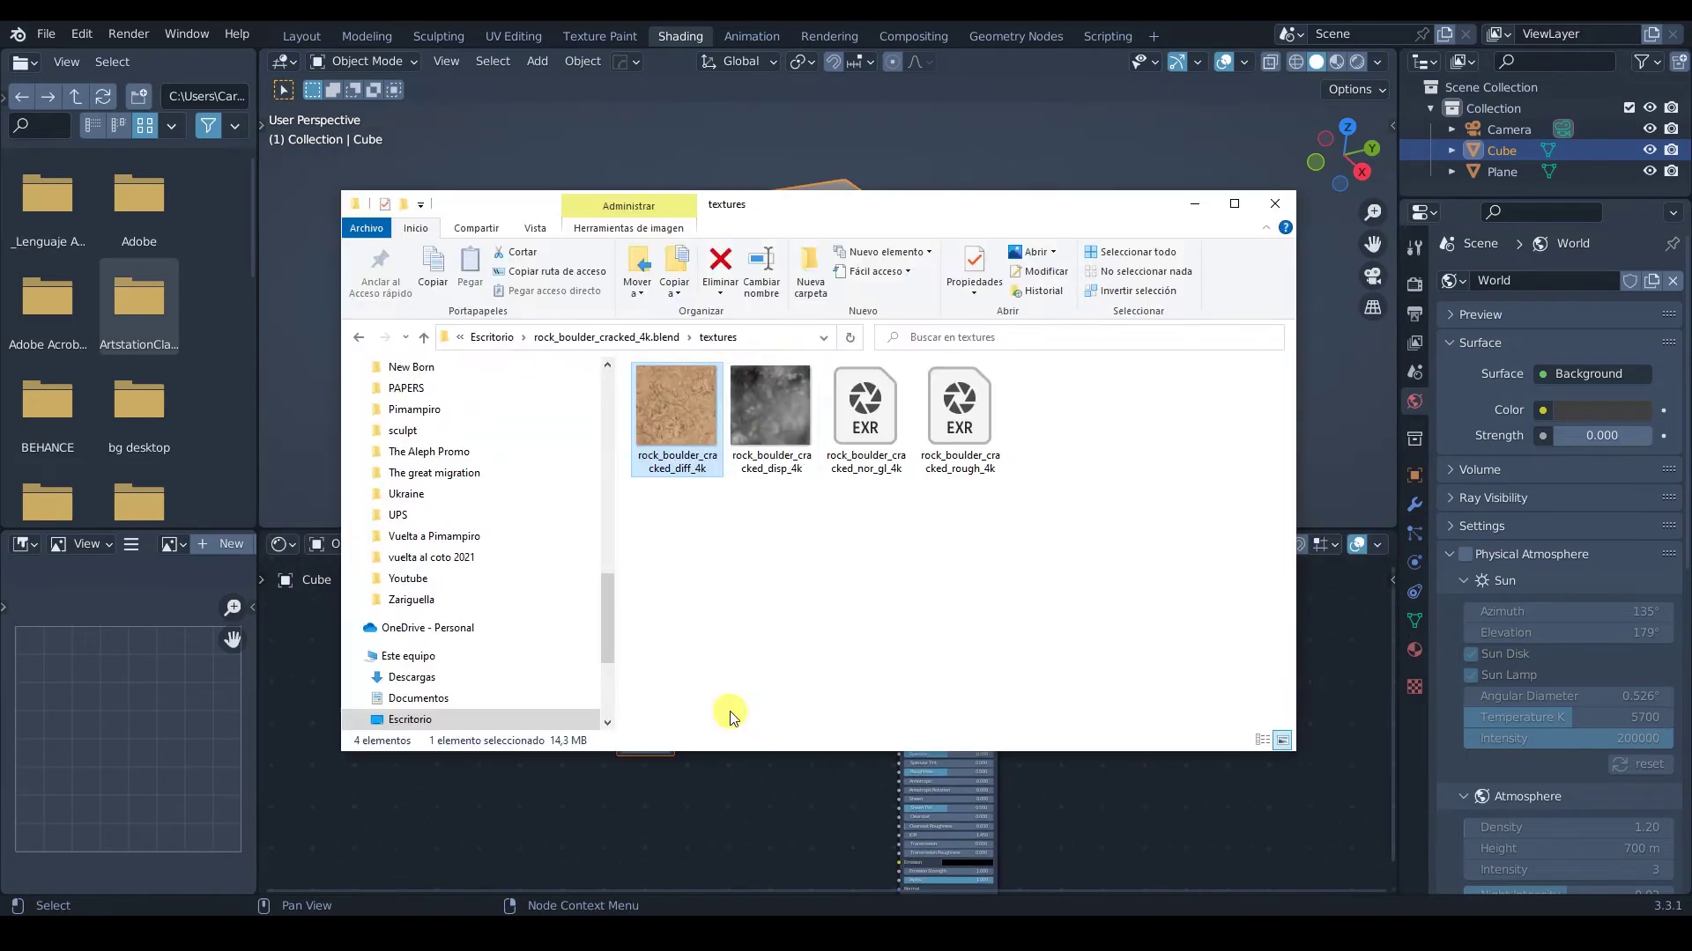
left_click(851, 406)
left_click(959, 421)
left_click_drag(959, 421, 719, 765)
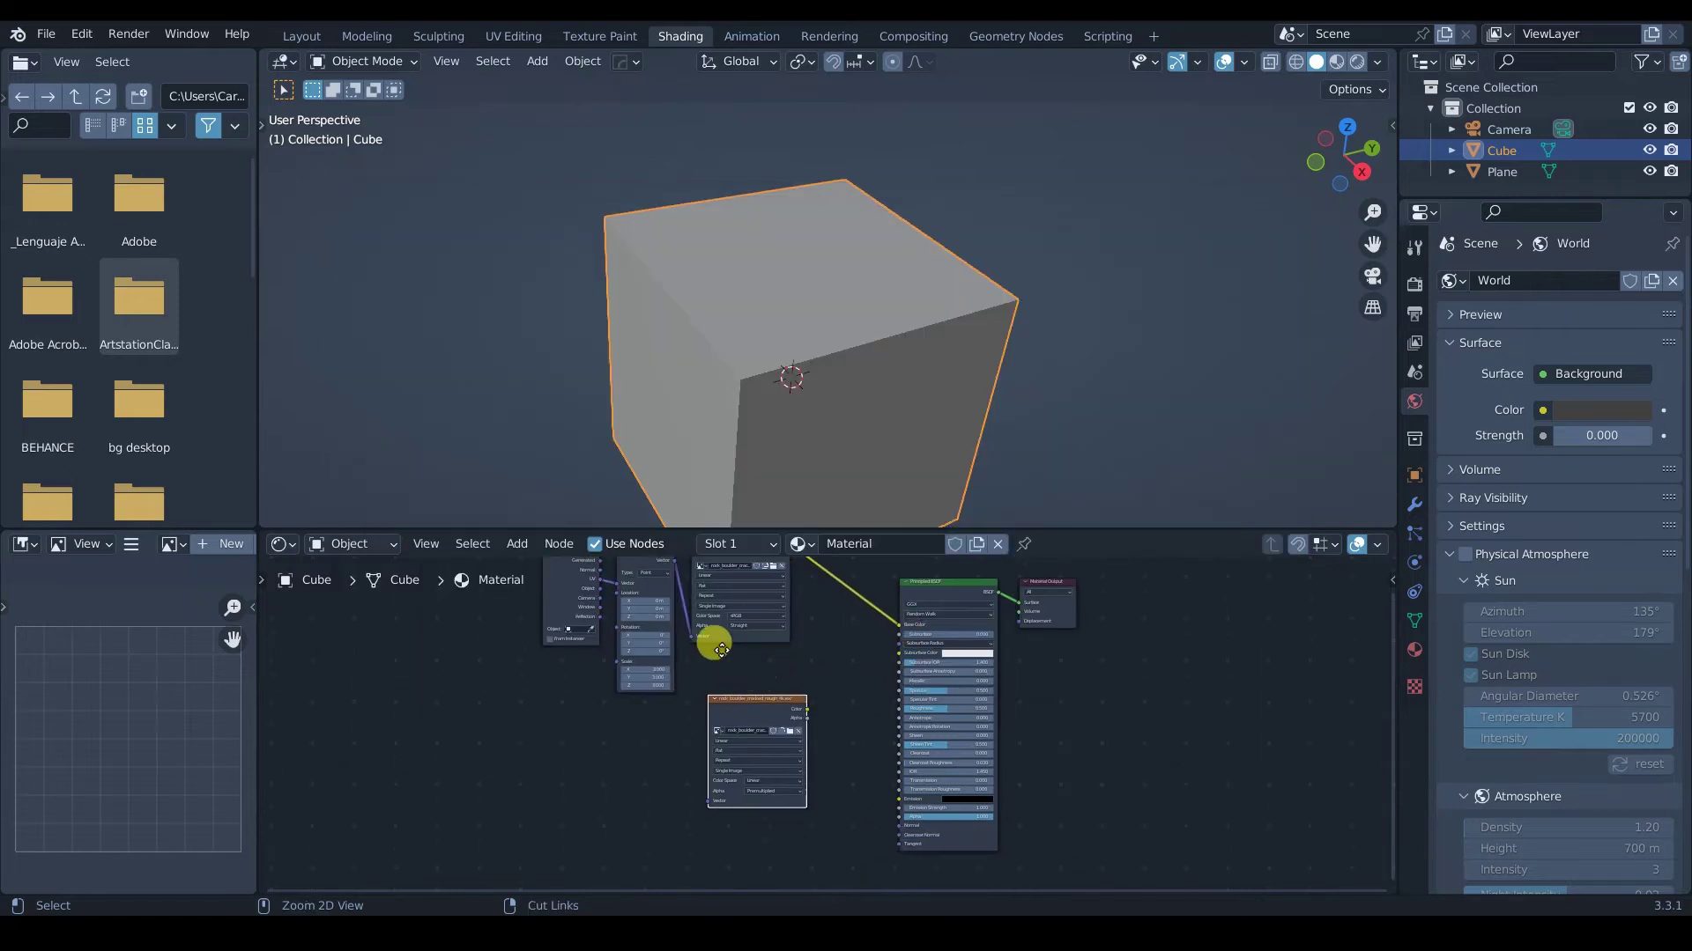
scroll(690, 604, "down", 1)
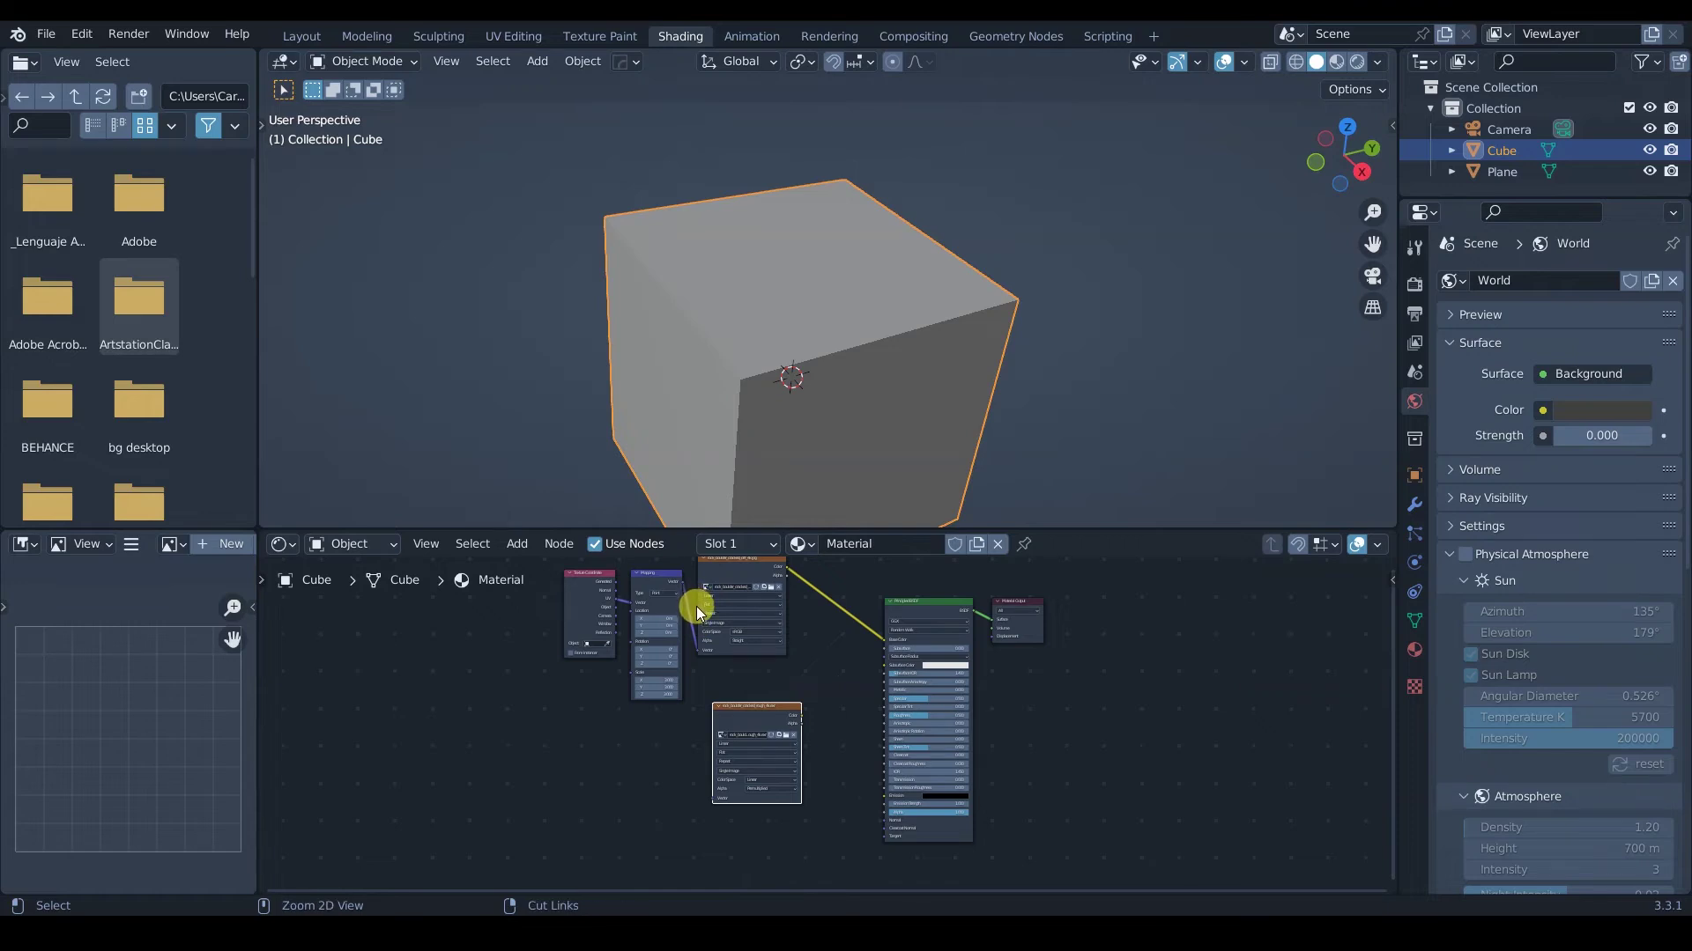
Maximize the node editor, align the roughness texture under the diffuse one, and connect the Mapping node's Vector output to it.
key("ctrl+space")
scroll(712, 479, "down", 1)
left_click_drag(657, 498, 627, 452)
left_click_drag(526, 248, 557, 646)
Set the roughness texture's color space to Non-Color and connect its Color output to the Principled BSDF's Roughness.
middle_click_drag(769, 601, 659, 621, "ctrl")
left_click(659, 621)
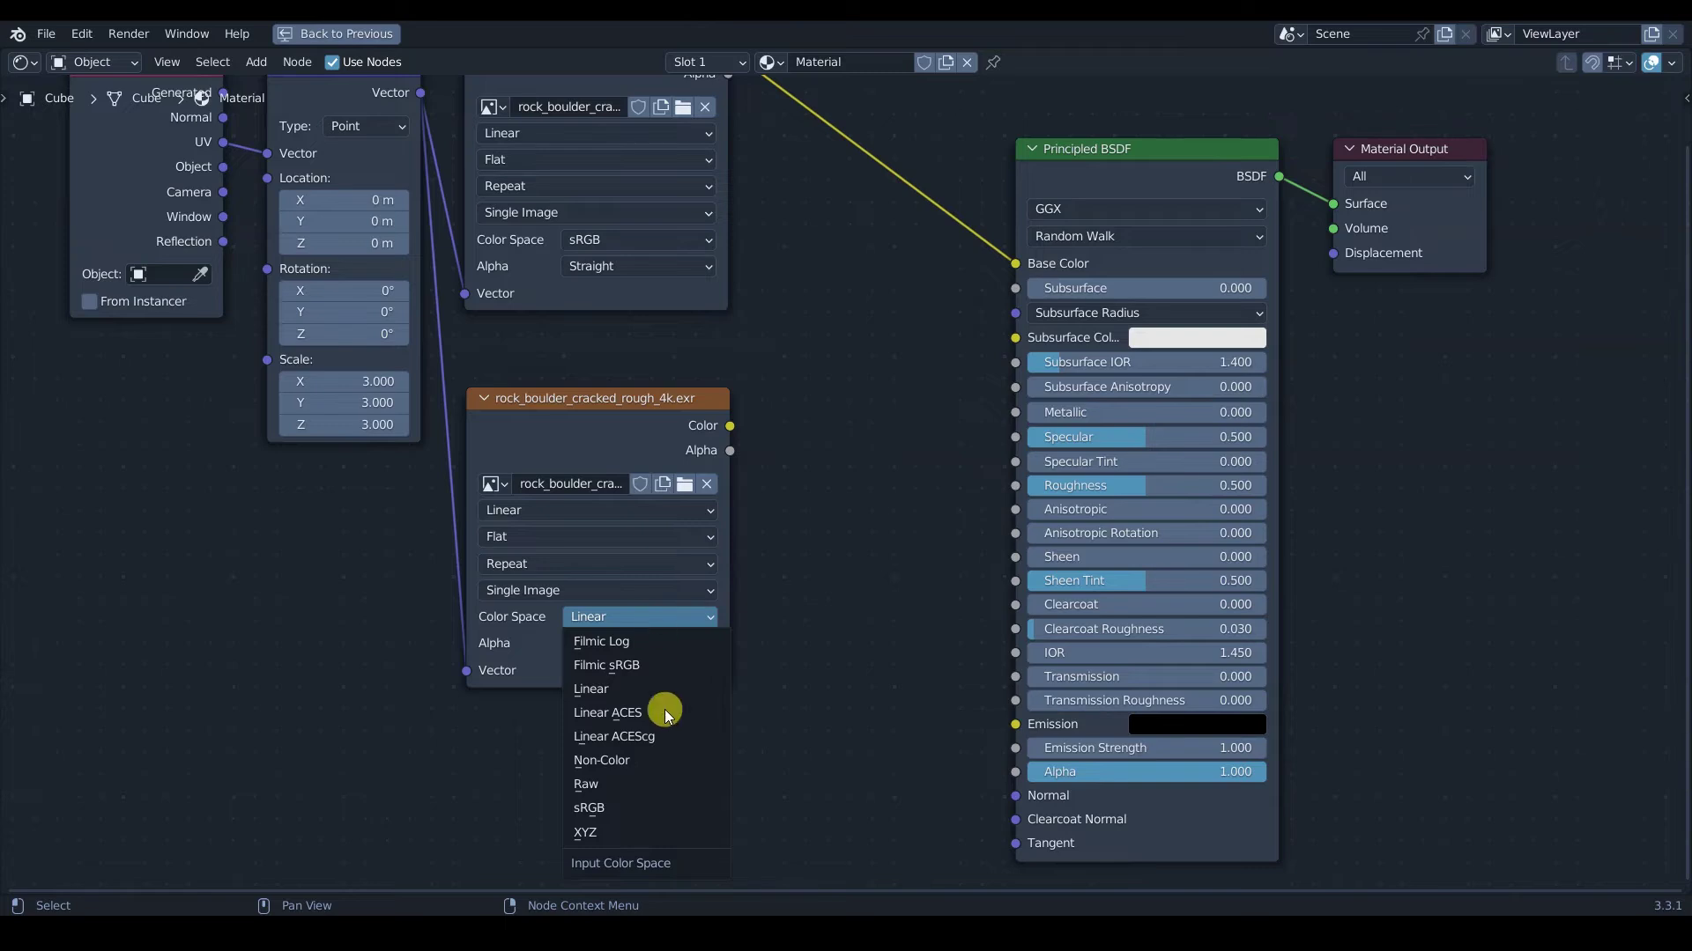
left_click(658, 755)
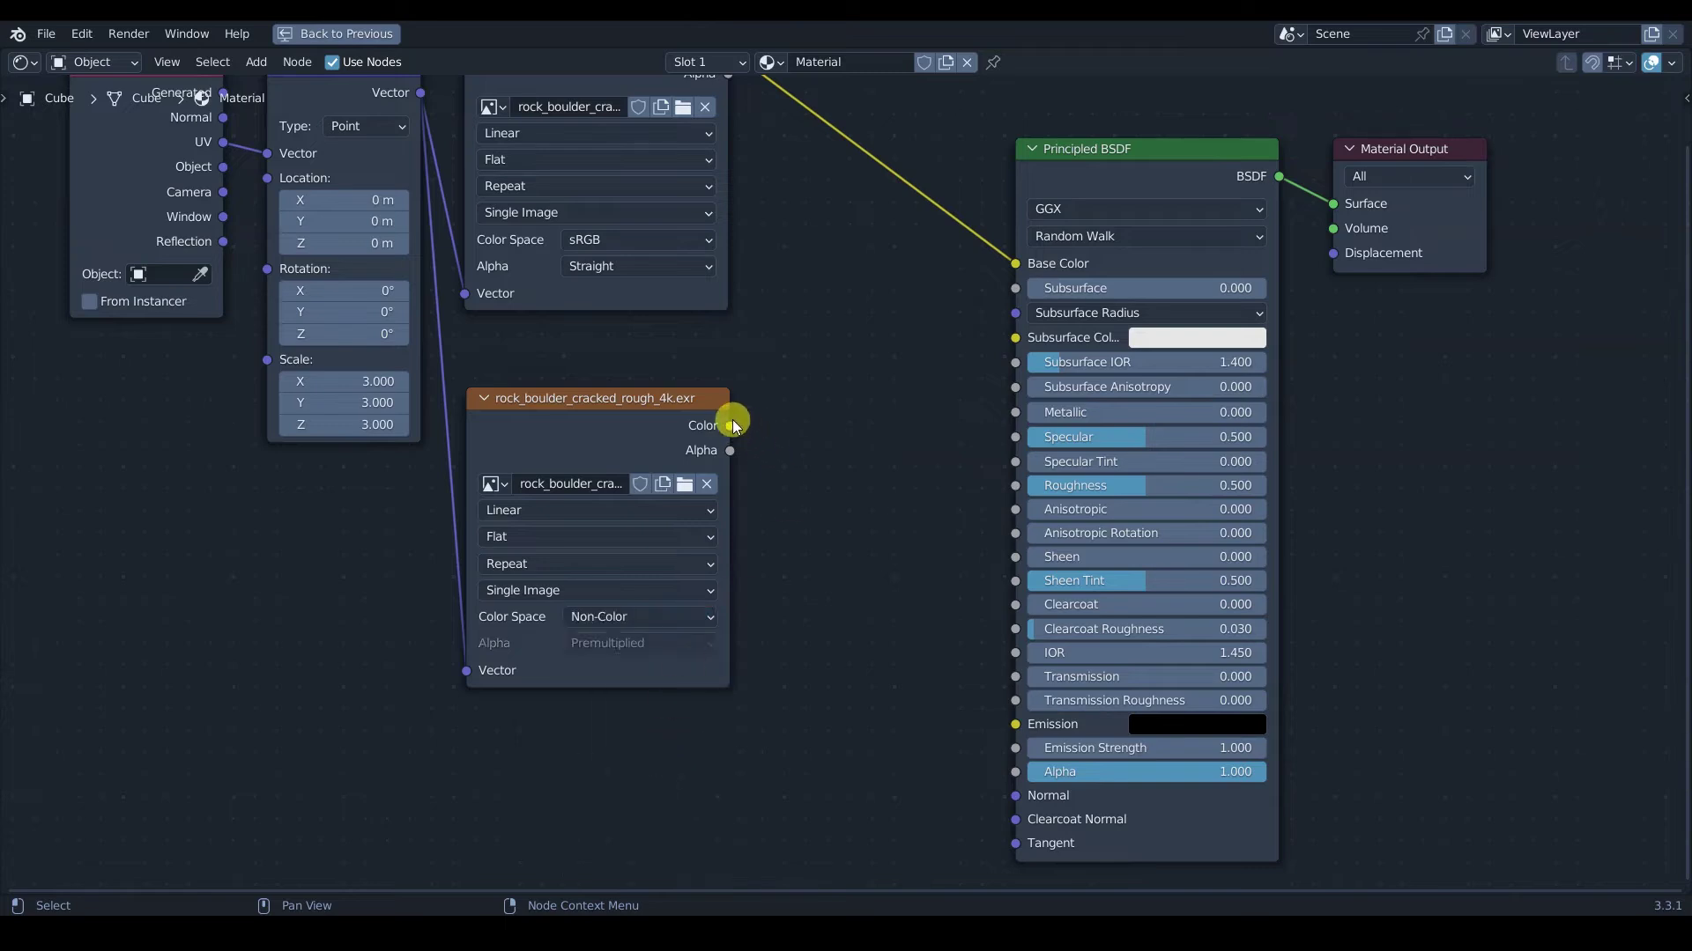
left_click_drag(732, 426, 1008, 484)
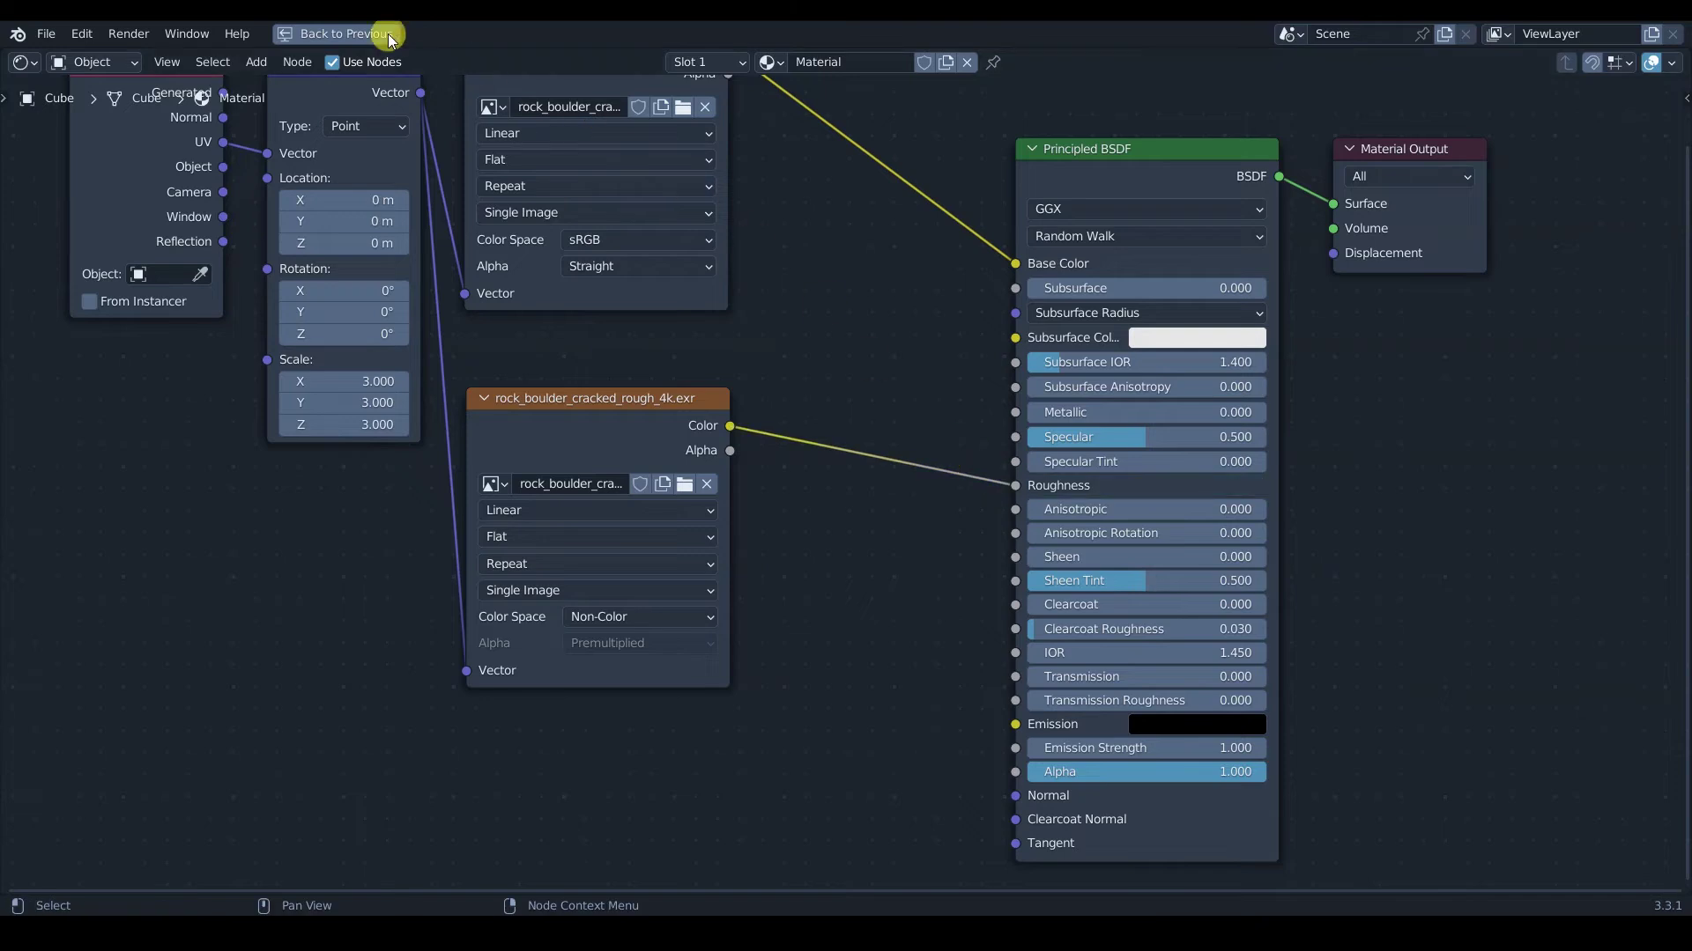
Restore the full workspace and examine the roughness map's effect on the cube in Rendered shading.
left_click(340, 33)
middle_click_drag(760, 669, 729, 833)
key("z")
left_click(691, 272)
mouse_move(775, 419)
middle_mouse_down()
mouse_move(736, 382)
mouse_move(833, 250)
mouse_move(793, 283)
mouse_move(797, 353)
middle_mouse_up()
middle_click_drag(753, 754, 672, 728)
middle_click_drag(703, 273, 759, 399)
left_click(624, 774, "ctrl+shift")
key("ctrl+z")
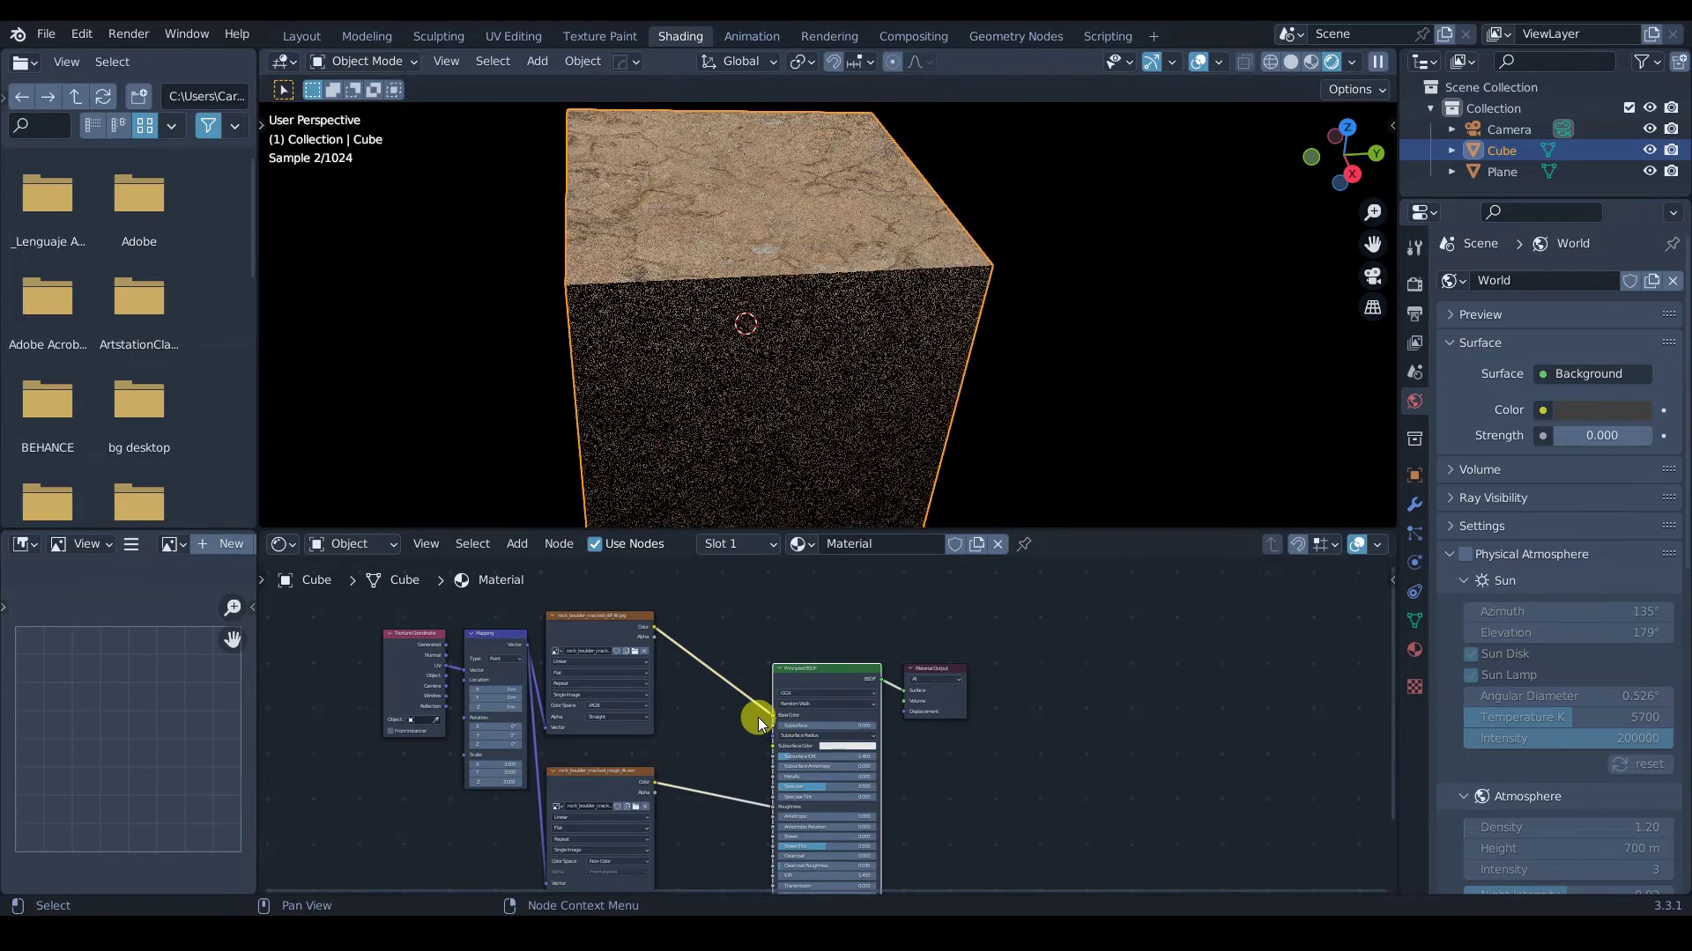
middle_click_drag(684, 649, 703, 676, "ctrl")
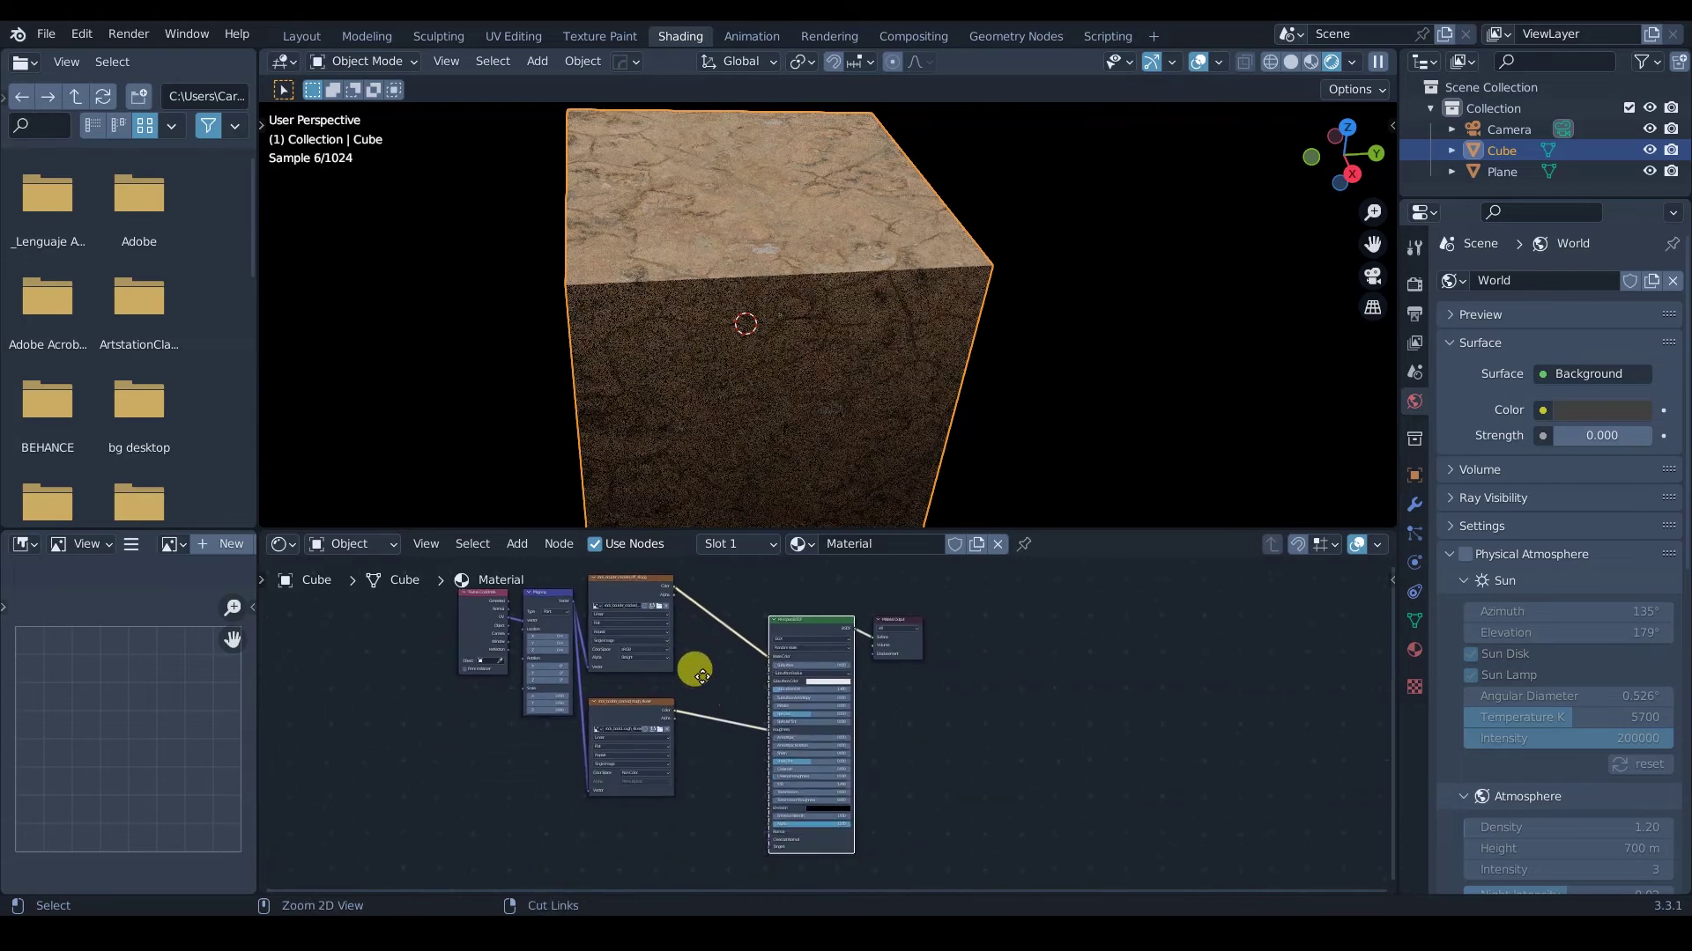
Add the rock_boulder_cracked_nor_gl_4k image from the textures folder below the roughness texture and connect the Mapping node's Vector to it.
key("alt+Tab")
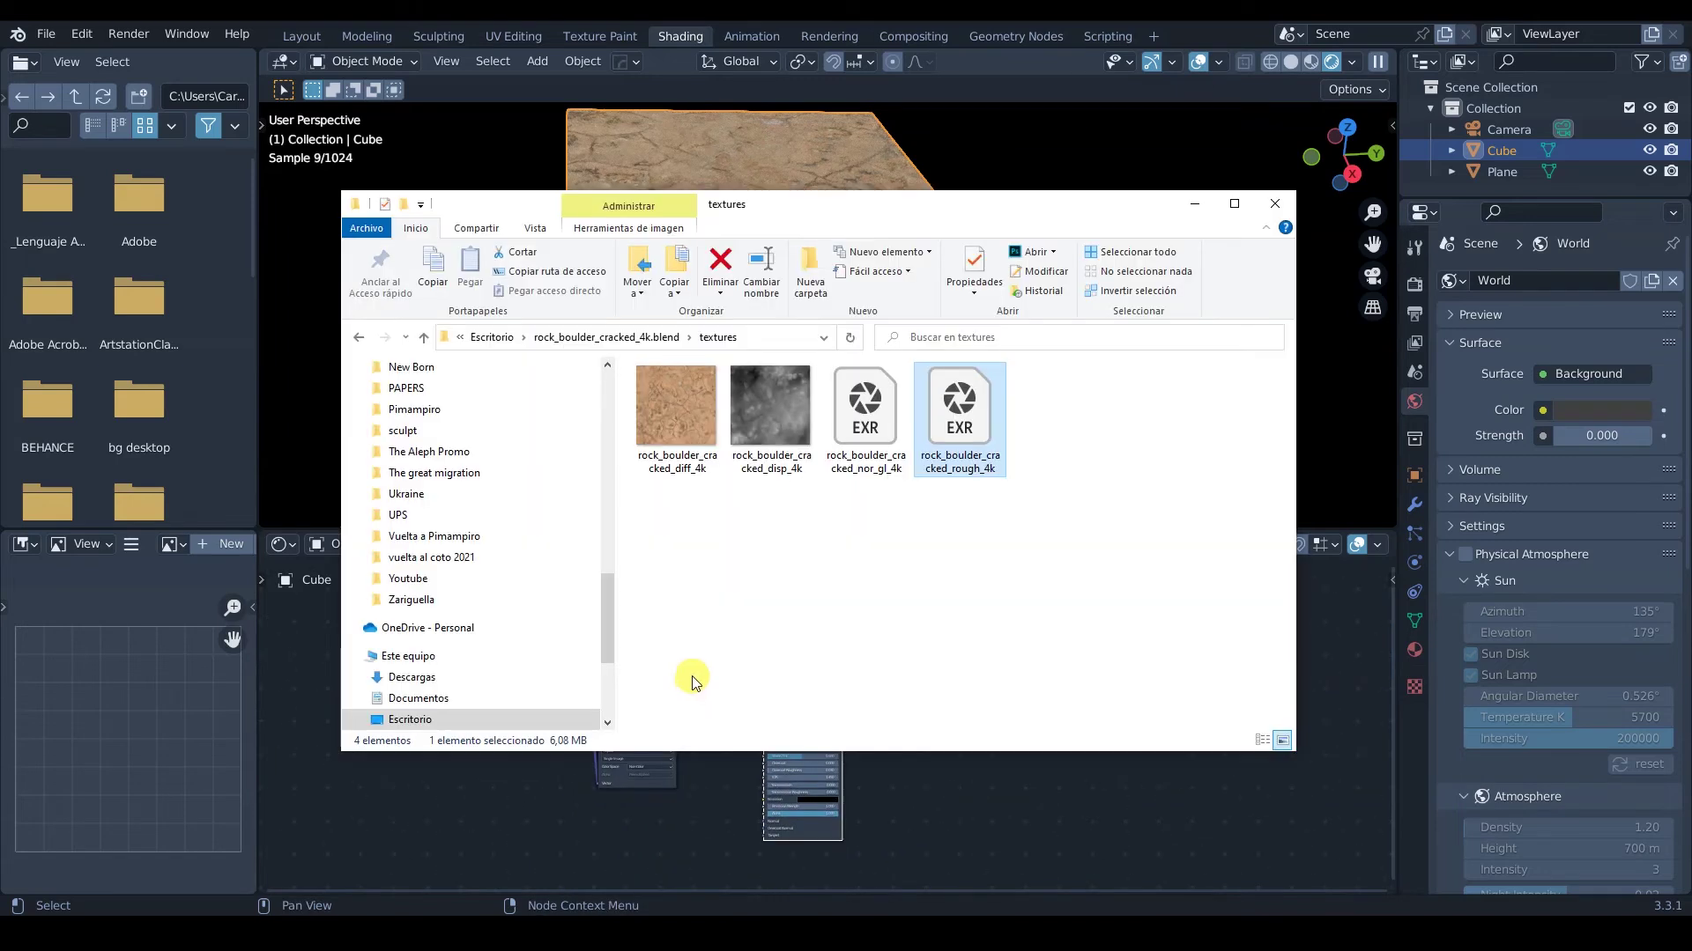
left_click(883, 434)
left_click_drag(856, 411, 646, 823)
key("ctrl+space")
middle_click_drag(703, 745, 730, 496)
scroll(481, 366, "down", 2)
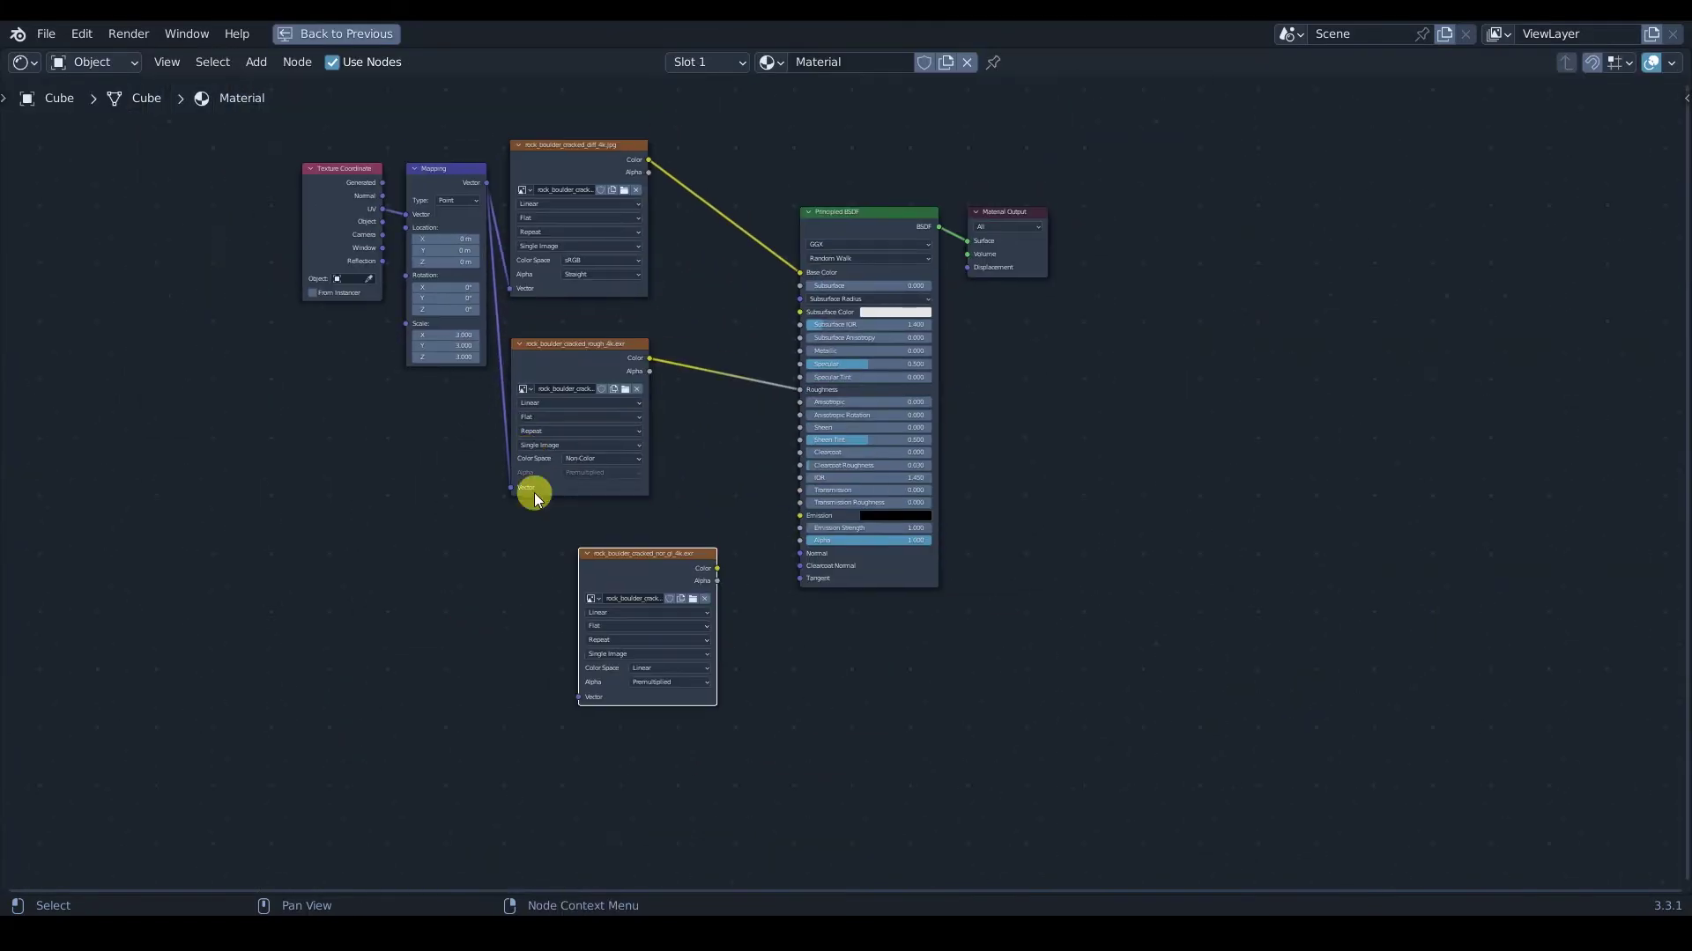
left_click_drag(620, 565, 549, 559)
left_click_drag(484, 183, 508, 689)
Set the color space of the rock_boulder_cracked_nor_gl_4k texture to Non-Color.
scroll(675, 641, "up", 2)
left_click(552, 679)
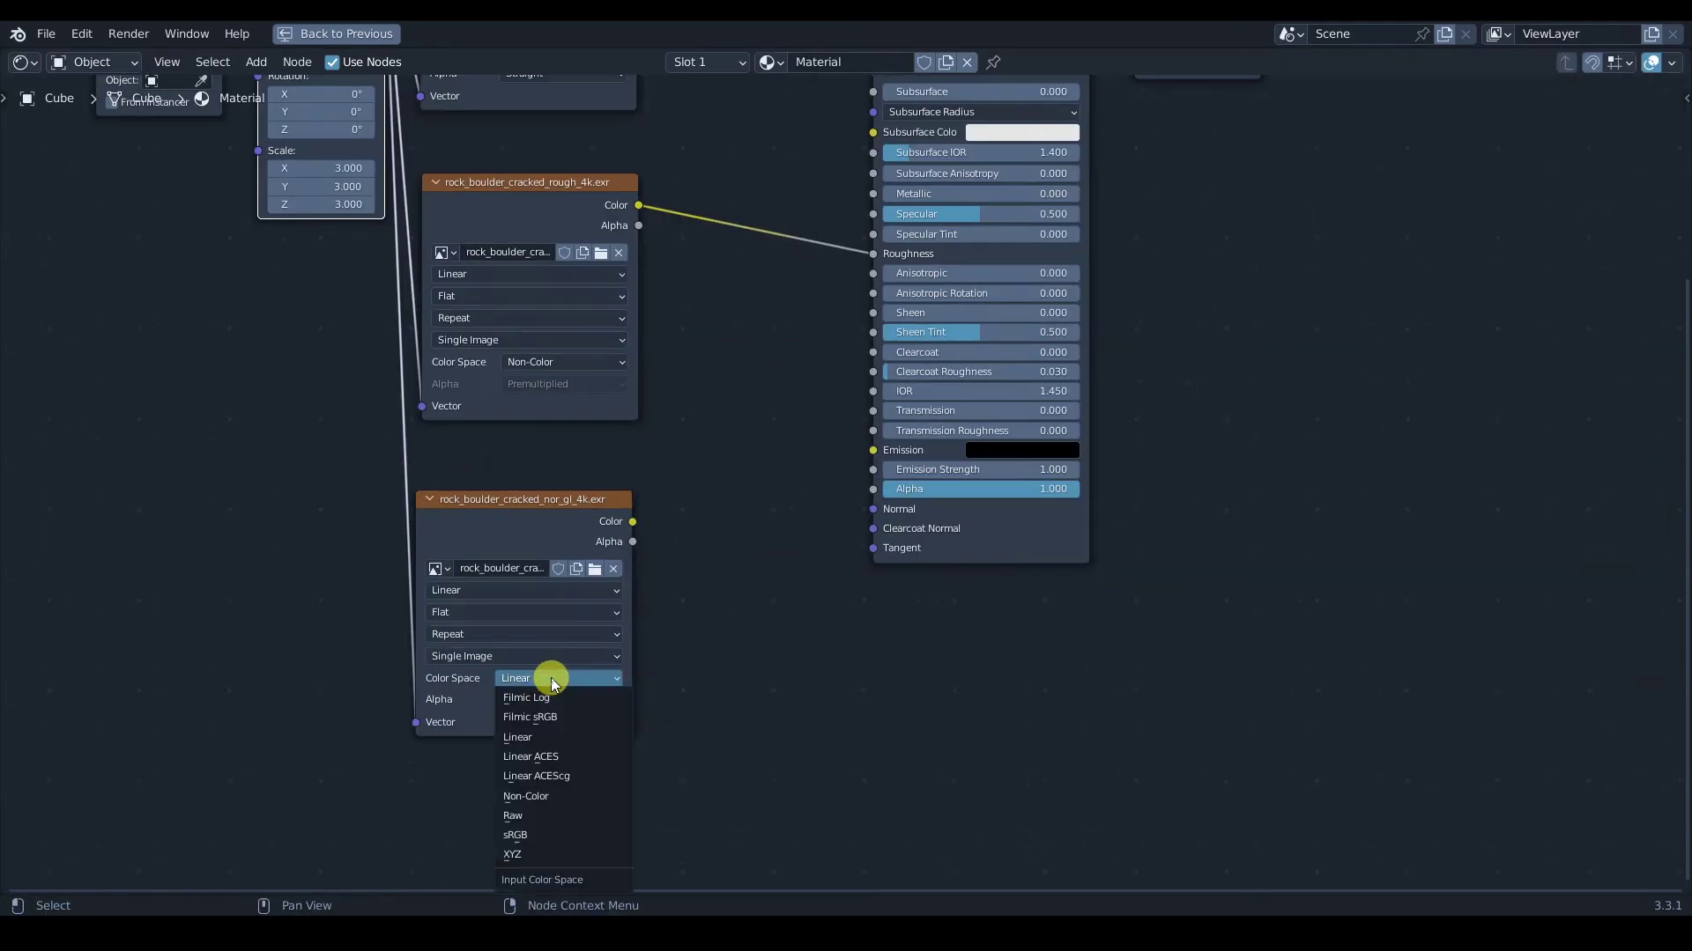
left_click(553, 786)
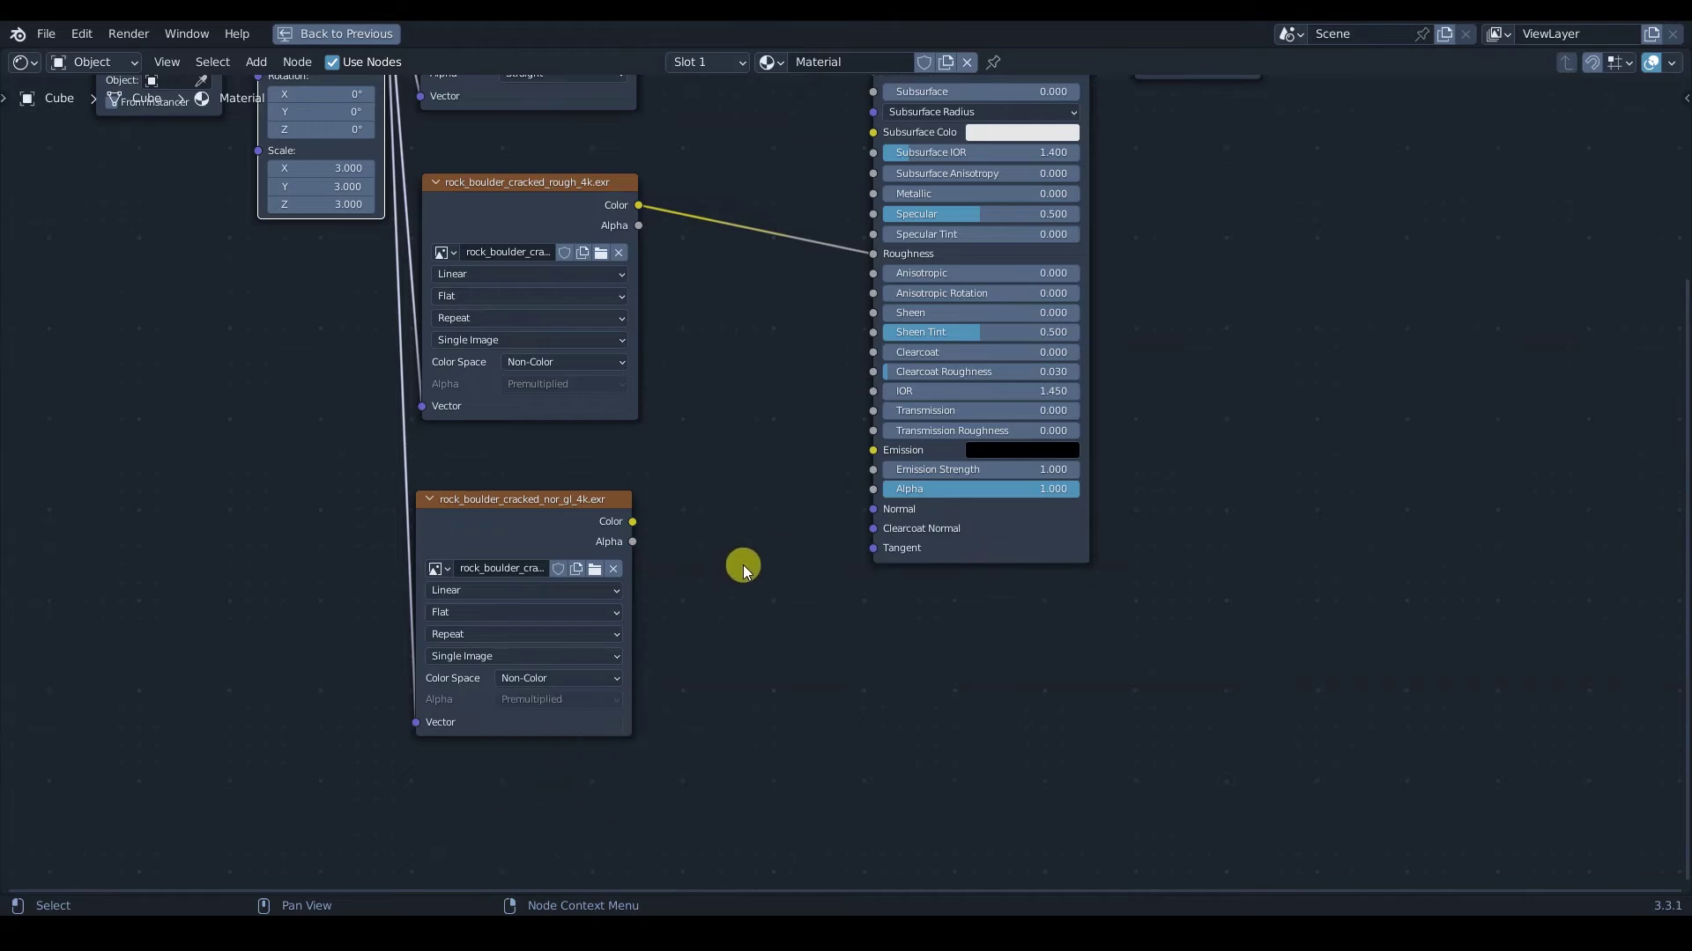
Add a Normal Map node and link it between the normal texture's Color and the Principled BSDF's Normal input.
key("shift+a")
mouse_move(711, 701)
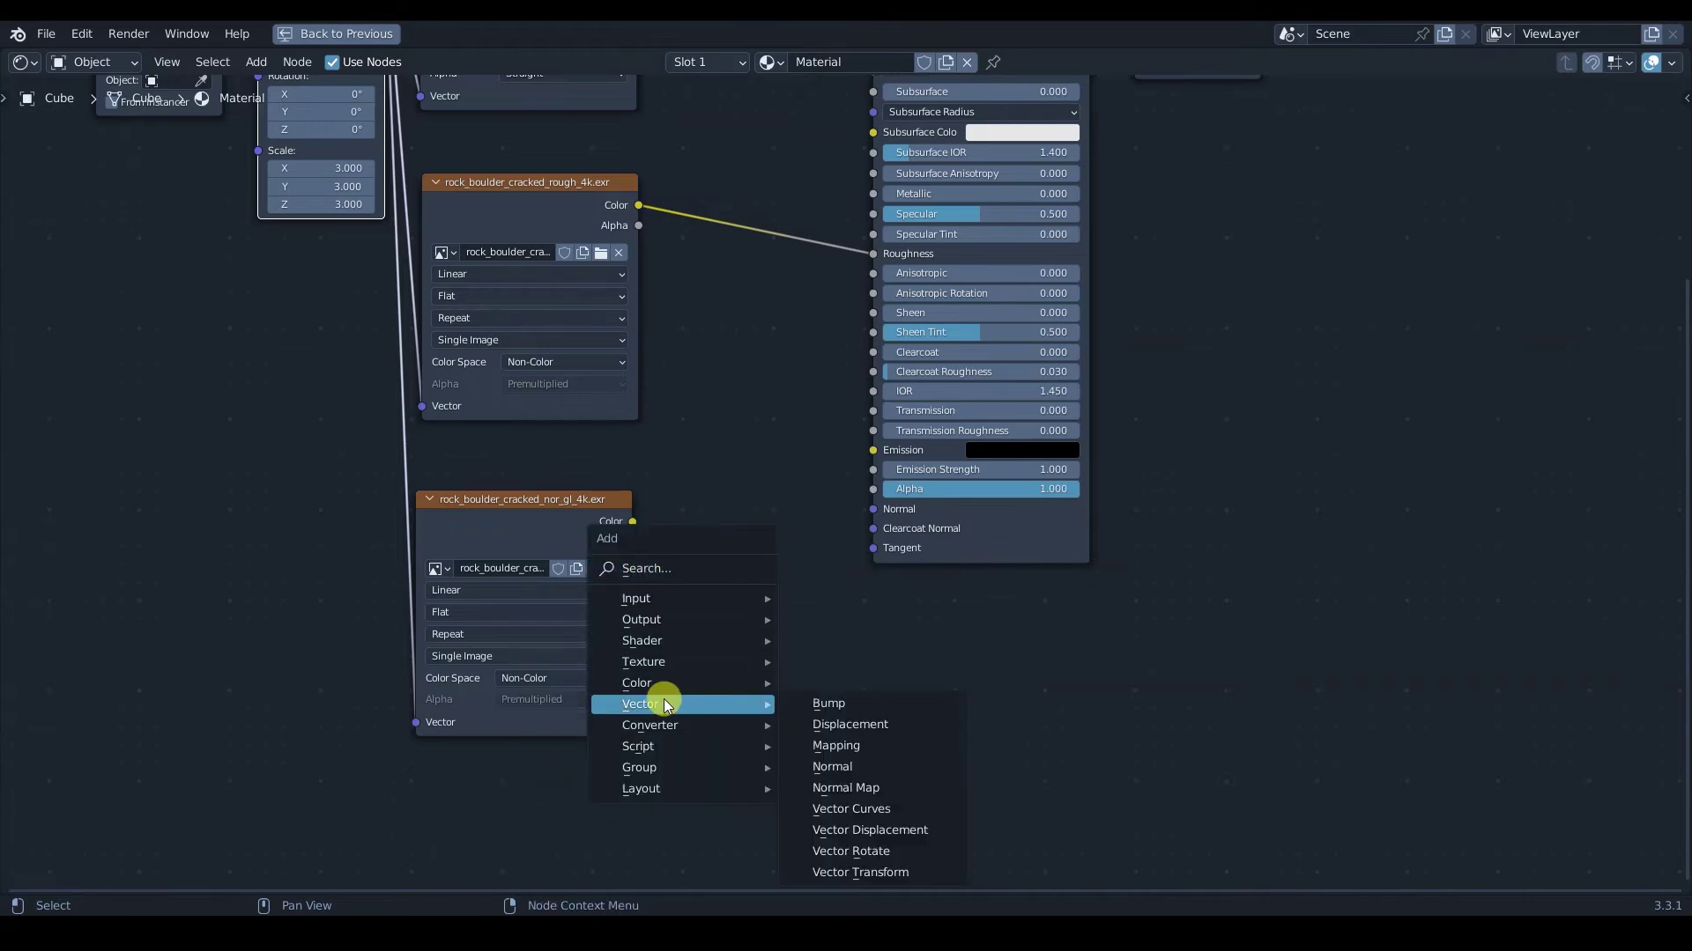
left_click(853, 787)
left_click(654, 505)
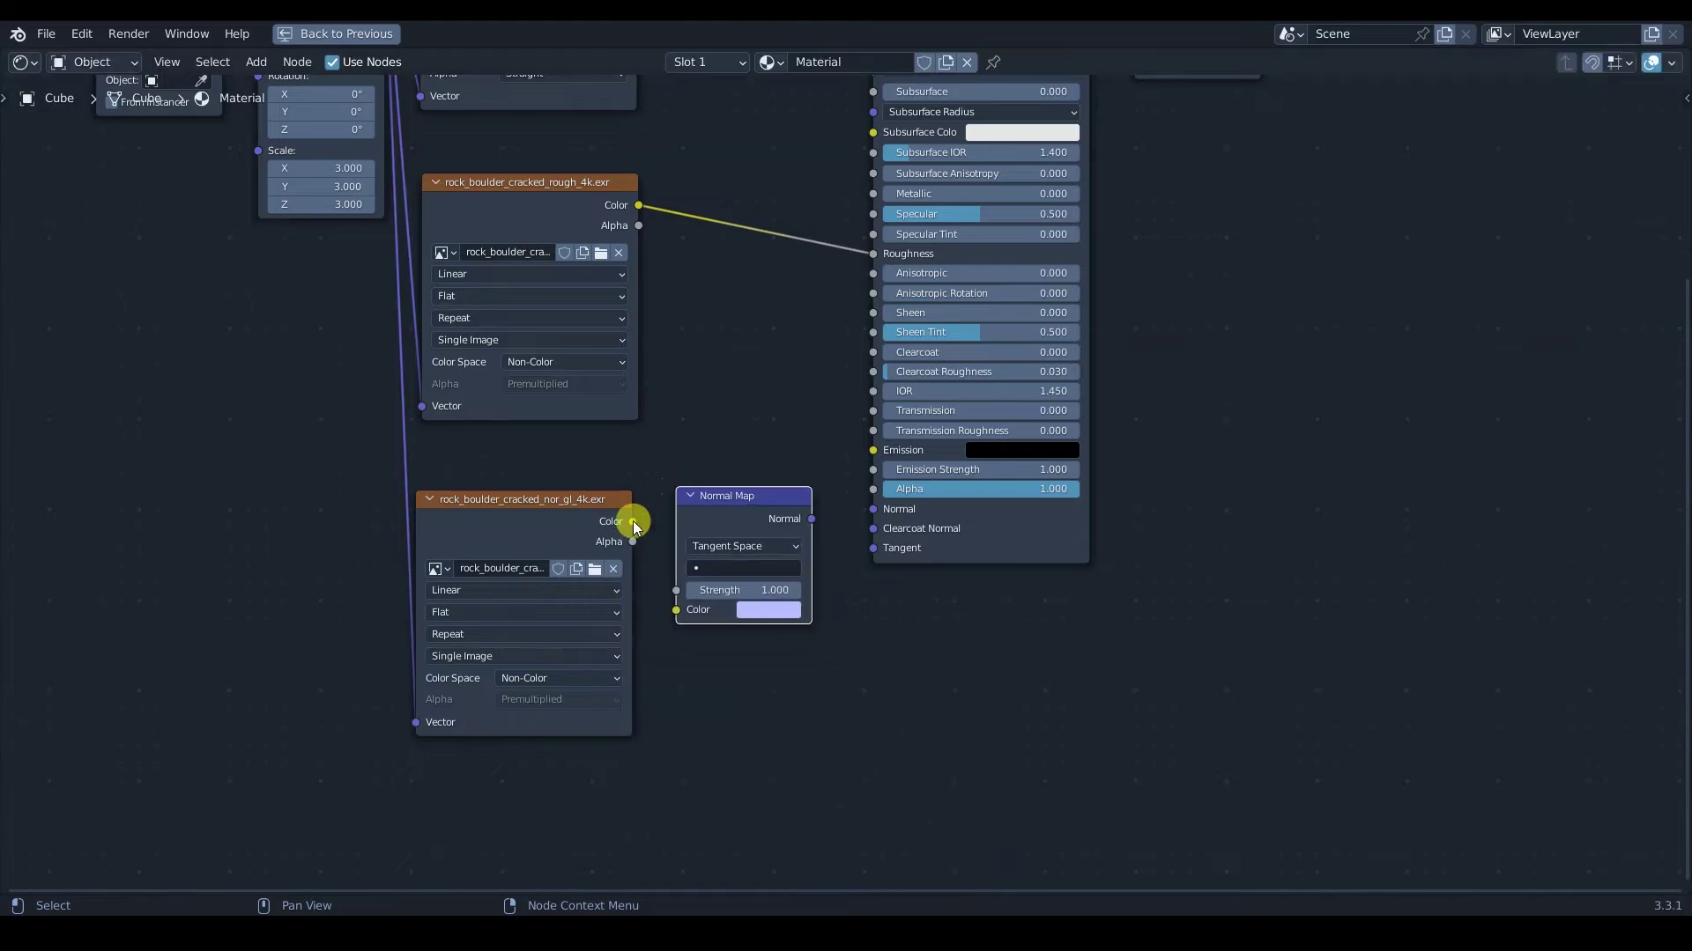
left_click_drag(632, 521, 676, 610)
left_click_drag(811, 518, 871, 513)
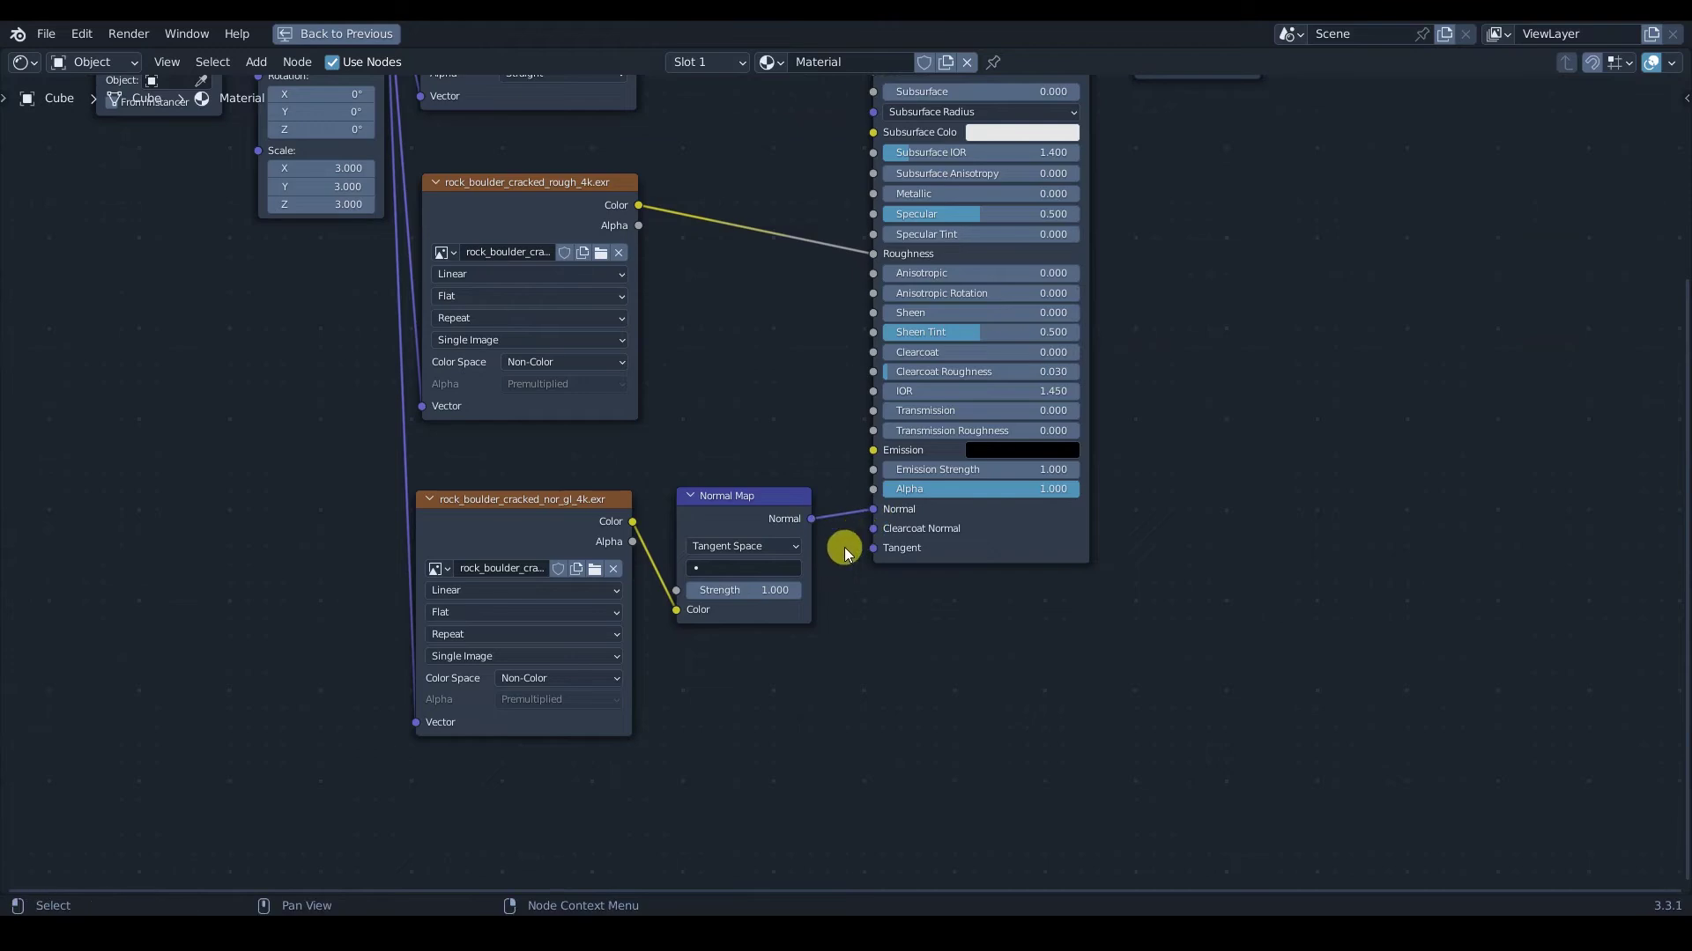
Restore the full workspace and examine the normal map's effect on the cube up close.
key("ctrl+space")
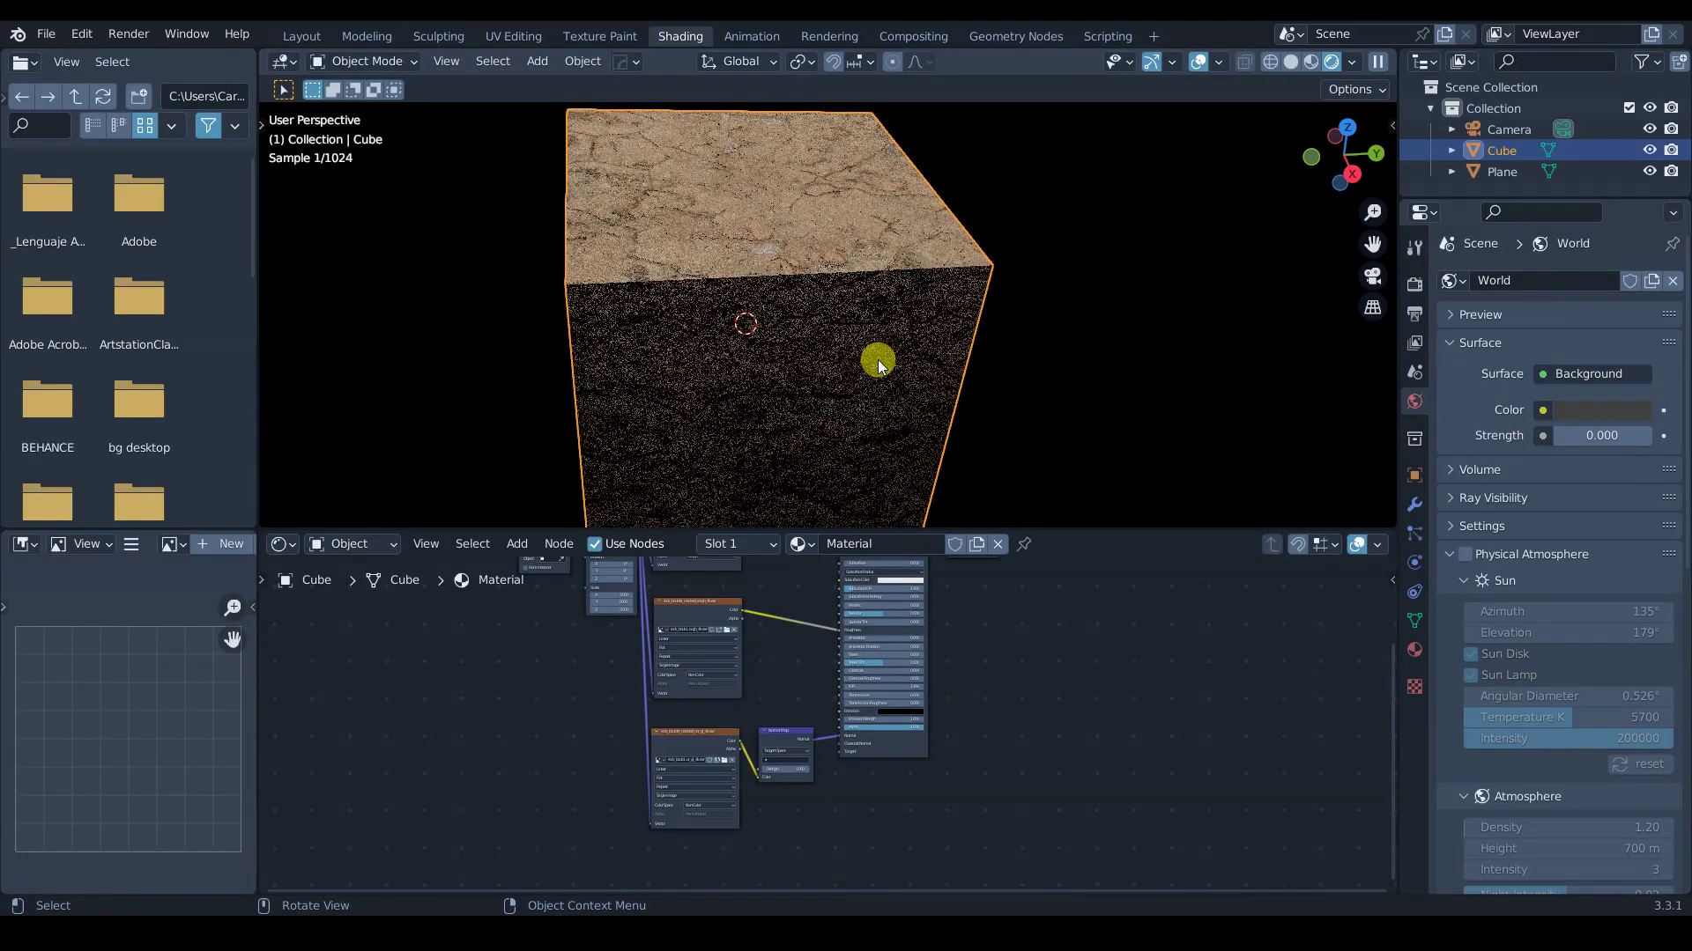
scroll(849, 232, "up", 5)
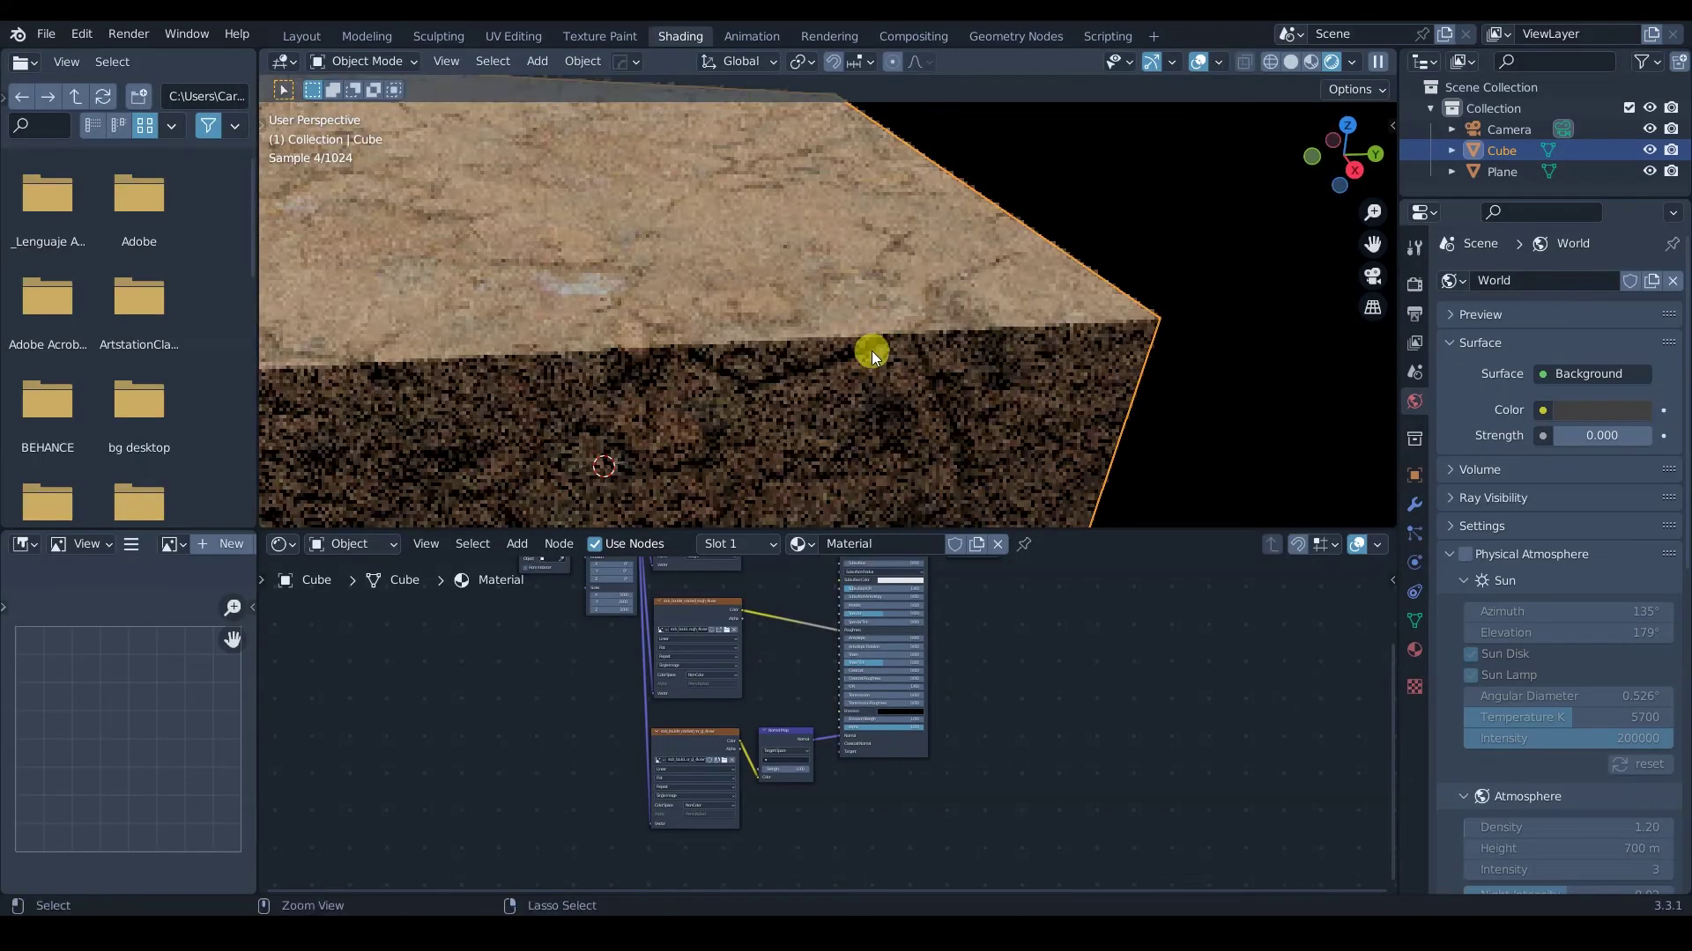
scroll(882, 354, "up", 1)
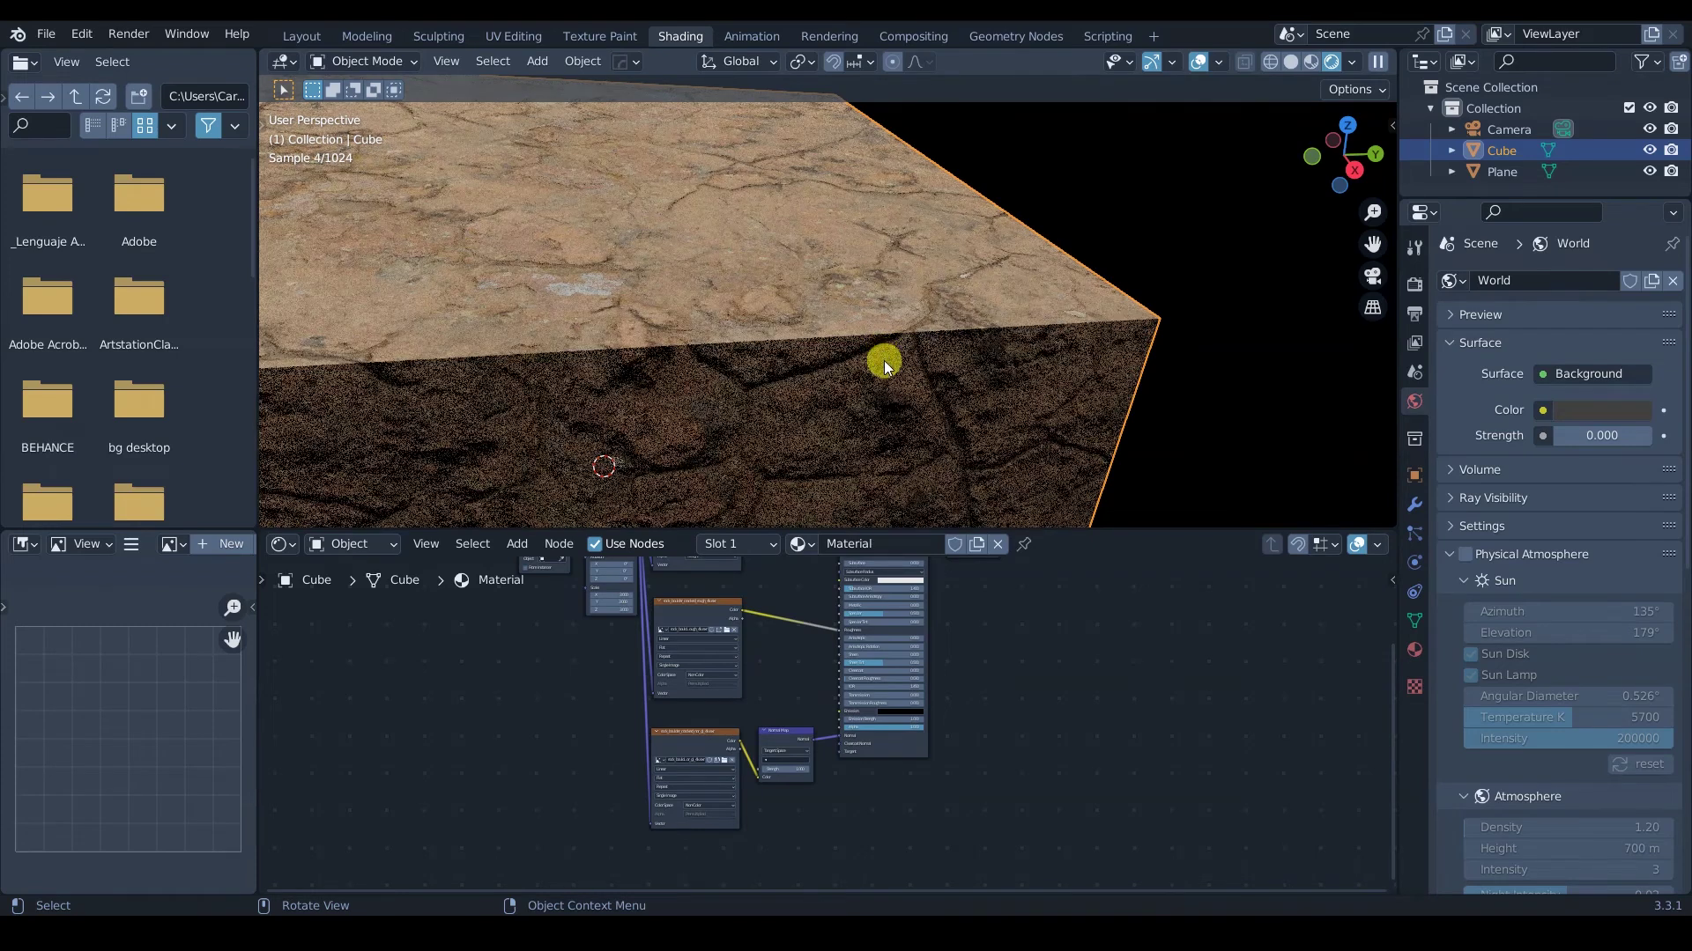
Set the Mapping node's X, Y and Z scale to 5.
middle_click_drag(528, 731, 652, 706, "ctrl")
left_click(616, 661)
type("5")
key("Tab")
type("5")
key("Tab")
type("5")
key("Return")
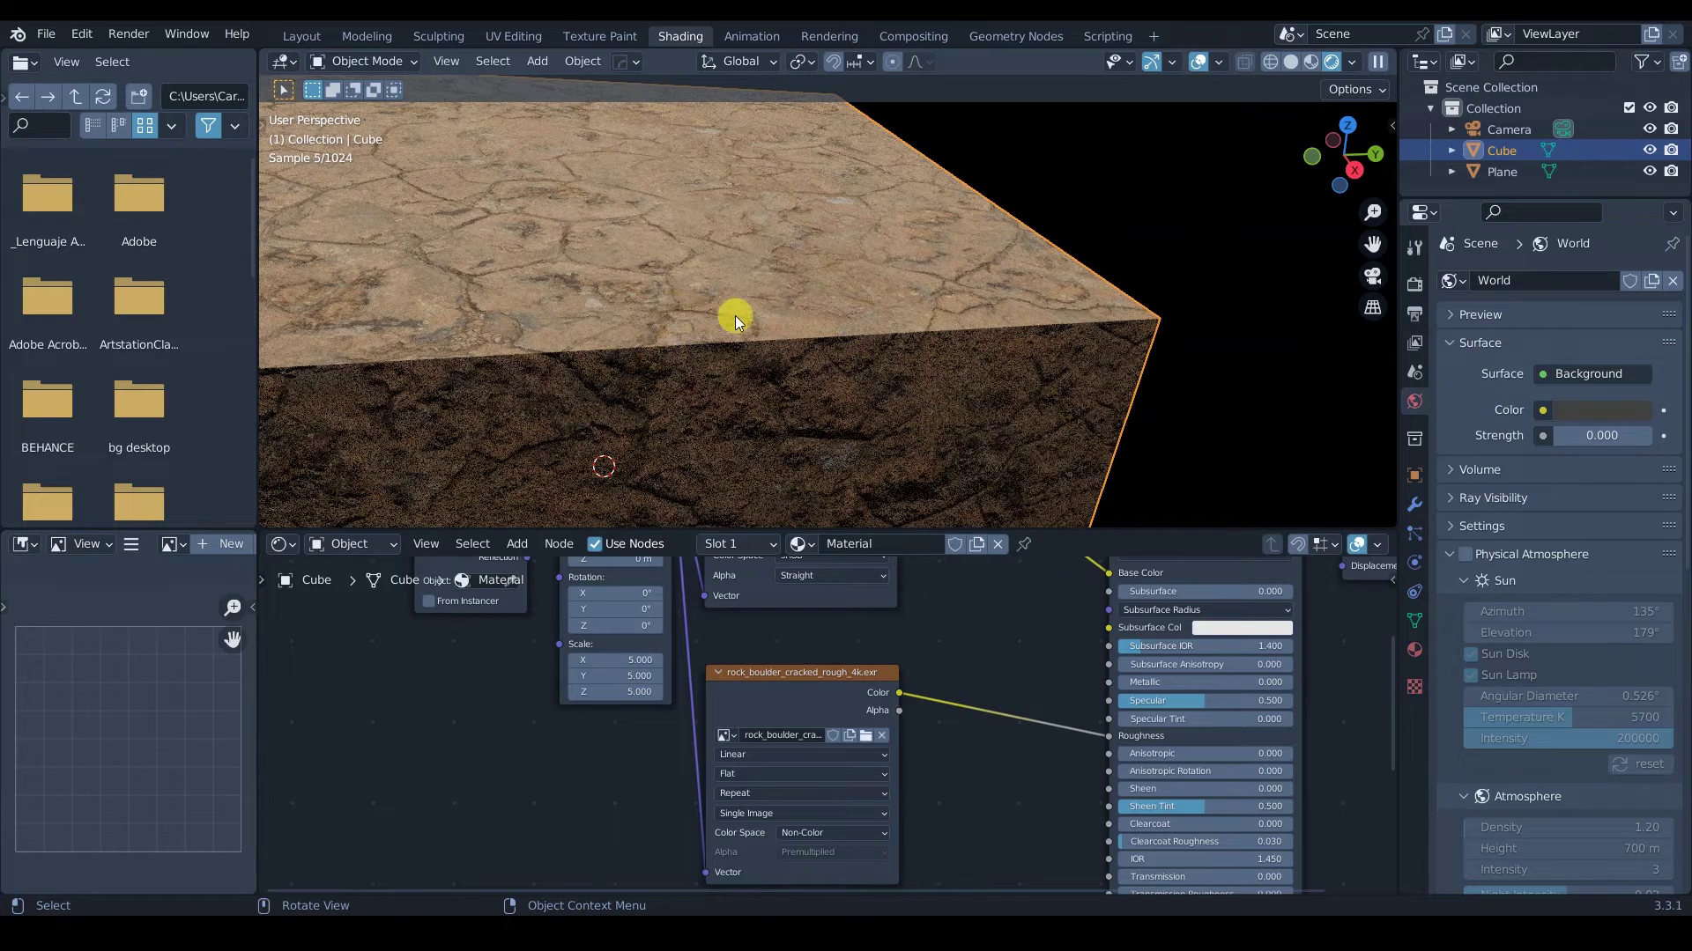
Inspect the rendered cube from several angles, checking the cracks up close and the silhouette along its upper edge.
middle_click_drag(842, 356, 789, 365, "ctrl")
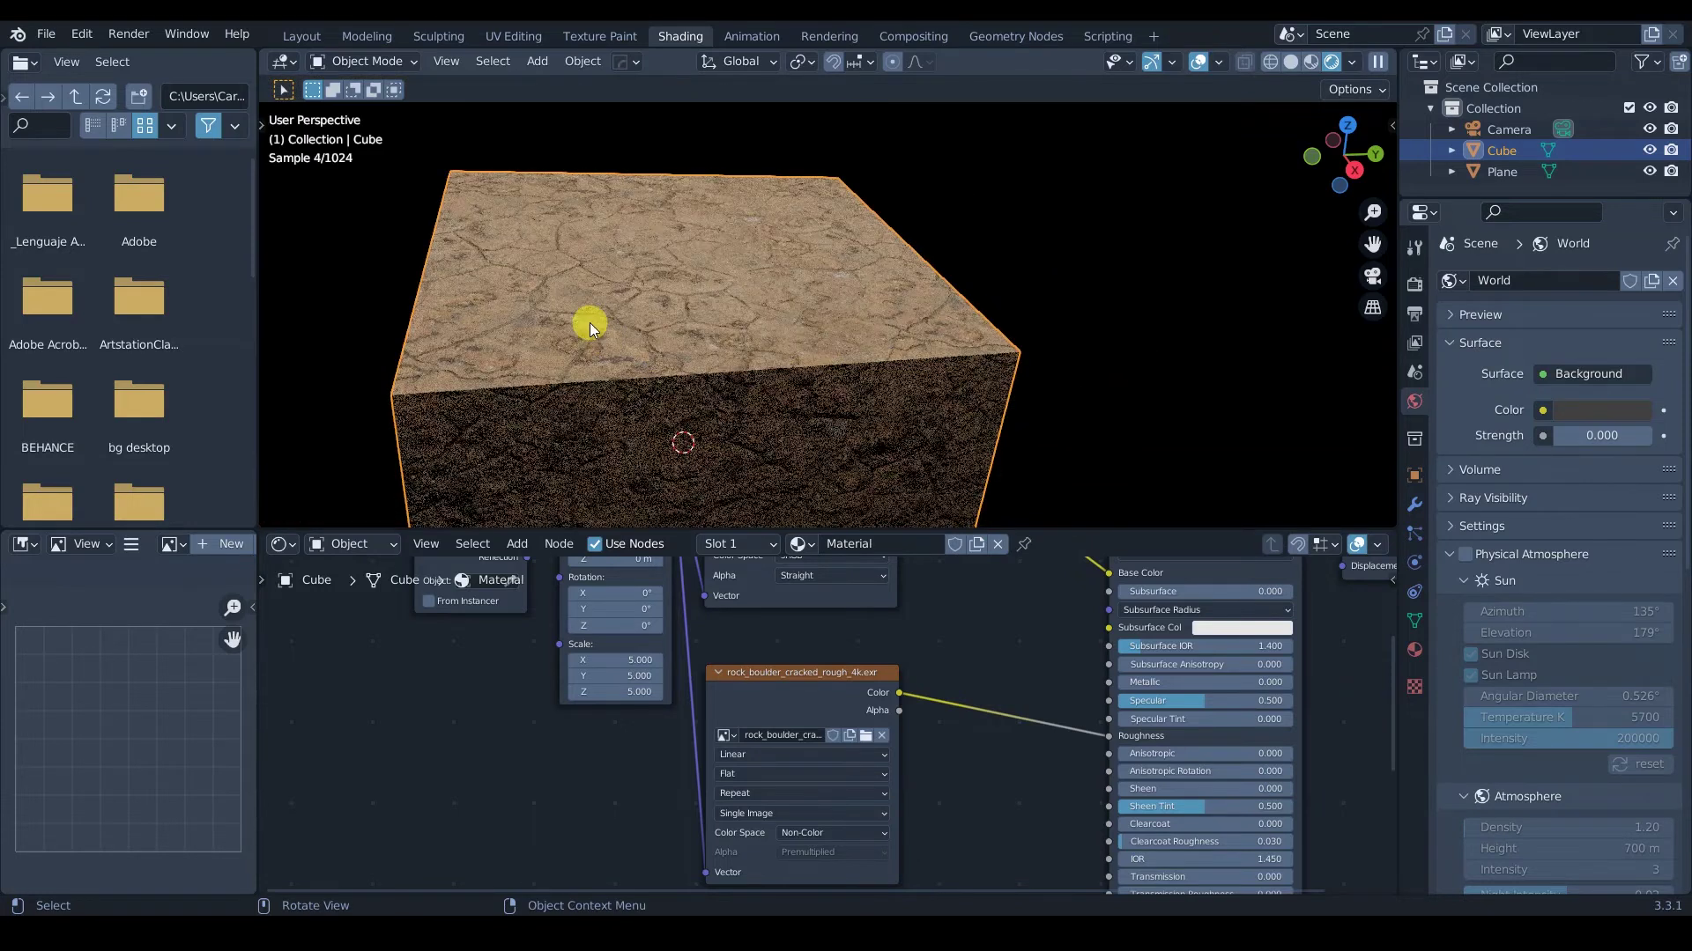
middle_click_drag(611, 325, 824, 310)
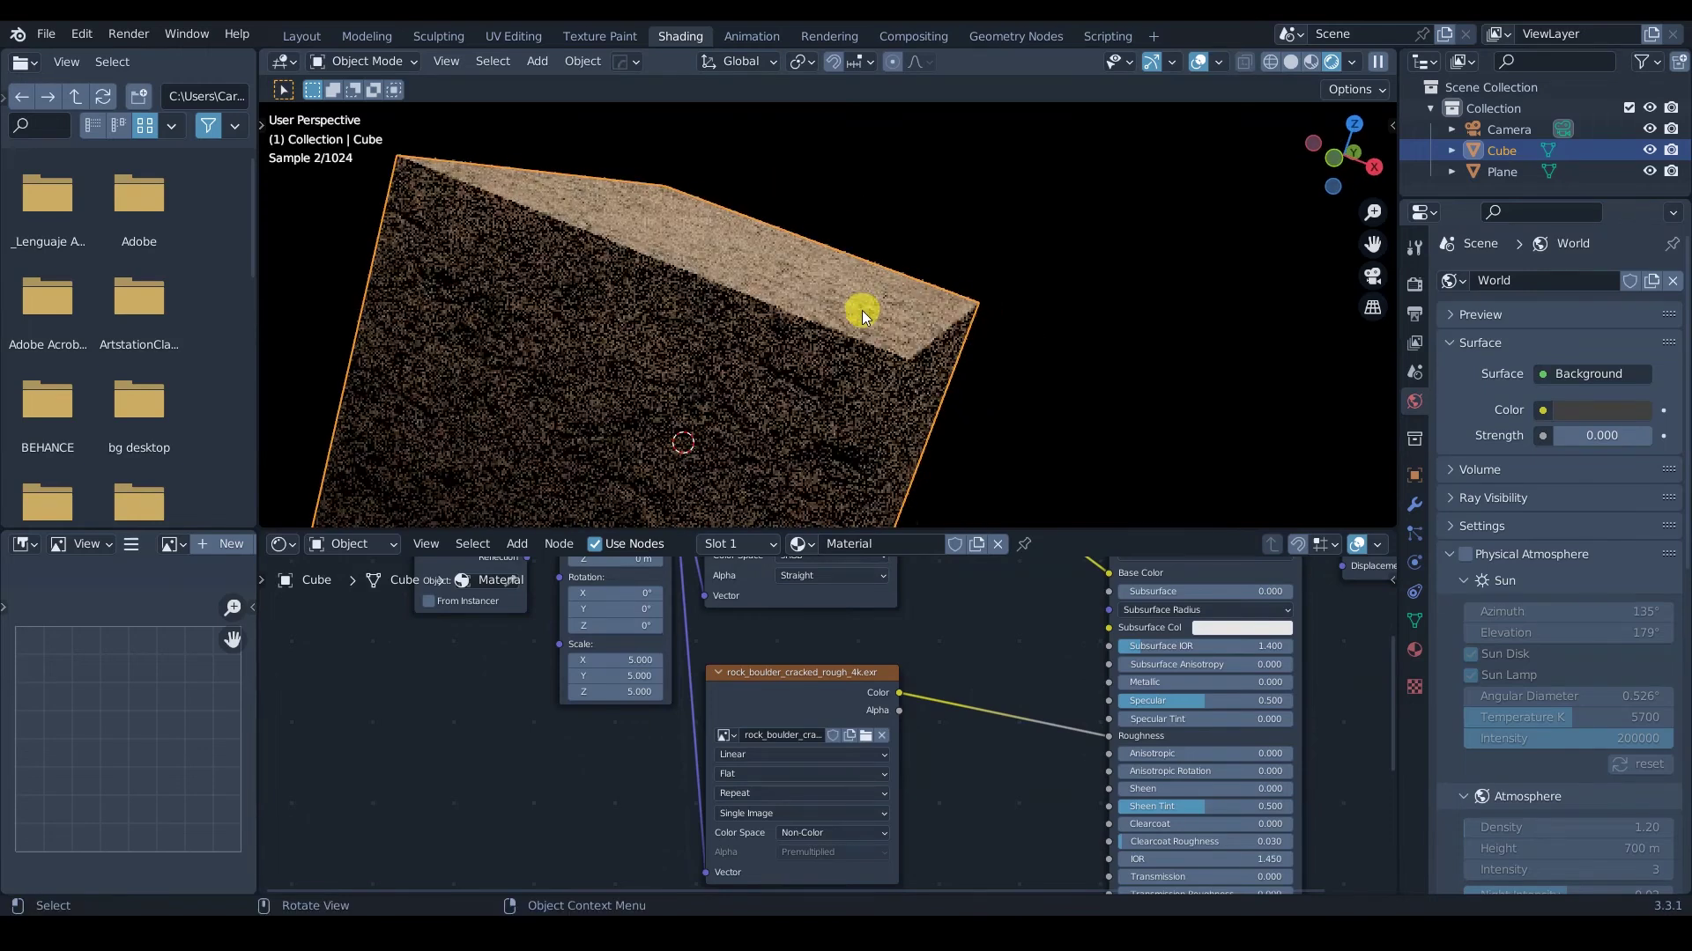
middle_click_drag(857, 326, 786, 387)
scroll(785, 388, "up", 3)
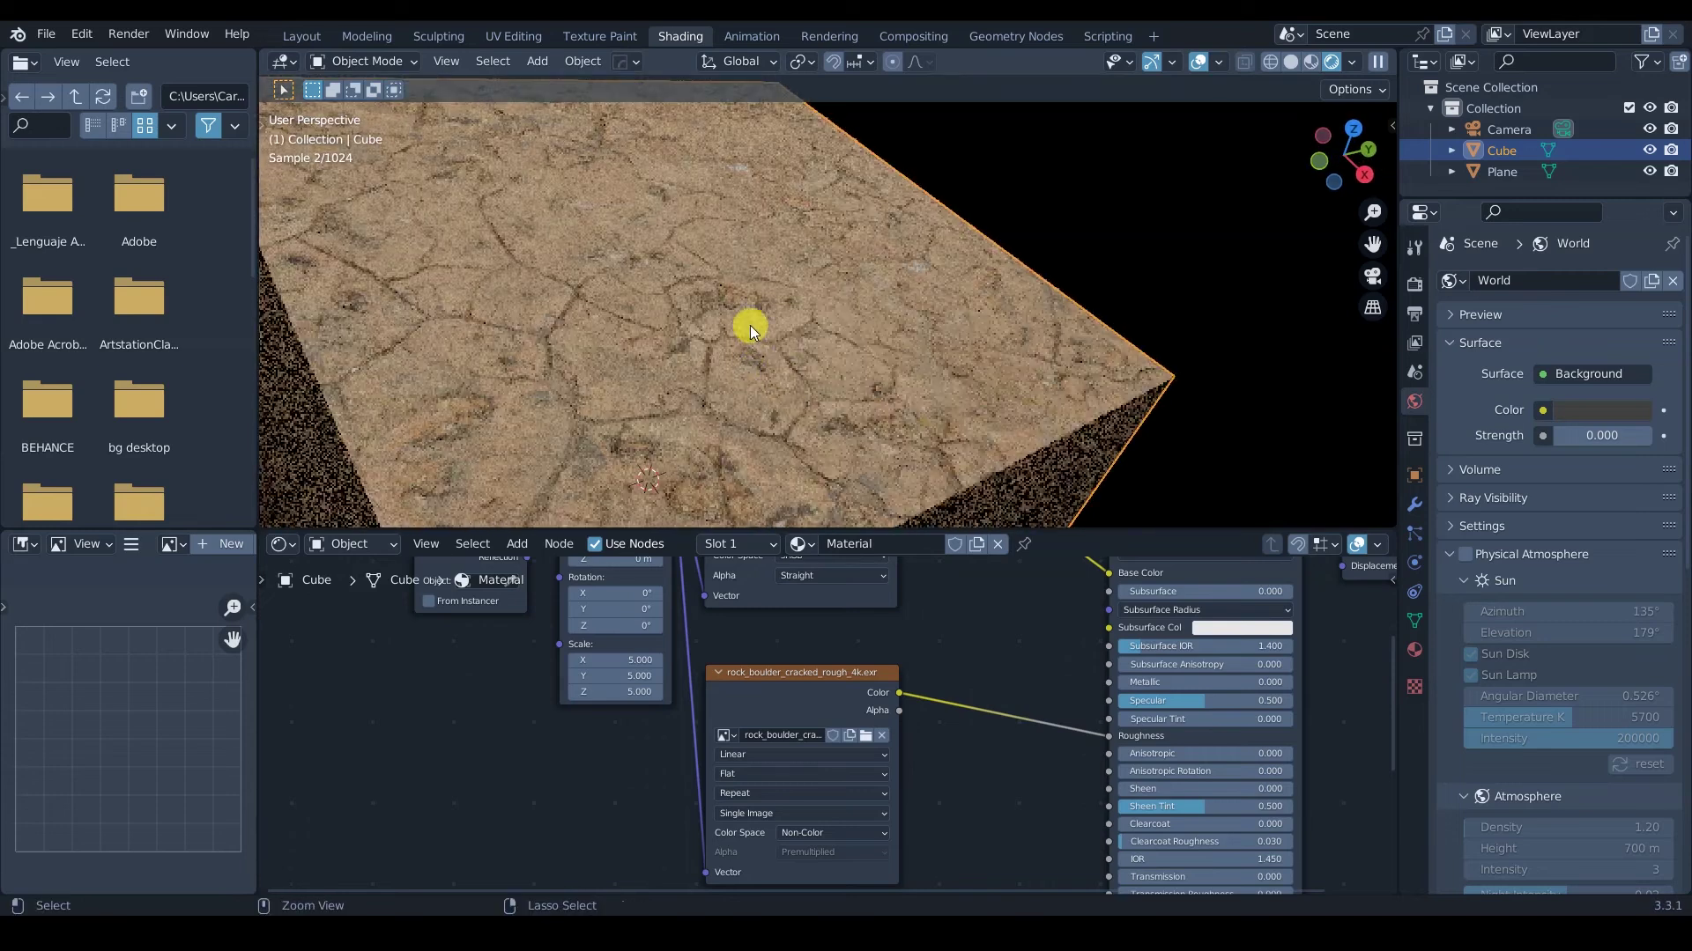
scroll(773, 372, "up", 3)
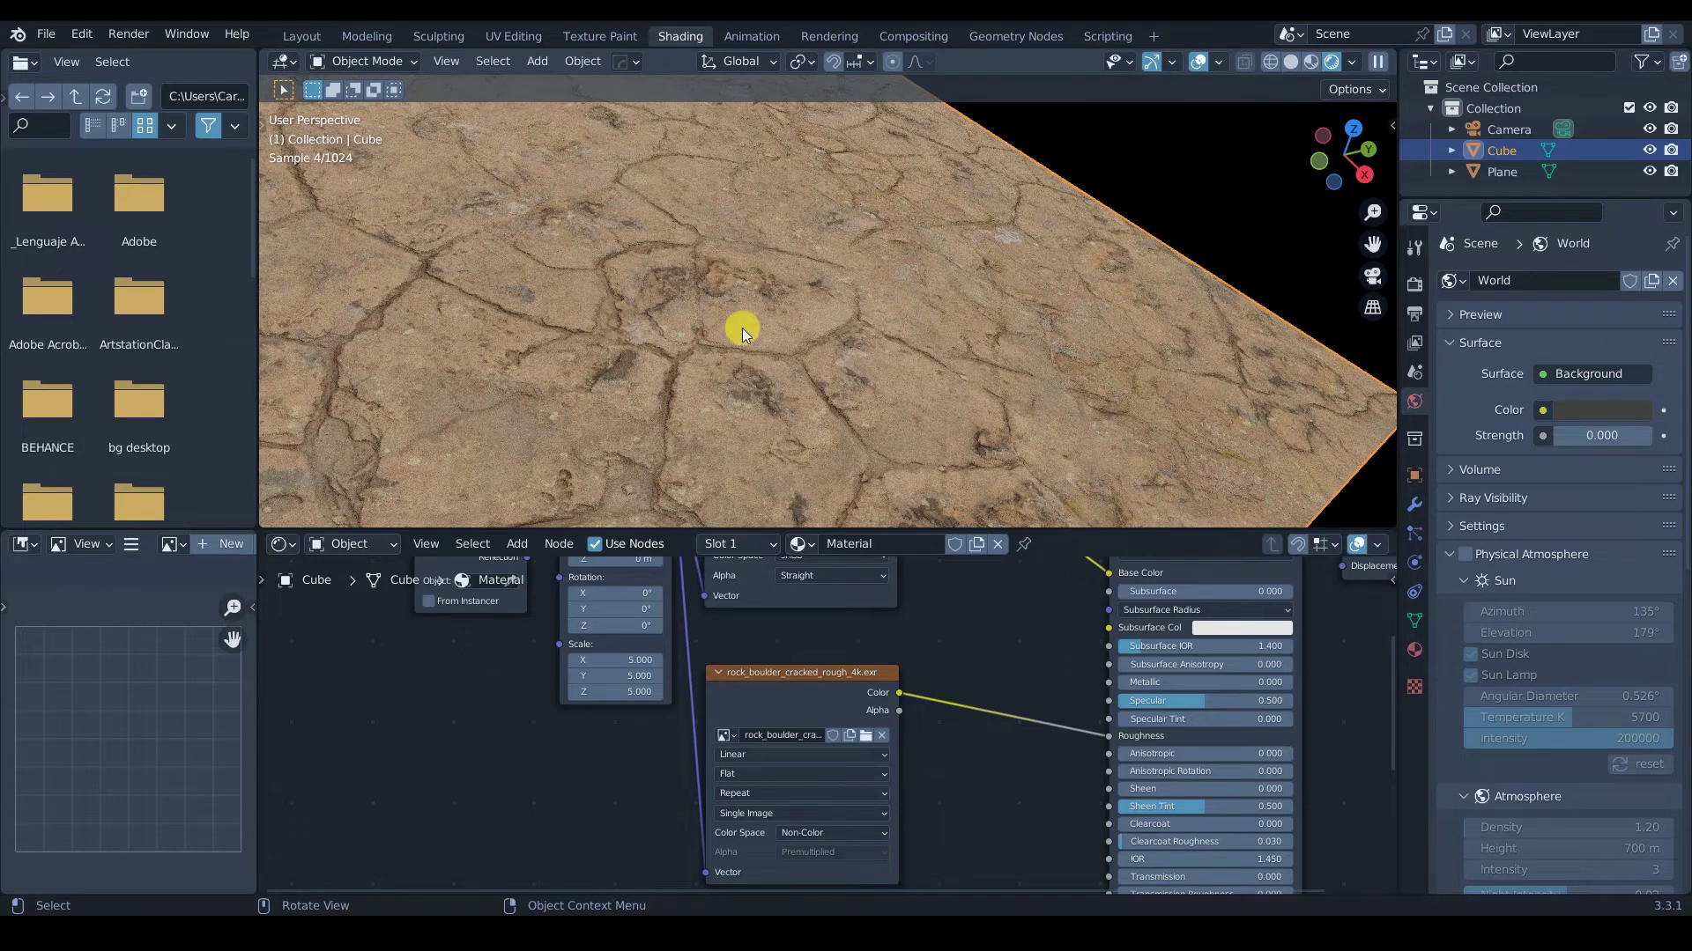
middle_click_drag(795, 435, 946, 263)
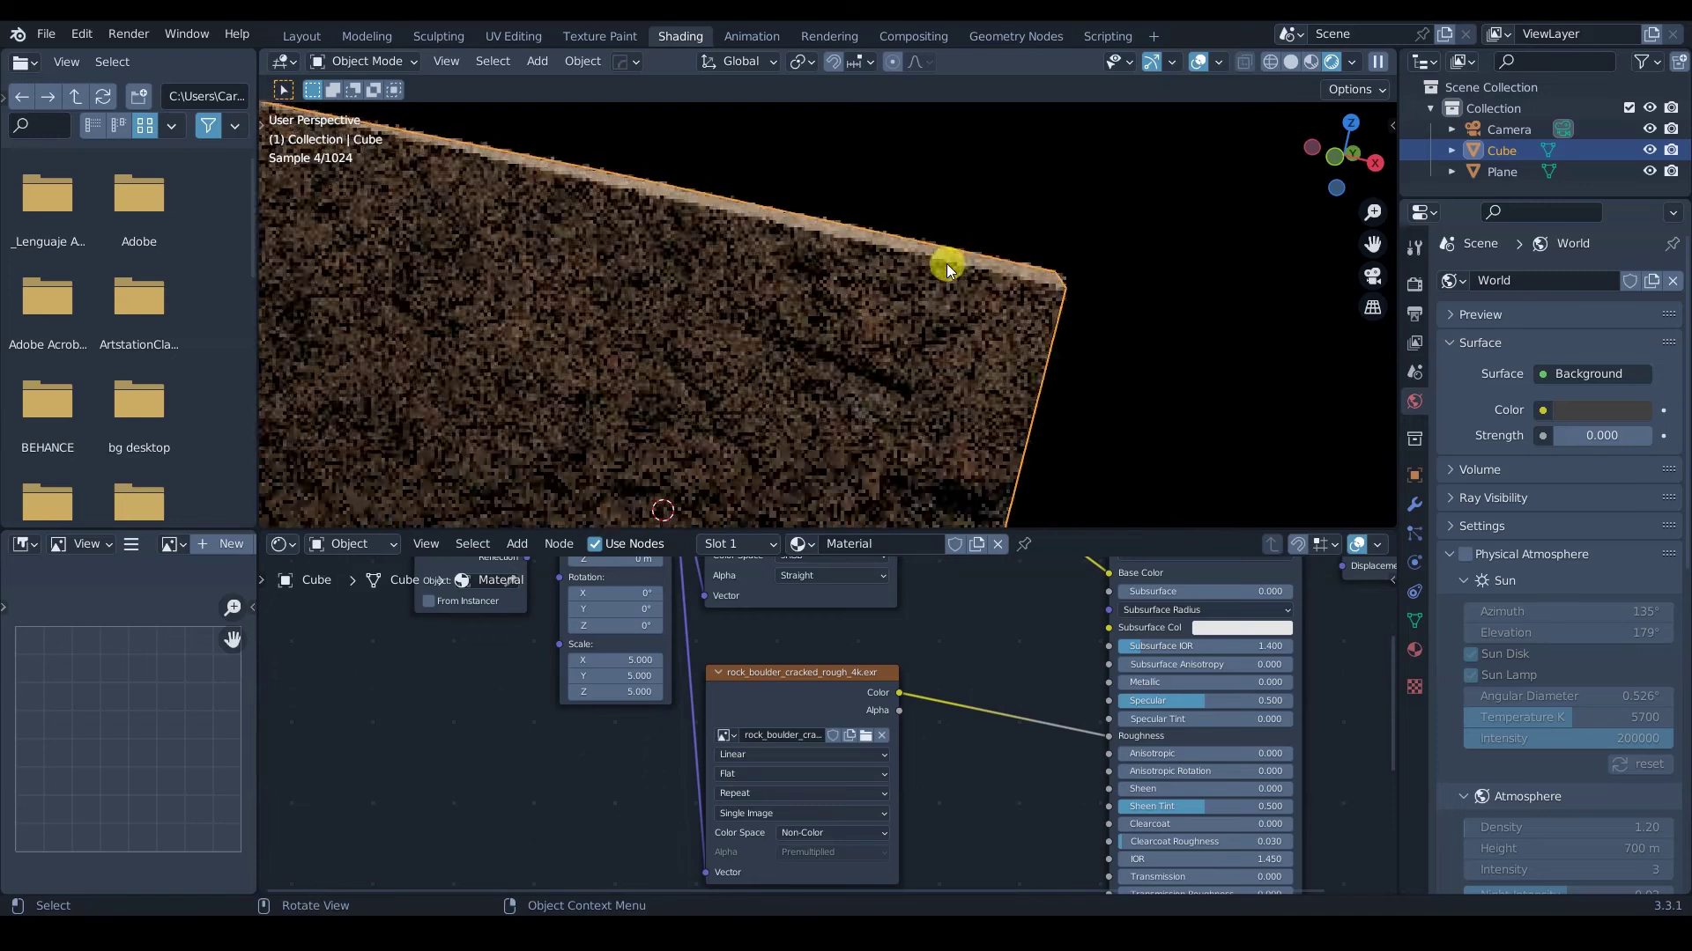
middle_click_drag(833, 225, 818, 231)
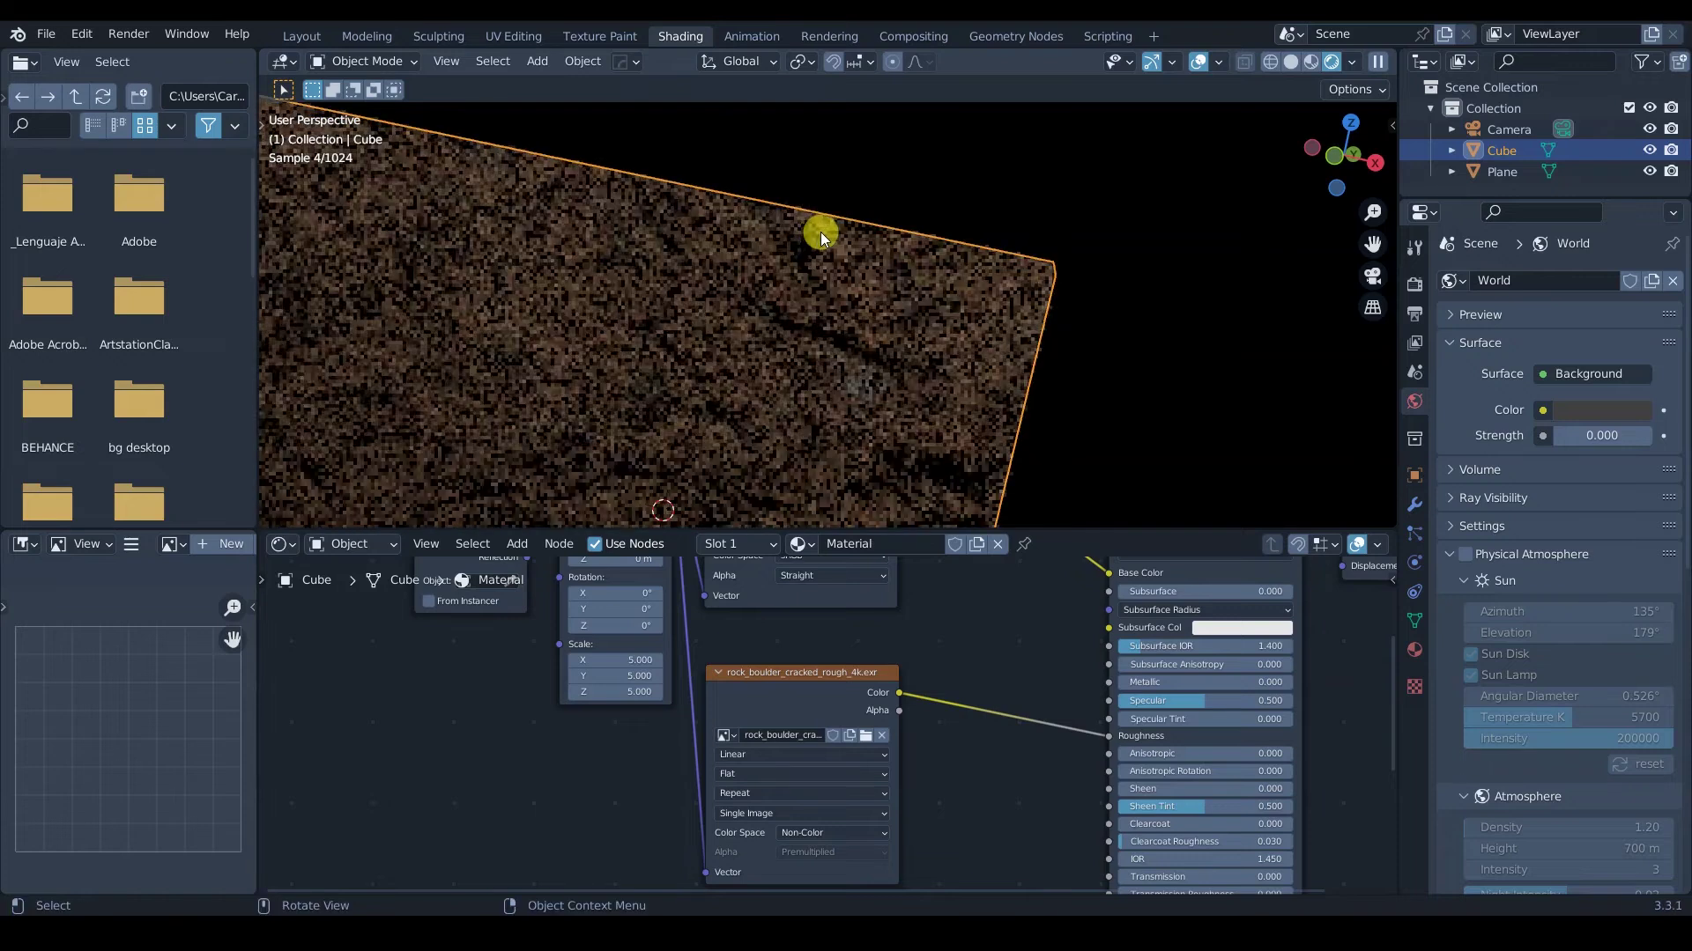
mouse_move(763, 203)
left_mouse_down()
mouse_move(819, 187)
mouse_move(859, 220)
left_mouse_up()
key("shift+d")
key("shift+d")
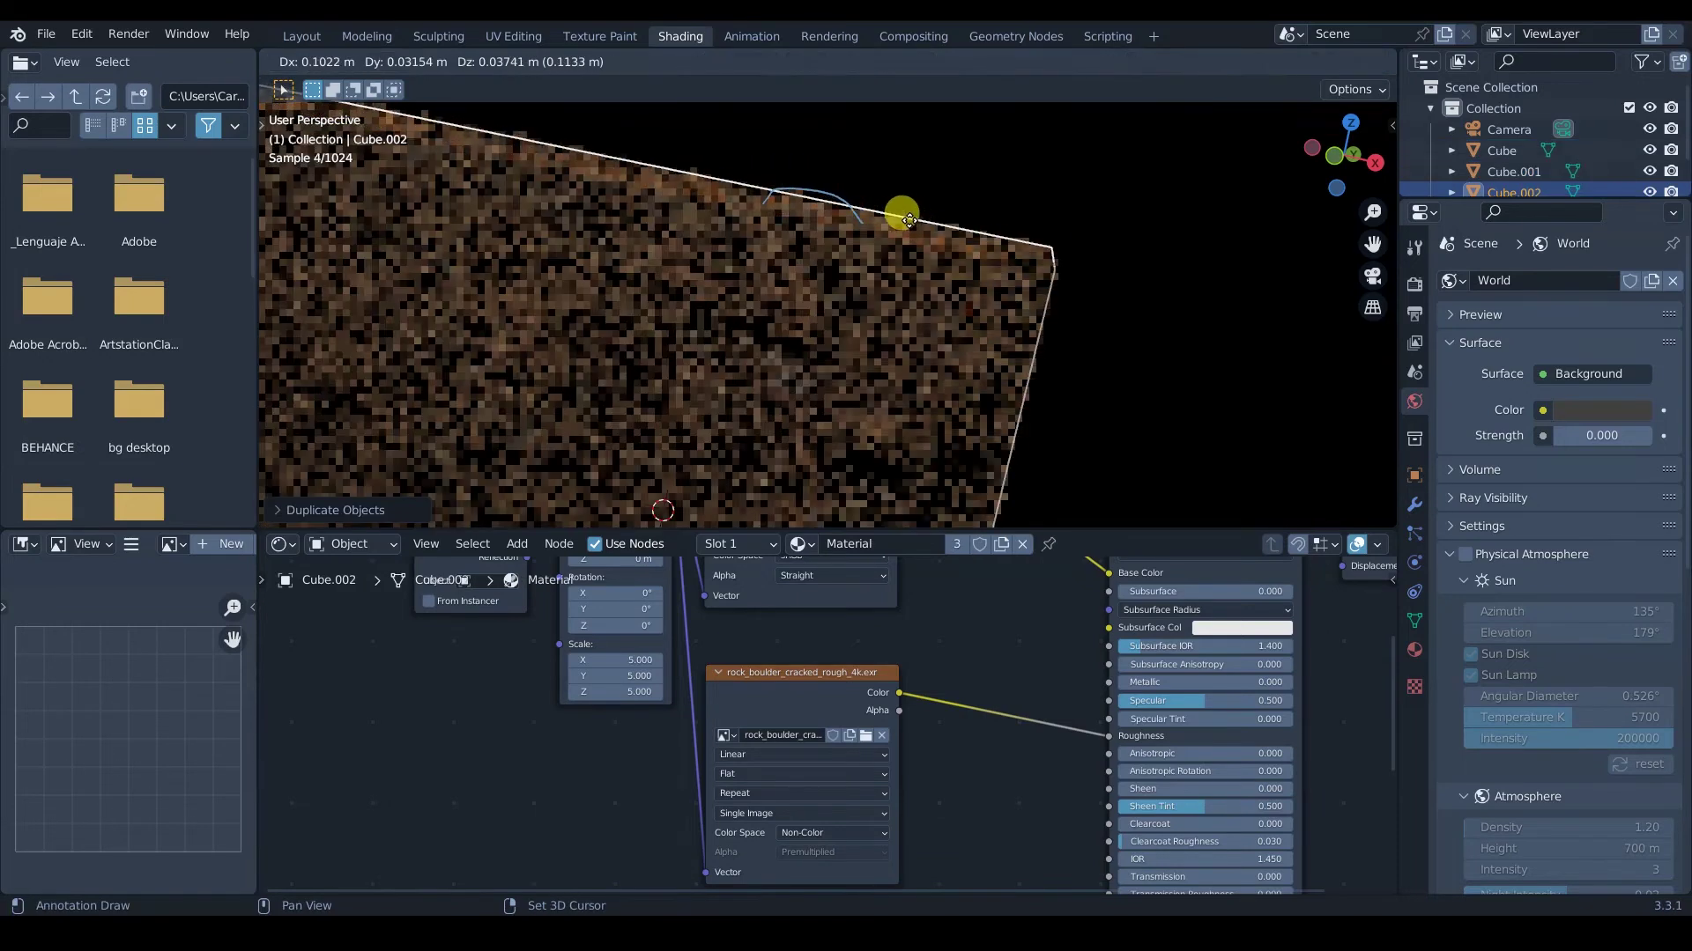
left_click(850, 234)
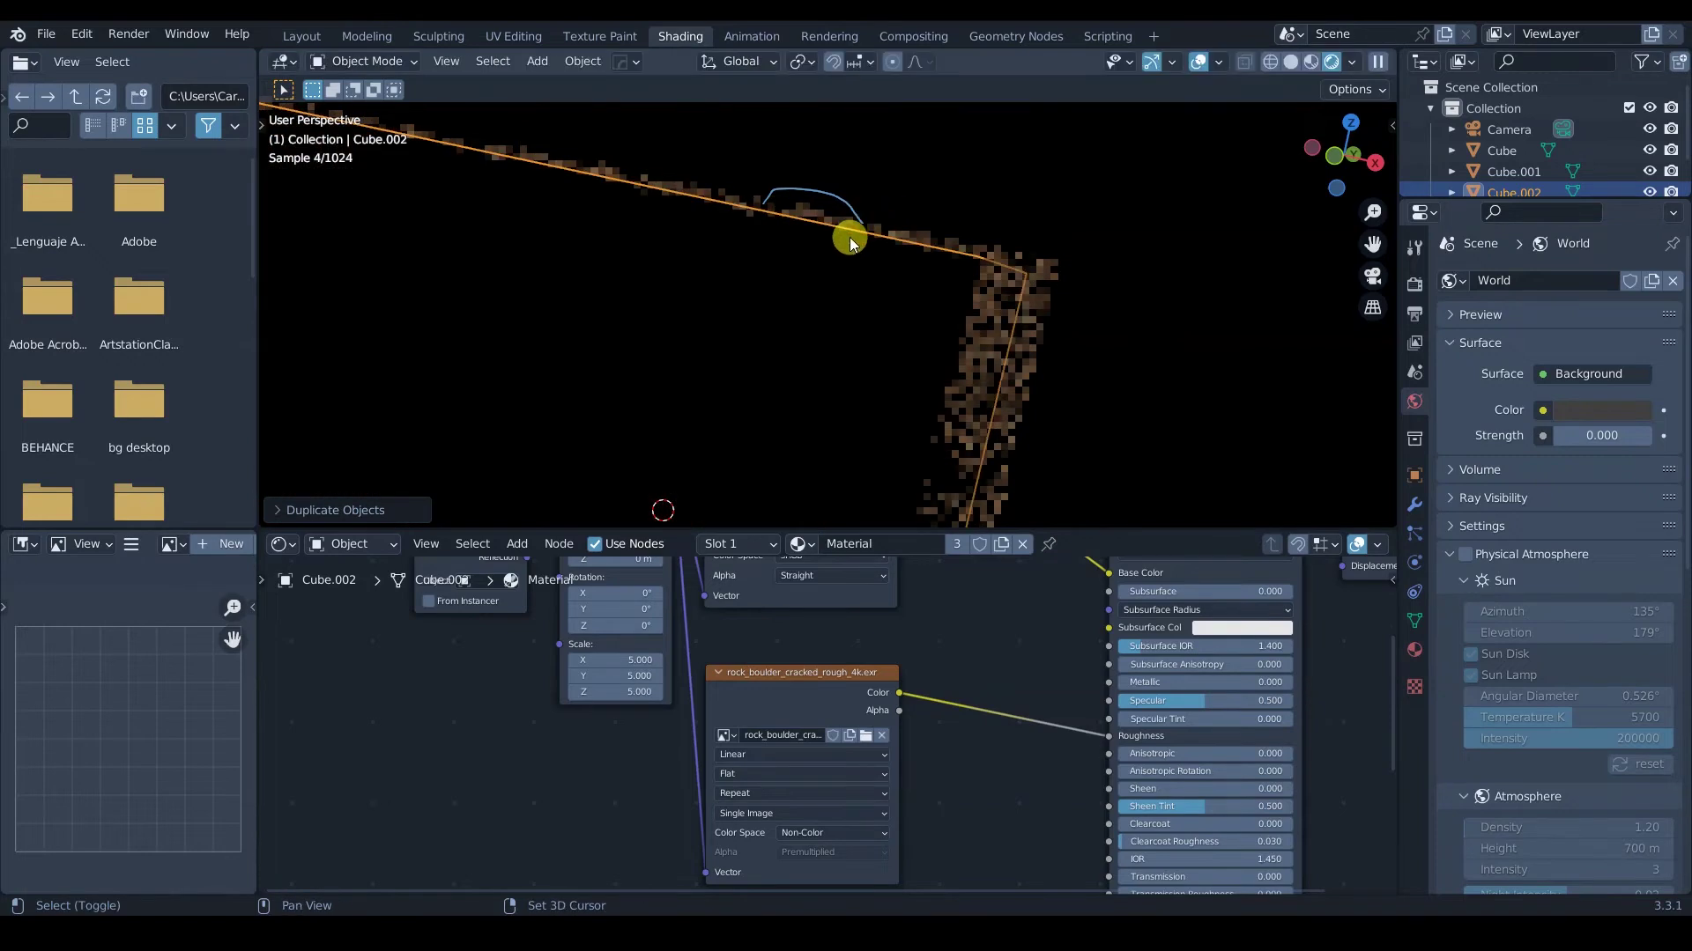
key("shift+z")
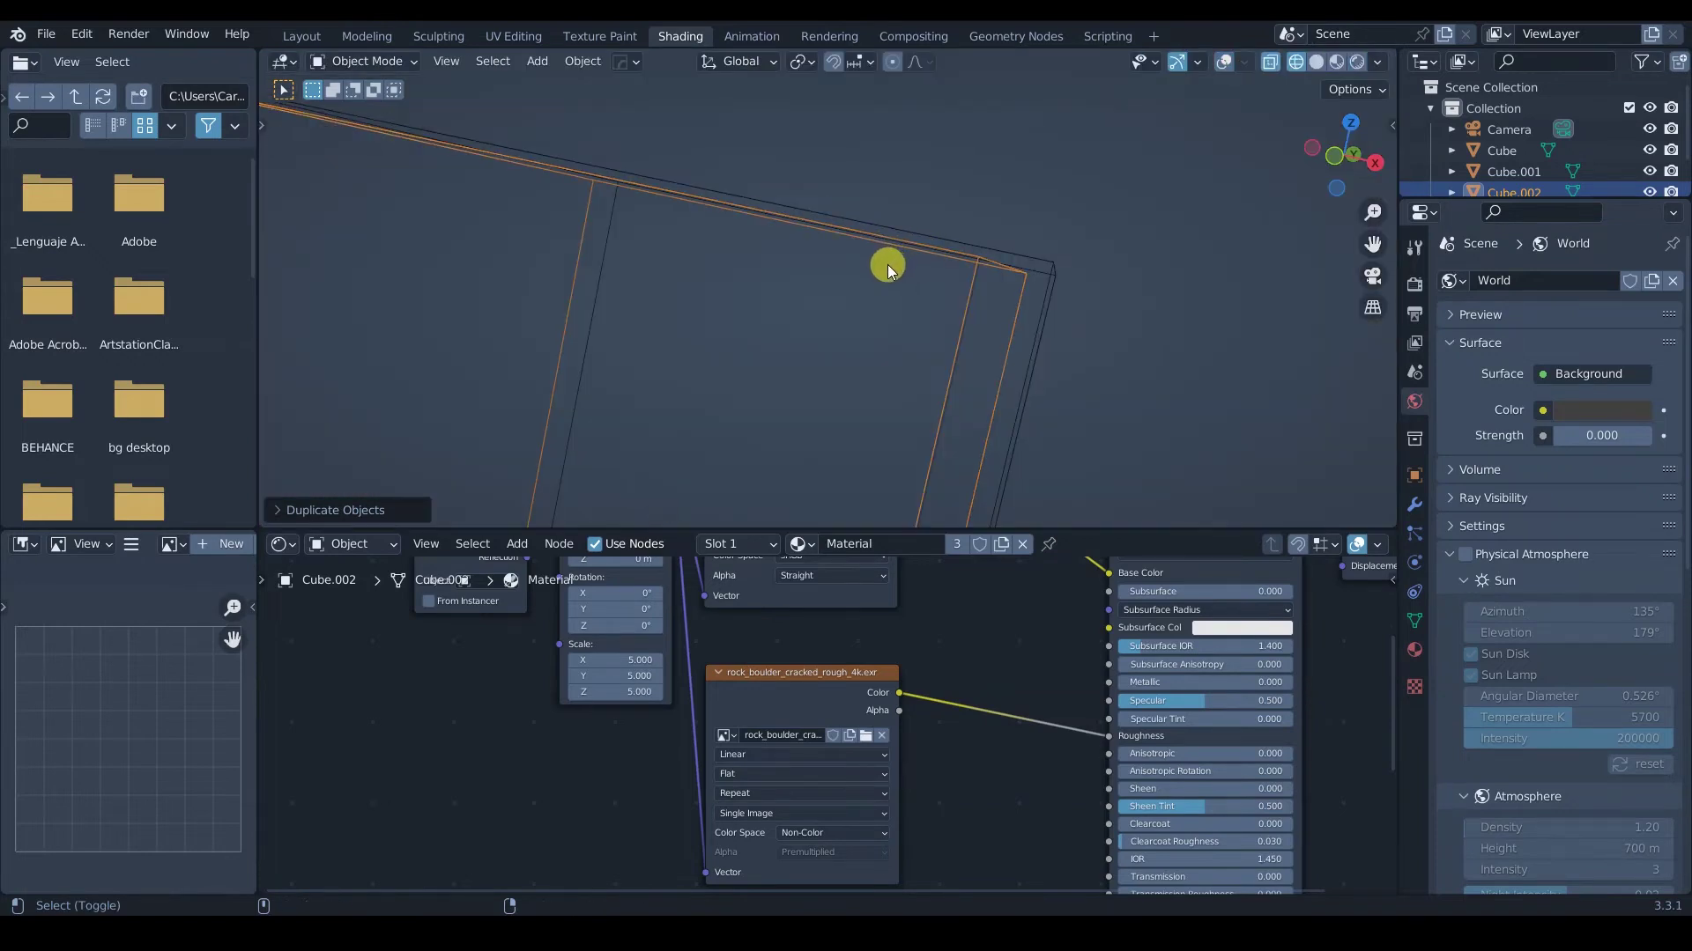
Remove both duplicate cubes and select the original cube in Solid shading.
mouse_move(880, 294)
middle_mouse_down()
mouse_move(801, 336)
mouse_move(842, 386)
middle_mouse_up()
key("ctrl+z")
key("z")
left_click(997, 373)
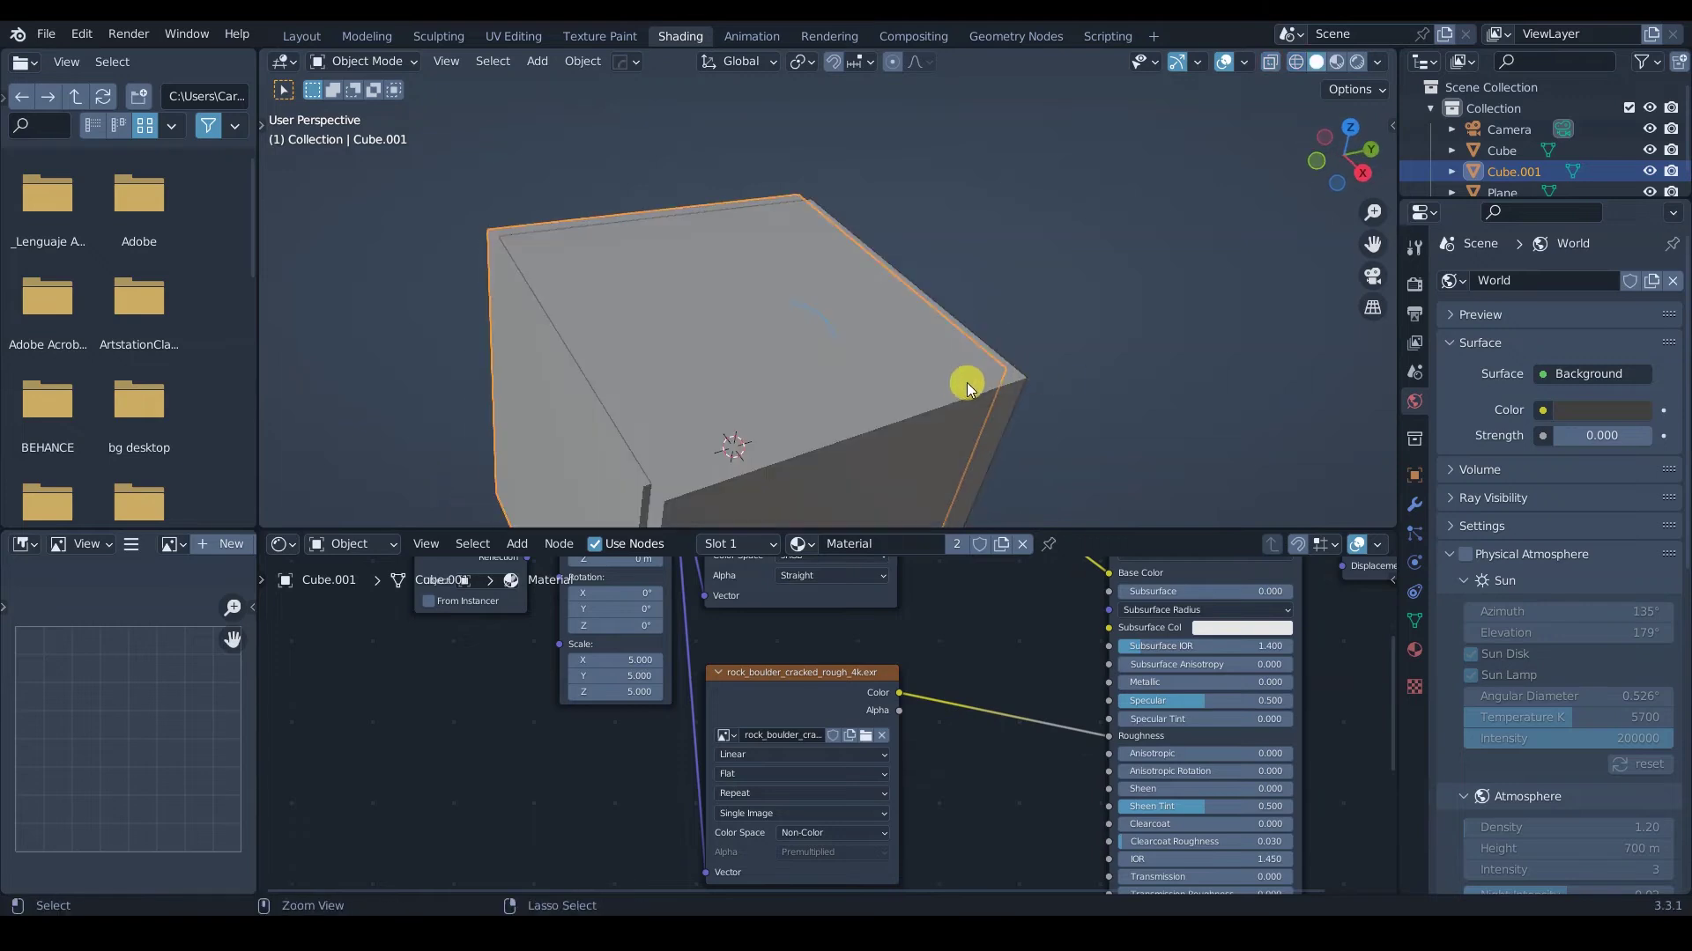
key("x")
left_click(936, 379)
left_click(876, 430)
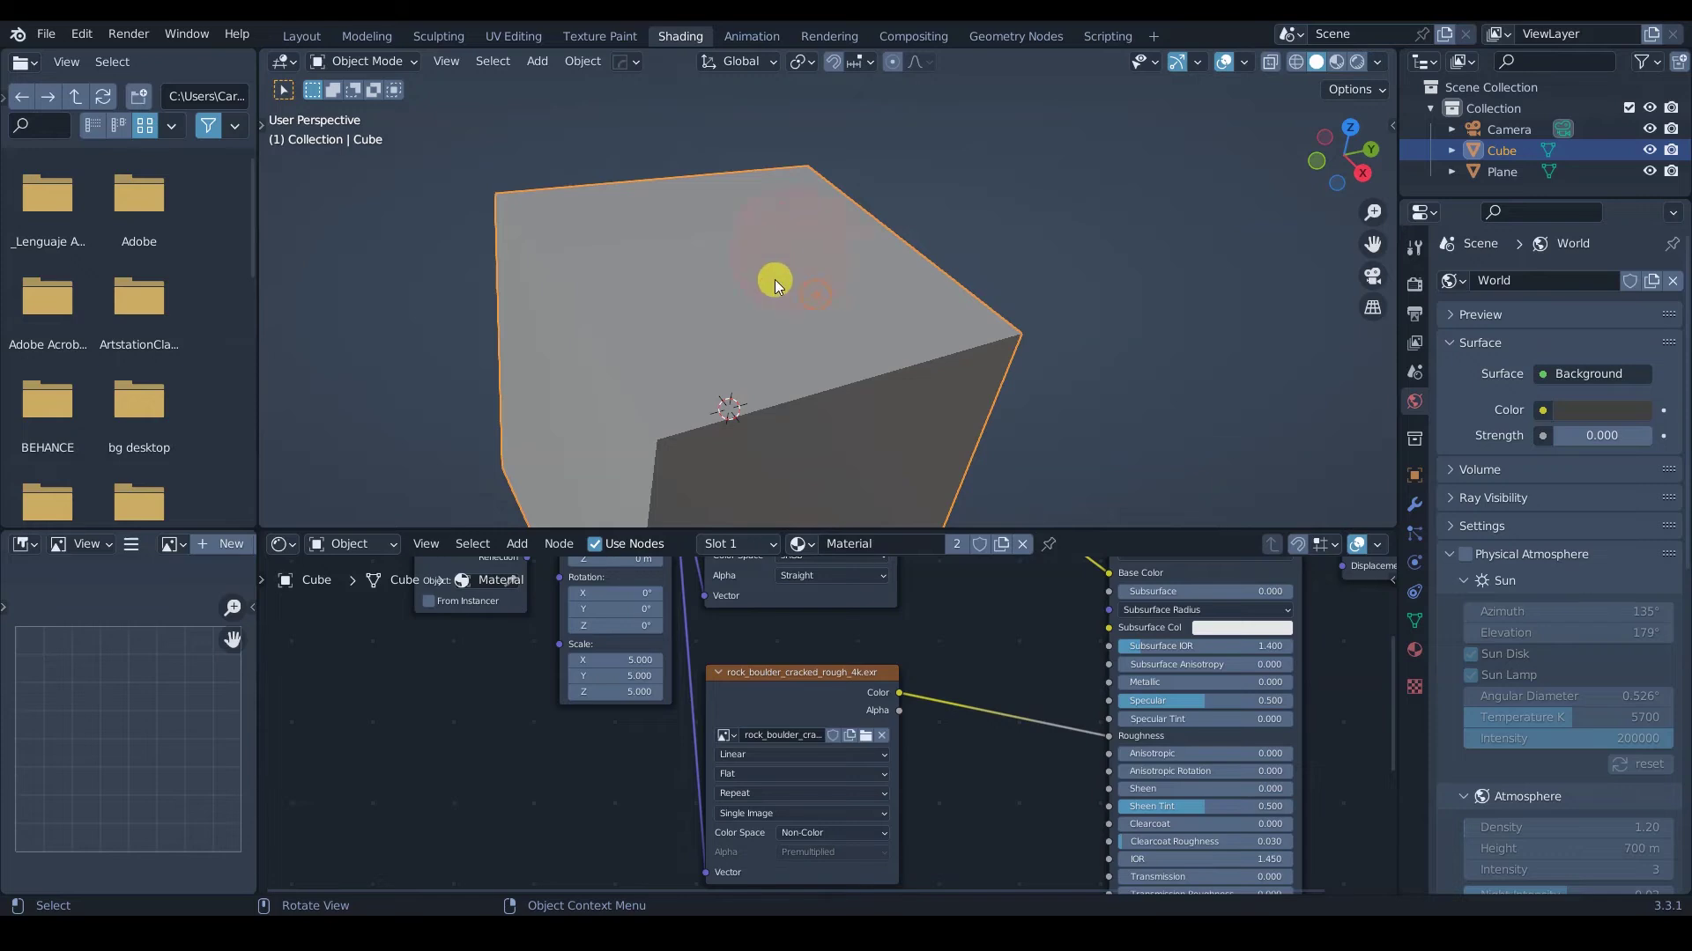
middle_click_drag(845, 306, 838, 400)
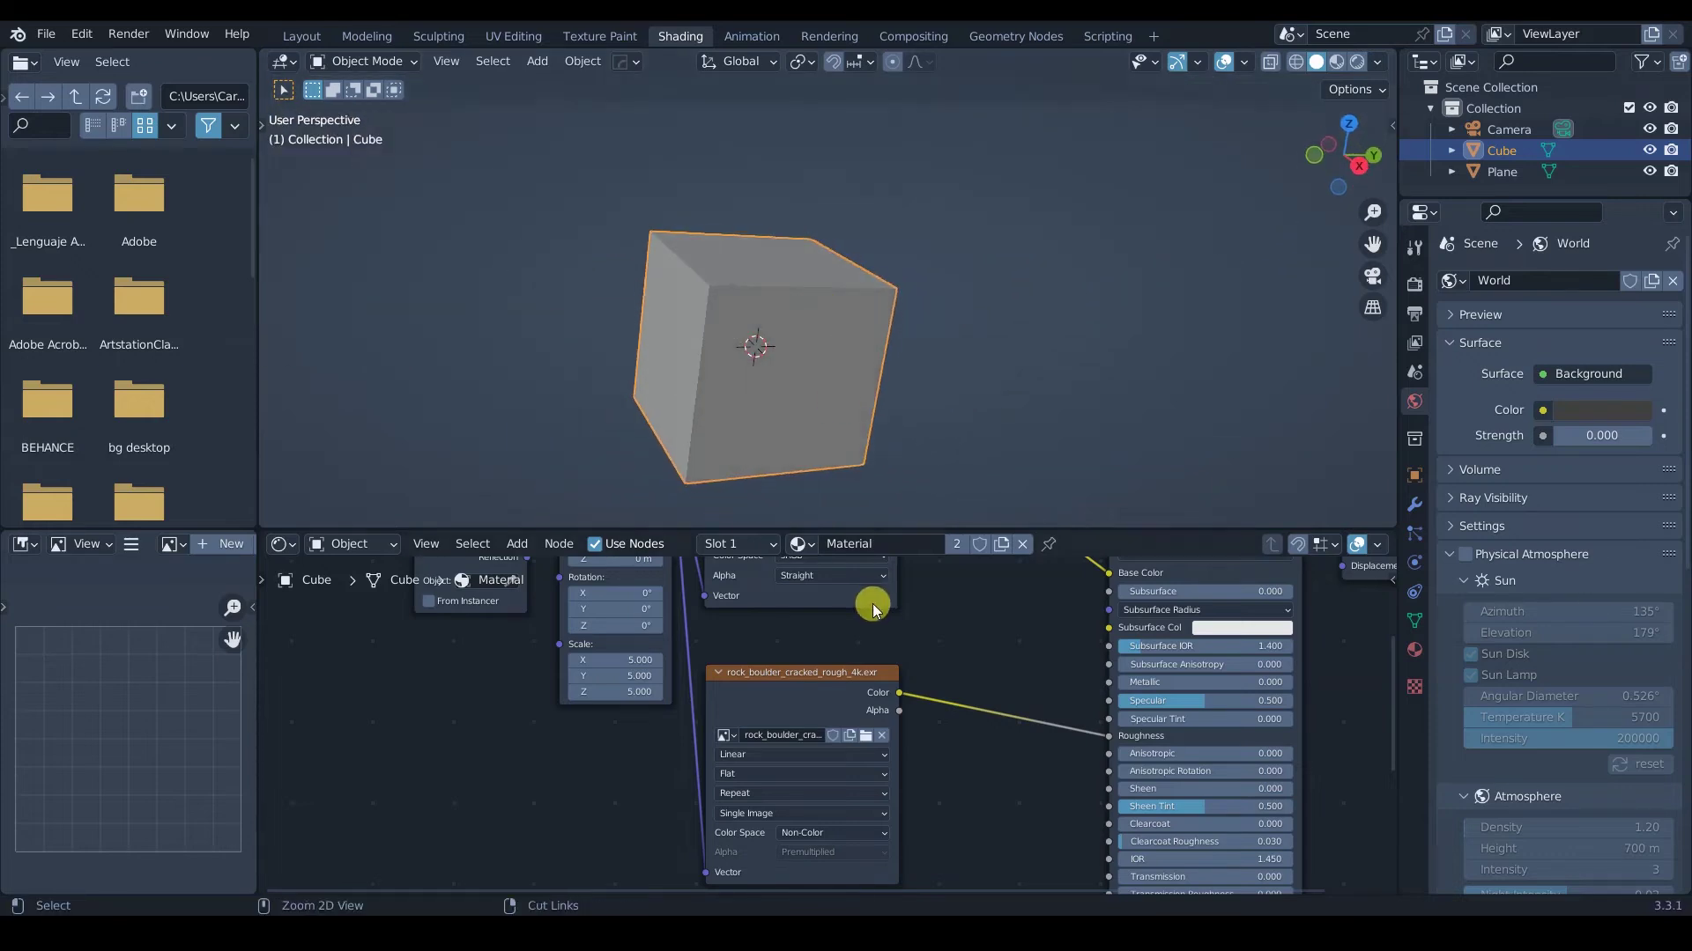
Maximize the node editor and move the Material Output node farther away from the Principled BSDF.
key("ctrl+space")
scroll(889, 583, "down", 6)
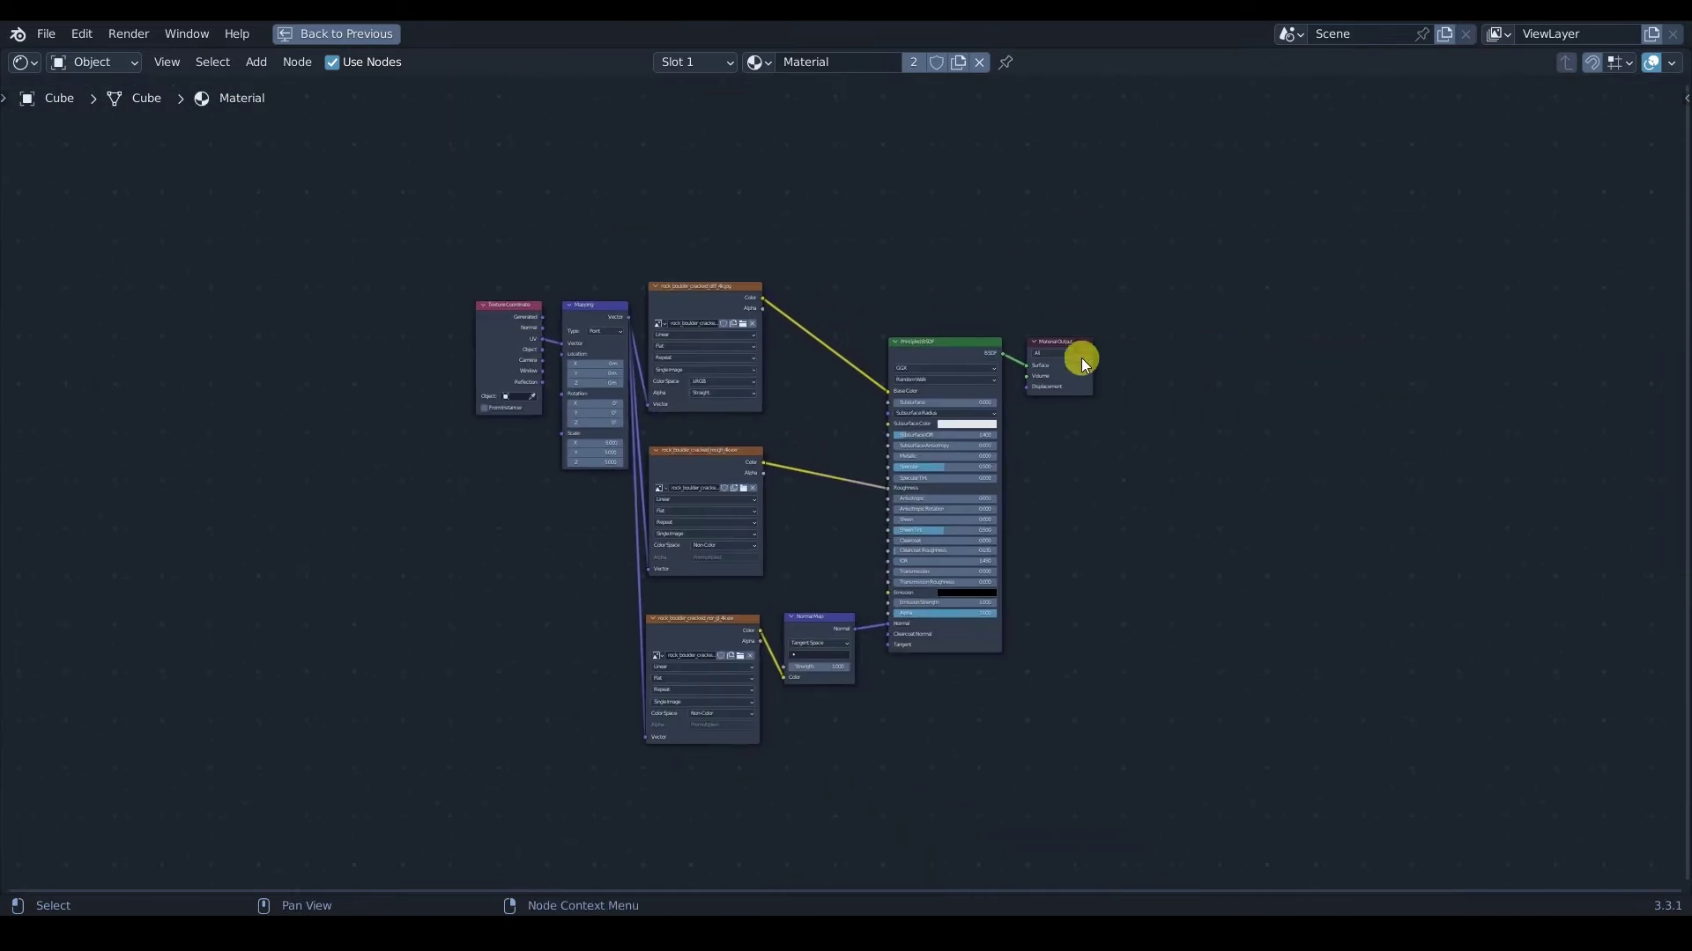
left_click_drag(1059, 353, 1220, 339)
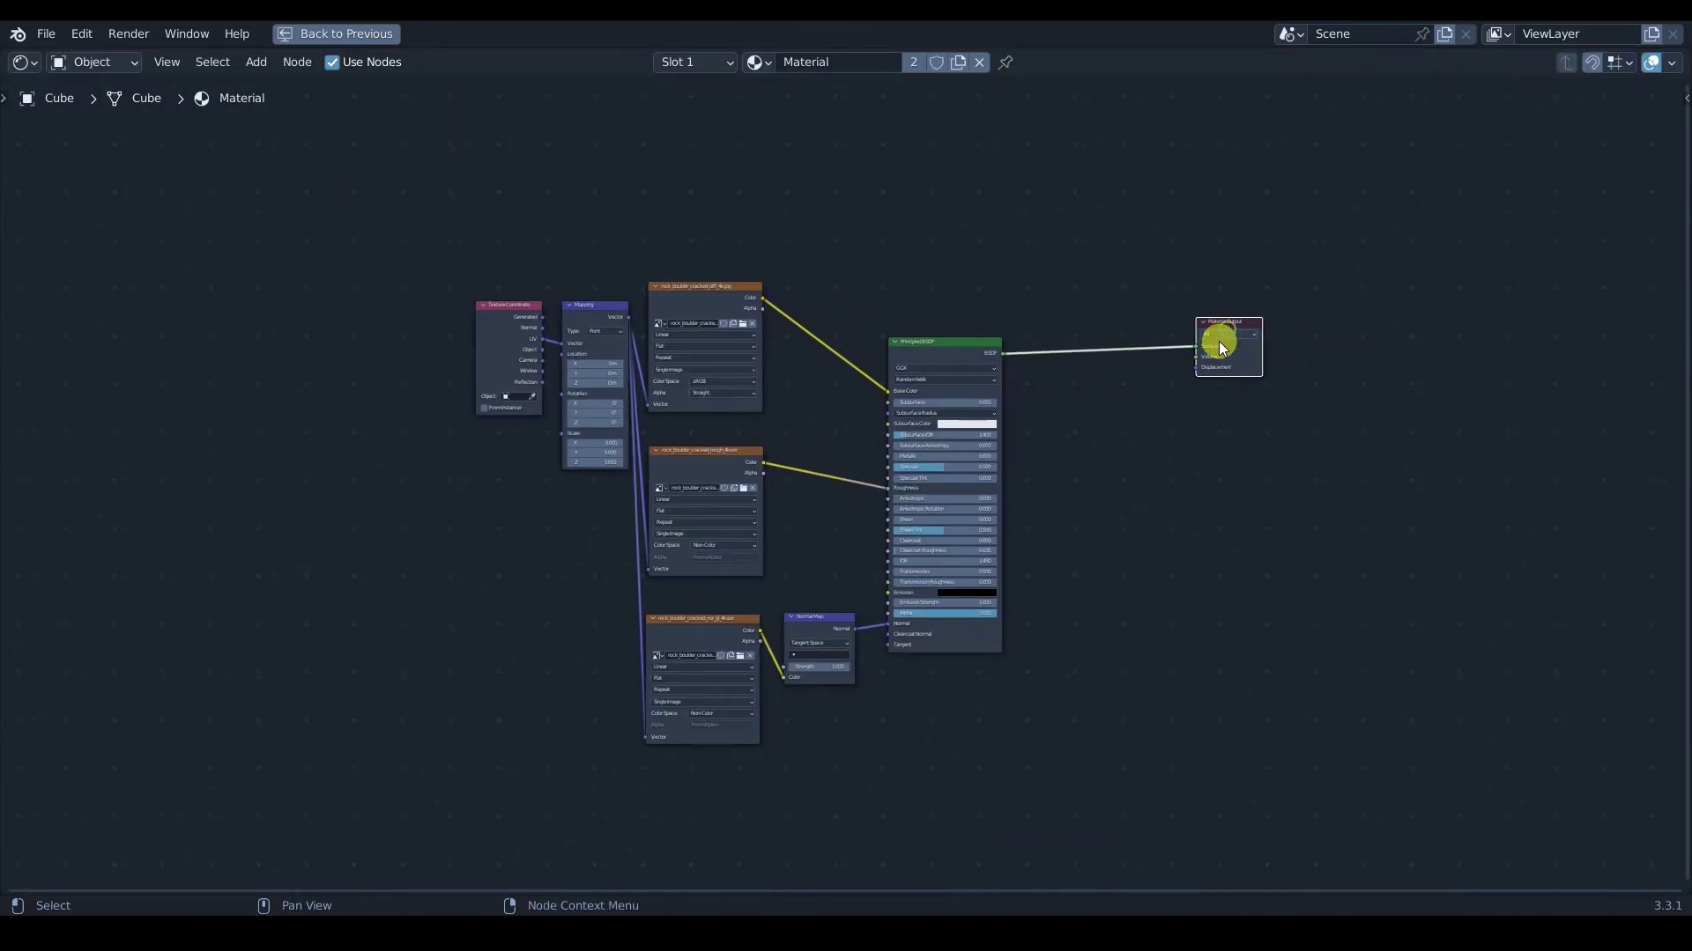
Bring rock_boulder_cracked_disp_4k from File Explorer's textures folder into the node editor and link the Mapping node's Vector to it.
key("alt+Tab")
left_click(959, 432)
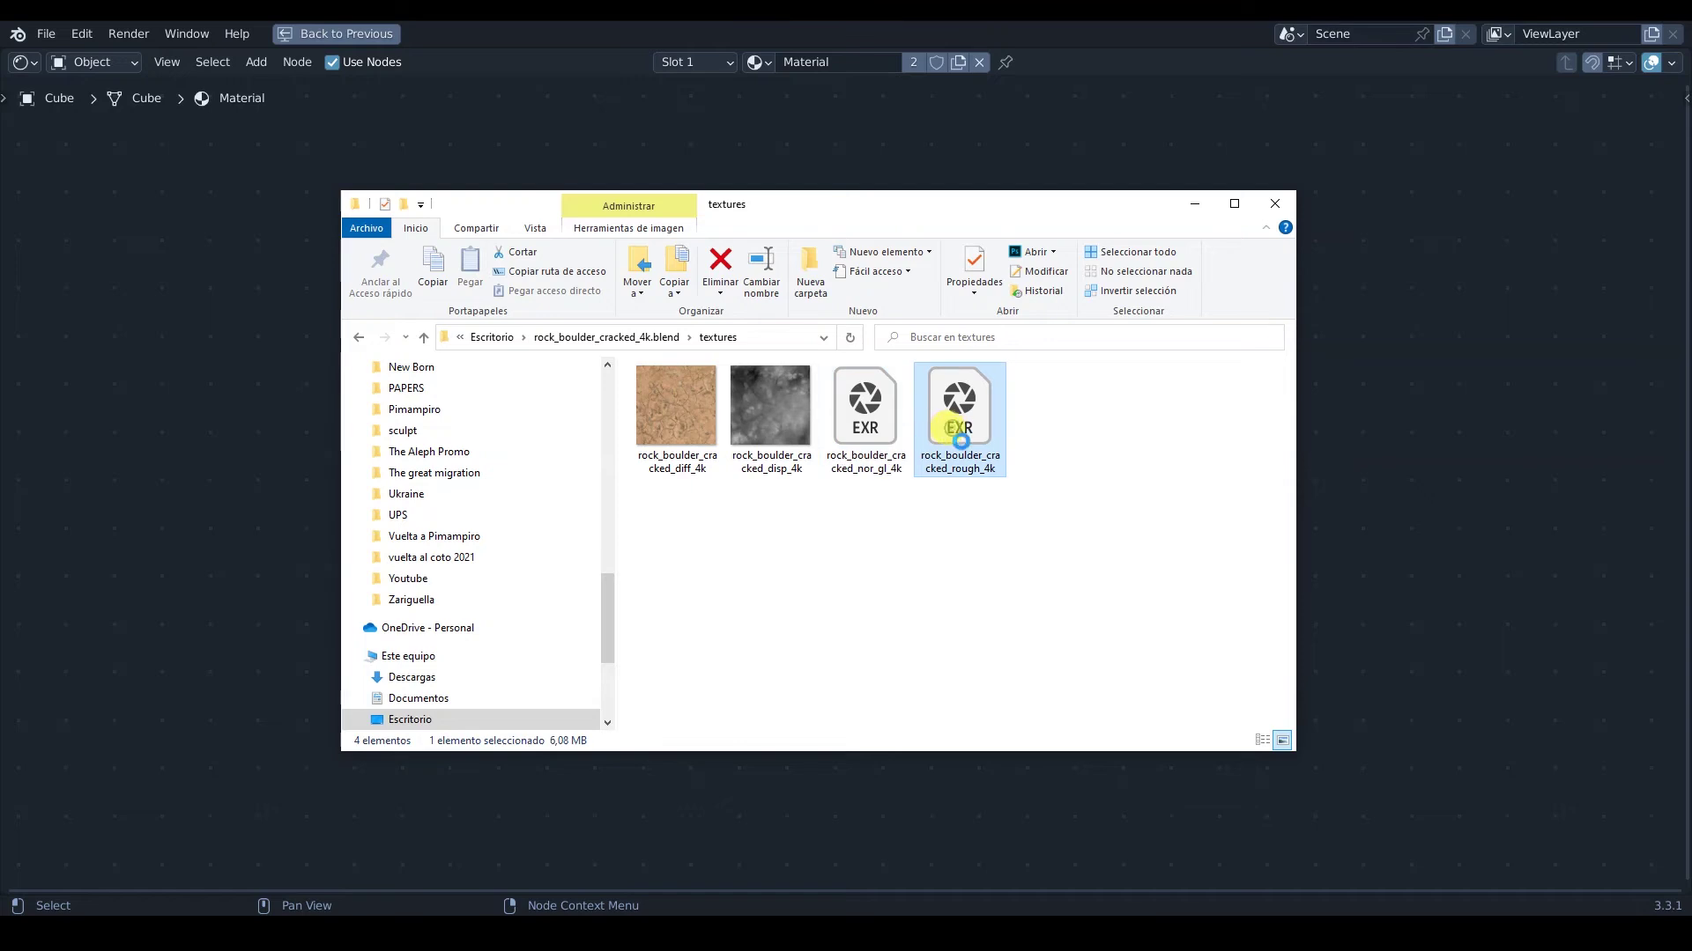
left_click(783, 435)
left_click_drag(783, 431, 791, 541)
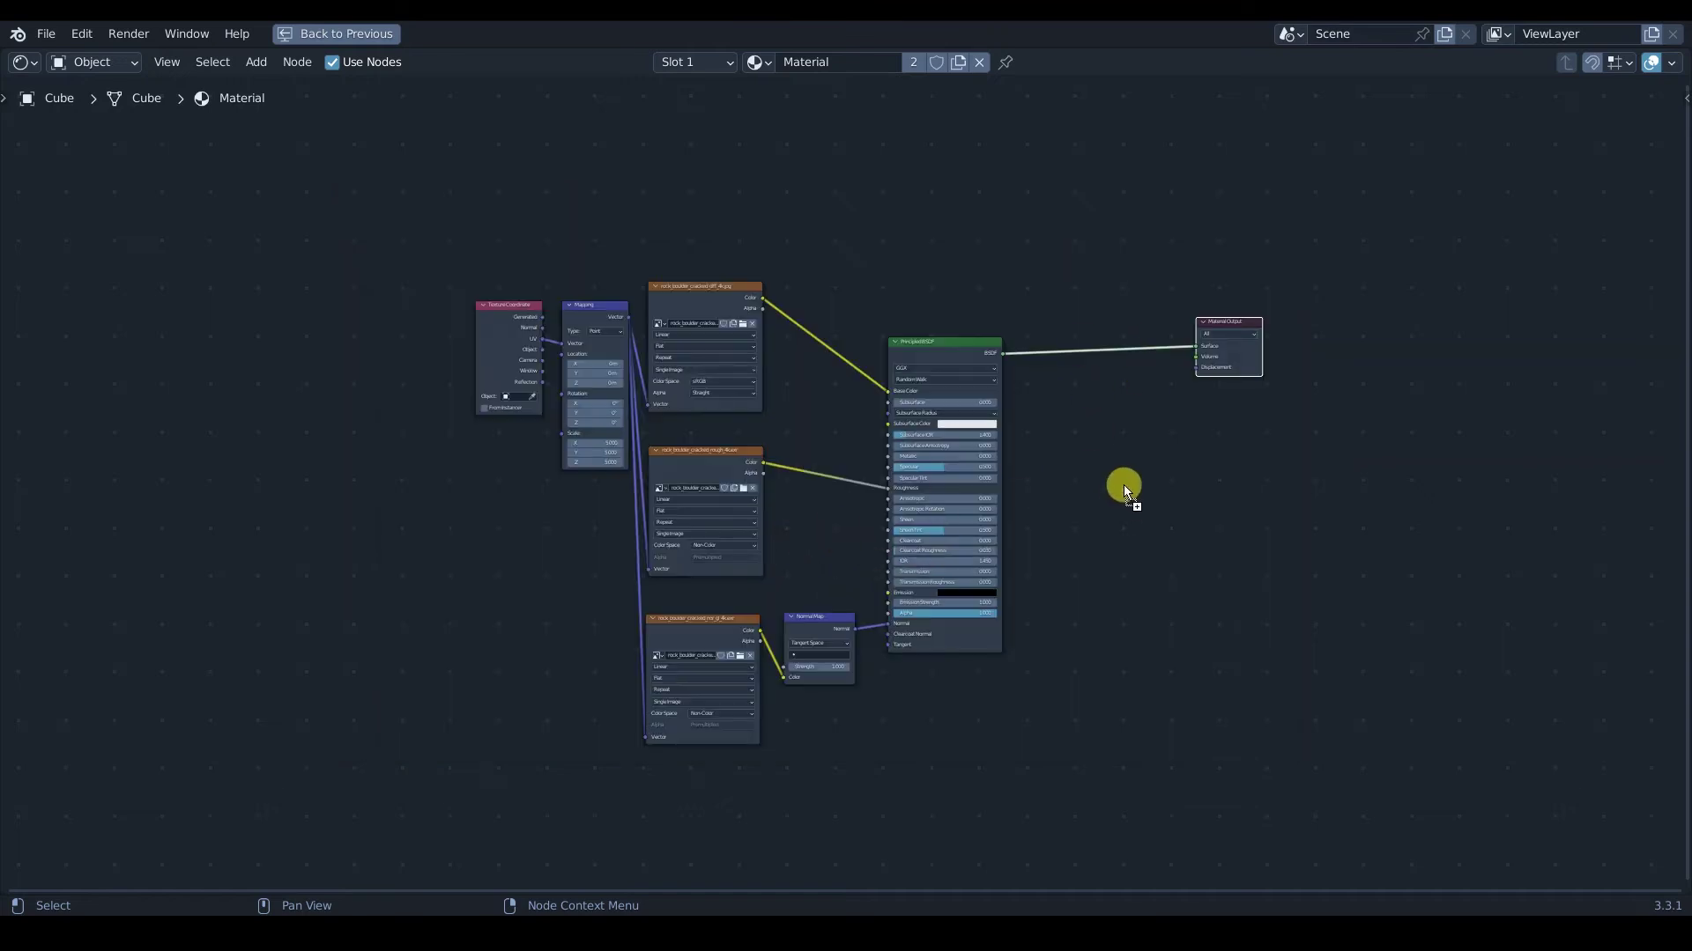
left_click_drag(1128, 501, 1129, 501)
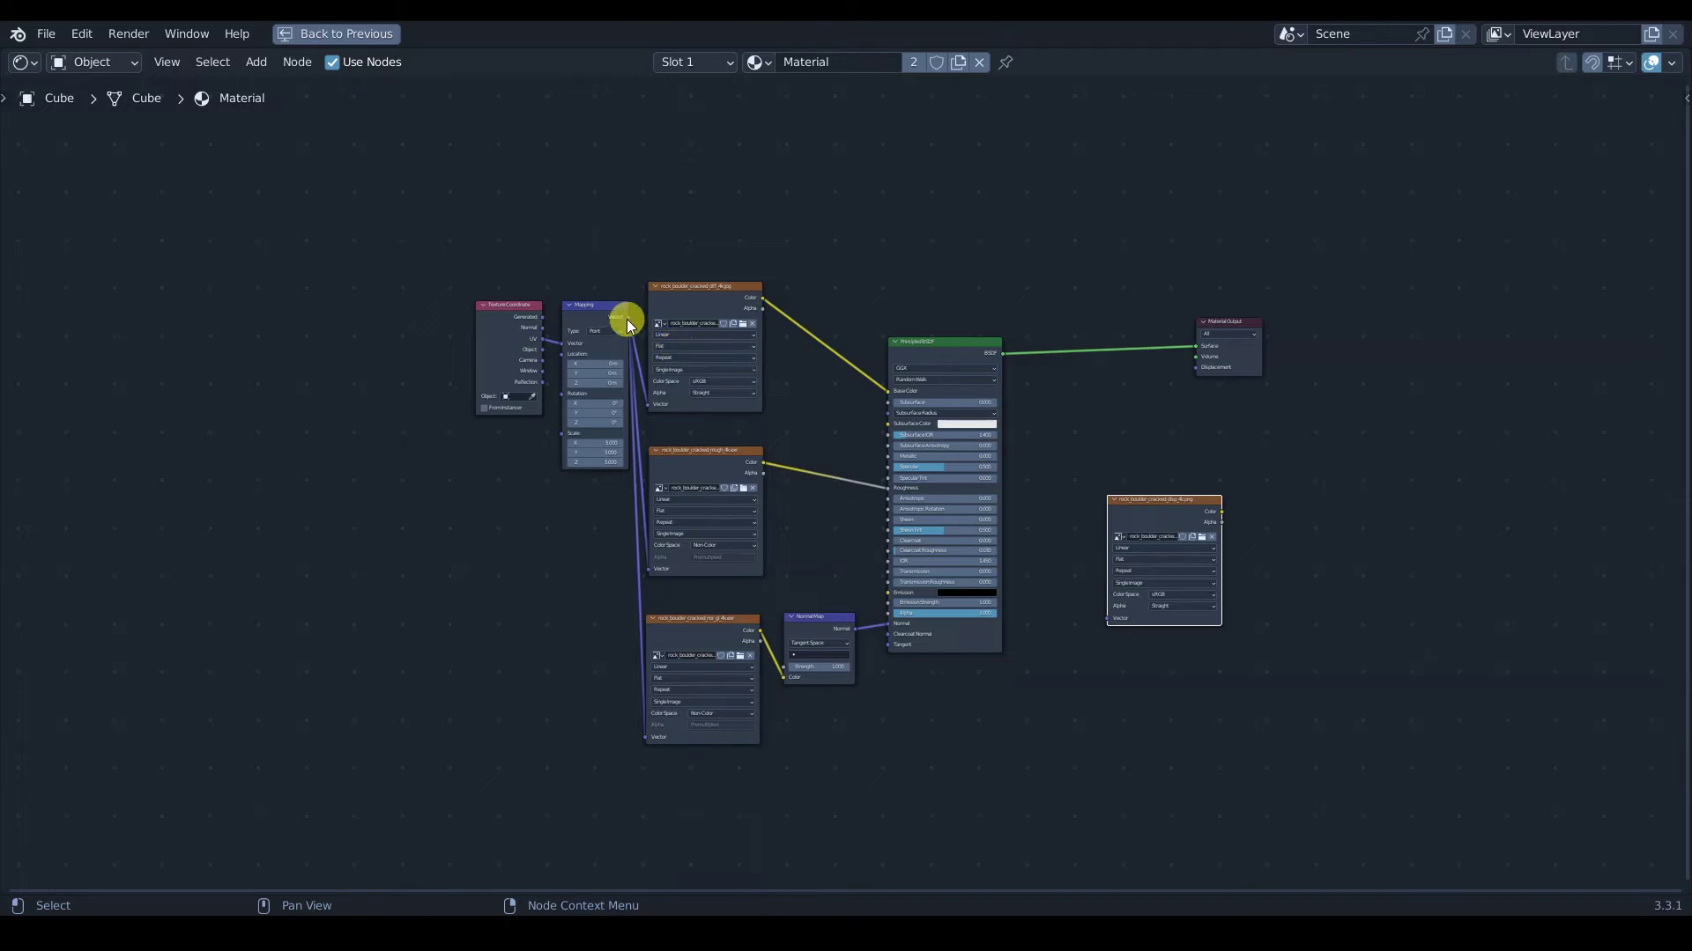
left_click_drag(628, 317, 1112, 615)
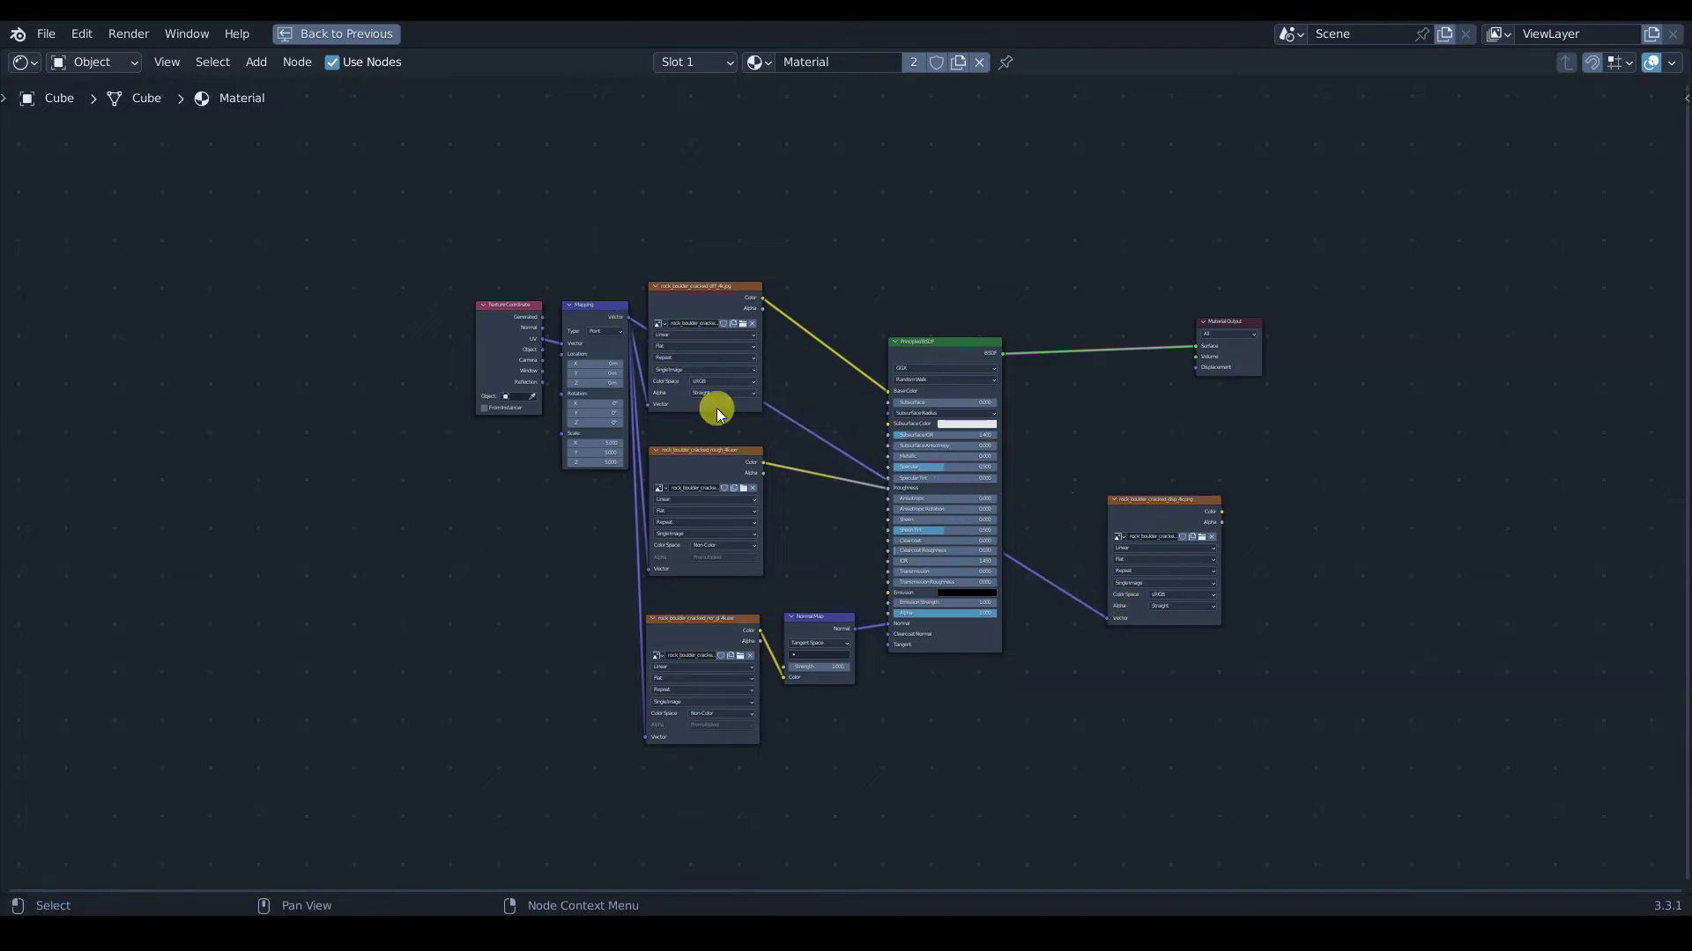
Move the Material Output node farther away and place the displacement texture closer to the Principled BSDF.
left_click_drag(1228, 322, 1331, 340)
middle_click_drag(1103, 513, 970, 540)
left_click_drag(970, 541, 887, 434)
middle_click_drag(887, 435, 1091, 430, "ctrl")
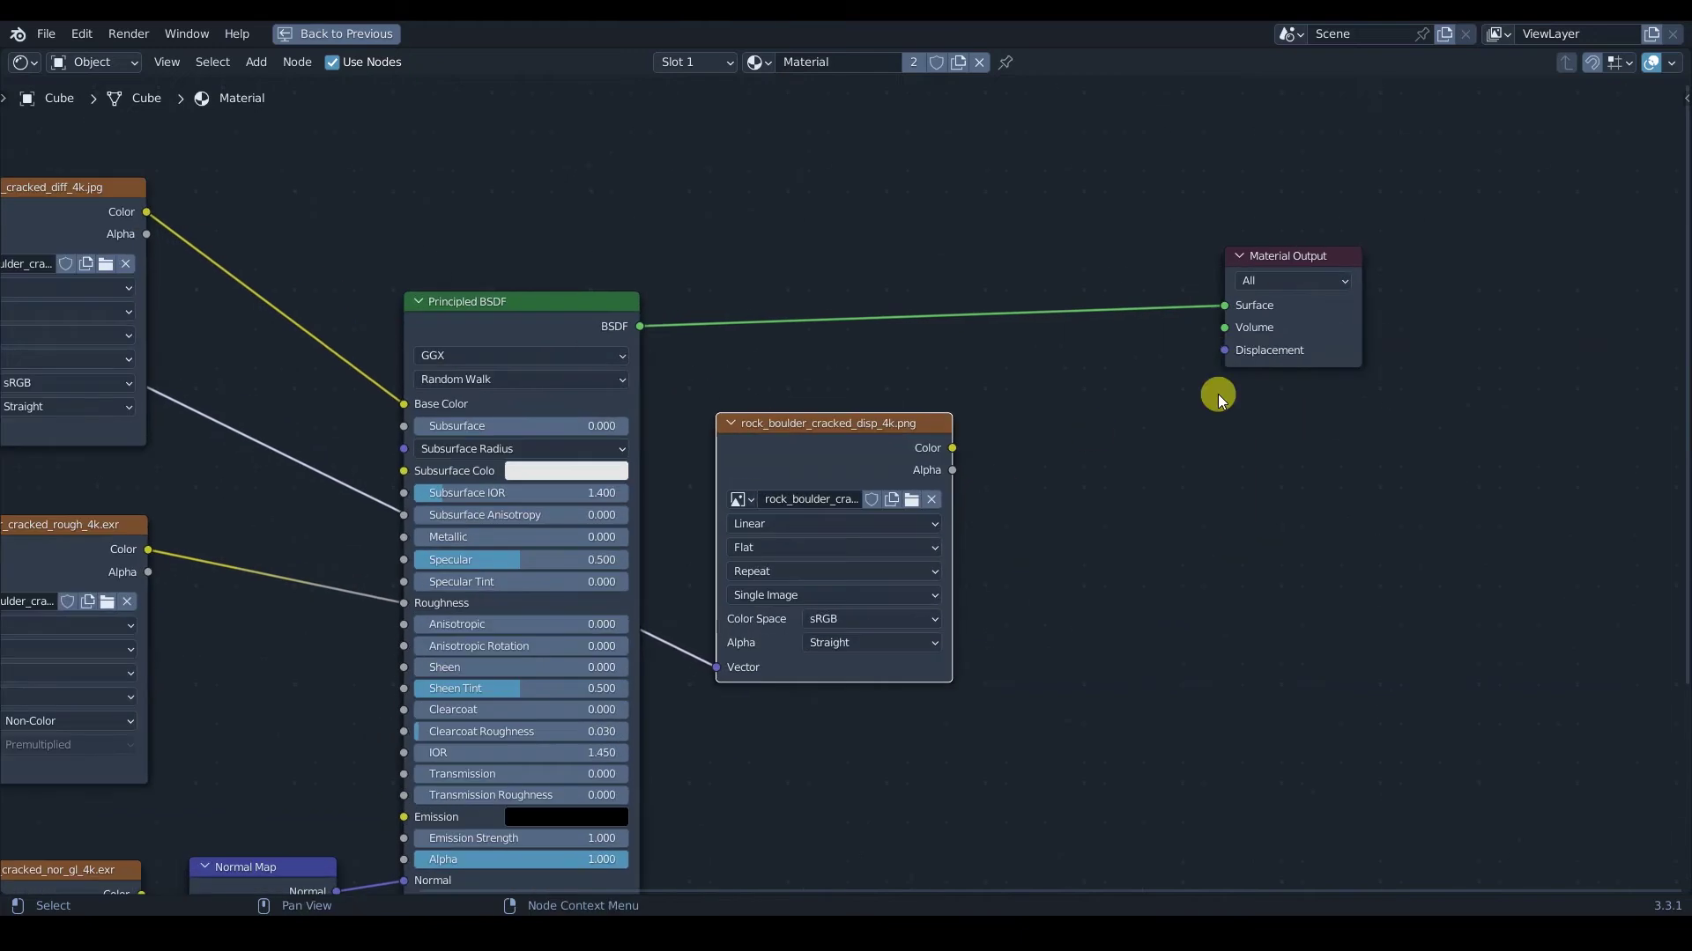
Add a Displacement node, linking the displacement texture's Color to its Height and its output to the Material Output's Displacement.
left_click(1228, 353)
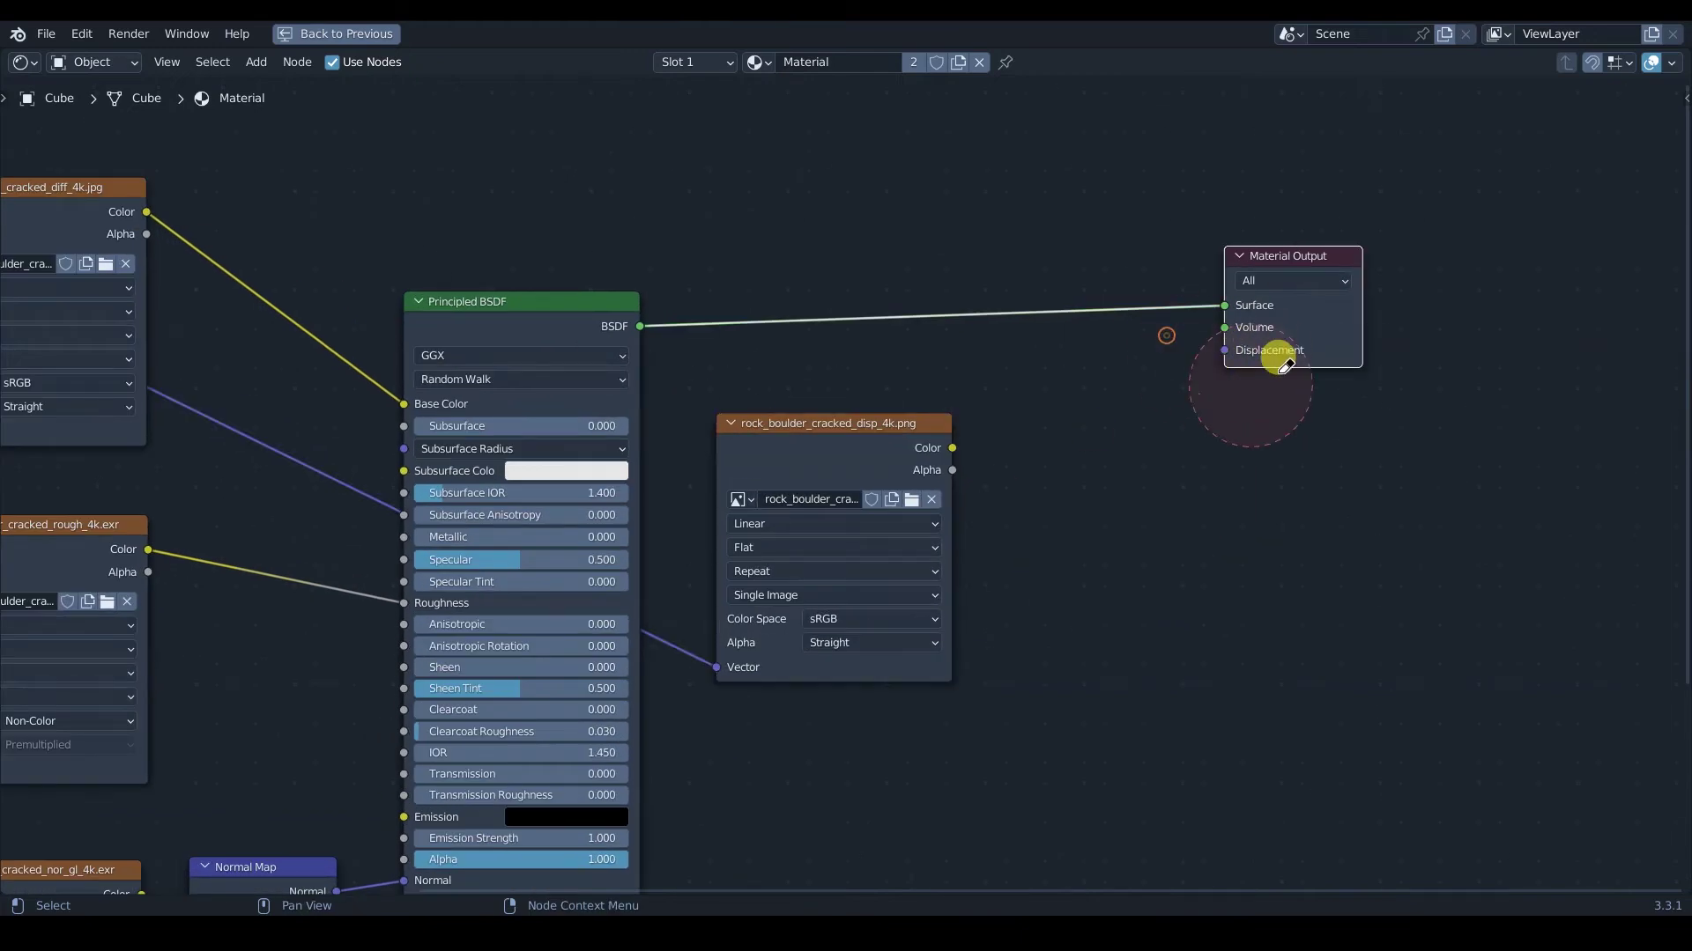
key("shift+a")
mouse_move(1050, 447)
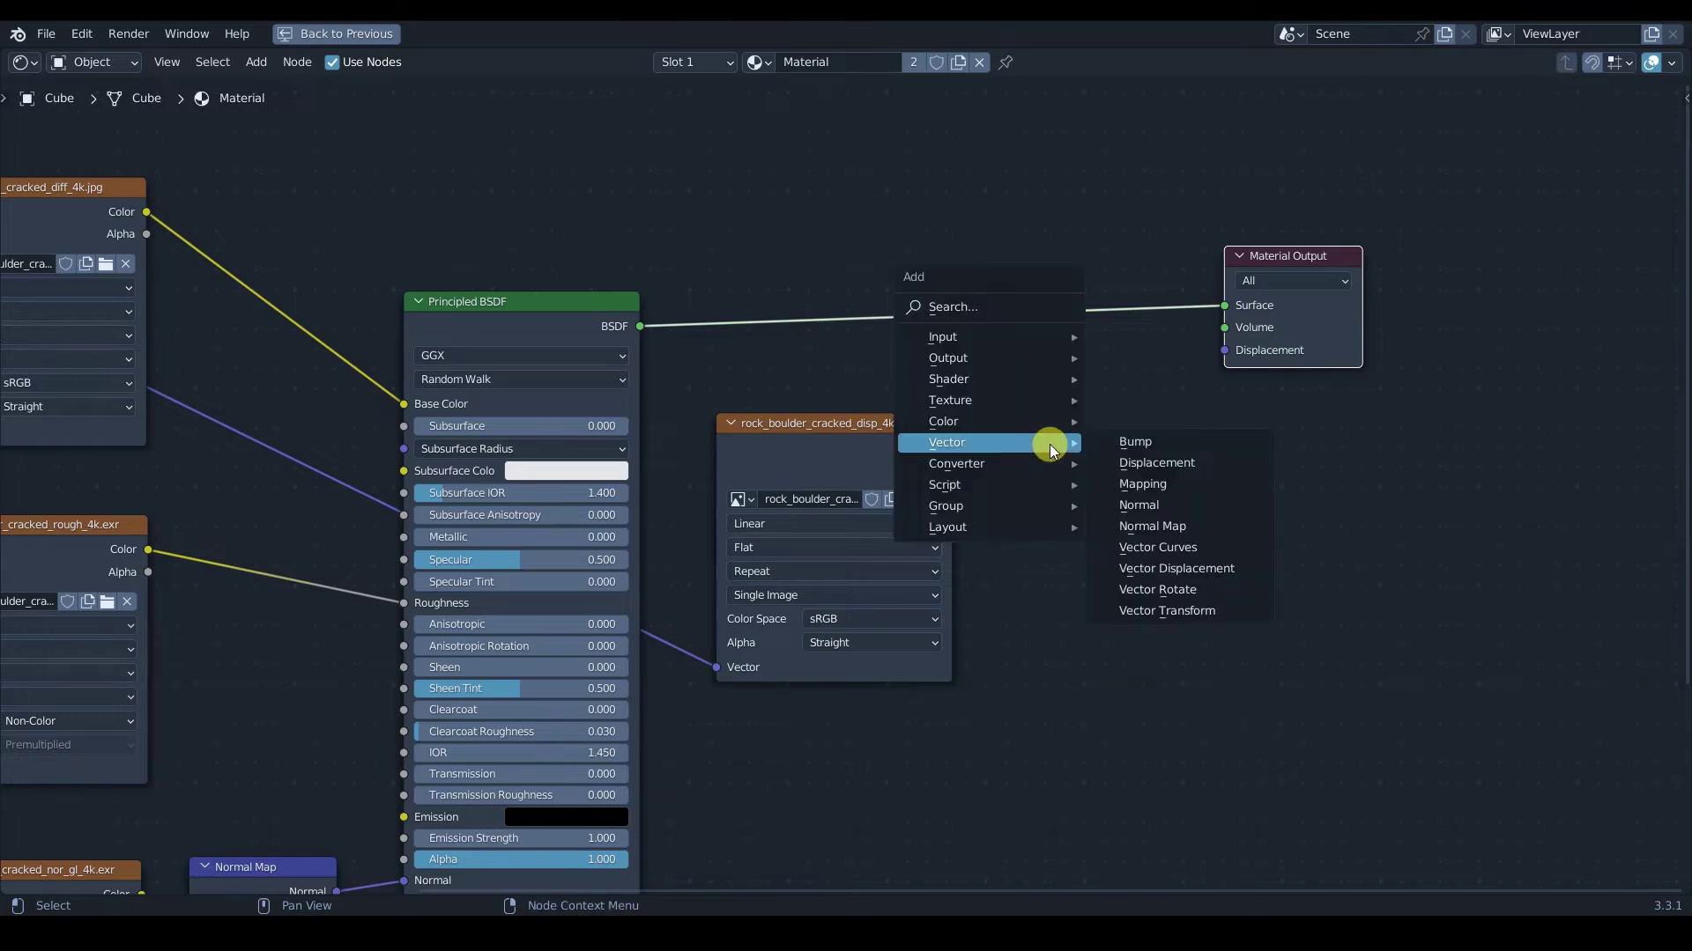
left_click(1146, 463)
left_click(1025, 442)
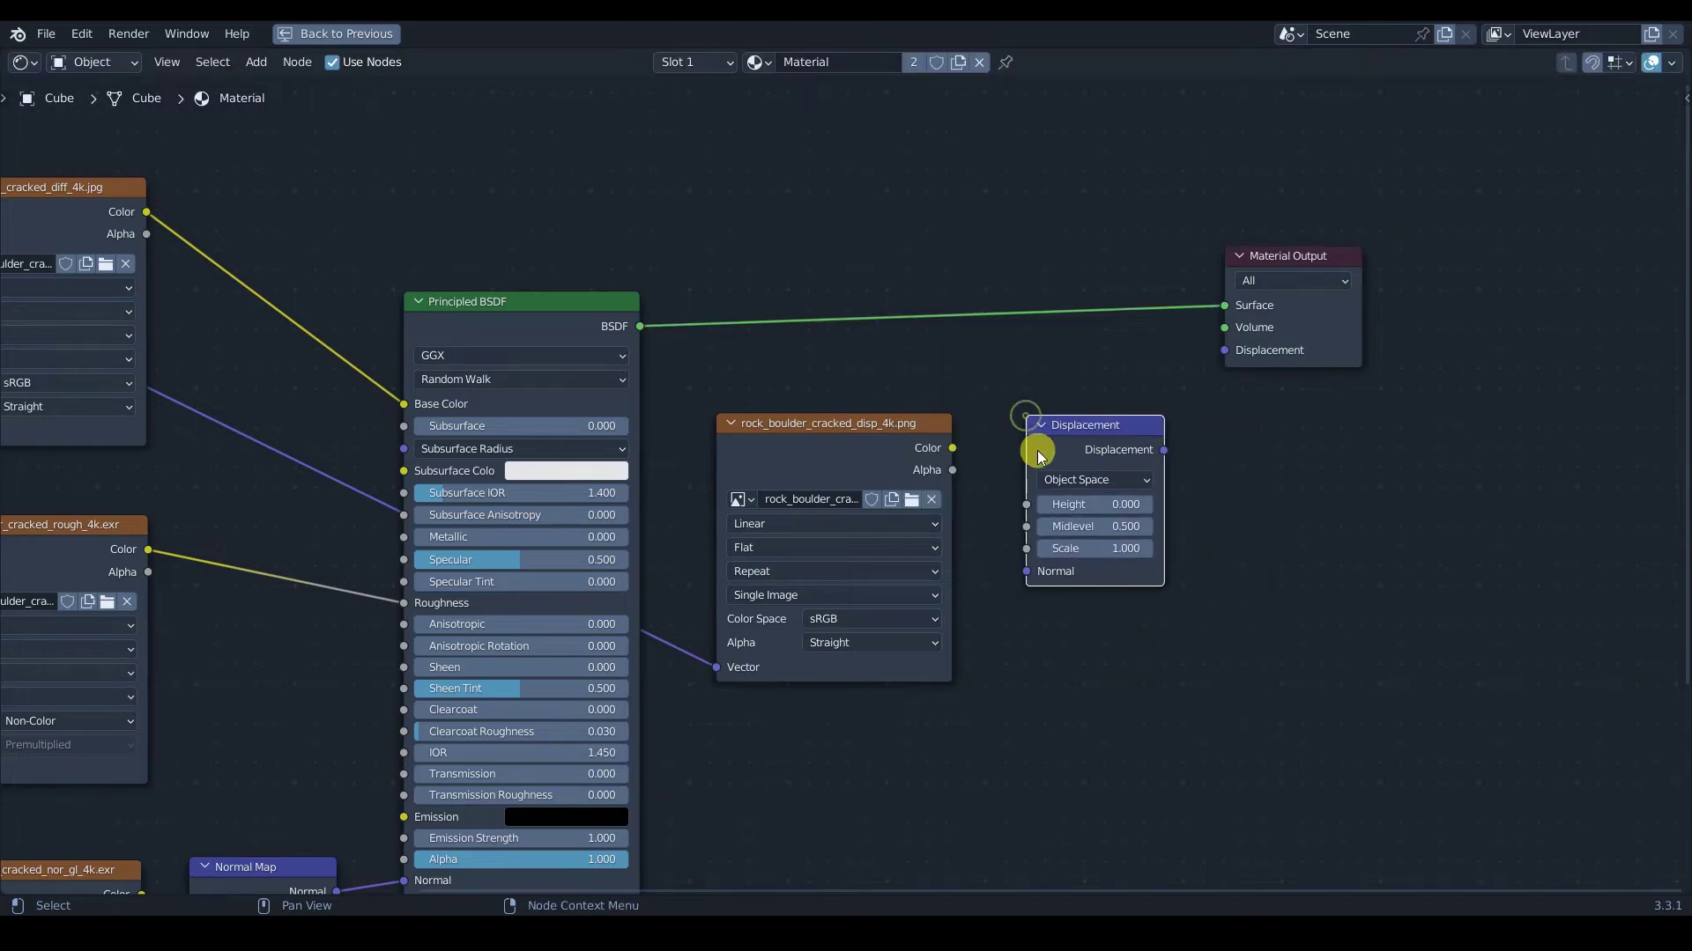
left_click_drag(953, 449, 1027, 505)
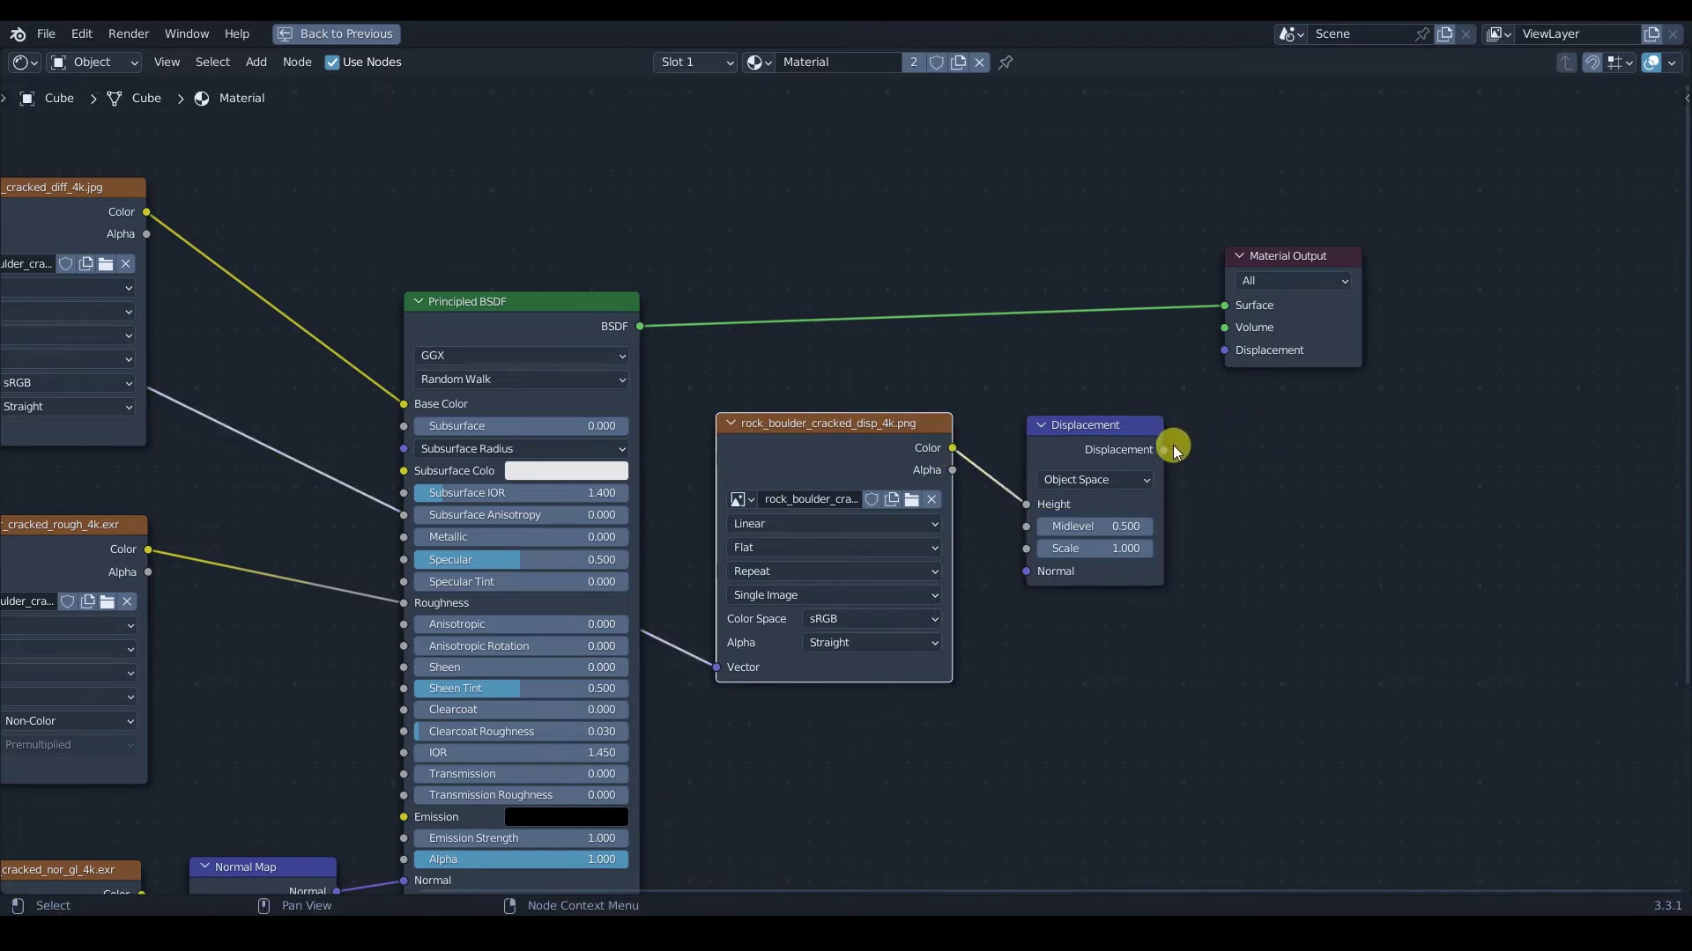
left_click_drag(1164, 451, 1223, 351)
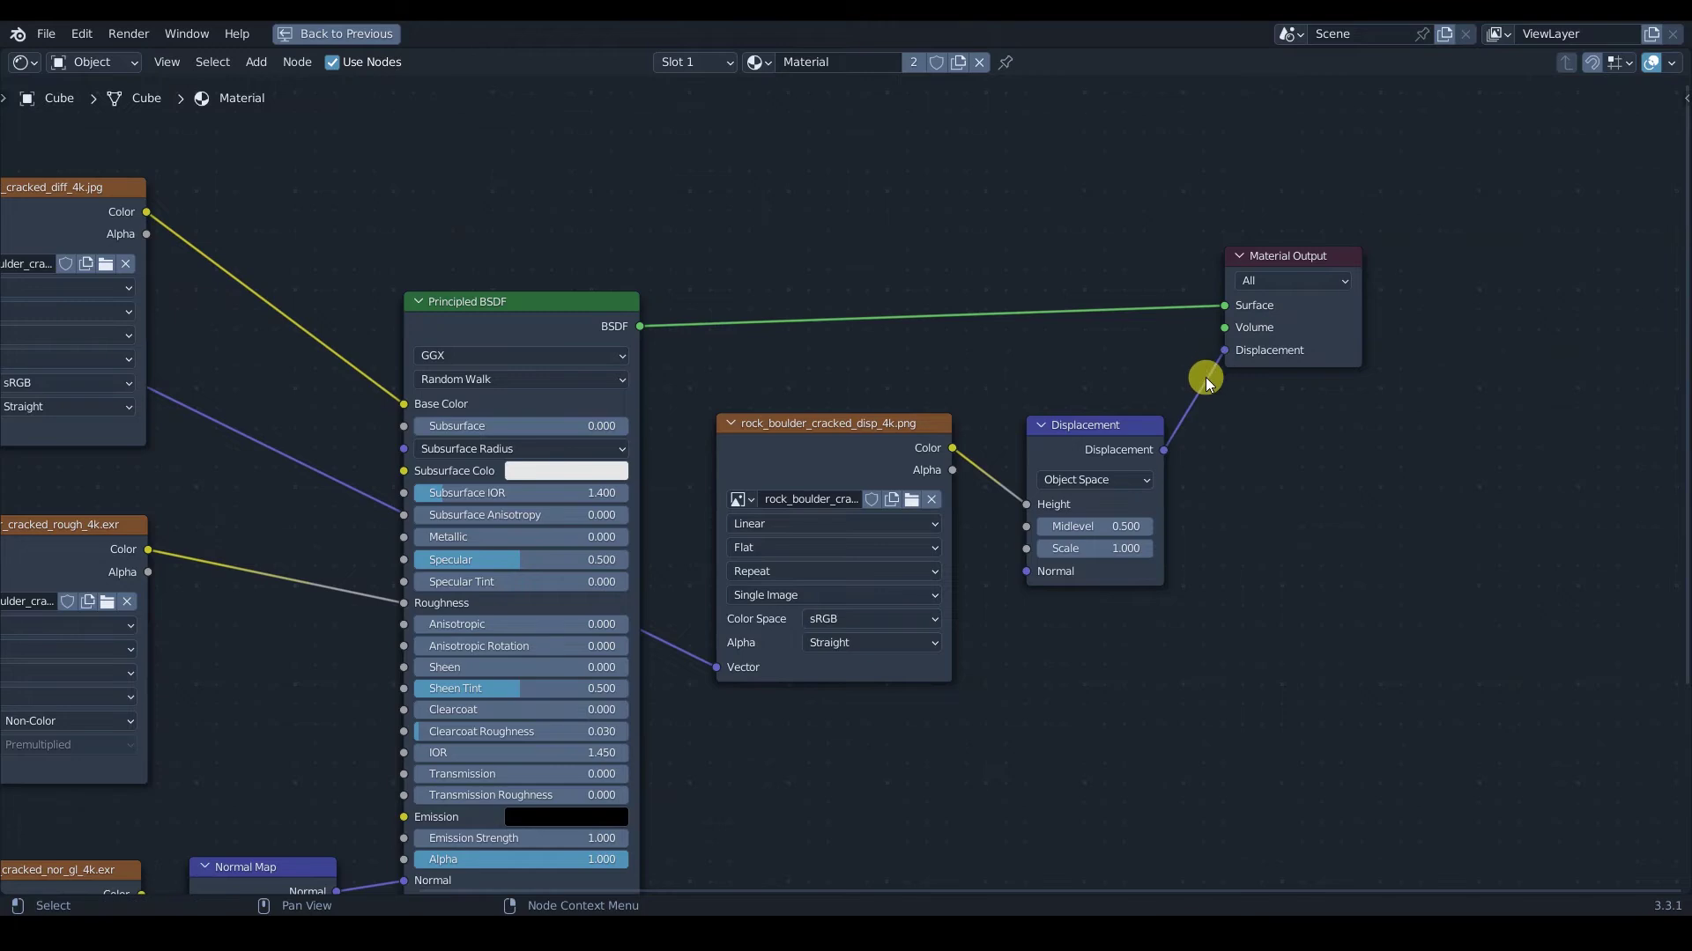
Restore the full workspace layout and inspect the cube's surface and edges from several angles in Rendered shading.
key("ctrl+space")
key("z")
left_click(832, 367)
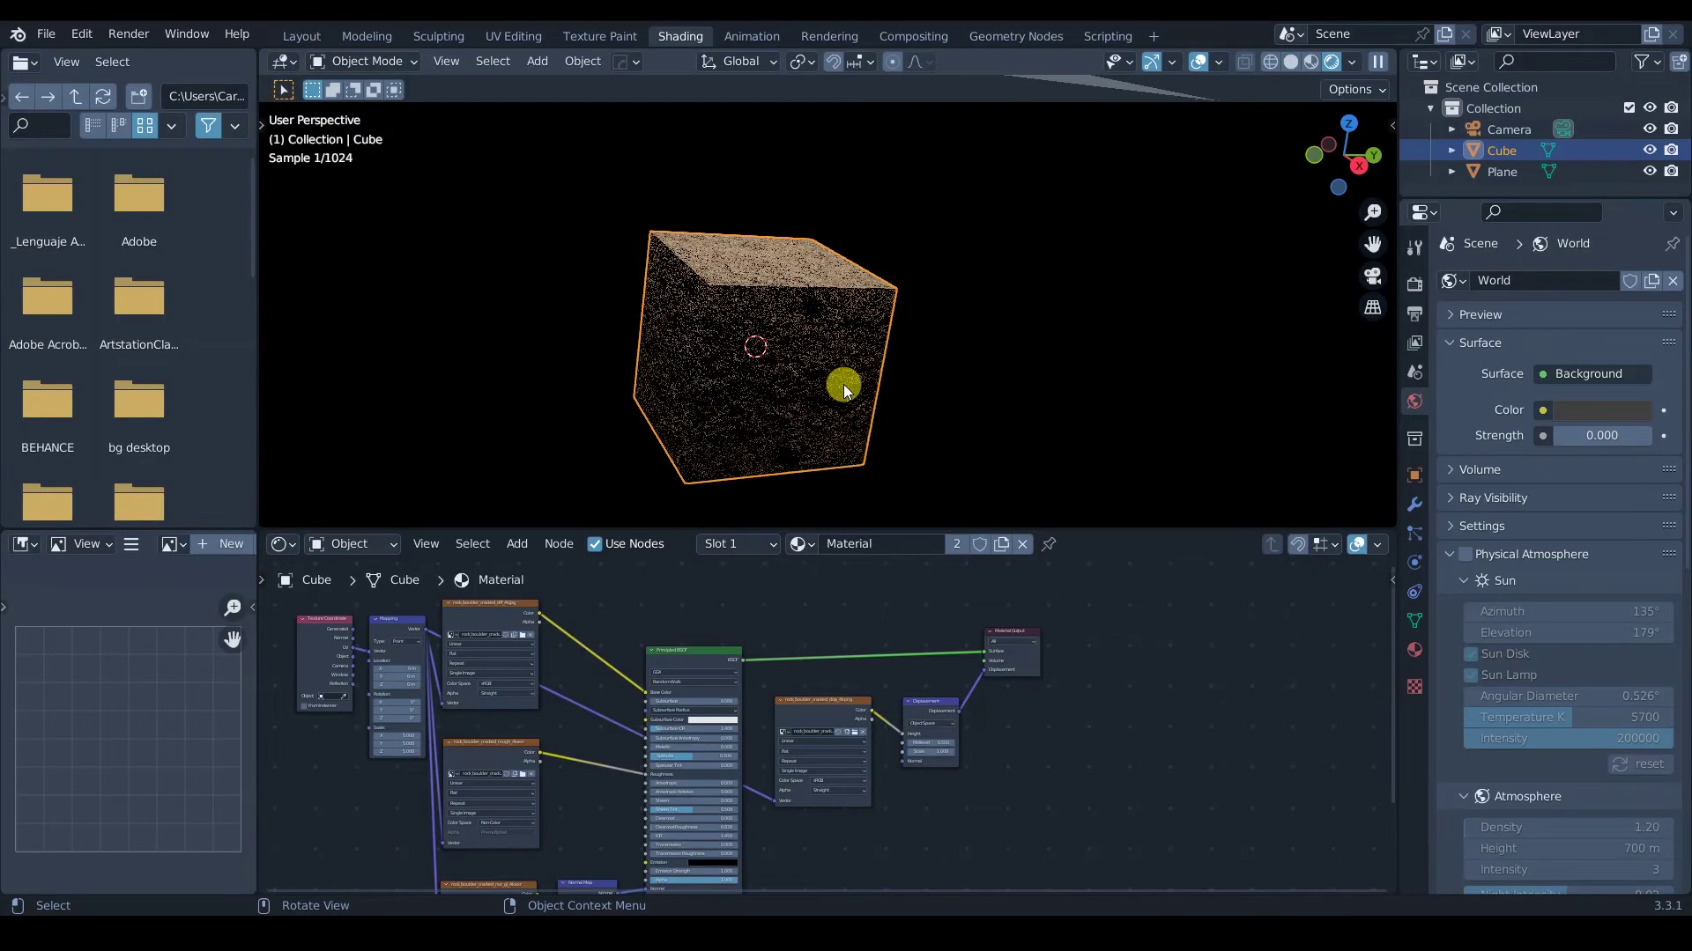
middle_click_drag(778, 423, 831, 292)
scroll(837, 316, "up", 2)
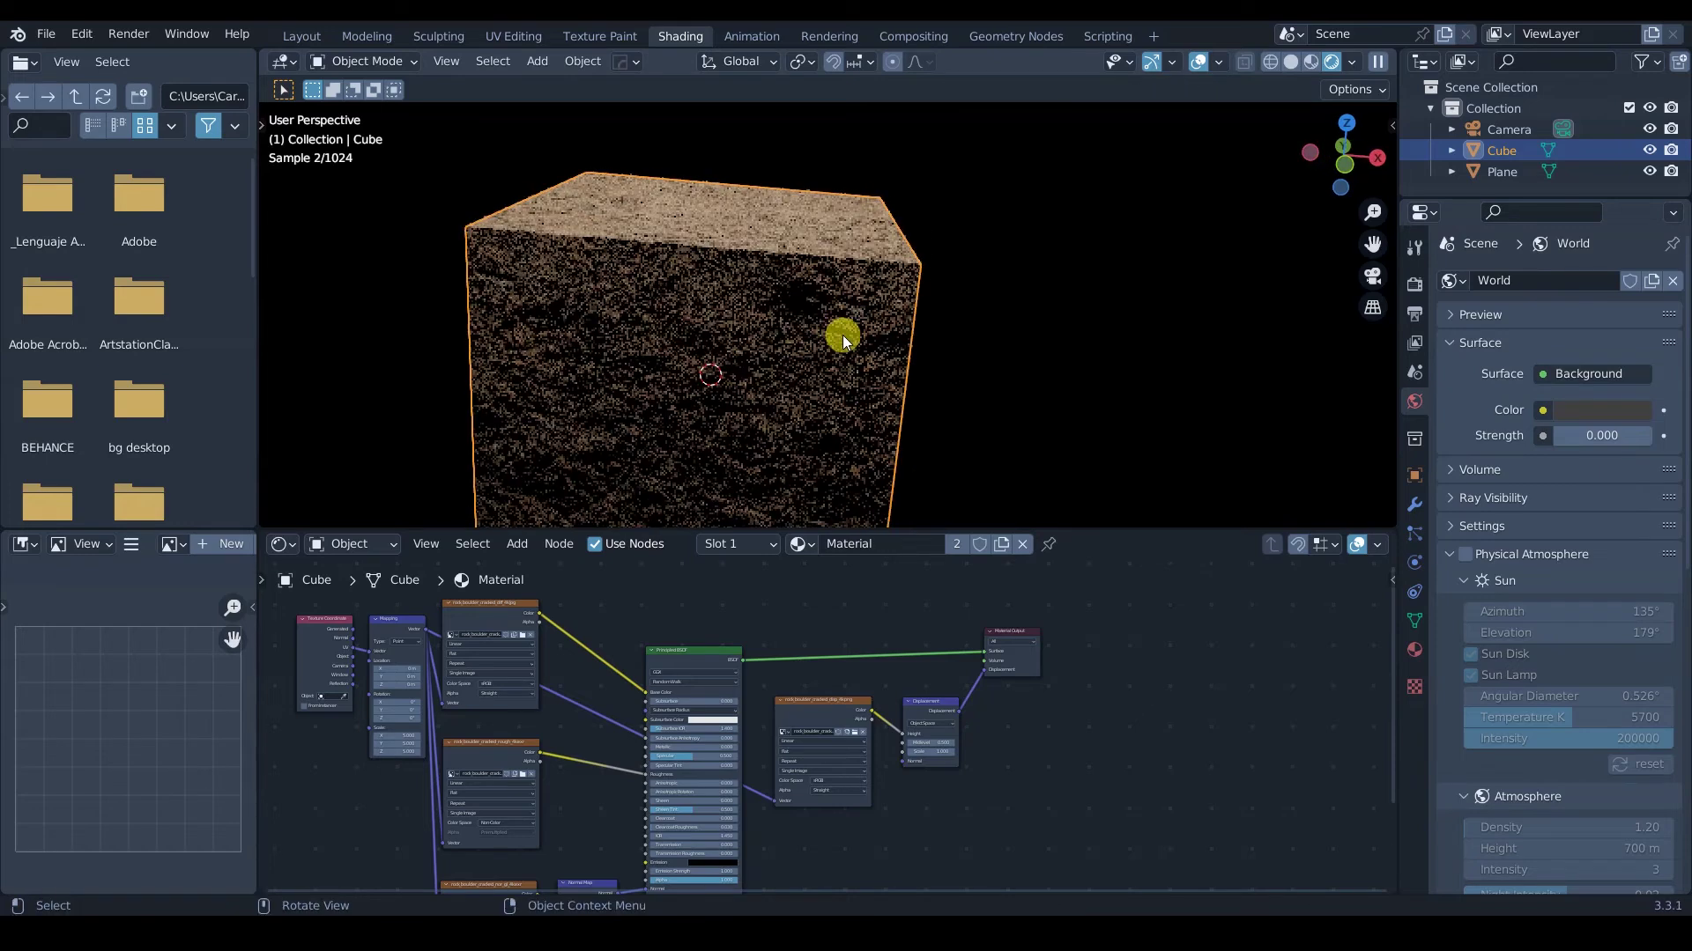
middle_click_drag(835, 358, 865, 385)
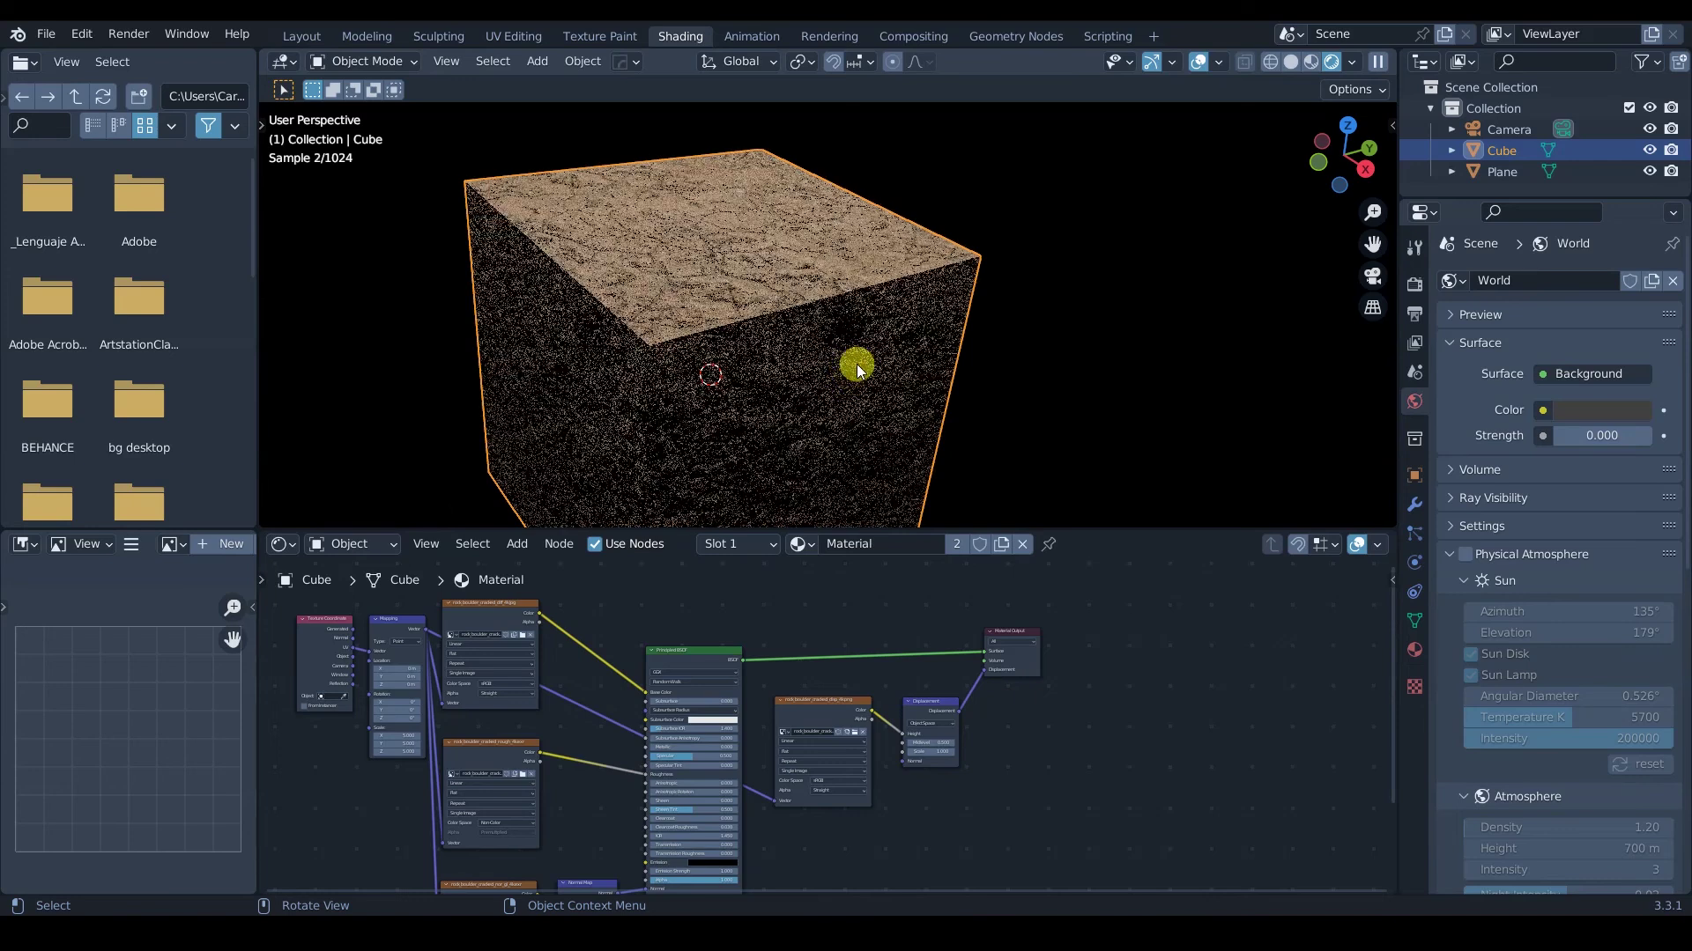
scroll(815, 322, "up", 2)
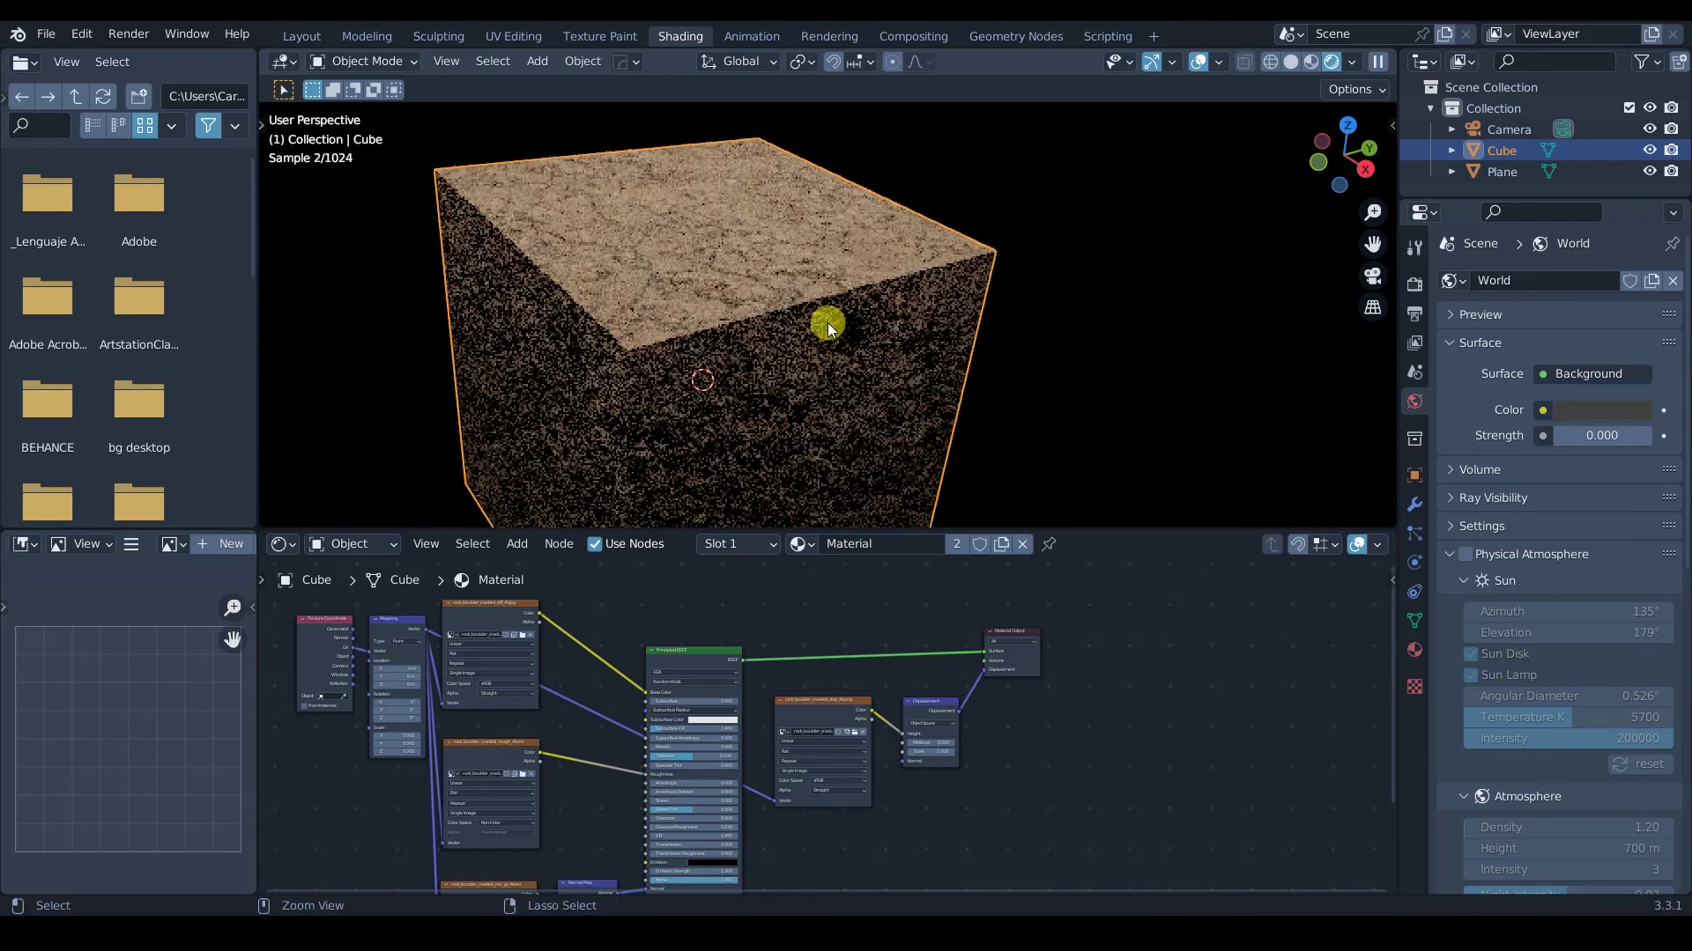
scroll(835, 352, "up", 2)
middle_click_drag(843, 373, 922, 341)
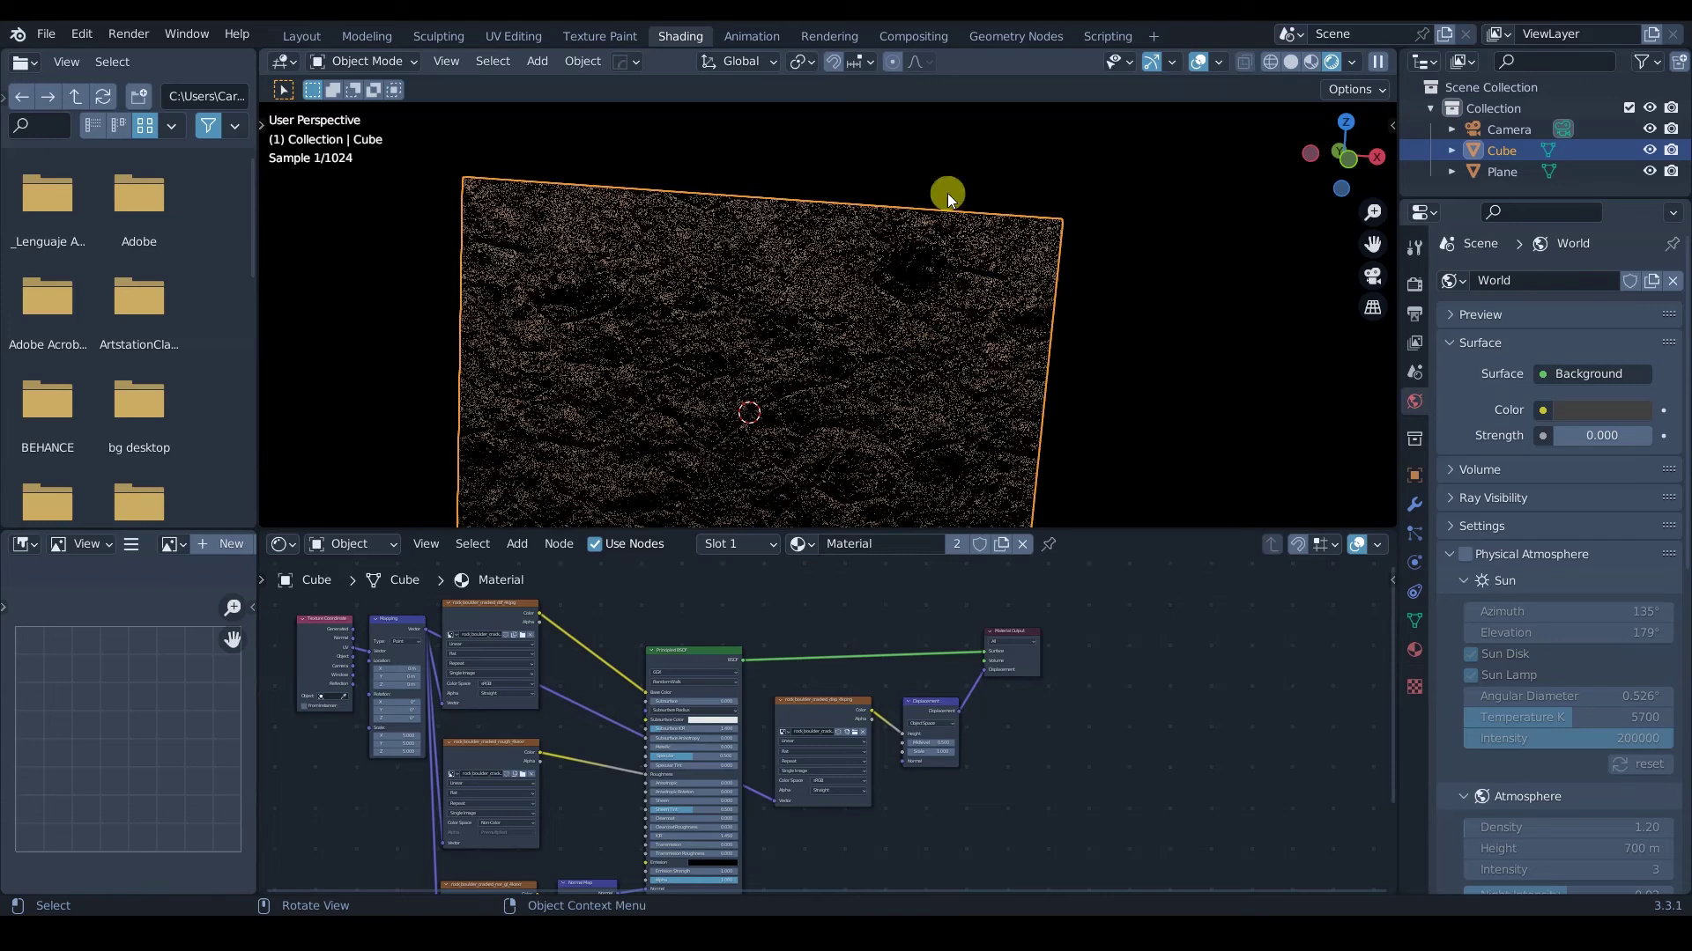
mouse_move(971, 742)
middle_mouse_down("ctrl")
mouse_move(929, 751)
mouse_move(932, 828)
mouse_move(942, 742)
middle_mouse_up("ctrl")
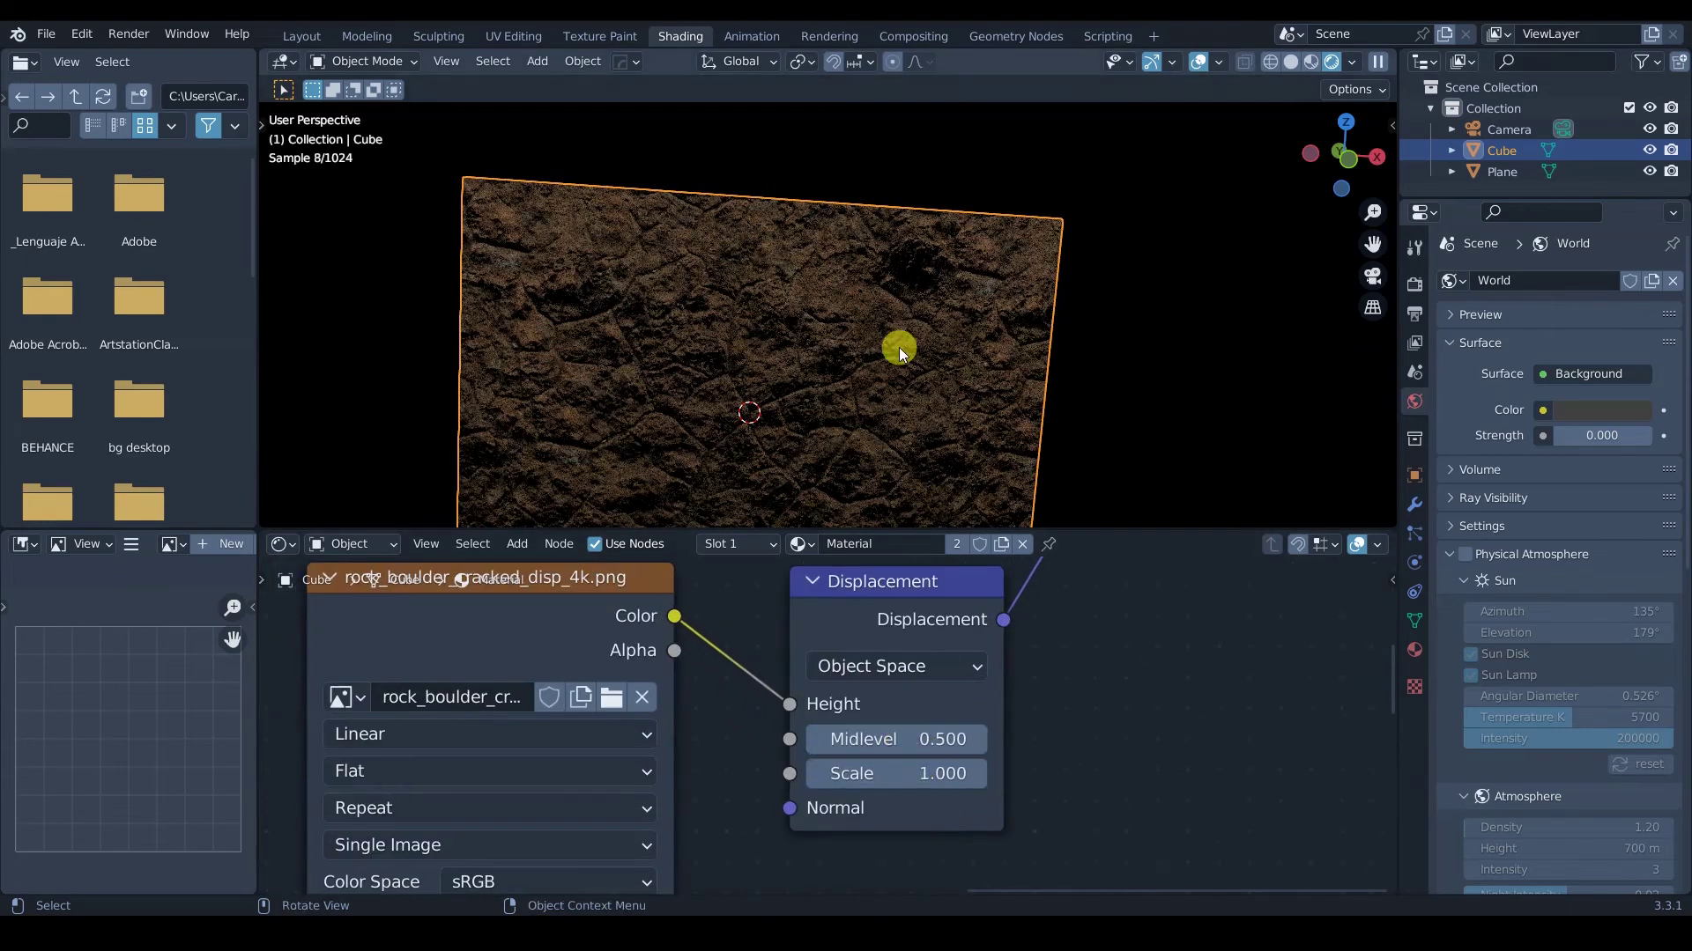
mouse_move(923, 400)
middle_mouse_down()
mouse_move(906, 415)
mouse_move(925, 441)
mouse_move(912, 382)
mouse_move(954, 384)
mouse_move(891, 359)
mouse_move(911, 357)
mouse_move(911, 418)
mouse_move(1013, 388)
mouse_move(879, 415)
mouse_move(945, 398)
mouse_move(906, 418)
middle_mouse_up()
Switch the viewport to Solid shading and set the cube material's surface displacement method to Displacement Only.
key("z")
left_click(985, 370)
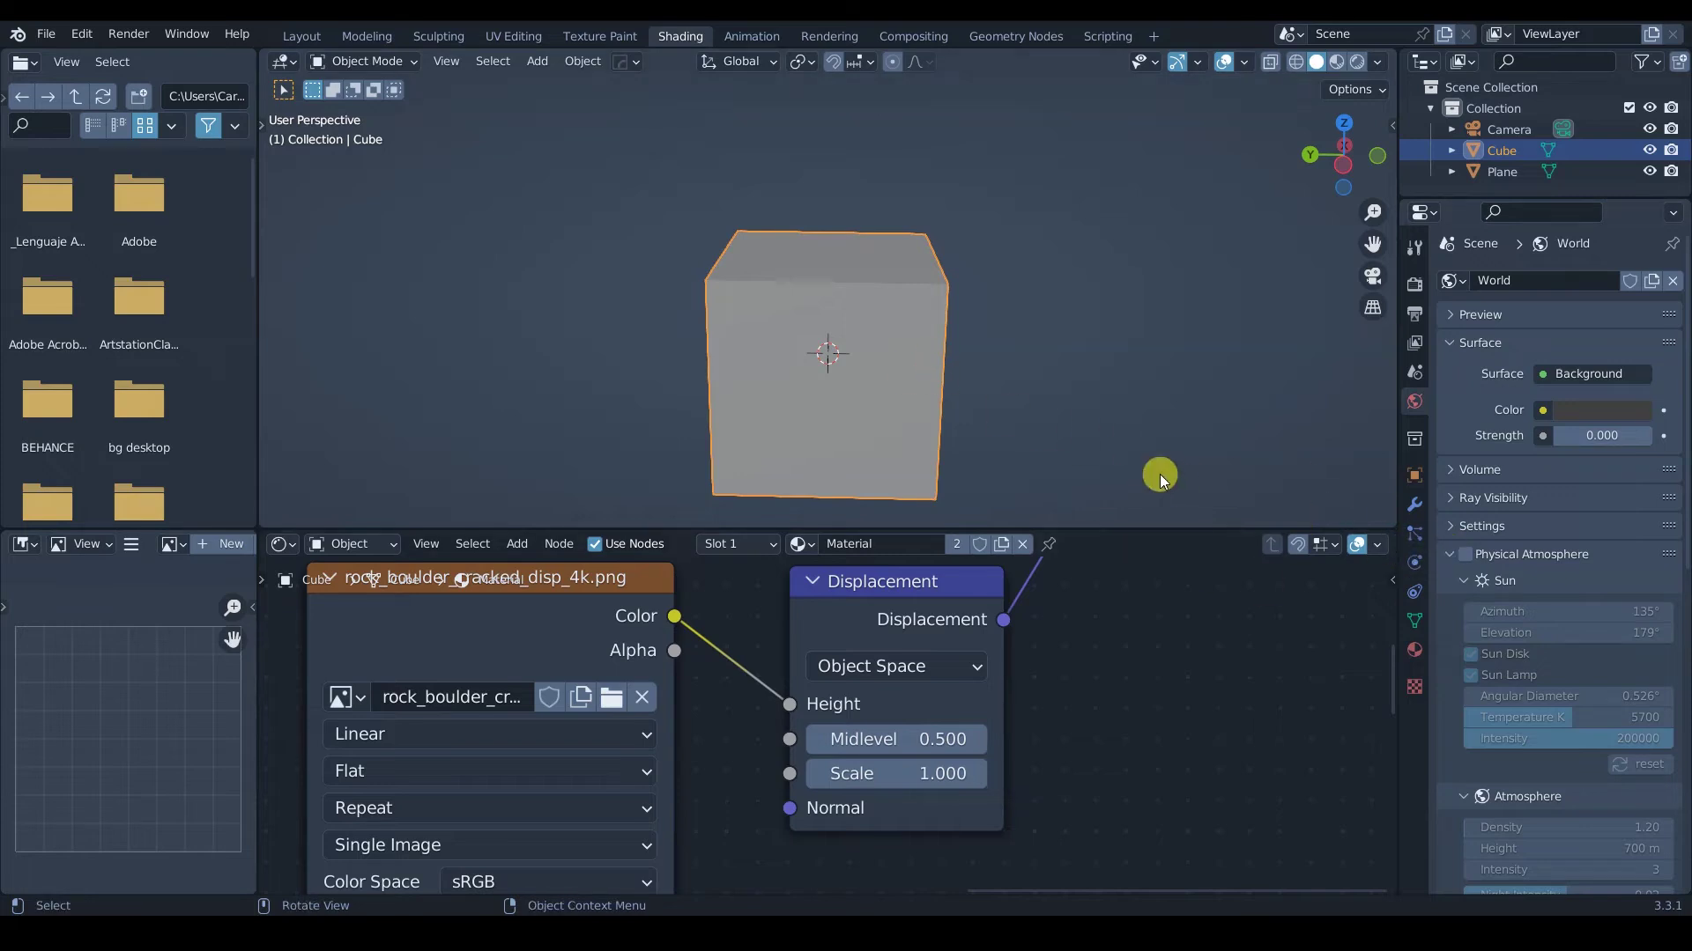
left_click(1415, 657)
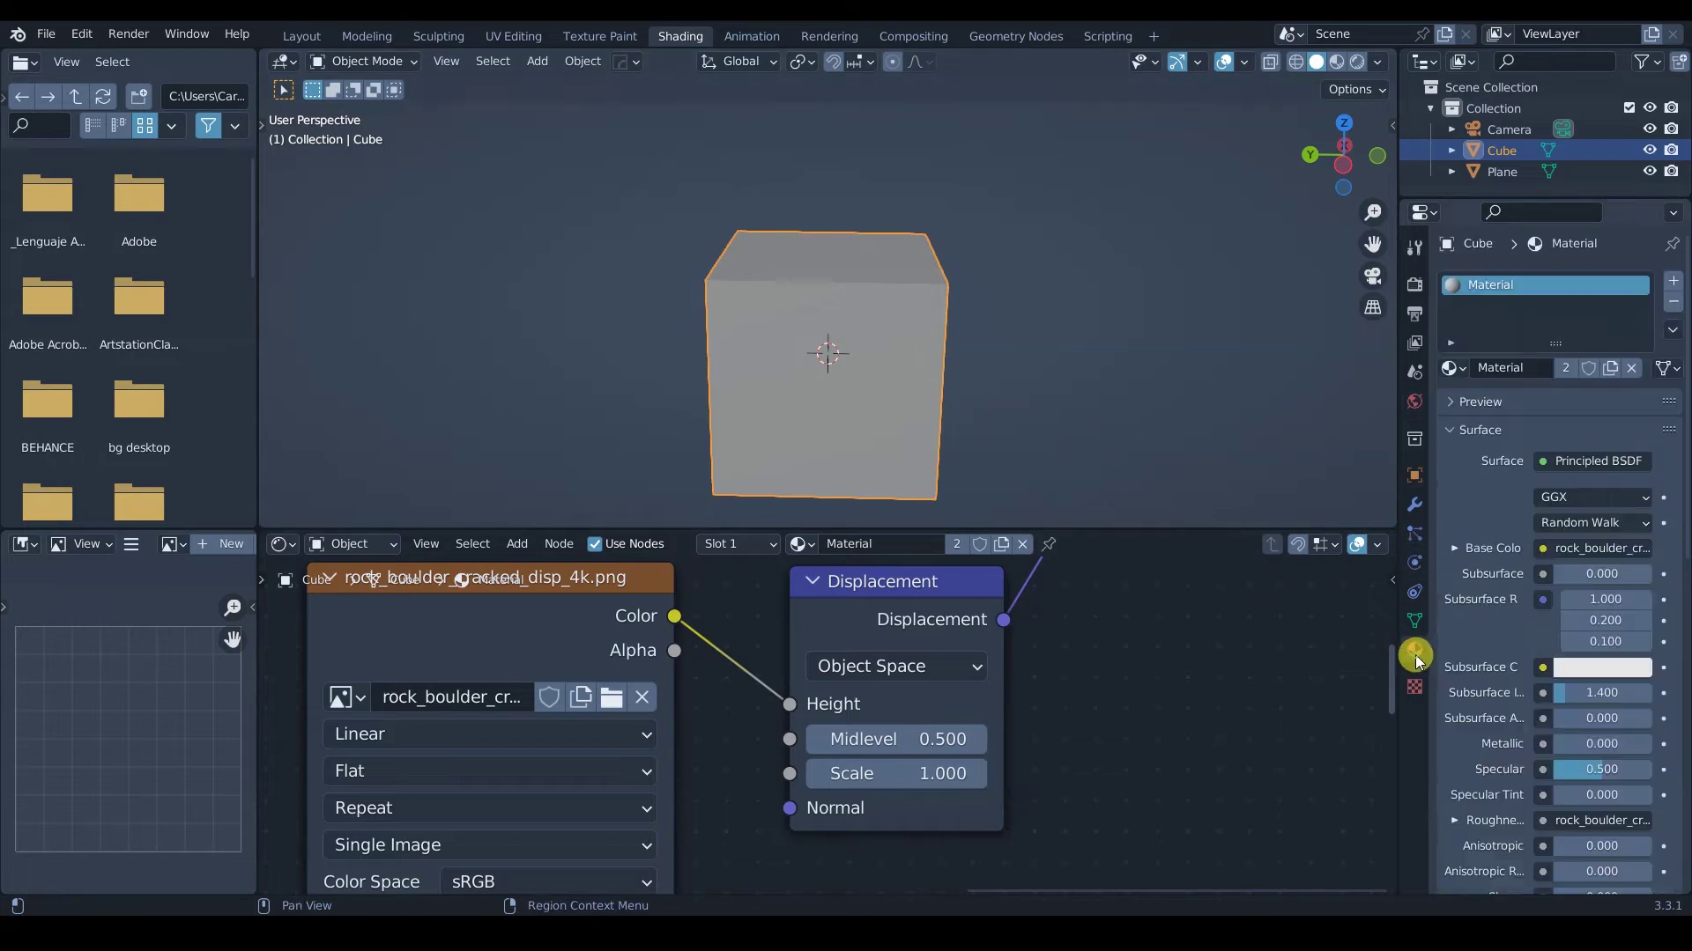
scroll(1482, 726, "down", 3)
scroll(1482, 726, "down", 10)
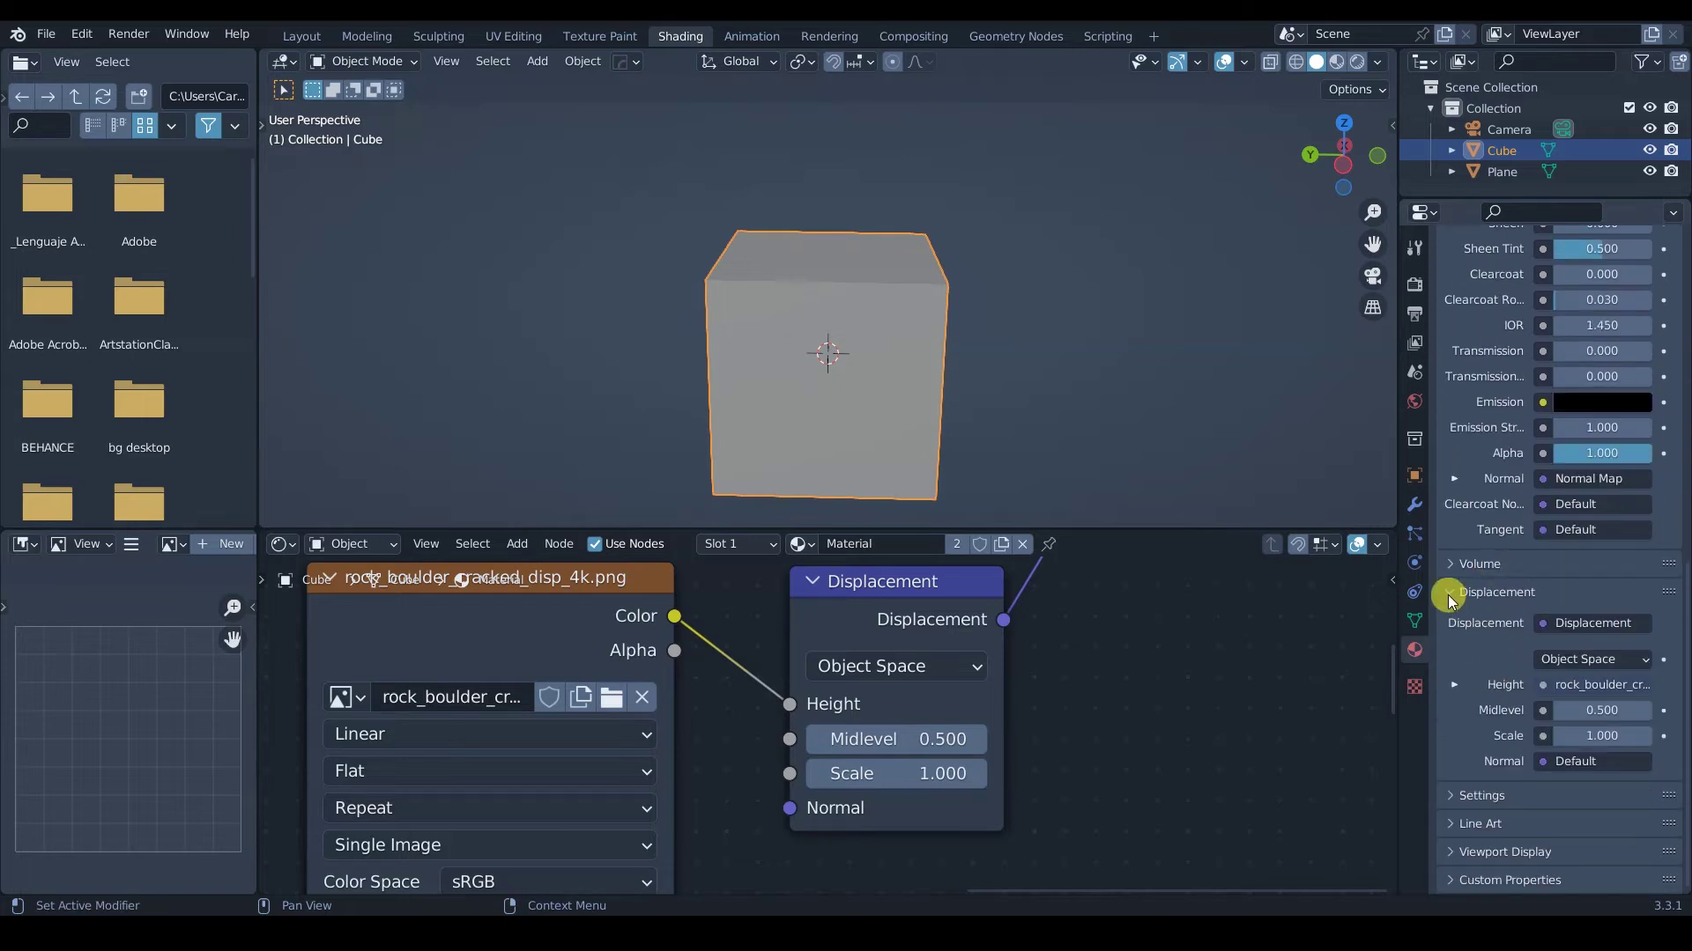
left_click(1449, 594)
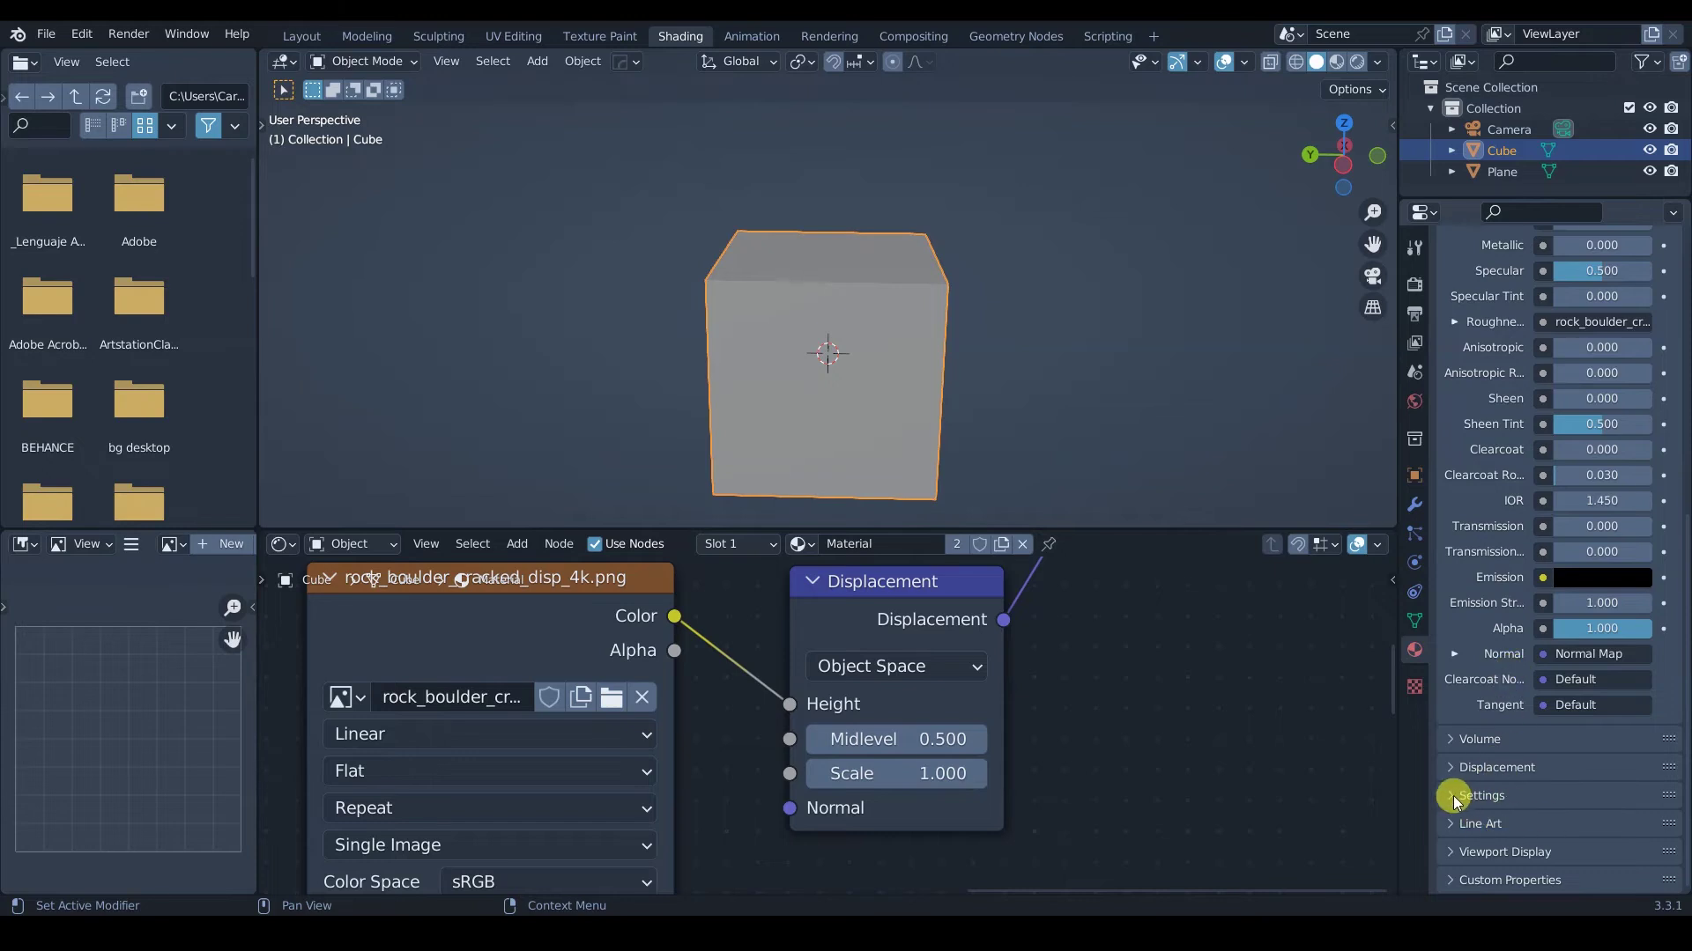
left_click(1501, 797)
scroll(1533, 705, "down", 5)
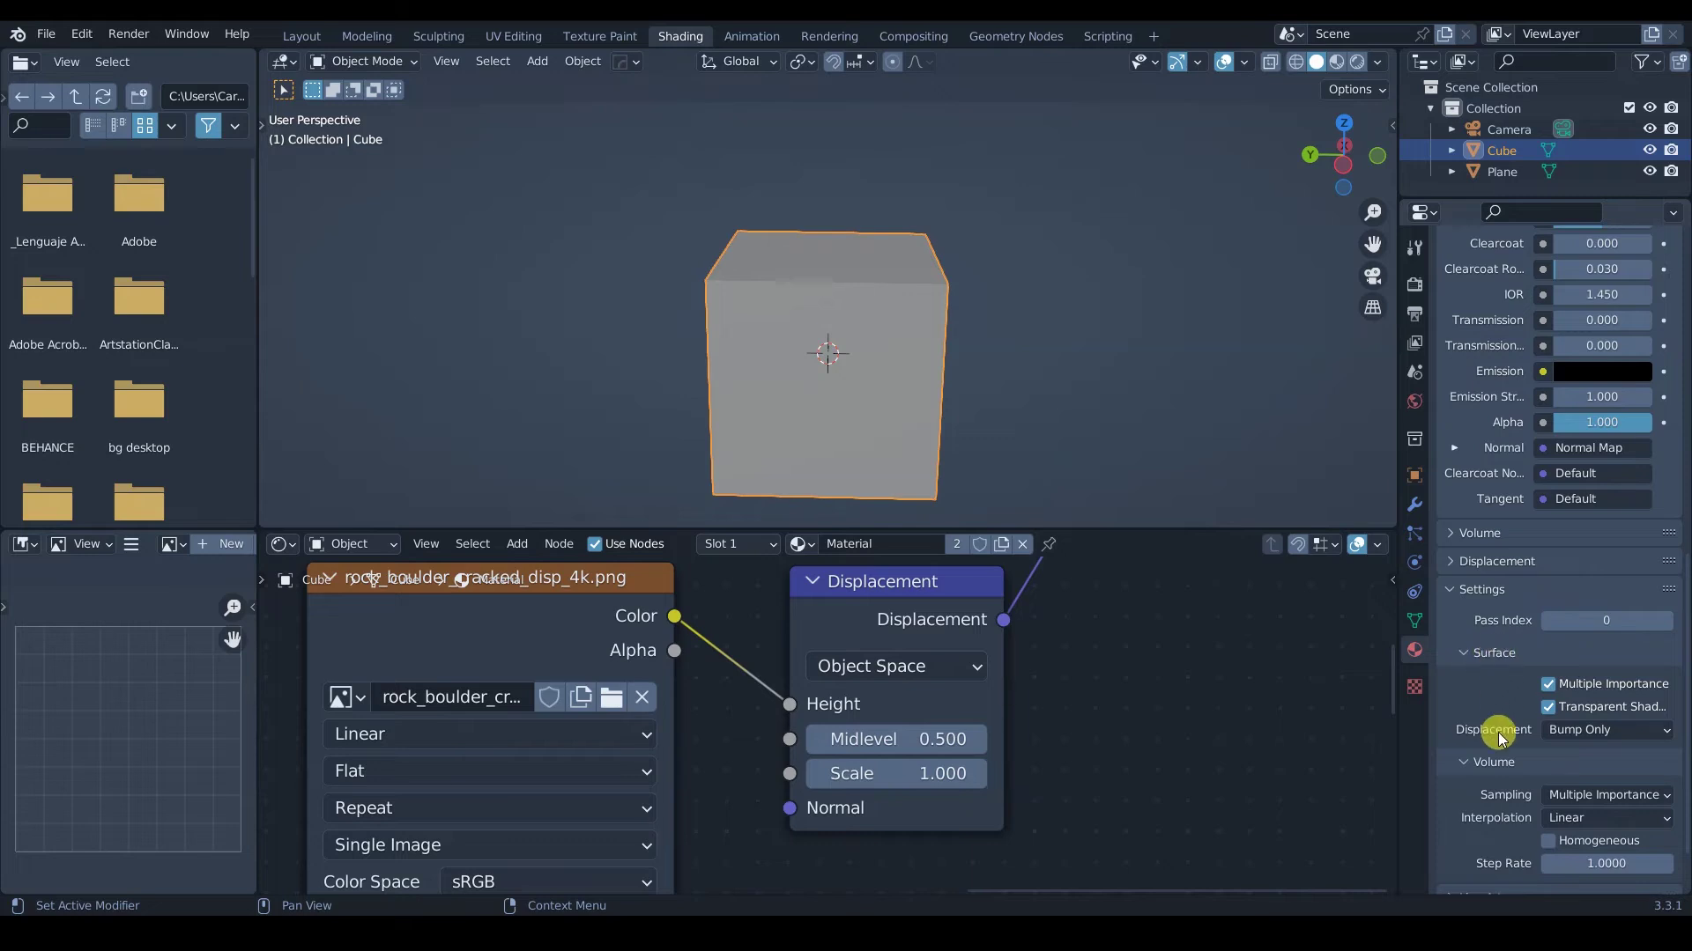
left_click(1465, 653)
left_click(1465, 656)
scroll(1510, 701, "down", 3)
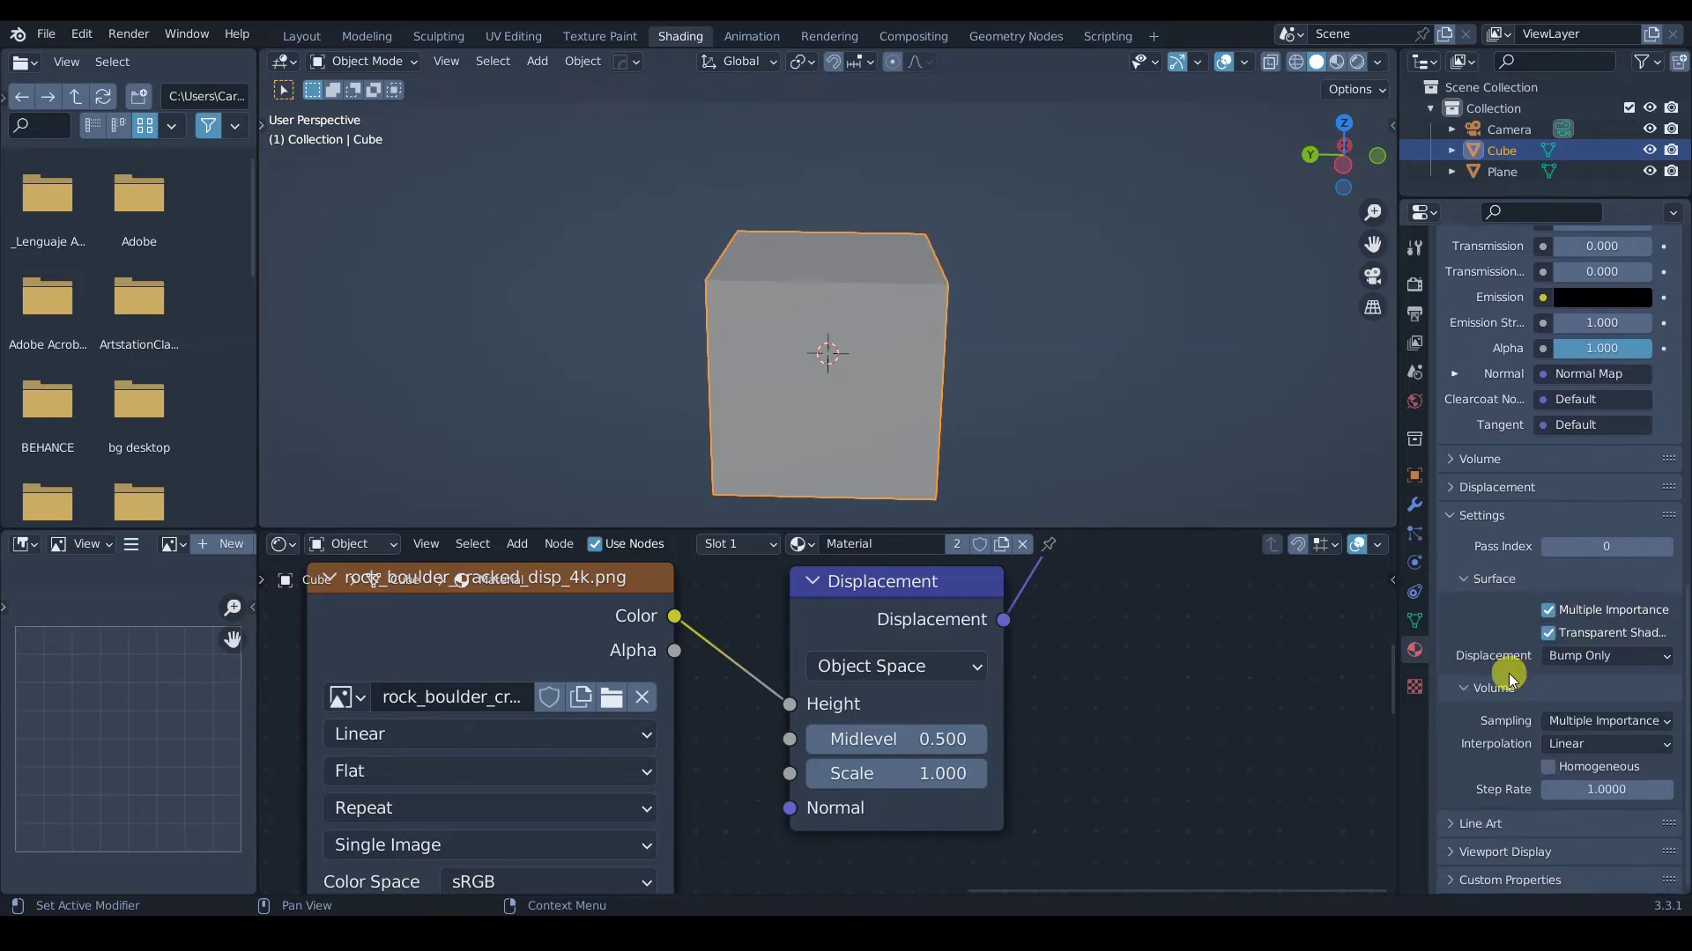
left_click(1598, 659)
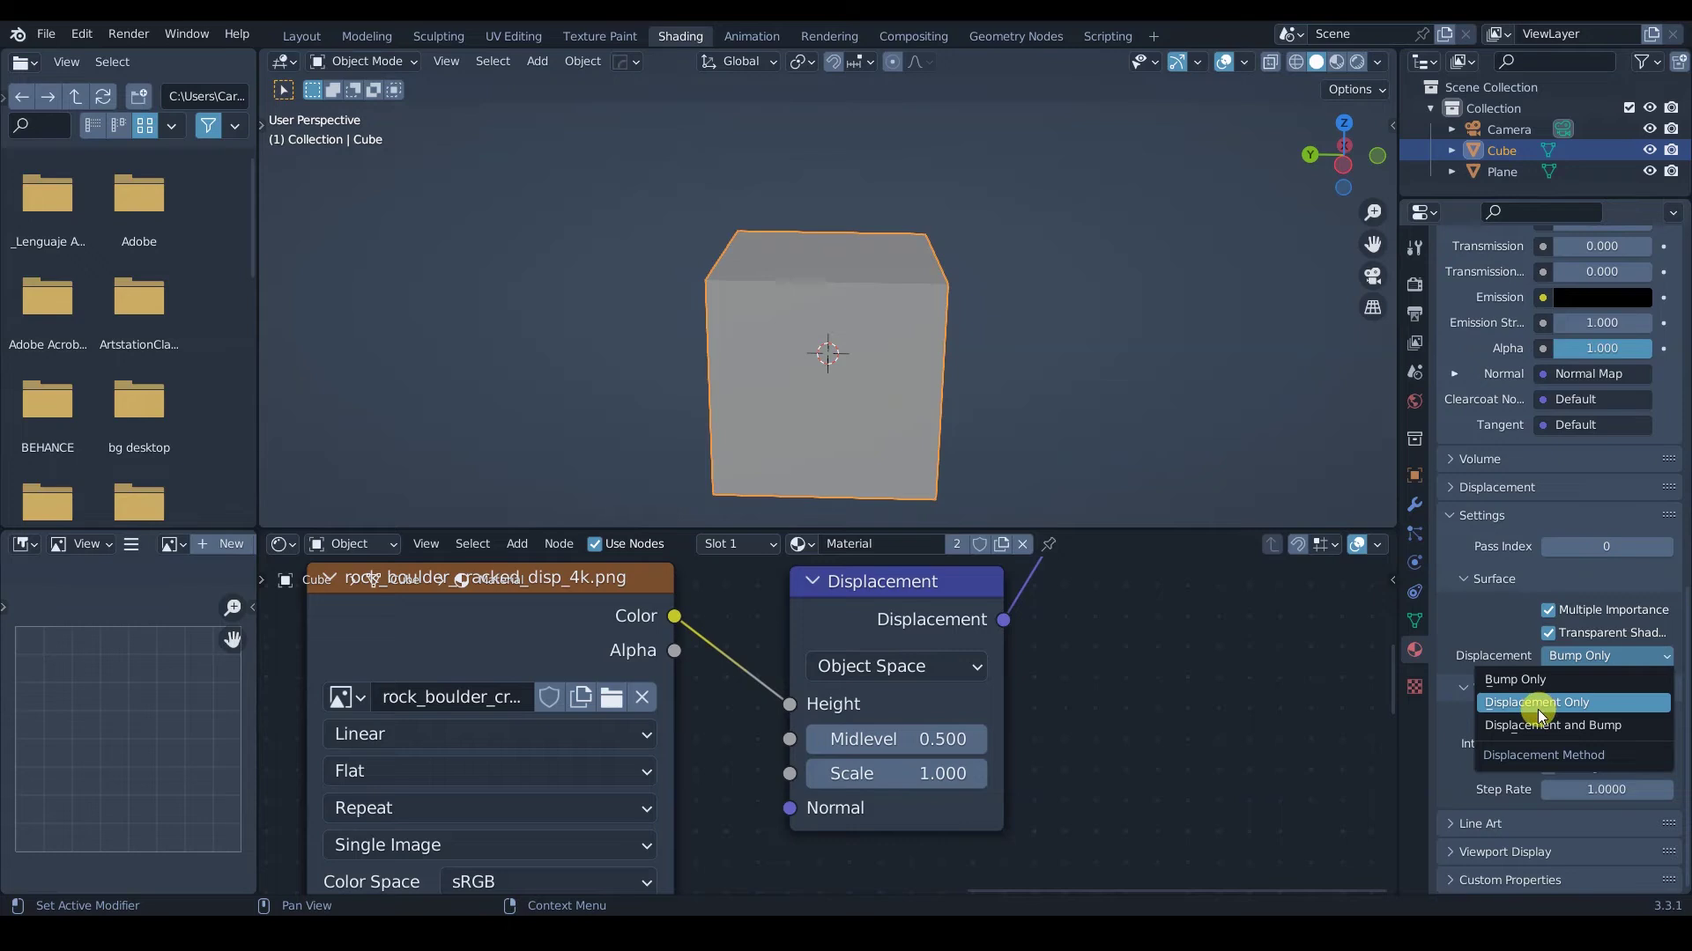
left_click(1557, 704)
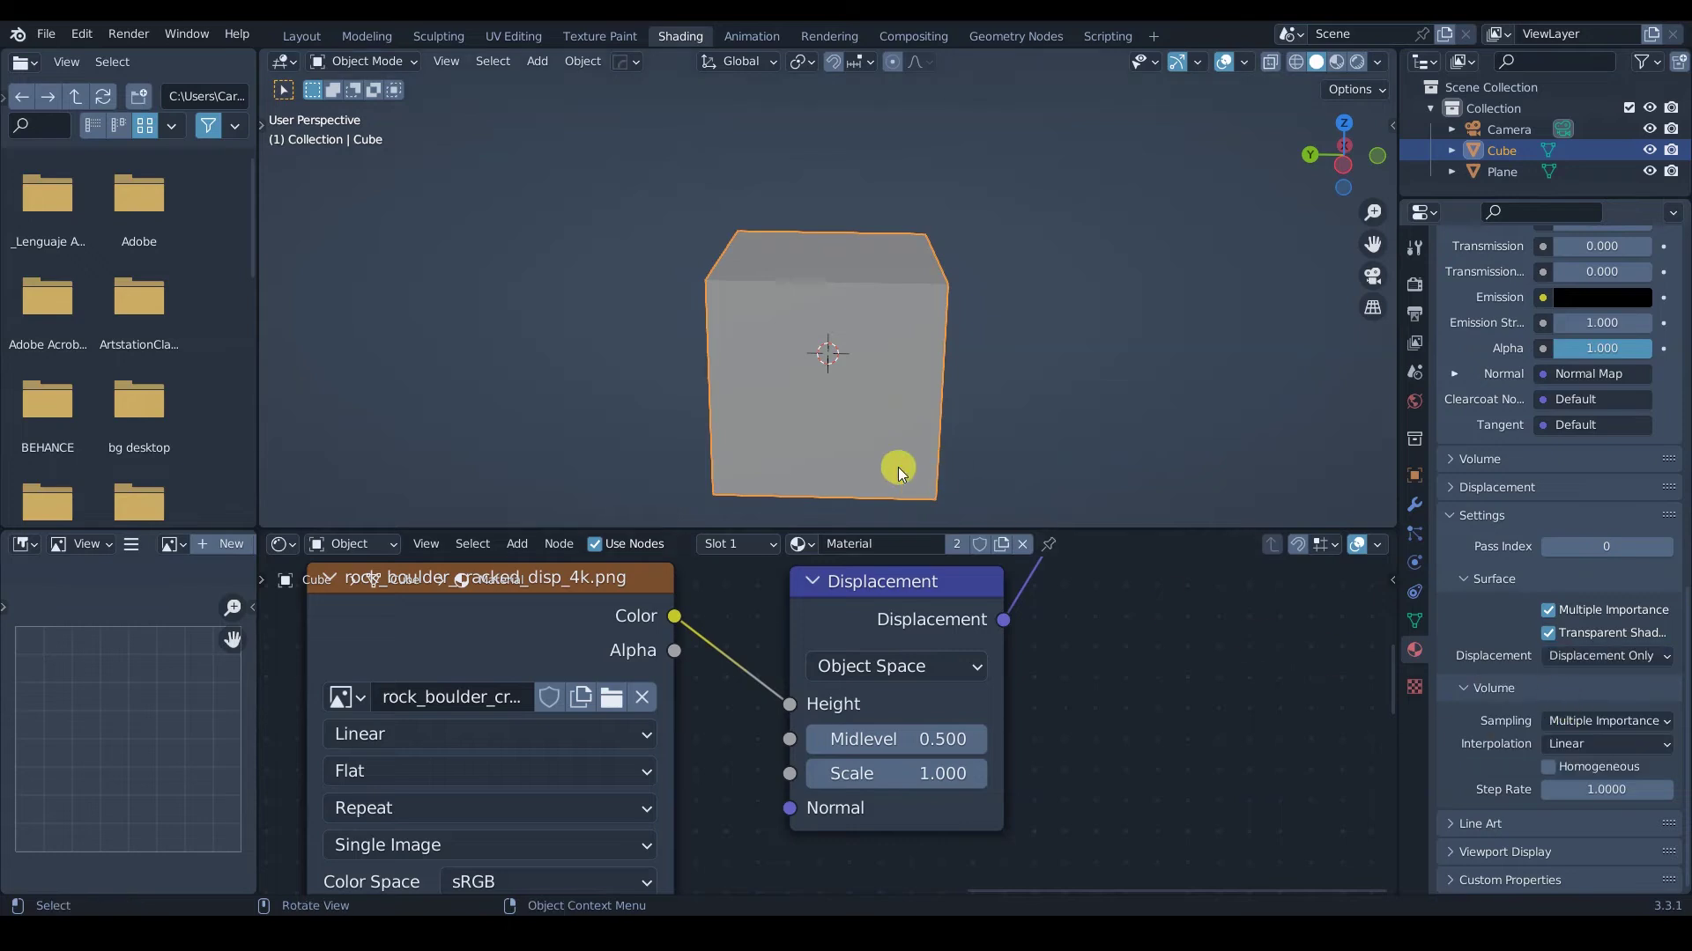
Show the cube in Rendered shading and set the Displacement node's Midlevel to 0.
key("z")
left_click(860, 362)
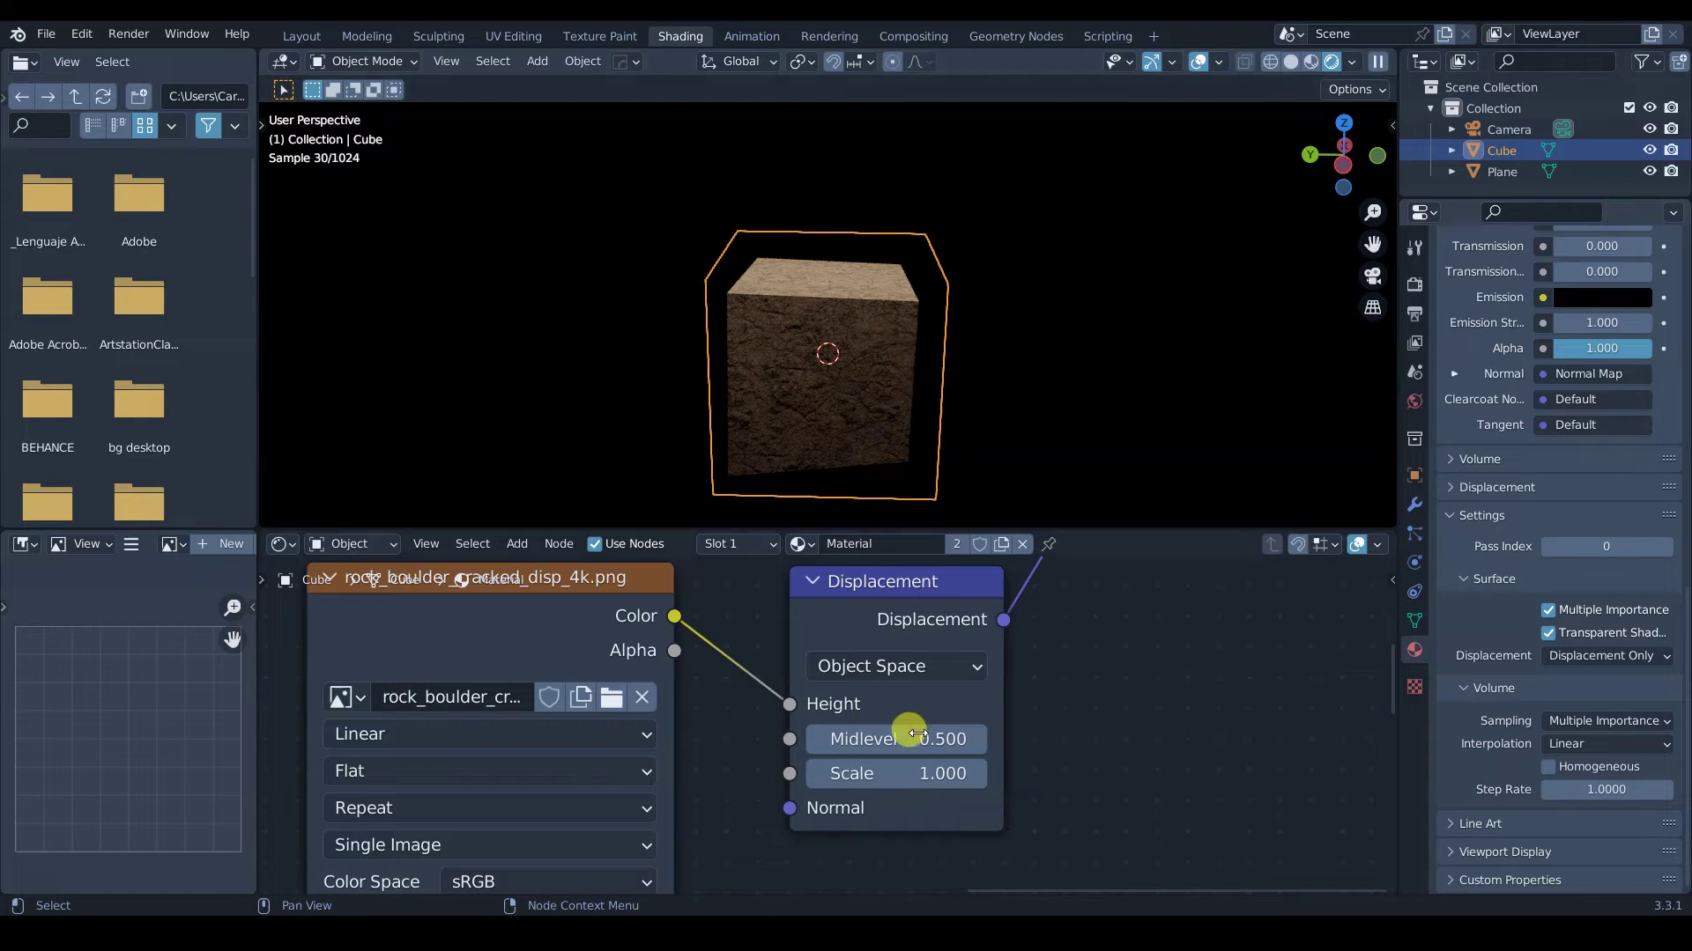
mouse_move(906, 740)
left_mouse_down()
mouse_move(952, 744)
mouse_move(925, 748)
left_mouse_up()
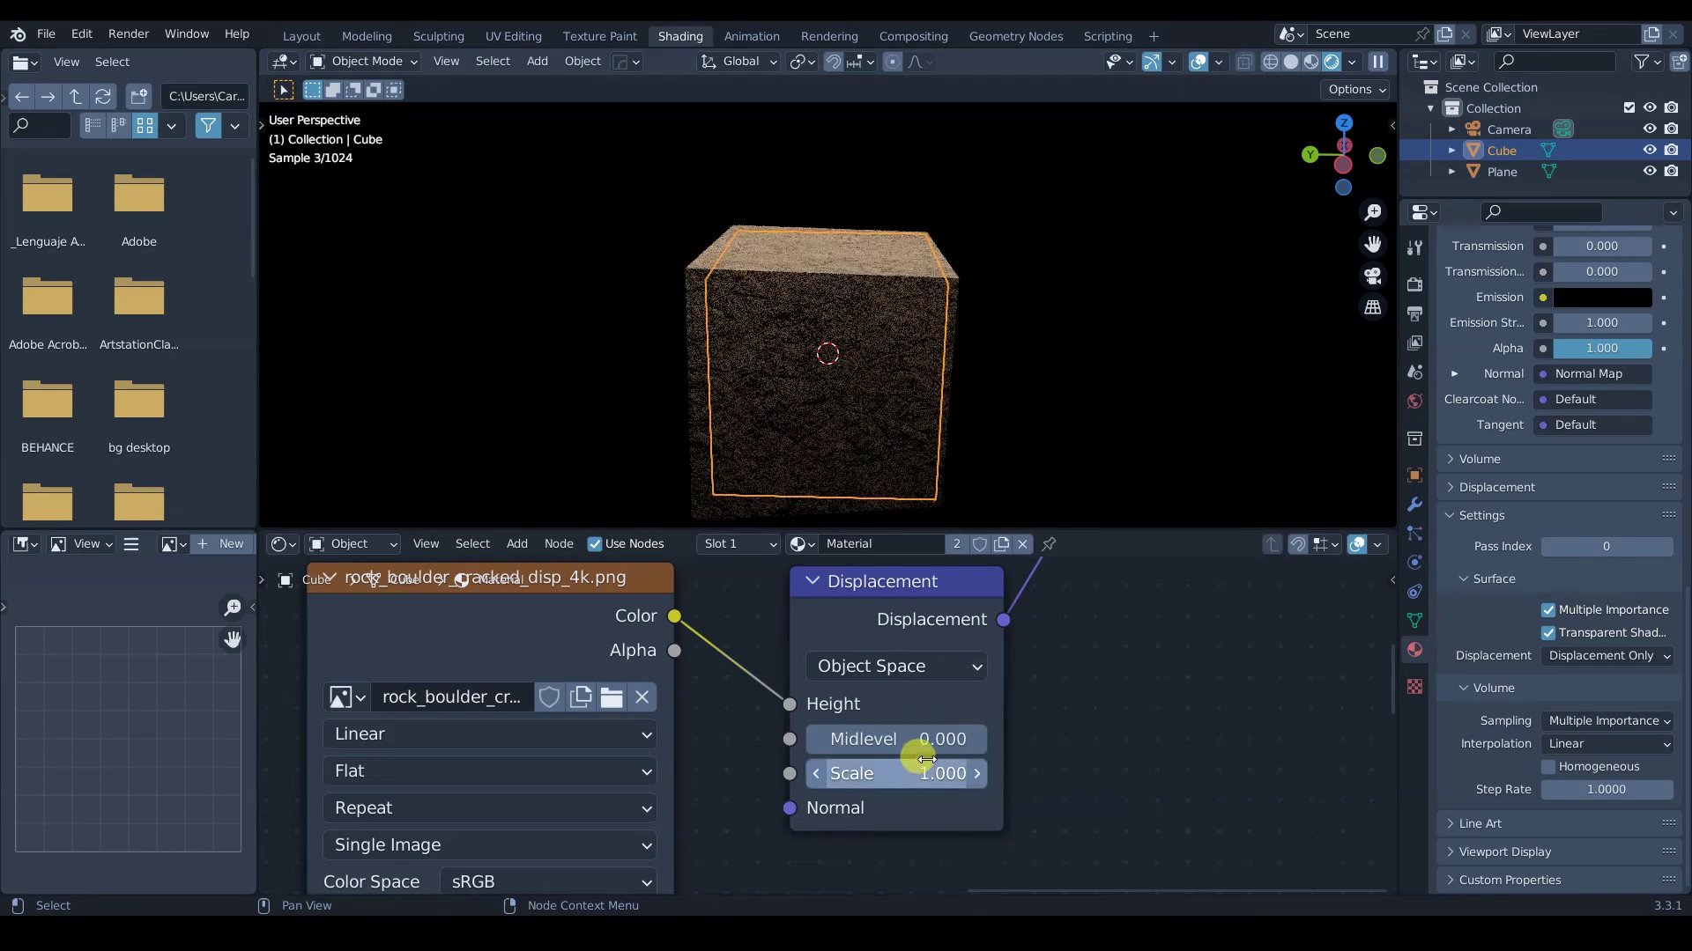
left_click(942, 421)
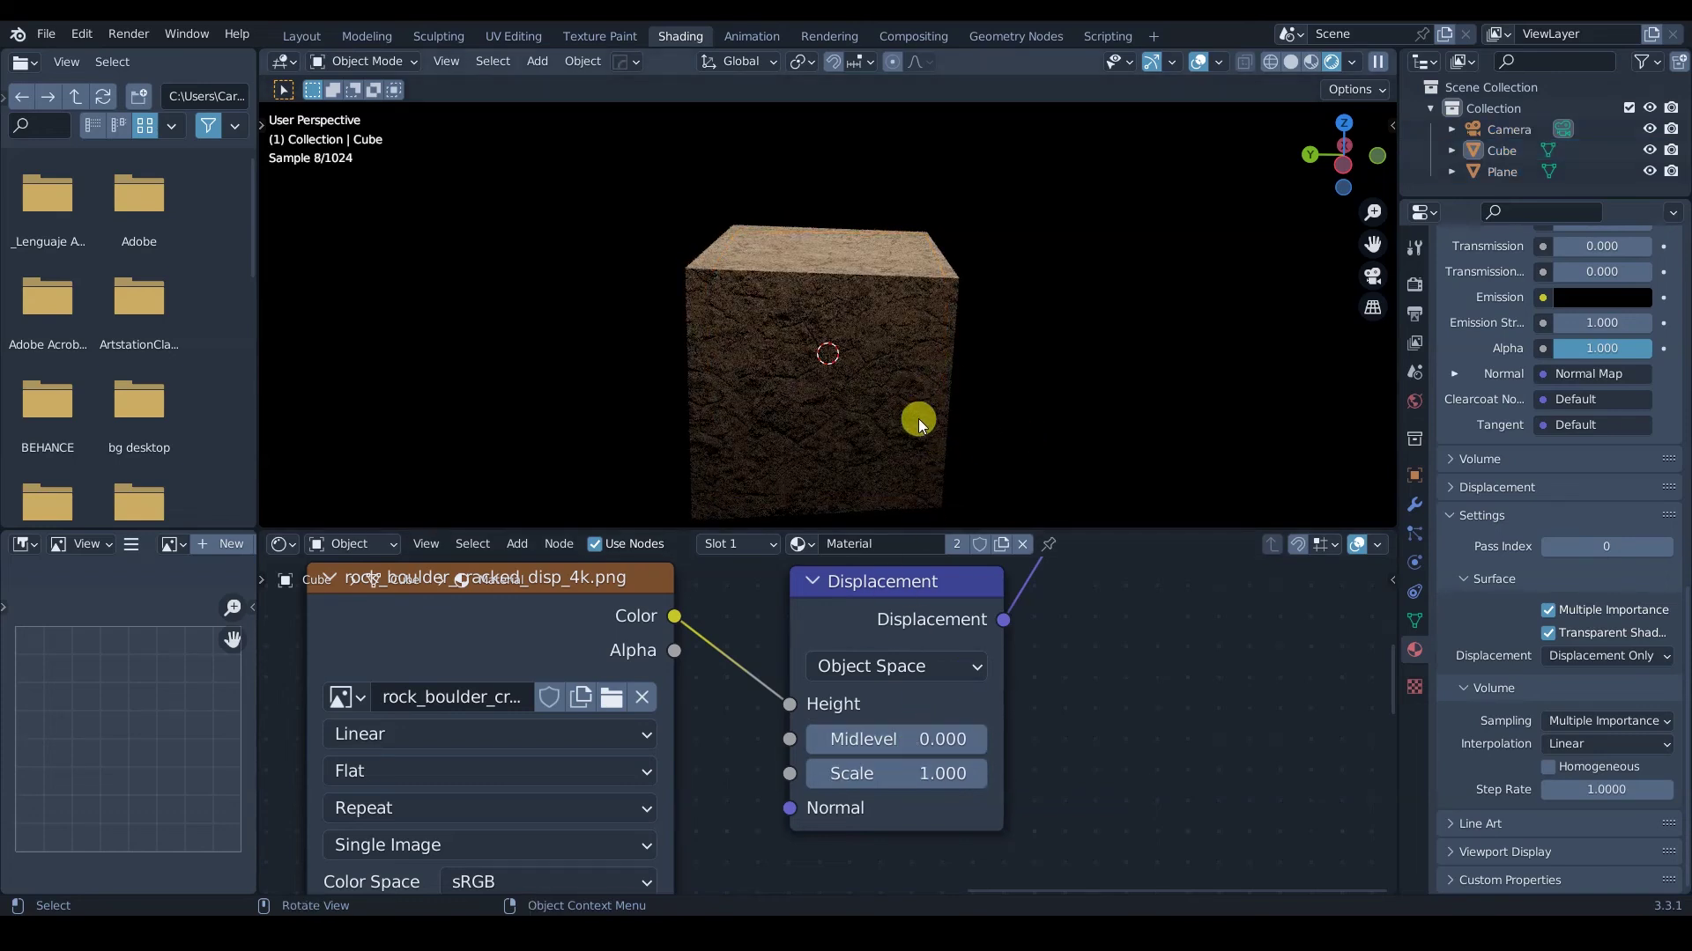
left_click(910, 739)
key("Return")
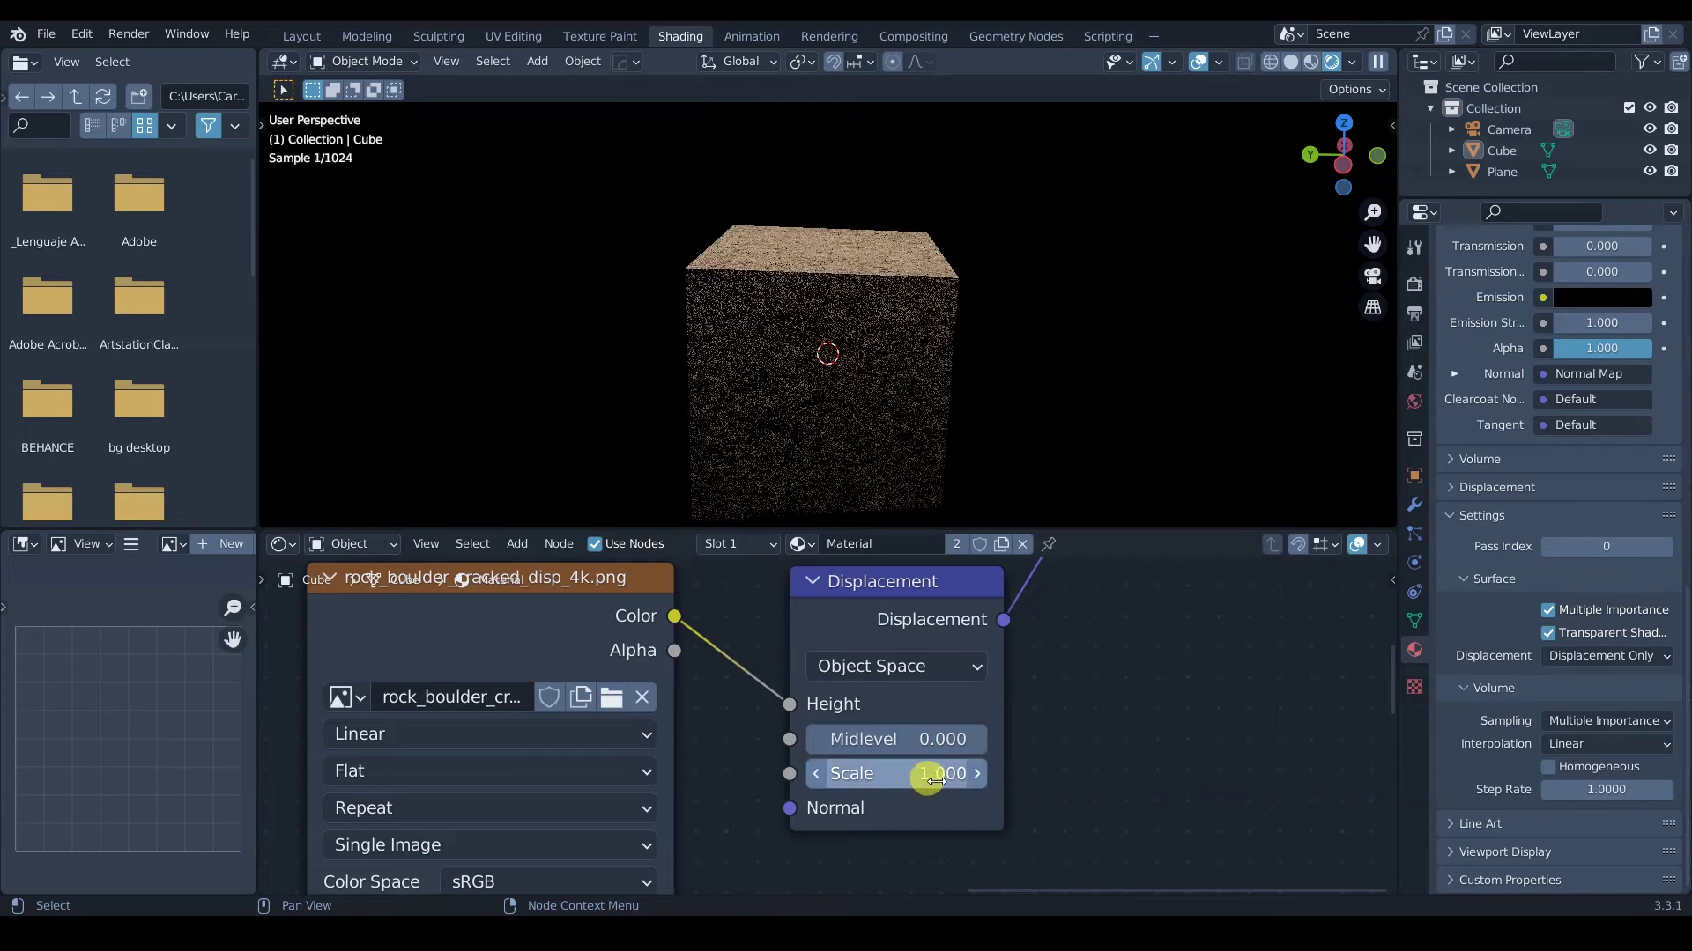
Select the cube and try a Scale of 3 on the Displacement node.
left_click(898, 408)
mouse_move(944, 782)
left_mouse_down()
mouse_move(869, 778)
mouse_move(902, 784)
mouse_move(894, 766)
left_mouse_up()
Switch the viewport to Solid shading and set the Displacement node's Scale to 1.
key("z")
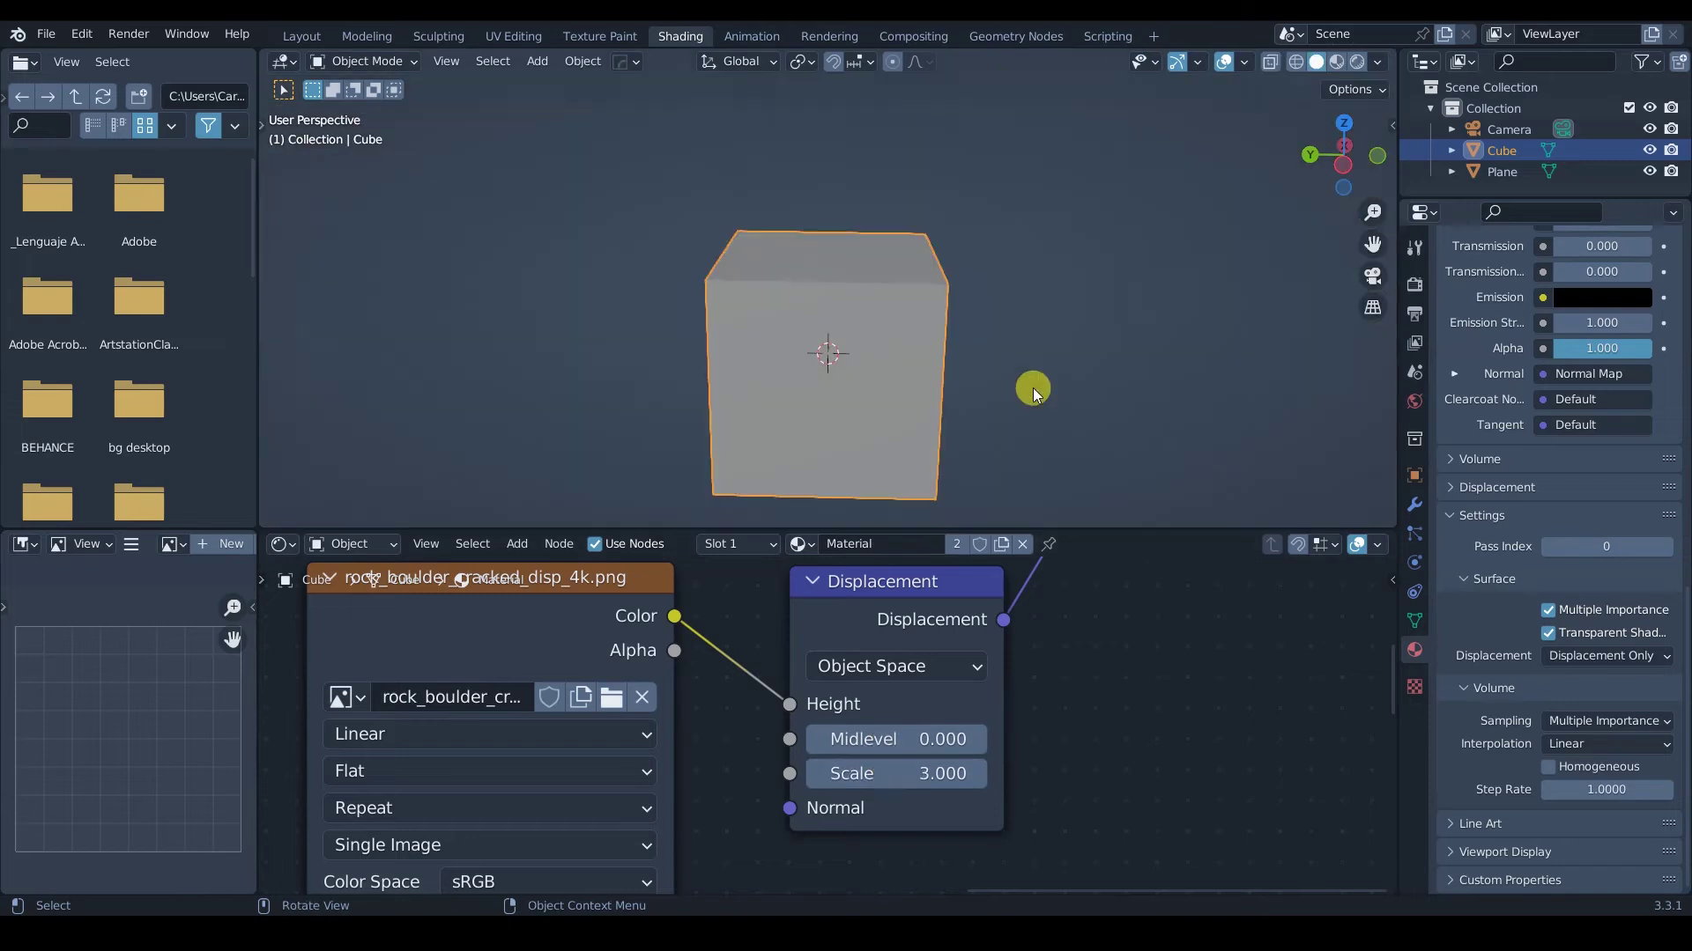
left_click(915, 772)
type("1")
key("Return")
Examine the Displacement node's link to the Material Output and the cube's plain geometry from several angles.
middle_click_drag(991, 312, 953, 335)
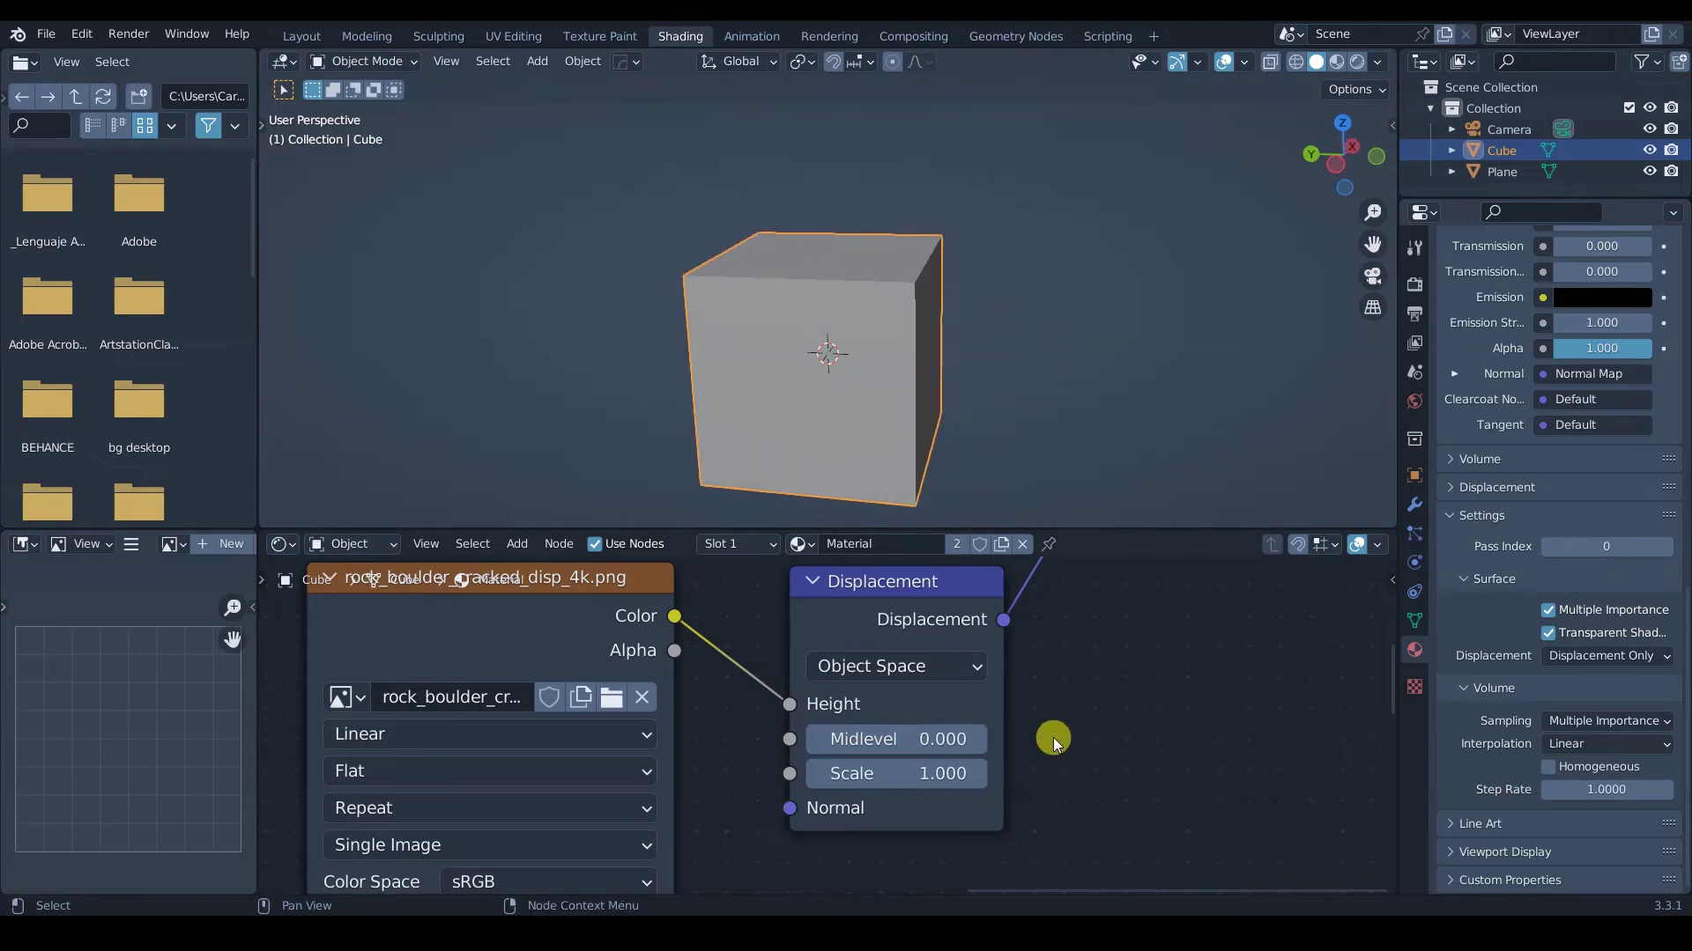
scroll(1057, 680, "down", 2)
middle_click_drag(1075, 670, 1038, 749)
scroll(1033, 744, "down", 3)
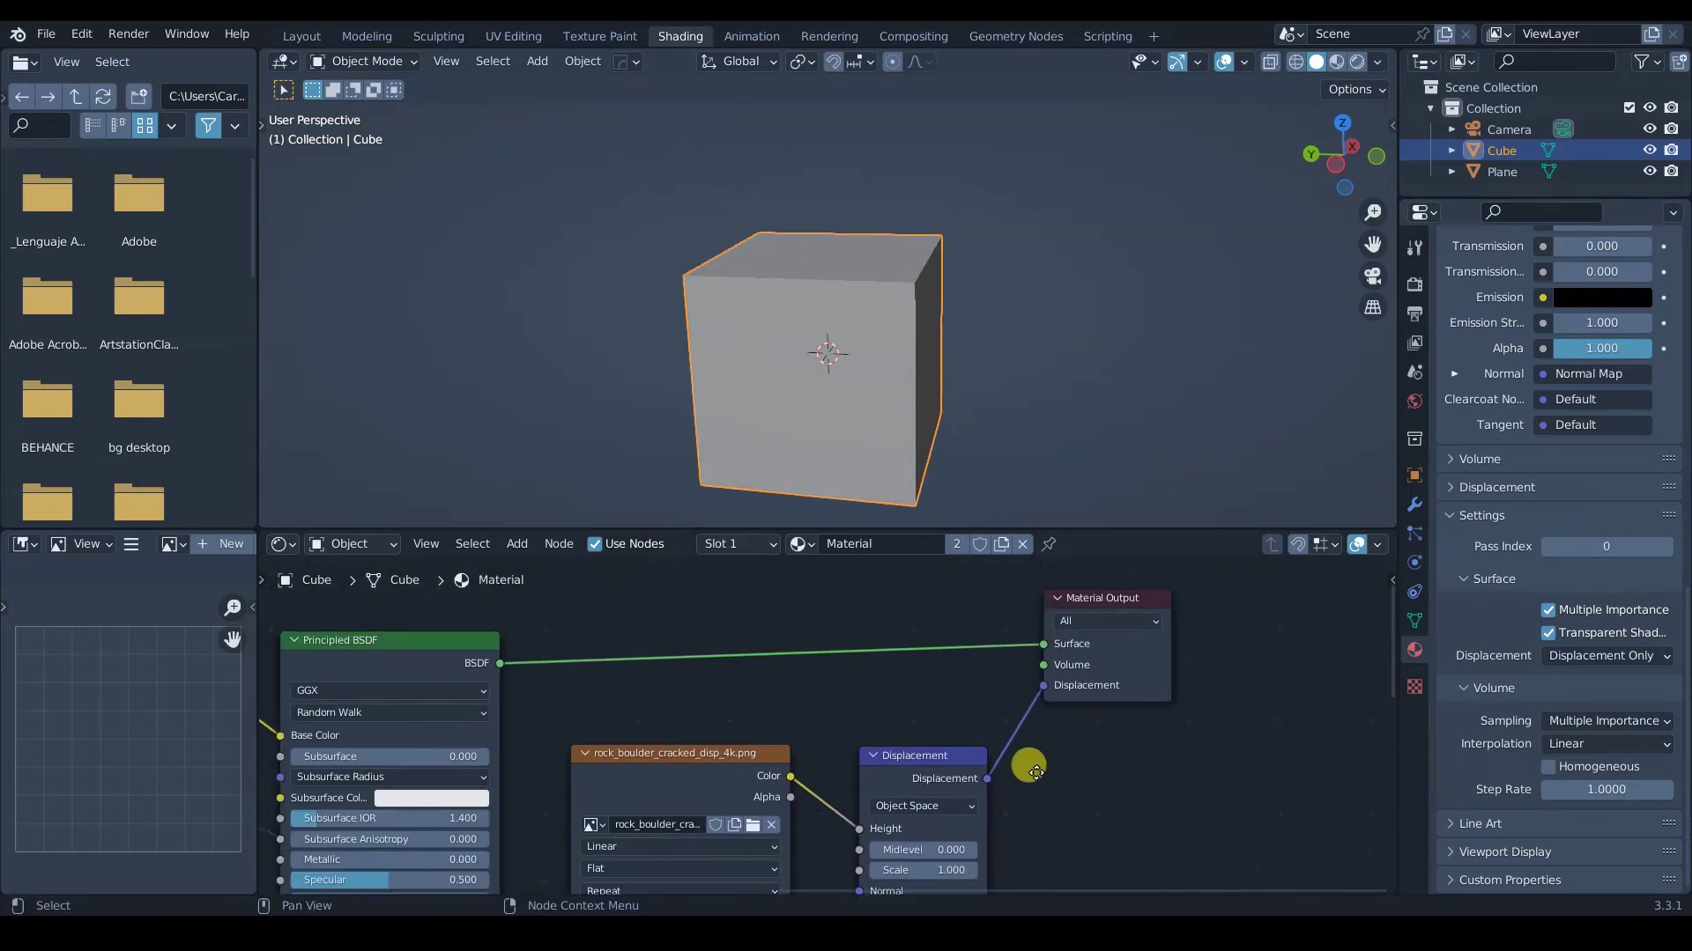
middle_click_drag(901, 414, 885, 379)
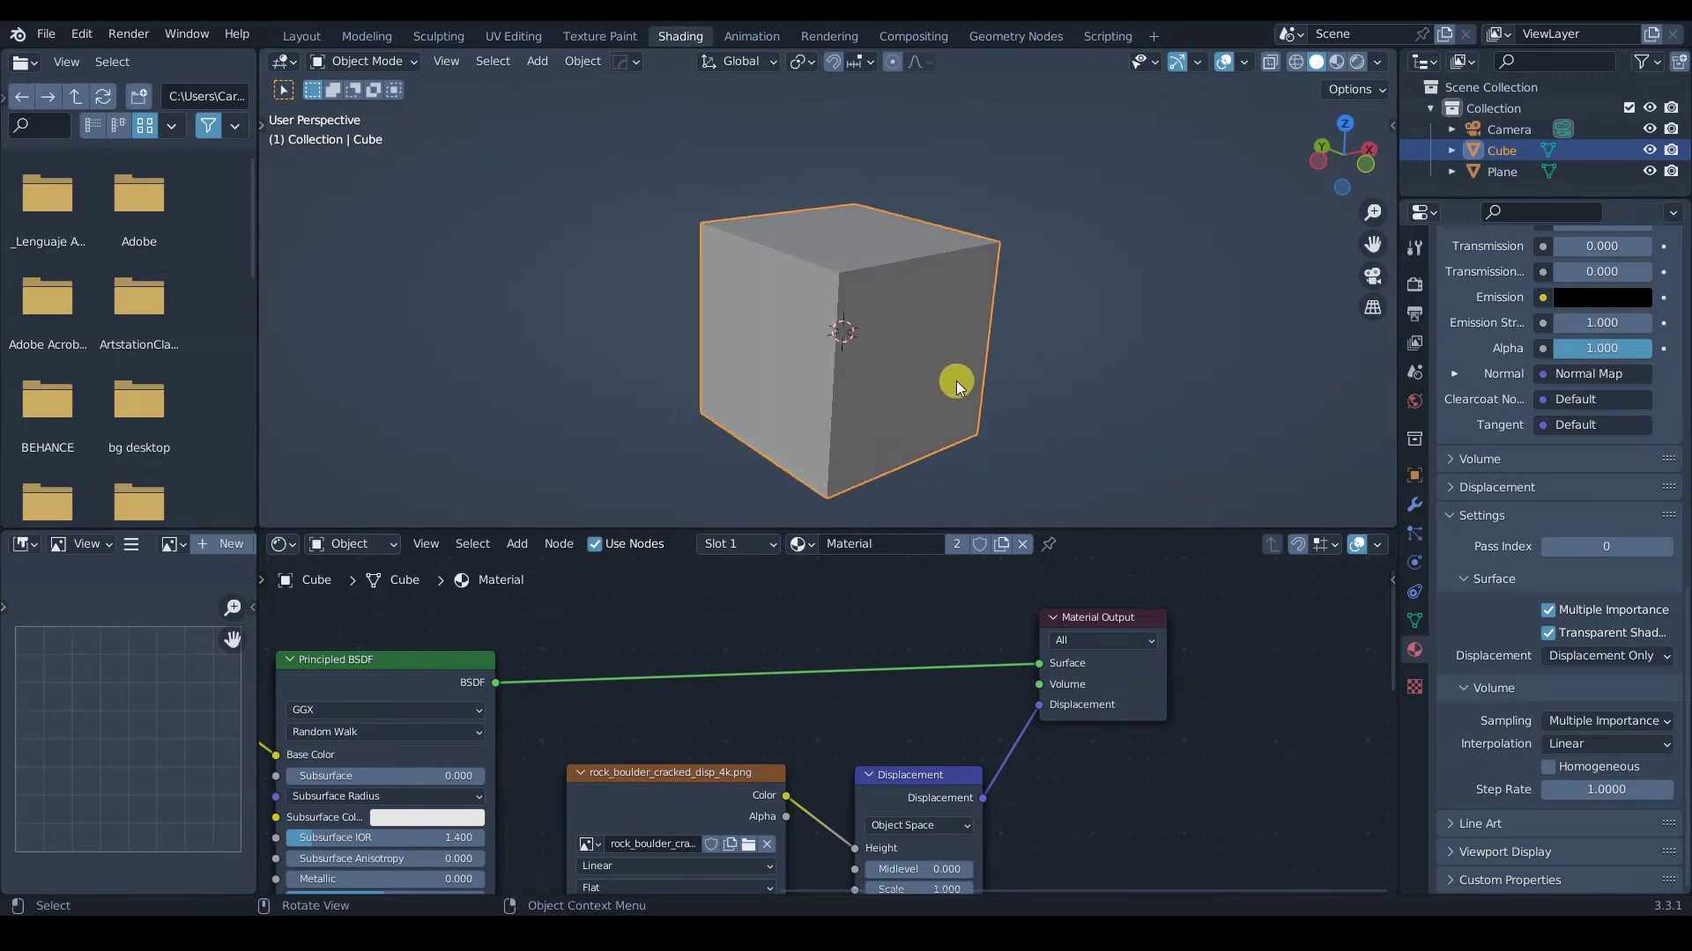
middle_click_drag(977, 352, 918, 347)
middle_click_drag(921, 414, 853, 322)
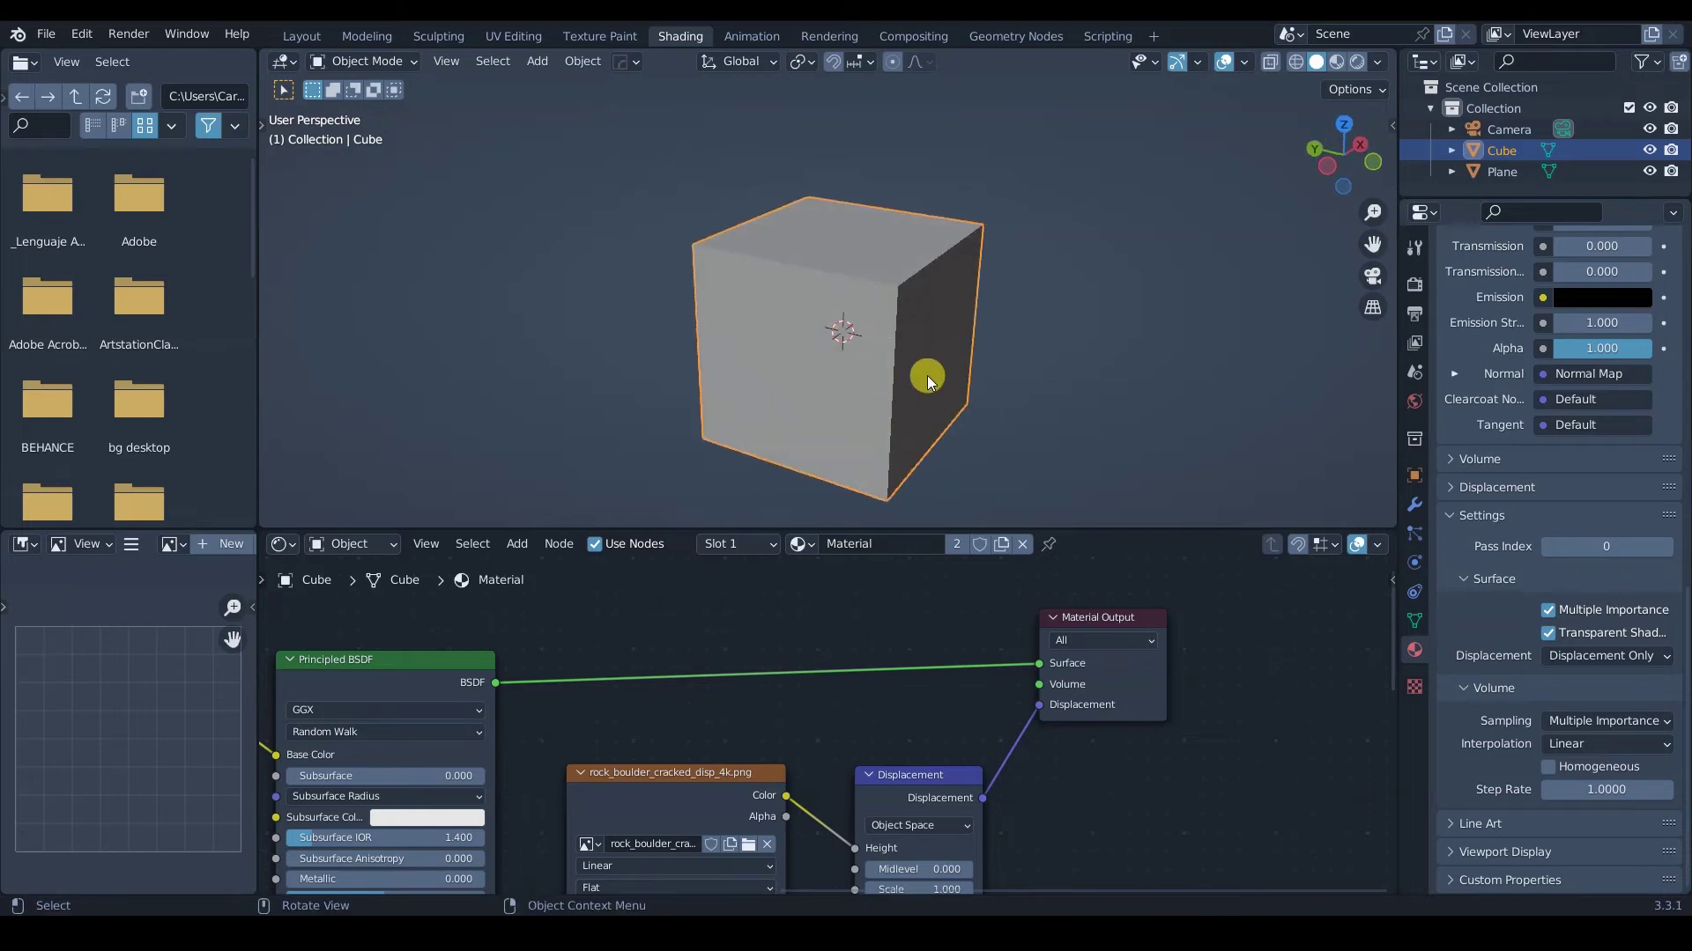
middle_click_drag(925, 379, 871, 318)
Subdivide the whole cube mesh in Edit Mode repeatedly until it is very dense, and return to Object Mode.
key("Tab")
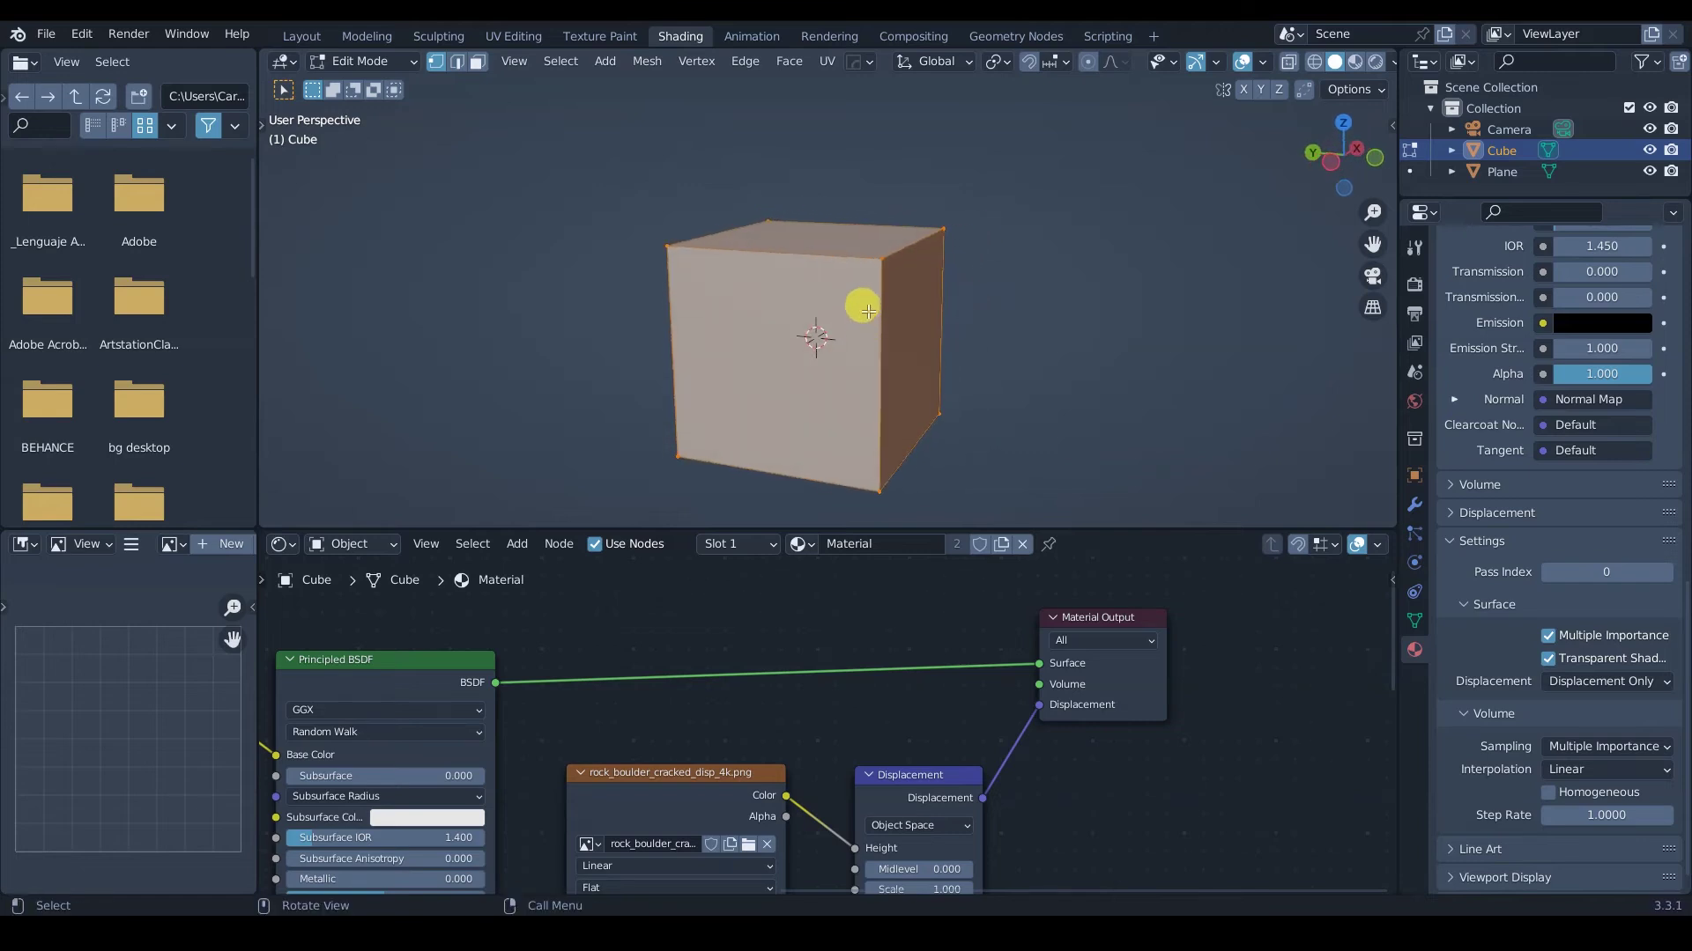
middle_click_drag(744, 280, 766, 317)
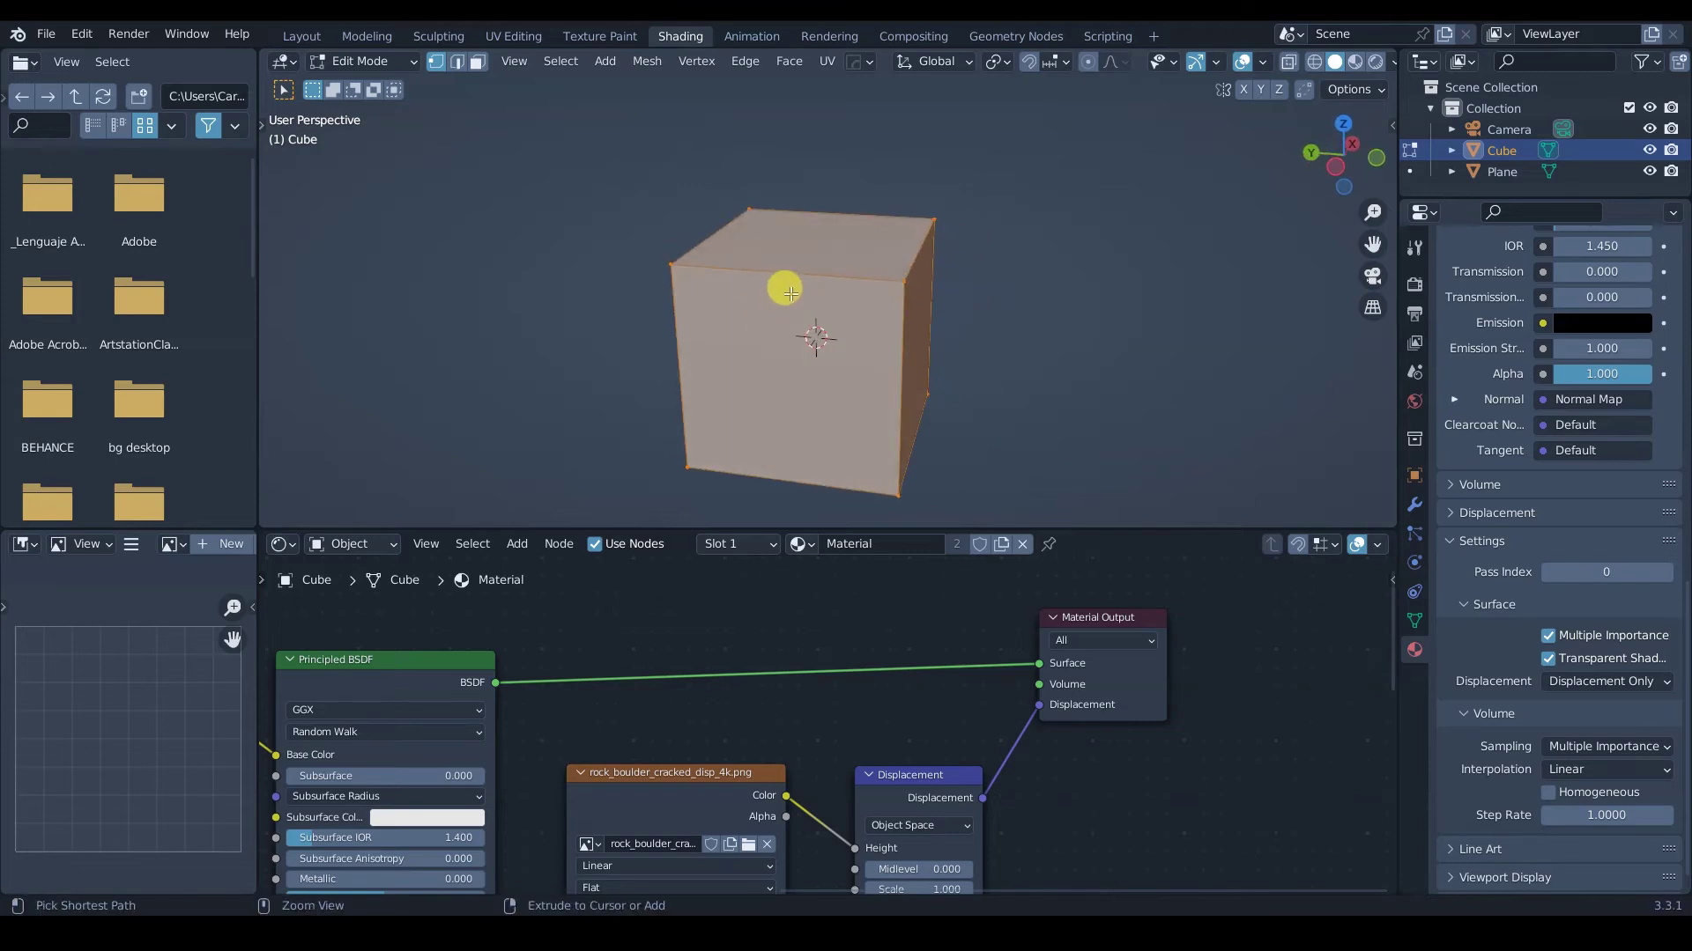
right_click(742, 278)
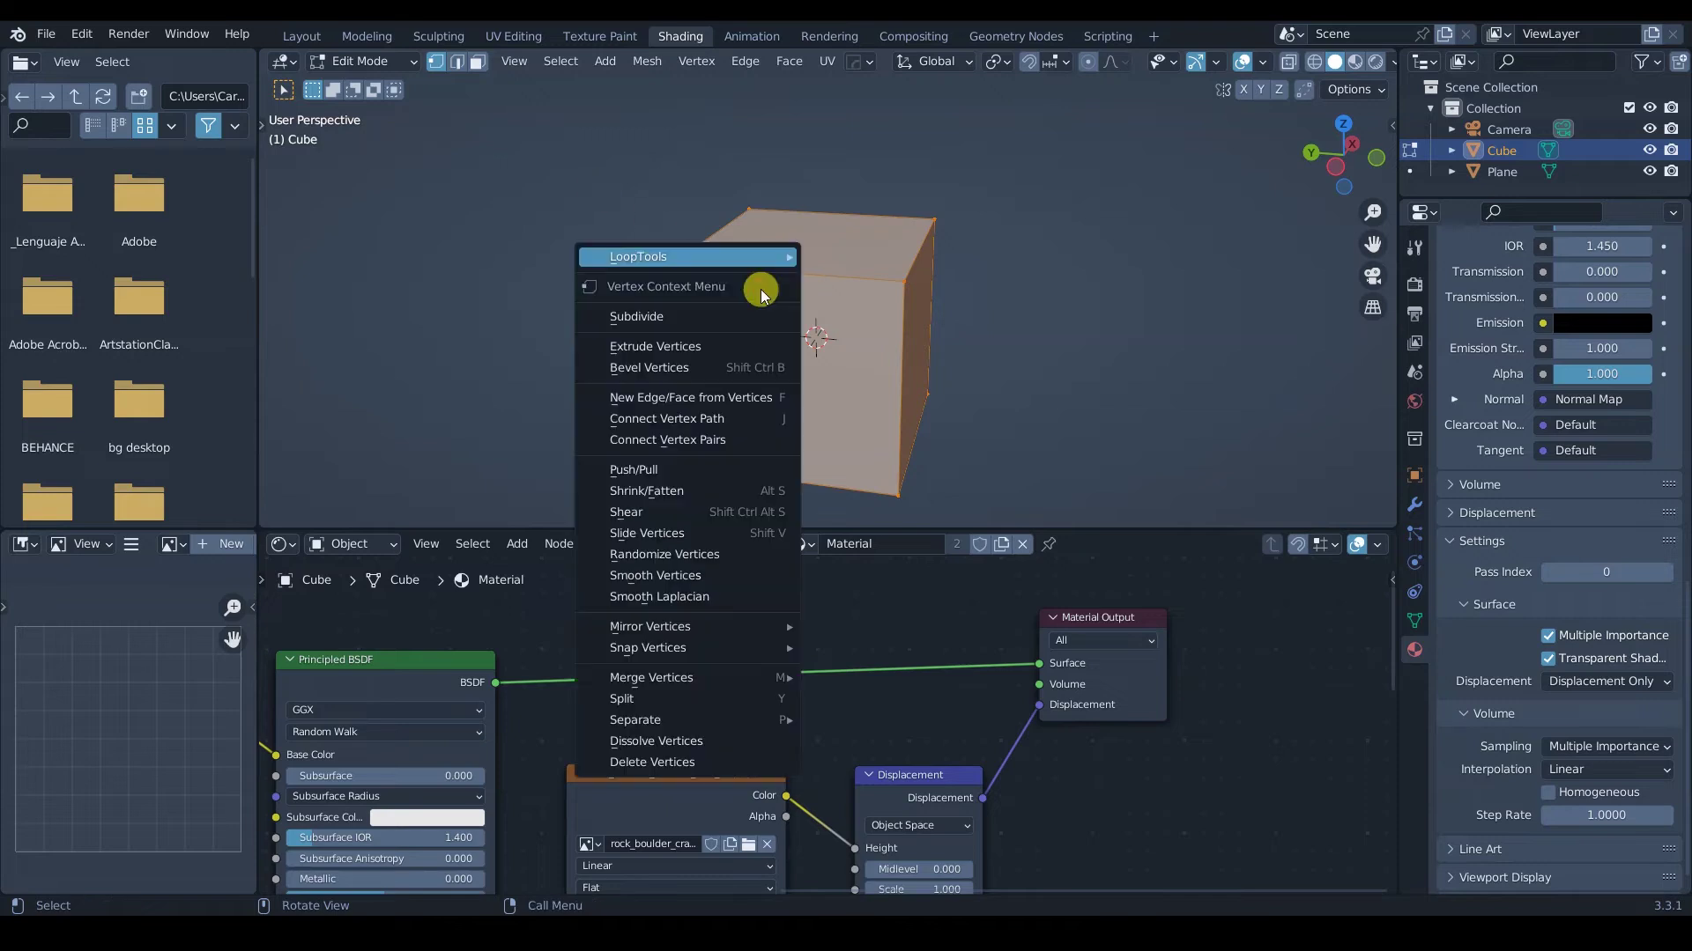
left_click(684, 316)
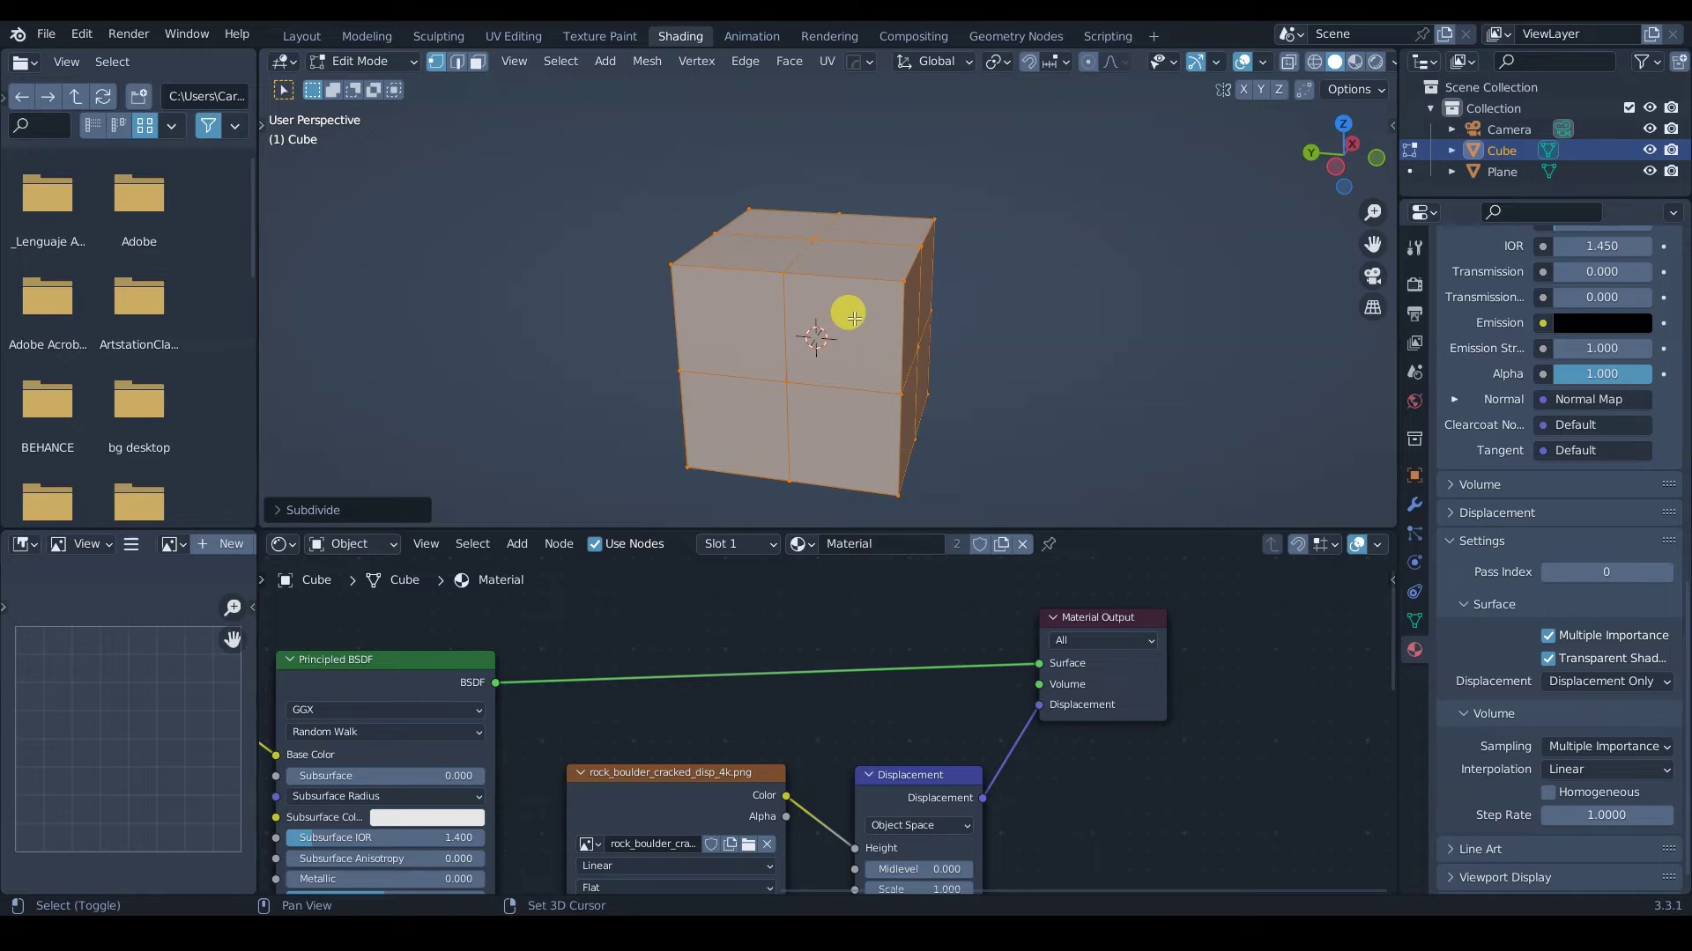
key("shift+r")
key("shift+r")
key("shift+r")
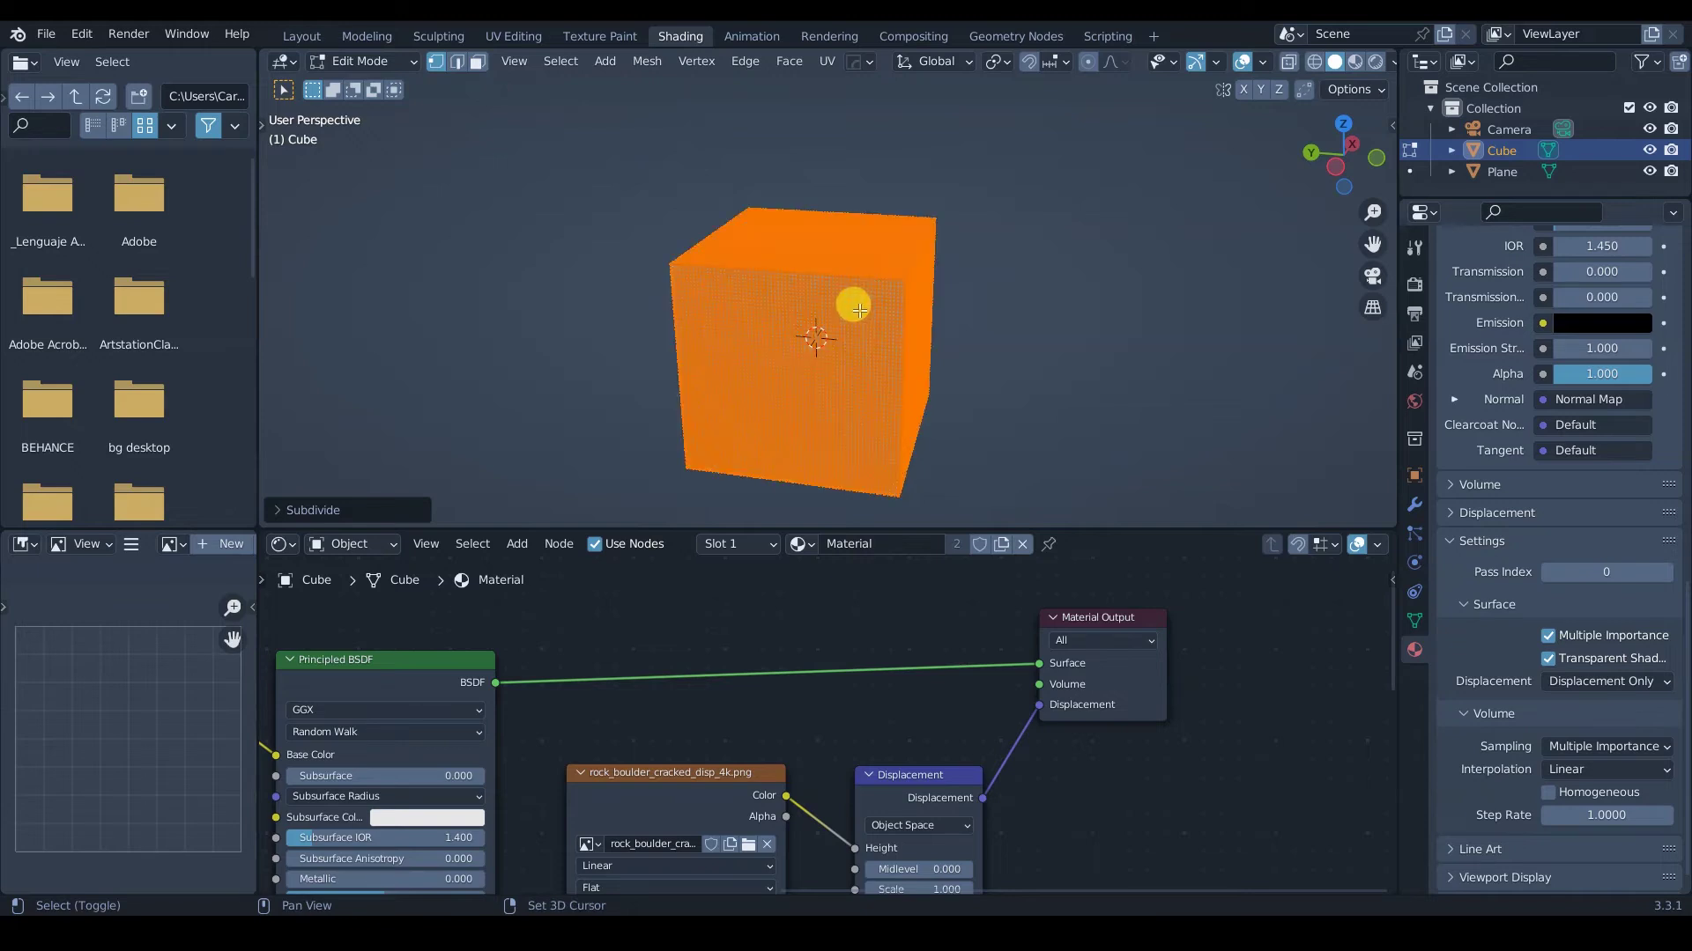
middle_click_drag(823, 309, 801, 340)
key("Tab")
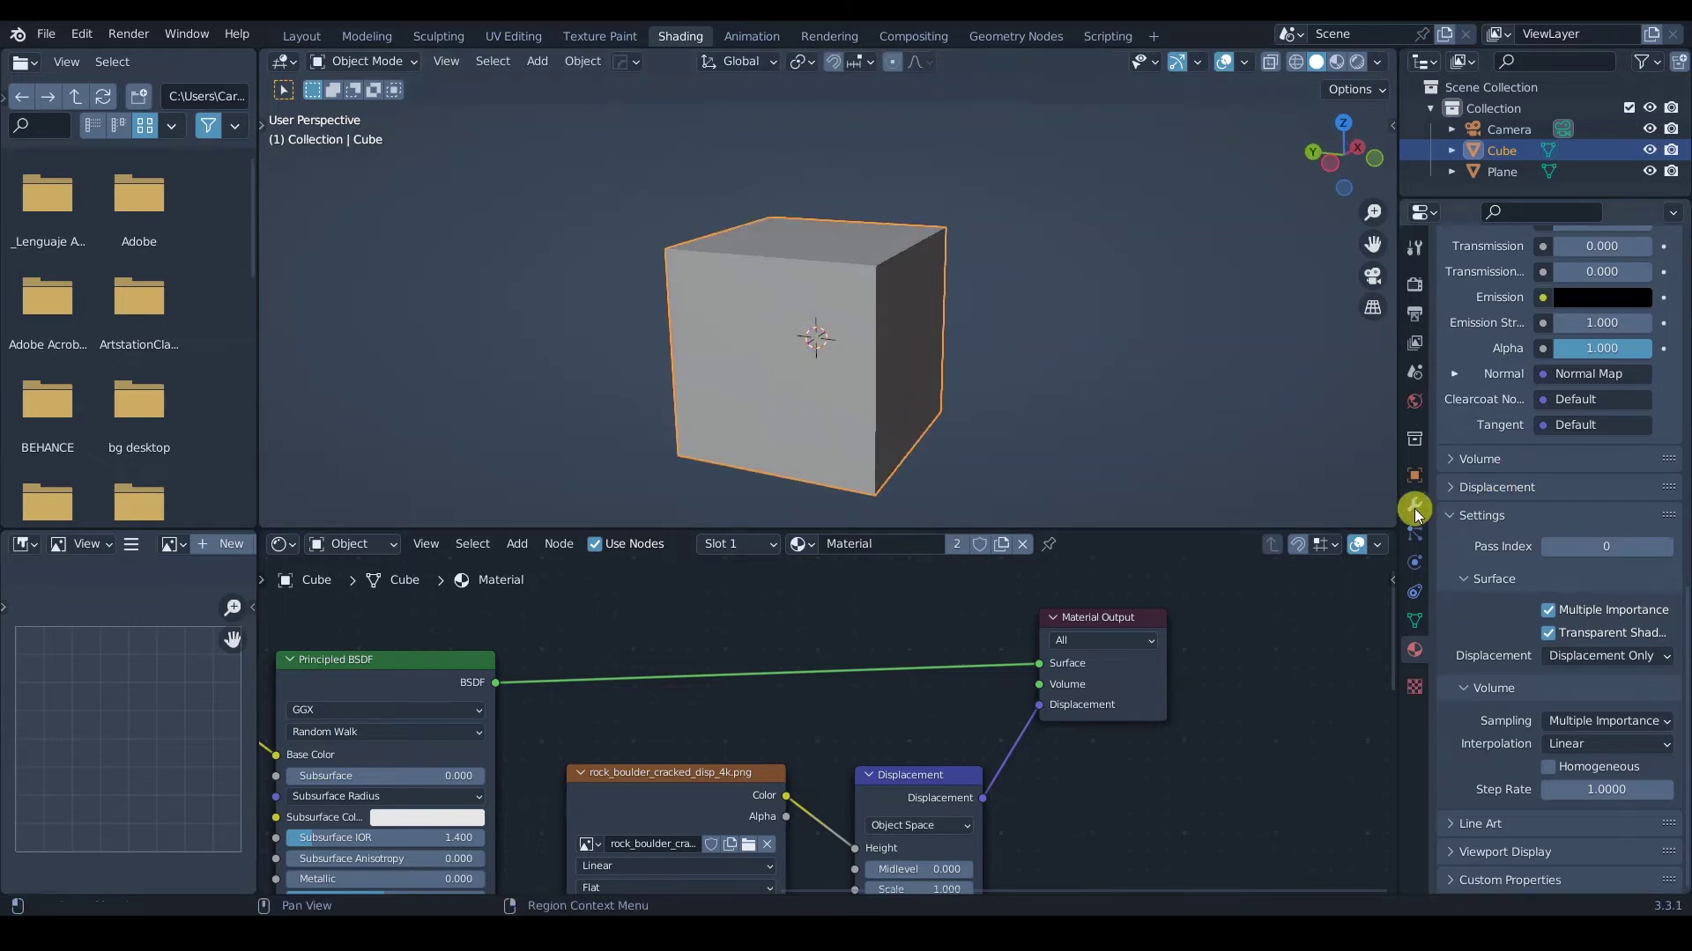
Show the subdivided cube in Rendered shading and clear the selection to view its displacement.
key("z")
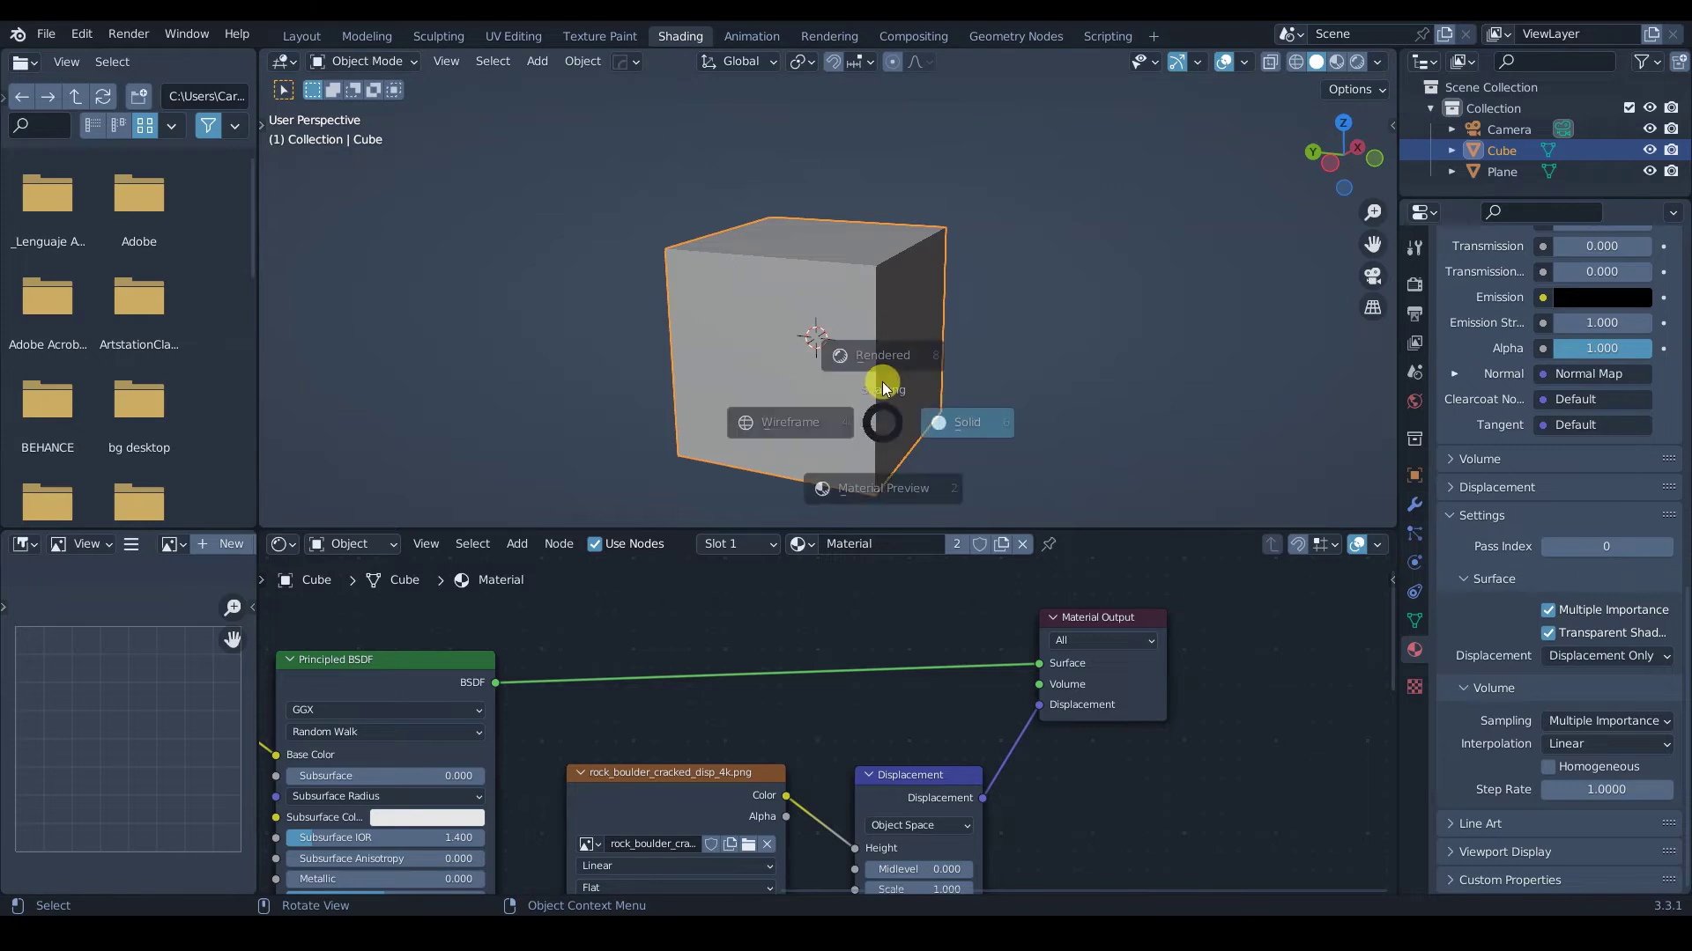
left_click(901, 294)
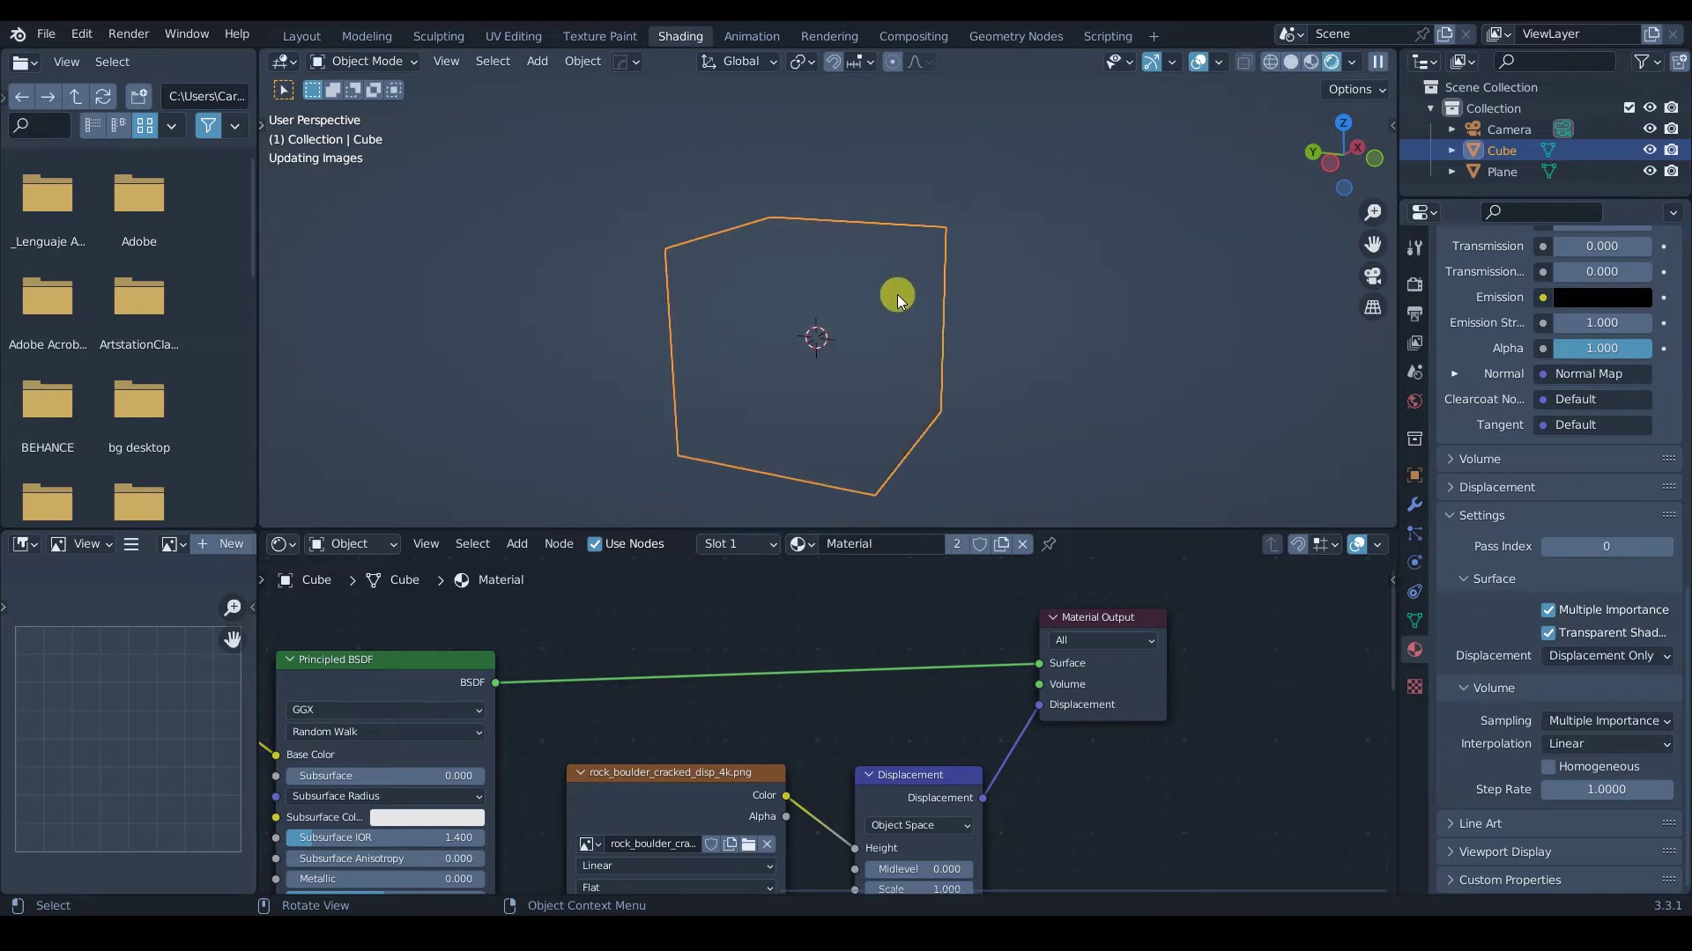
key("alt+a")
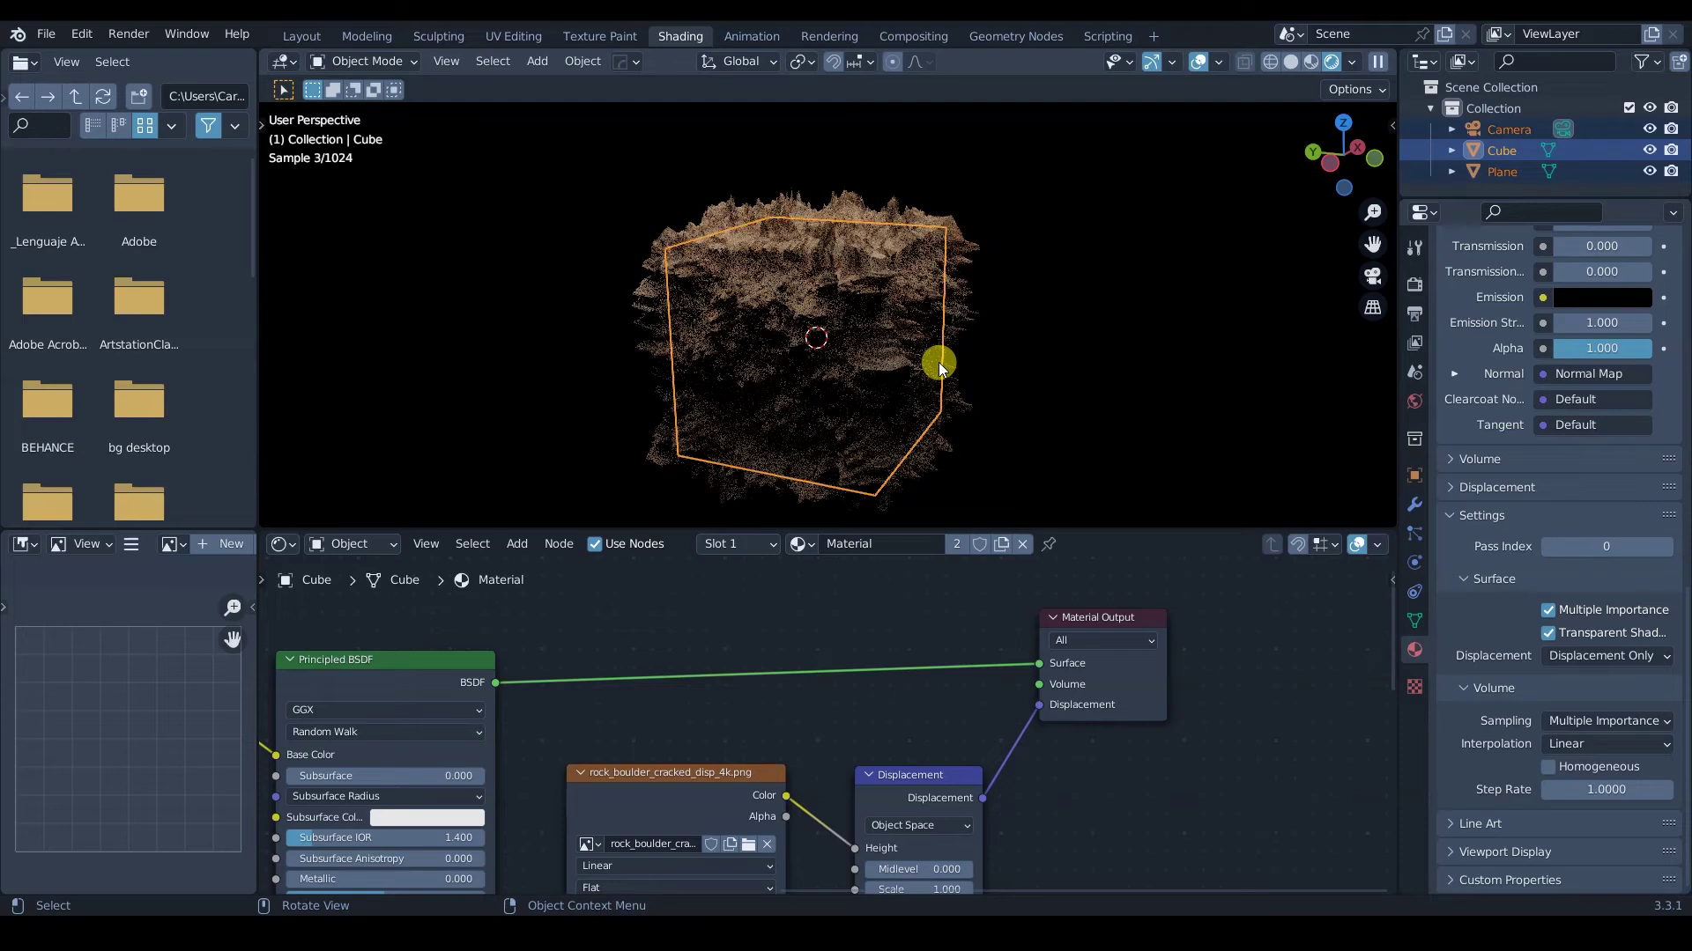
left_click(891, 354)
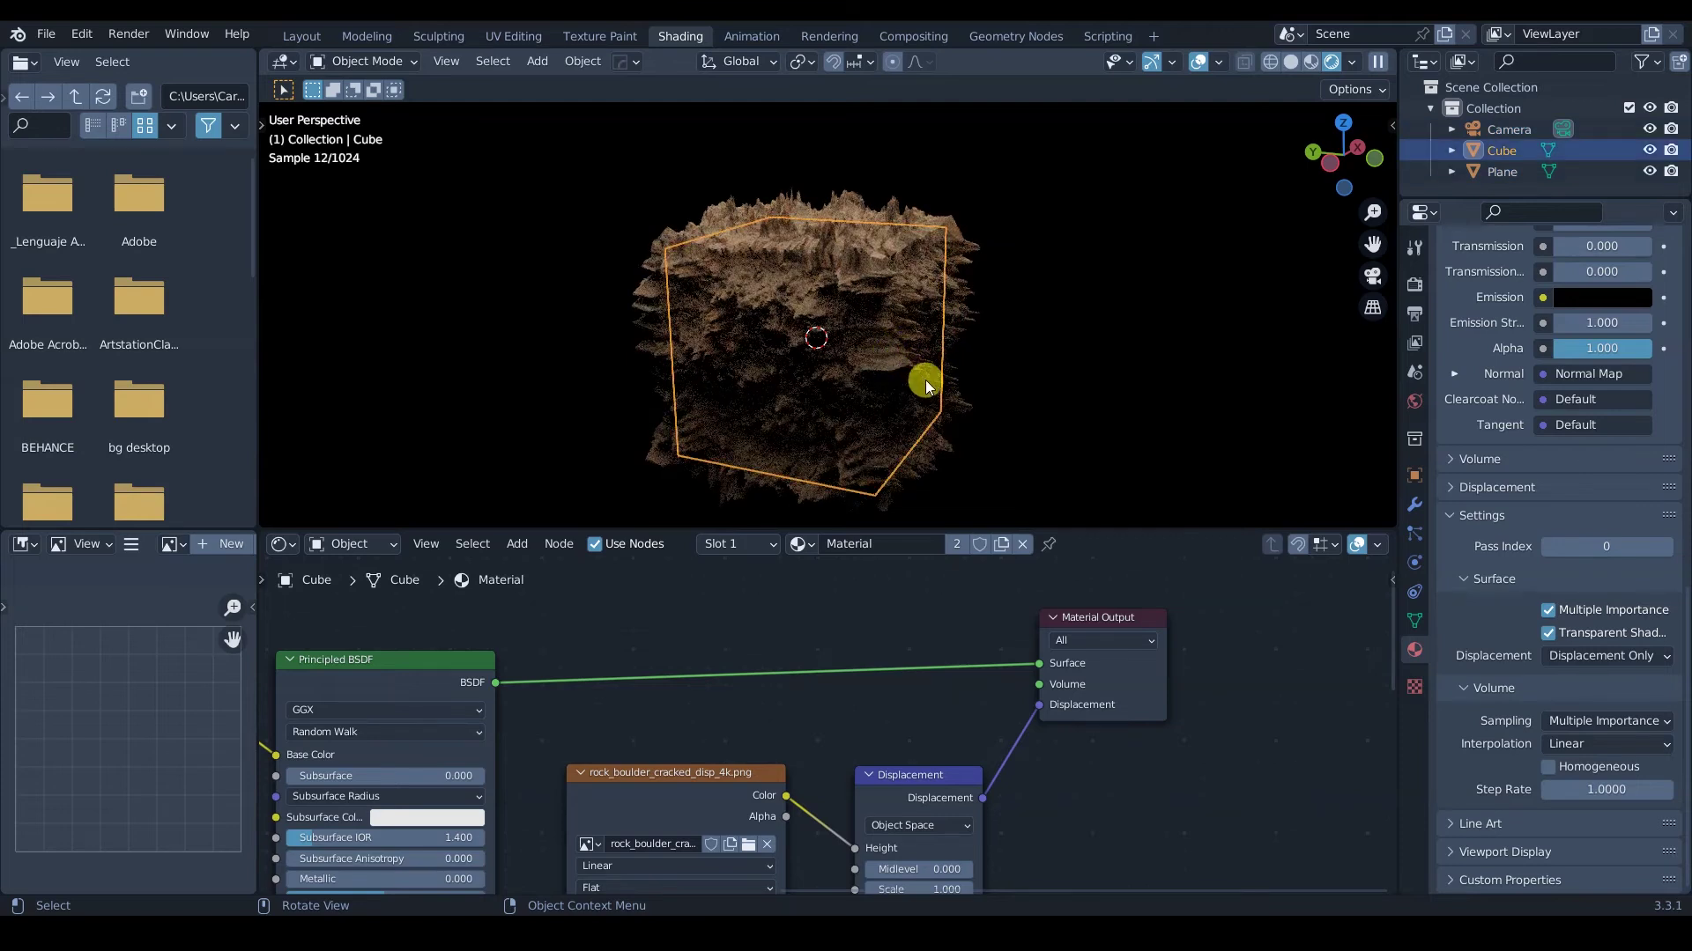
key("alt+a")
middle_click_drag(907, 362, 943, 335)
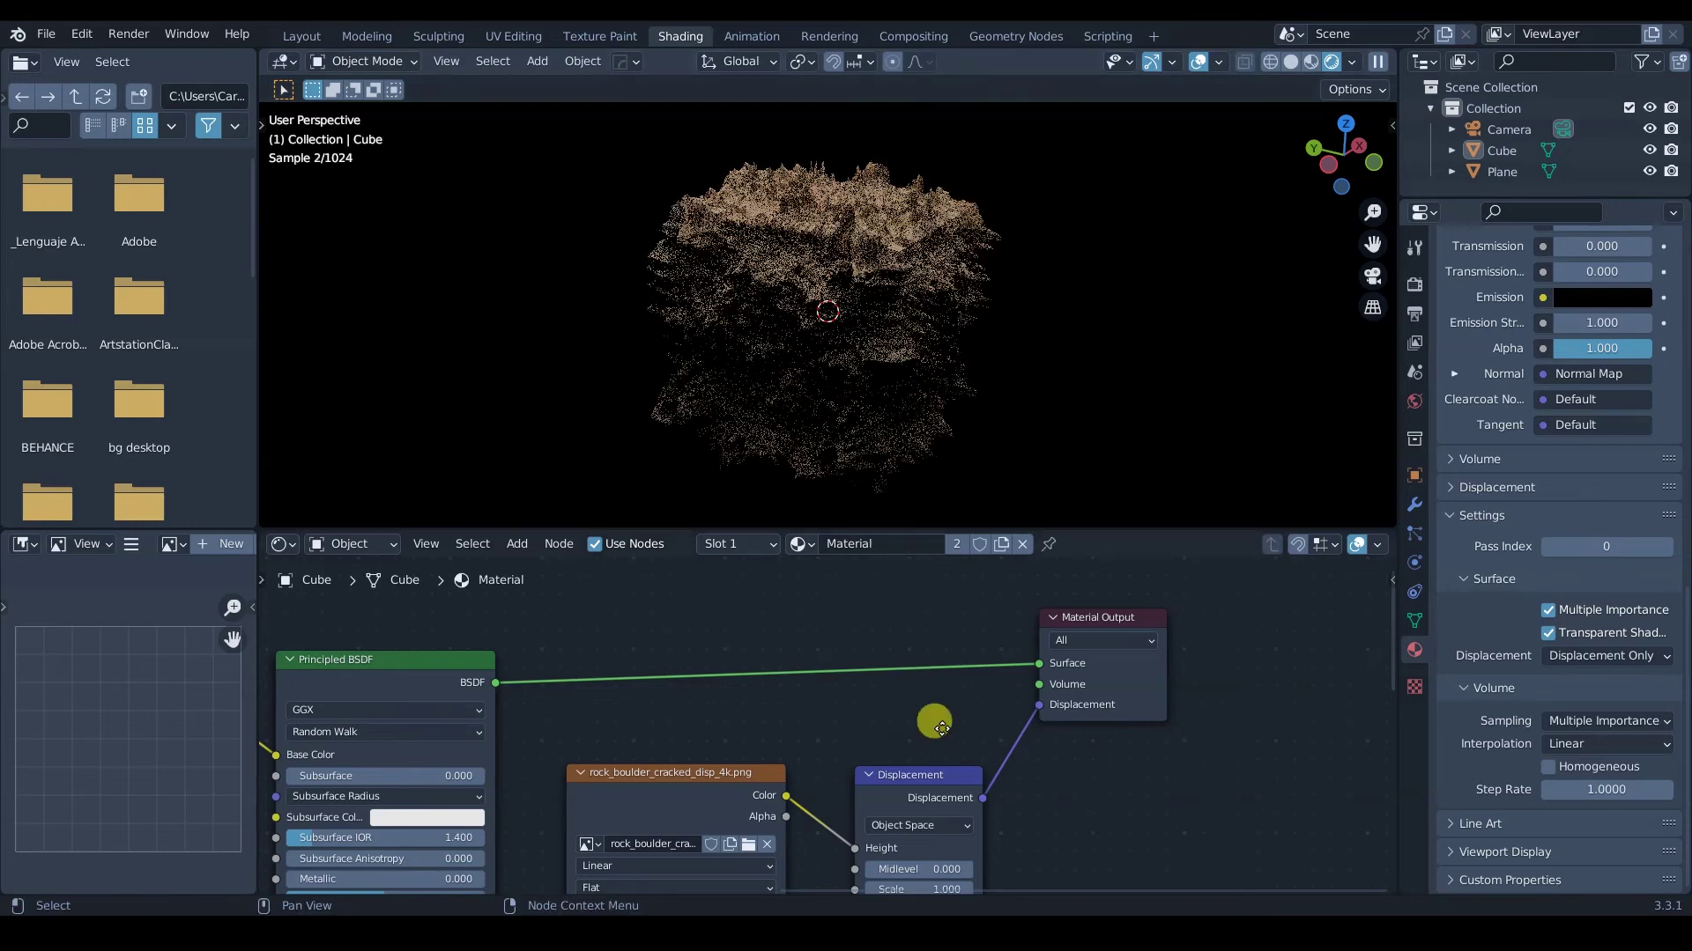
Try a Scale of 0.1 on the Displacement node.
scroll(933, 718, "down", 3, "ctrl")
scroll(884, 770, "up", 3)
double_click(897, 759)
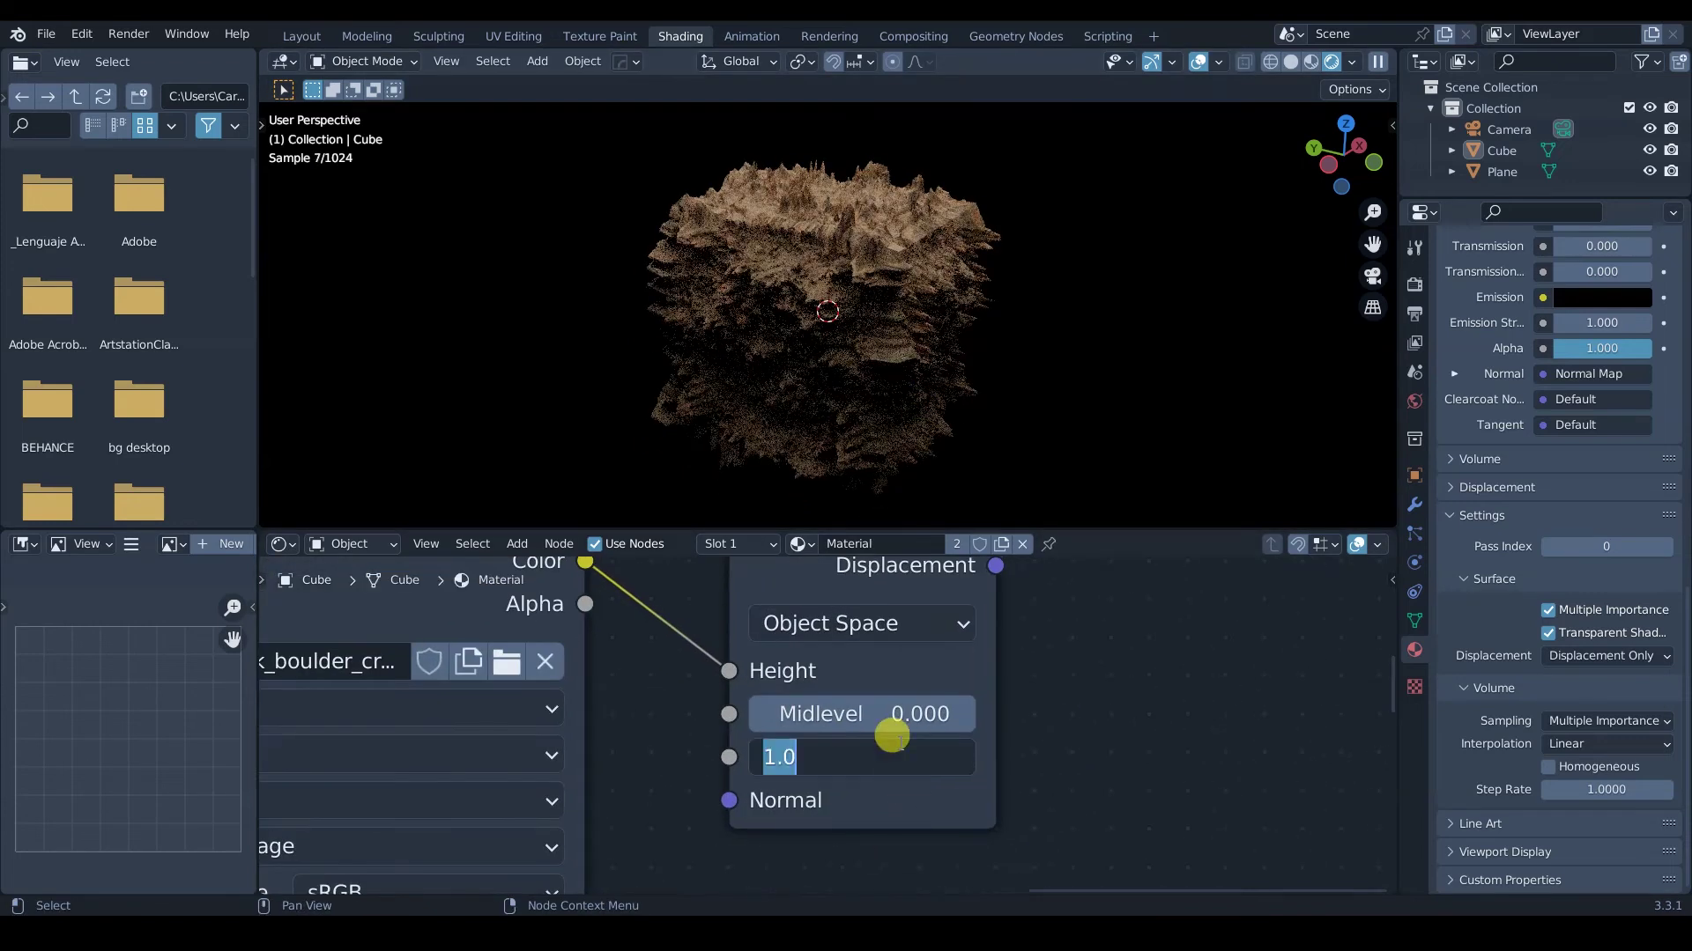
type(".1")
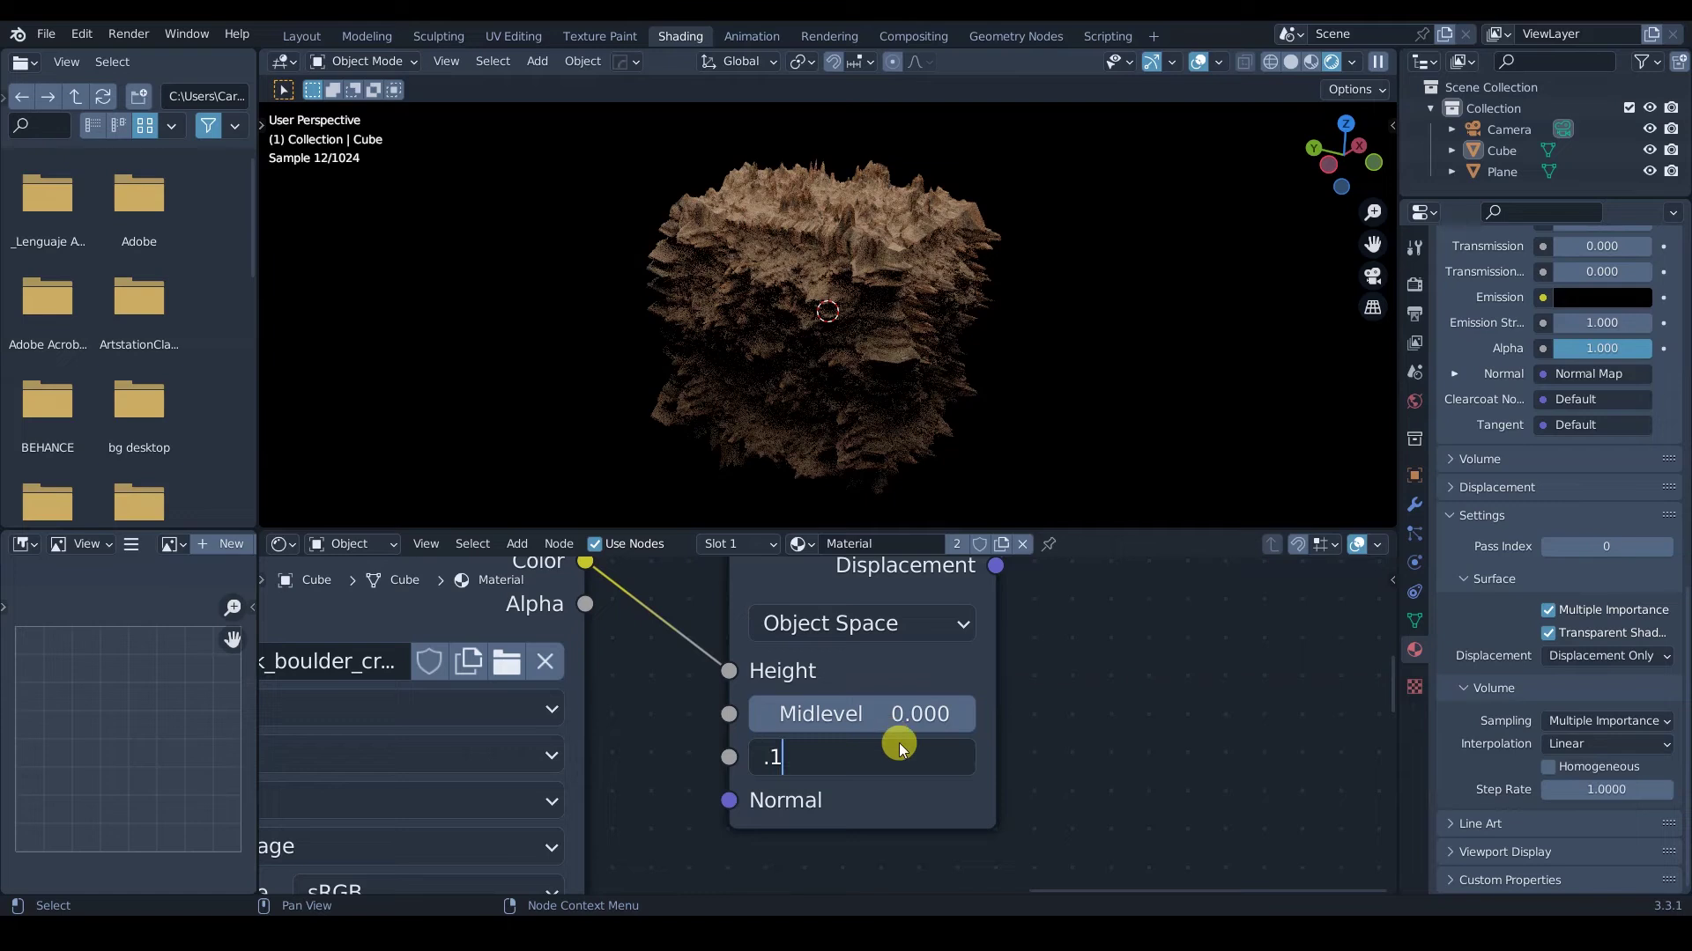
key("Return")
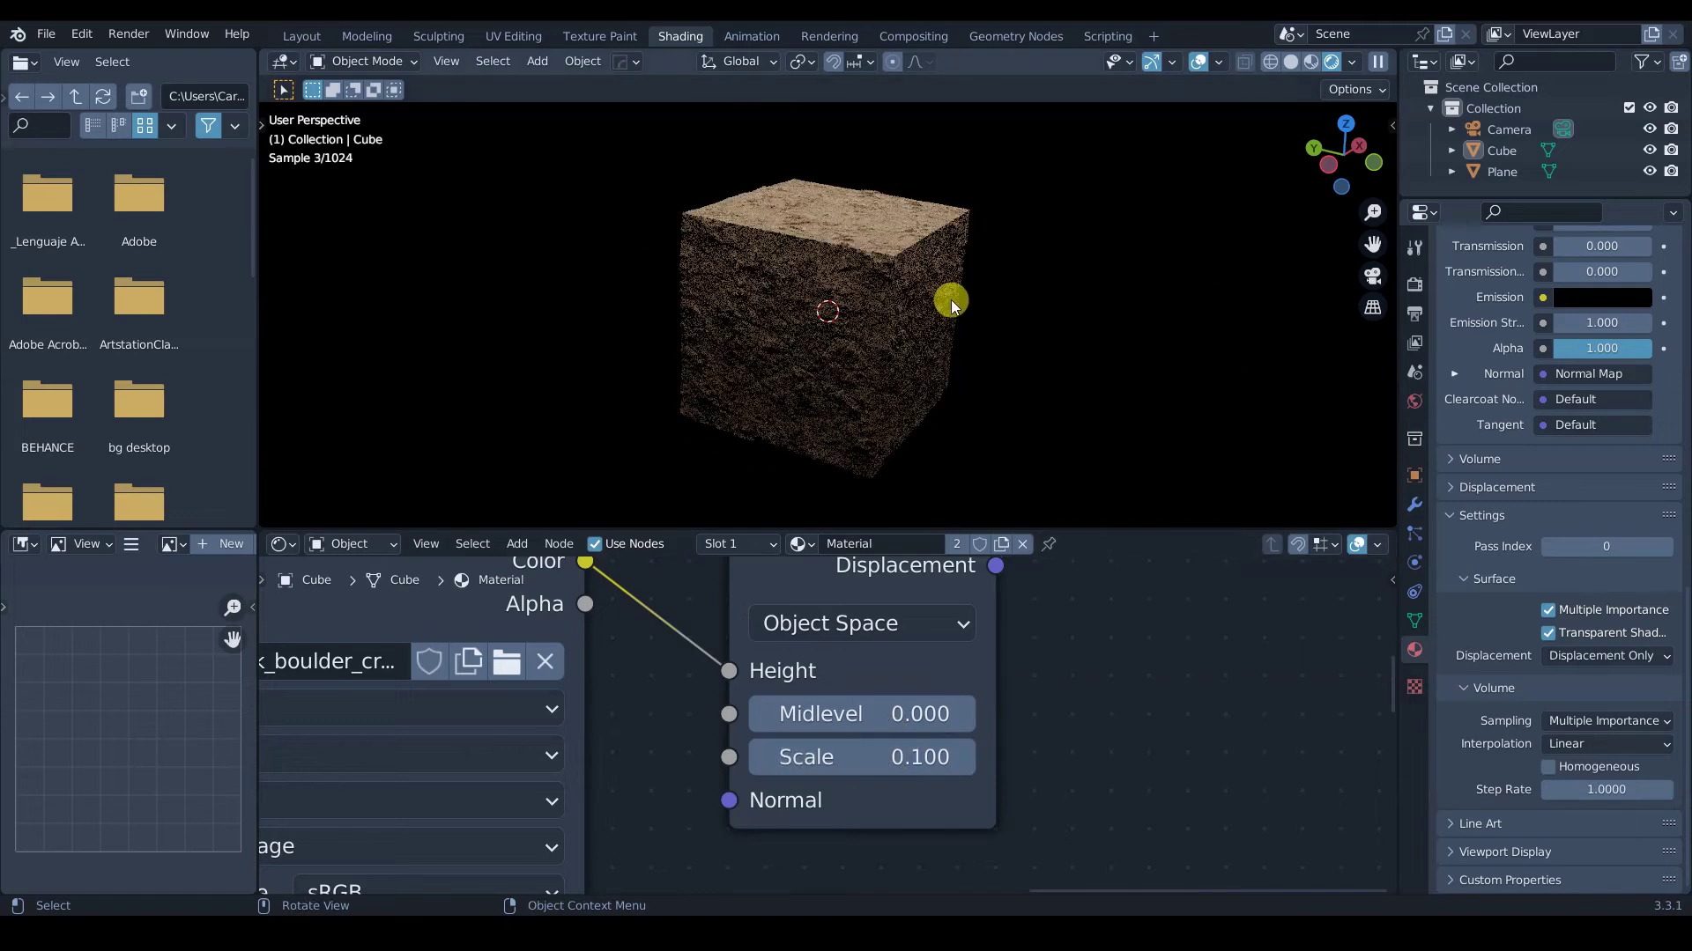
Try a Scale of 0.2 on the Displacement node and inspect the cube's relief from several angles with nothing selected.
double_click(895, 755)
type(".2")
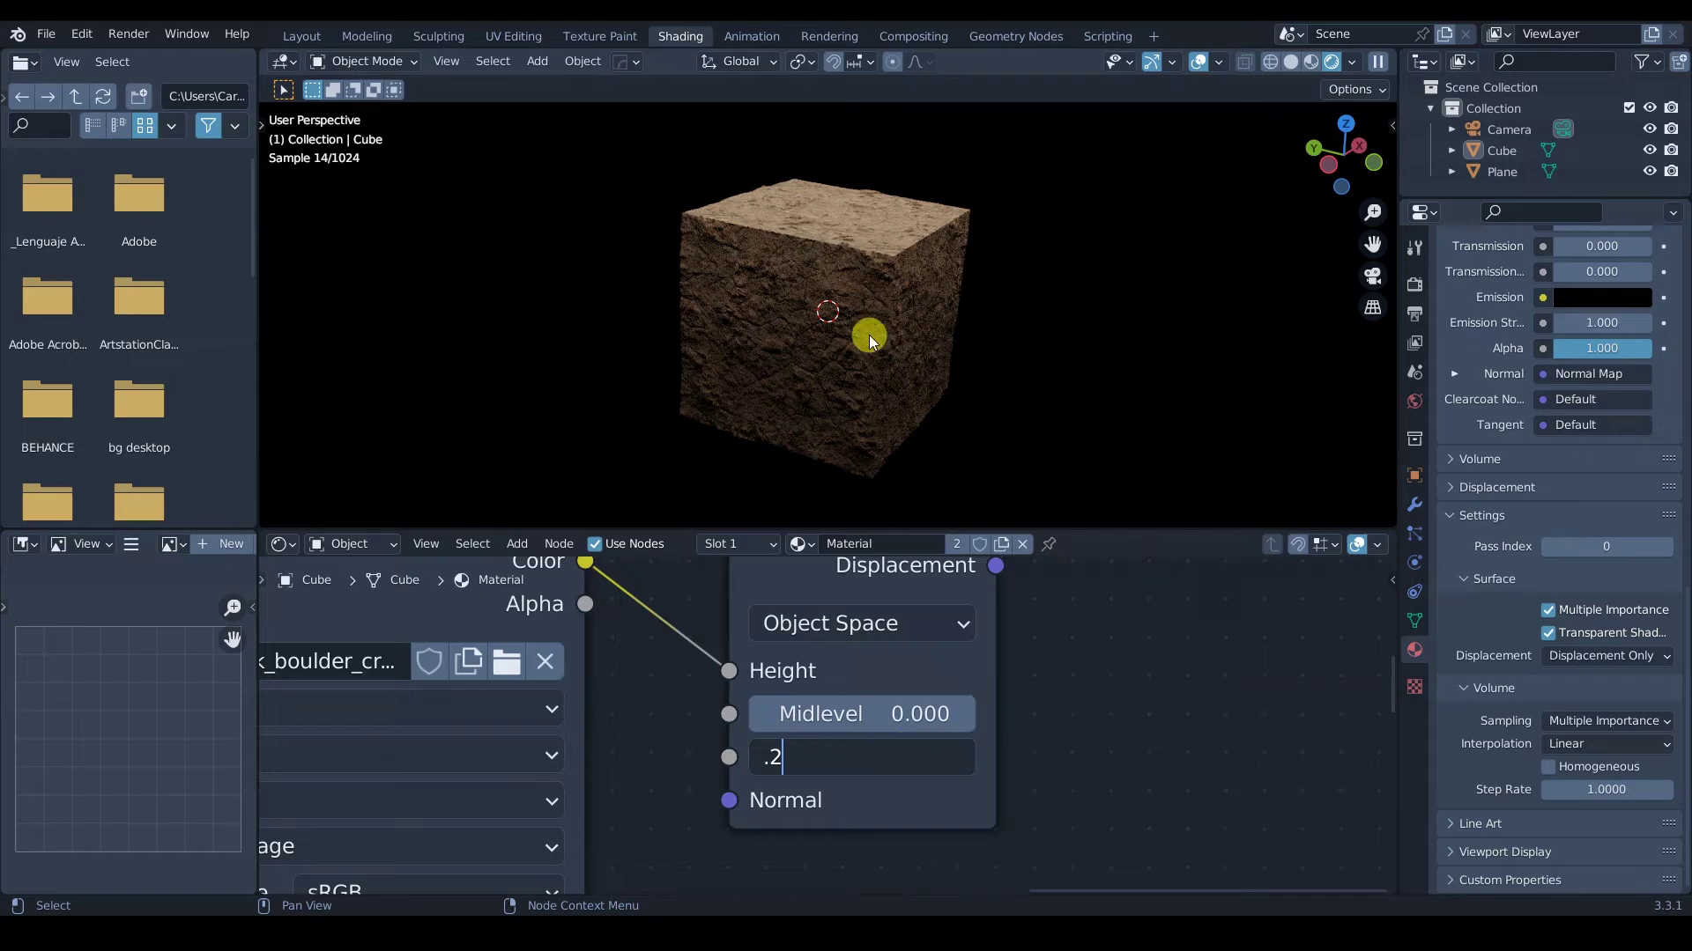
key("Return")
left_click(872, 275)
middle_click_drag(890, 277, 875, 230)
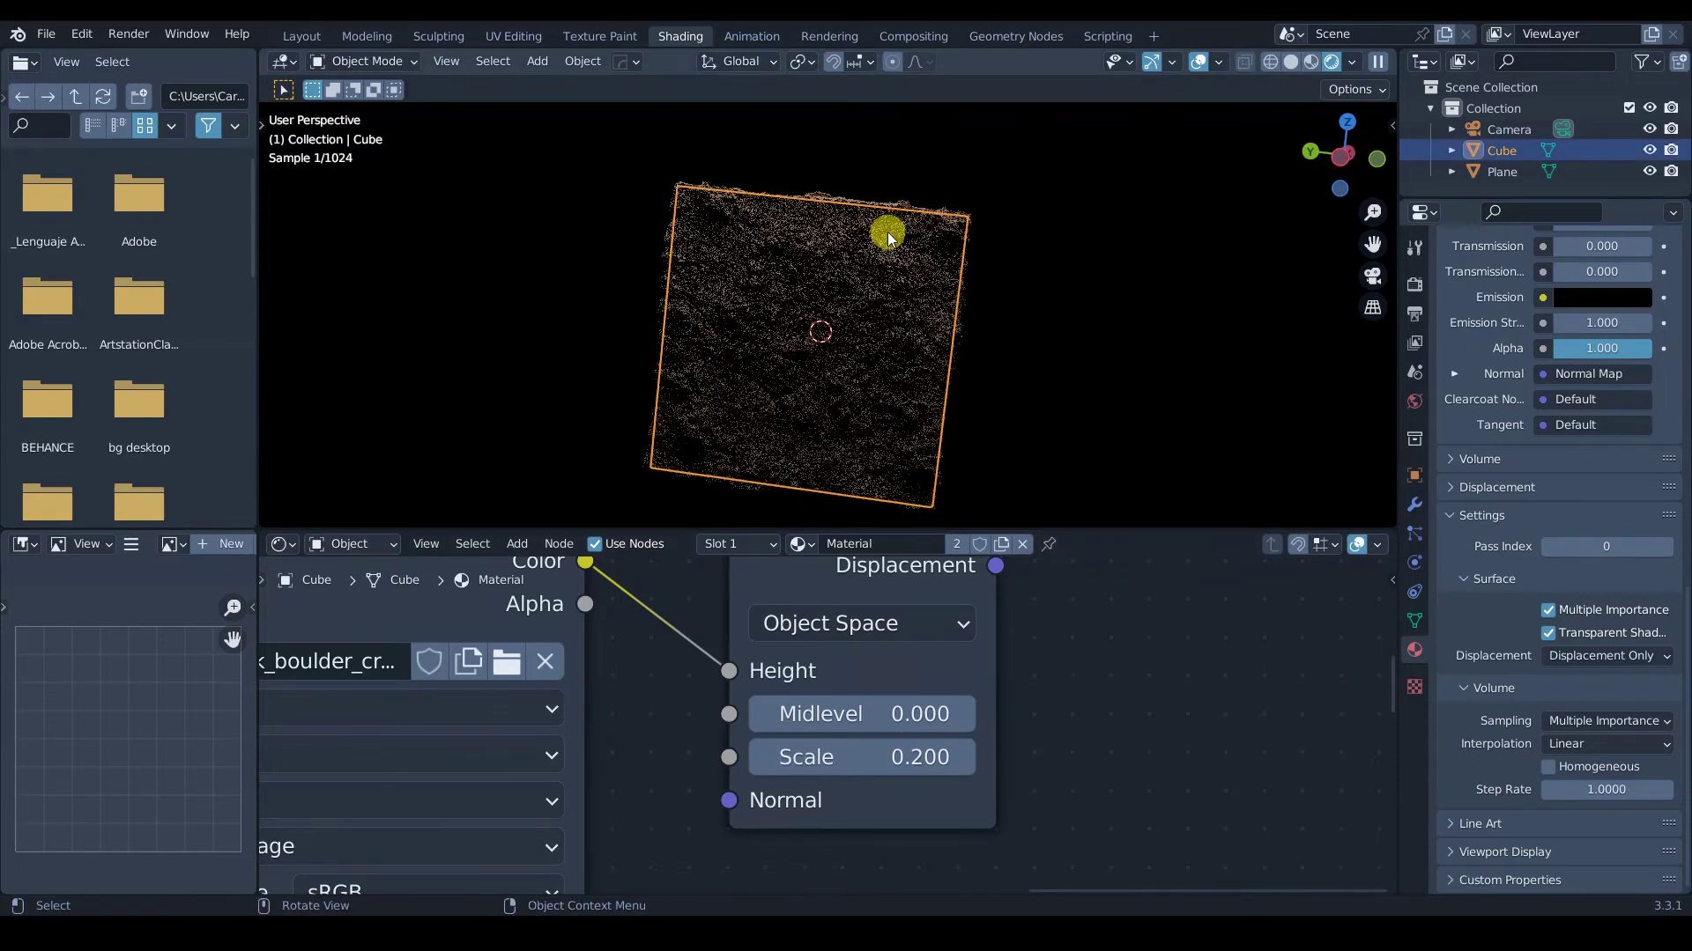
key("alt+a")
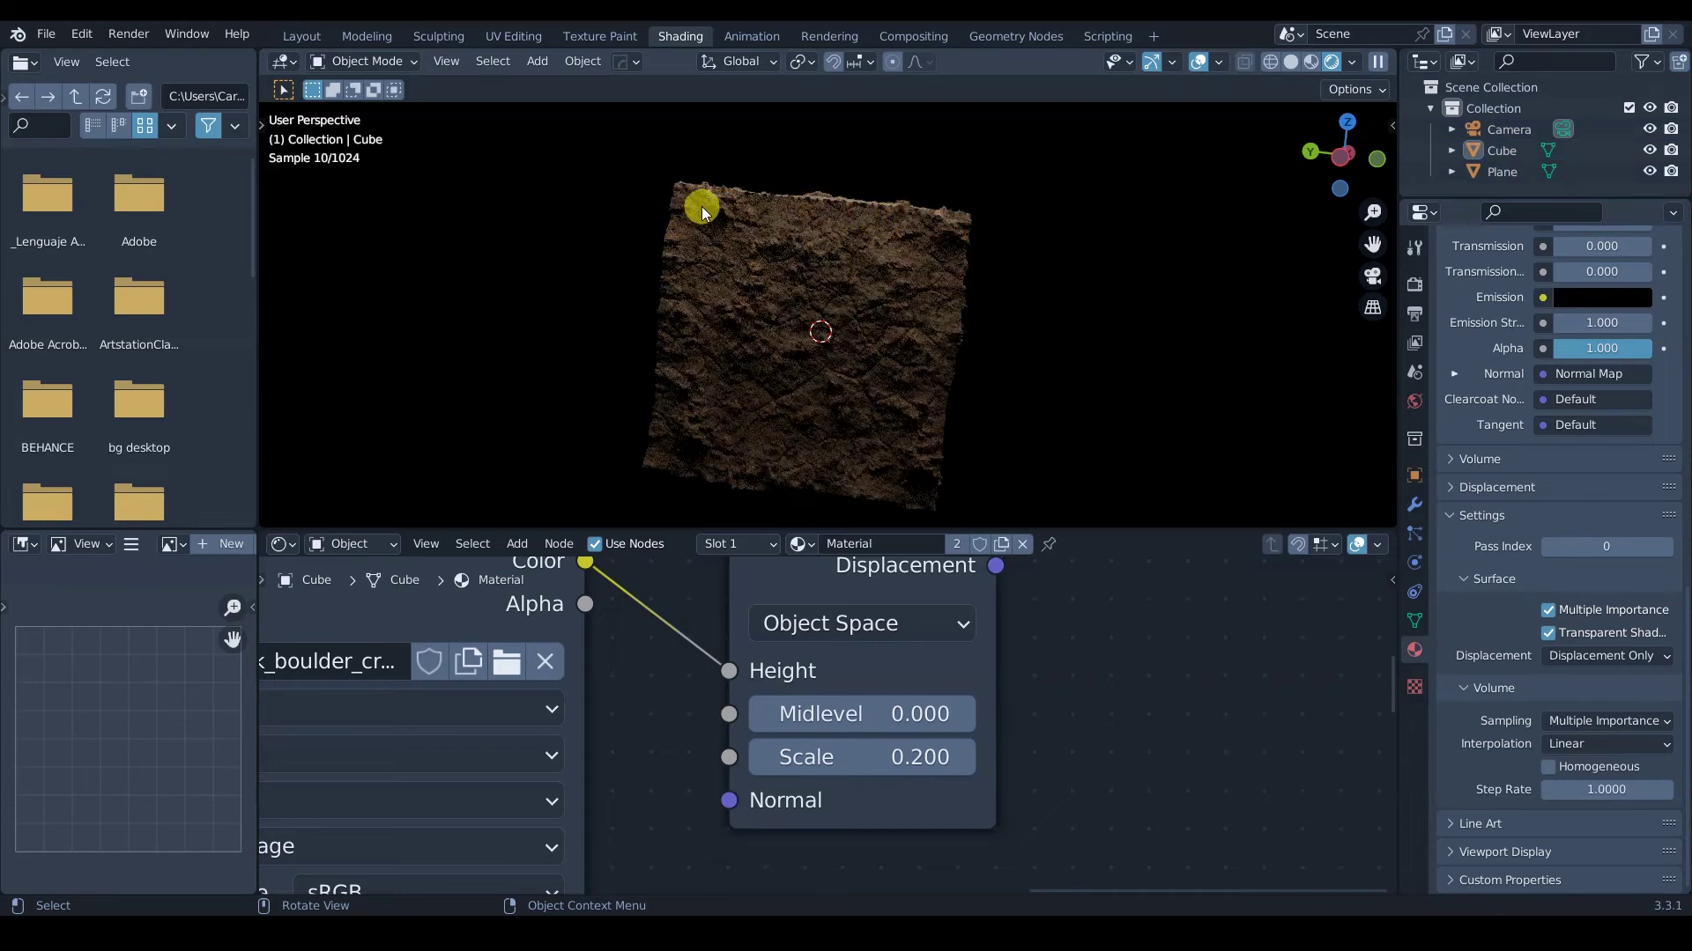
mouse_move(863, 289)
middle_mouse_down()
mouse_move(727, 282)
mouse_move(858, 303)
middle_mouse_up()
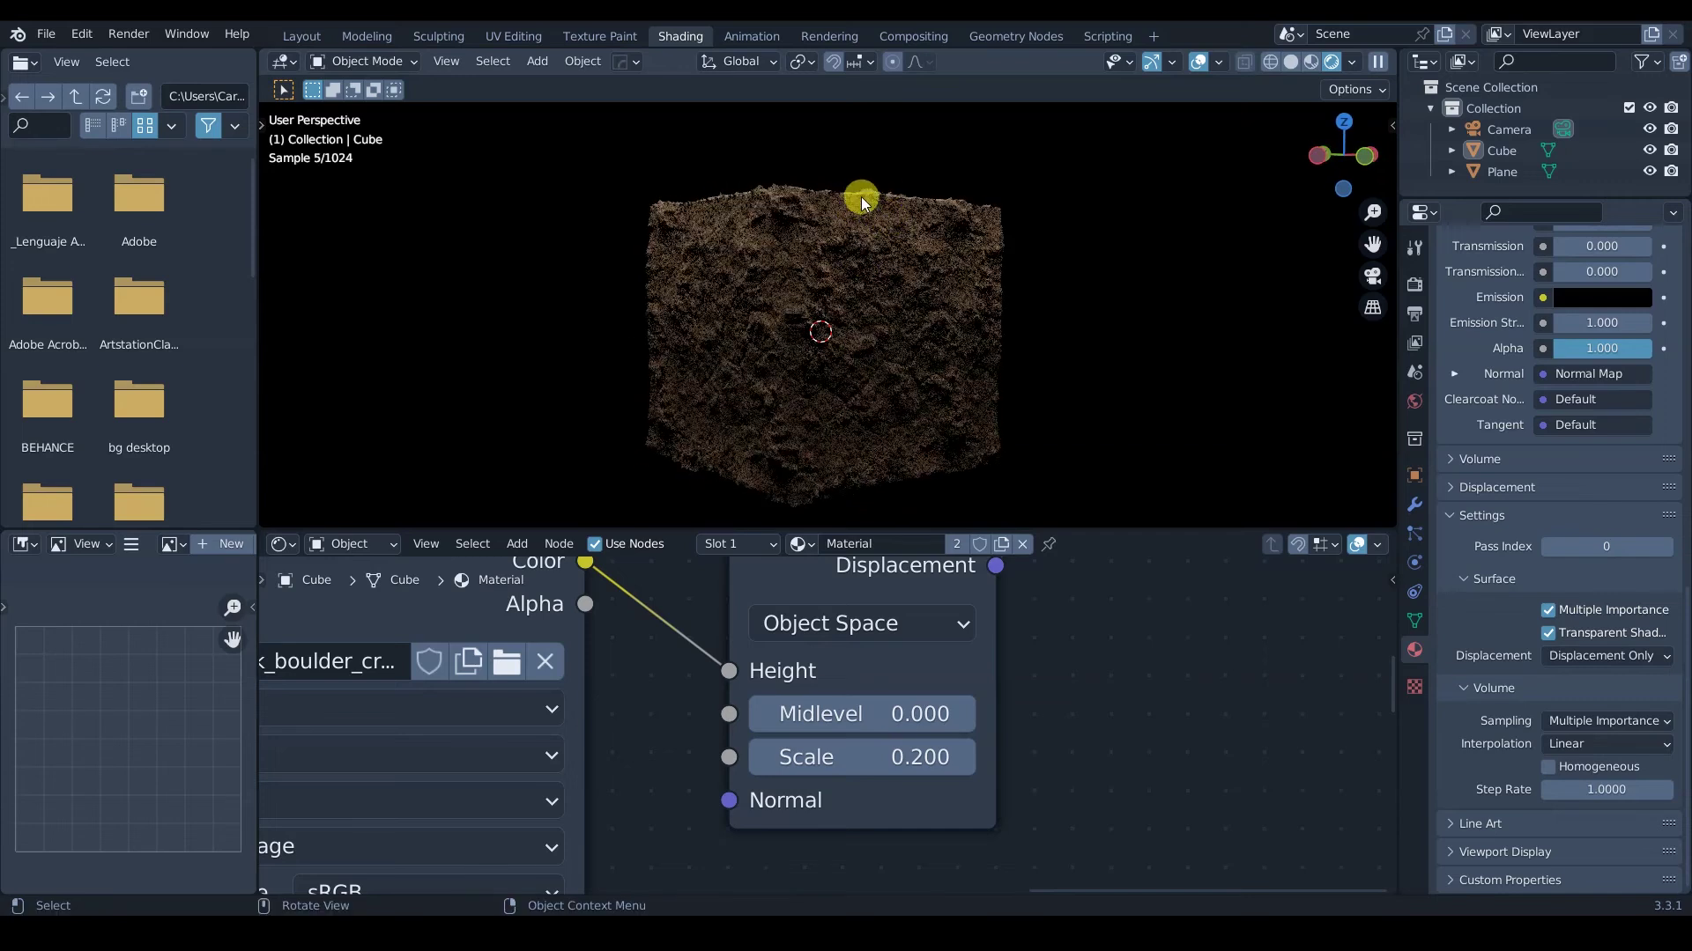
middle_click_drag(884, 224, 885, 240)
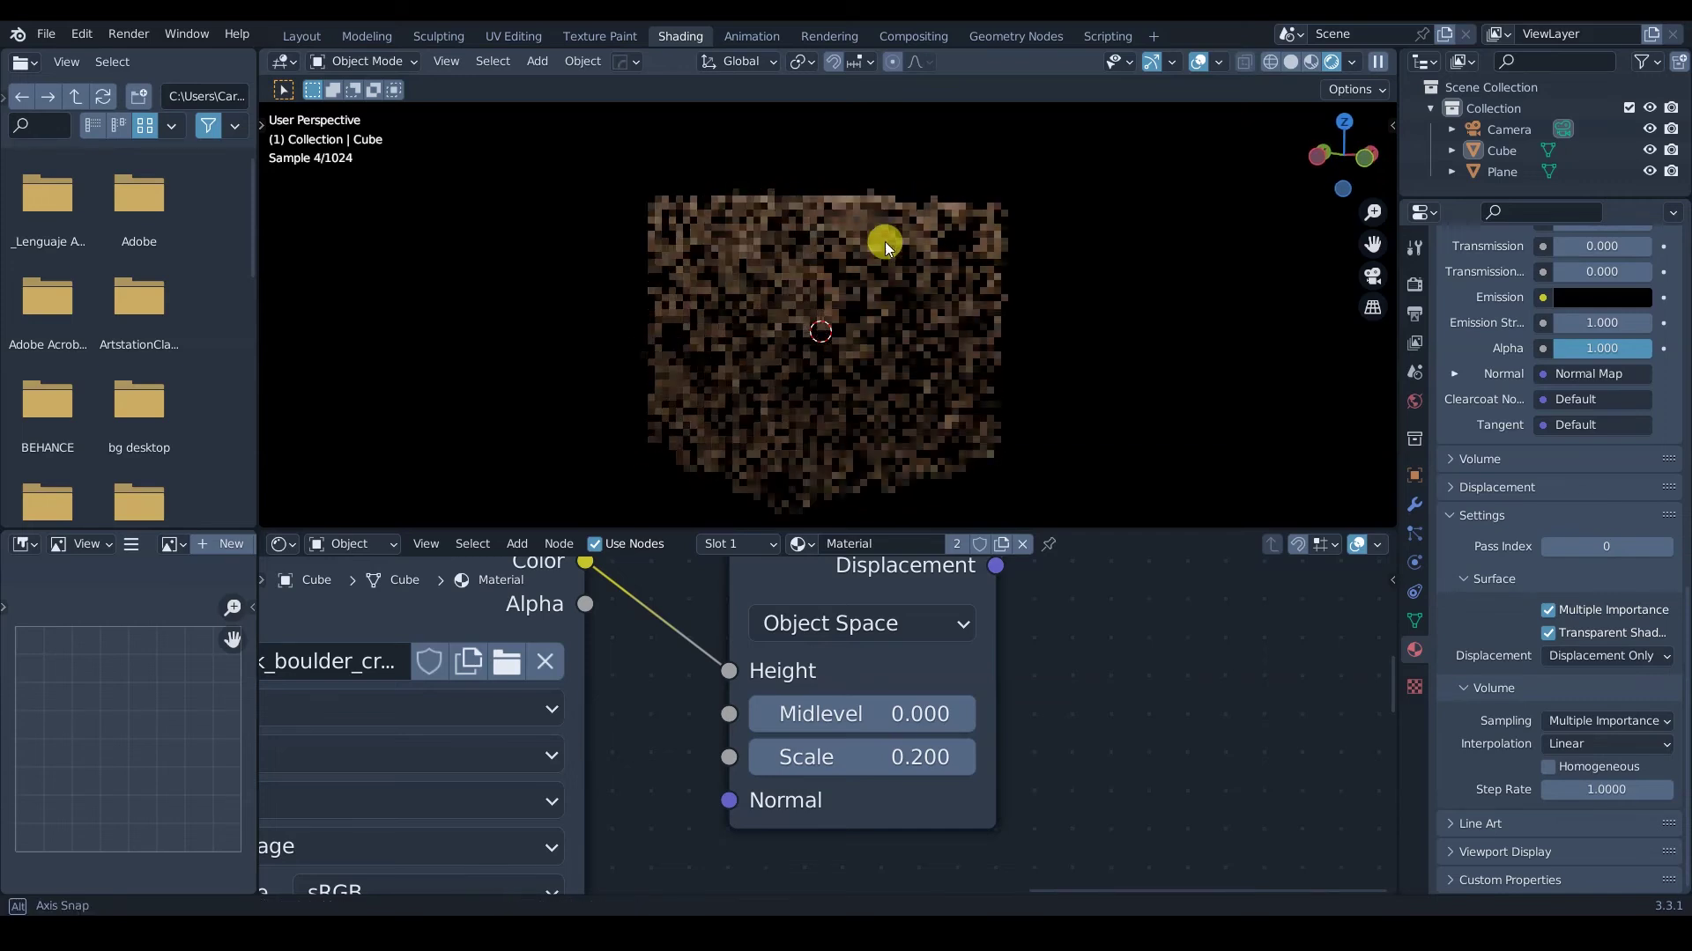
left_click(892, 246)
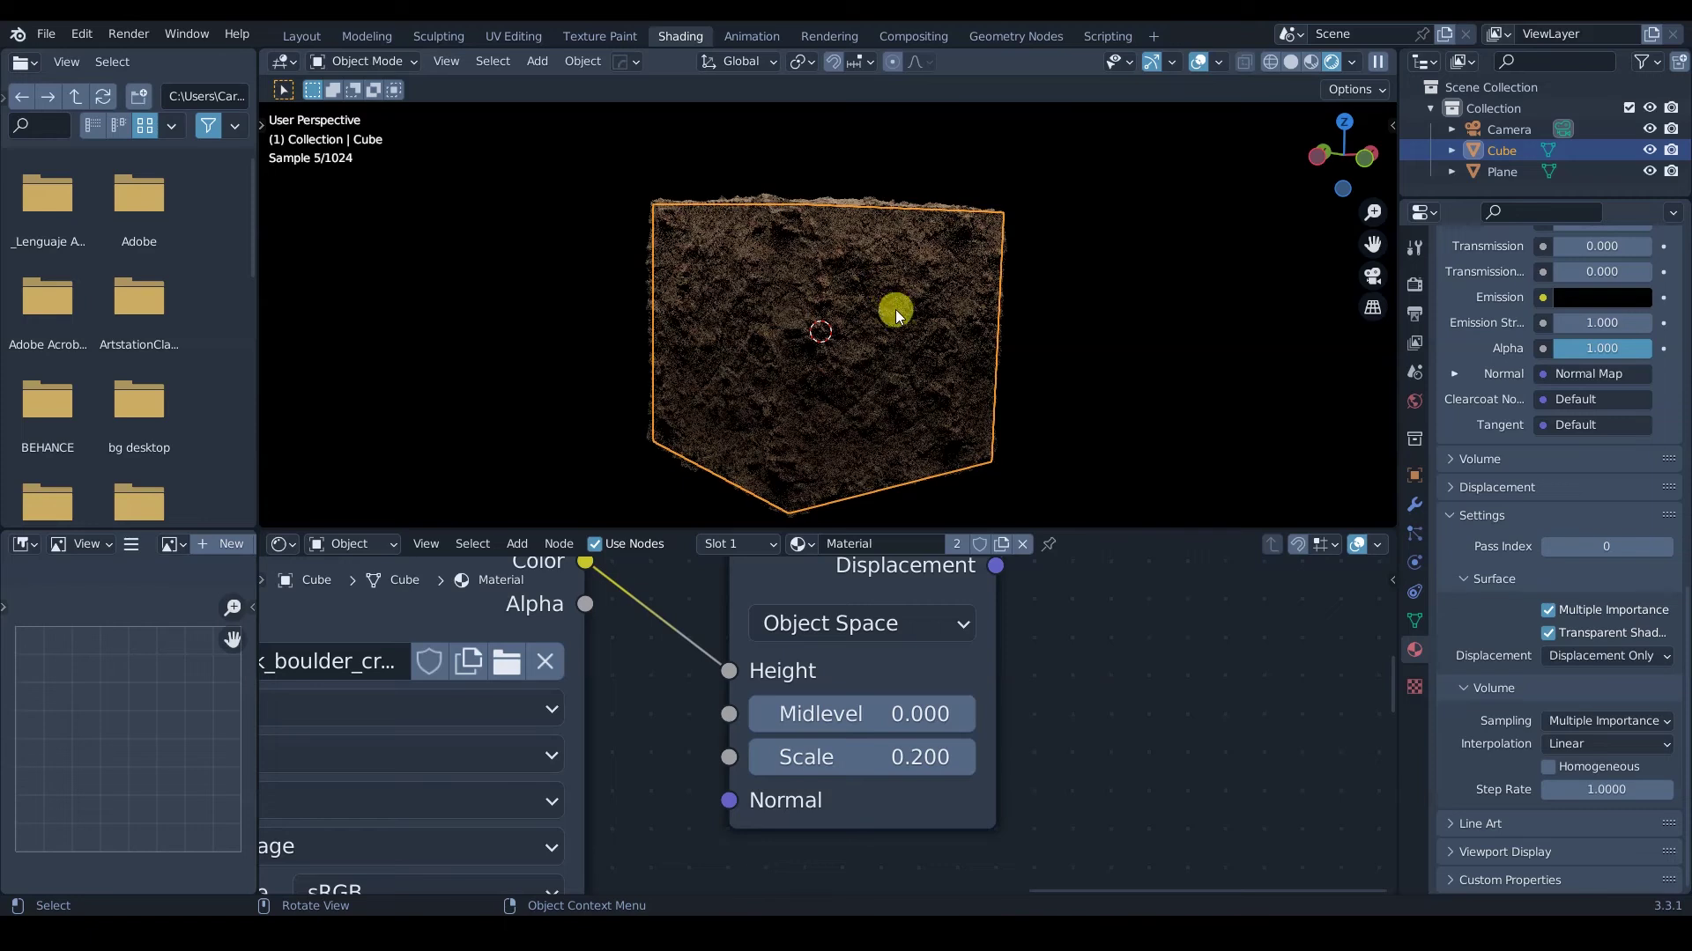
mouse_move(874, 299)
middle_mouse_down()
mouse_move(878, 314)
mouse_move(853, 315)
mouse_move(878, 322)
mouse_move(890, 252)
mouse_move(890, 298)
middle_mouse_up()
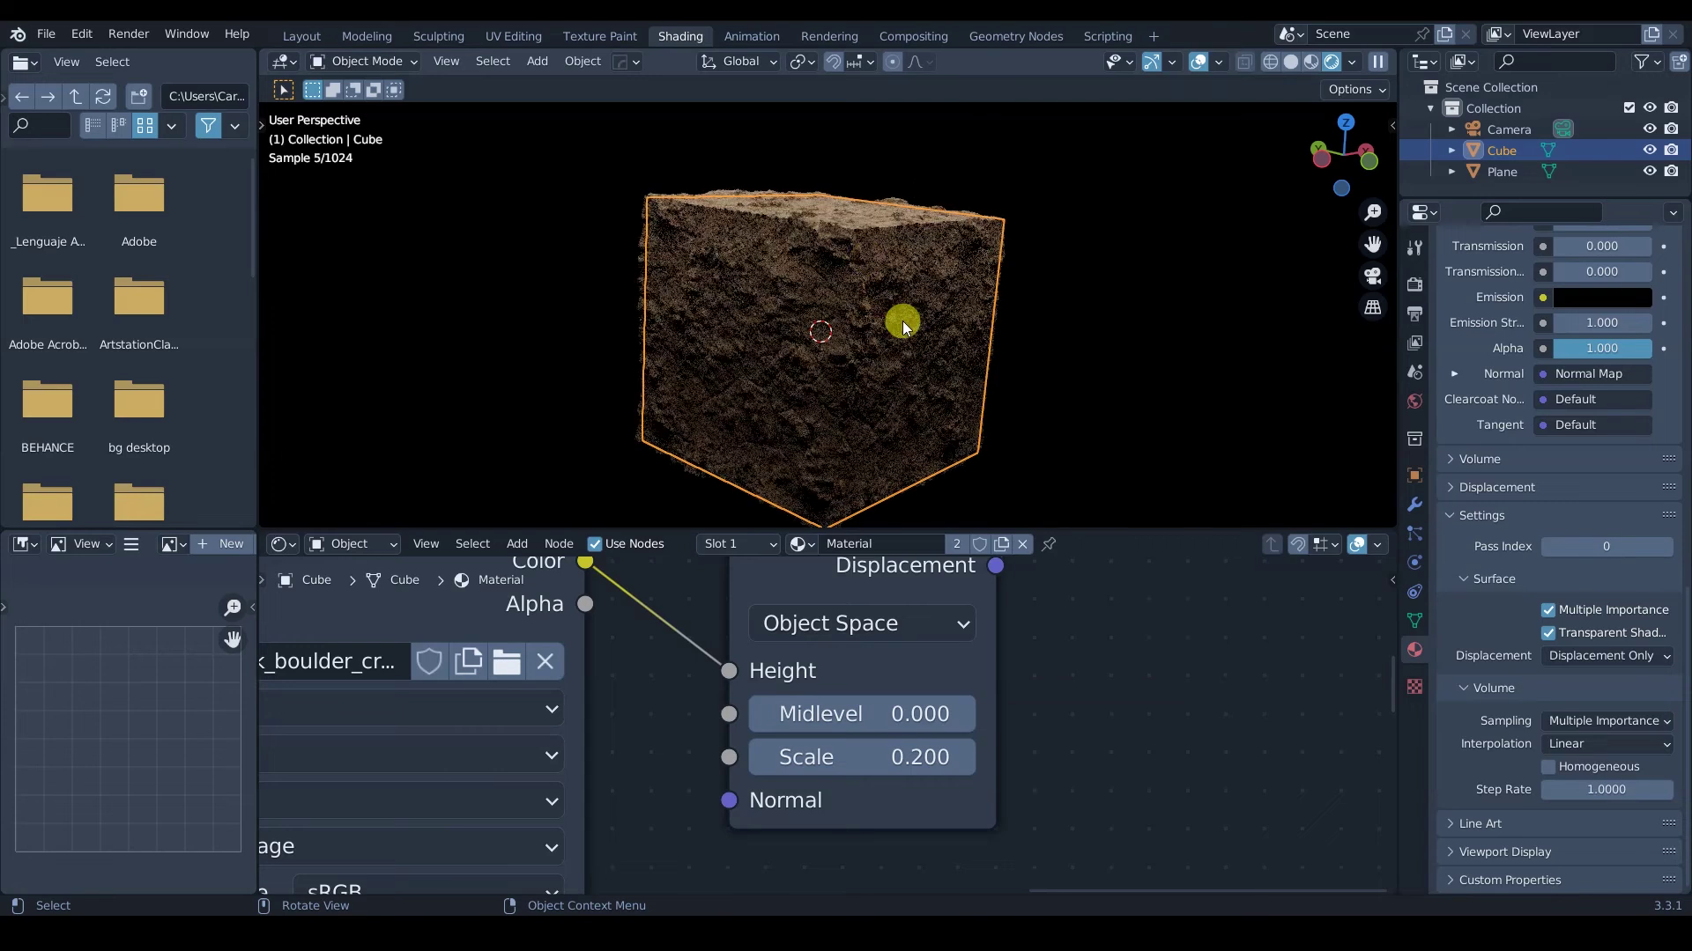
key("alt+a")
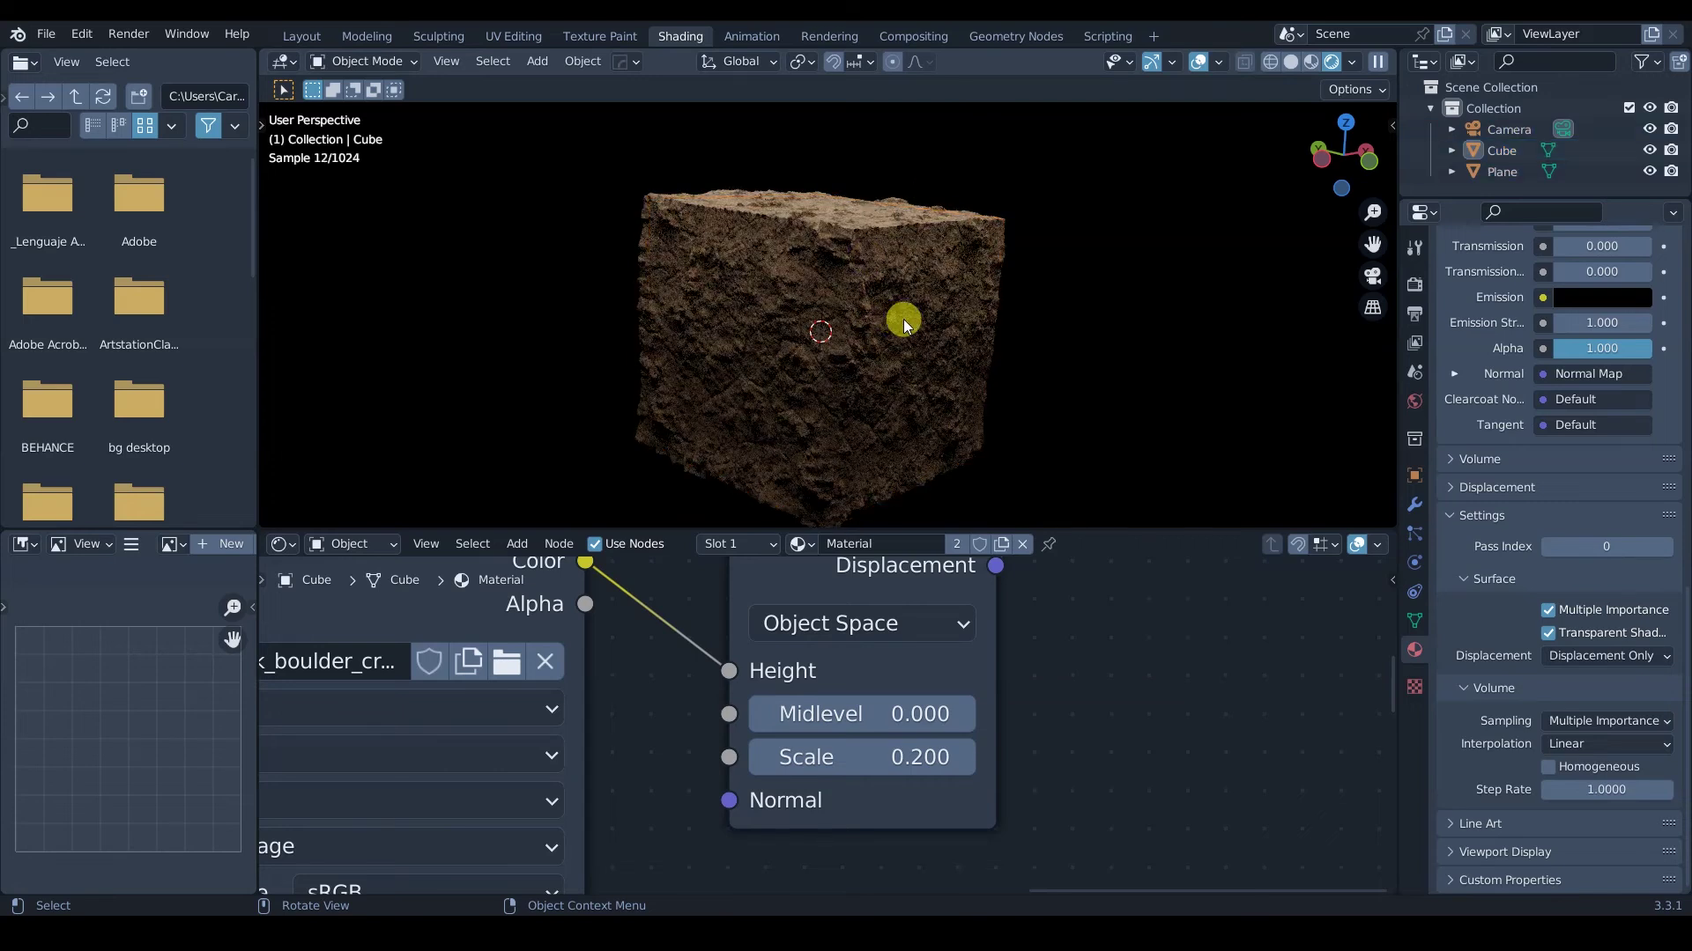
Add a Subdivision Surface modifier to the cube.
left_click(902, 319)
mouse_move(902, 286)
middle_mouse_down("ctrl")
mouse_move(857, 272)
mouse_move(902, 300)
mouse_move(933, 277)
middle_mouse_up("ctrl")
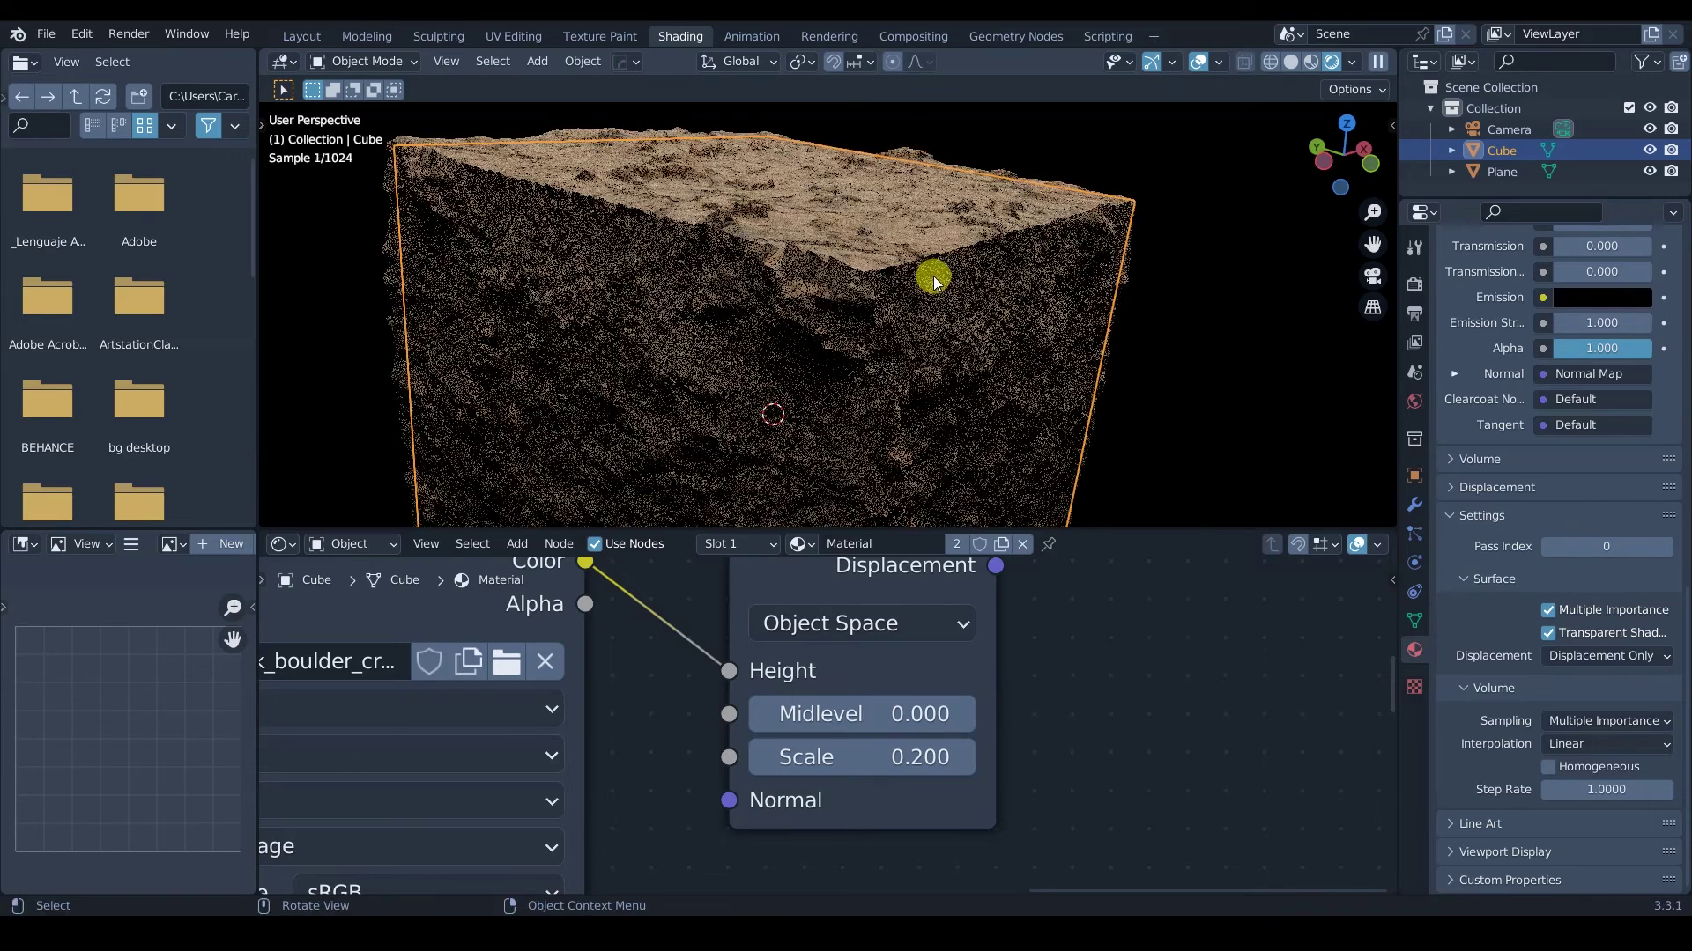
left_click(1416, 503)
left_click(1512, 279)
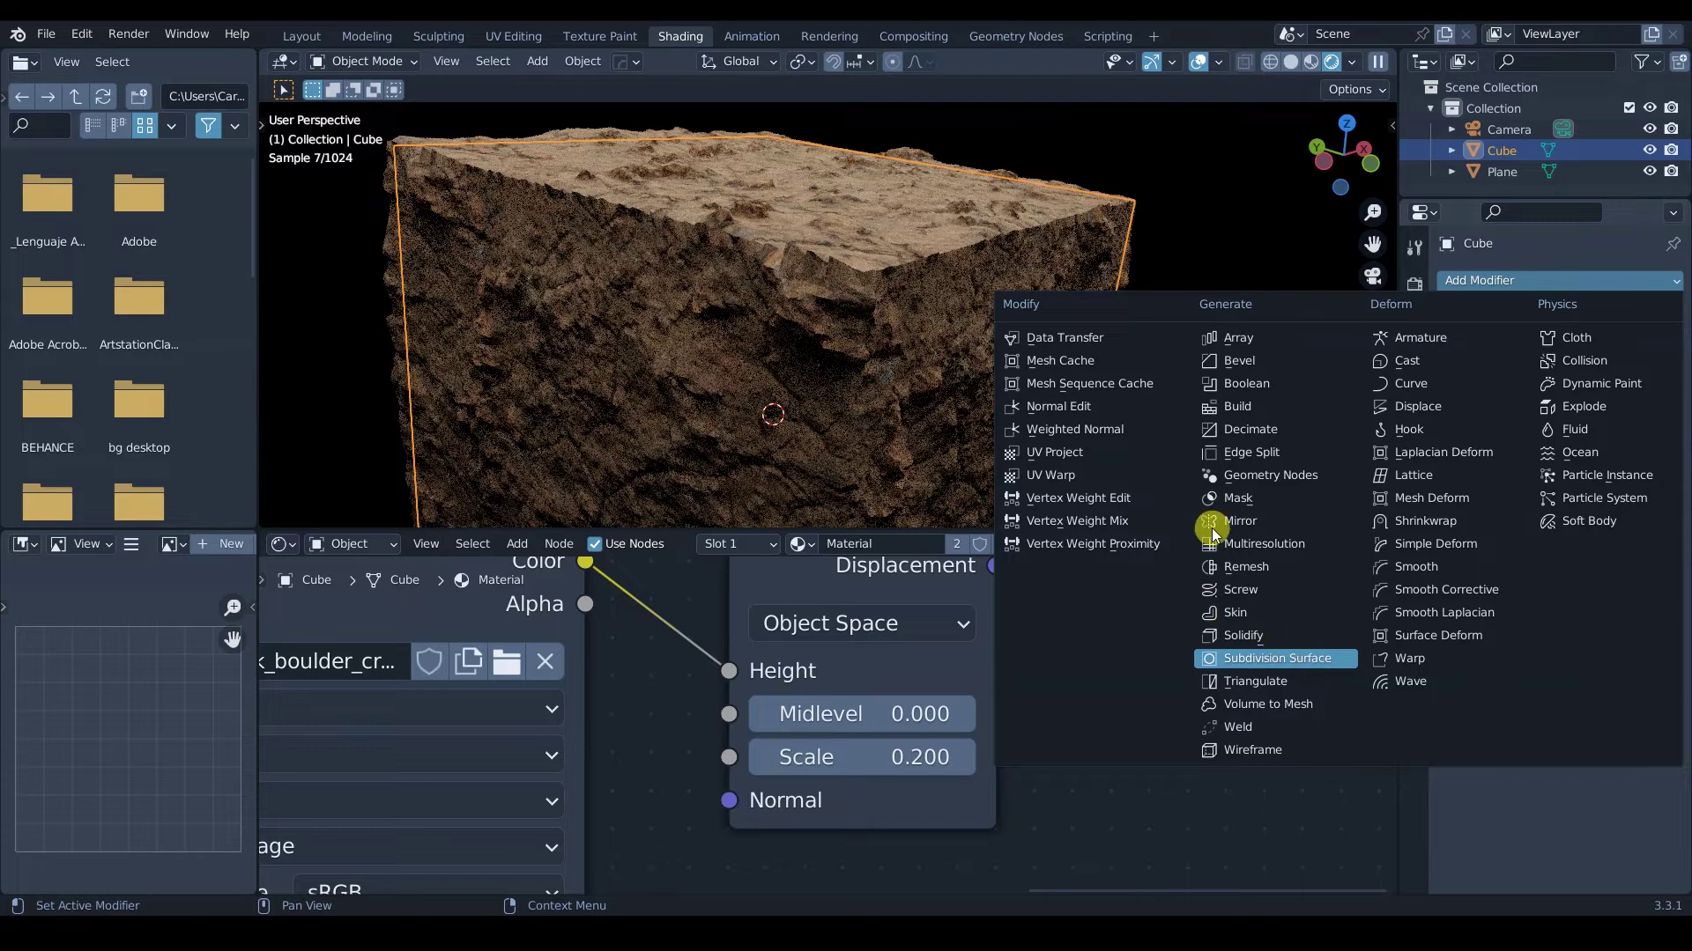
key("Return")
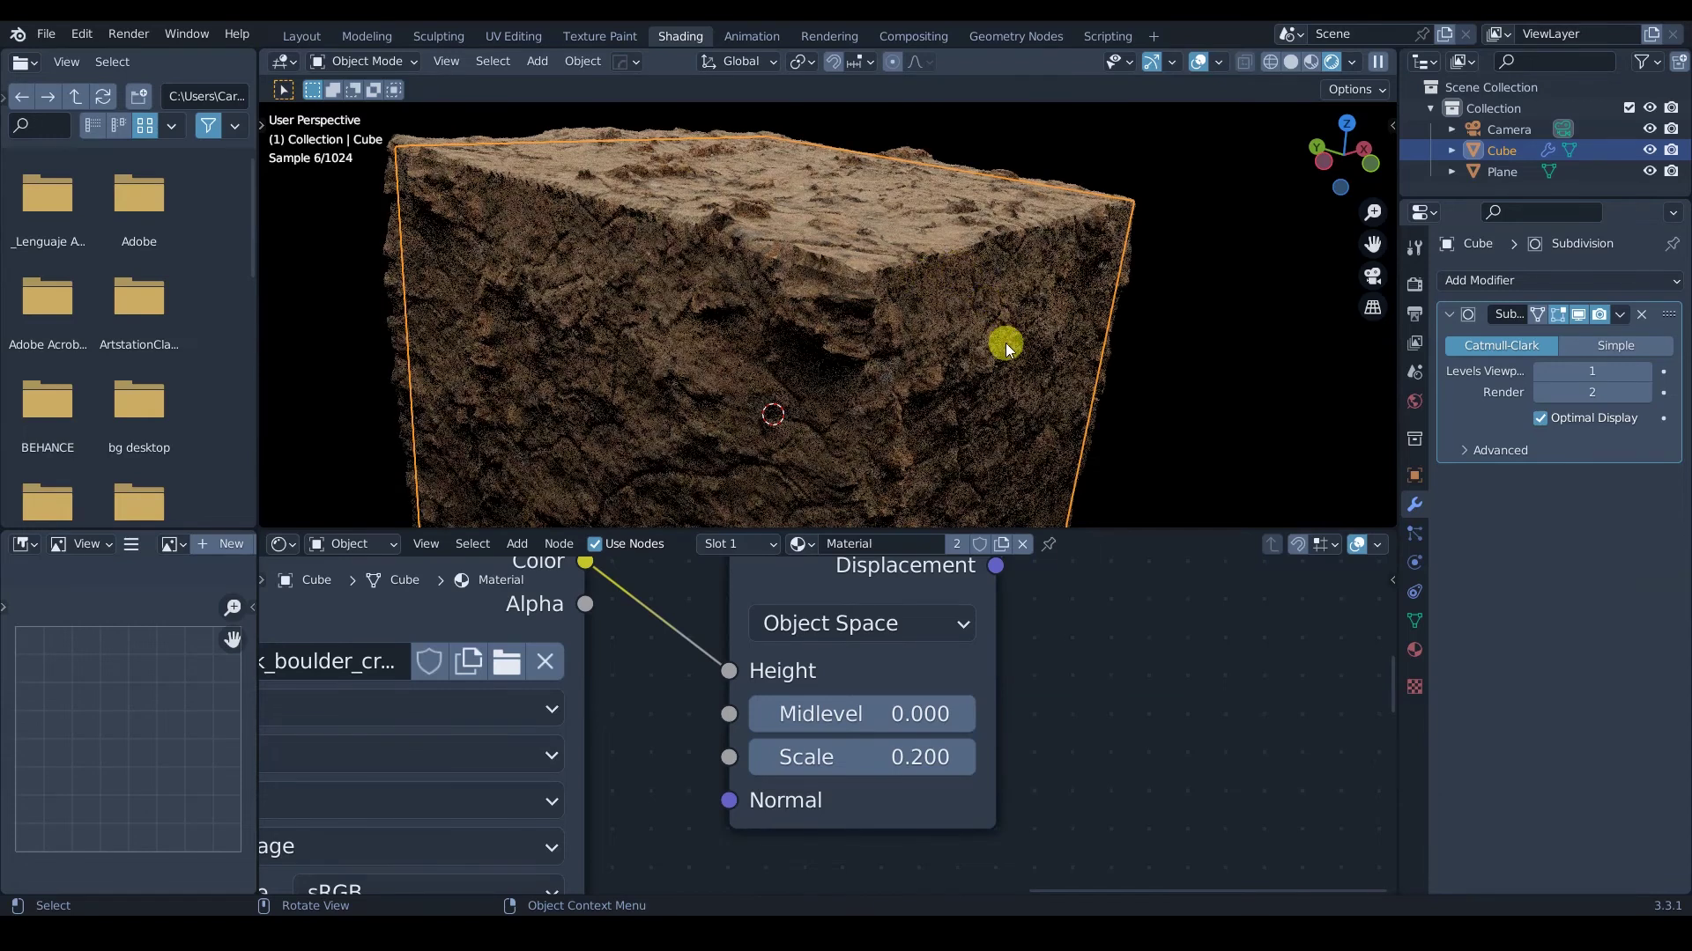
Deselect the cube and set the Displacement node's Scale to 0.3.
mouse_move(996, 350)
middle_mouse_down()
mouse_move(959, 335)
mouse_move(960, 358)
mouse_move(953, 297)
mouse_move(872, 303)
mouse_move(1008, 377)
middle_mouse_up()
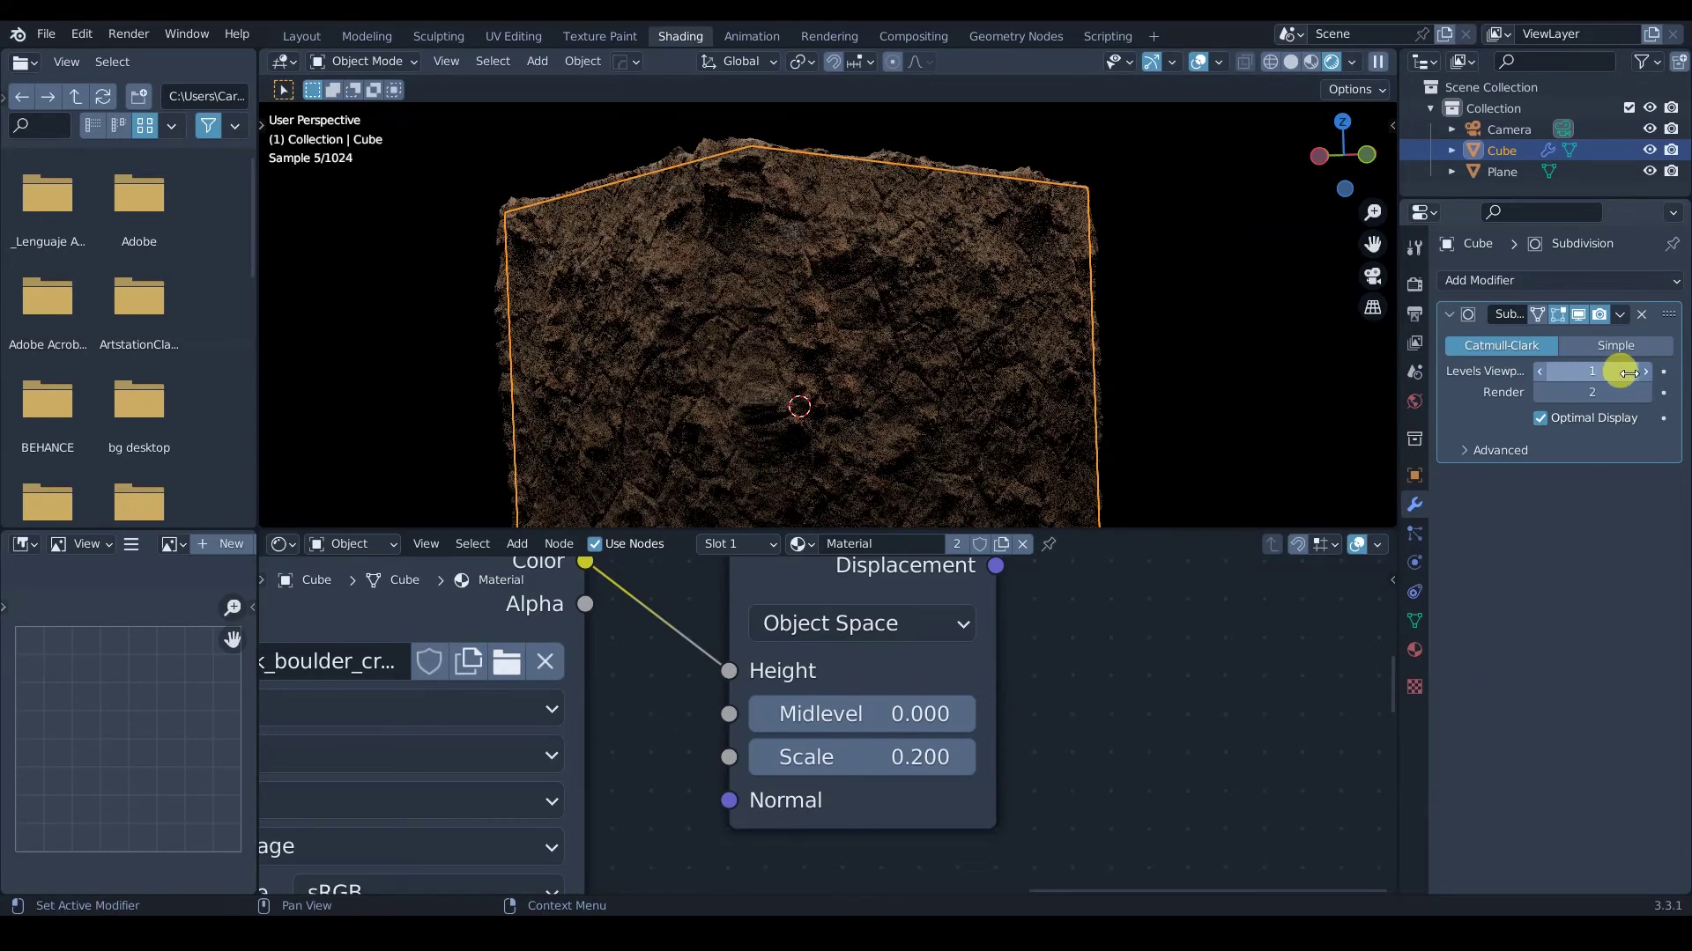
key("alt+a")
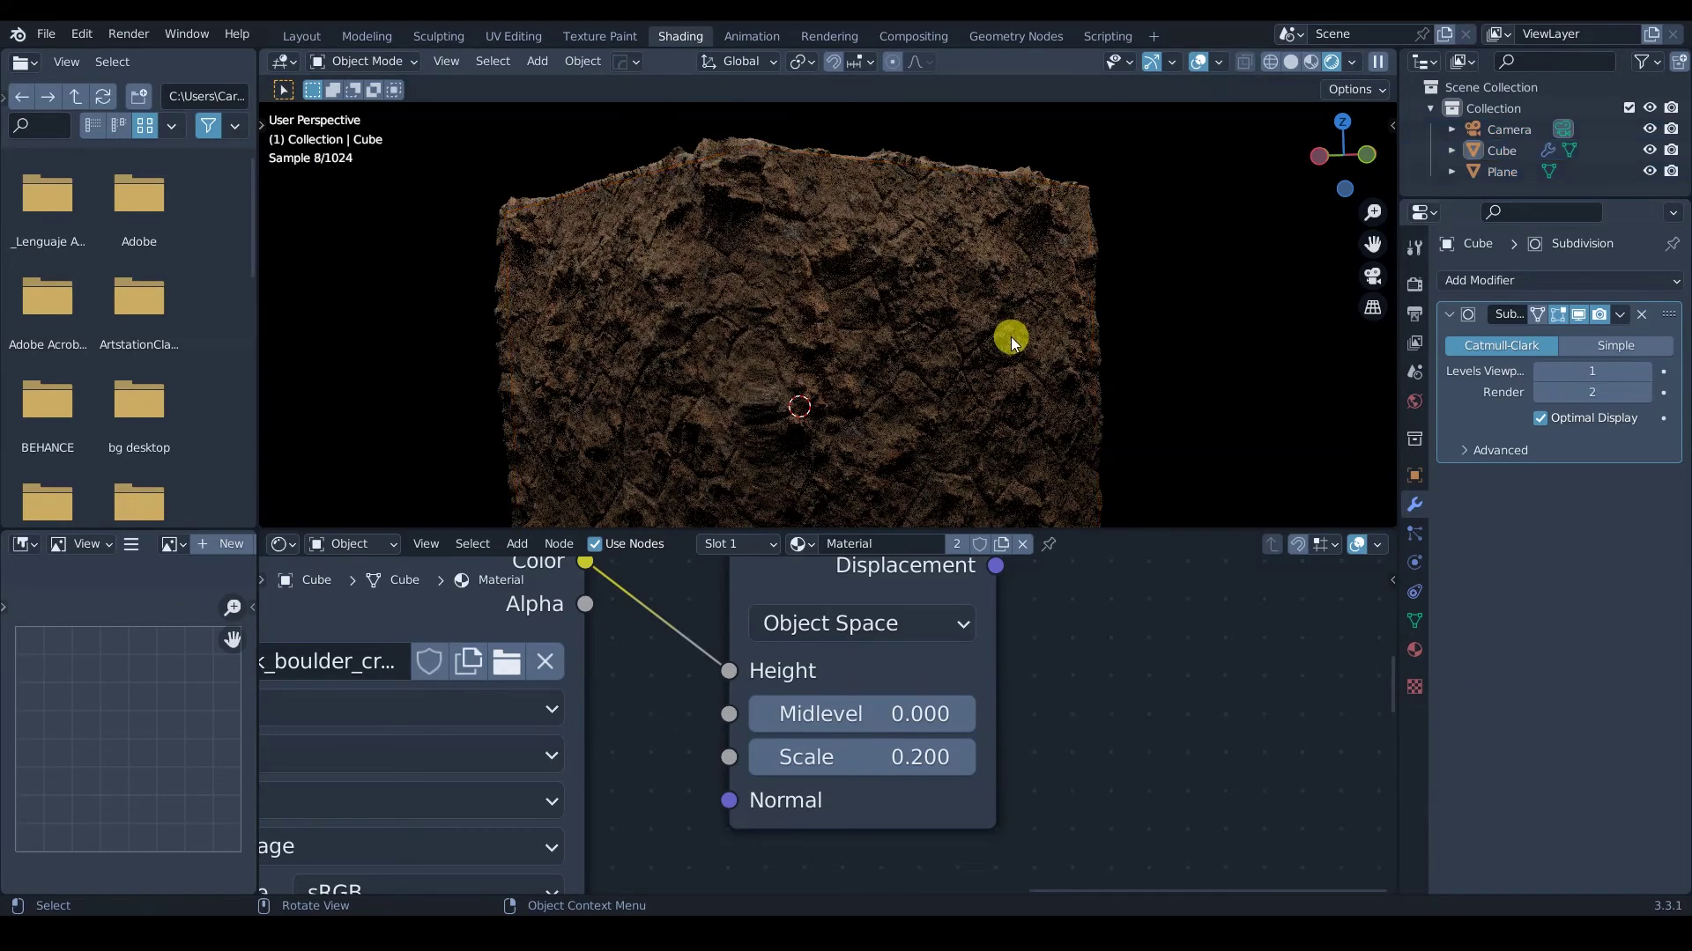
middle_click_drag(1035, 377, 1048, 324, "ctrl")
left_click(887, 755)
type(".3")
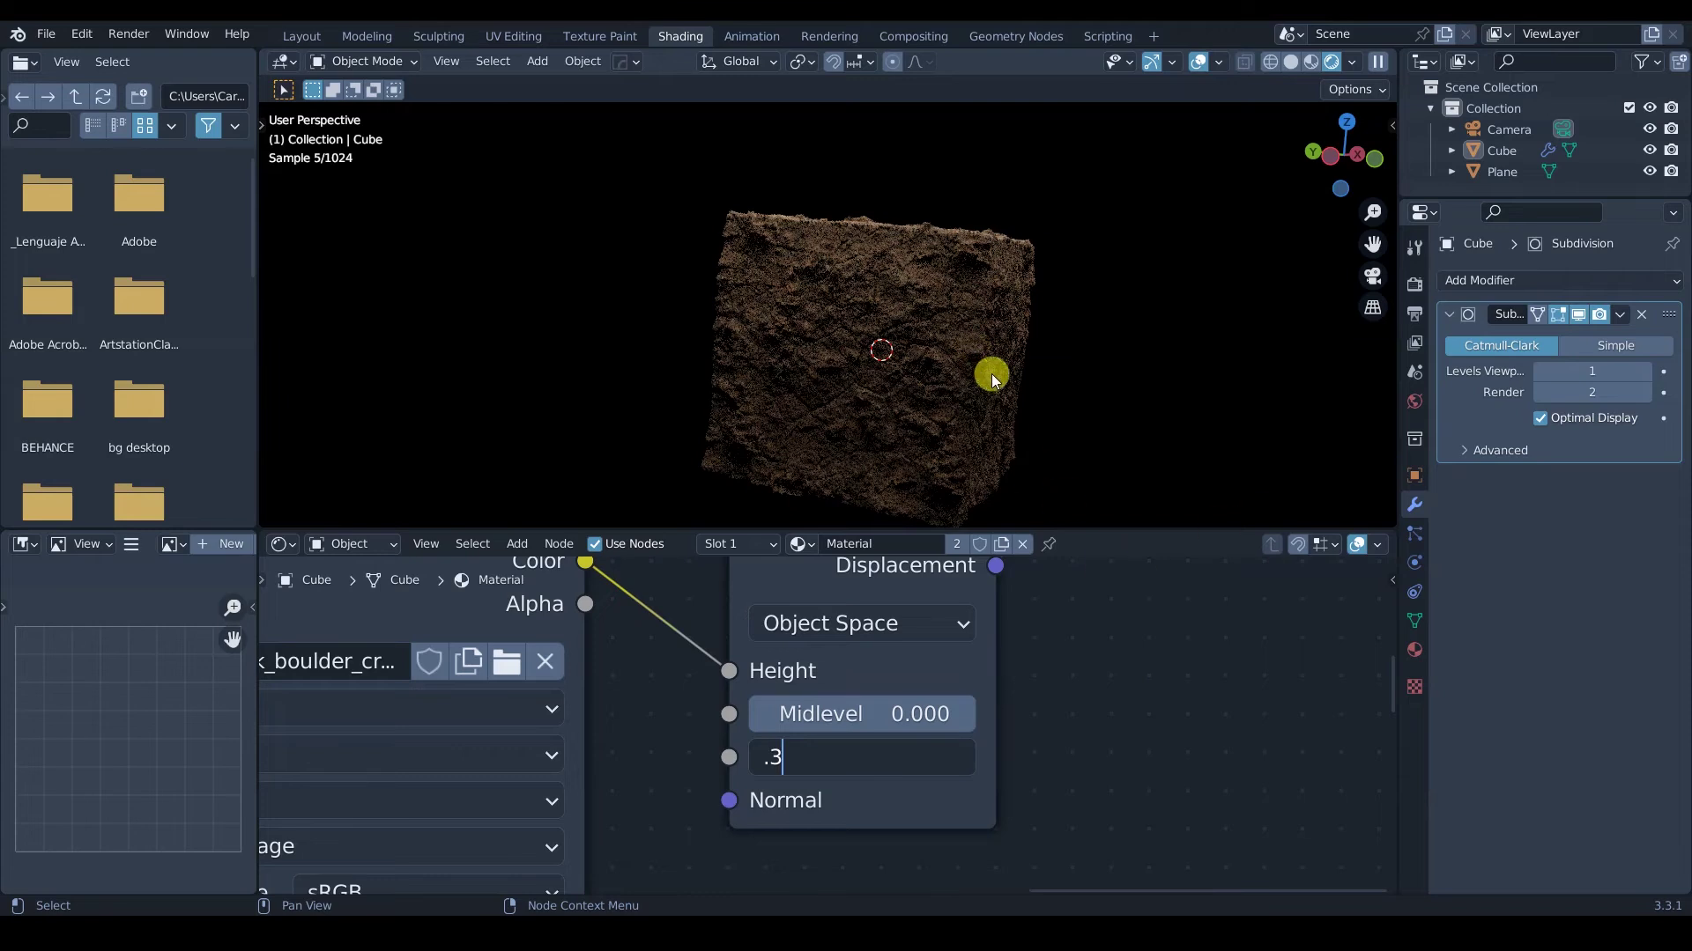
key("Return")
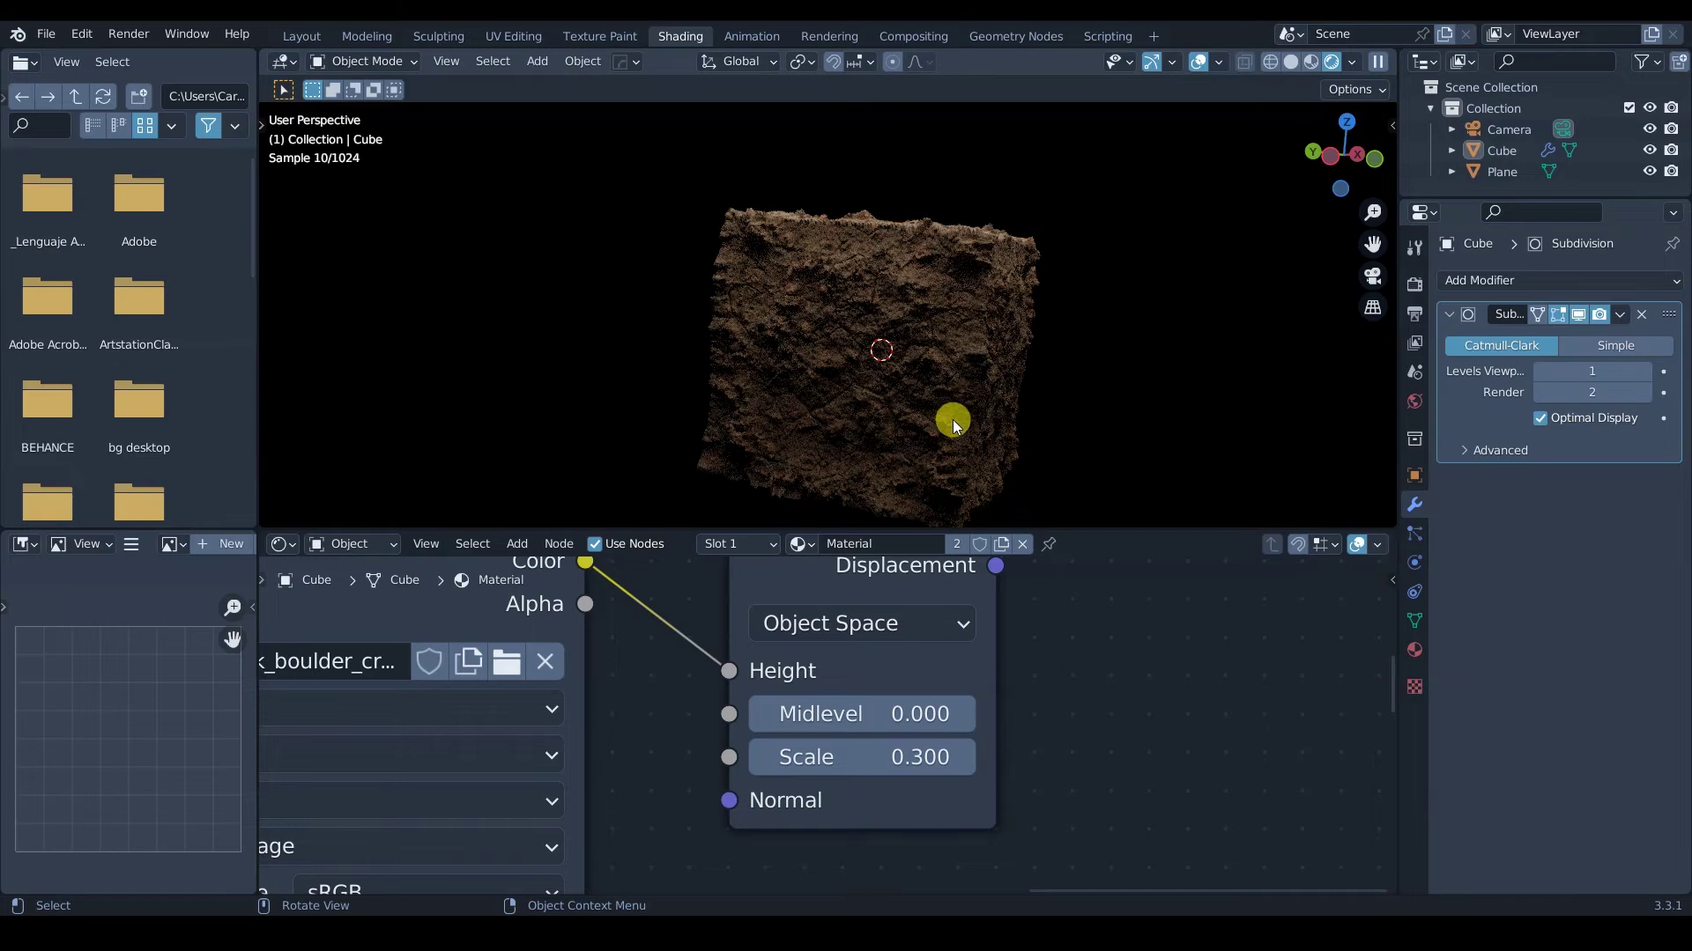
Inspect the displaced rock cube from other sides and switch the viewport to Wireframe shading to view its mesh density.
middle_click_drag(957, 421, 1060, 276)
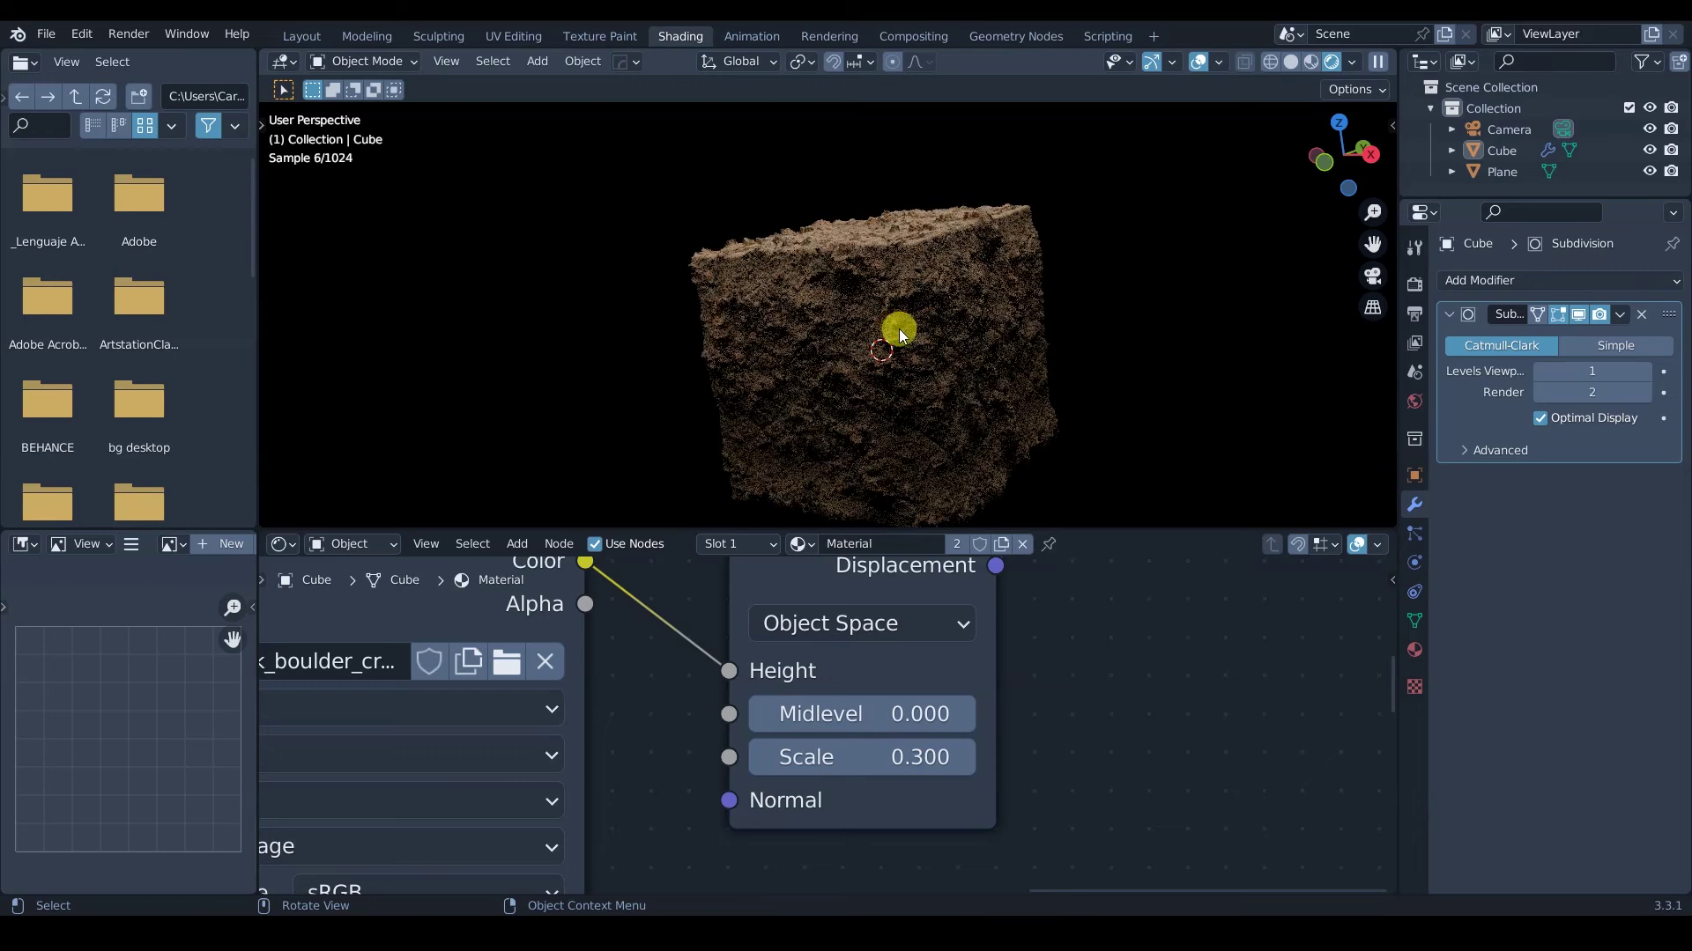
middle_click_drag(878, 348, 955, 308)
middle_click_drag(831, 336, 896, 309, "ctrl")
left_click(919, 292)
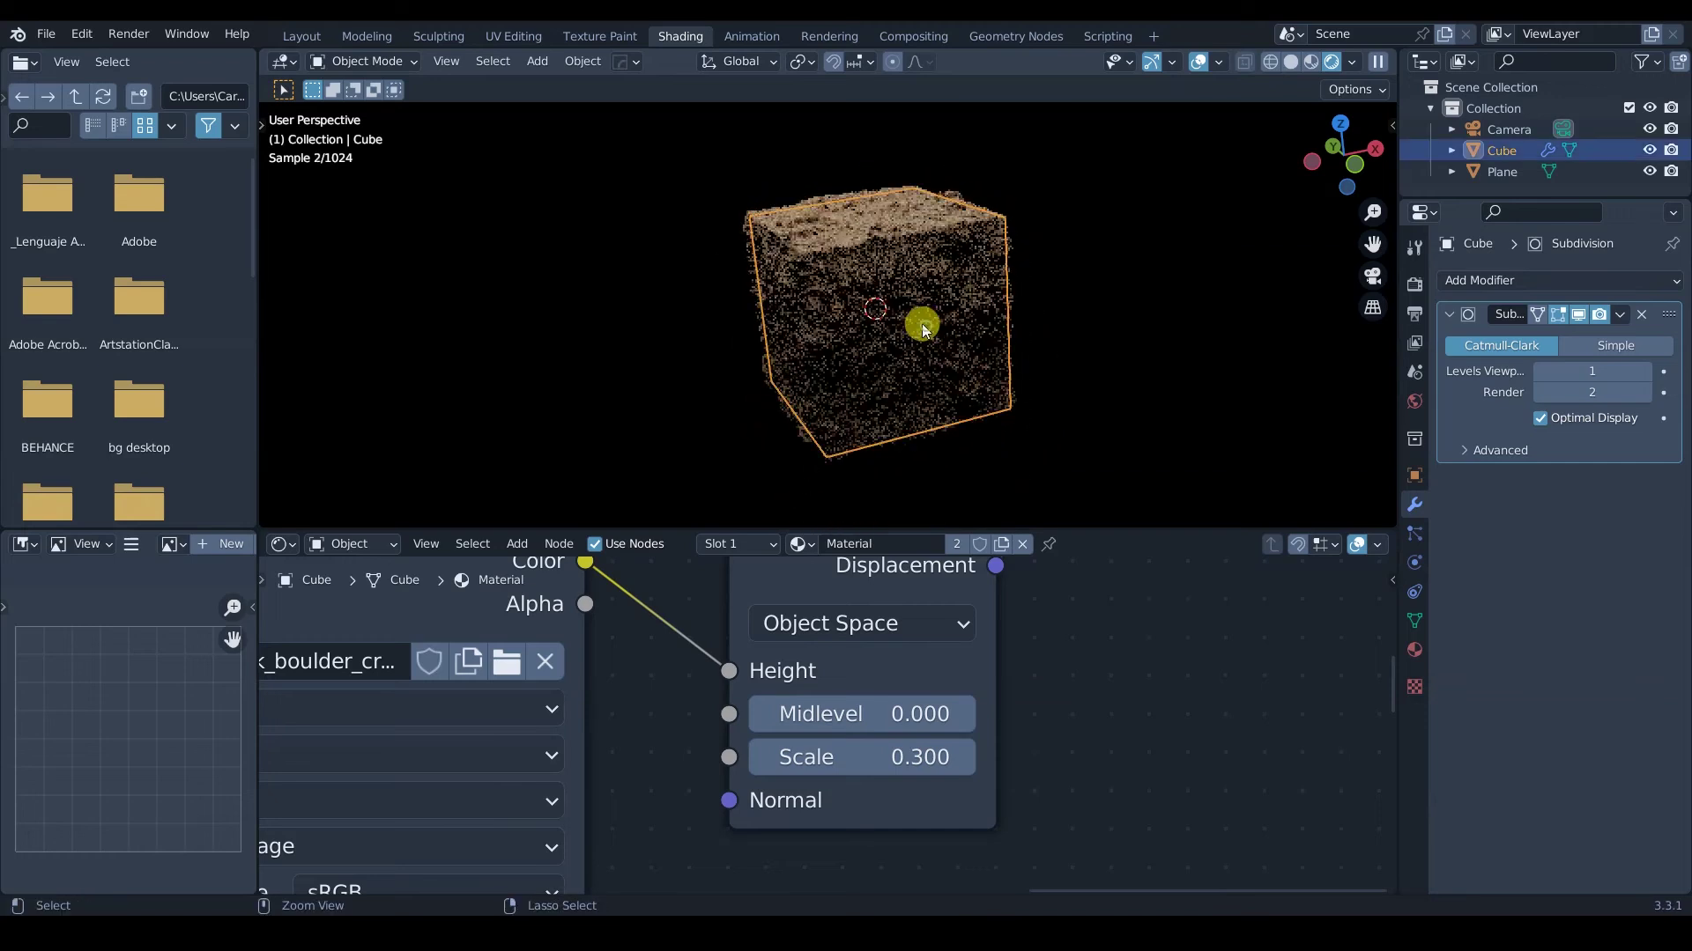
key("z")
left_click(1048, 319)
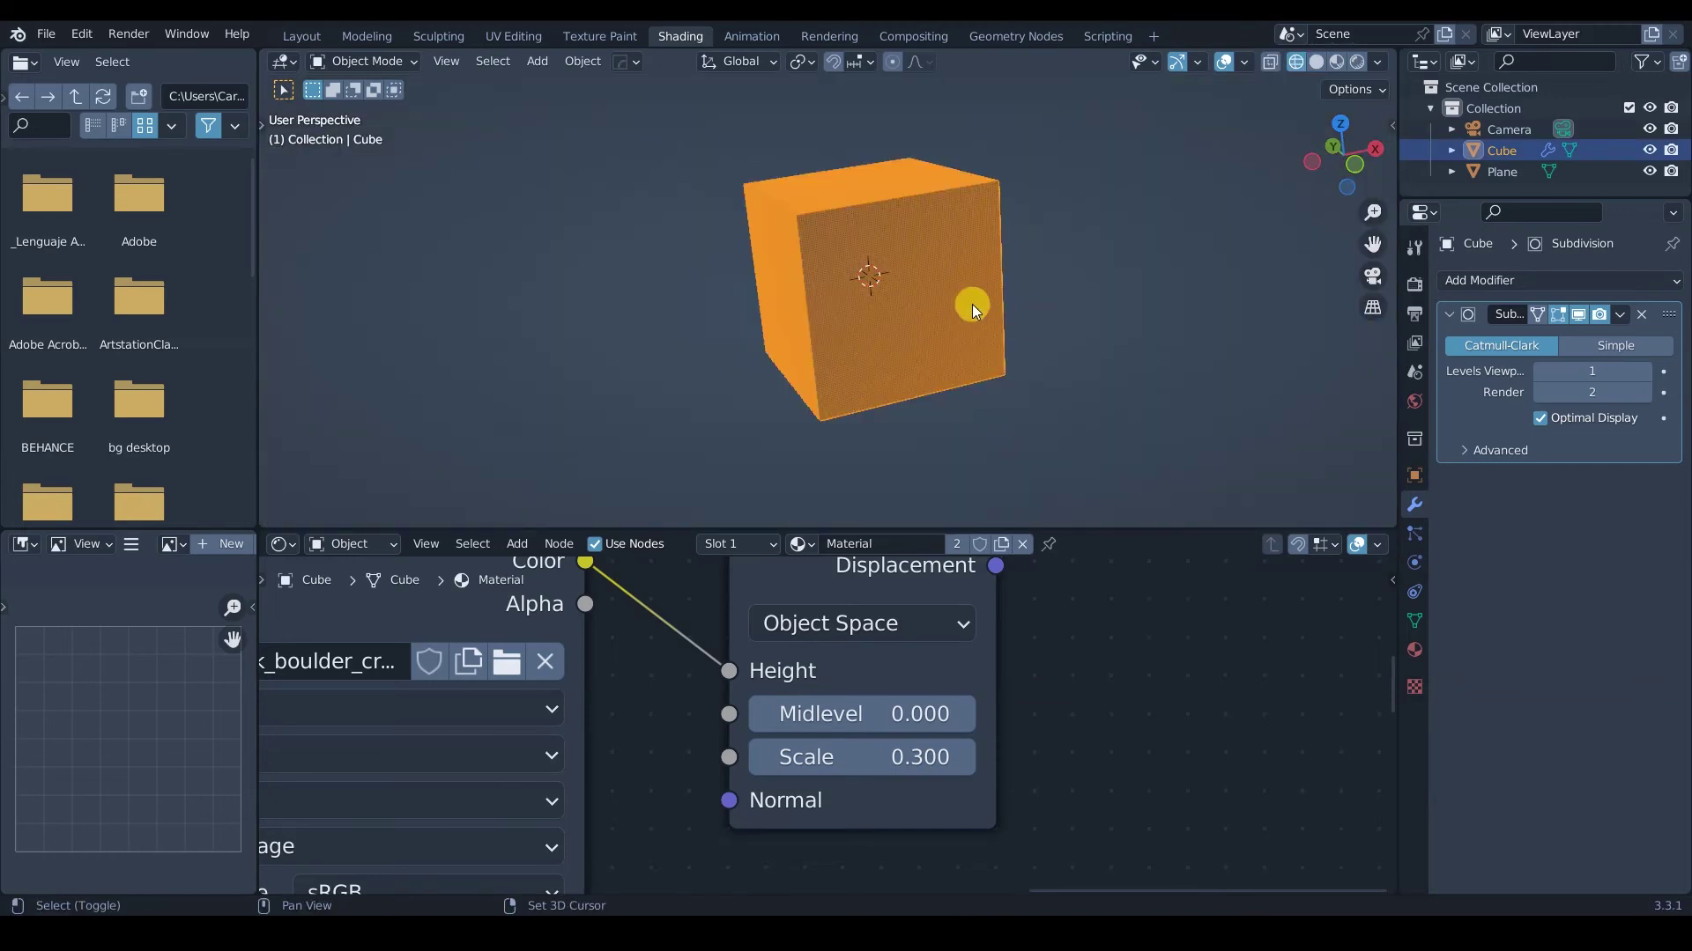
key("alt+a")
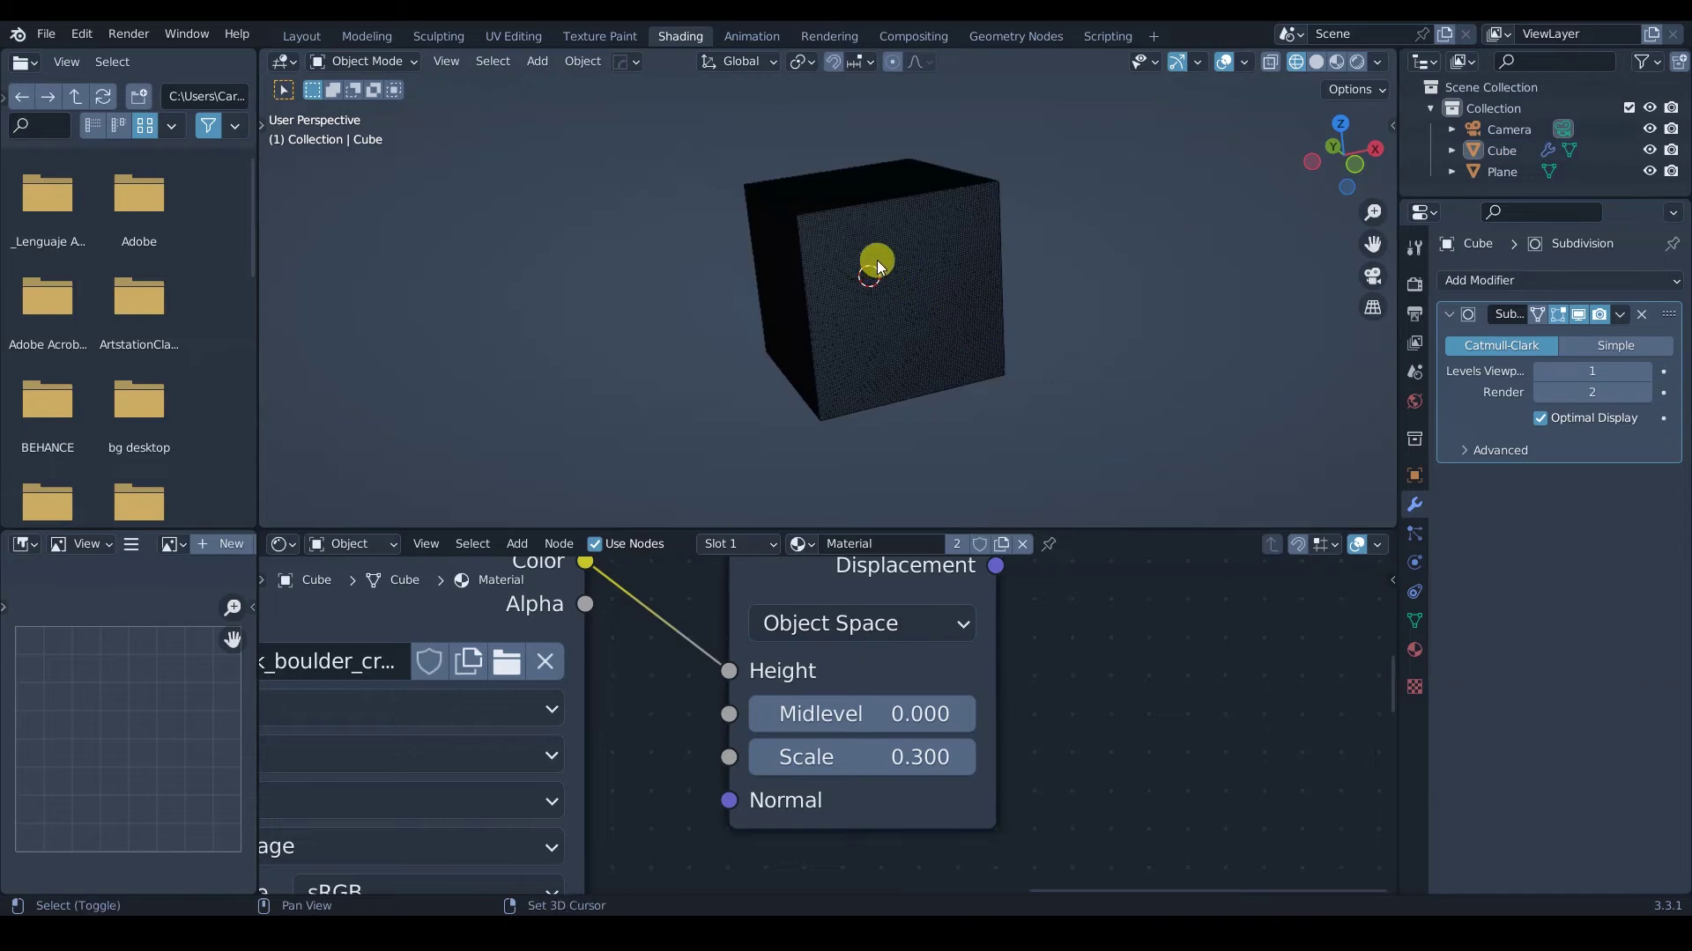
Select the cube, enter Edit Mode and remove its Subdivision modifier.
left_click(884, 228)
key("alt+Tab")
key("alt+Tab")
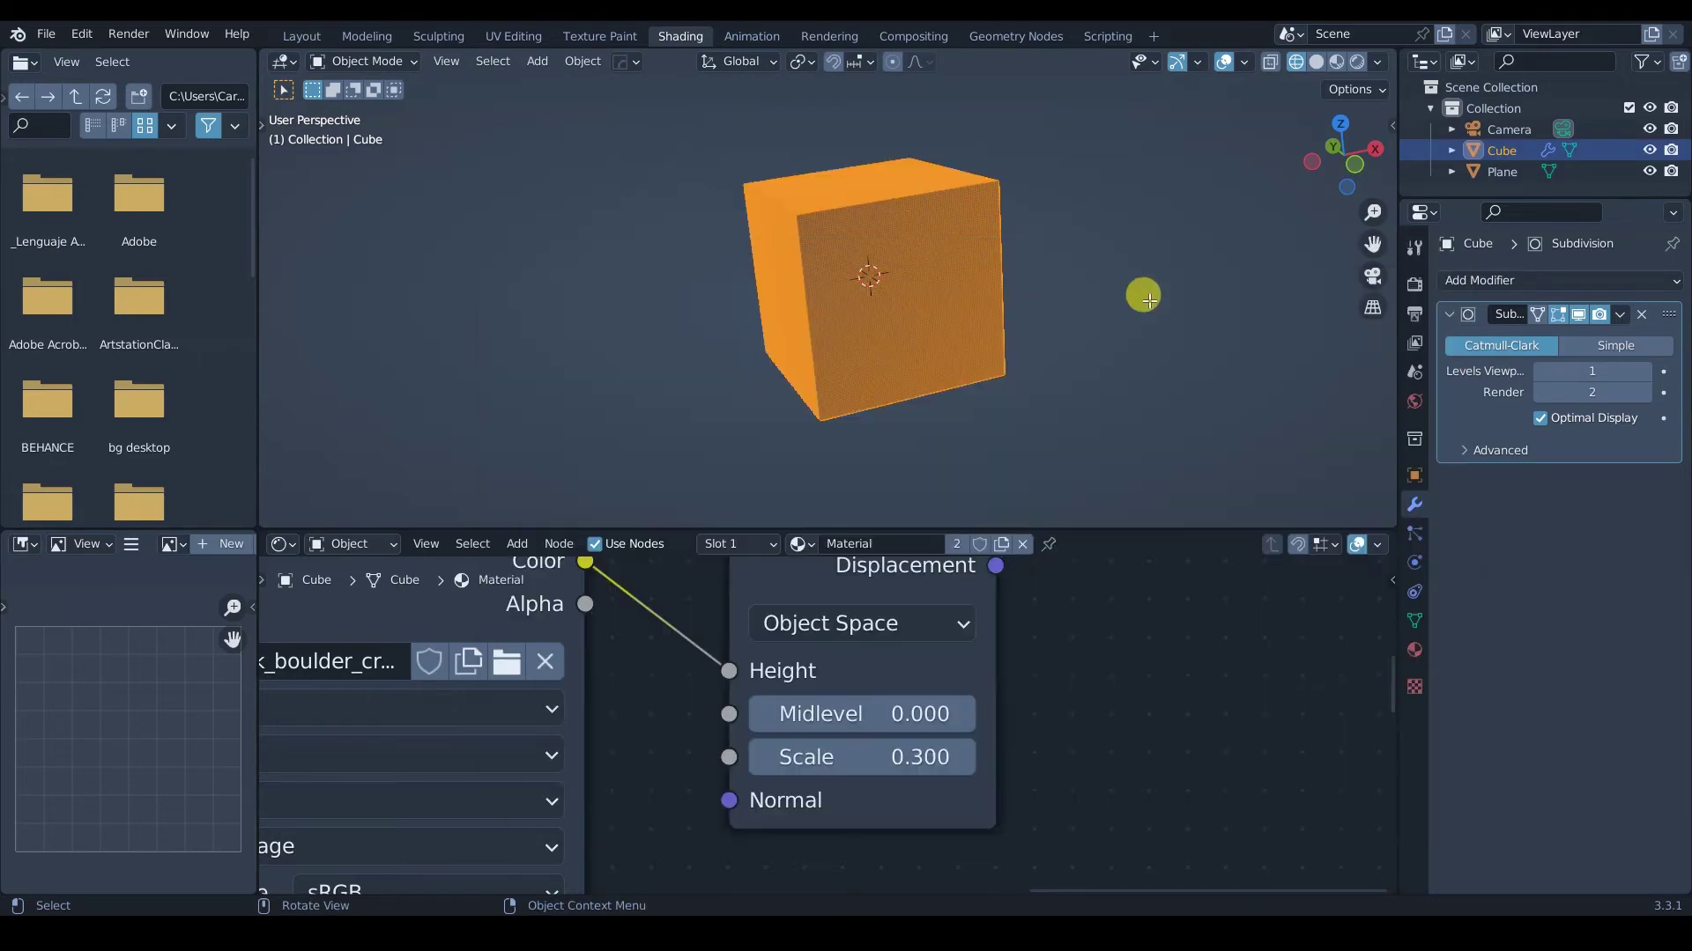
key("Tab")
left_click(1640, 315)
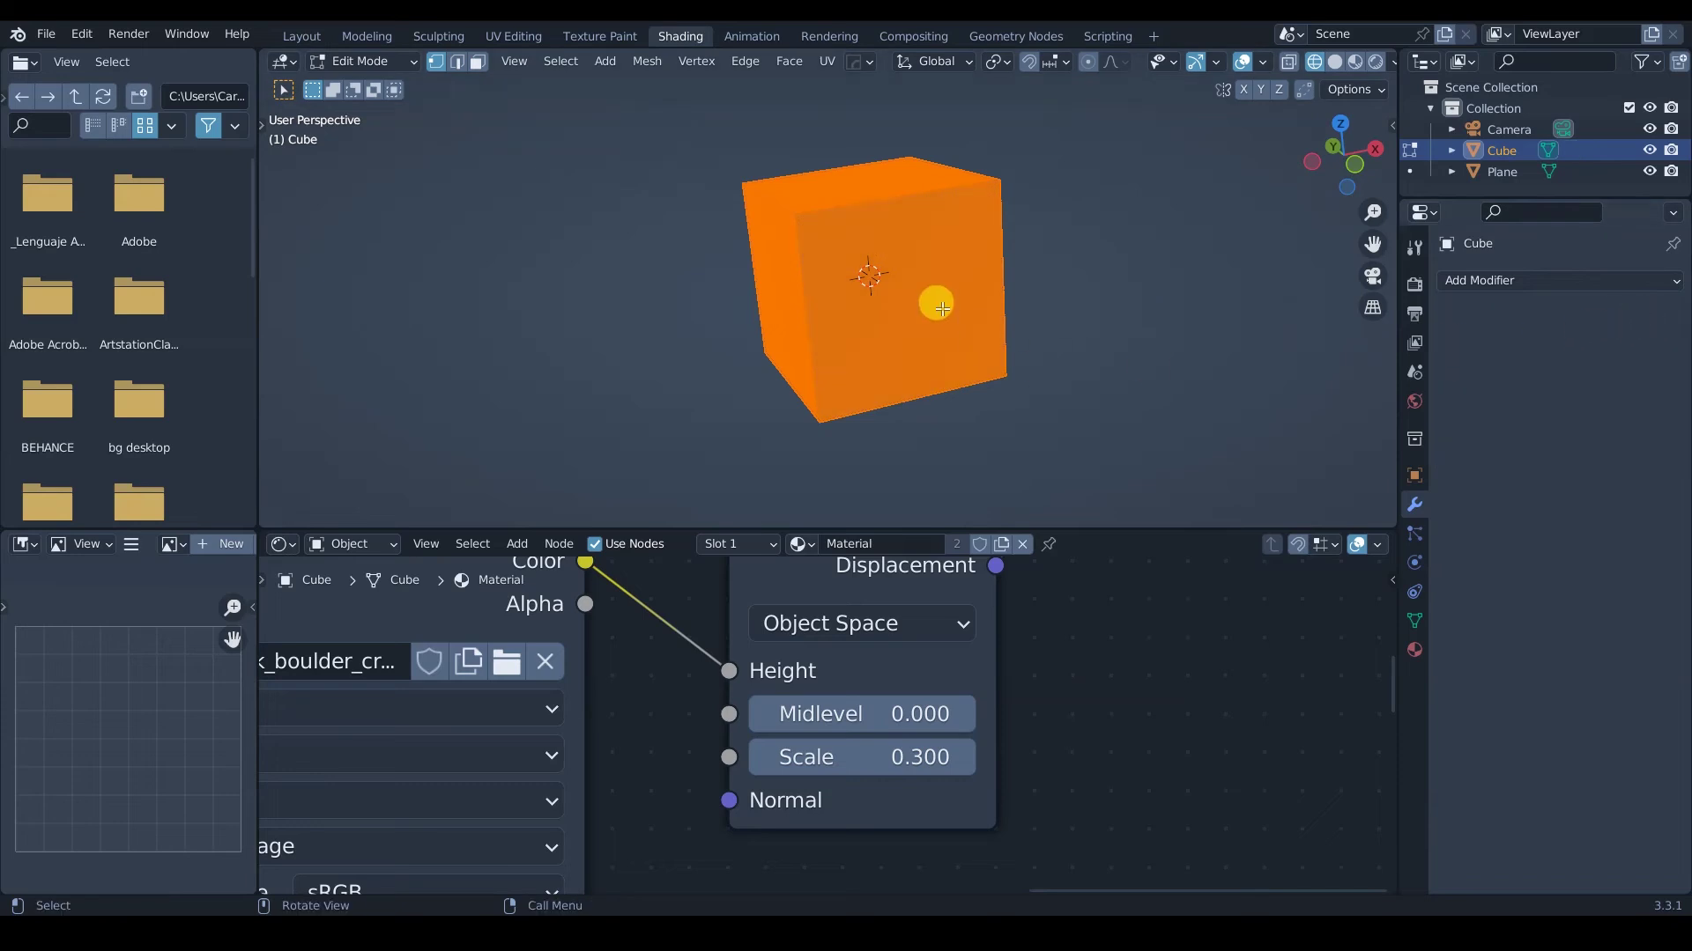
Return the cube to Object Mode and switch the viewport to Solid shading.
key("Tab")
left_click(382, 61)
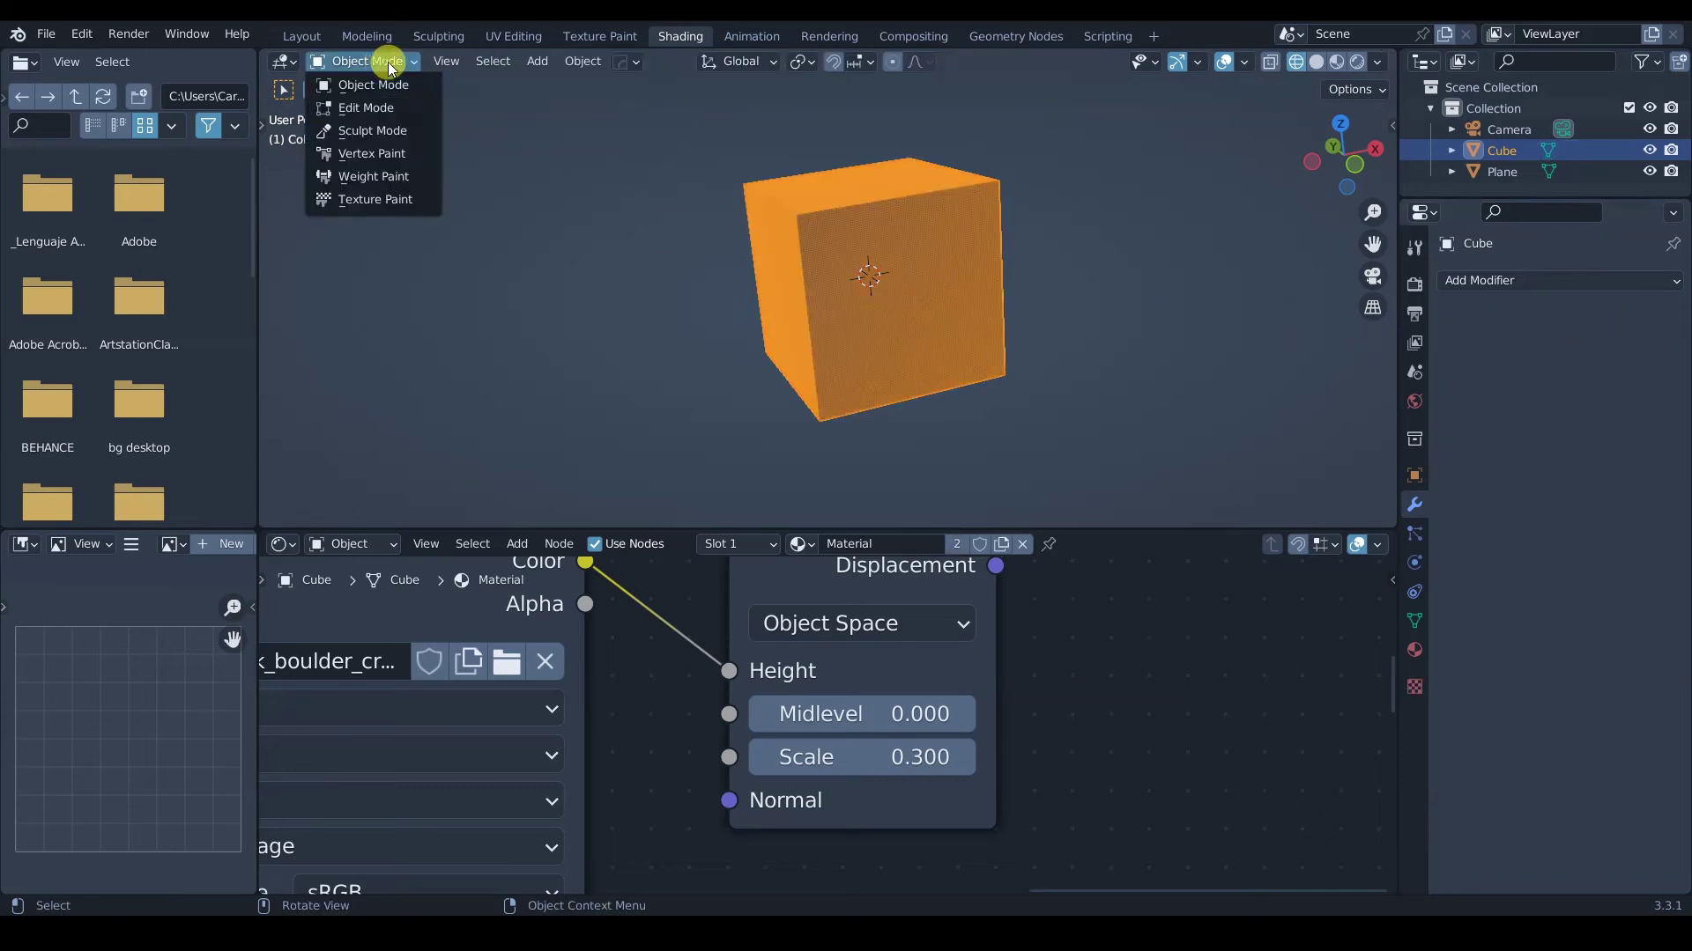
key("x")
left_click(851, 253)
key("ctrl+z")
mouse_move(871, 311)
middle_mouse_down("shift")
mouse_move(867, 356)
mouse_move(898, 322)
mouse_move(890, 367)
middle_mouse_up("shift")
key("z")
scroll(889, 352, "down", 2)
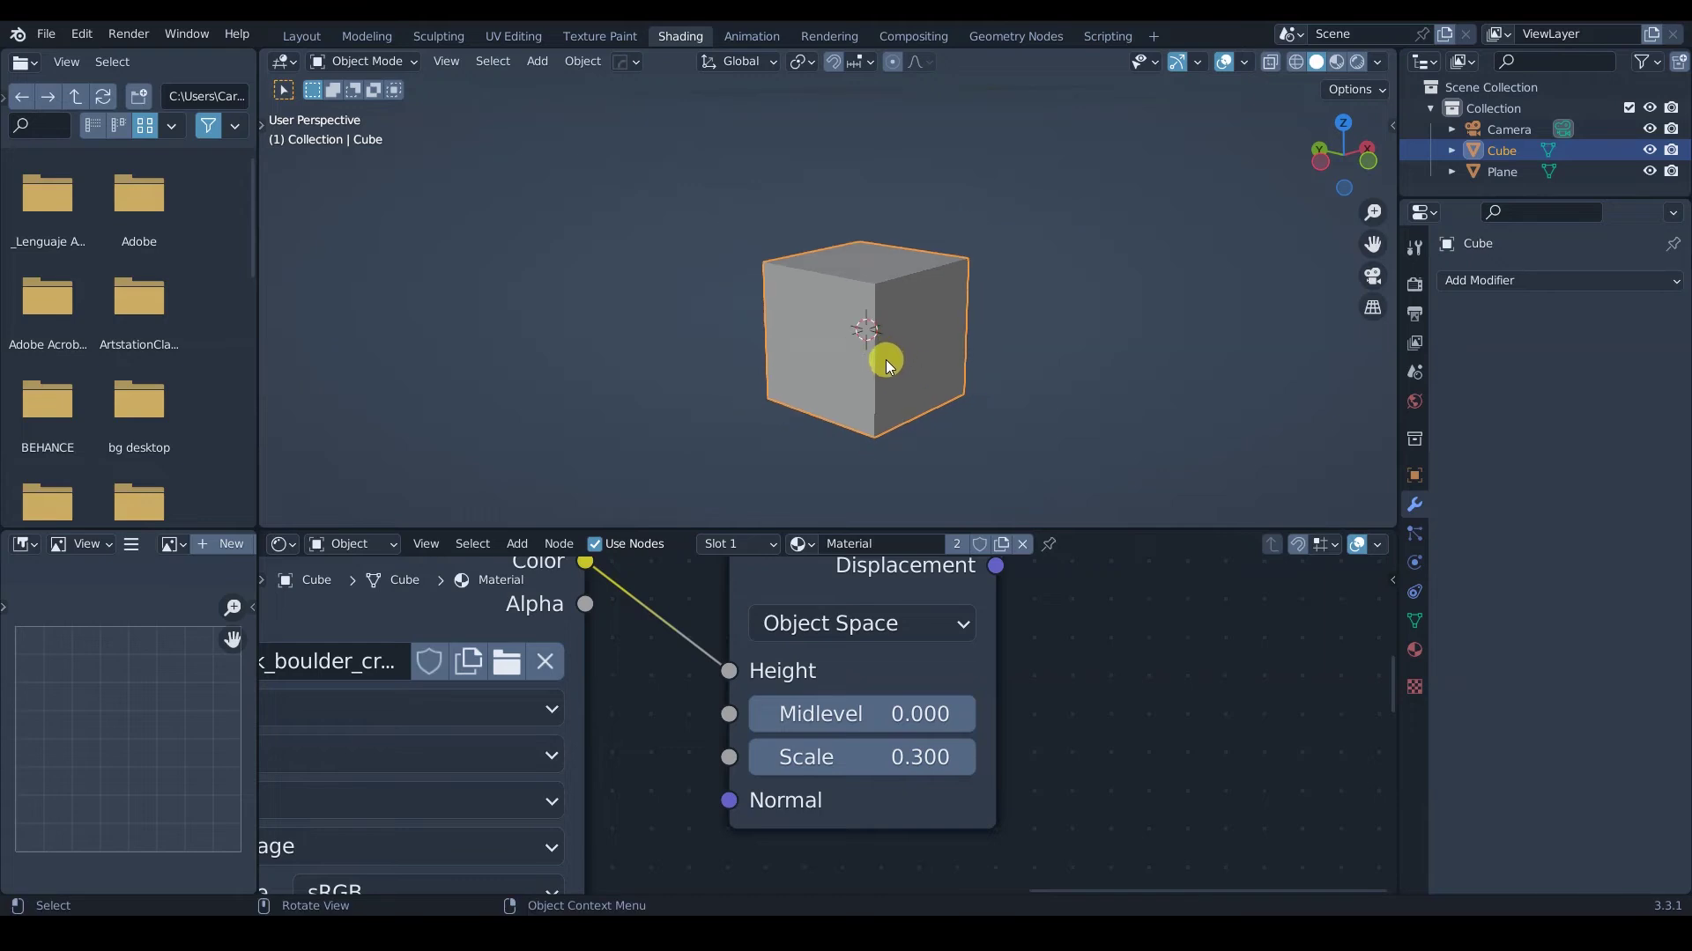
left_click(1211, 65)
left_click(1213, 71)
Delete the cube and add a mesh plane in its place.
key("x")
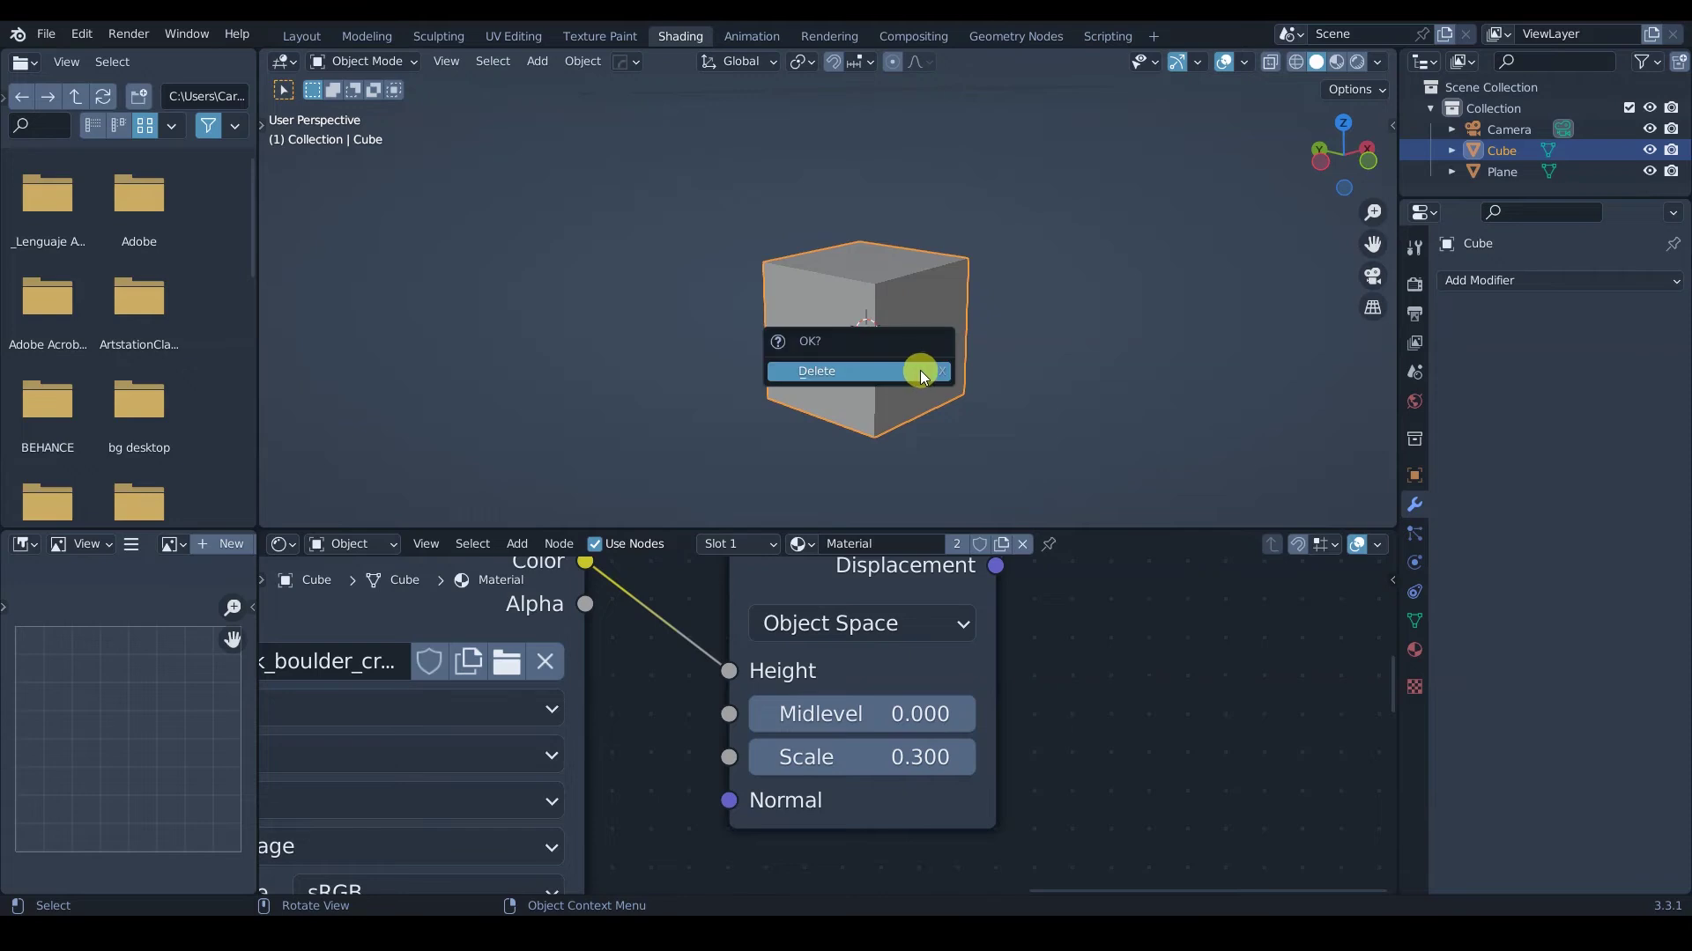
left_click(906, 372)
key("shift+a")
mouse_move(916, 371)
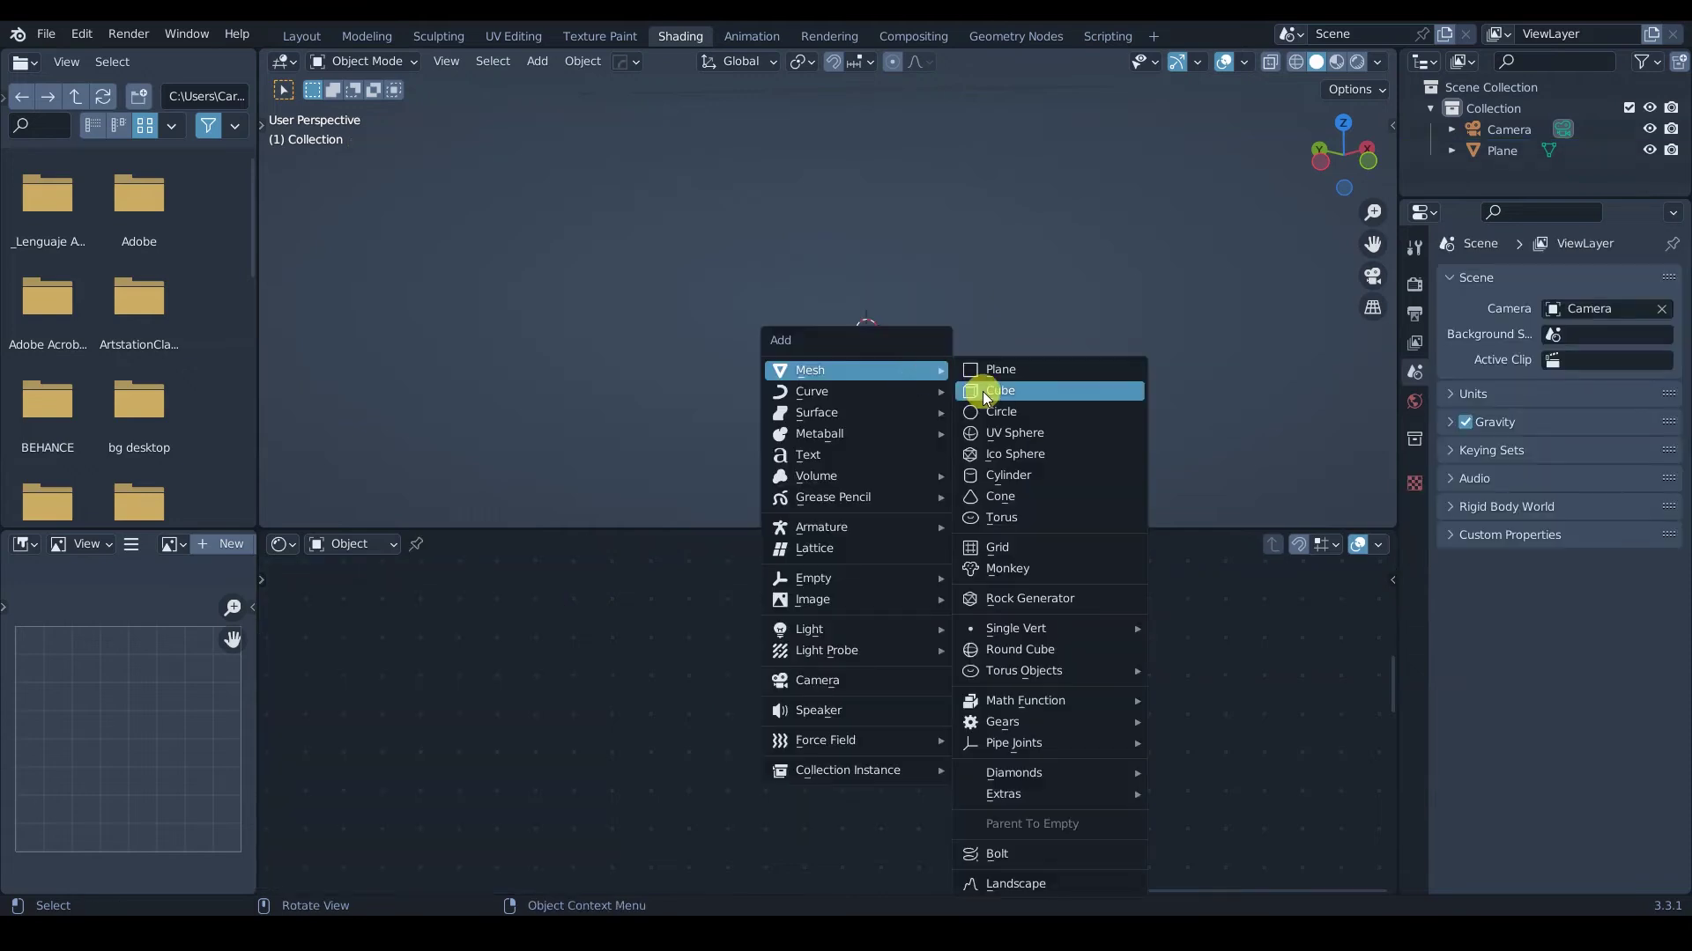
left_click(991, 371)
Scale the new plane up uniformly to several times its original size.
key("s")
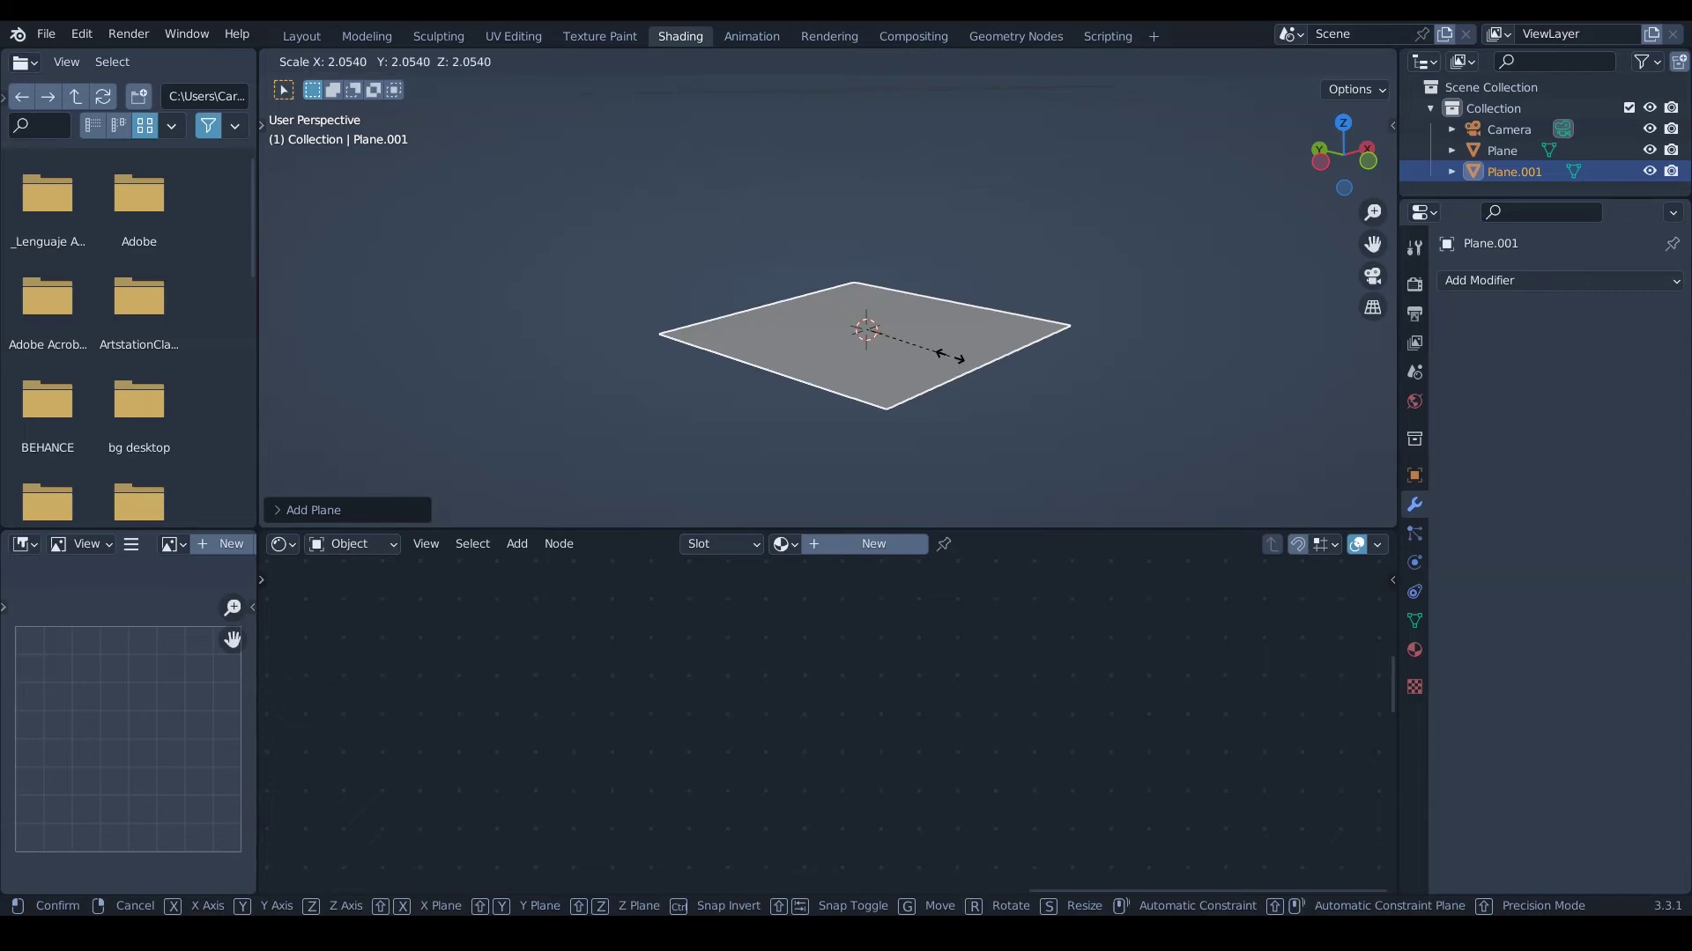
left_click(992, 377)
middle_click_drag(866, 376, 913, 366)
key("s")
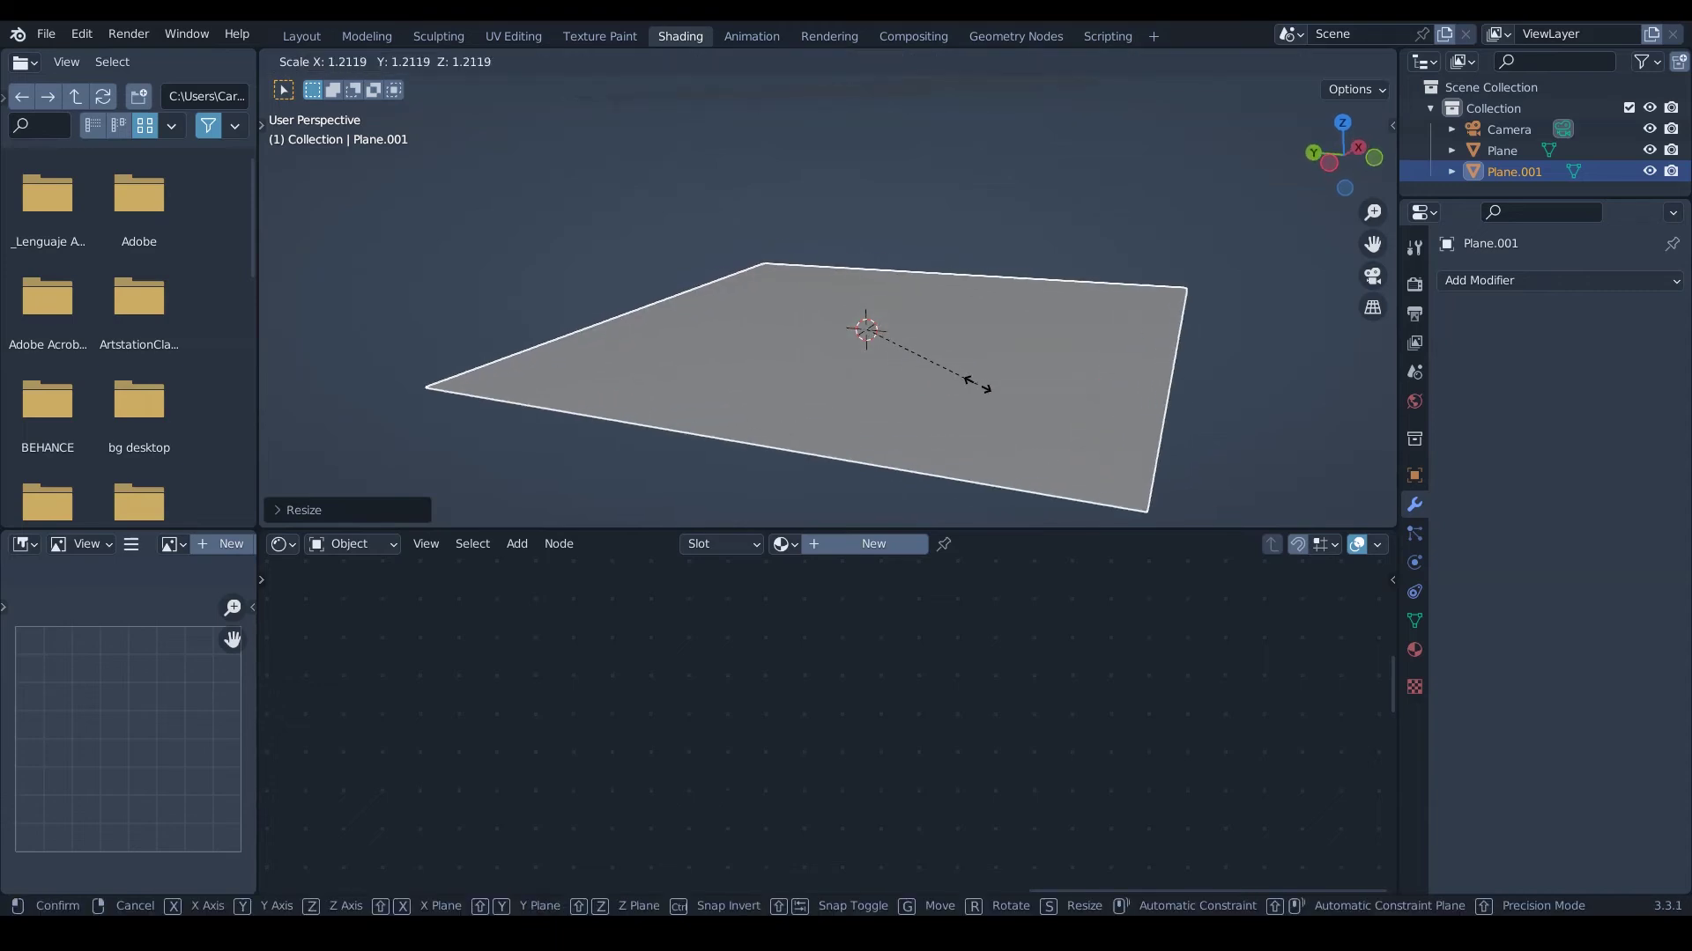
left_click(966, 392)
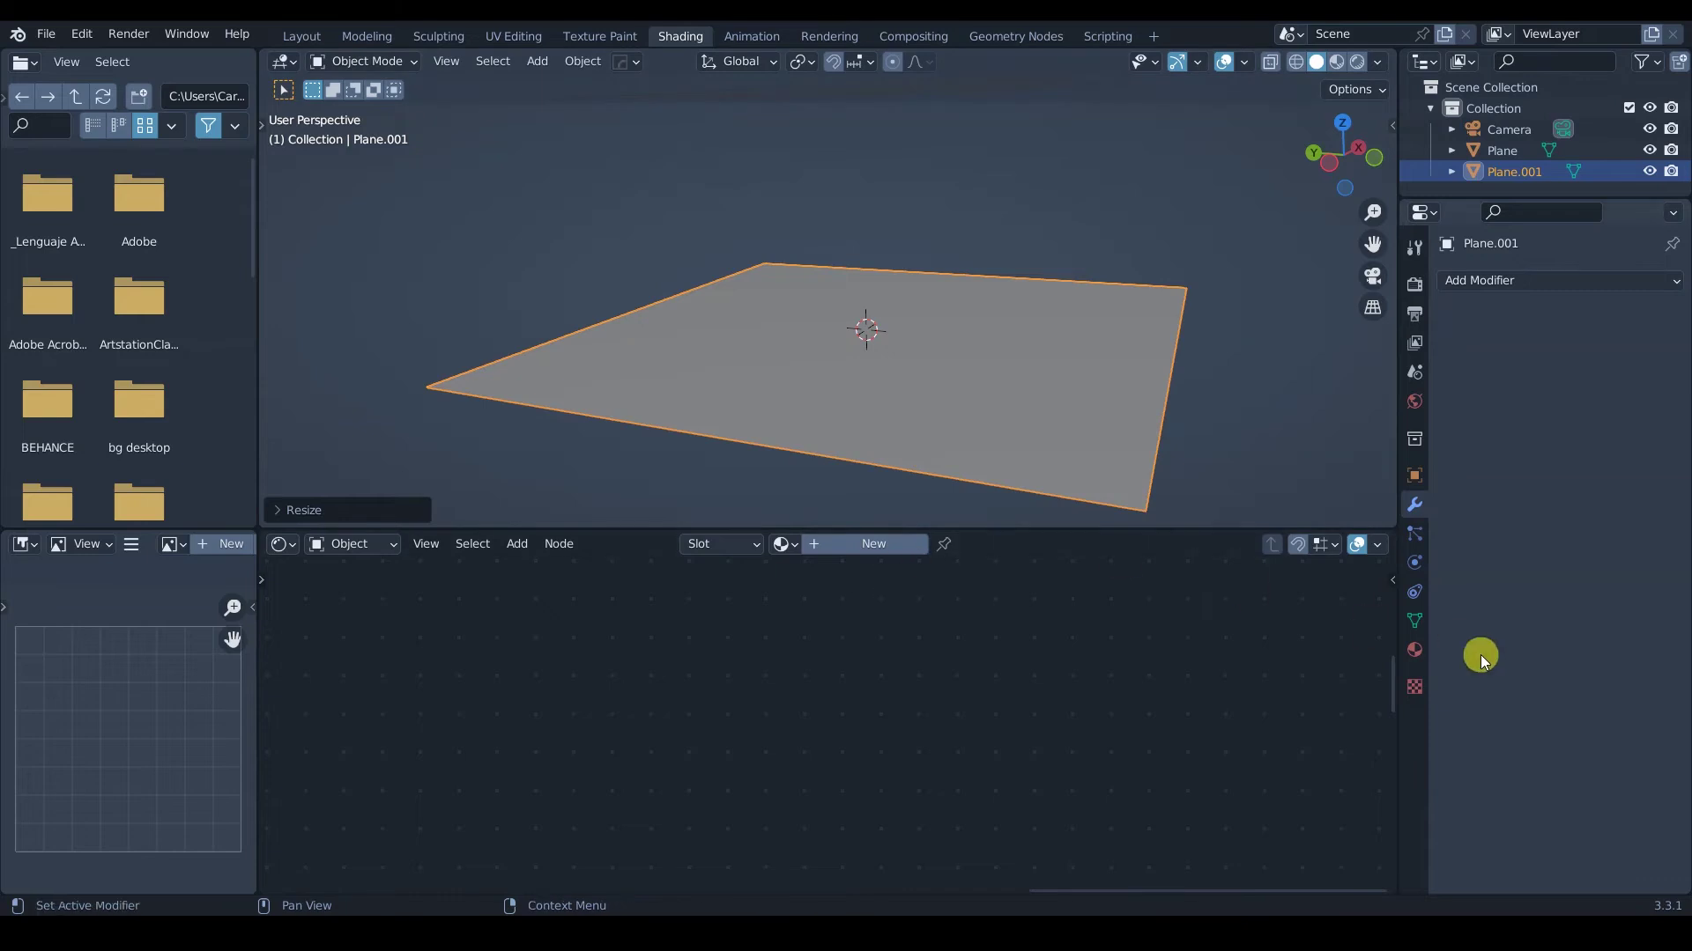
Create a new material on the plane and name it "displacement example".
left_click(1415, 652)
left_click(1517, 365)
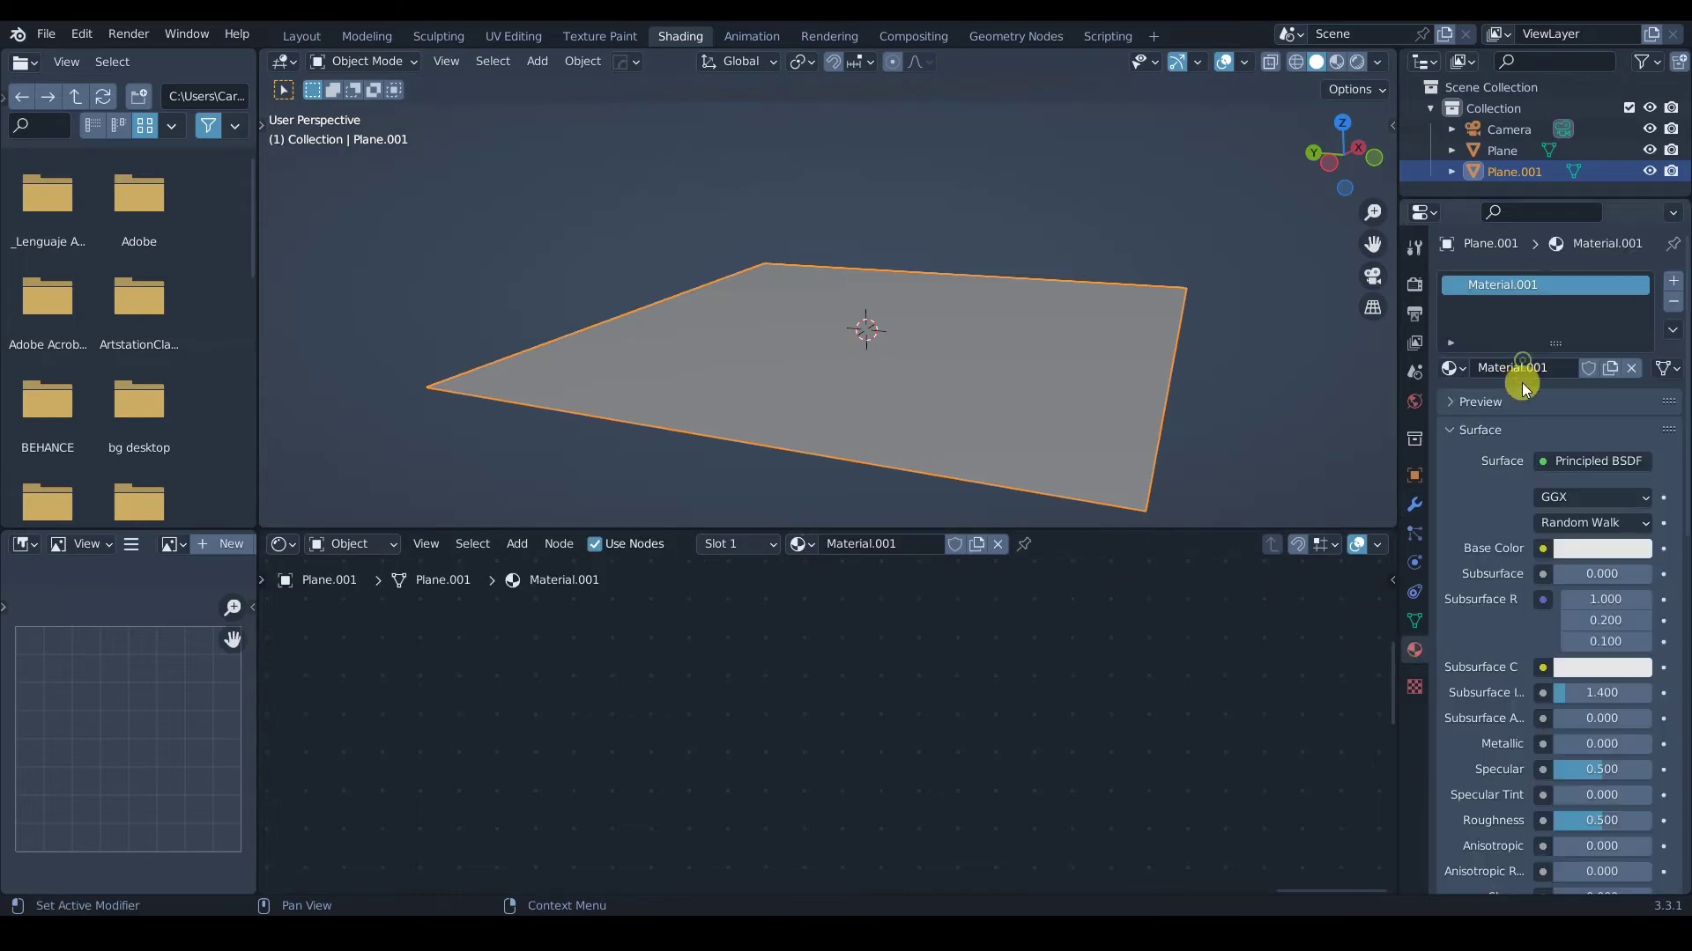
left_click(1537, 368)
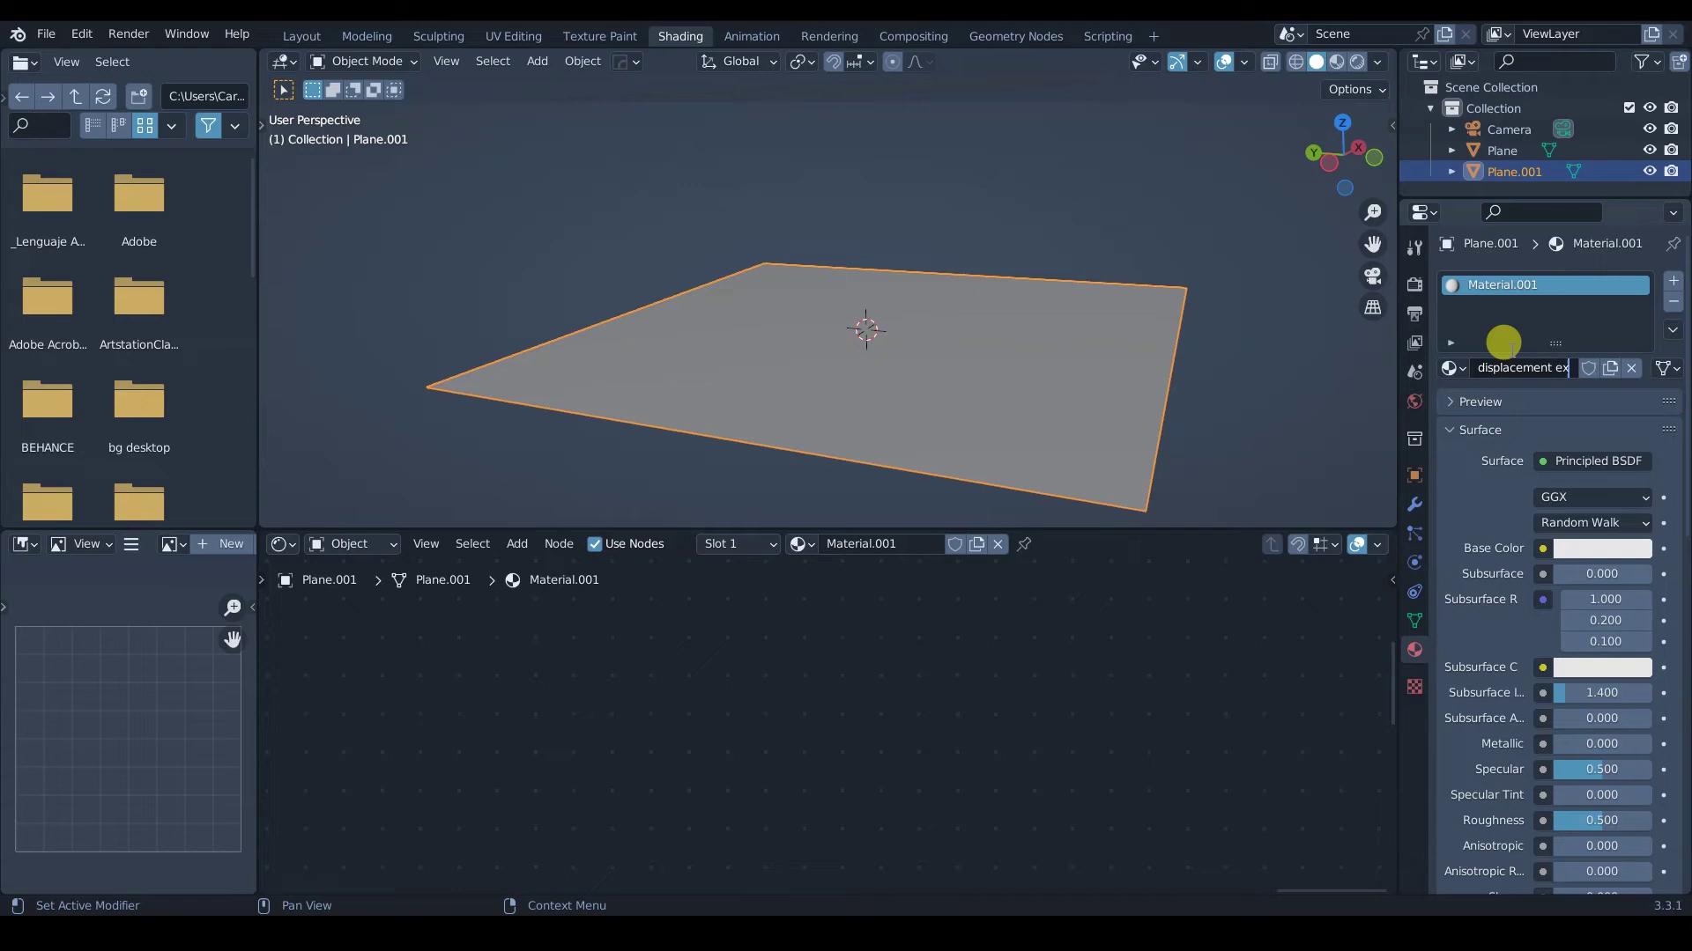
key("Return")
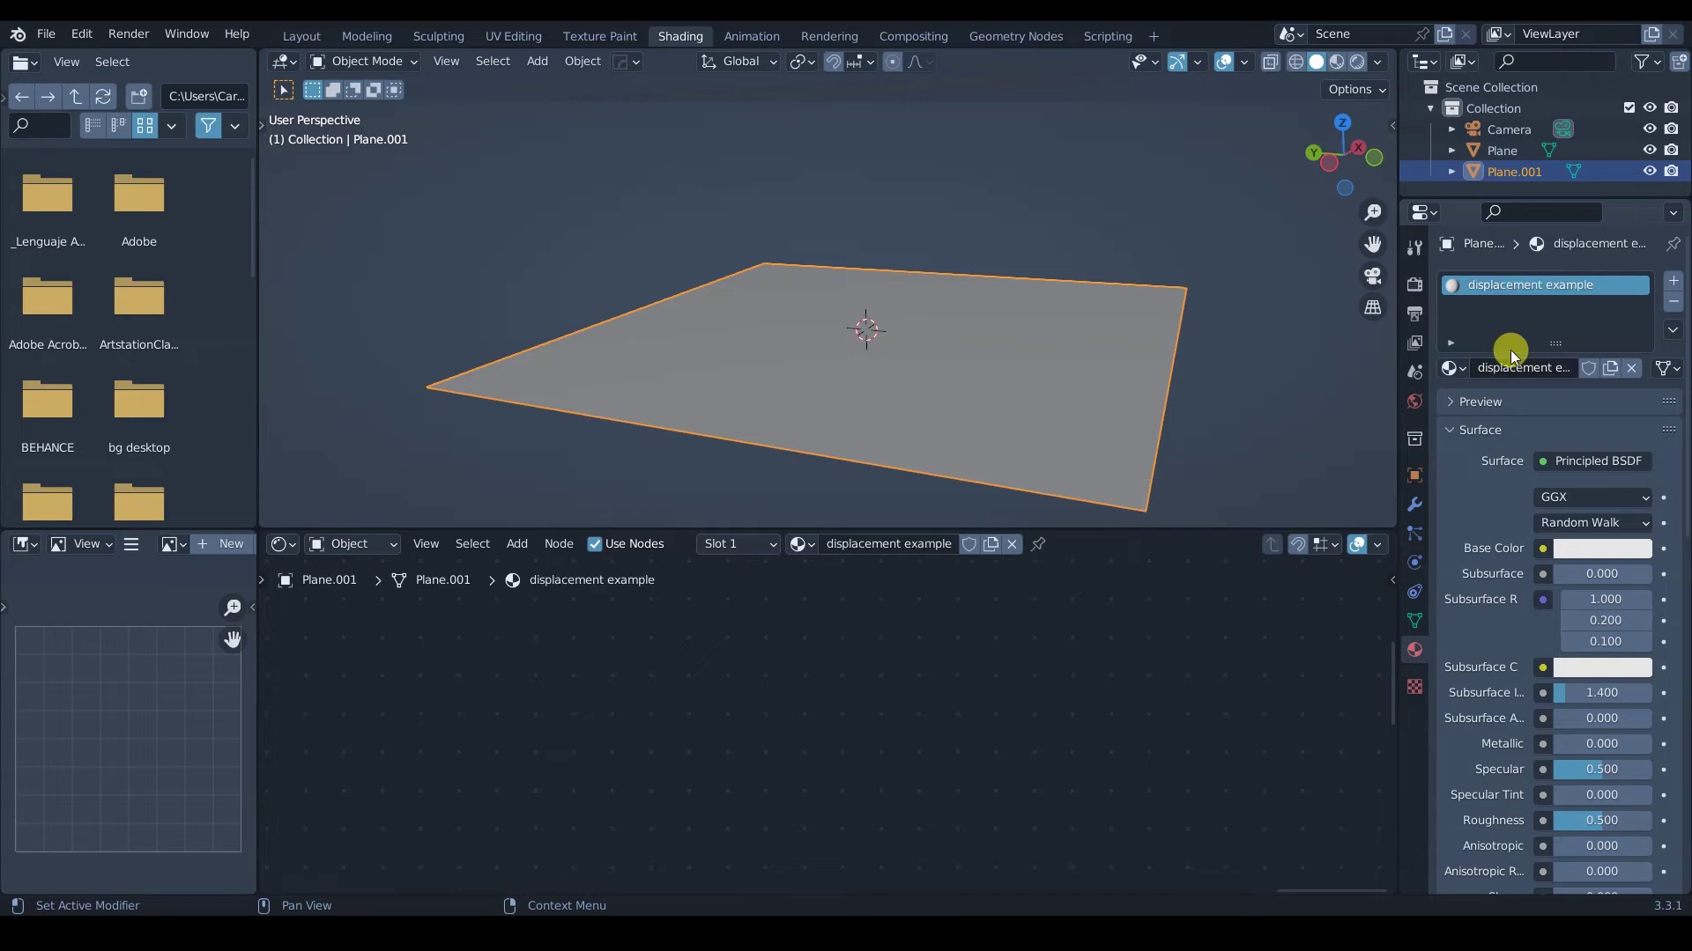
Enlarge the node editor area, add a Noise Texture node and connect its Color output to the Principled BSDF's Base Color.
key("Home")
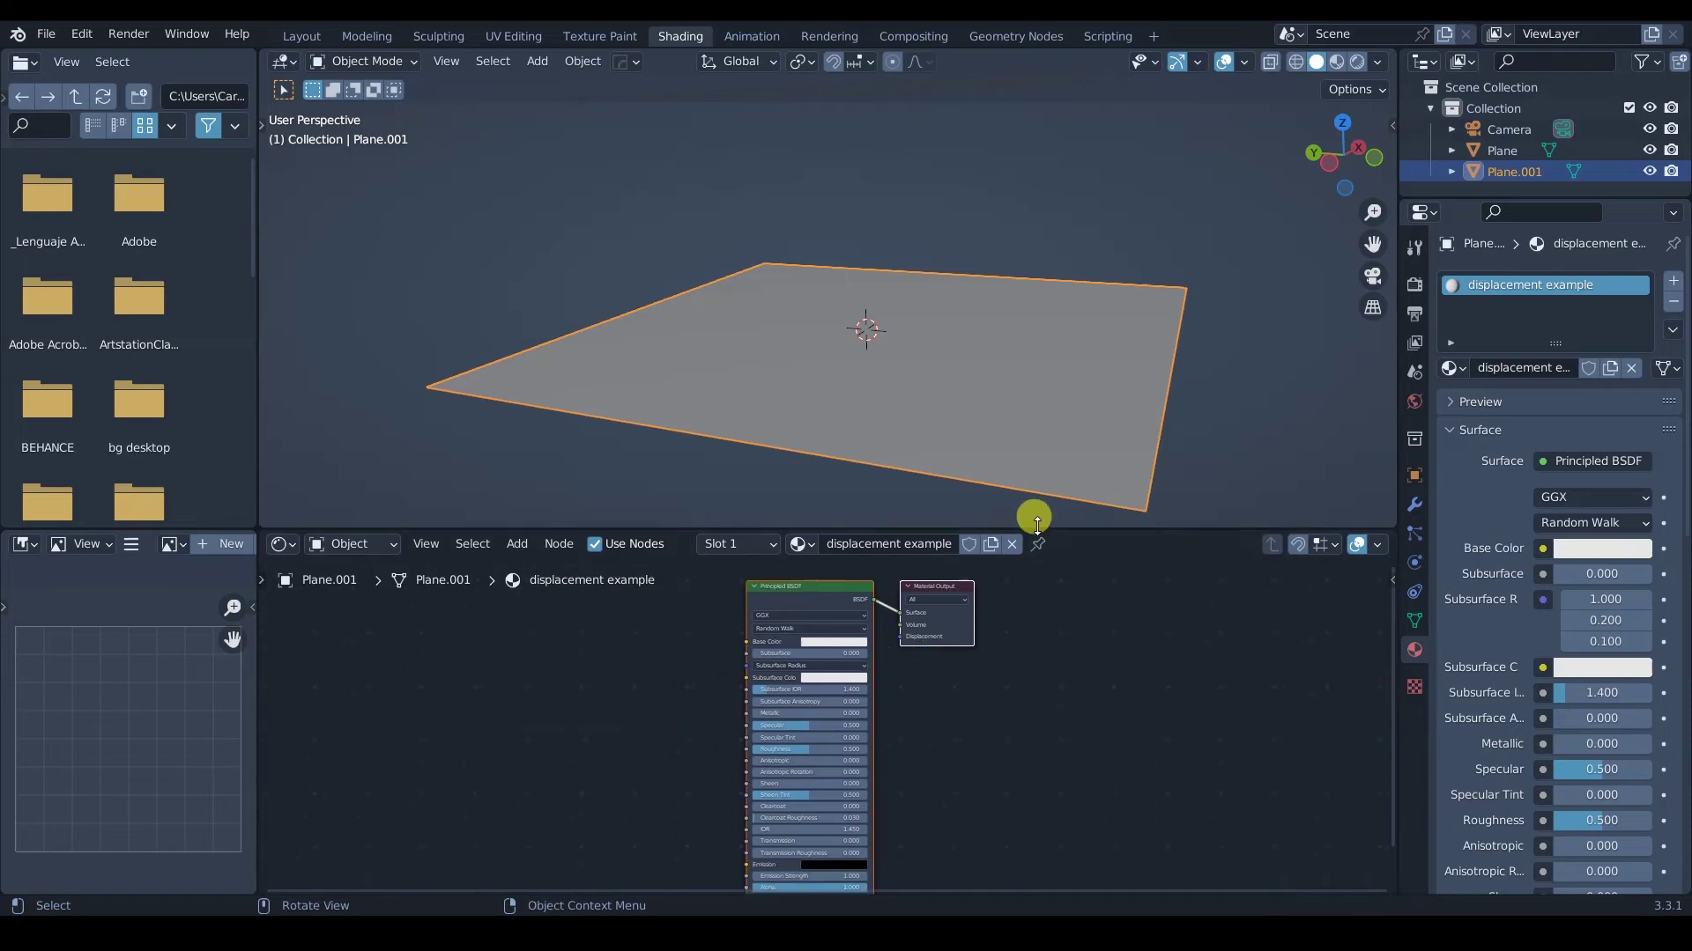
left_click_drag(1064, 526, 1056, 430)
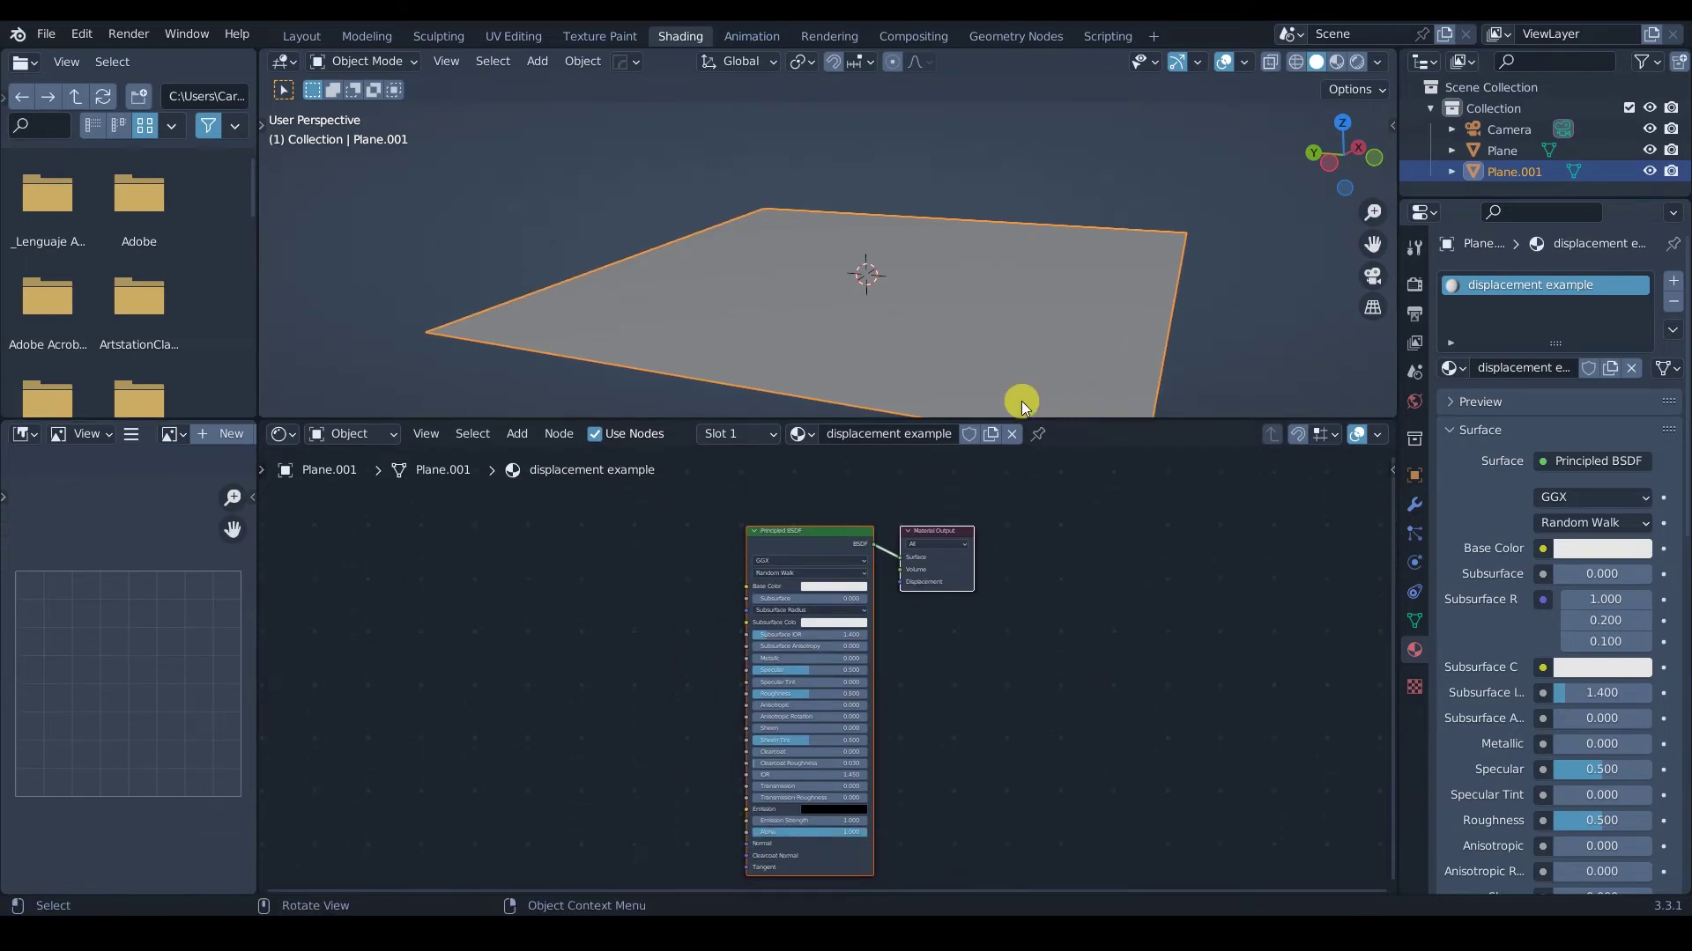
scroll(925, 296, "down", 3)
scroll(918, 257, "up", 2)
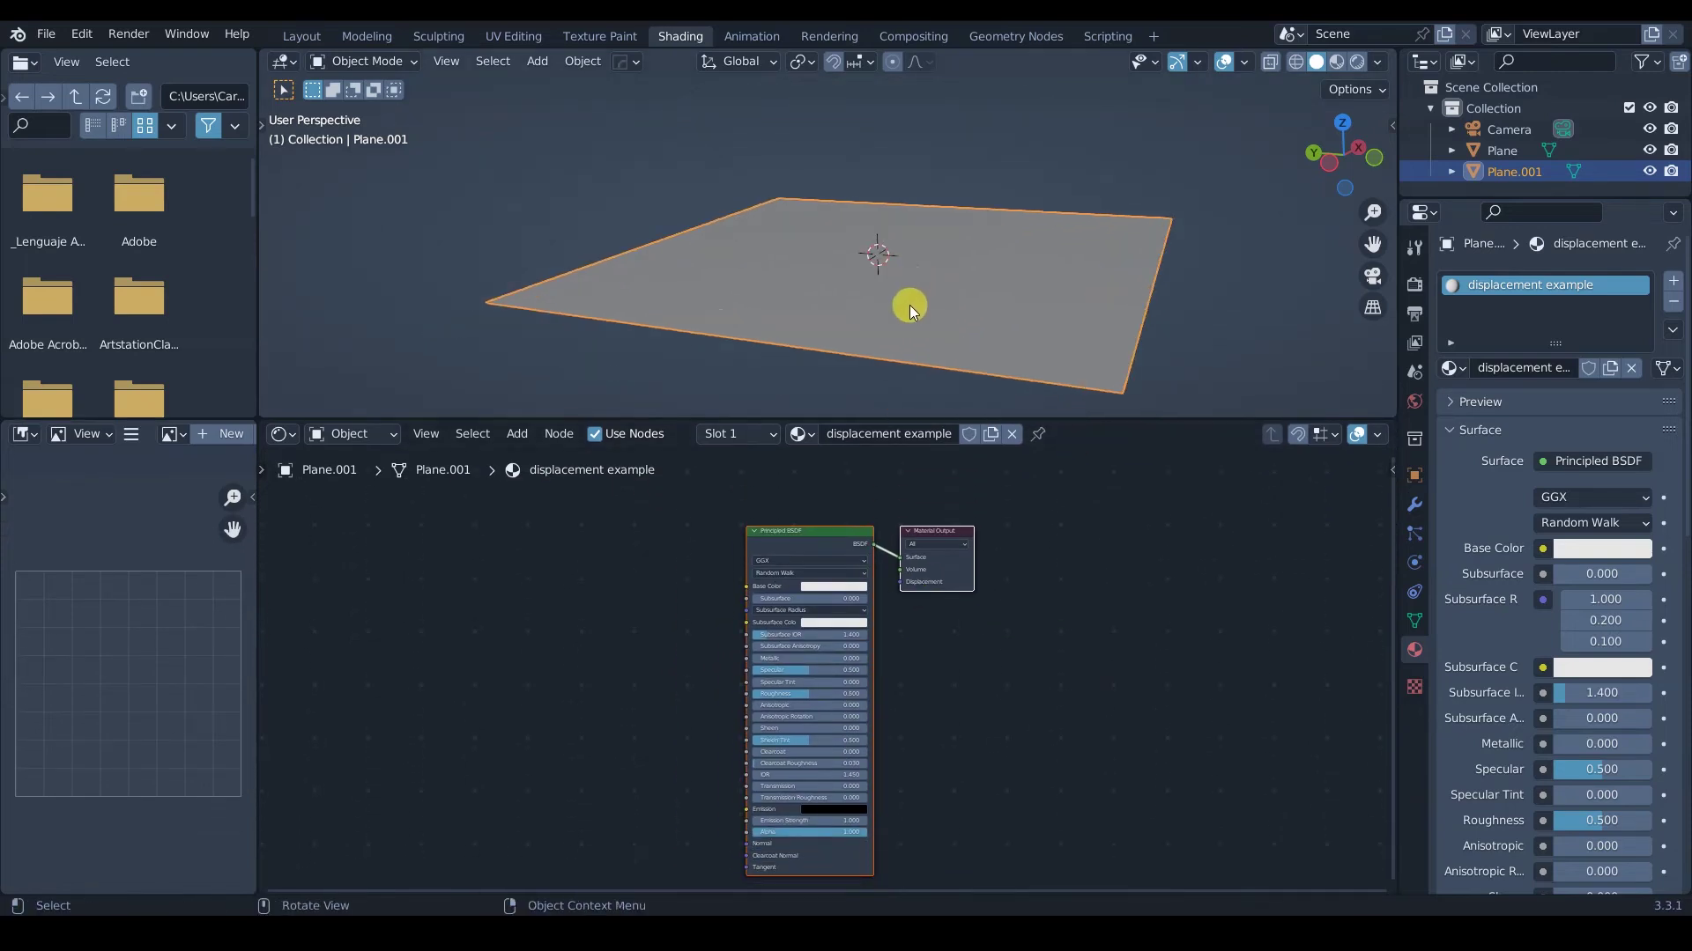
scroll(608, 596, "up", 1)
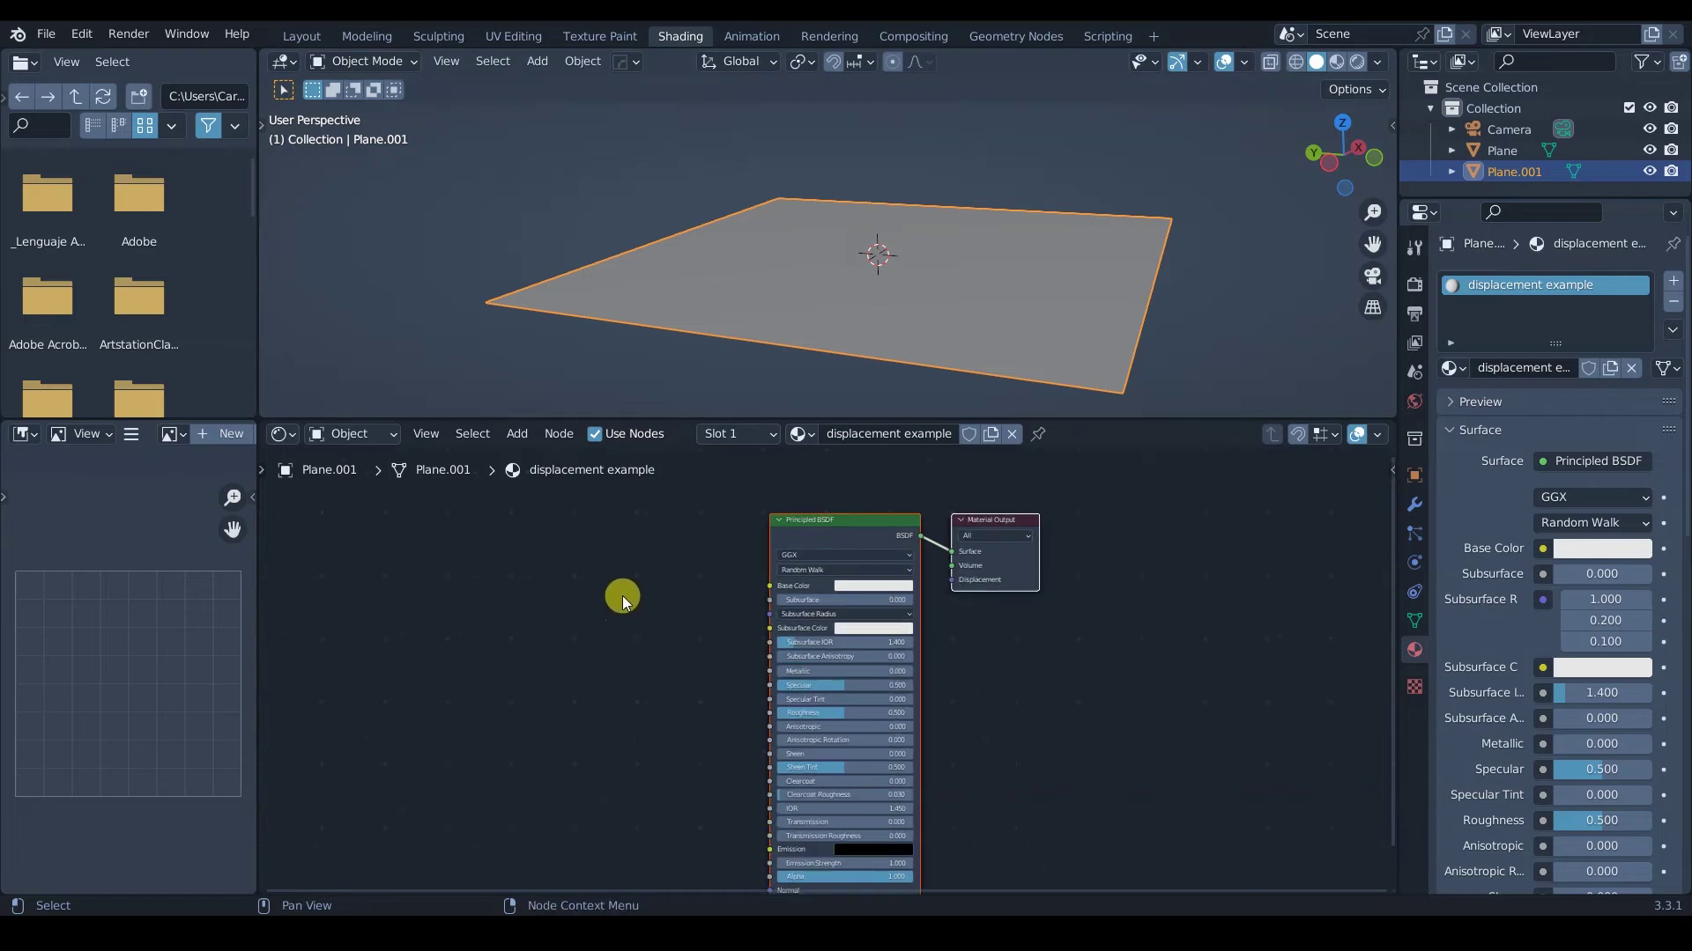
scroll(577, 606, "up", 2)
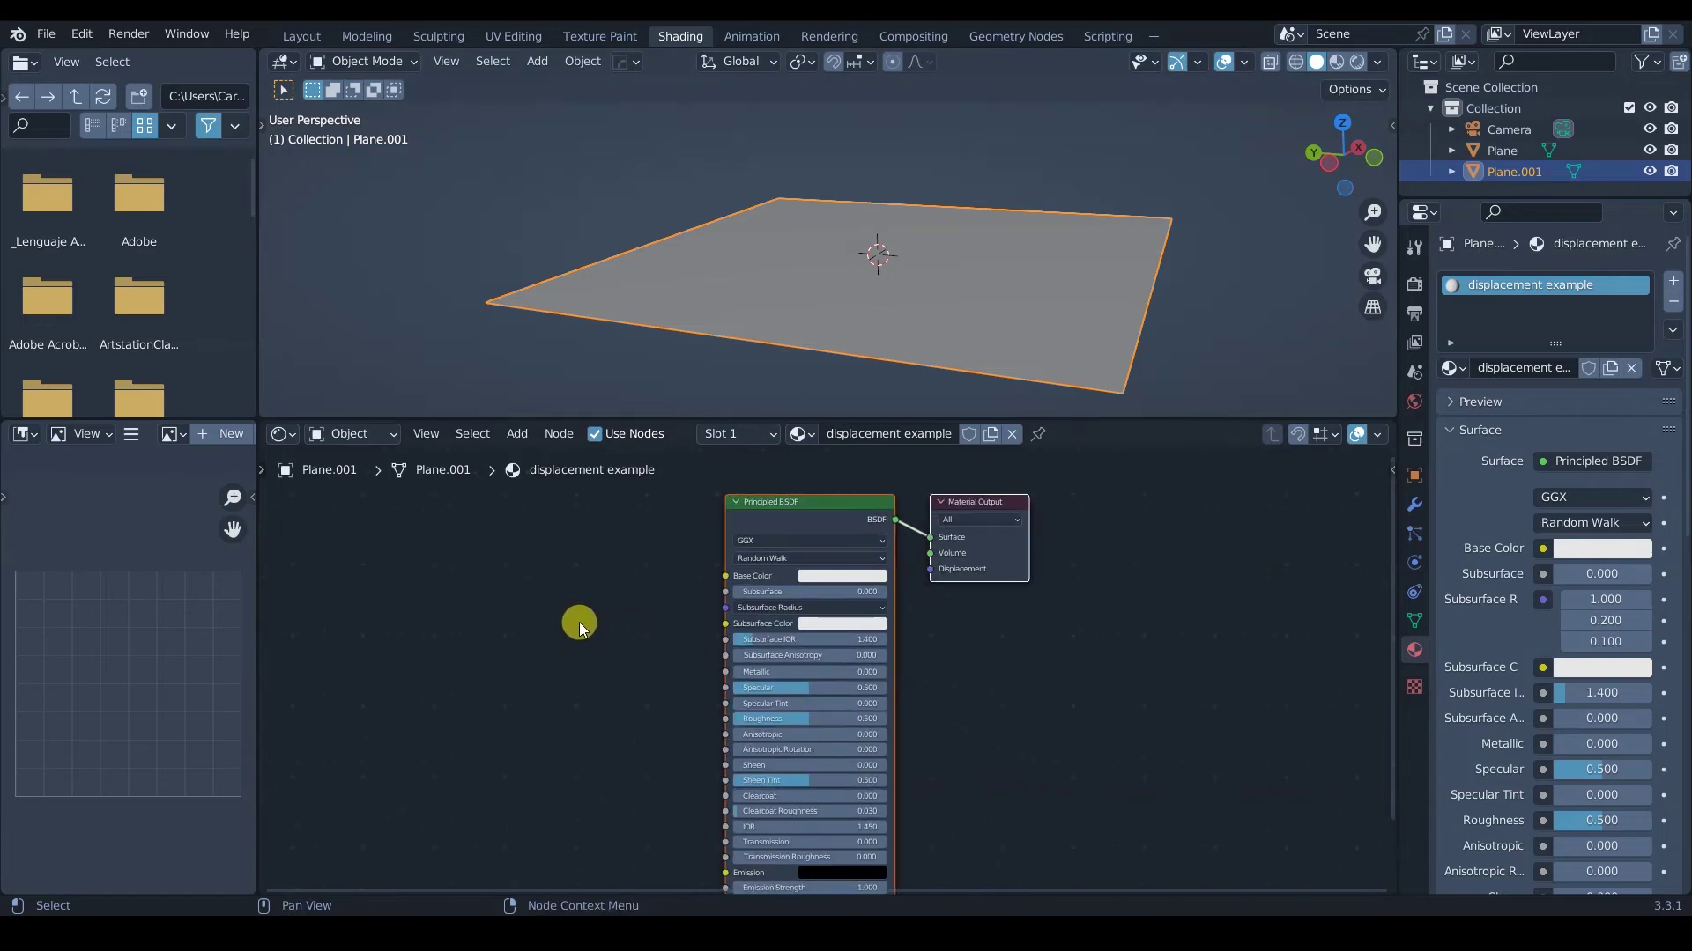
key("shift+a")
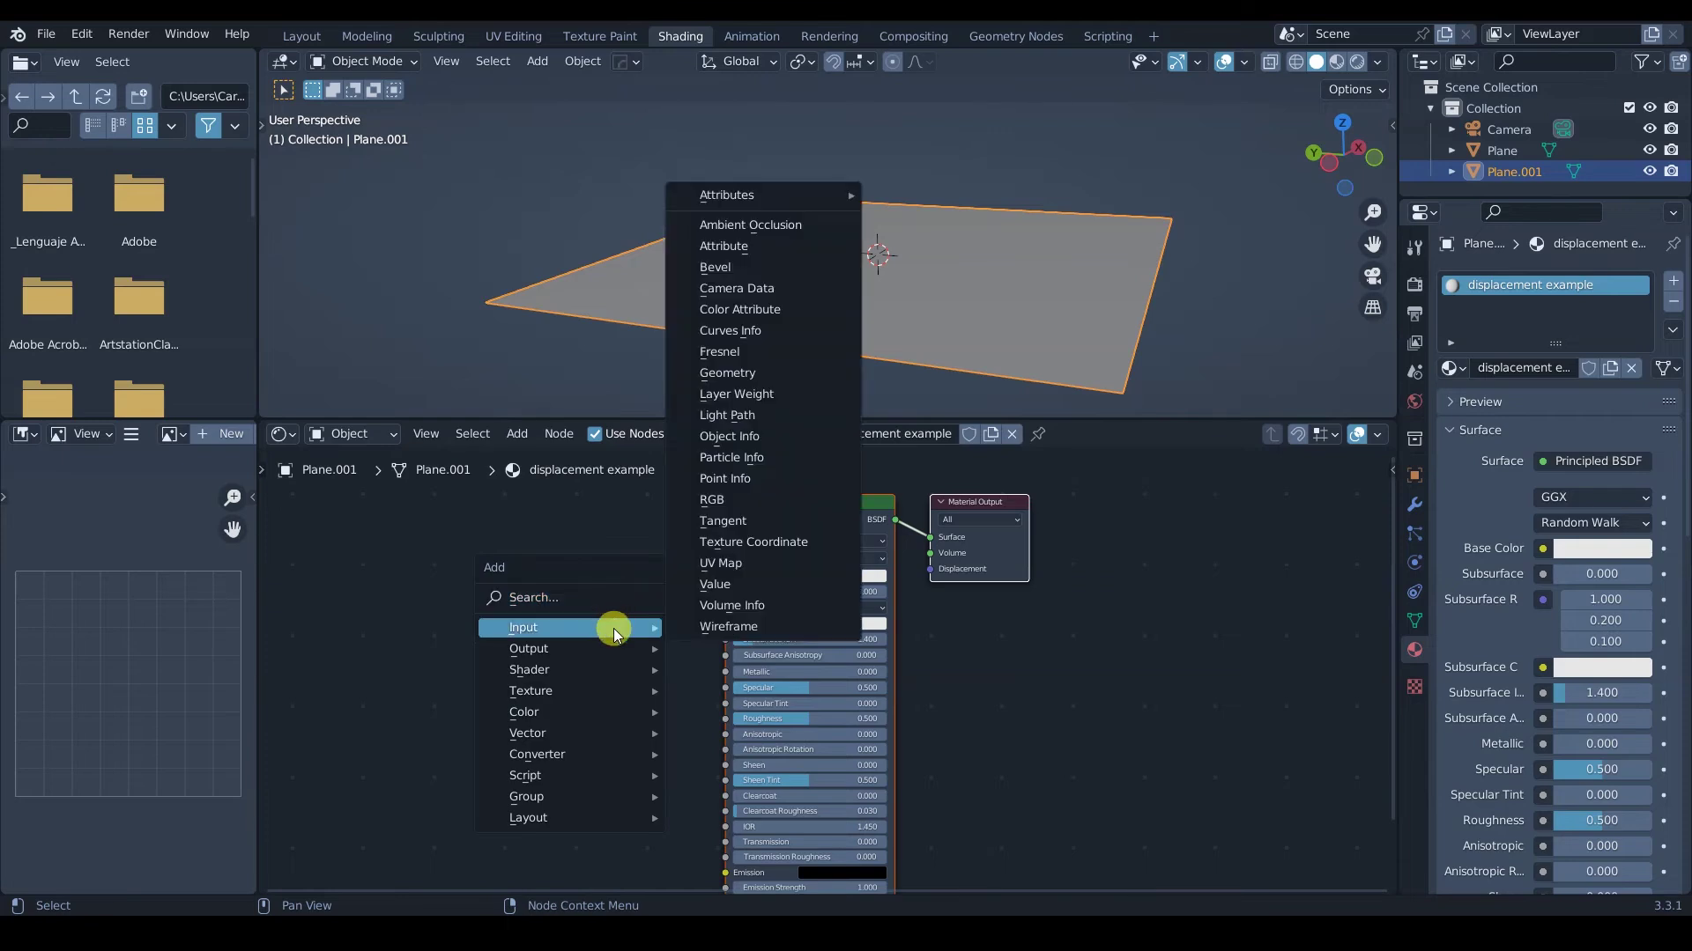
mouse_move(537, 636)
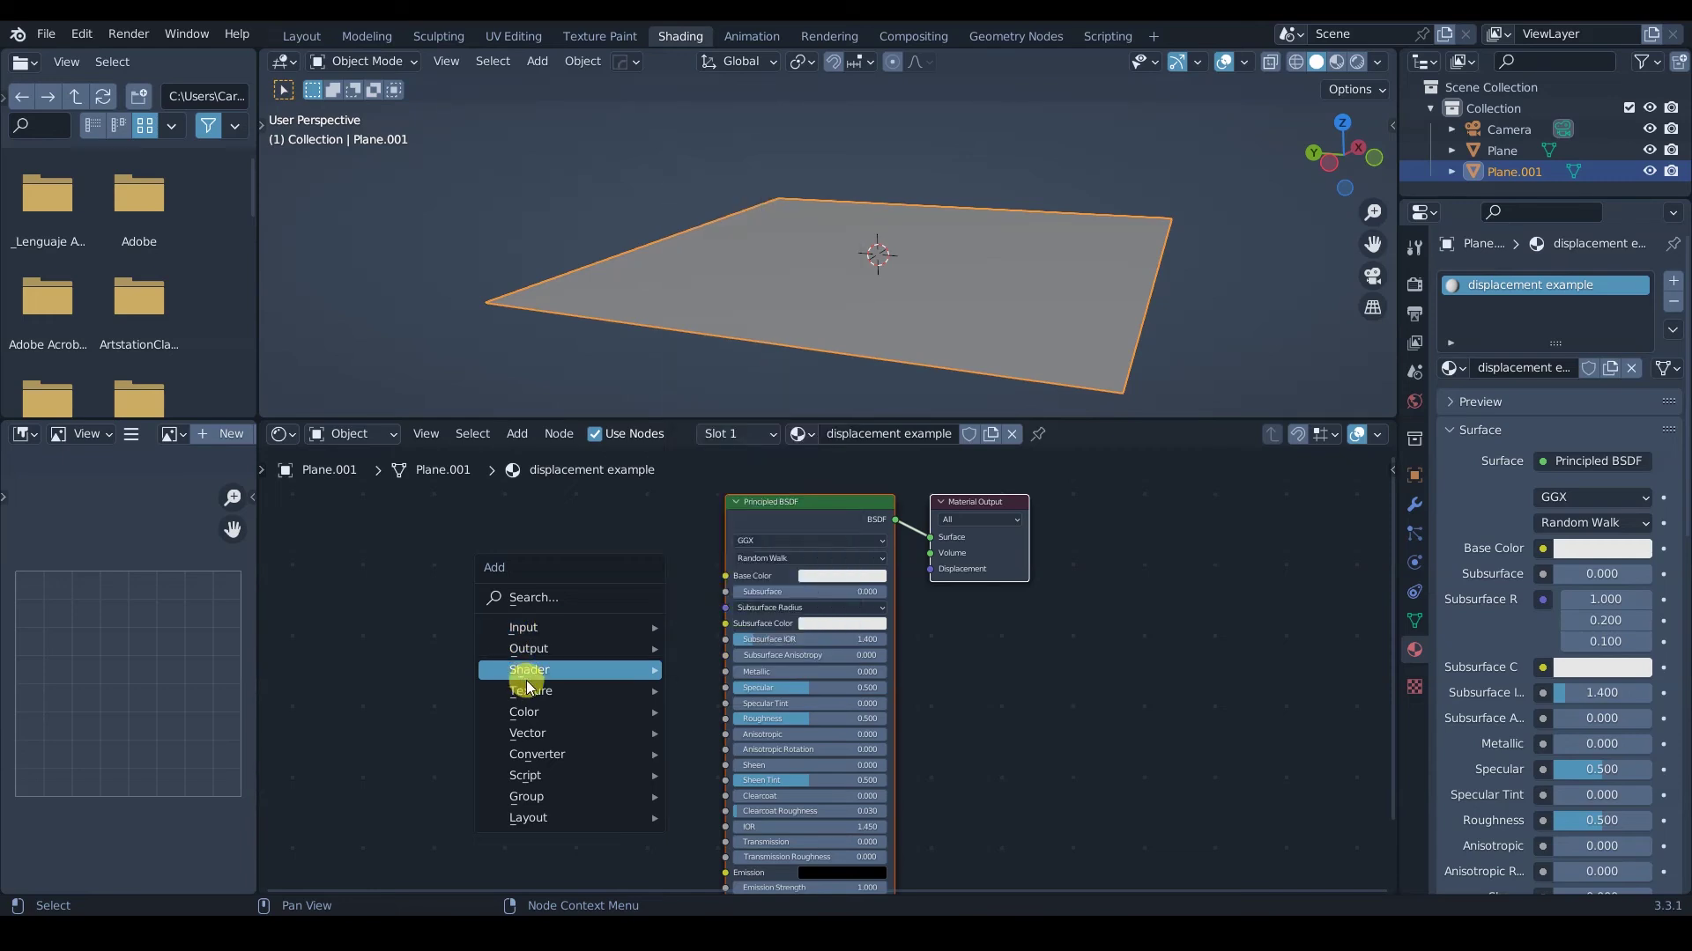
mouse_move(535, 695)
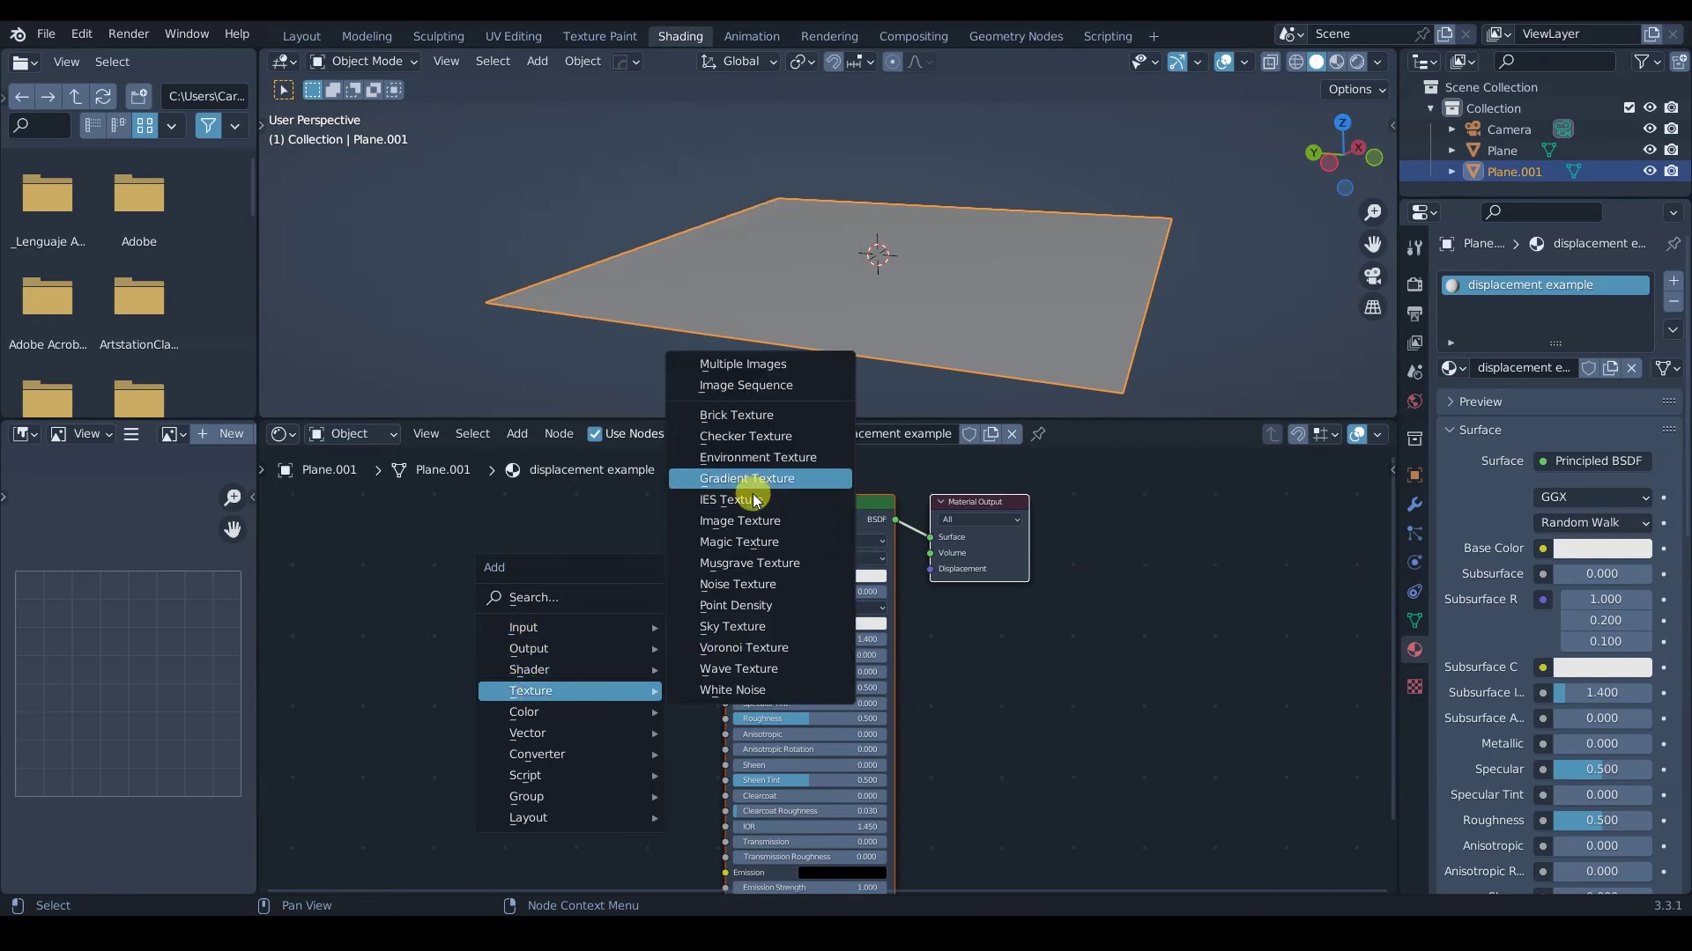
left_click(753, 584)
left_click(441, 510)
left_click_drag(547, 527, 725, 575)
left_click_drag(547, 545, 725, 575)
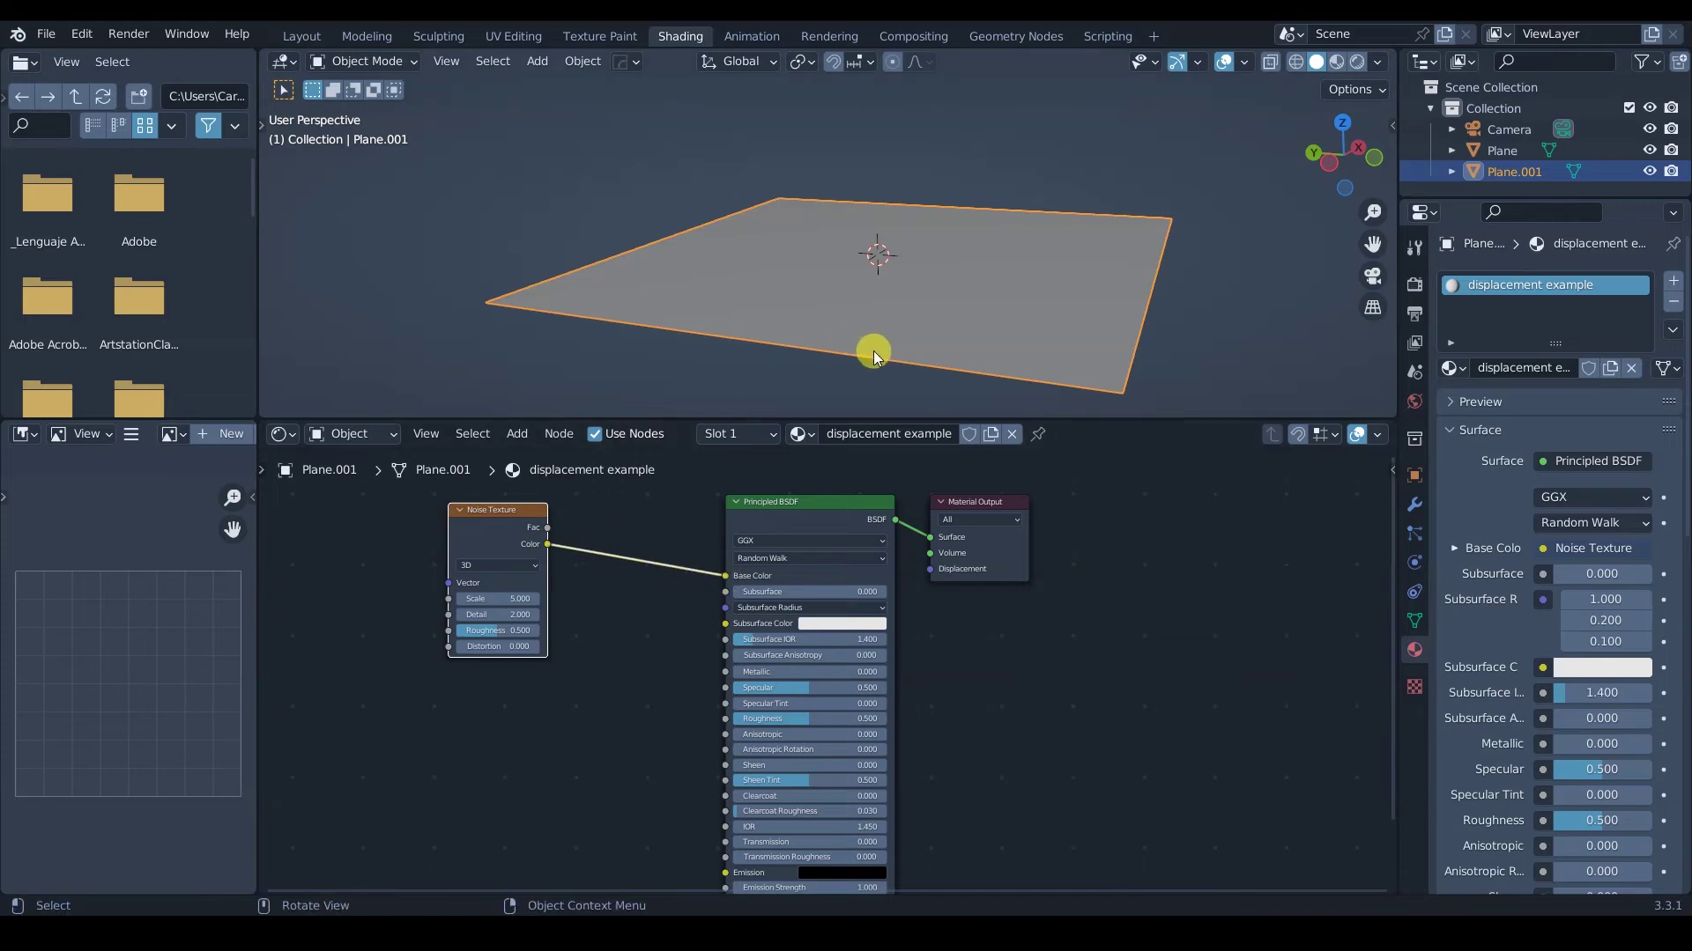
Switch the viewport to Rendered shading and attach Texture Coordinate and Mapping nodes to the Noise Texture.
key("z")
left_click(875, 265)
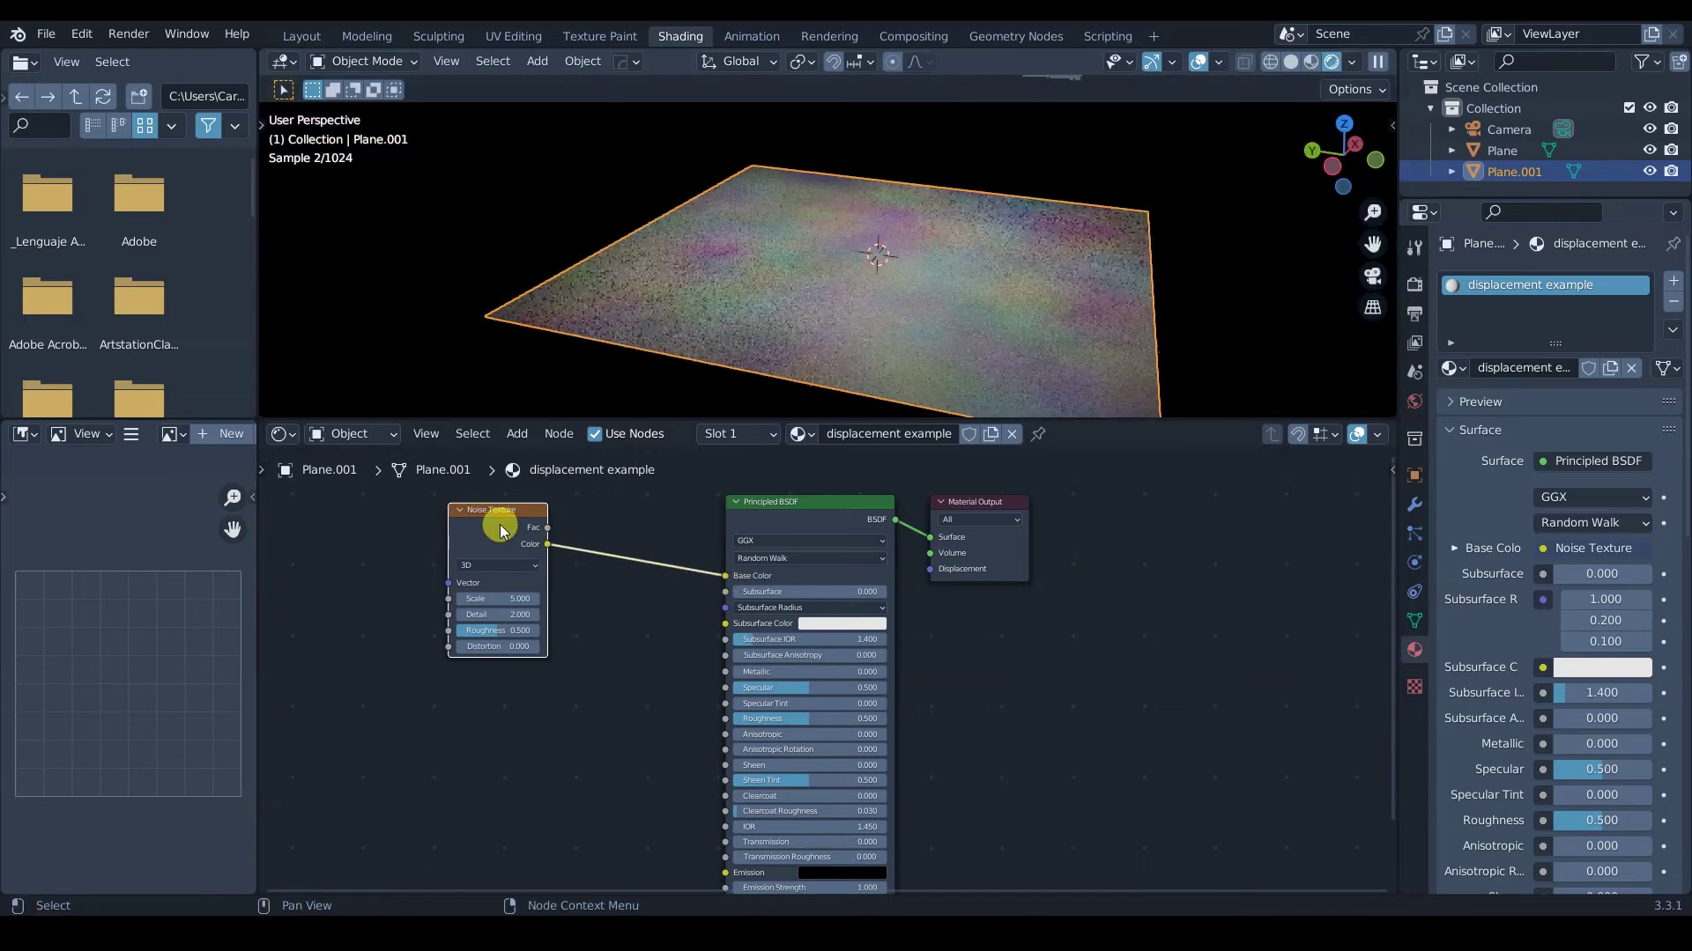
middle_click_drag(528, 549, 646, 605)
key("ctrl+t")
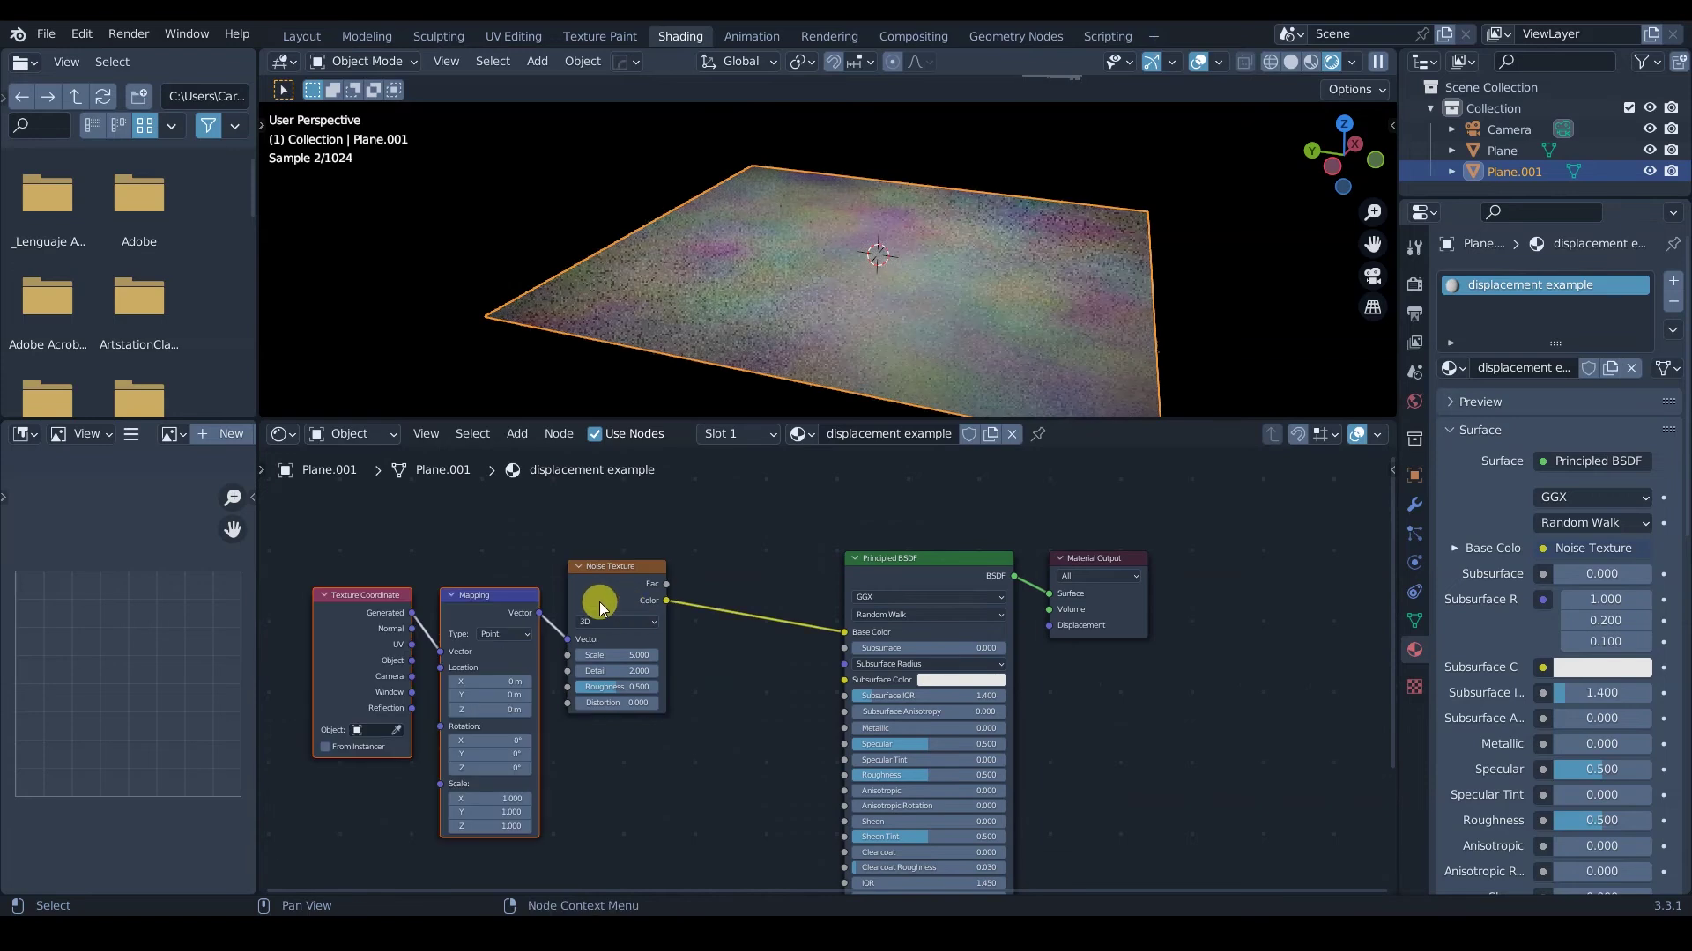
Set the Mapping node's Scale to 5 on all three axes and the Noise Texture's Scale to 6.5.
left_click(501, 798)
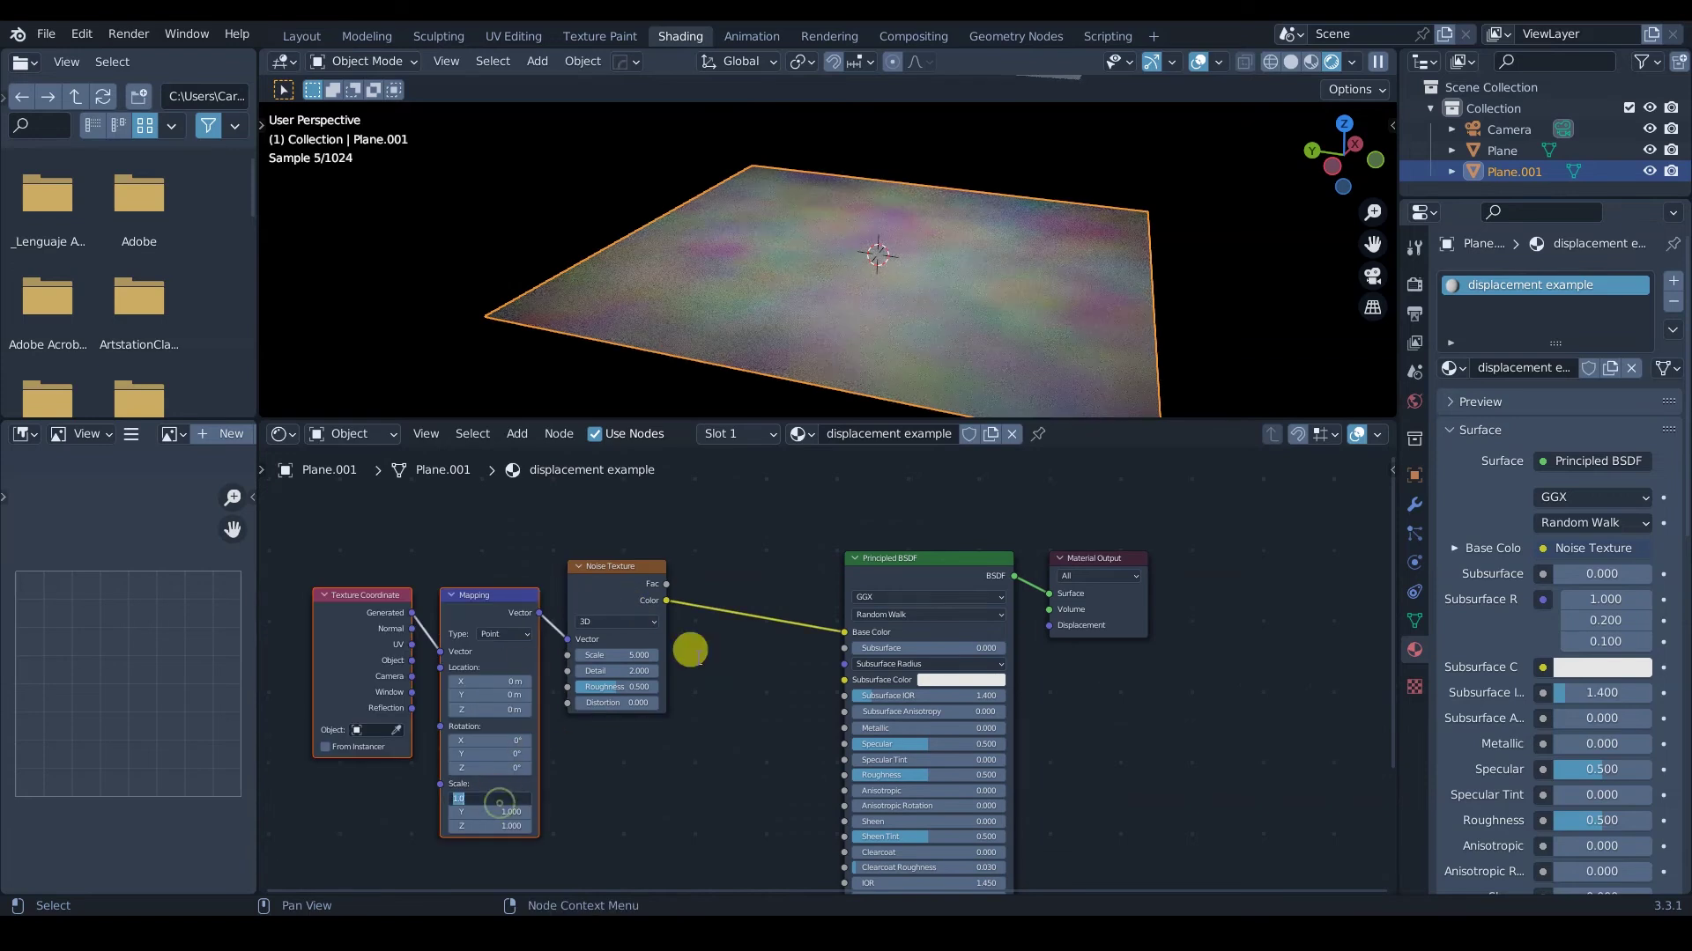
type("5")
key("Return")
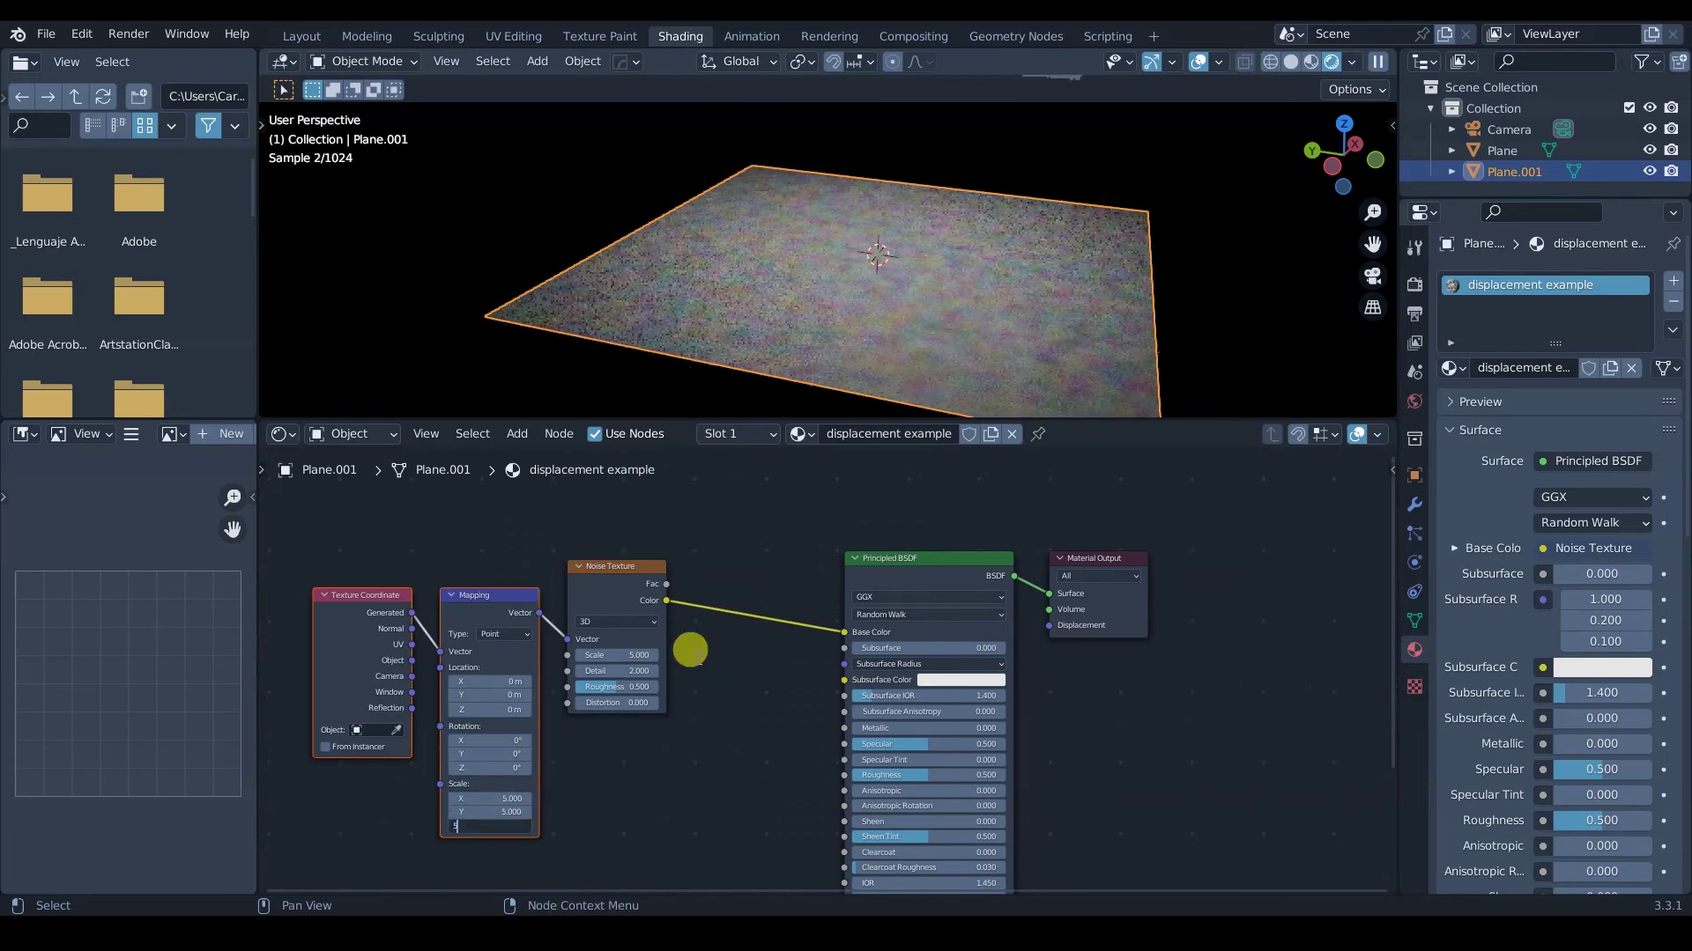
mouse_move(642, 654)
left_mouse_down()
mouse_move(595, 654)
mouse_move(660, 657)
left_mouse_up()
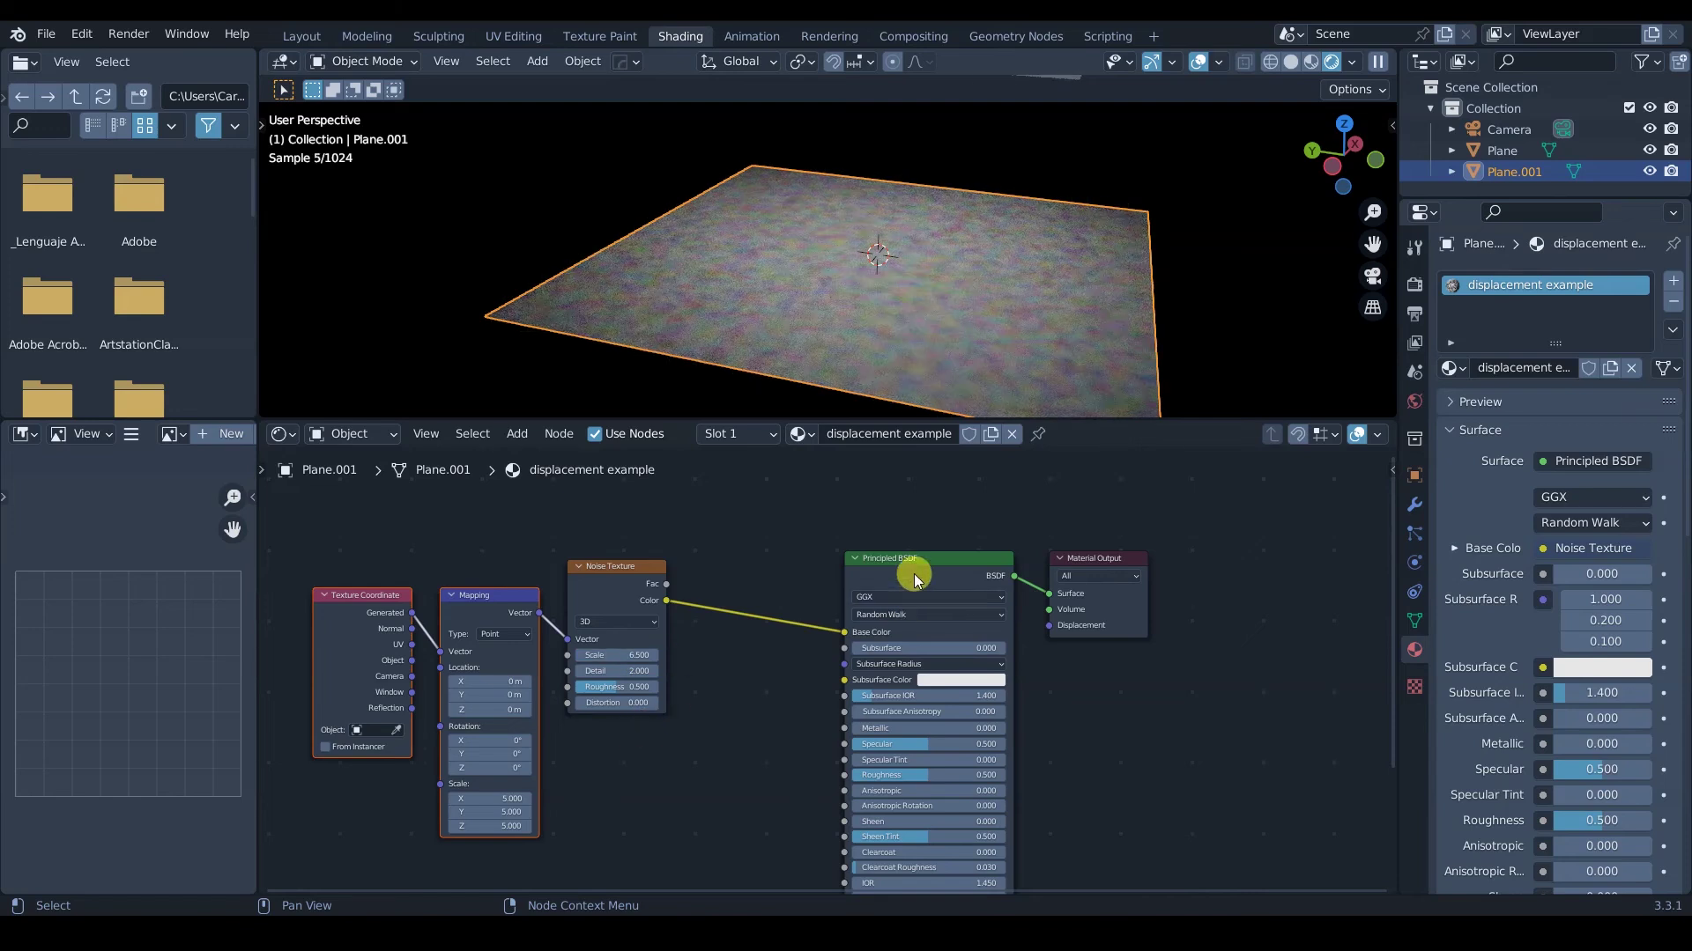
Move the Material Output node farther from the Principled BSDF and disconnect the Noise Texture from Base Color.
middle_click_drag(868, 622, 843, 577)
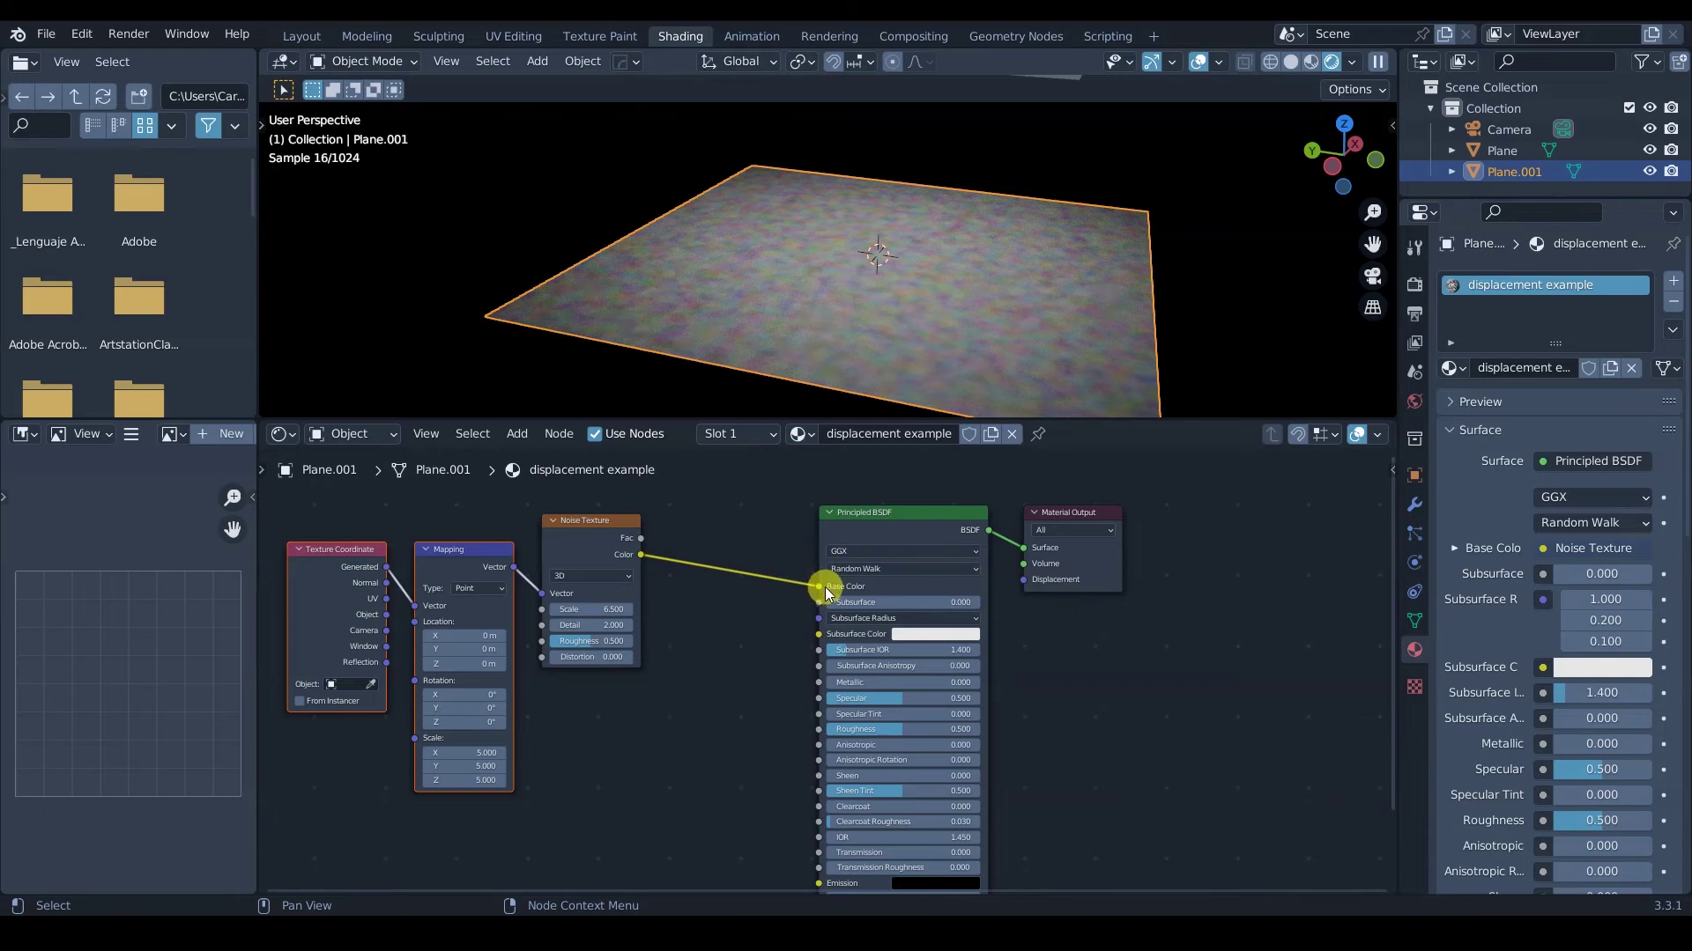
left_click_drag(1057, 518, 1144, 505)
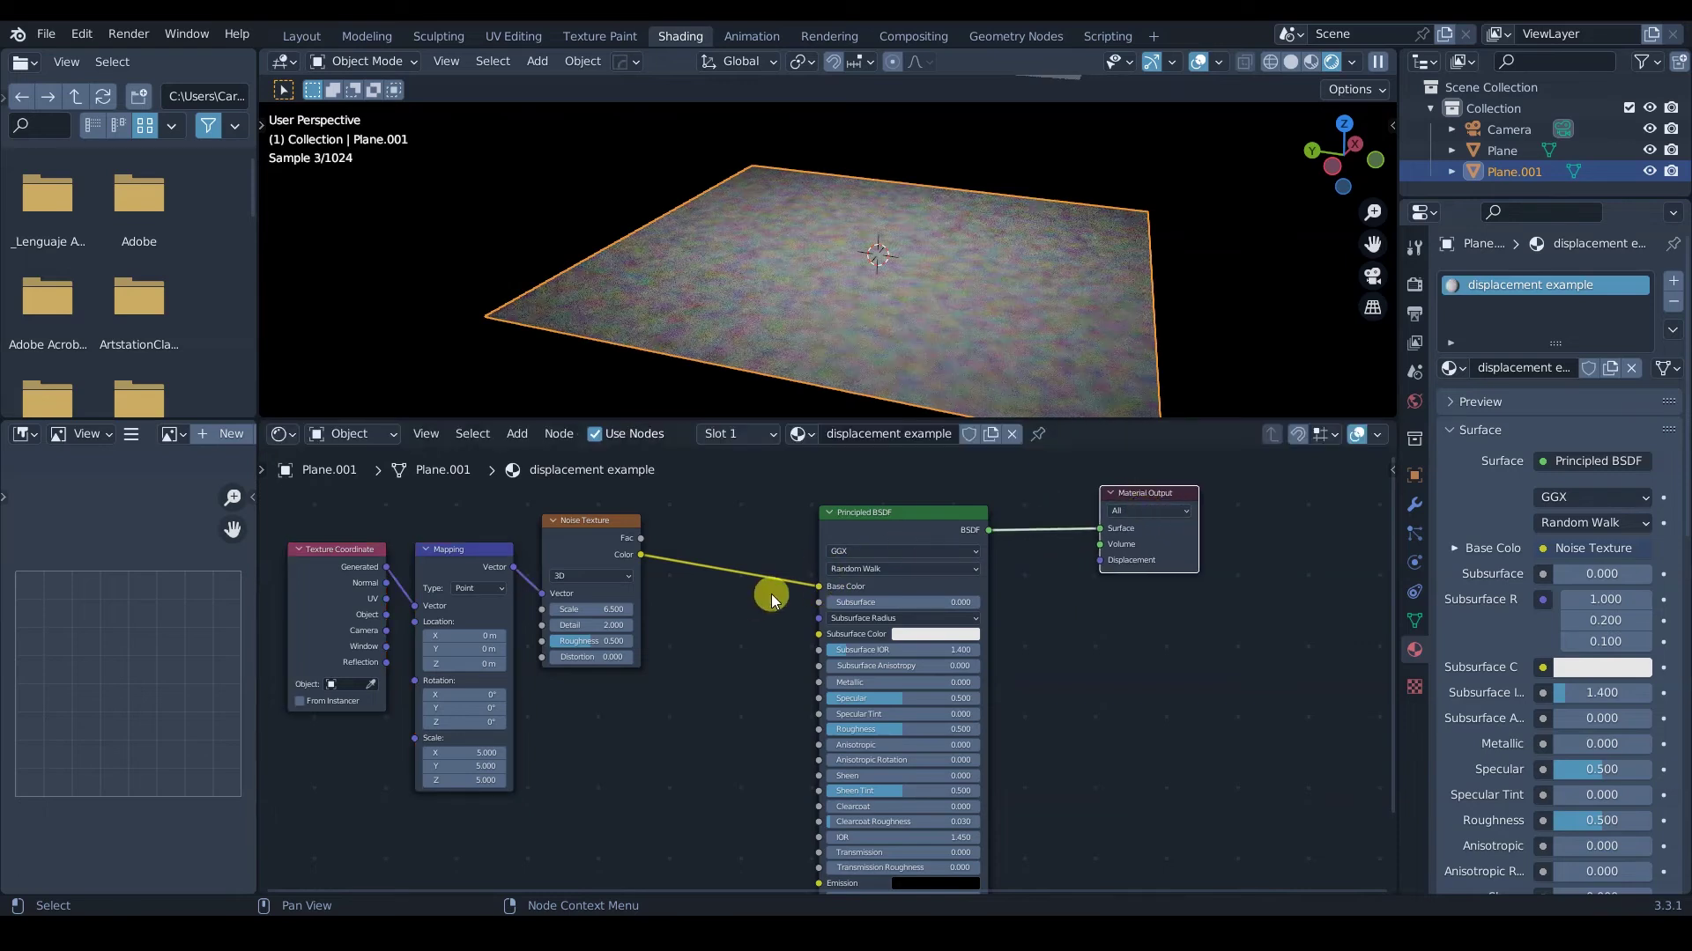
mouse_move(818, 589)
left_mouse_down()
mouse_move(1106, 540)
mouse_move(1122, 494)
mouse_move(808, 588)
left_mouse_up()
Add a Displacement node beside the Principled BSDF and move the Material Output beyond it to make room.
key("shift+a")
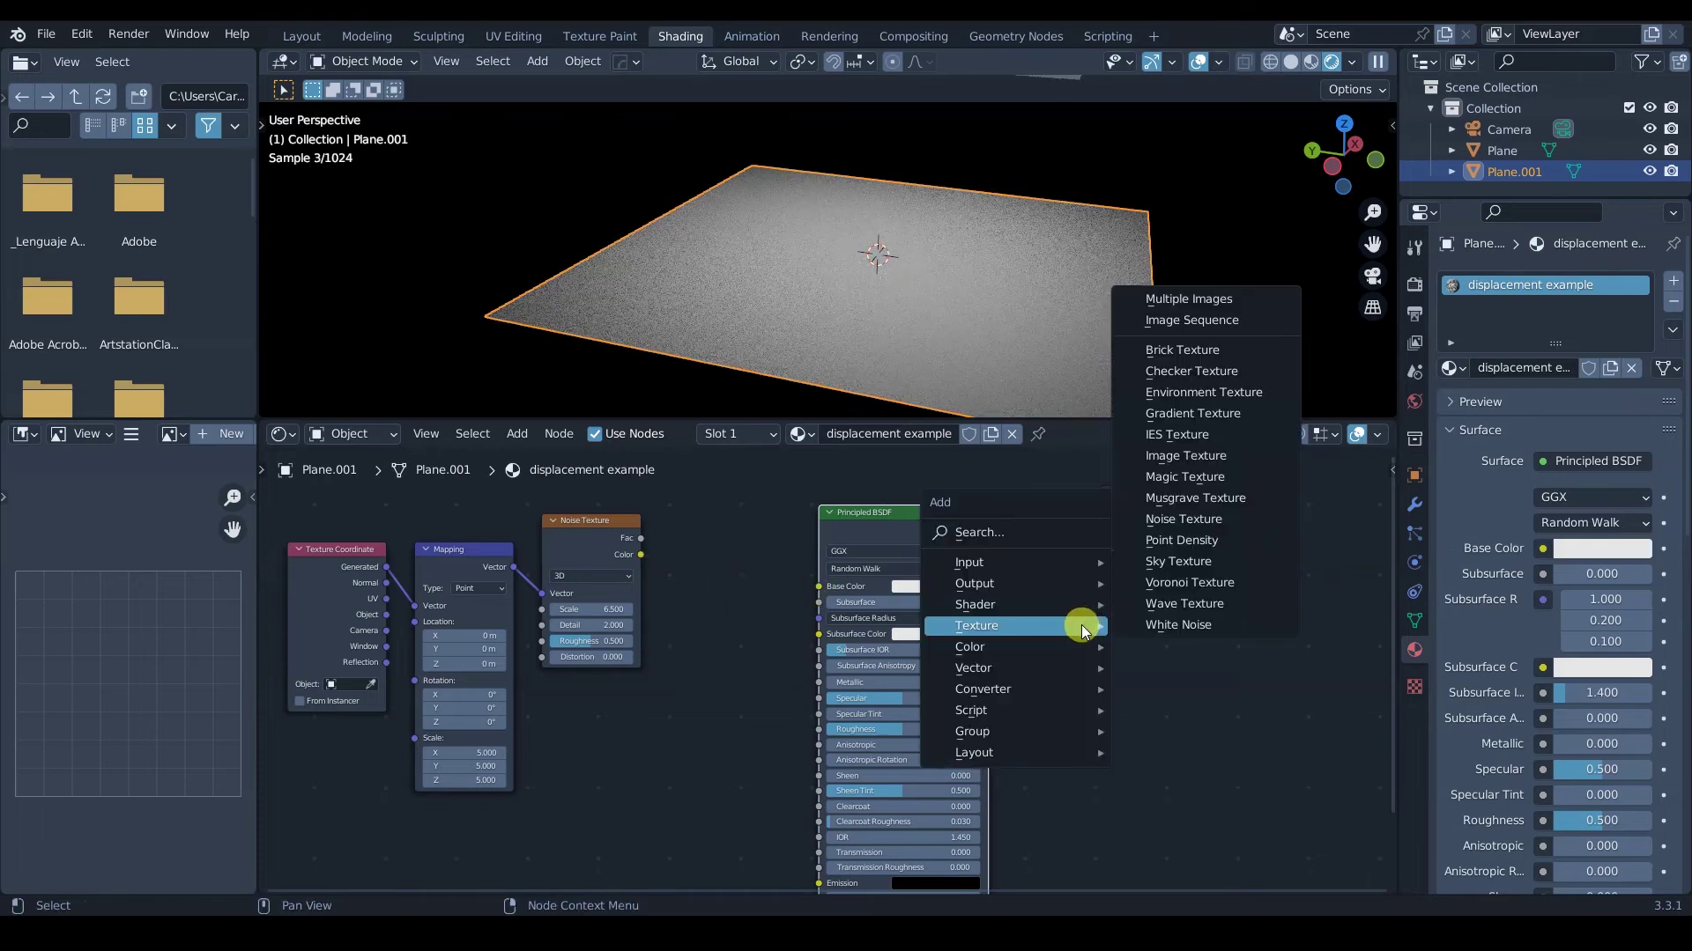
mouse_move(1031, 664)
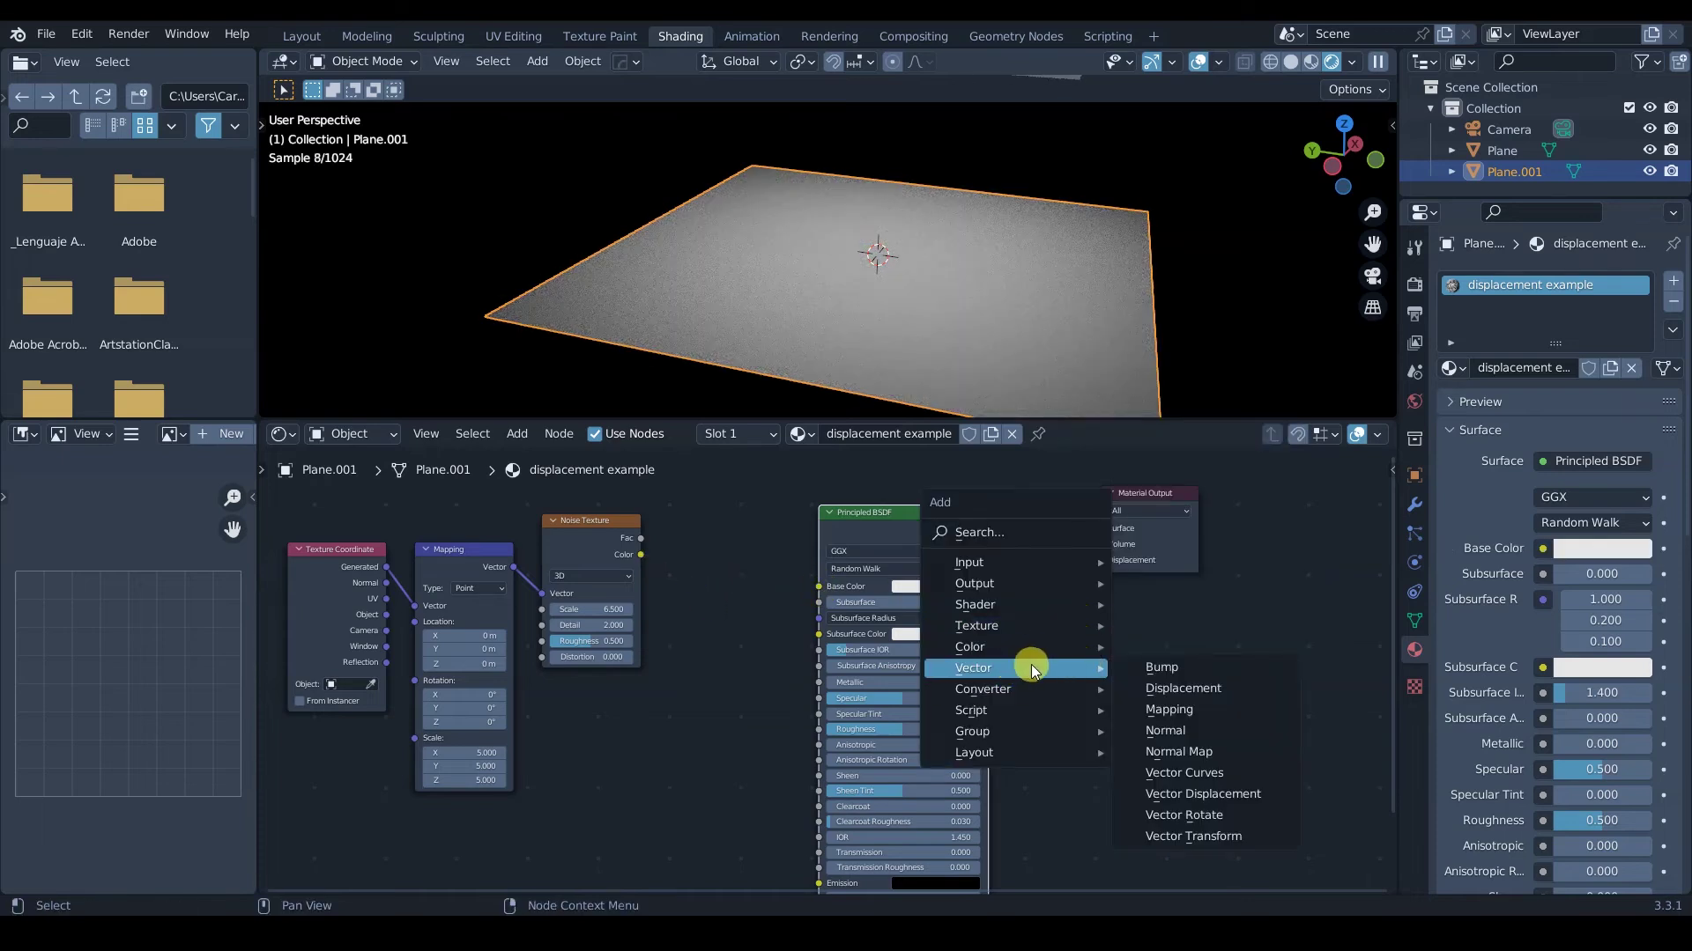
left_click(1130, 686)
left_click(1040, 614)
left_click(1140, 495)
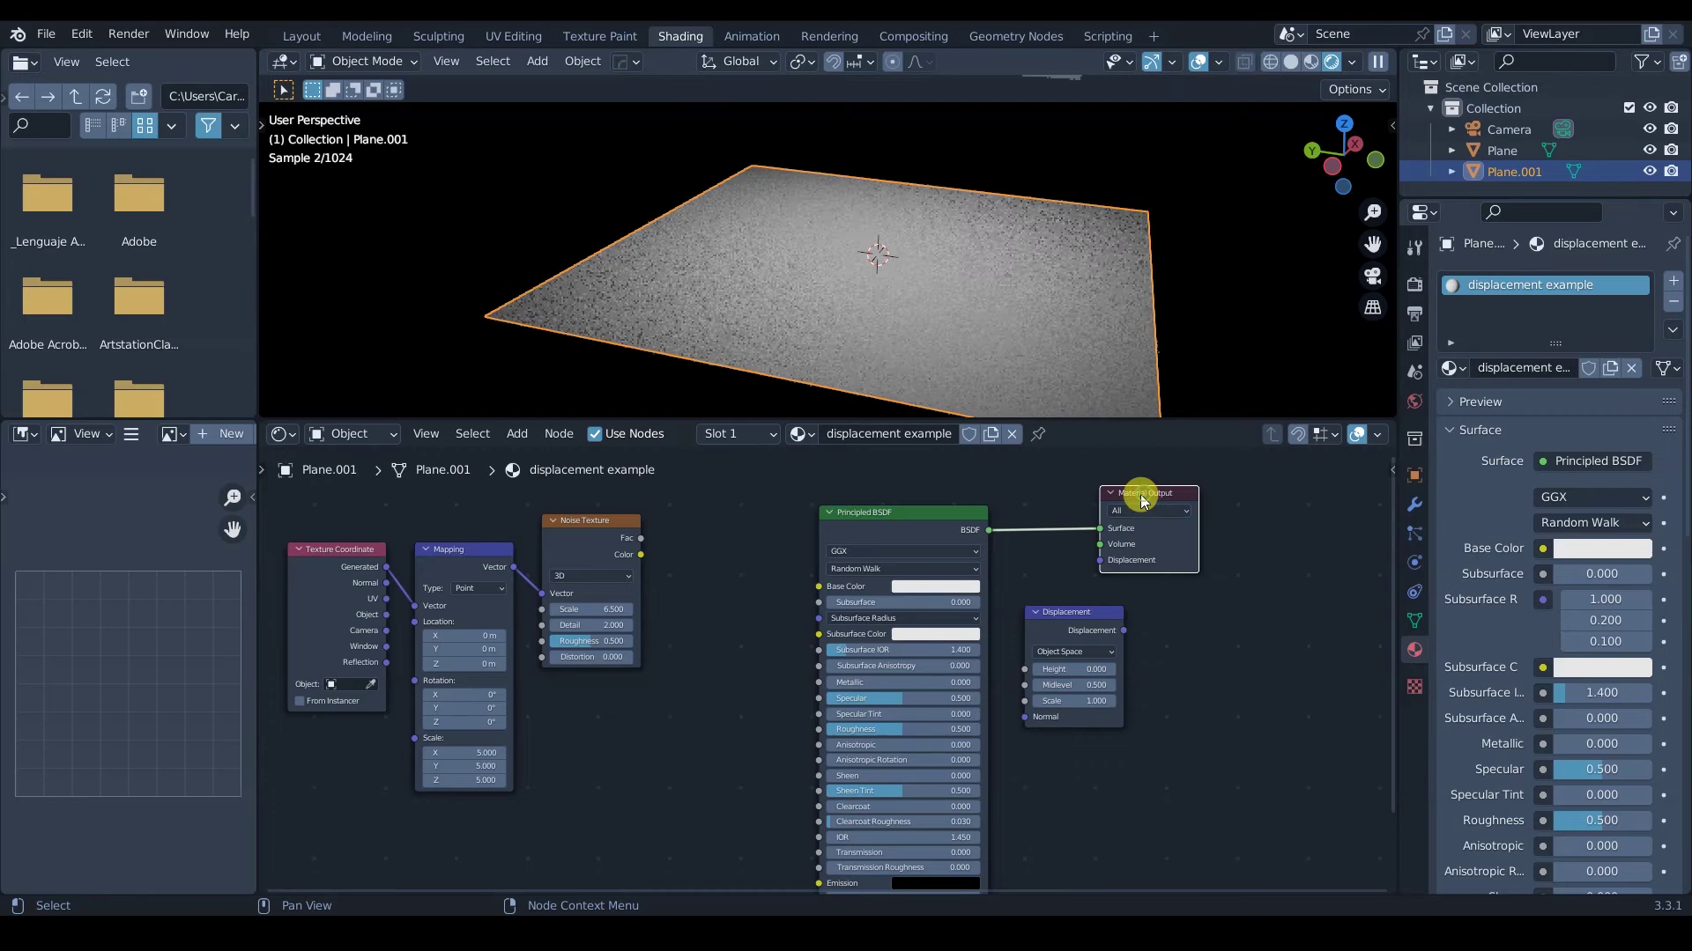
left_click_drag(1180, 519, 1293, 555)
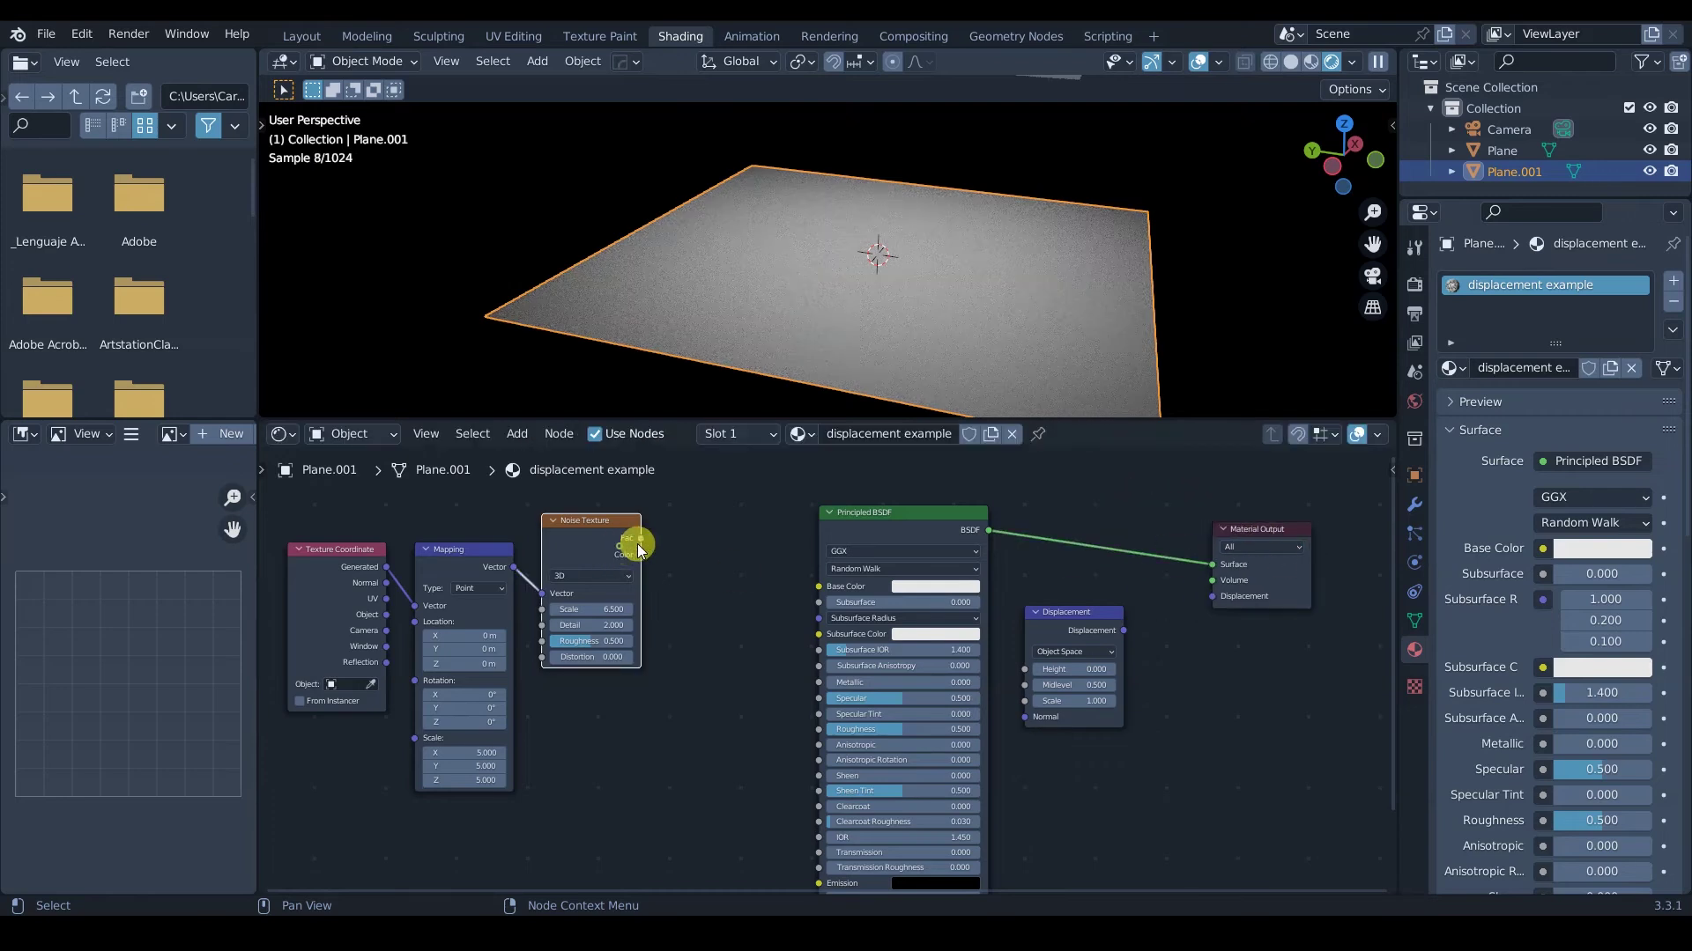
Connect the Noise Texture's Fac to the Displacement node's Height, previewing the texture on the plane before restoring the Principled BSDF as Surface.
left_click(580, 540, "ctrl+shift")
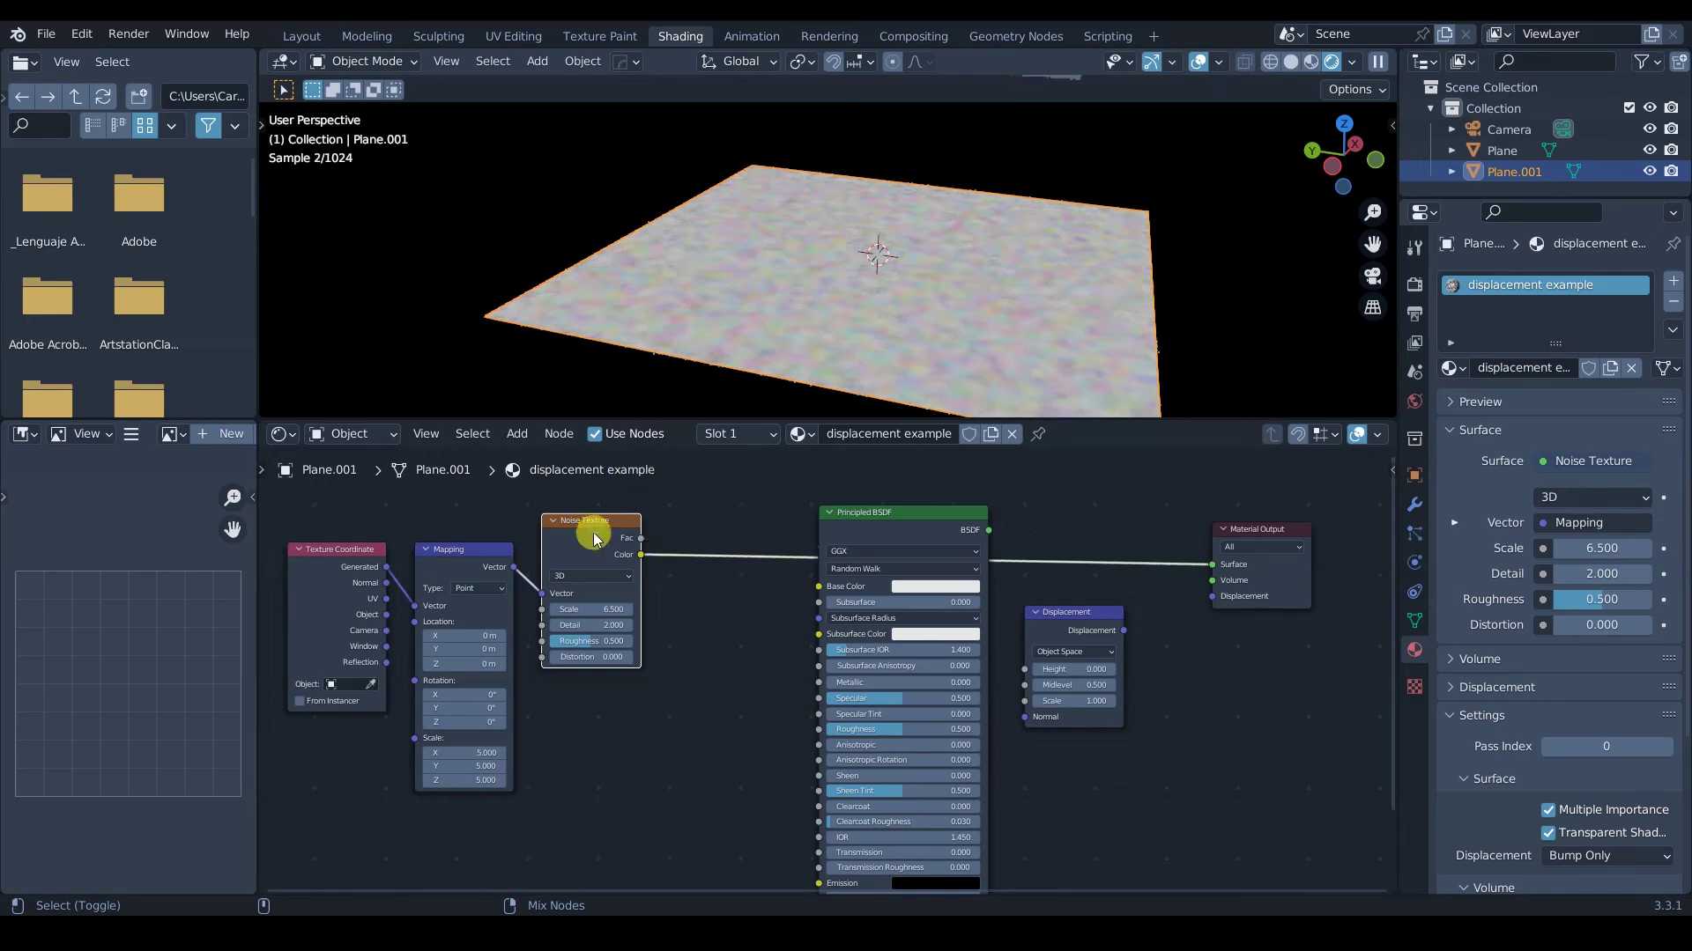
left_click_drag(640, 538, 1056, 670)
left_click(925, 519, "ctrl+shift")
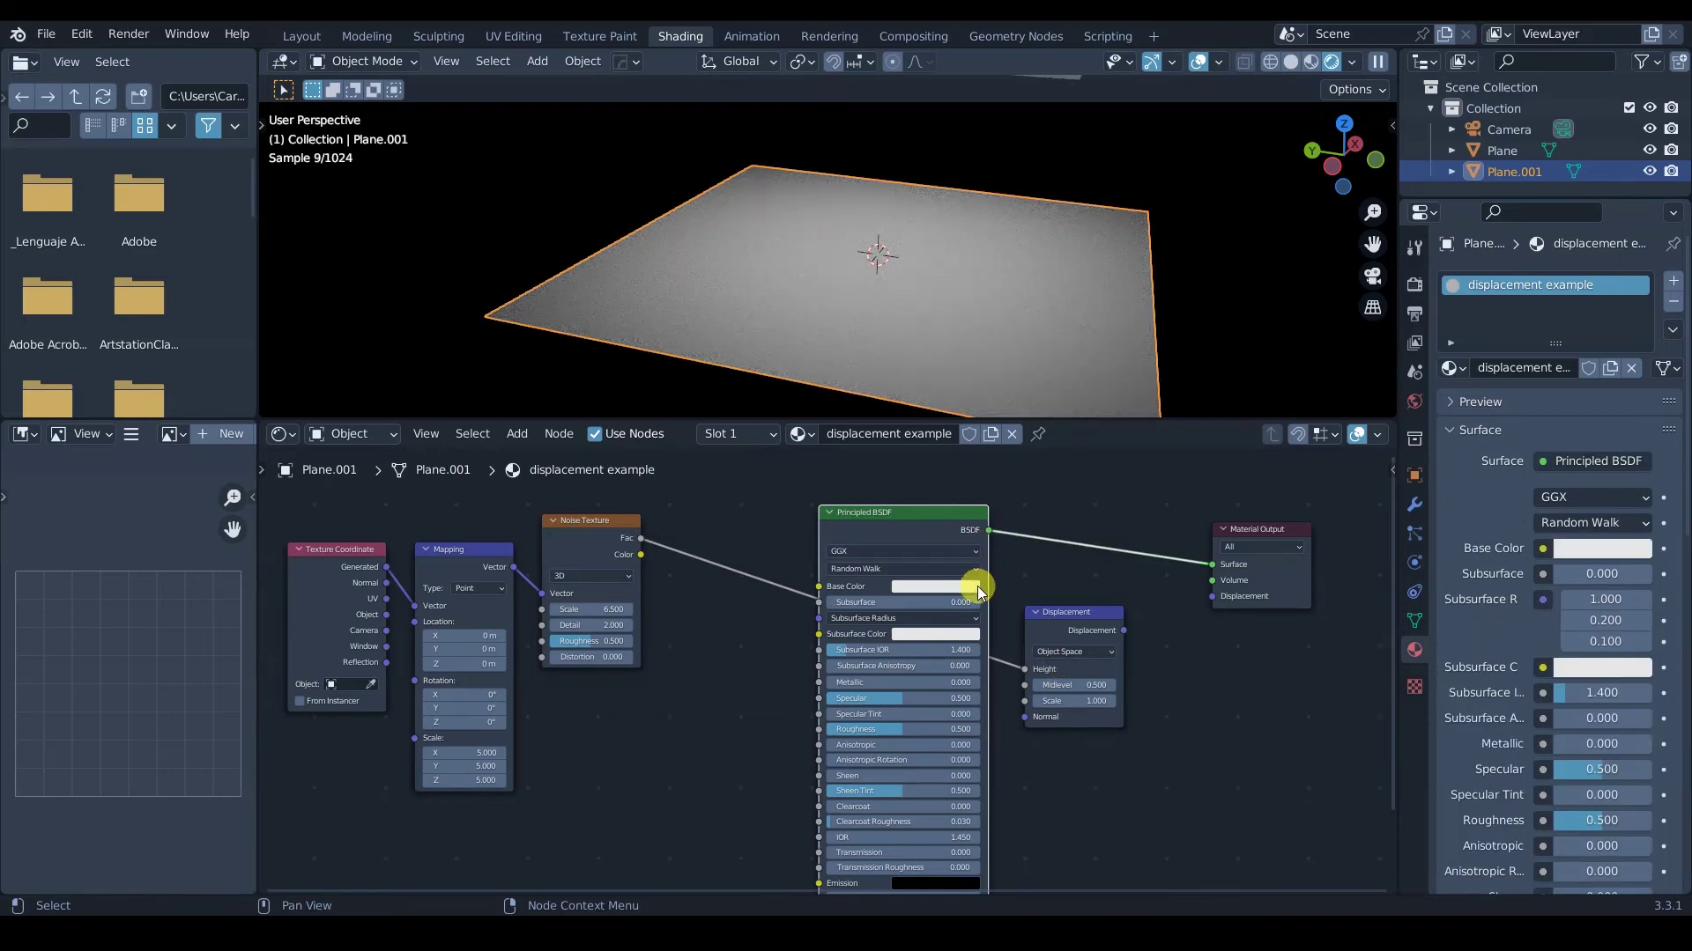
Set the material's surface displacement method to Displacement Only.
scroll(1533, 634, "down", 15)
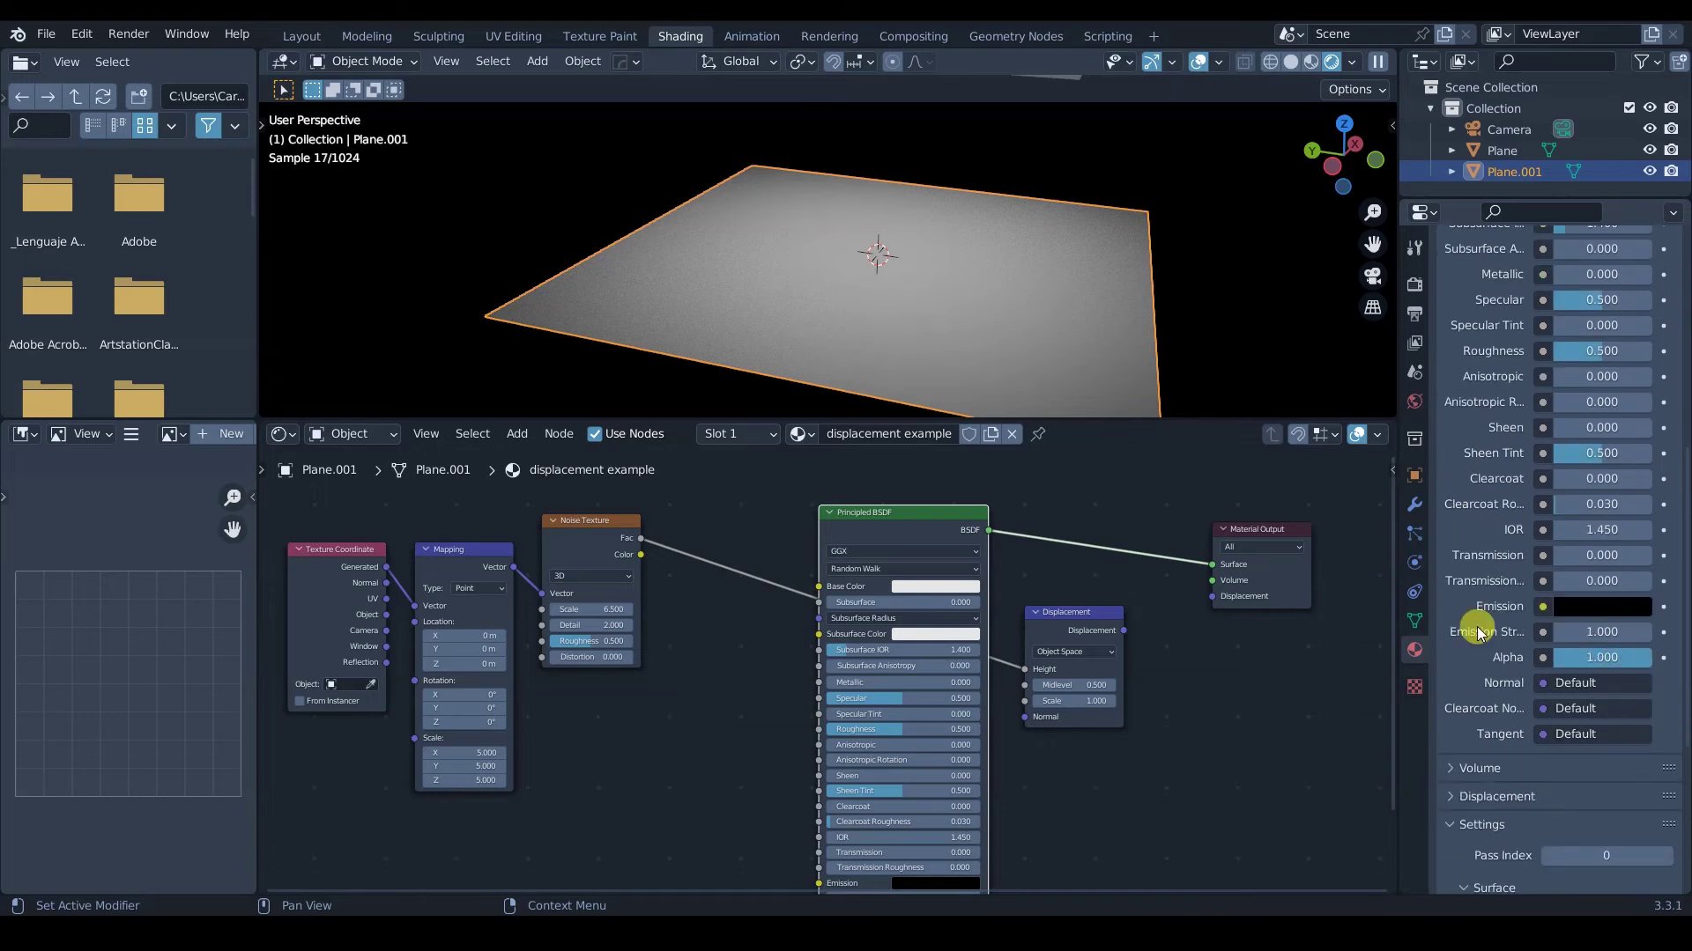
left_click(1577, 658)
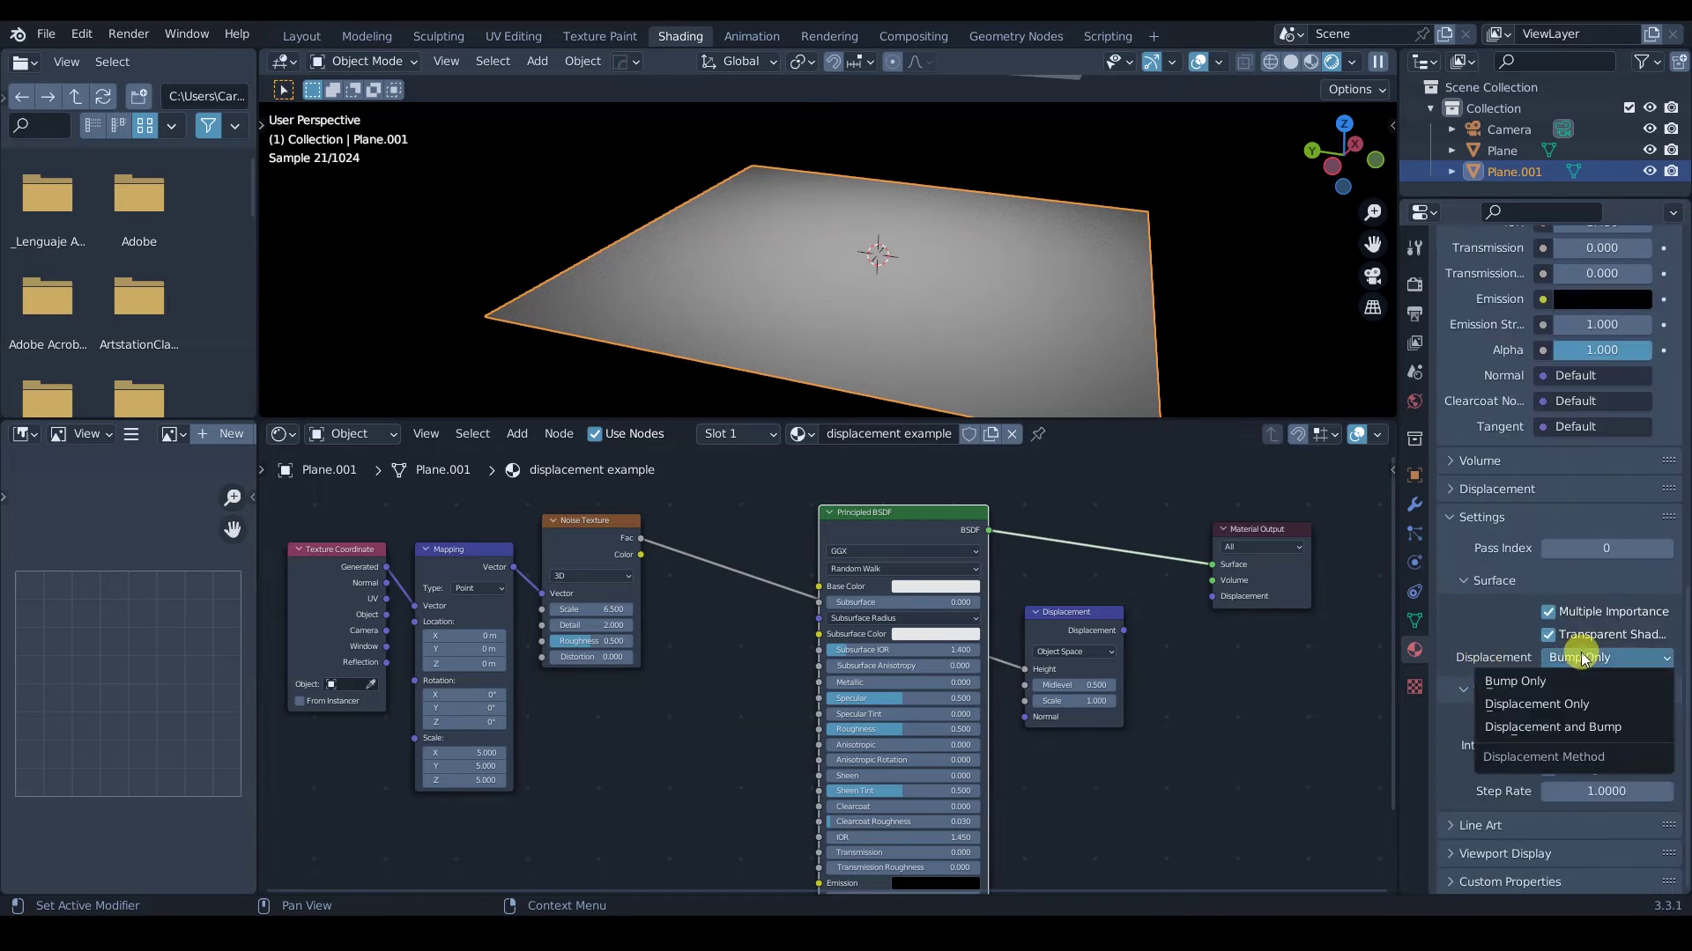
left_click(1571, 705)
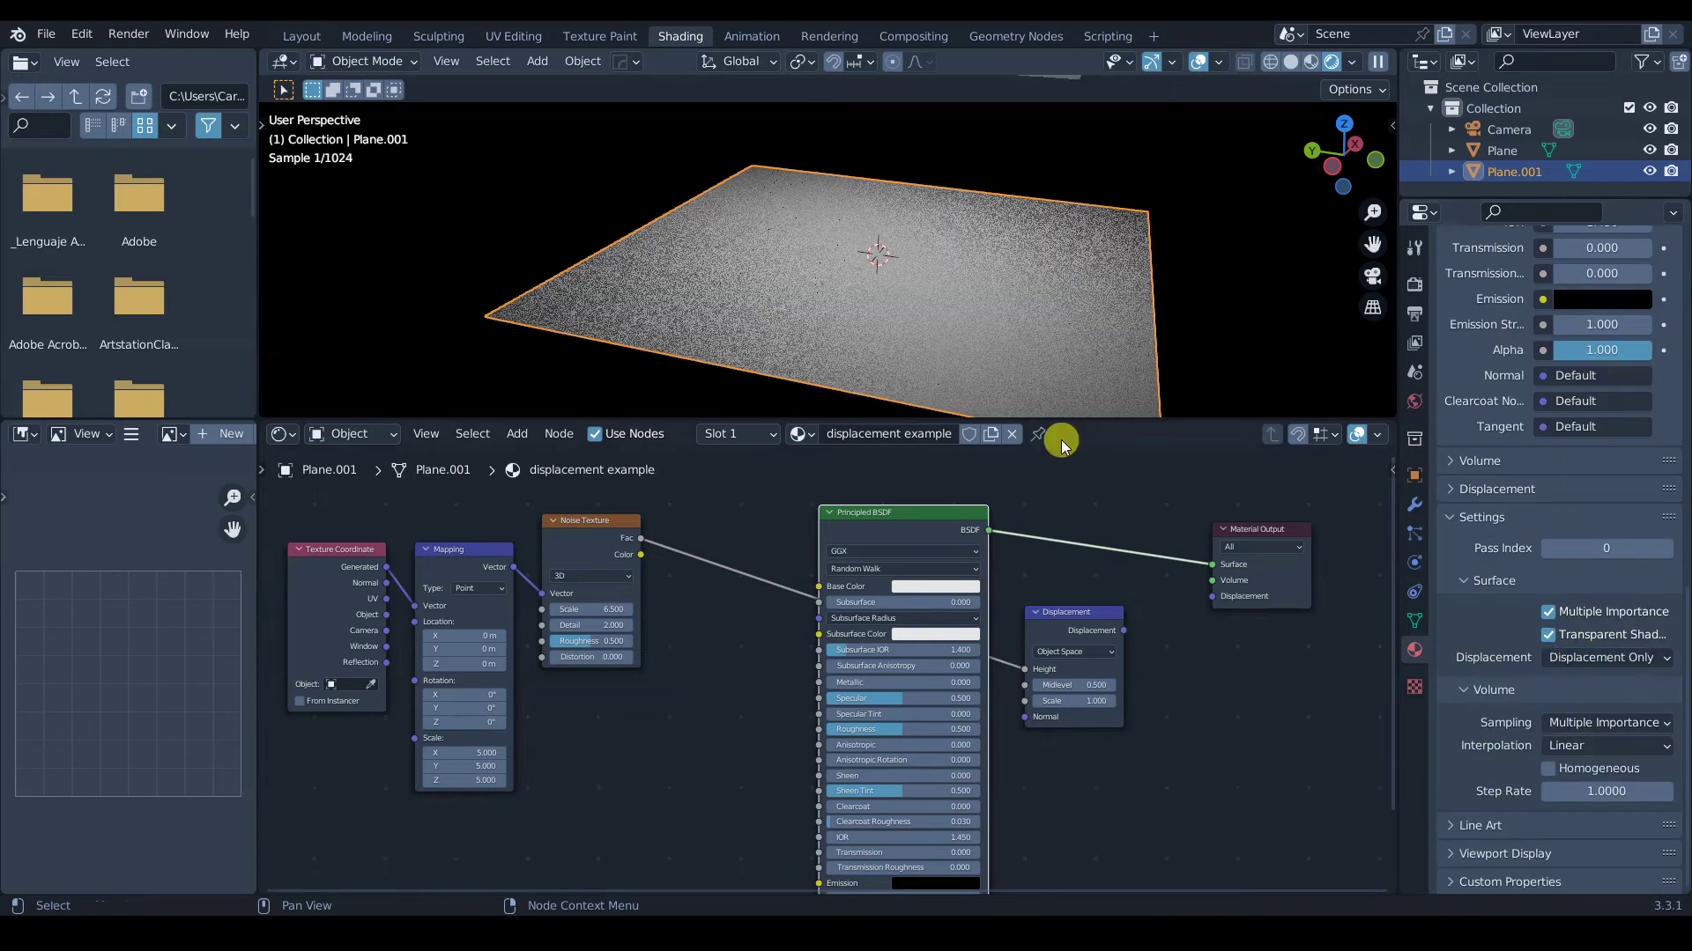
Subdivide the plane's mesh again in Edit Mode under solid shading, and return to Object Mode with rendered shading.
key("z")
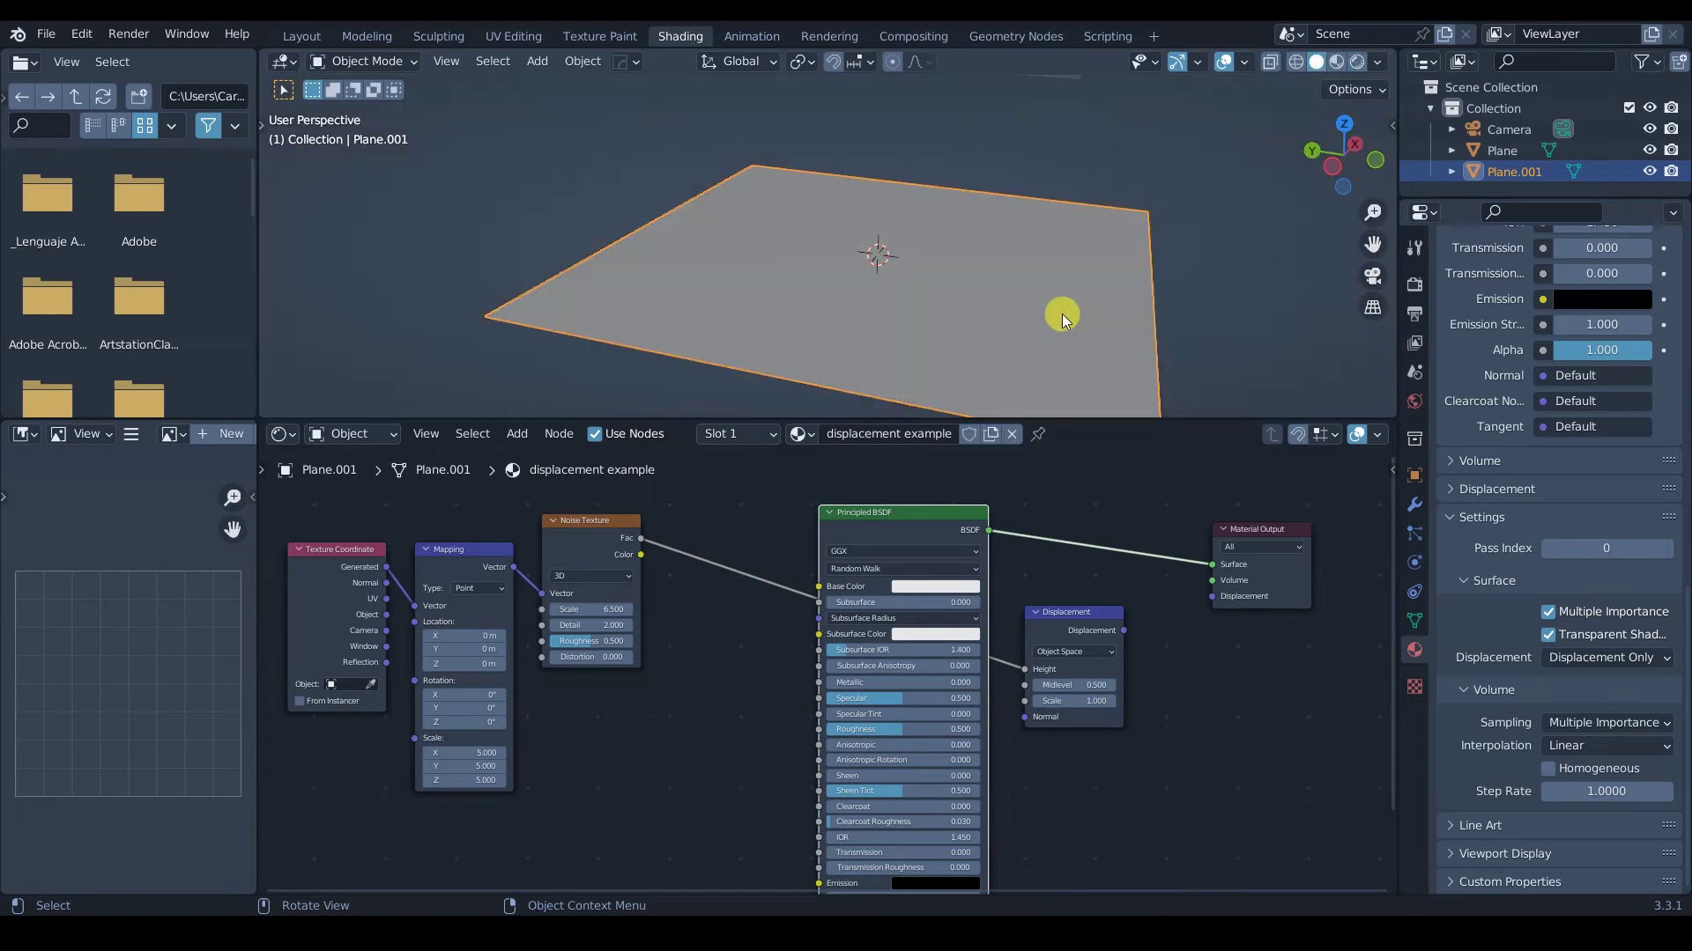
key("Tab")
middle_click_drag(949, 302, 834, 251)
right_click(841, 253)
left_click(833, 251)
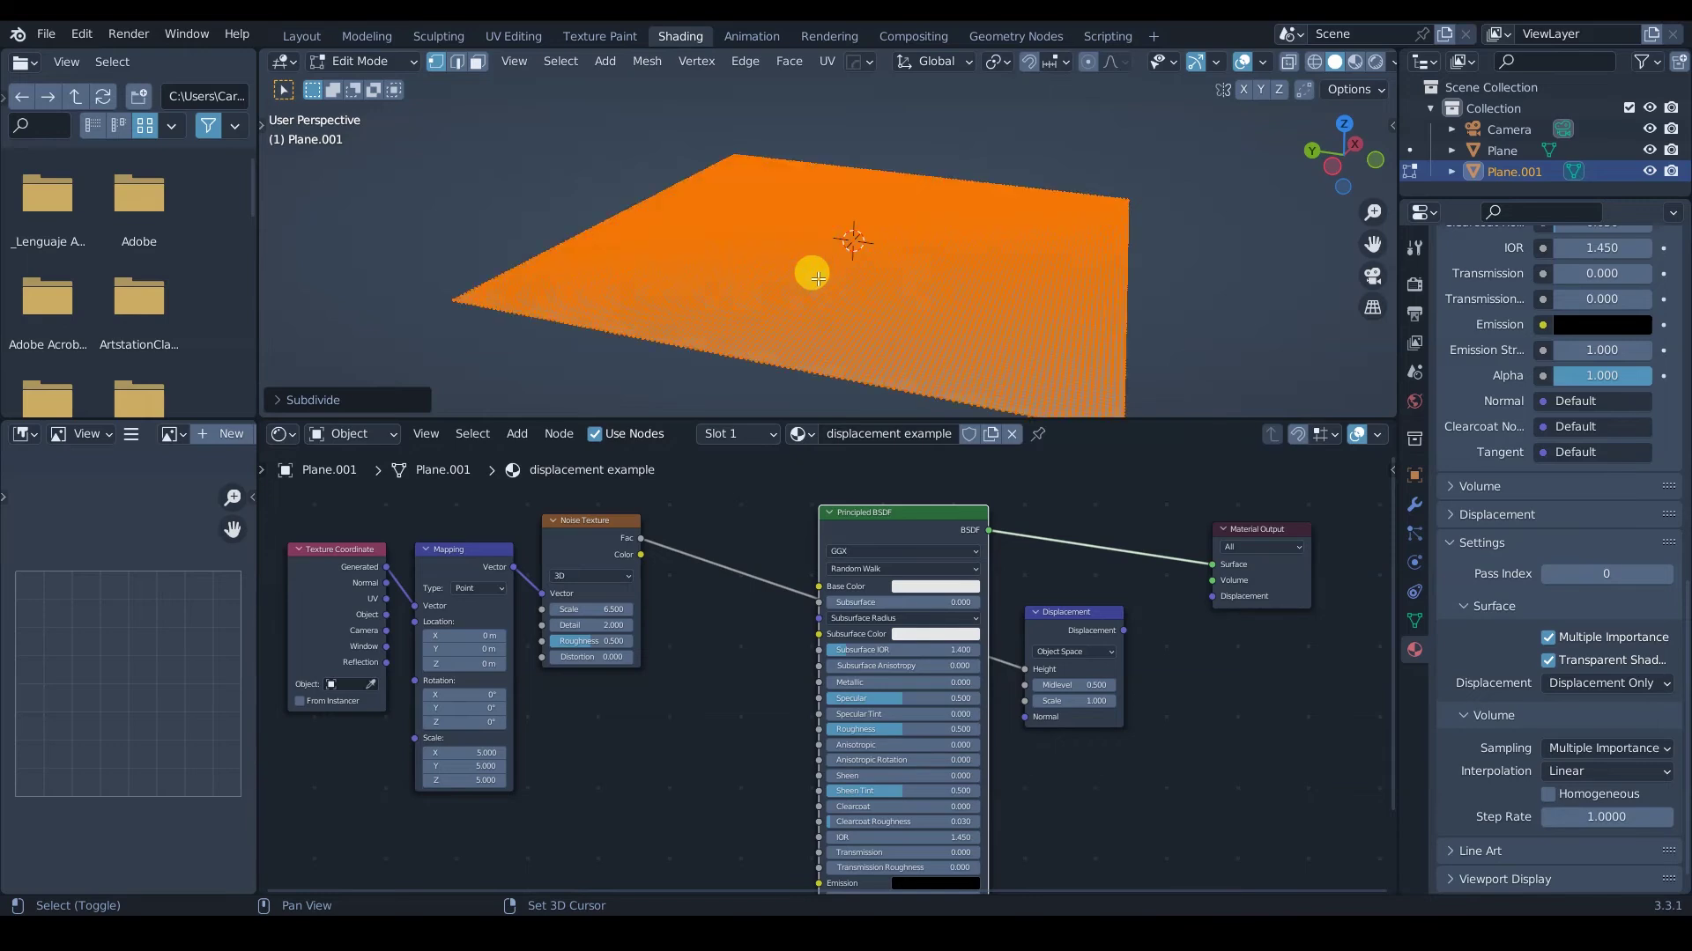
key("Tab")
key("z")
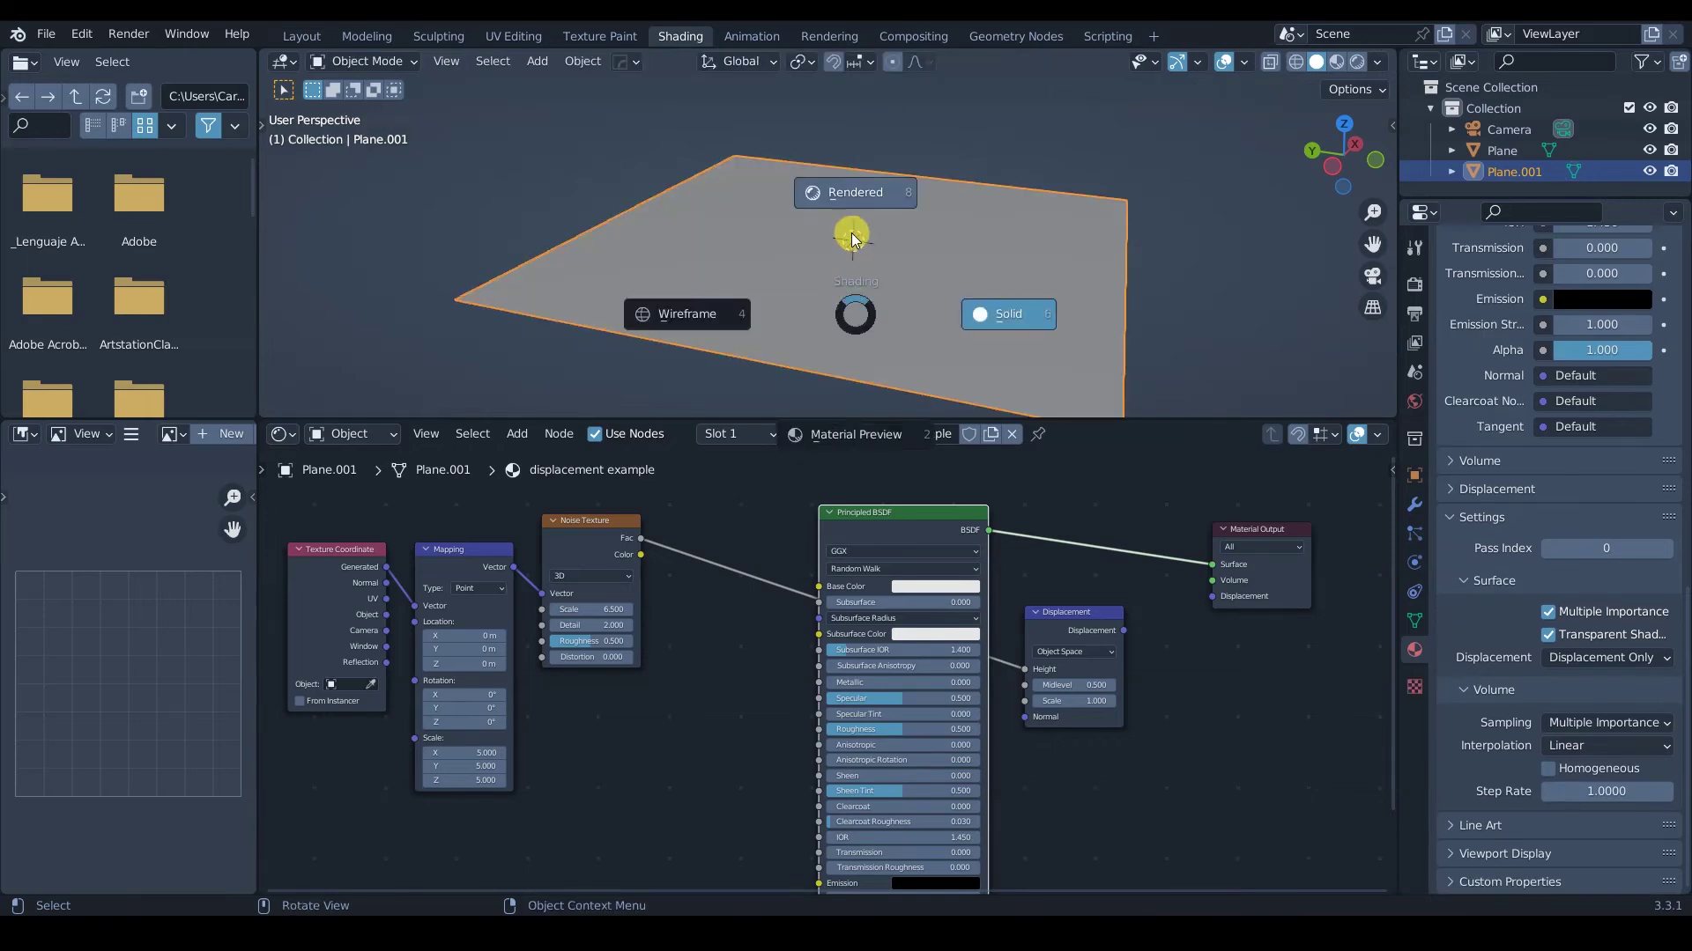
left_click(847, 224)
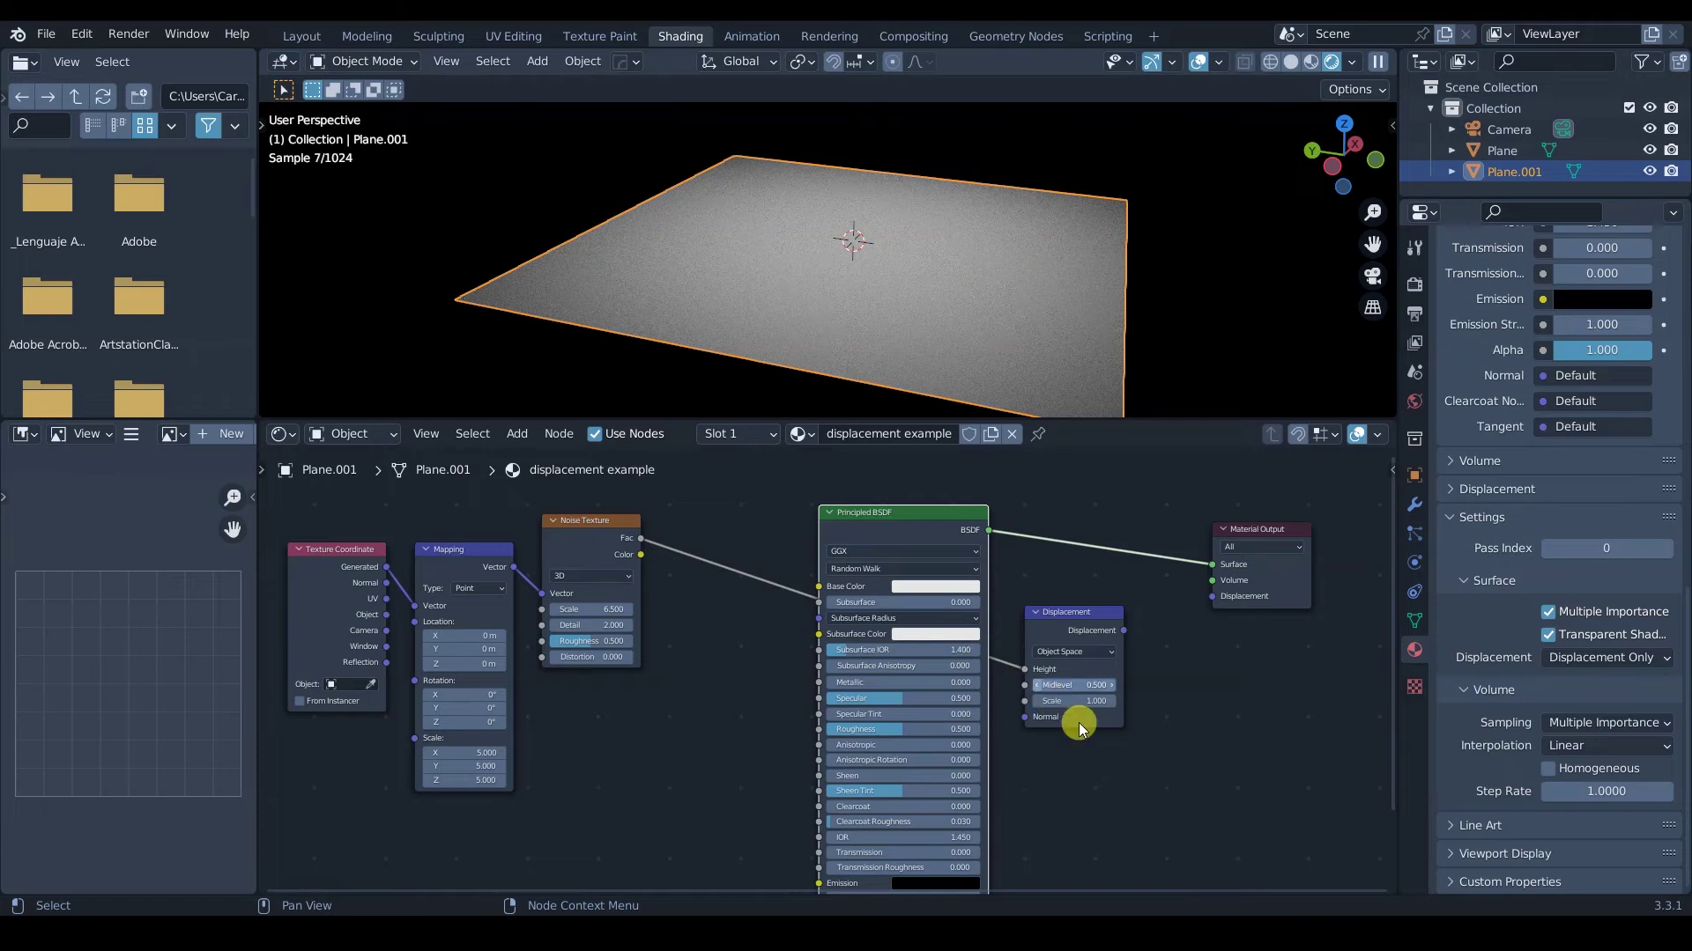
Connect the Displacement node's output to the Material Output's Displacement input and keep the displaced plane selected.
scroll(1087, 735, "up", 1)
scroll(1087, 734, "up", 1)
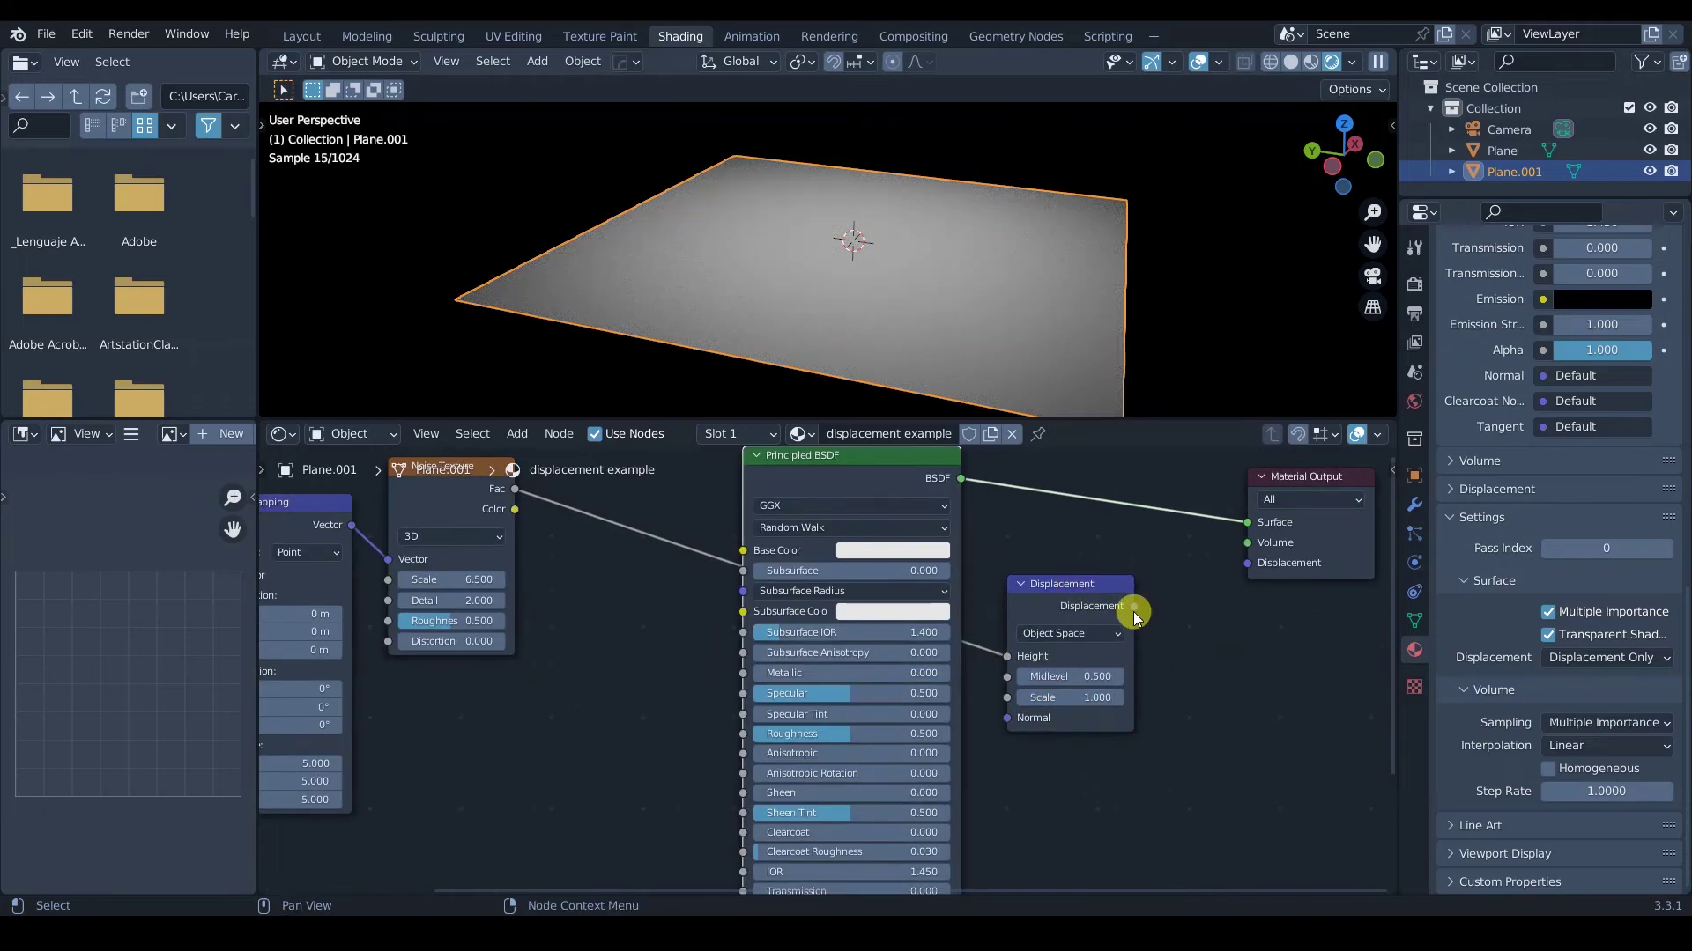
left_click_drag(1134, 608, 1246, 564)
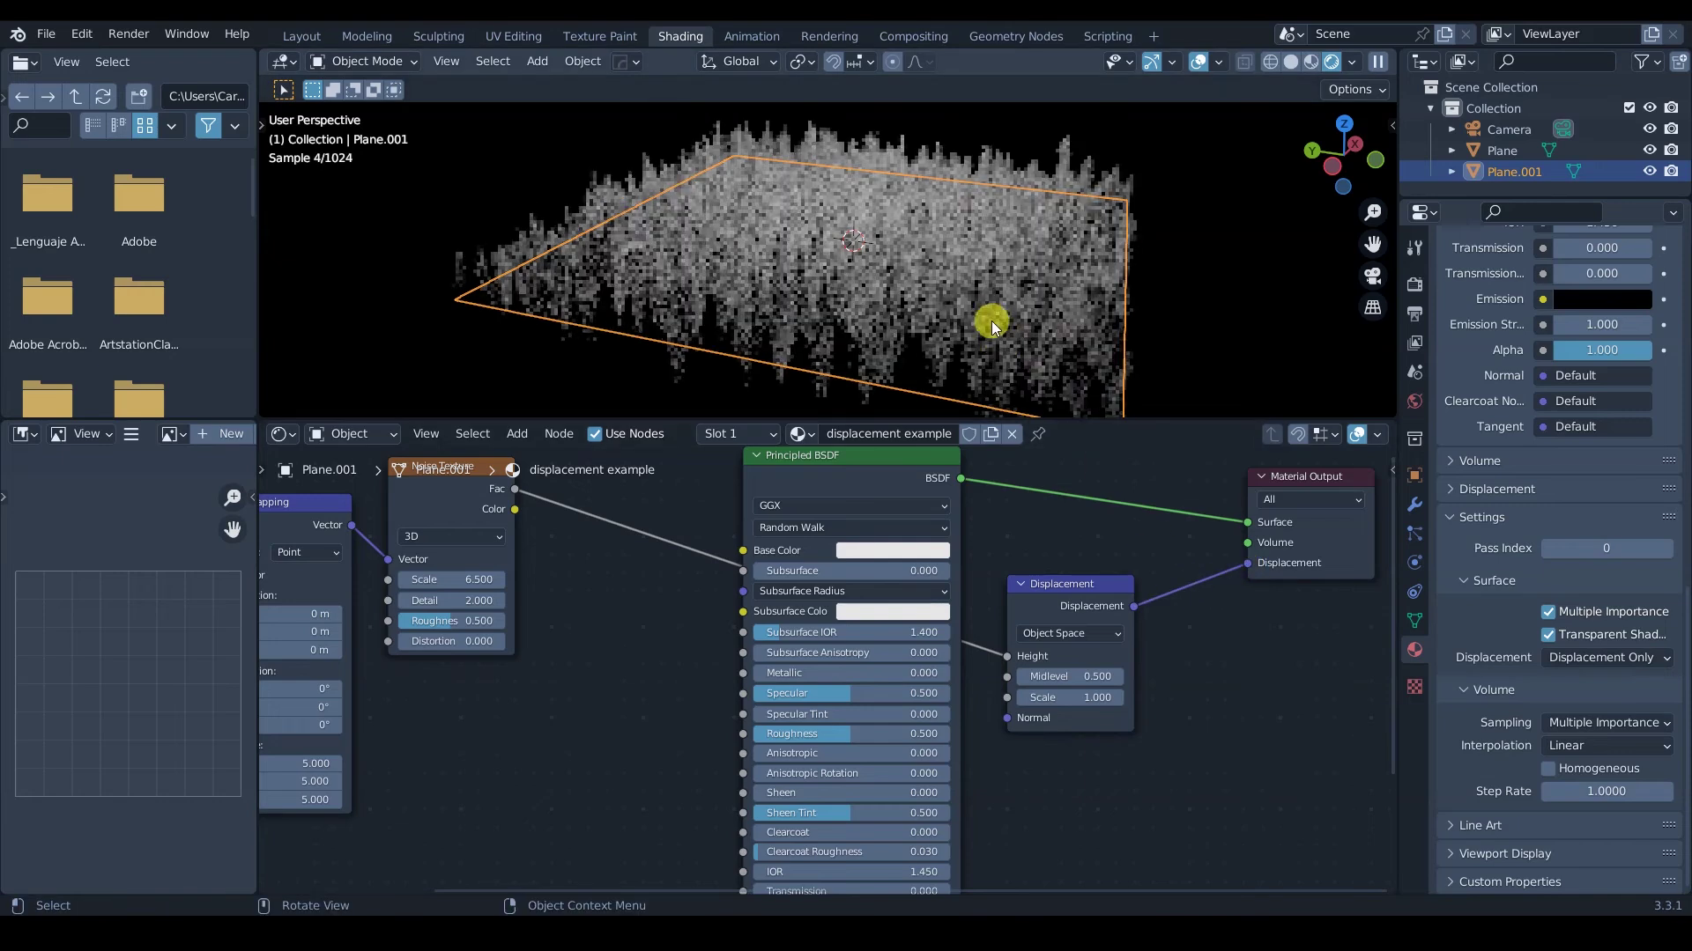
left_click(1001, 289)
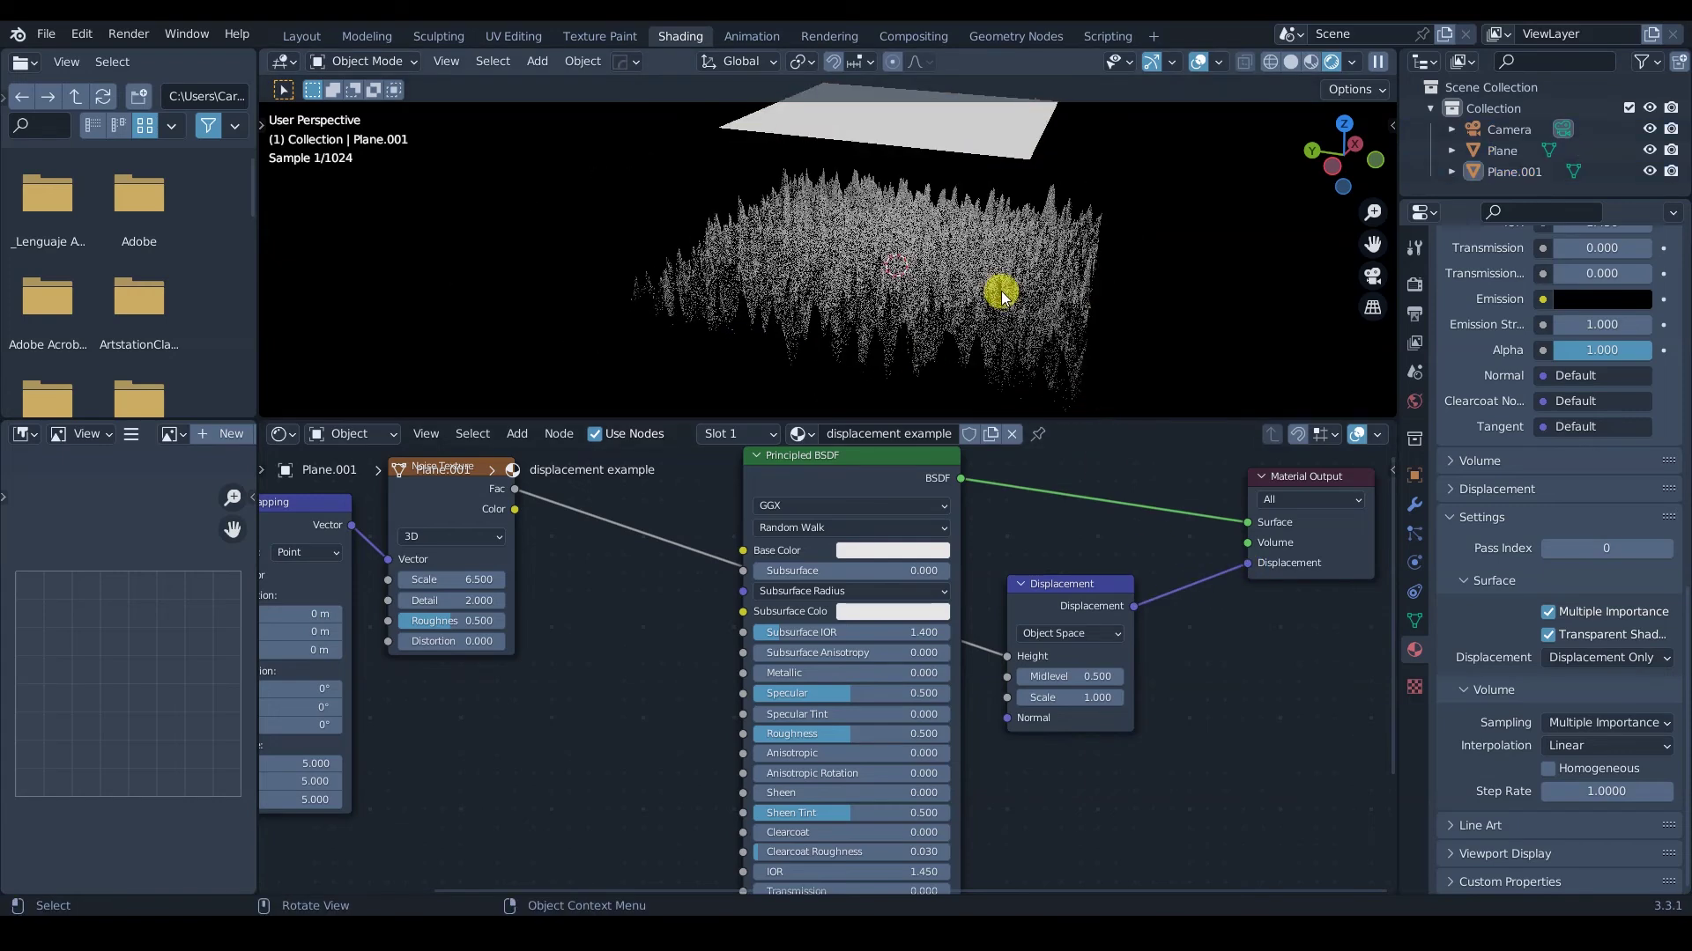
left_click(999, 296)
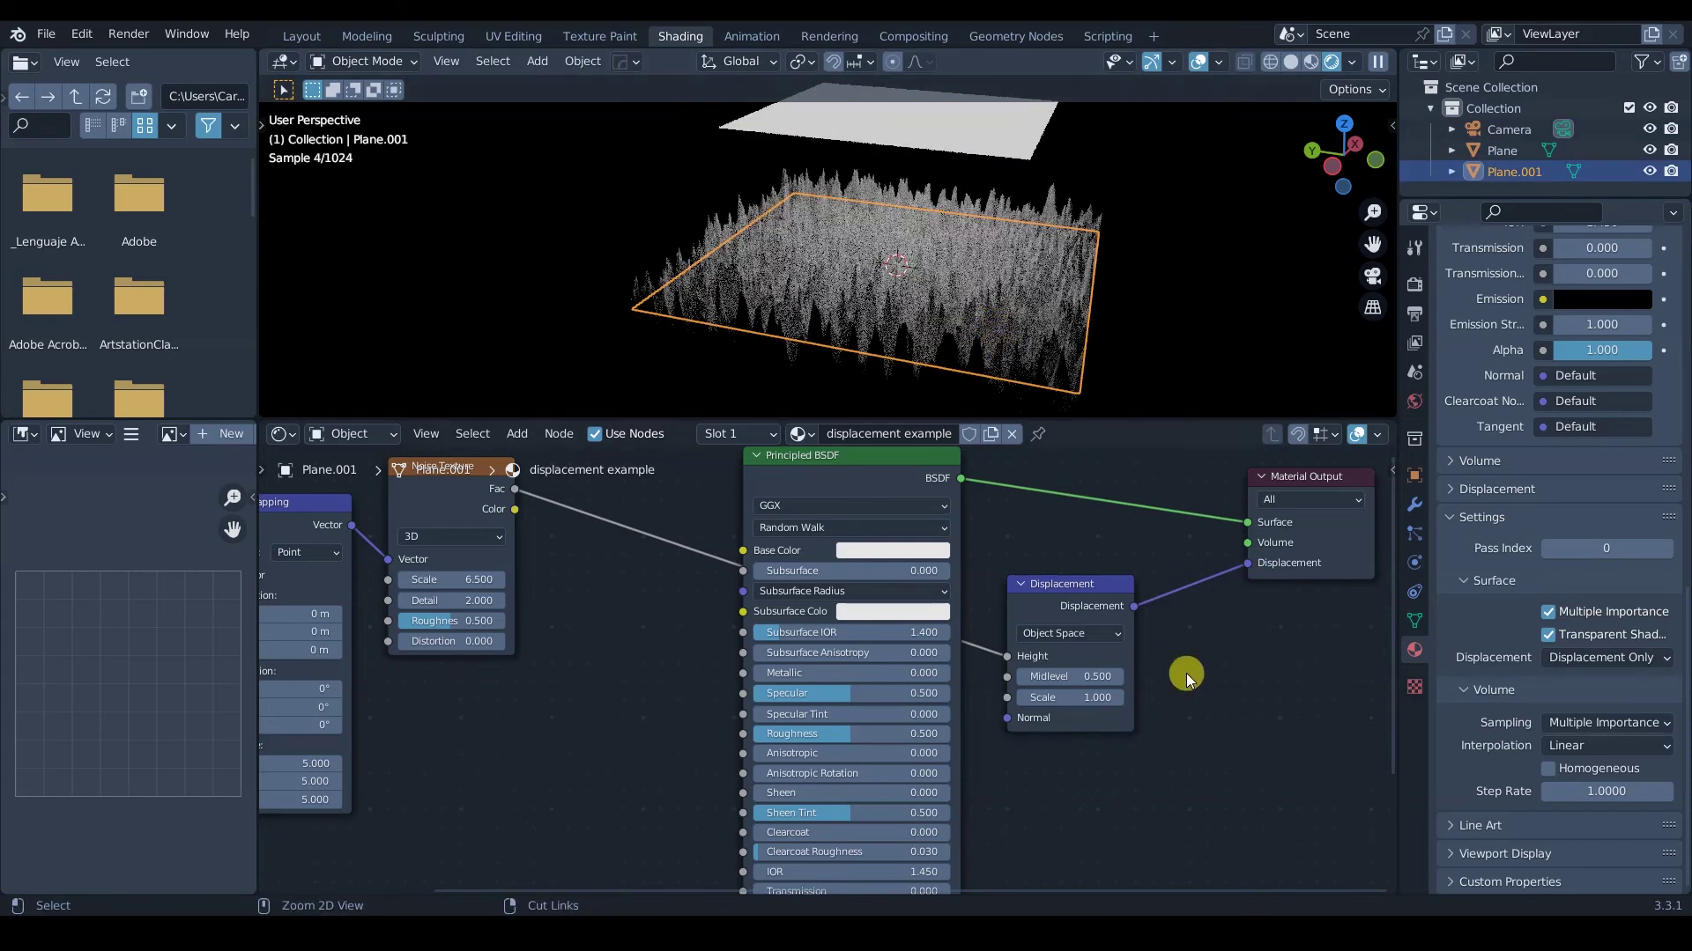
Set the Displacement node's Midlevel to 0.
scroll(1146, 679, "up", 4)
left_click(1027, 677)
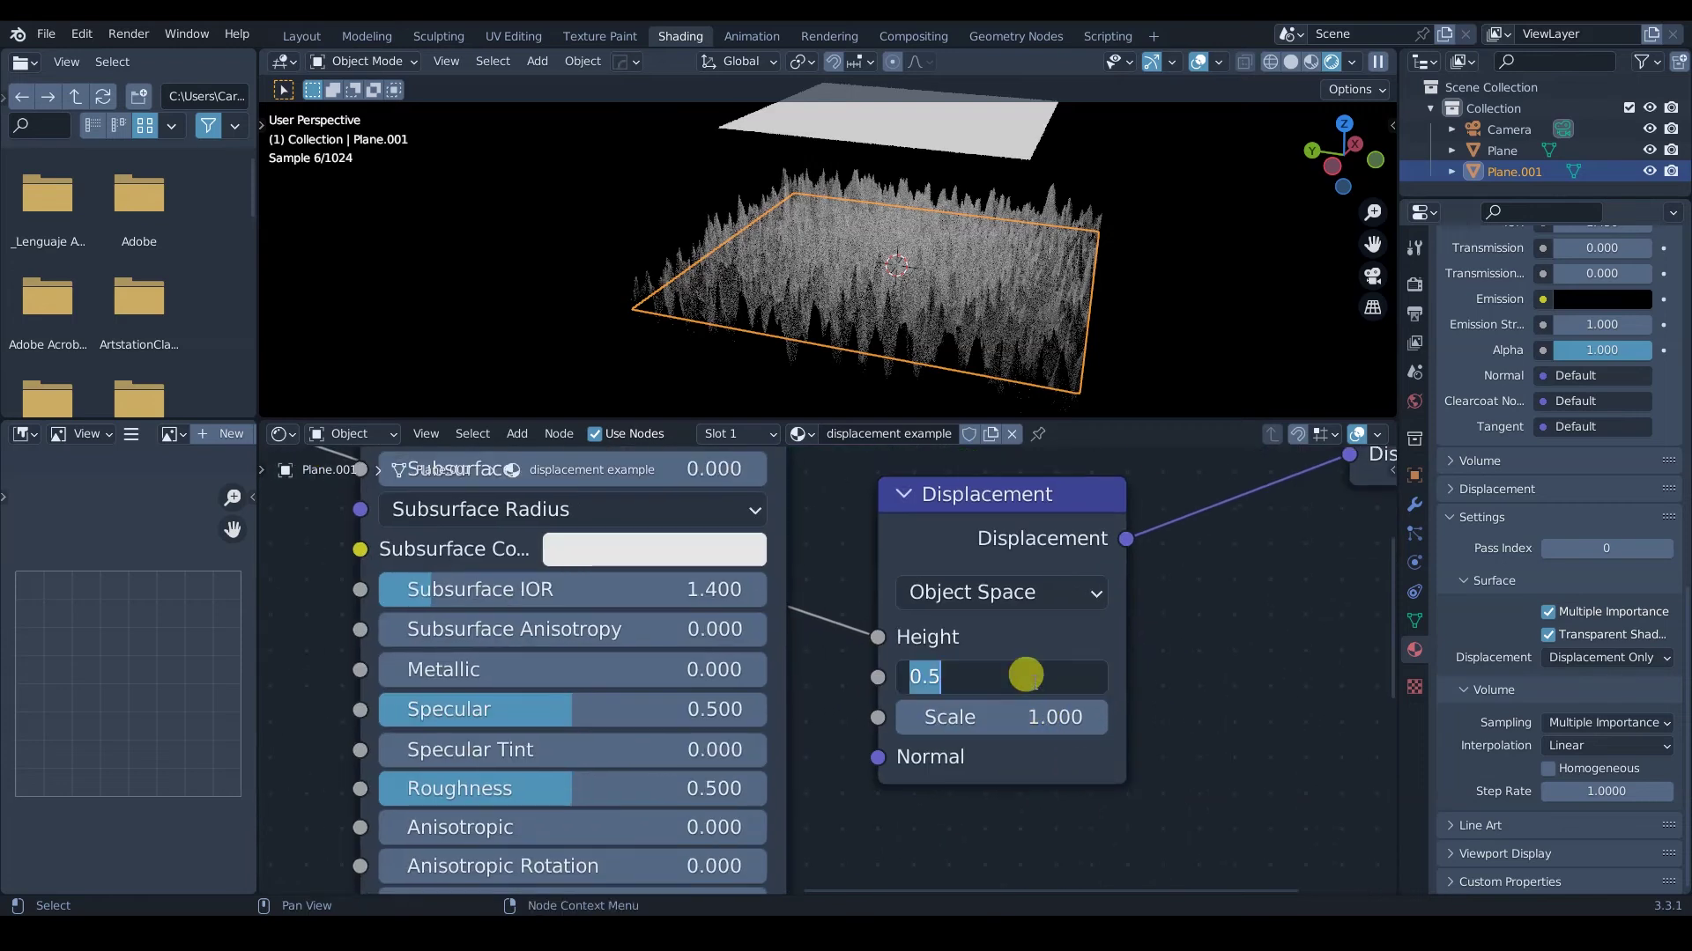
type("0")
key("Return")
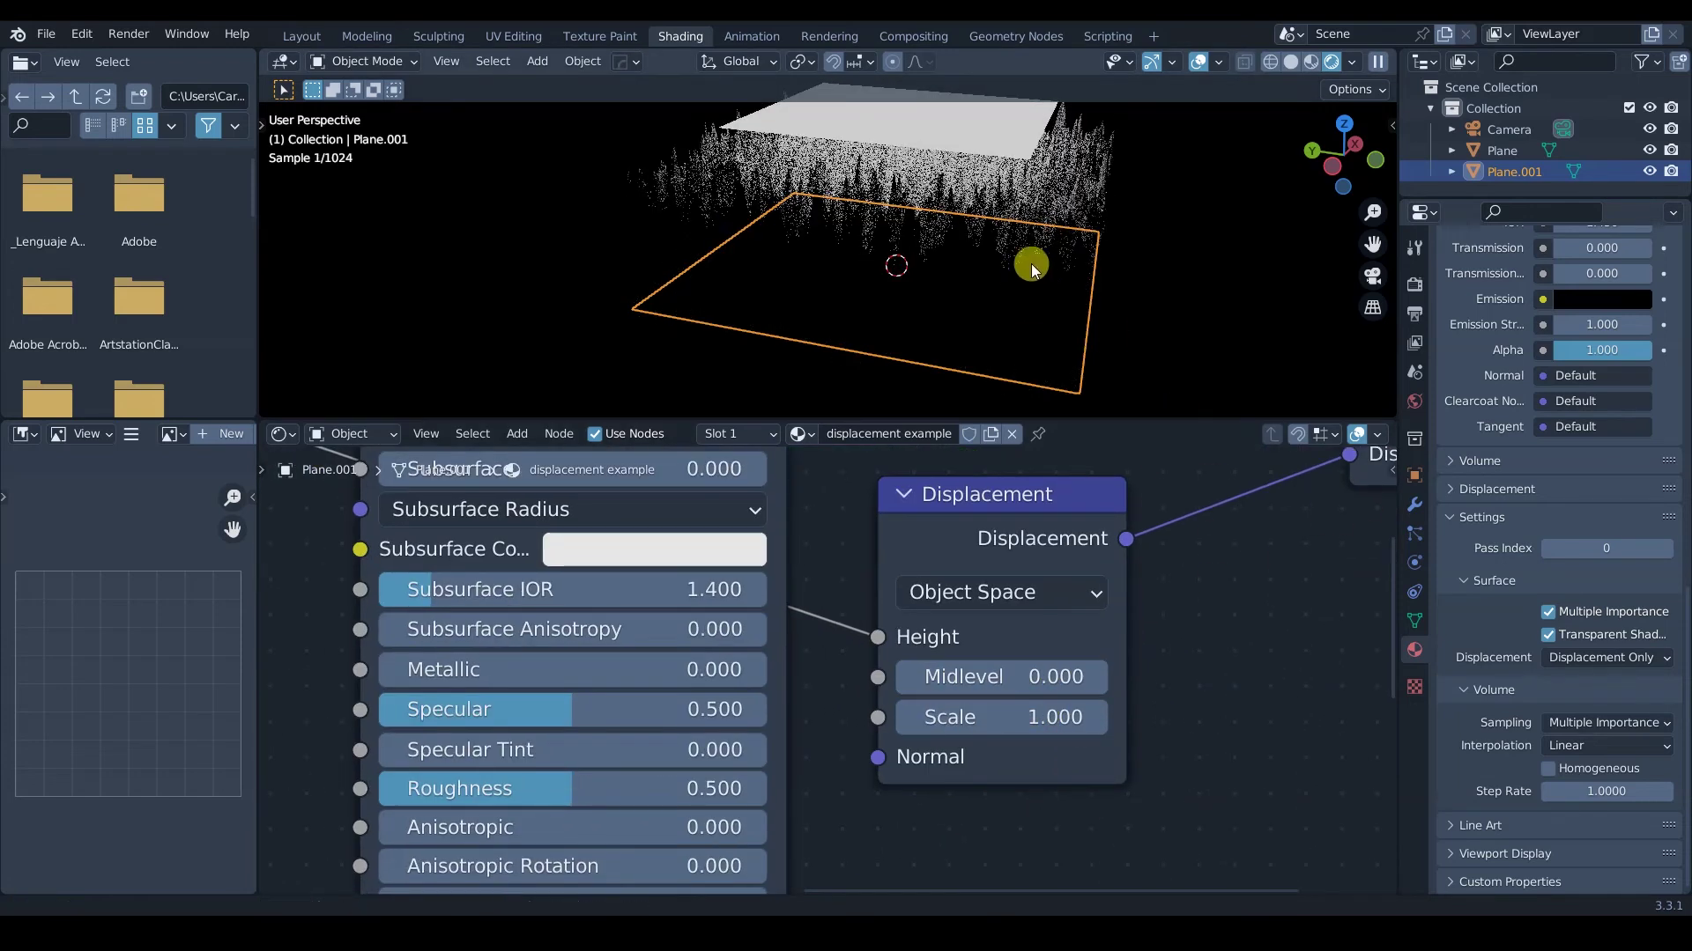
Reset the Displacement node's Scale to 0 and raise it to 0.380.
scroll(1034, 291, "down", 2)
left_click(1037, 717)
type("0")
key("Return")
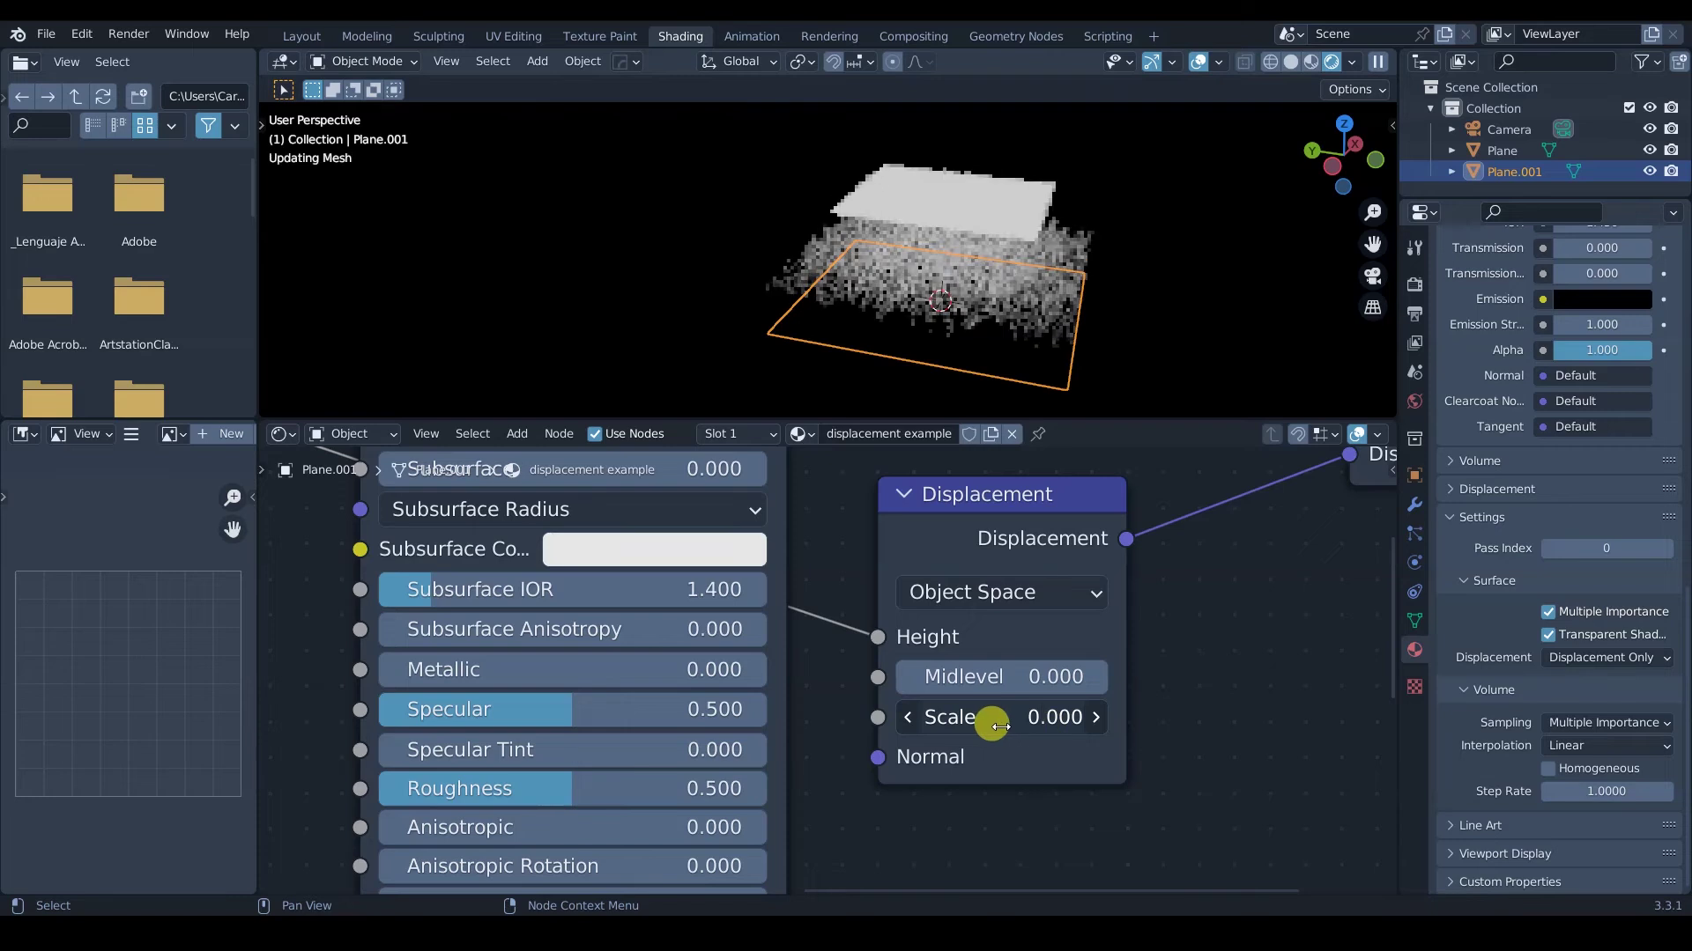
left_click_drag(998, 726, 960, 727)
scroll(987, 358, "up", 4)
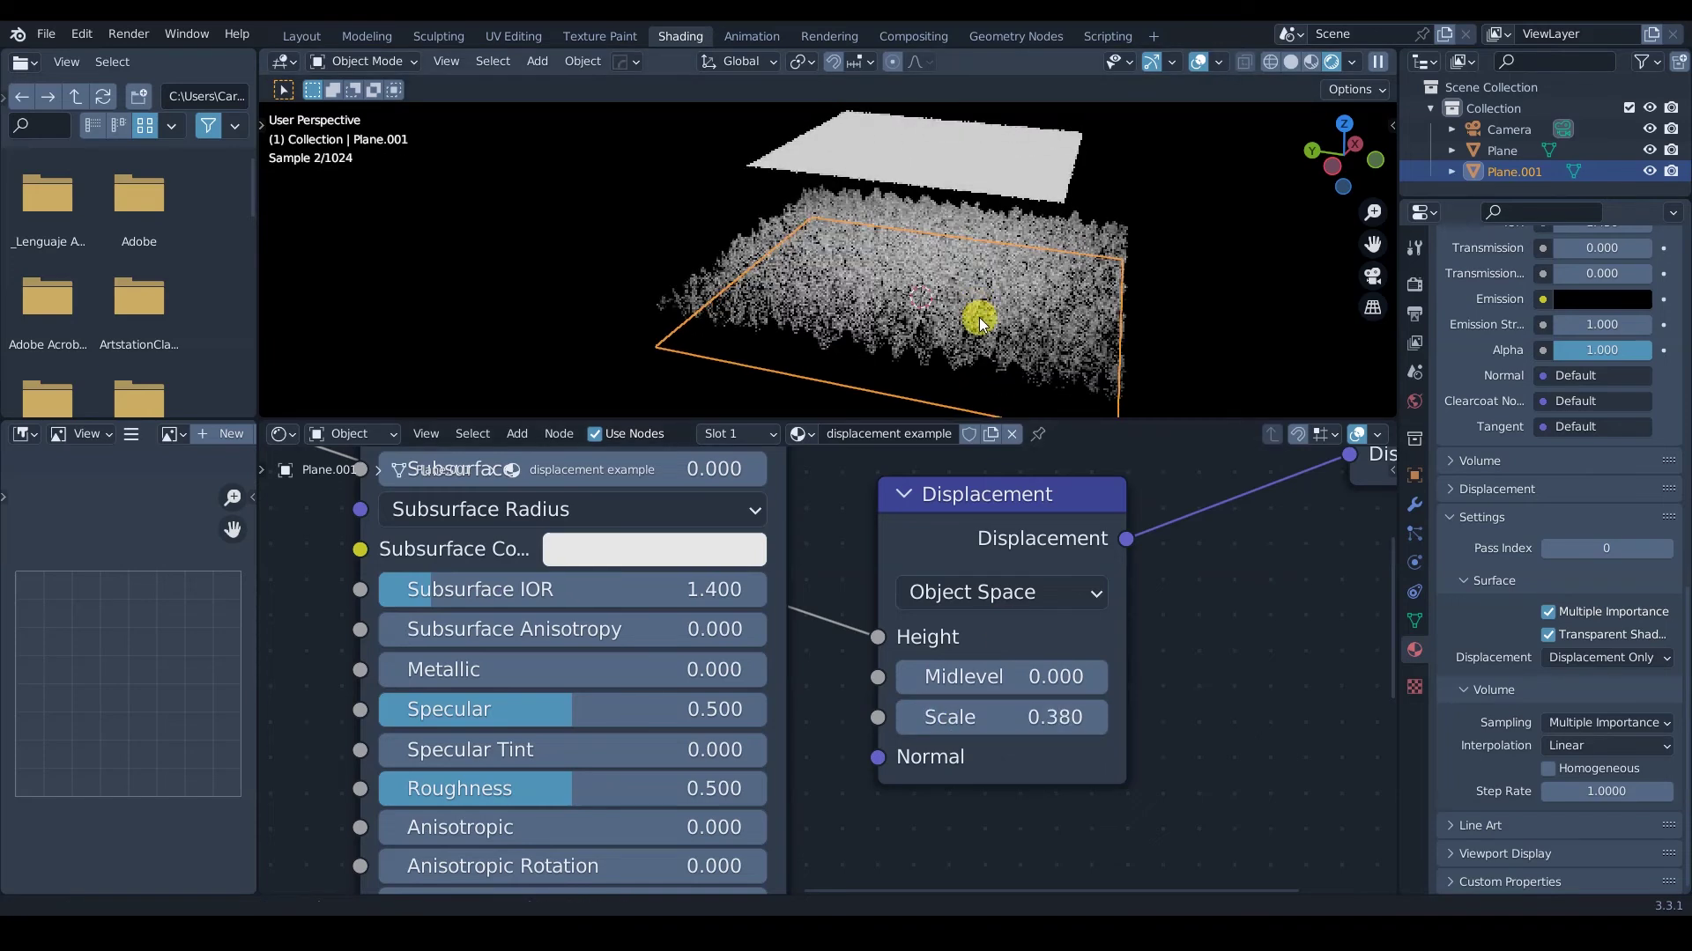
Add a Subdivision Surface modifier to the displaced plane.
middle_click_drag(950, 318, 951, 305)
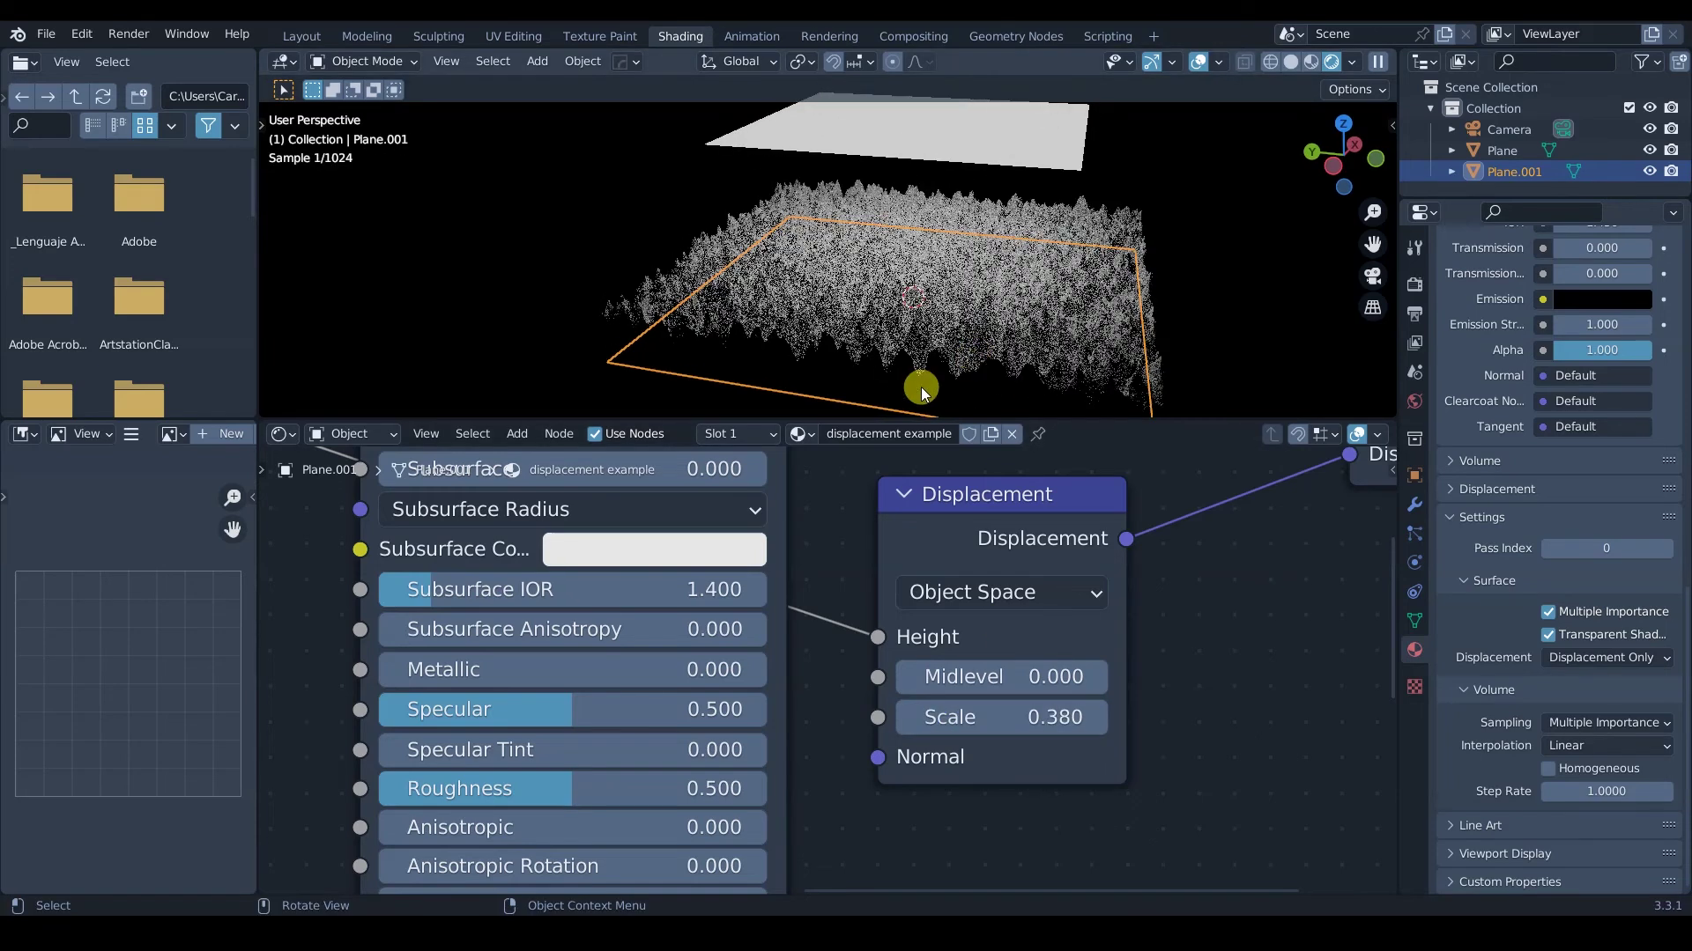
middle_click_drag(867, 354, 943, 298, "ctrl")
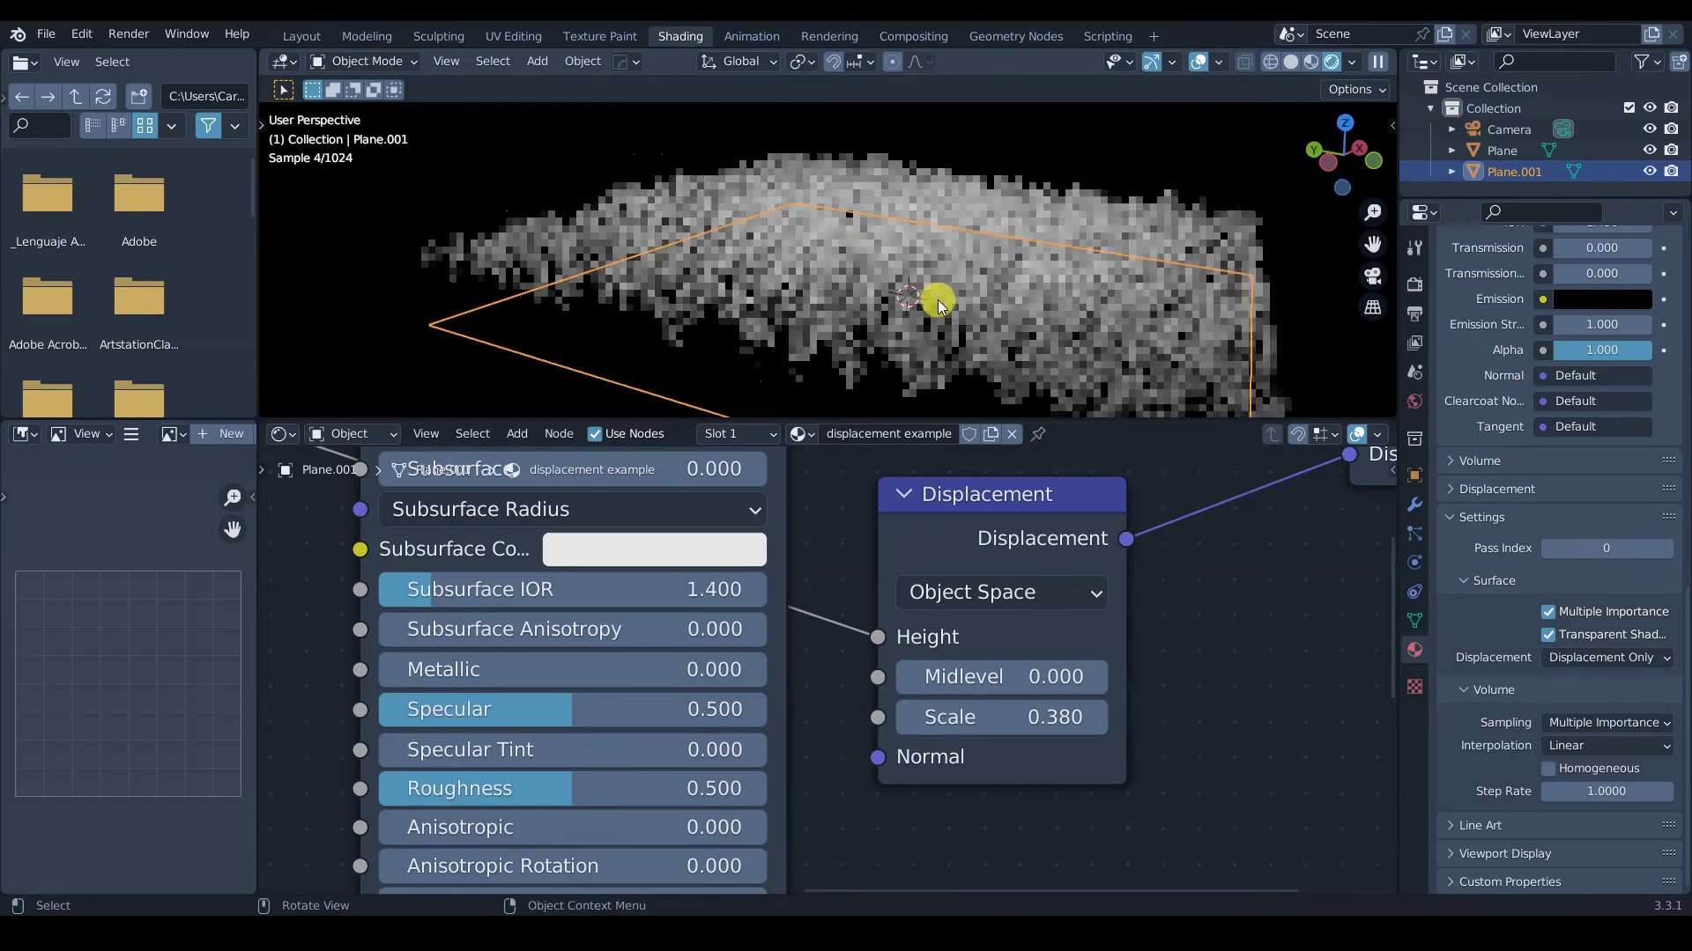
left_click(1414, 506)
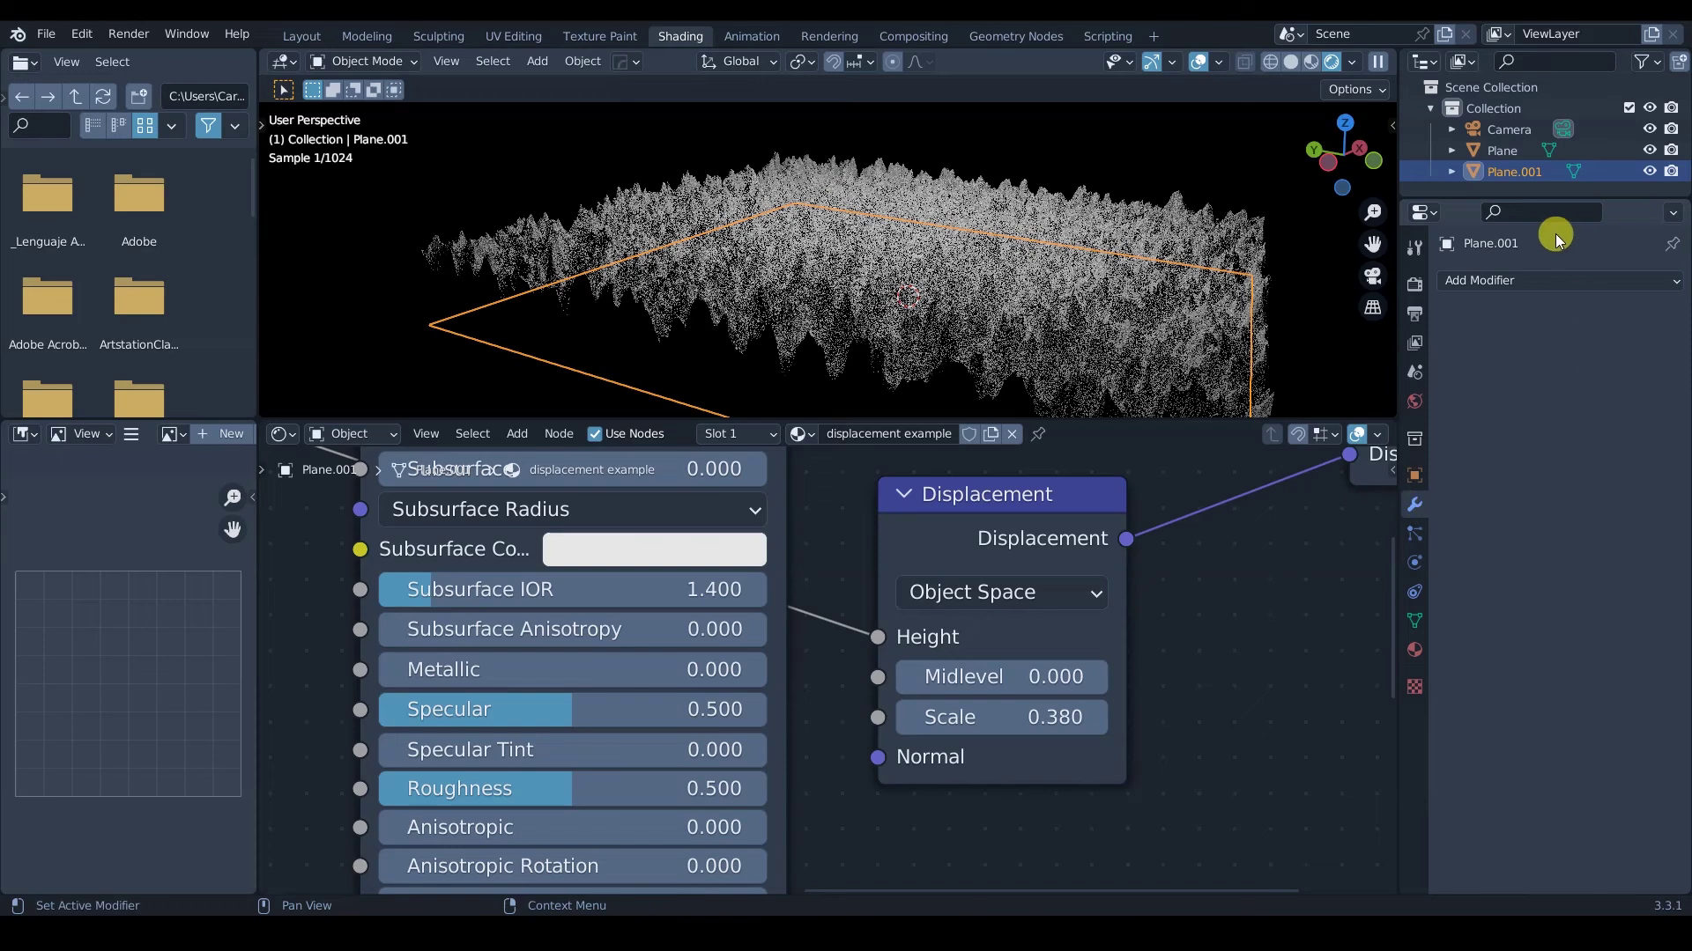
left_click(1544, 276)
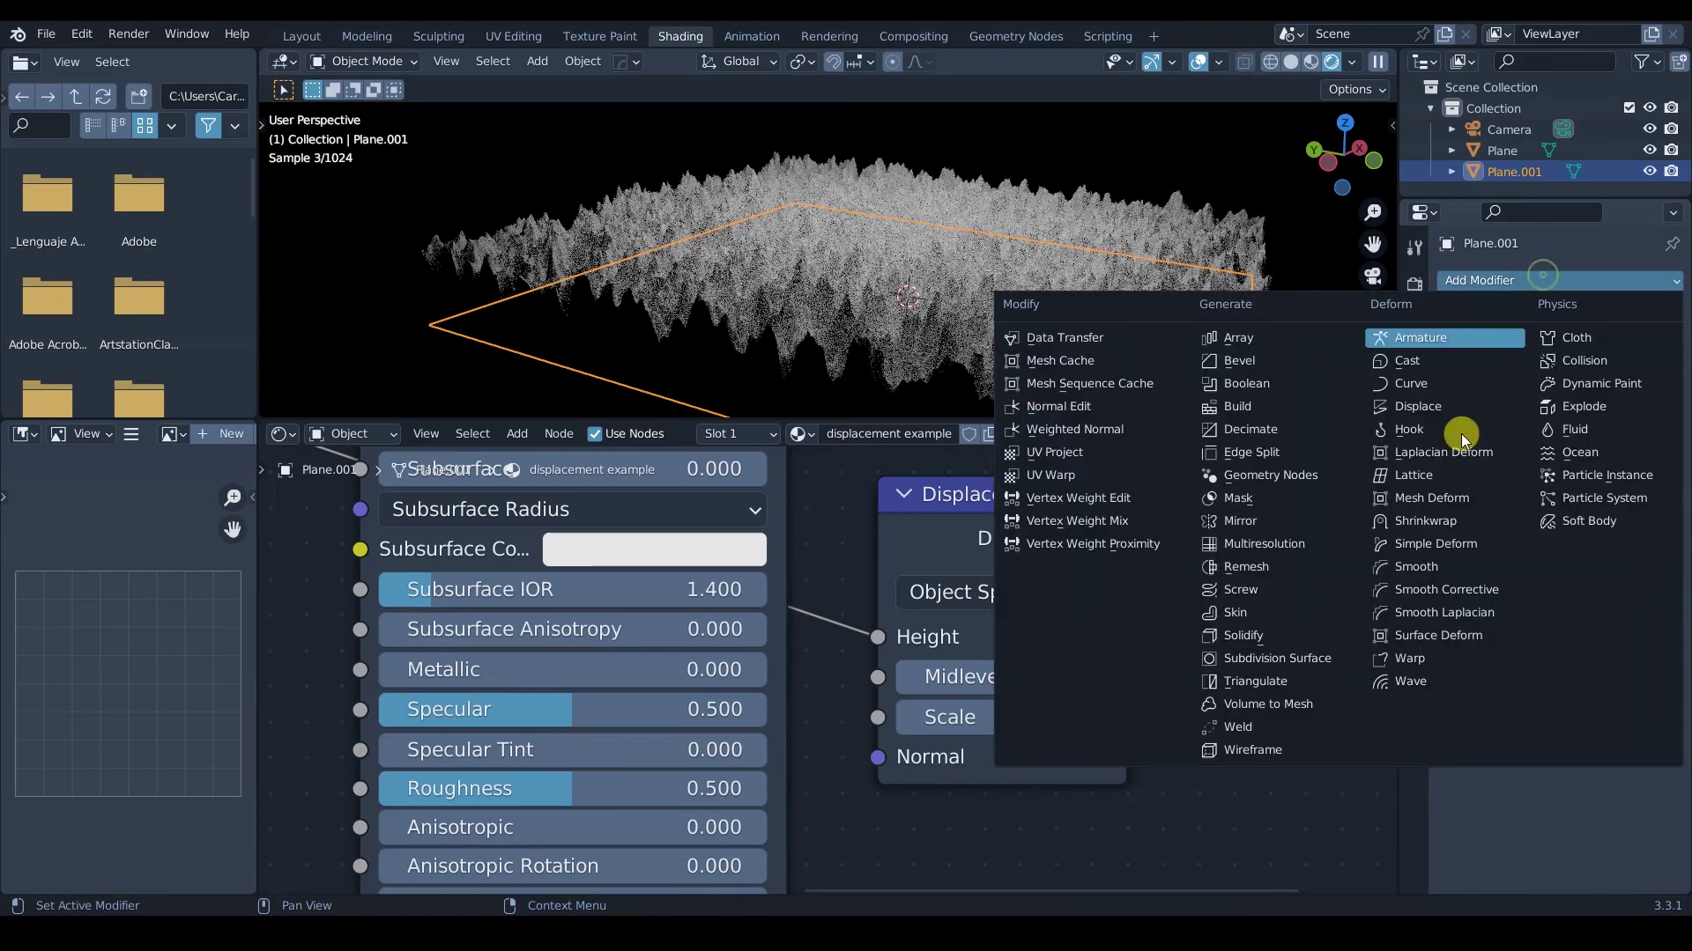
left_click(1319, 659)
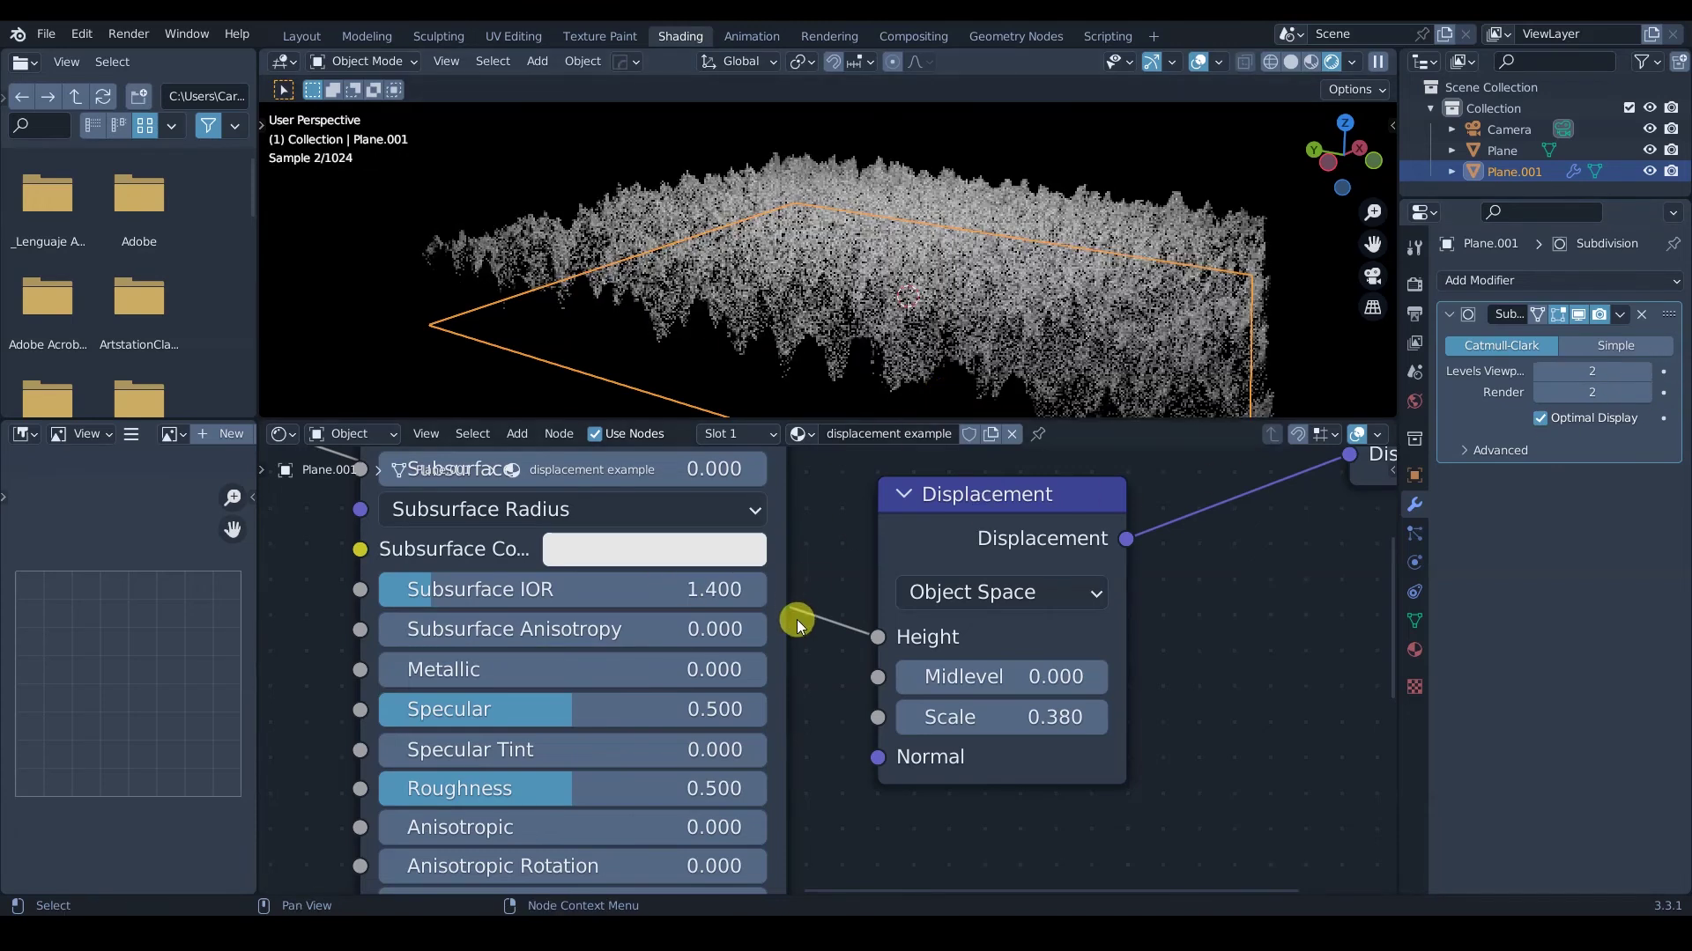
Raise the Noise Texture's Detail to 14.200 and deselect the plane.
scroll(937, 317, "down", 3)
middle_click_drag(483, 668, 936, 789)
left_click_drag(438, 713, 599, 722)
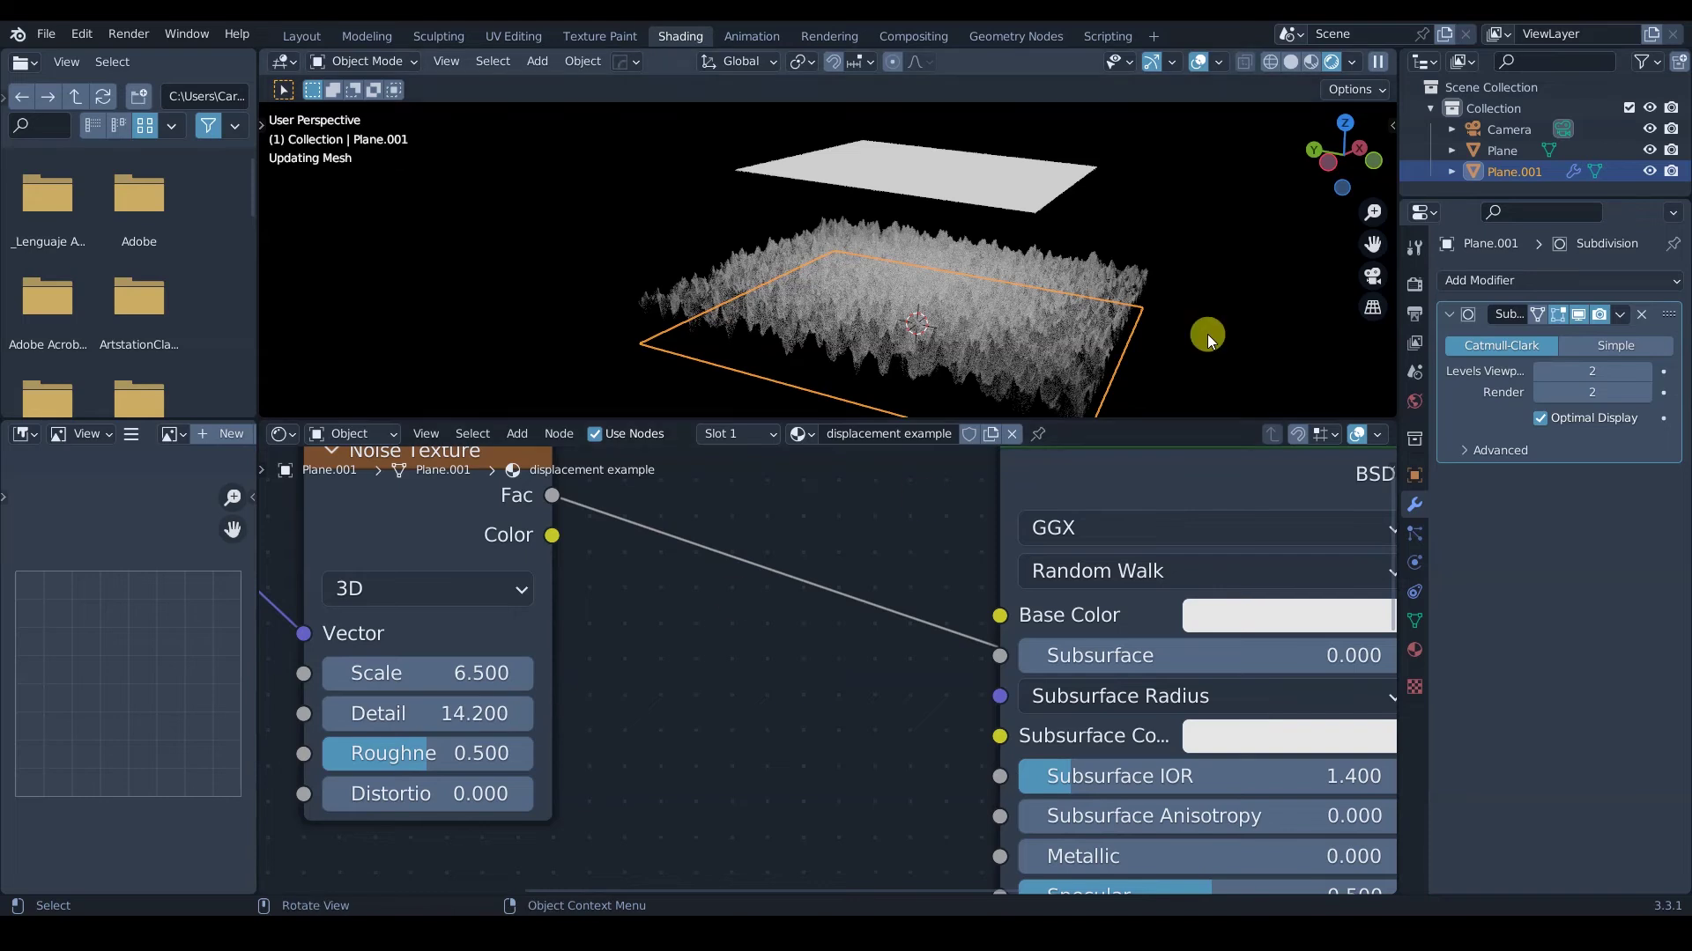
scroll(1008, 370, "up", 3)
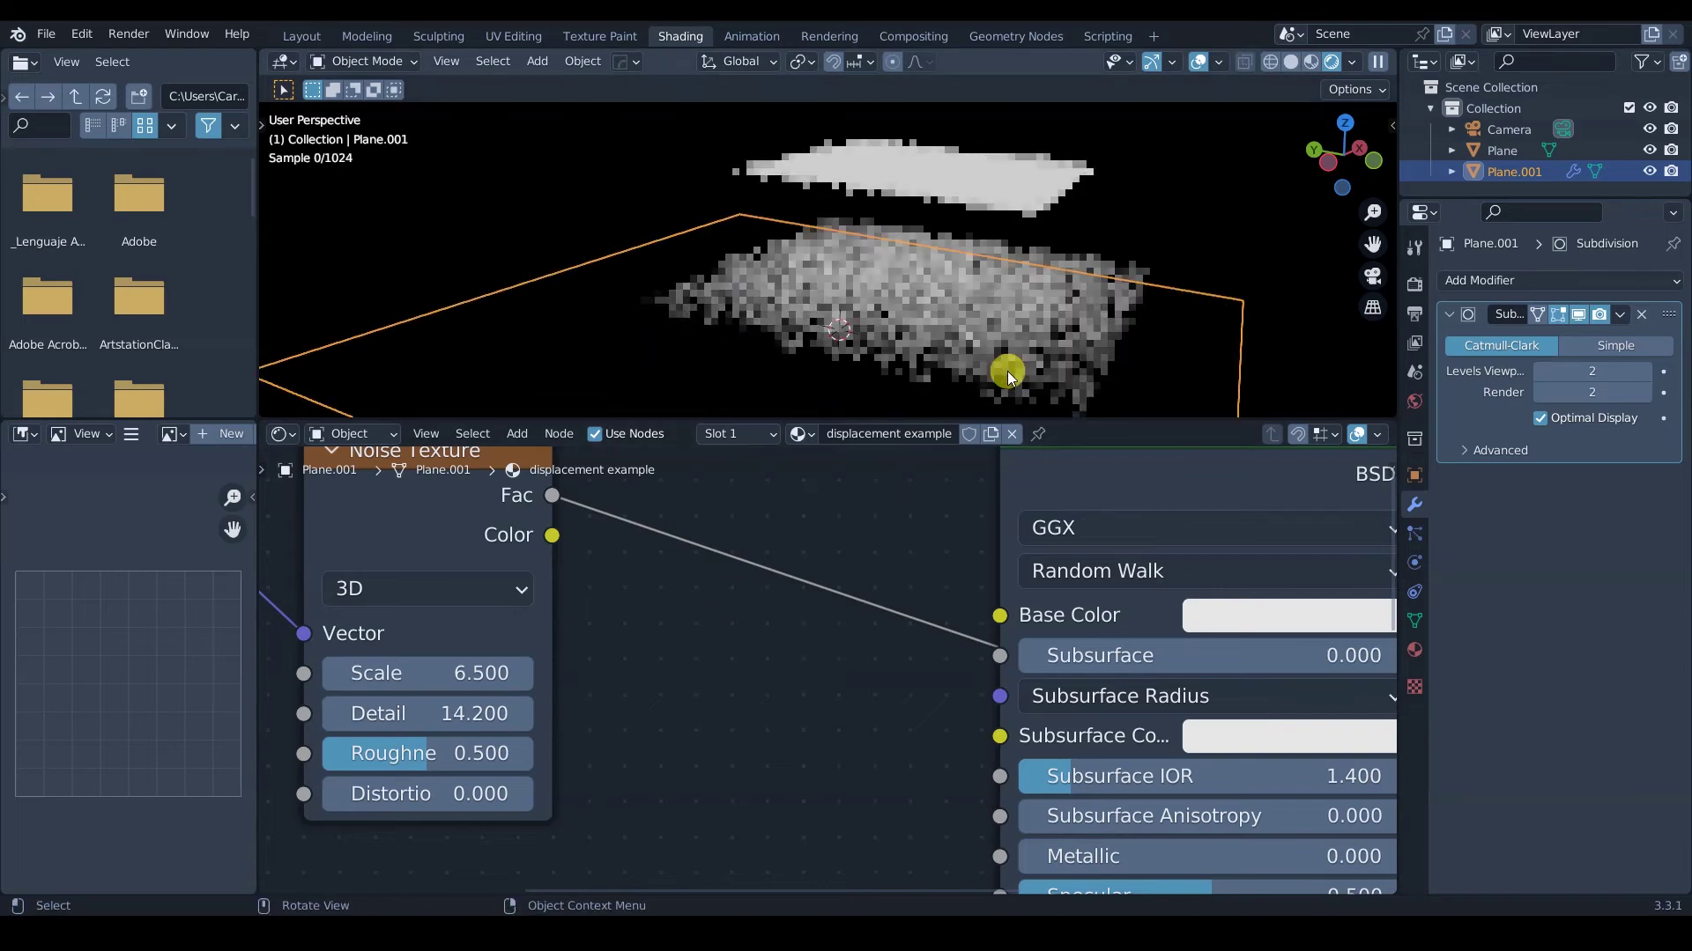
key("alt+a")
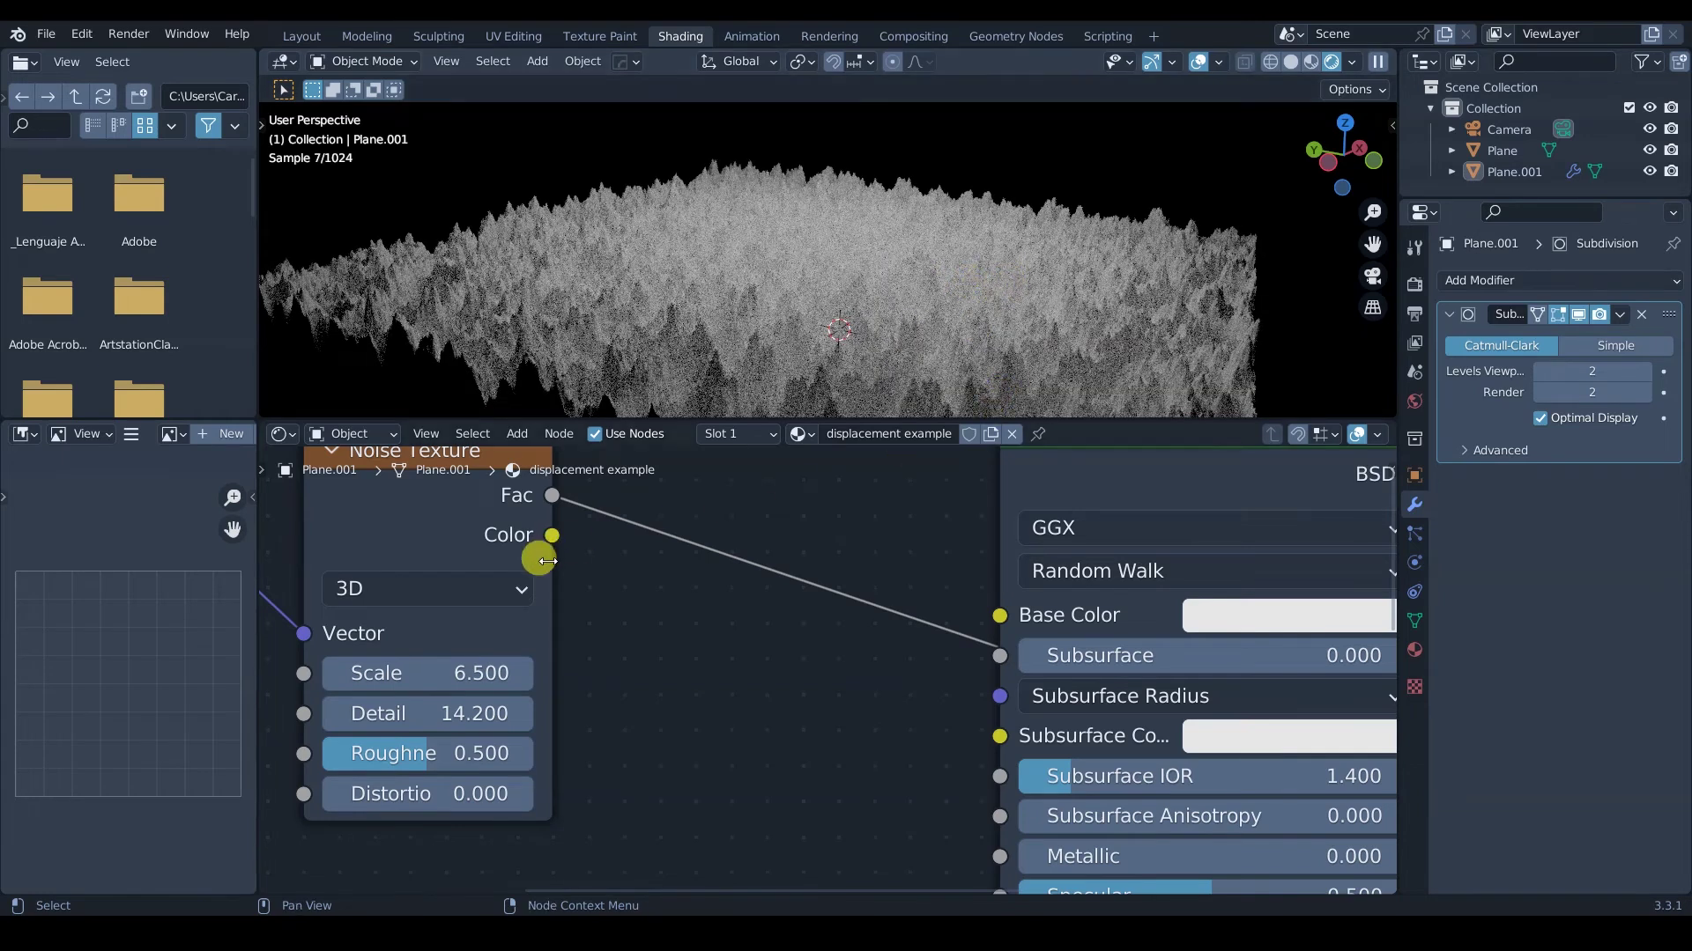
Insert a ColorRamp node between the Noise Texture's Fac and the Displacement Height, shifting the Principled BSDF aside to make room.
middle_click_drag(548, 547, 679, 616)
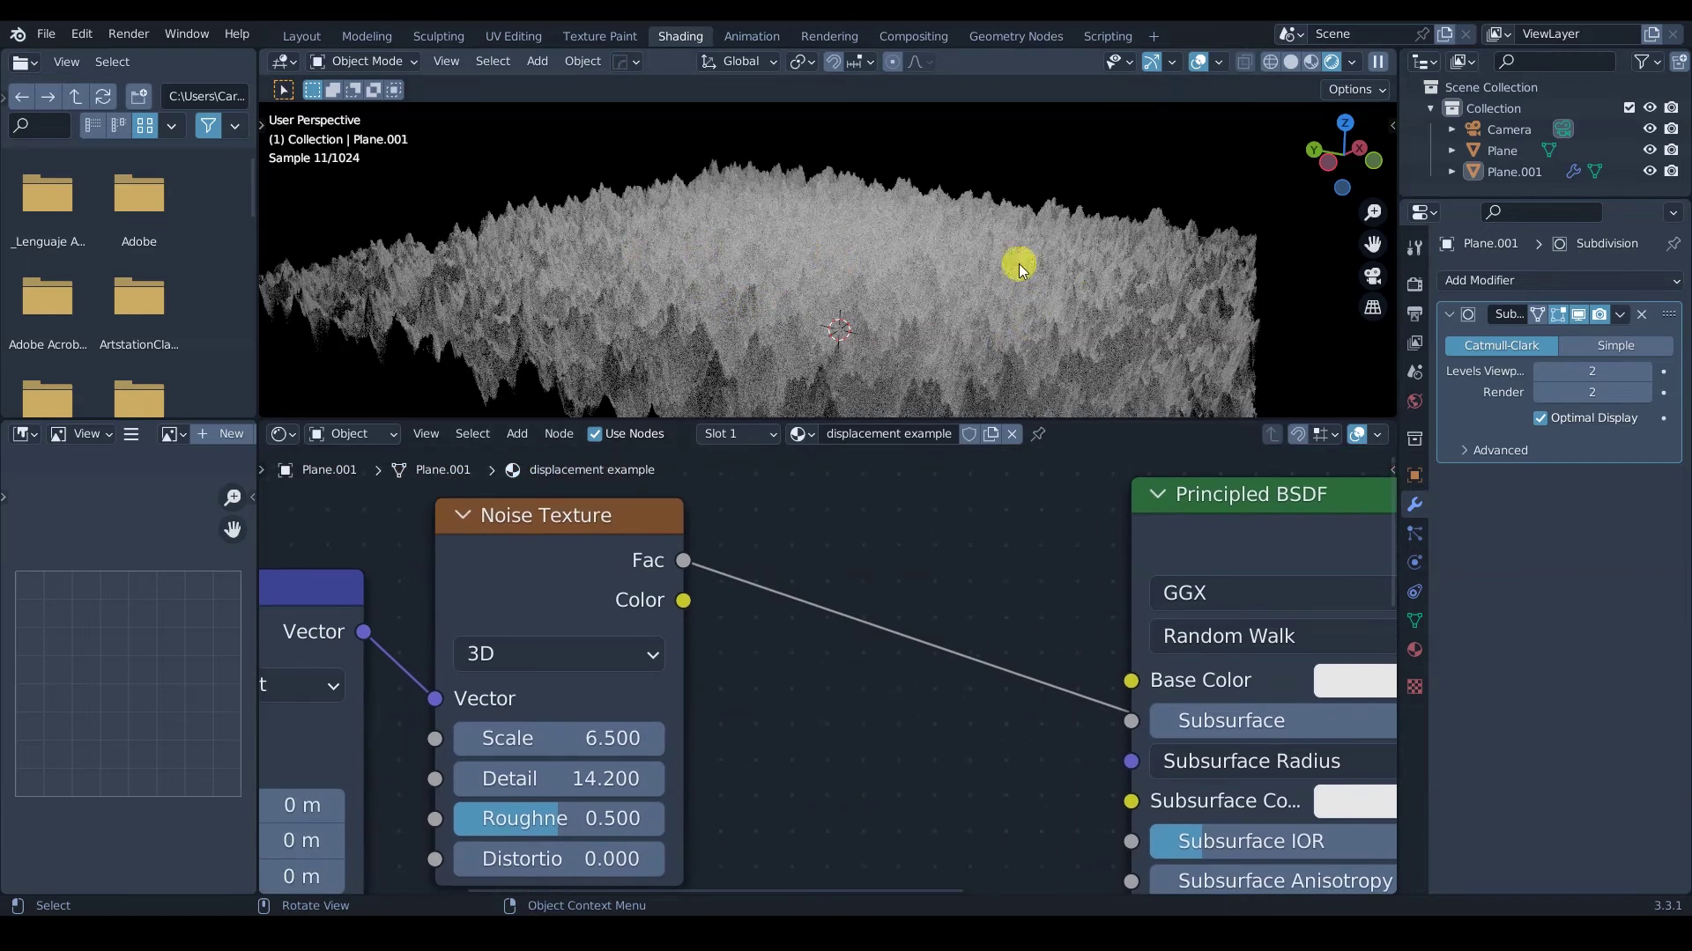
scroll(832, 366, "up", 4)
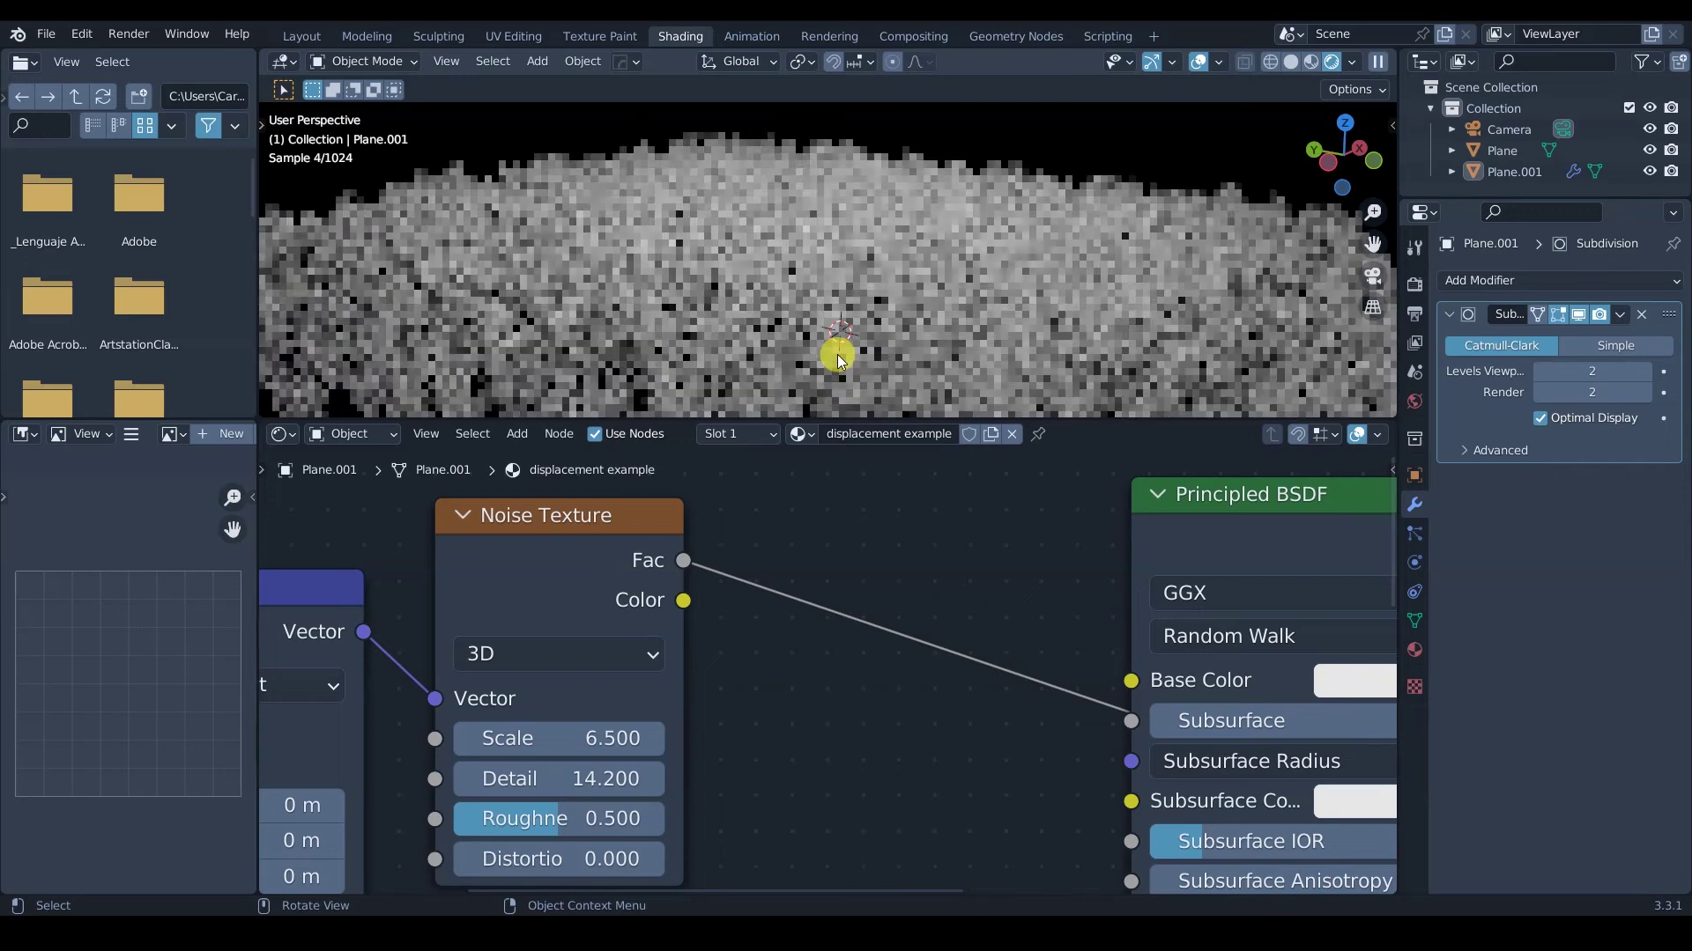
scroll(804, 401, "up", 1)
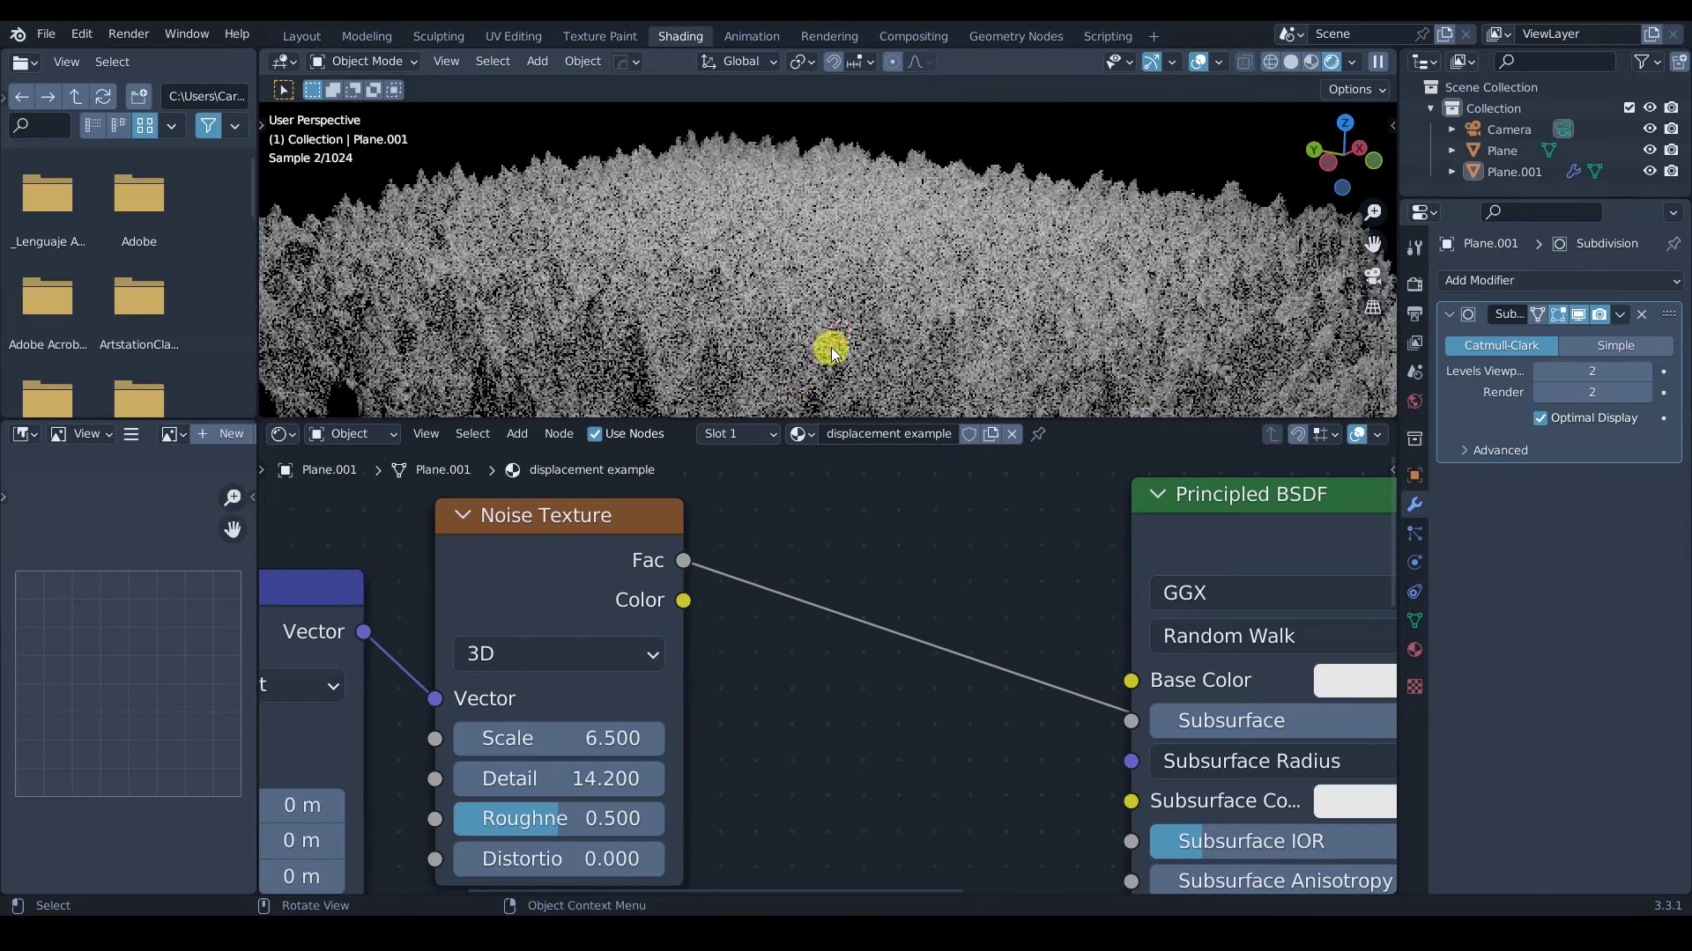
scroll(826, 356, "up", 1)
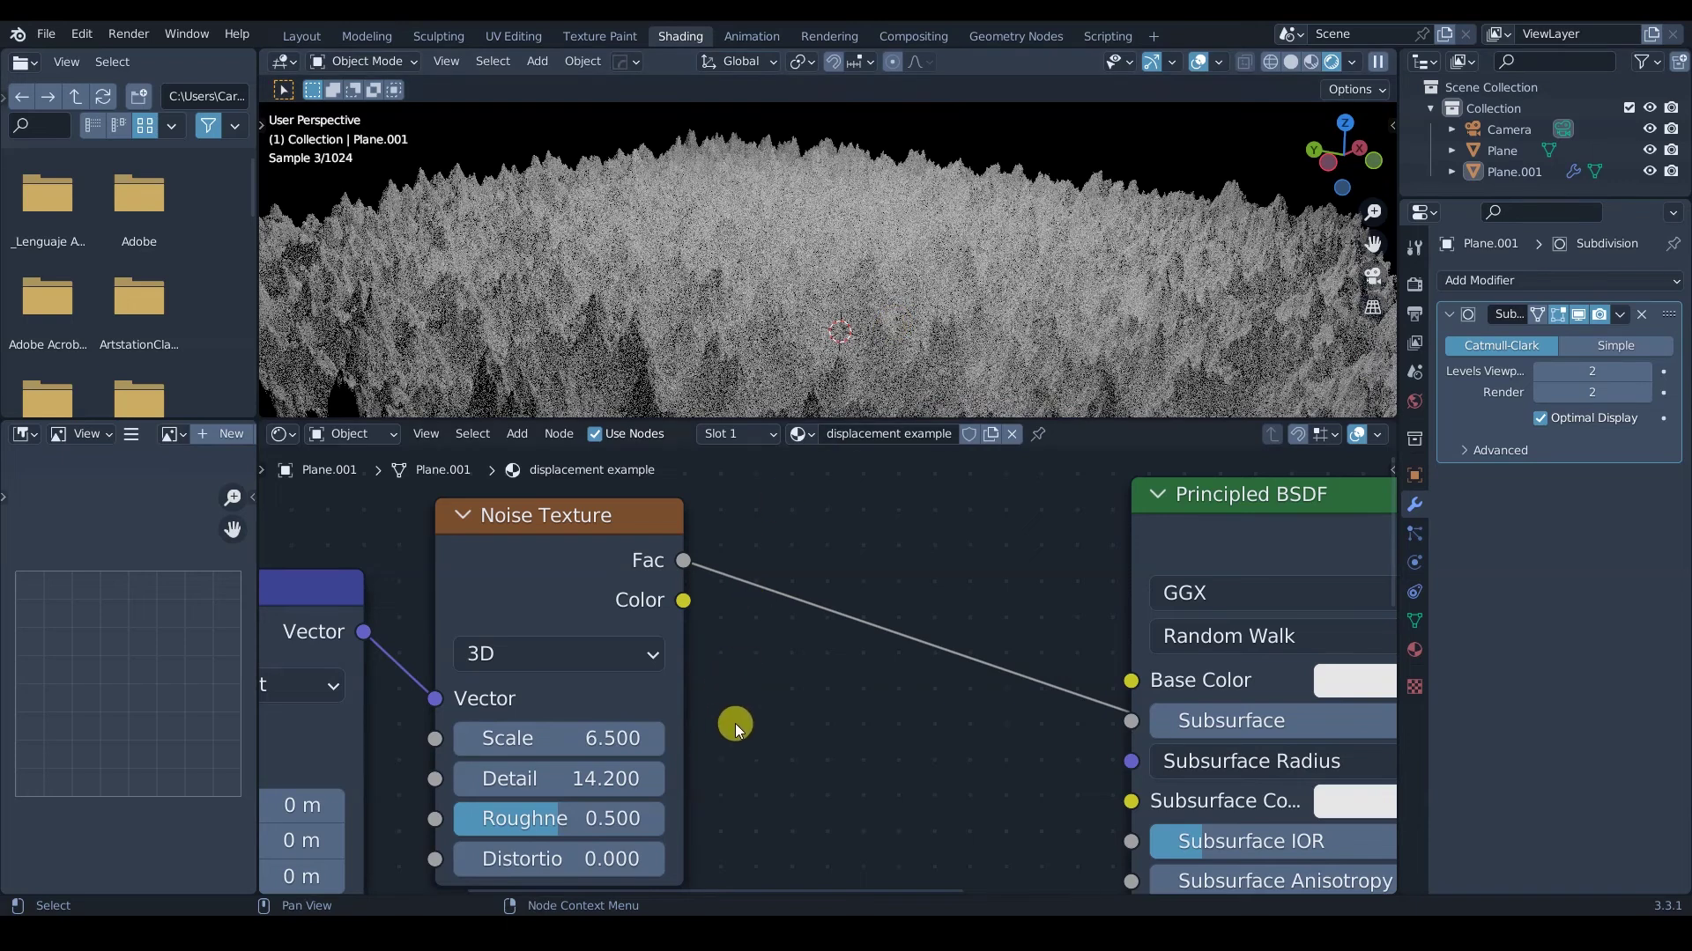
middle_click_drag(763, 740, 737, 649, "ctrl")
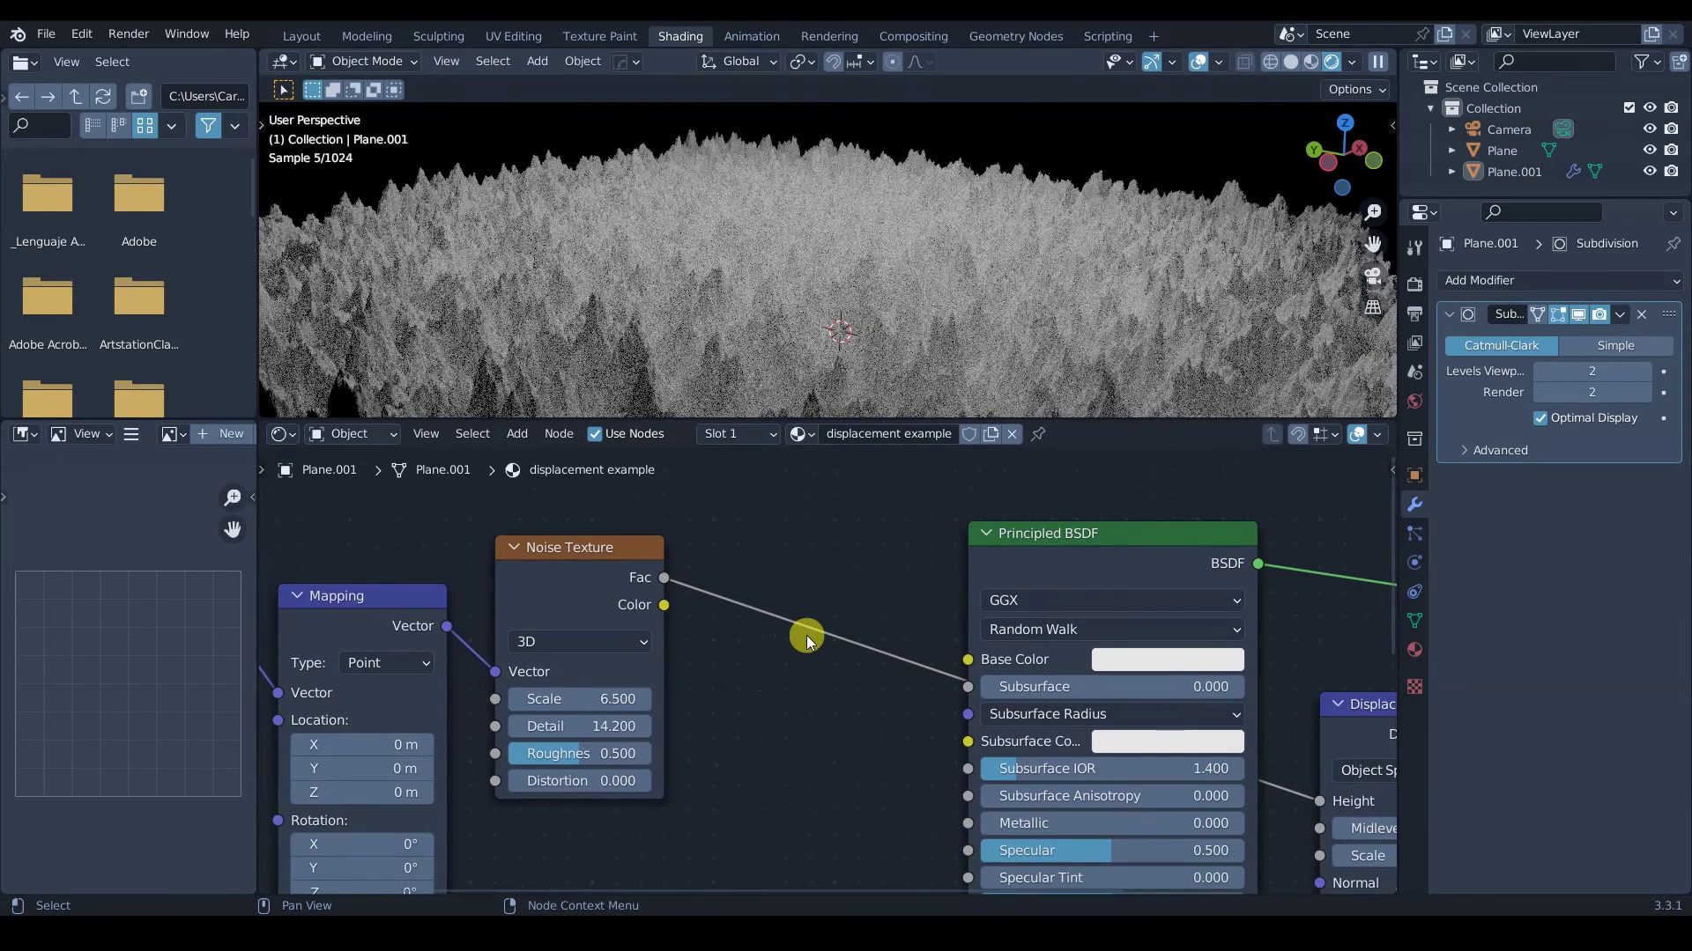
key("shift+a")
mouse_move(791, 662)
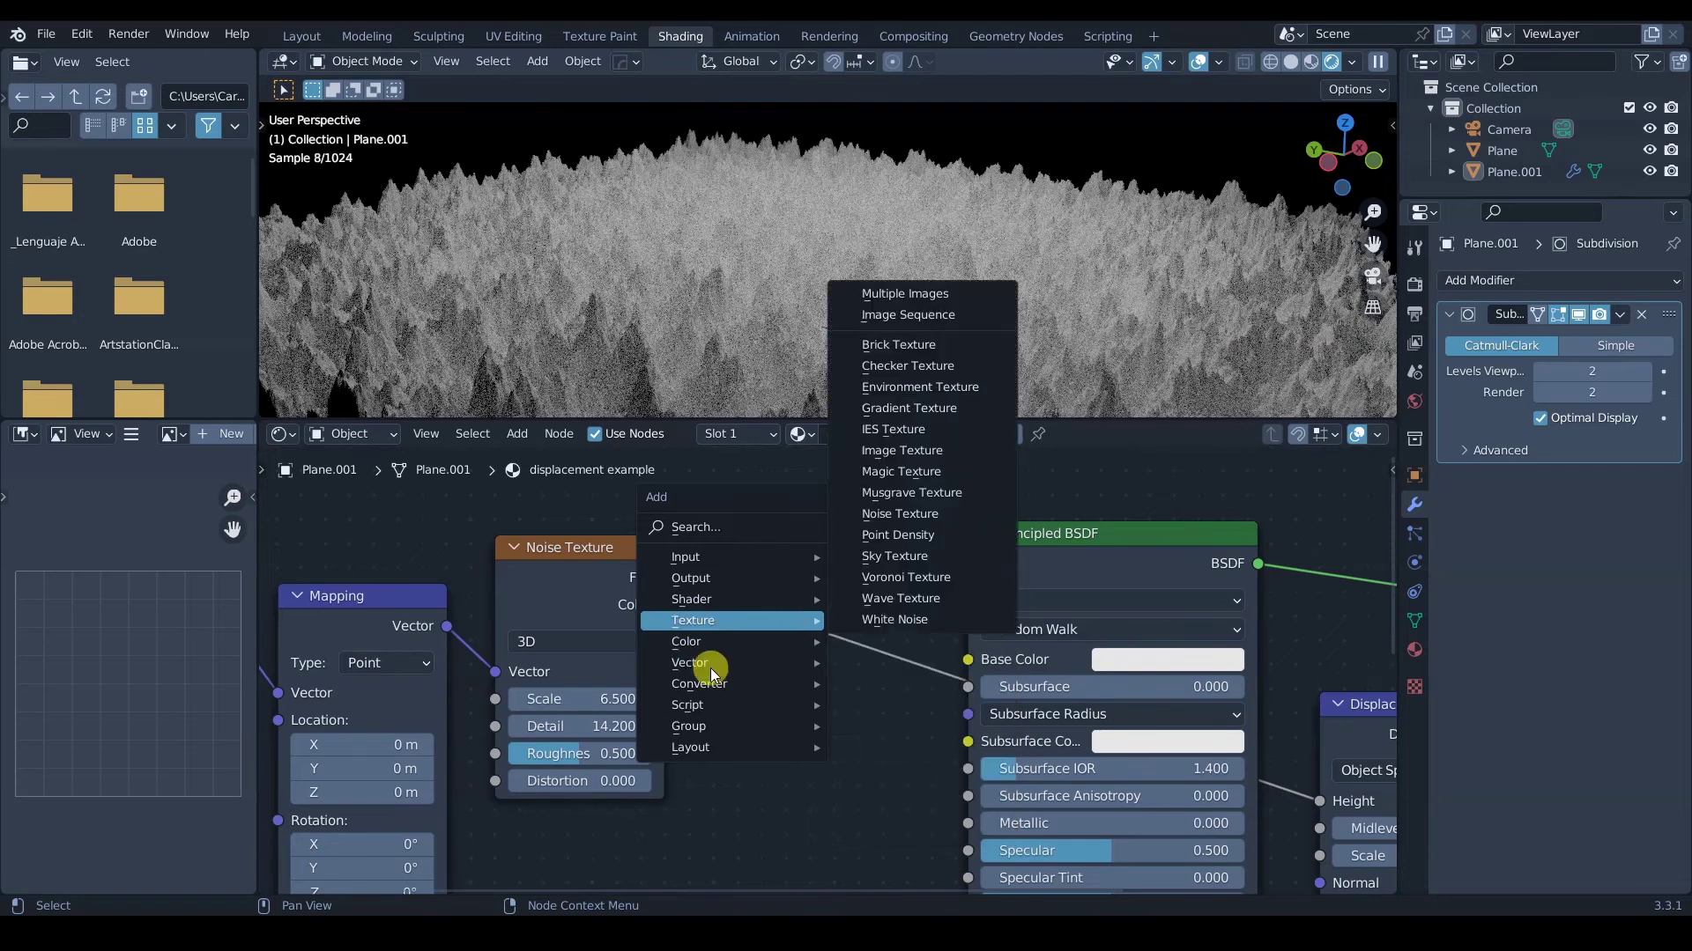
mouse_move(720, 687)
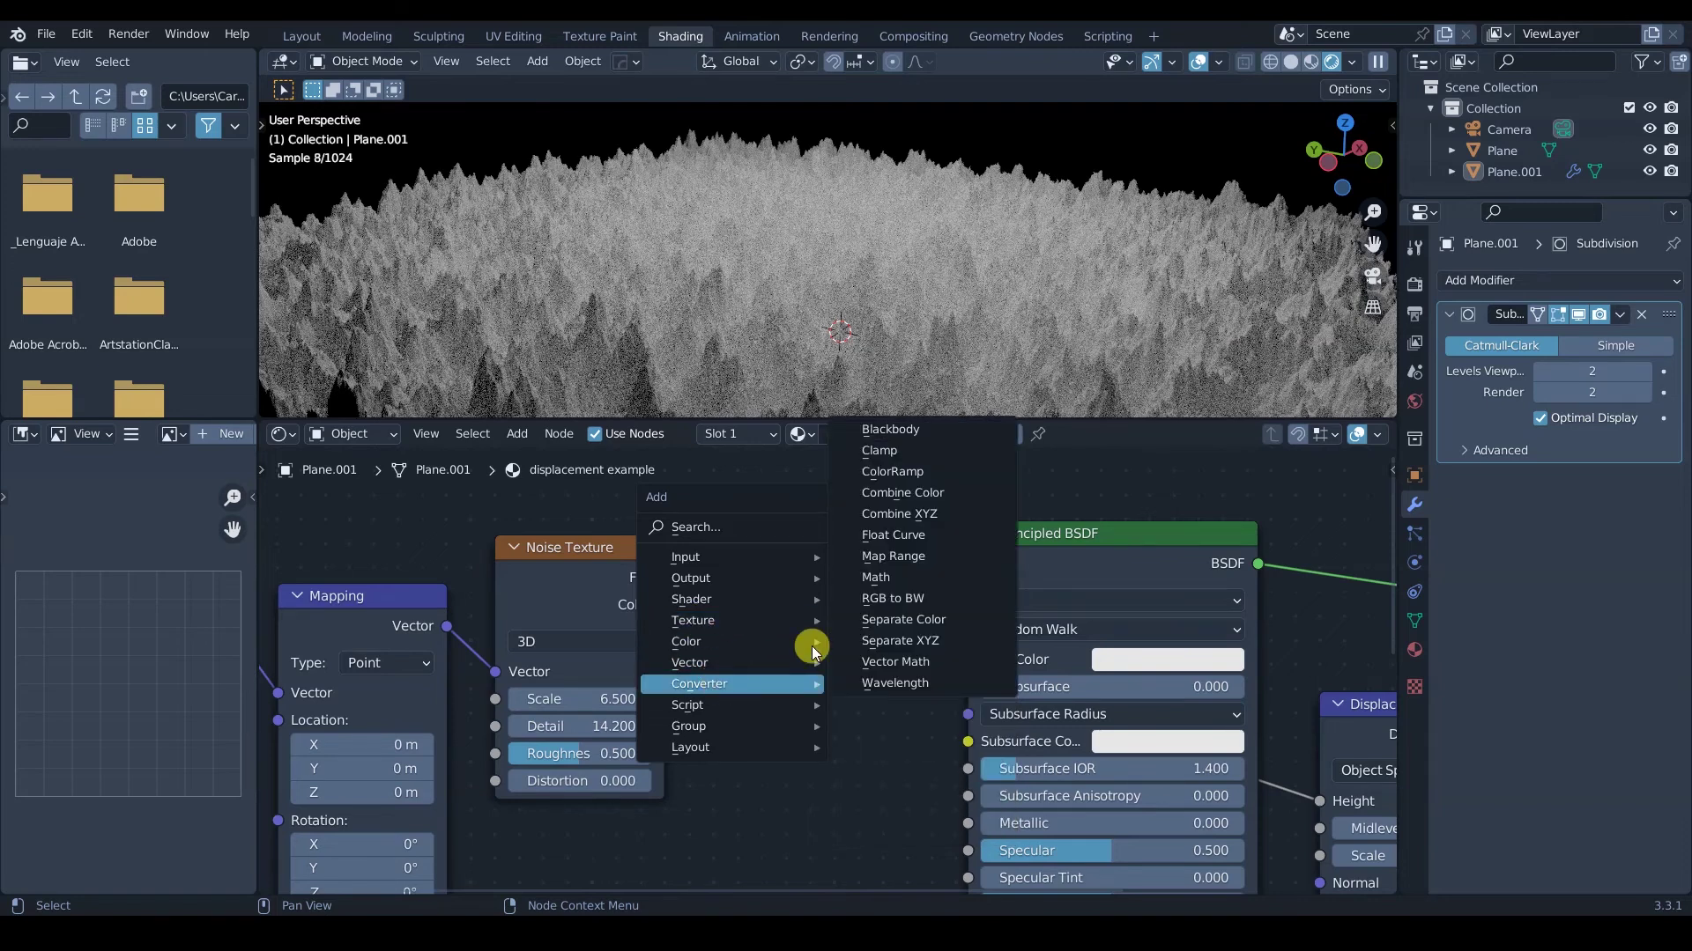
left_click(916, 477)
left_click_drag(696, 518, 747, 518)
left_click_drag(868, 582, 804, 586)
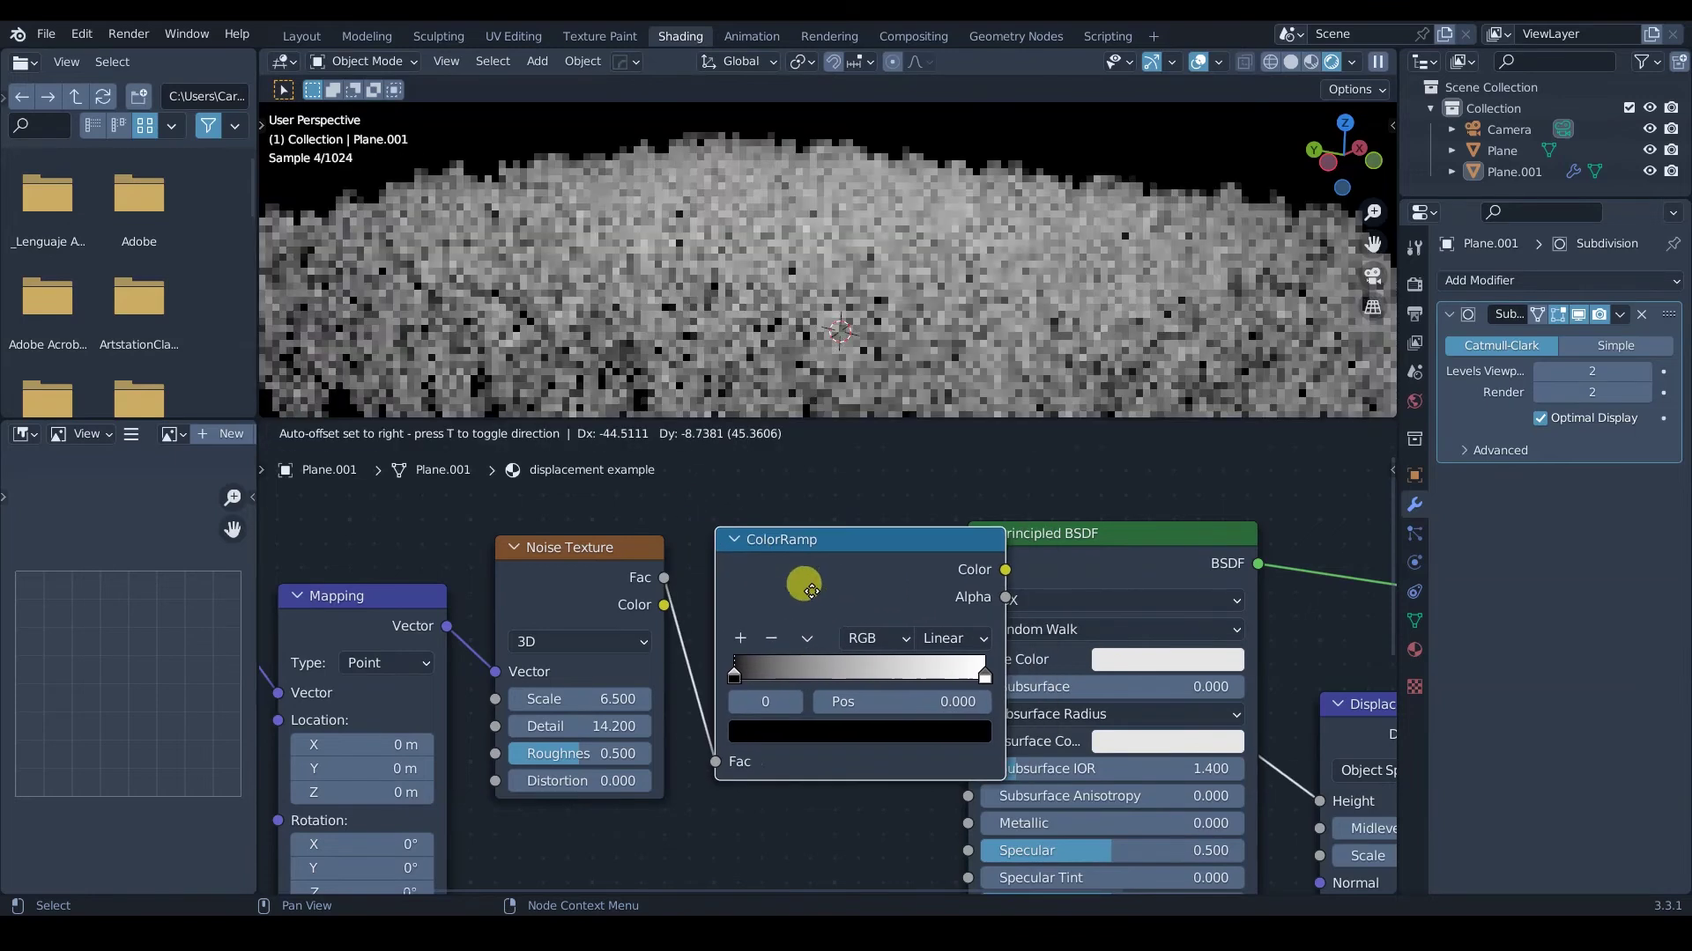
left_click_drag(1076, 540, 1170, 532)
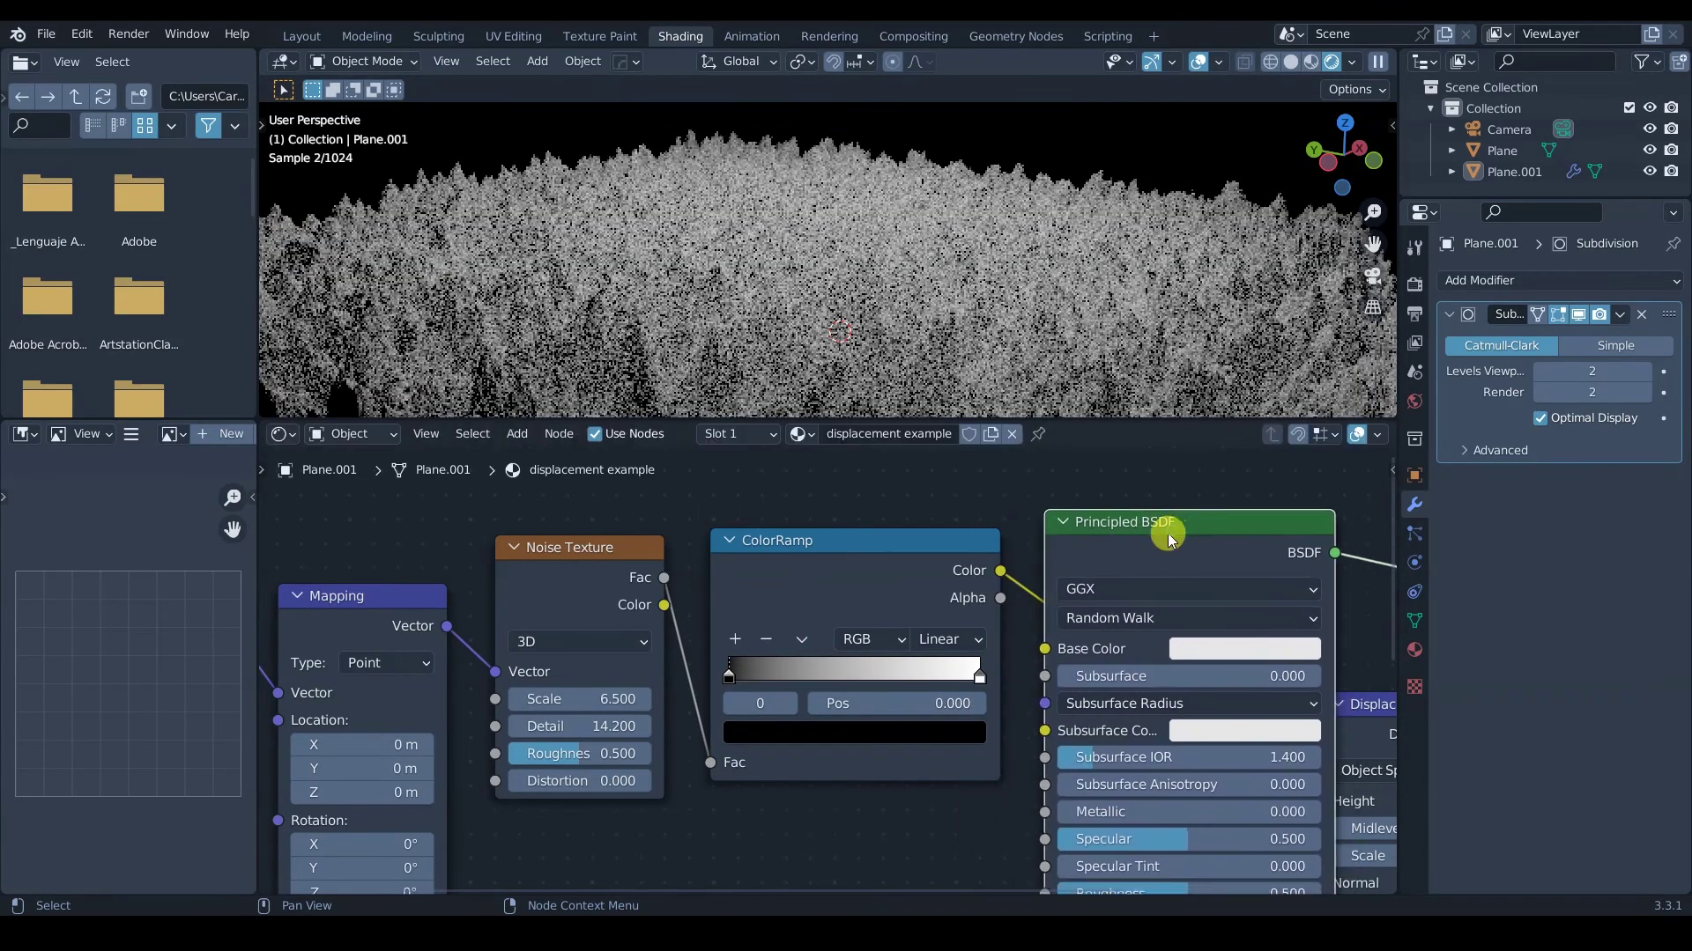
Move the ColorRamp's black stop to the middle of the gradient and the white stop beside it at 0.542.
middle_click_drag(1025, 616, 713, 662, "ctrl")
left_click_drag(710, 656, 846, 656)
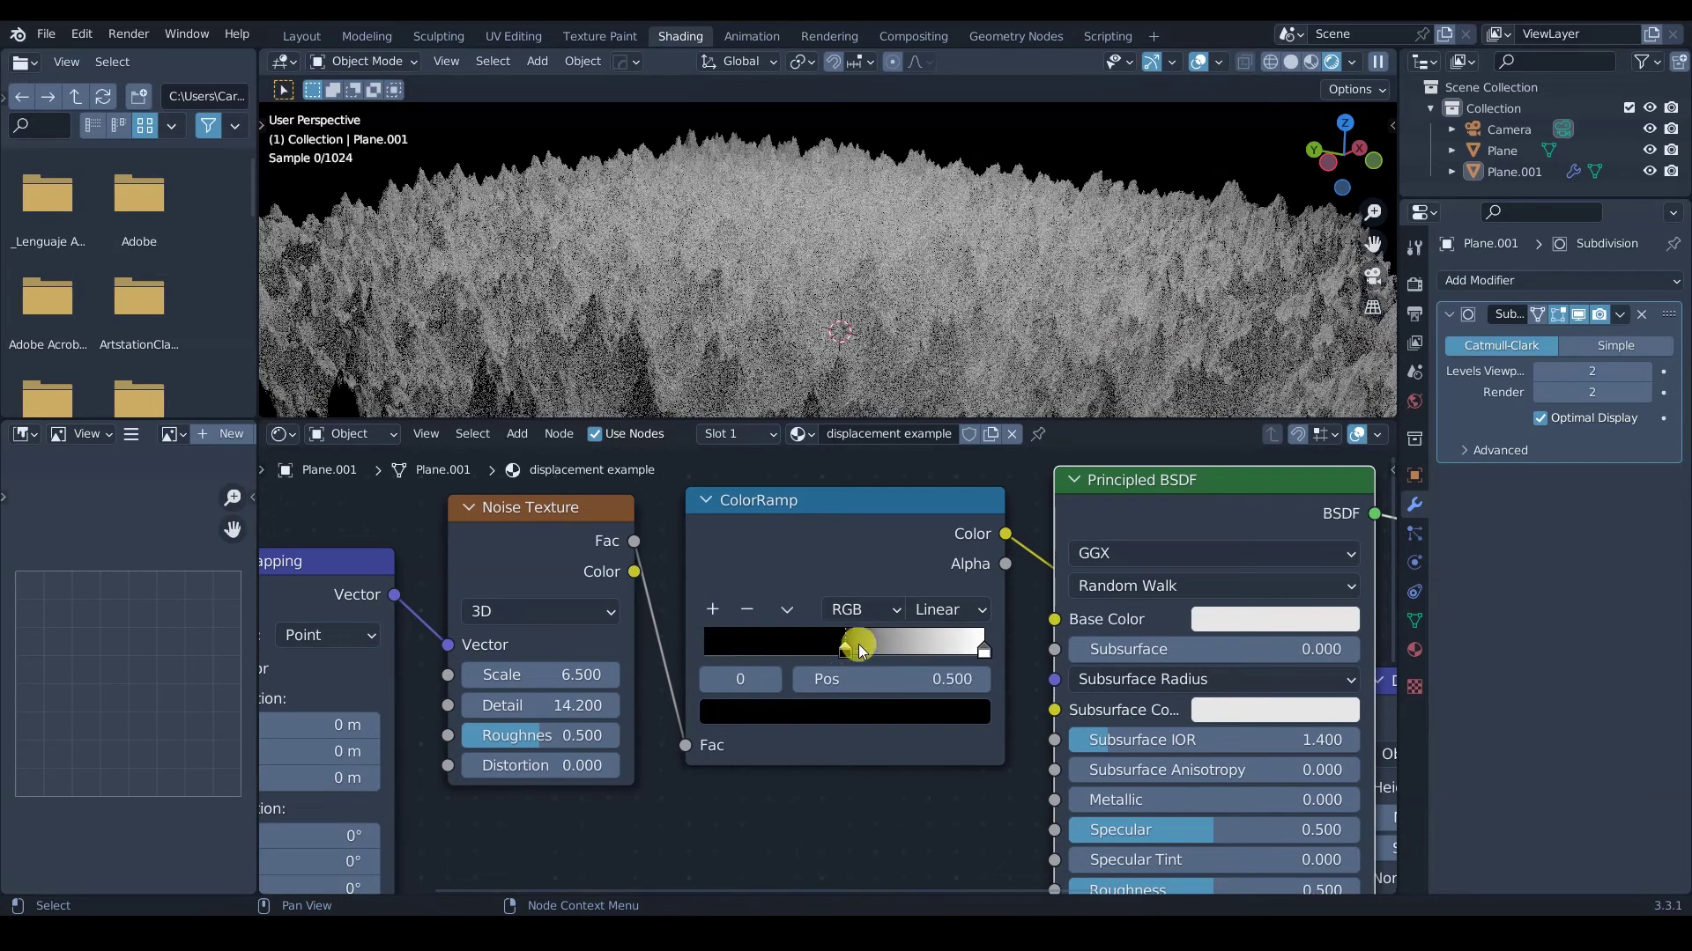
left_click_drag(983, 657, 874, 653)
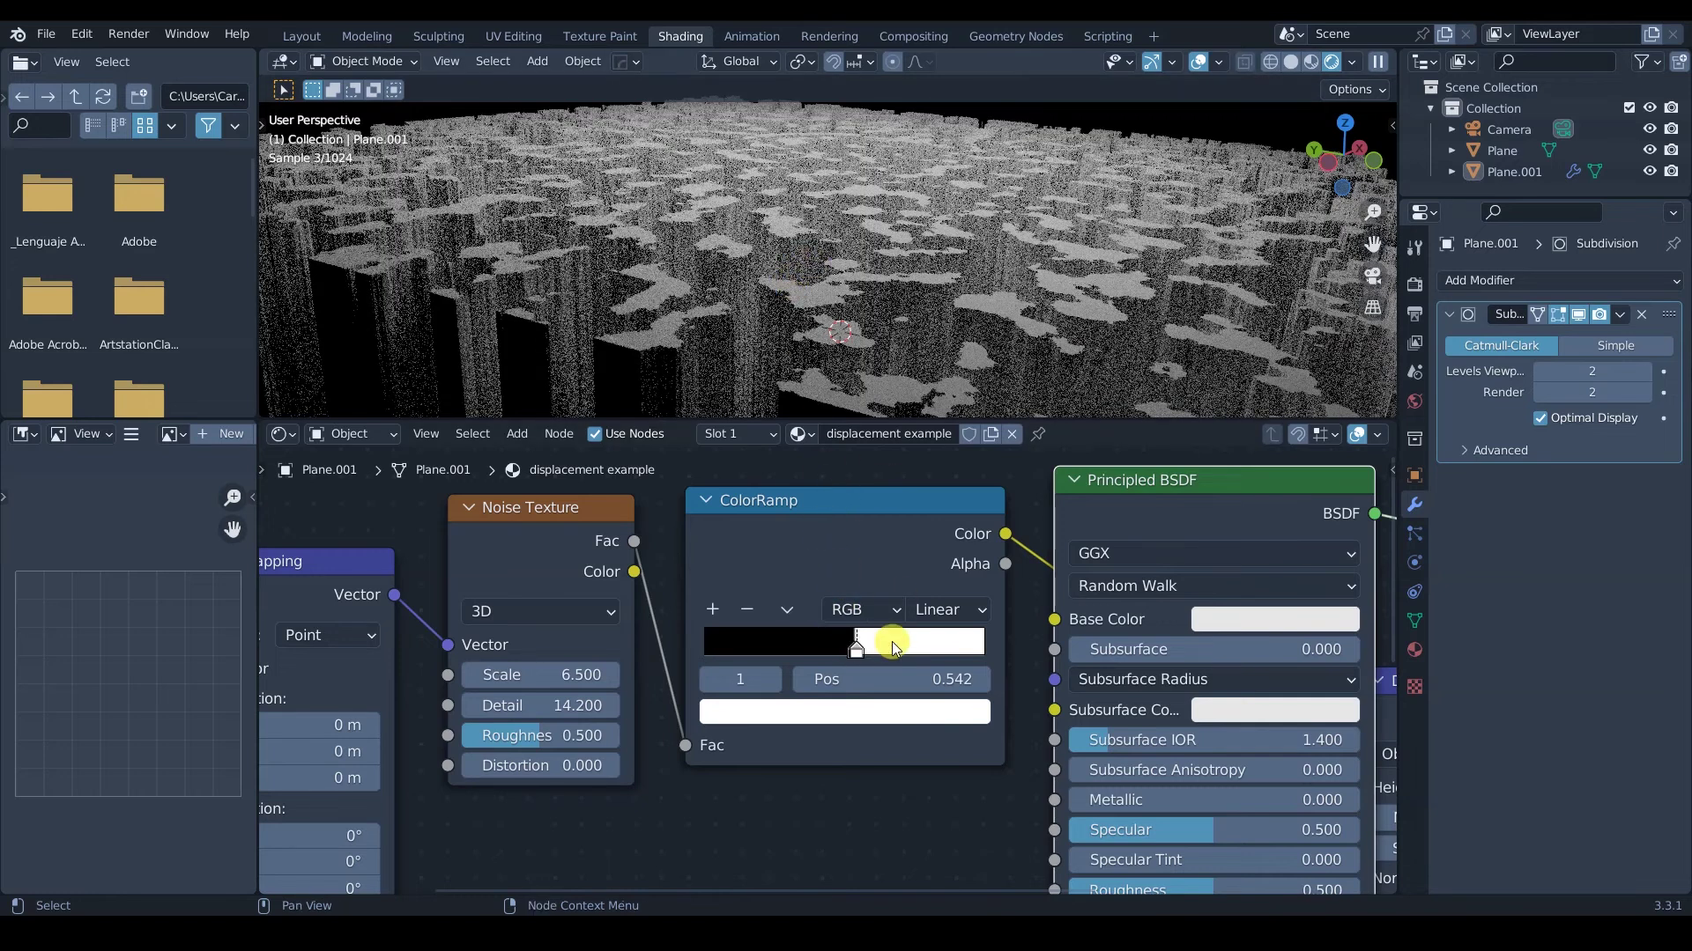
Shift both ColorRamp stops closer to the white end, placing the white stop at 0.725 with the black stop just before it.
left_click(861, 654)
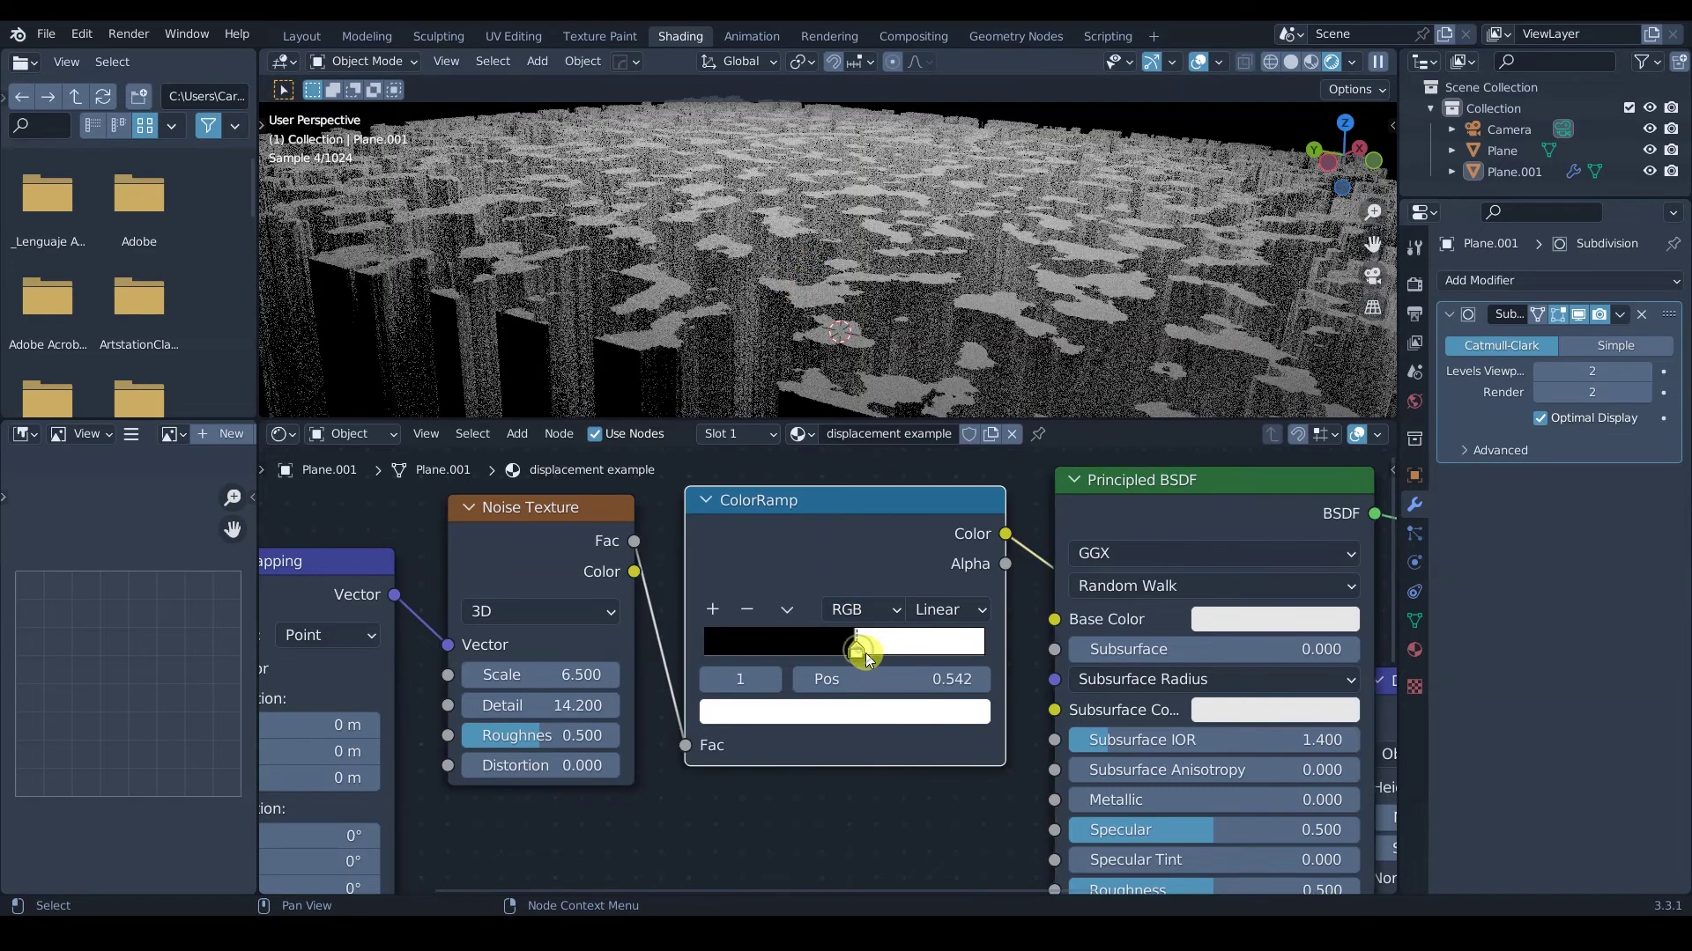
left_click_drag(867, 654, 925, 660)
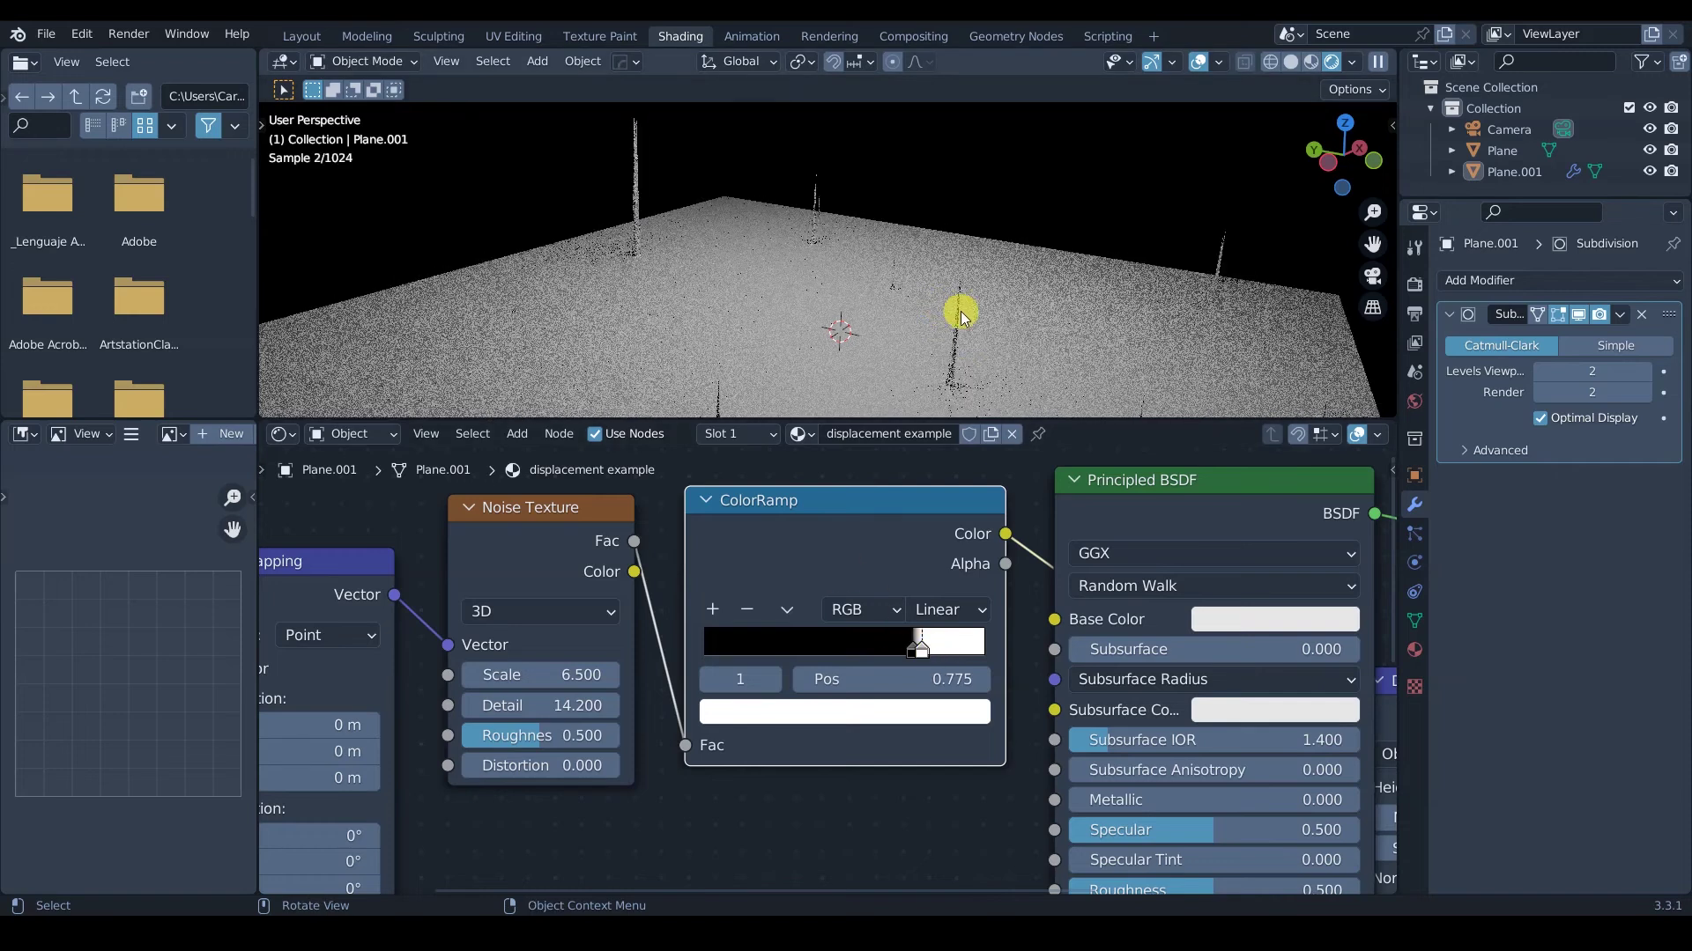
left_click(913, 656)
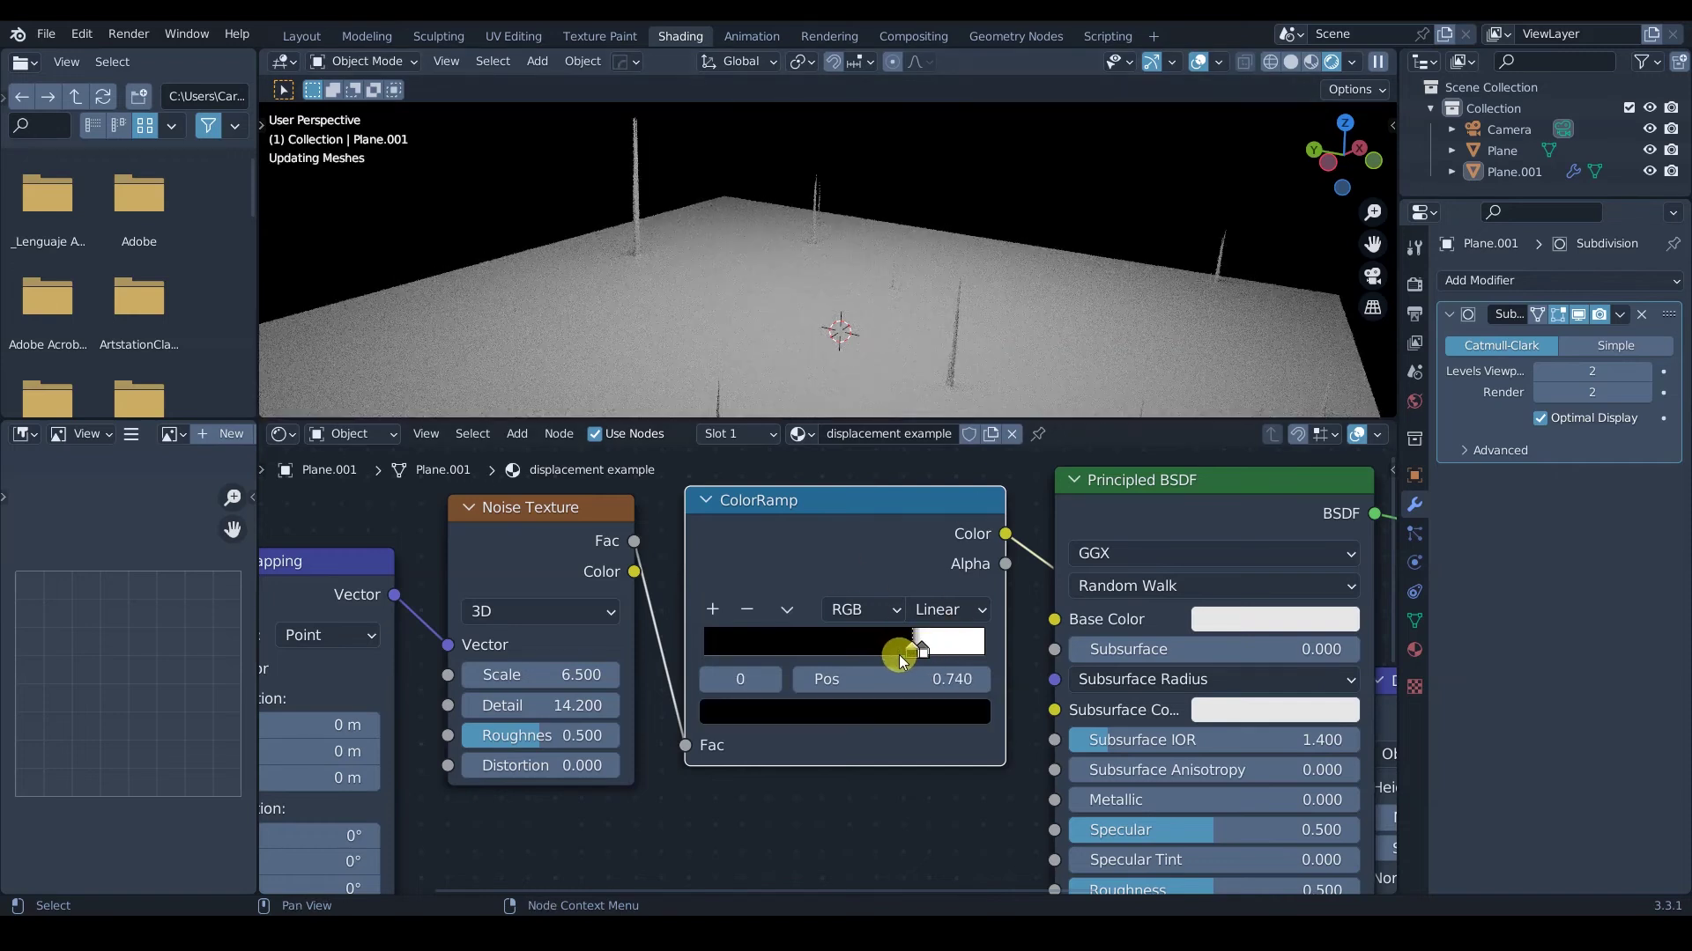
left_click_drag(920, 653, 908, 662)
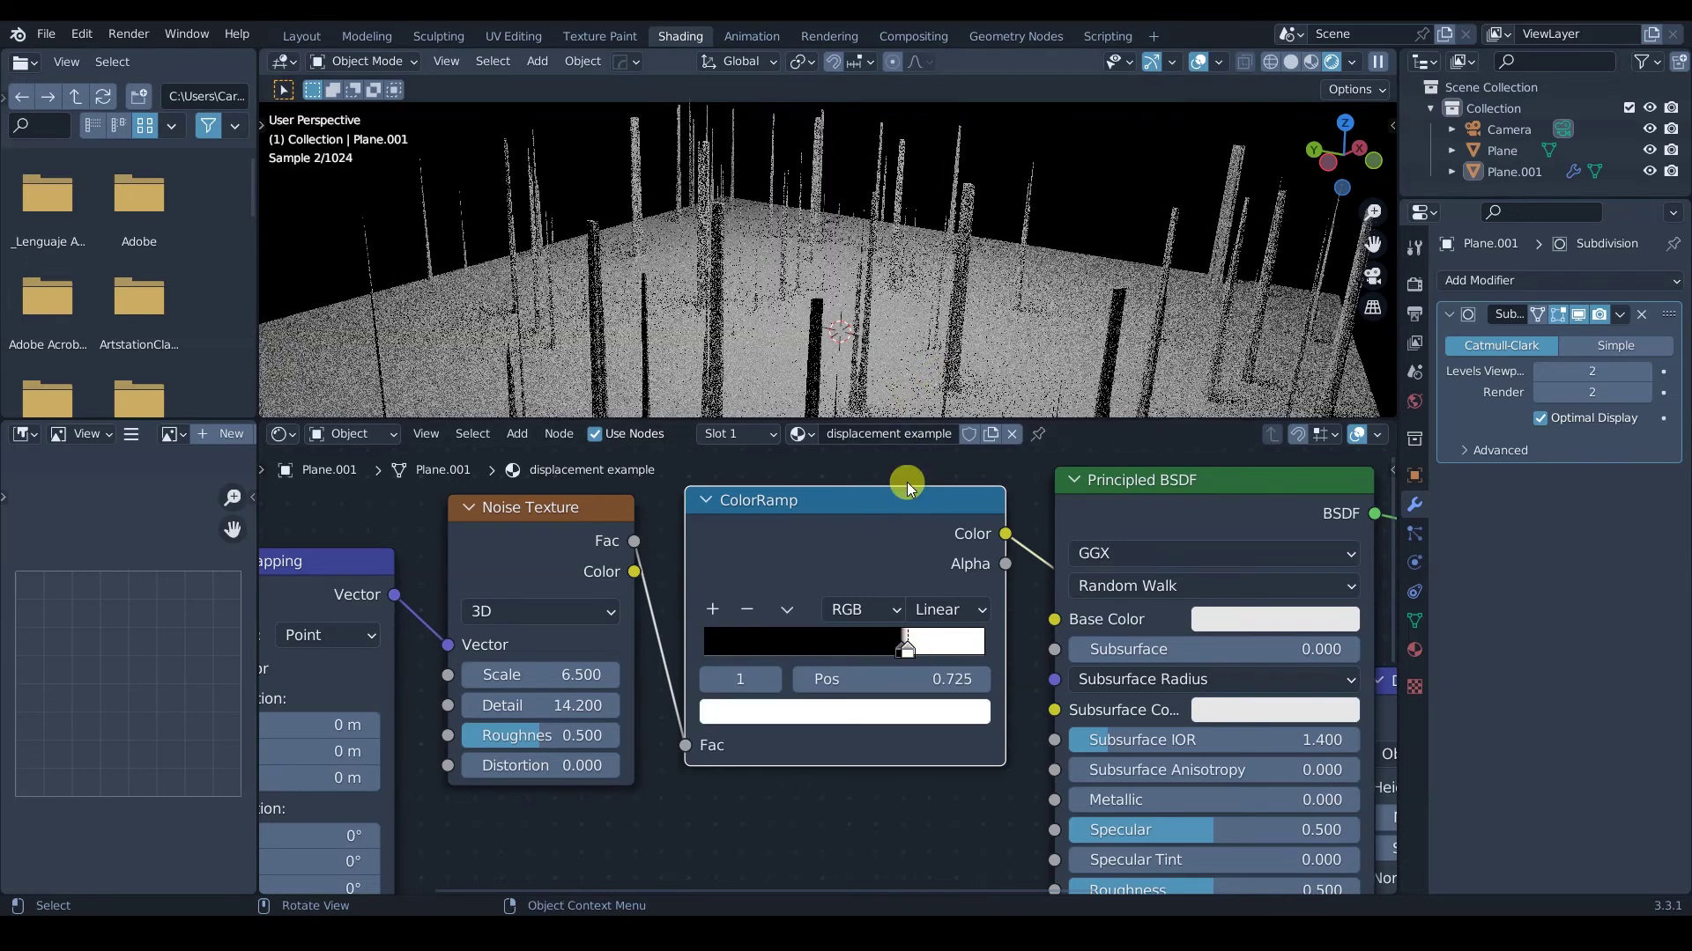
Move the ColorRamp's white stop to 0.691 with the black stop just before it, and set the interpolation to Ease.
left_click(899, 653)
left_click_drag(896, 657, 901, 654)
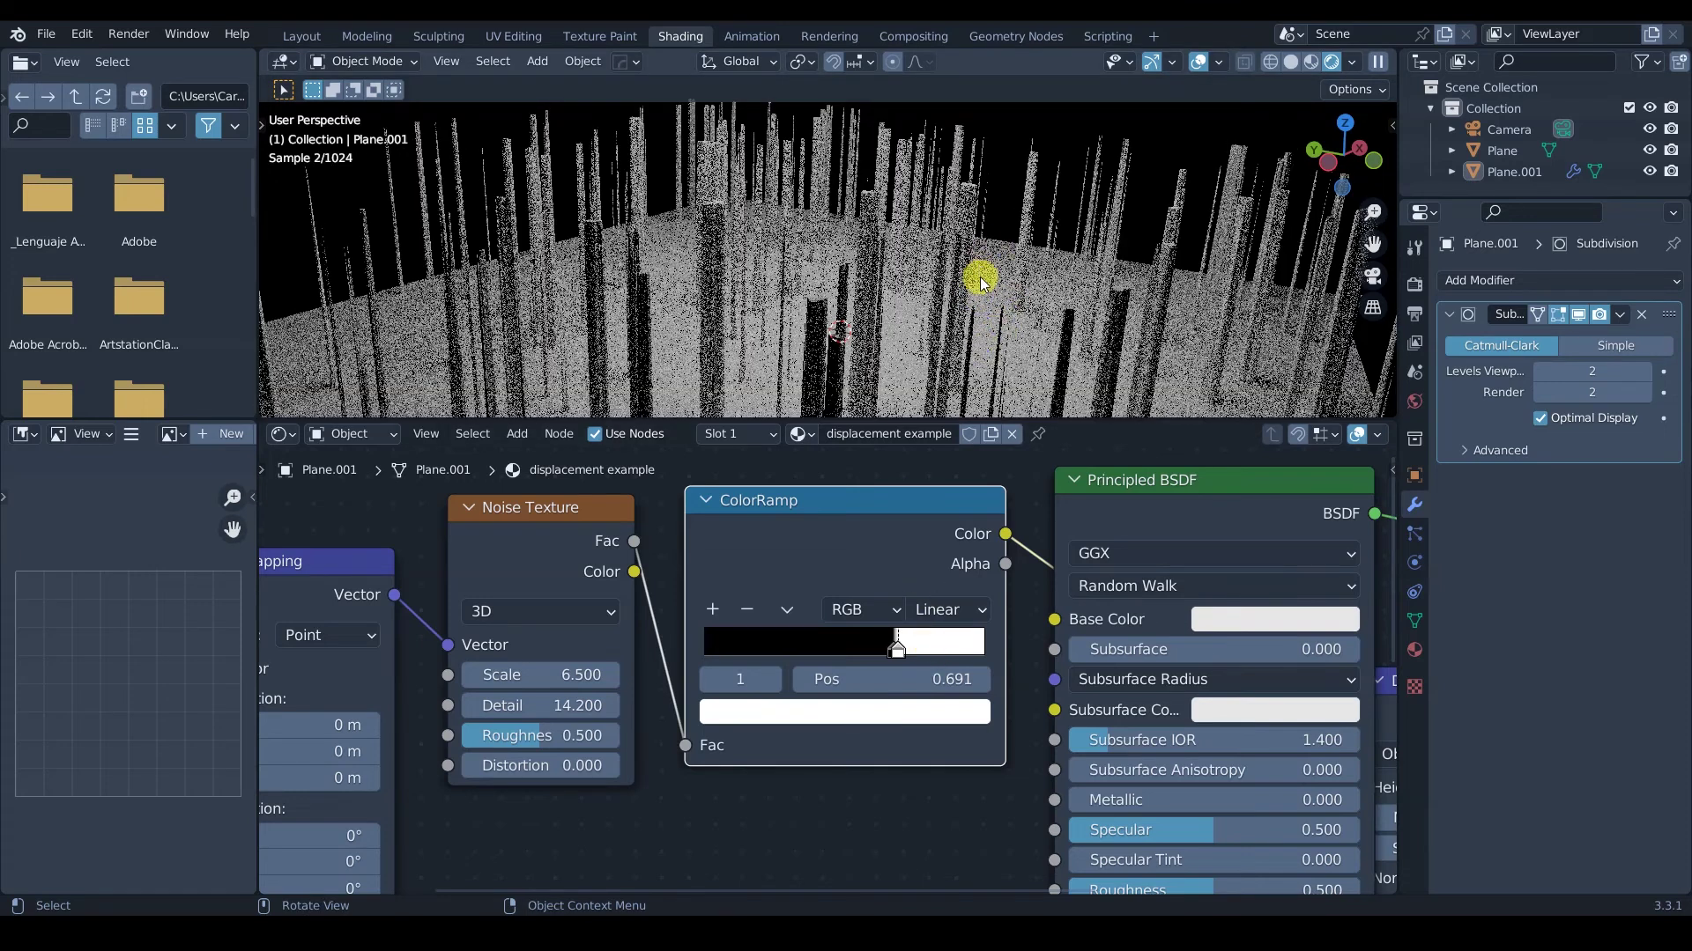
left_click(955, 625)
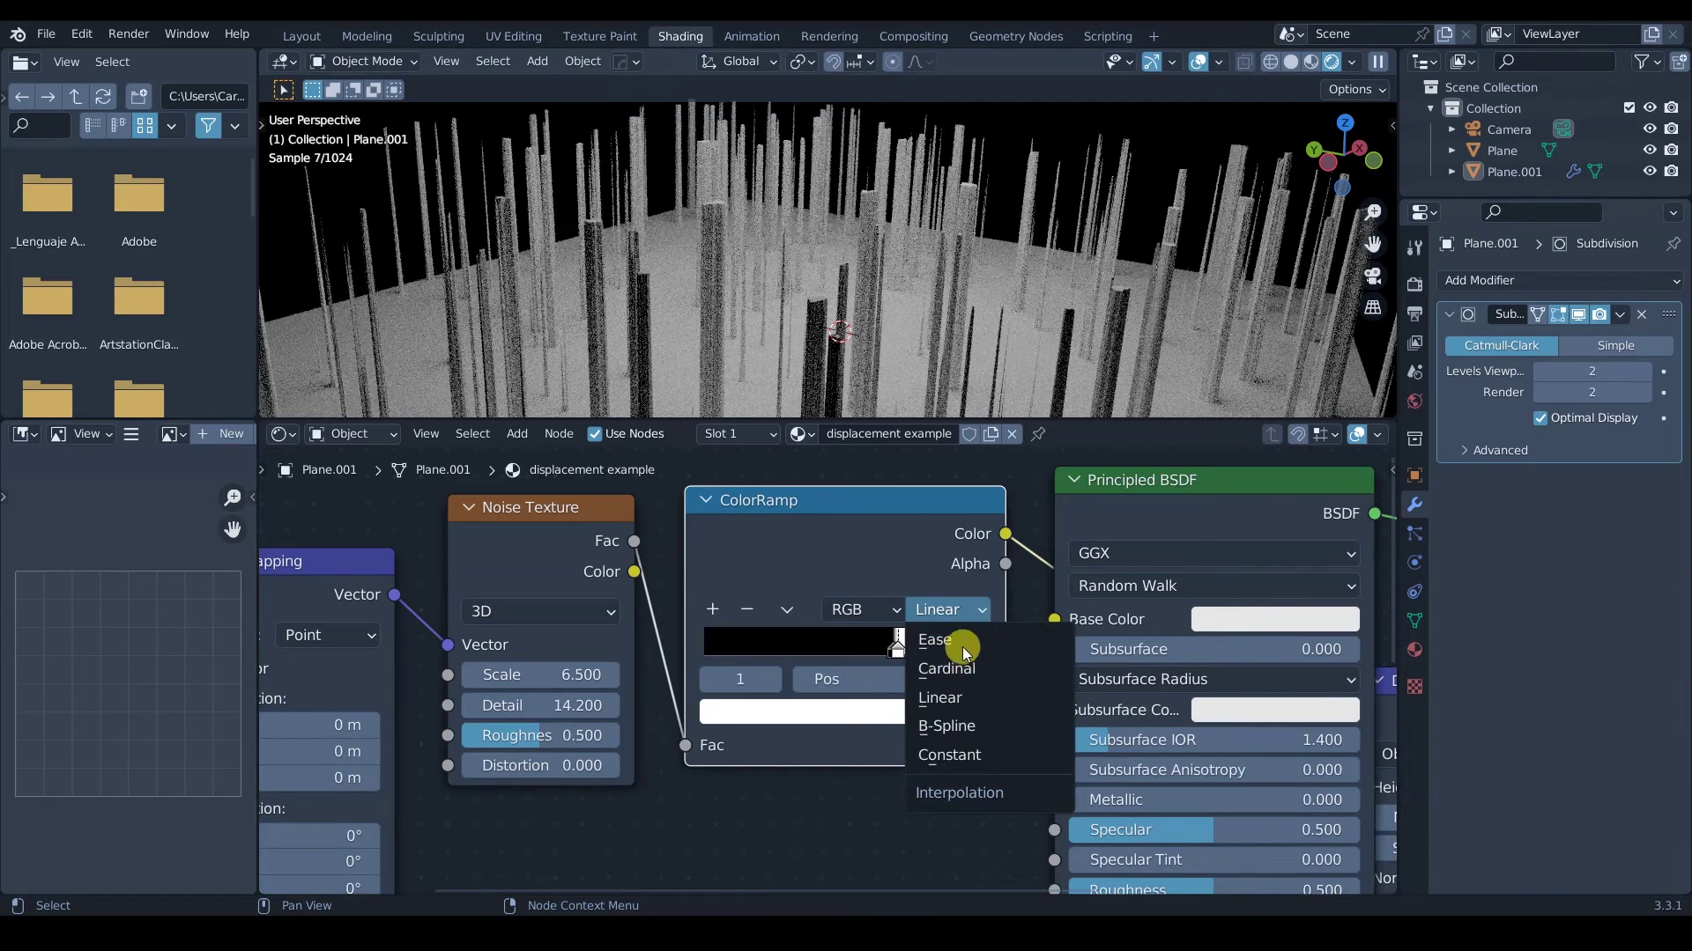
left_click(960, 639)
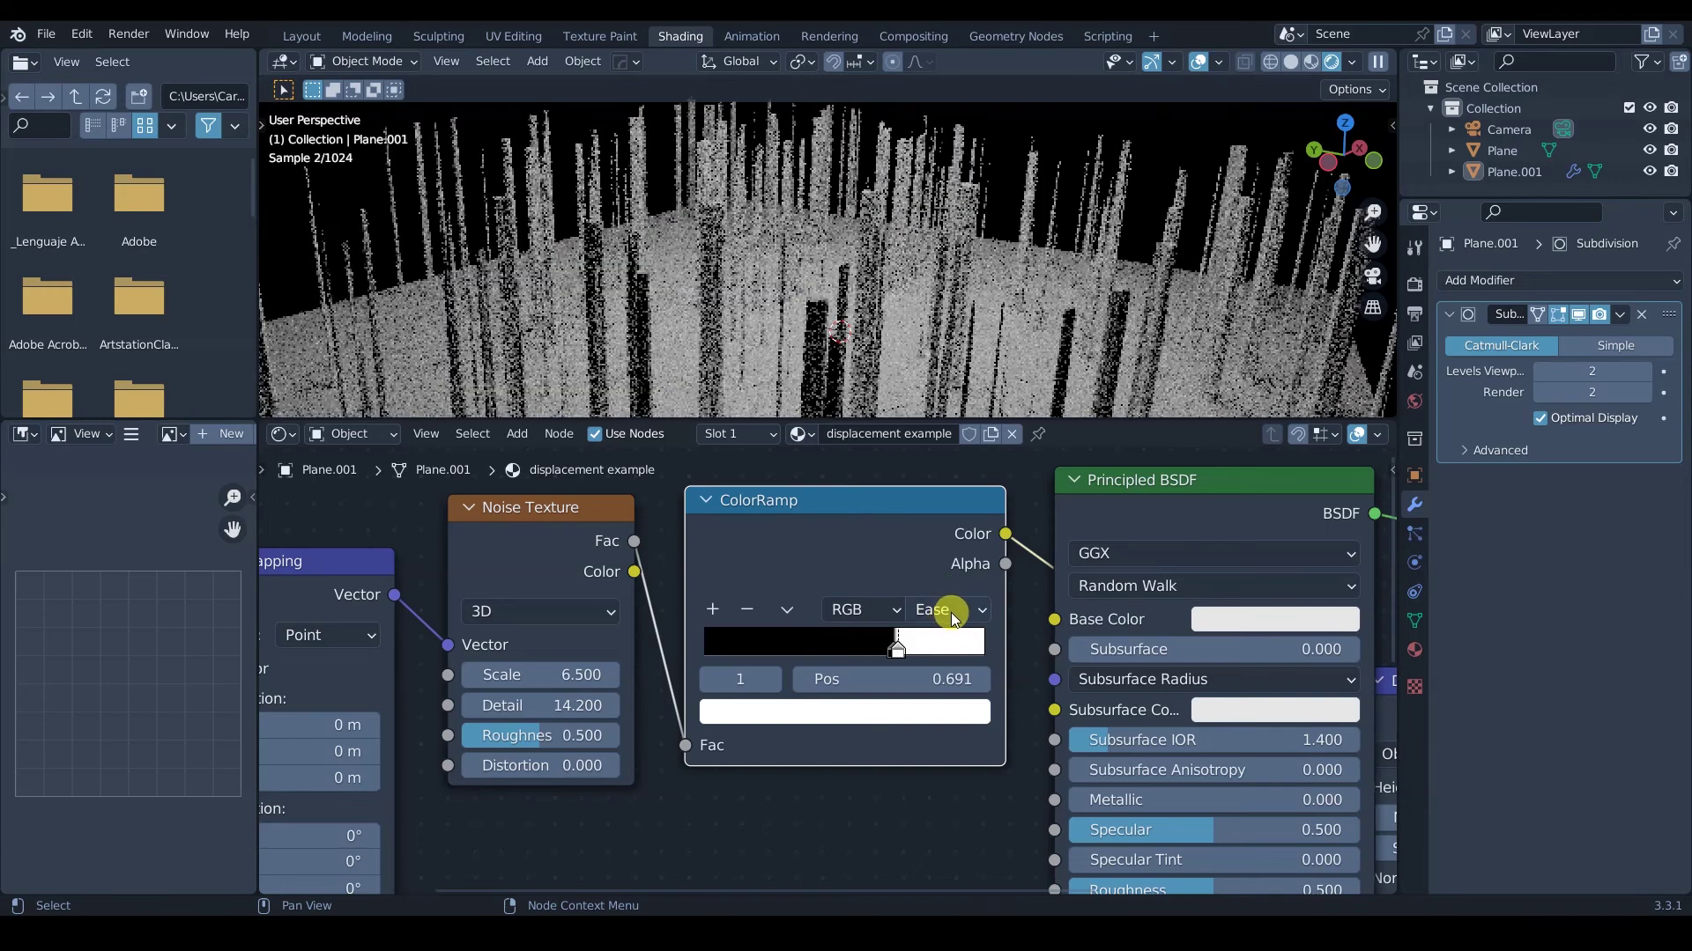
Try Constant interpolation on the ColorRamp with the black stop at 0.576 and the white stop at 0.790.
left_click(952, 614)
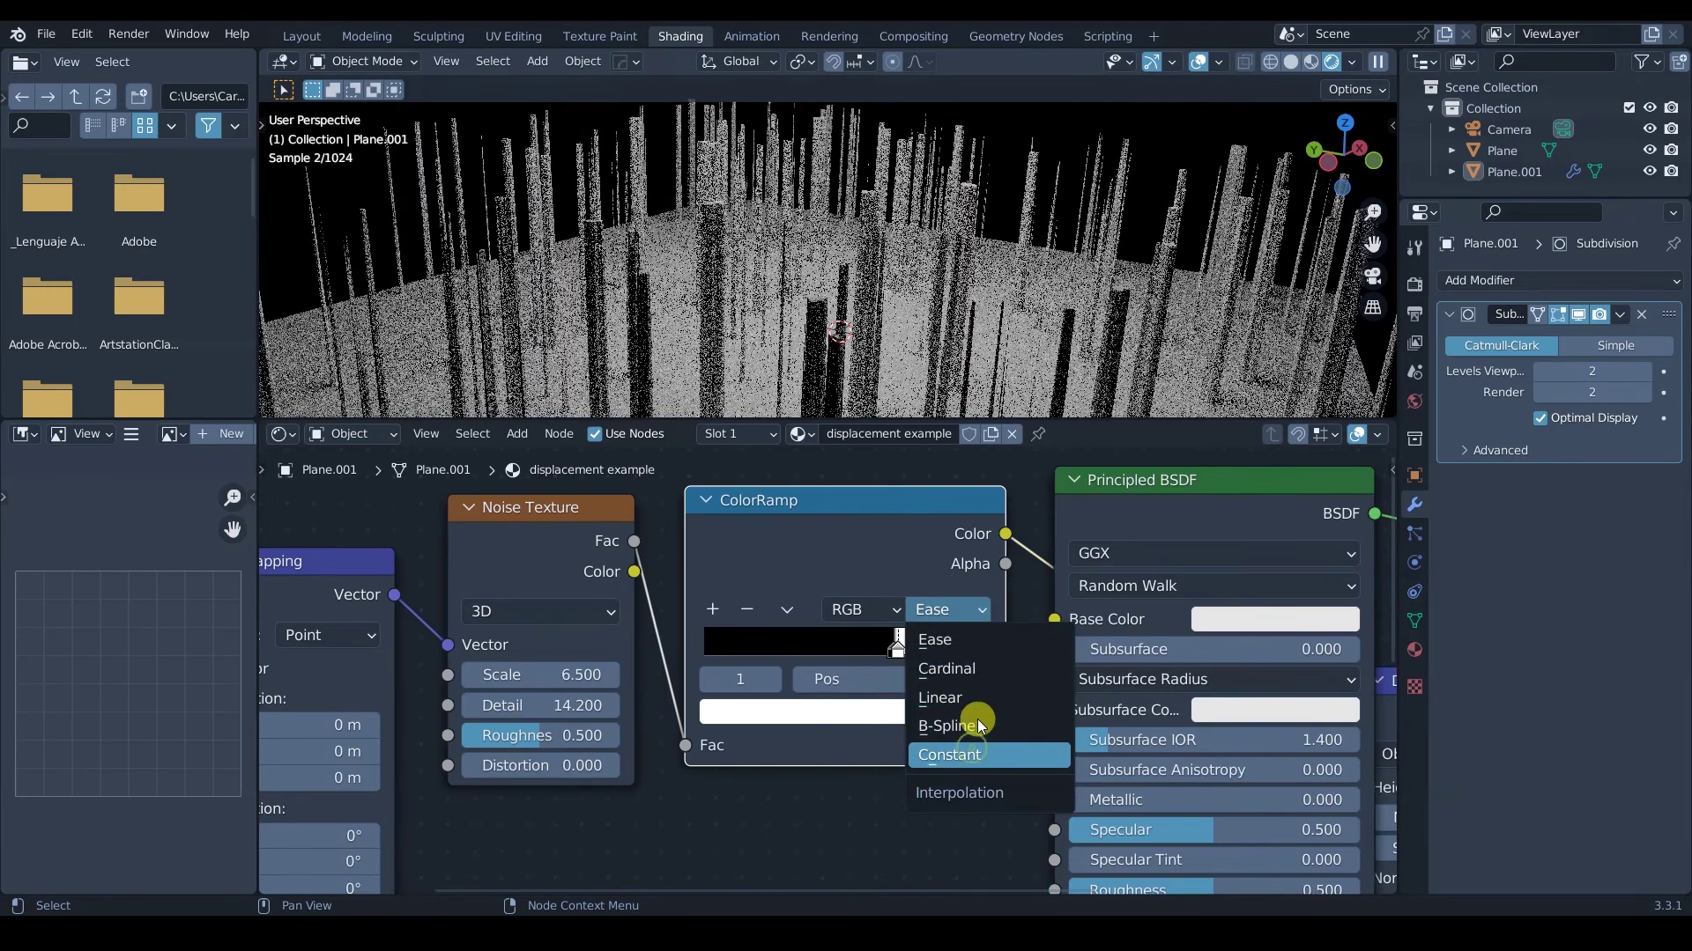
left_click(969, 754)
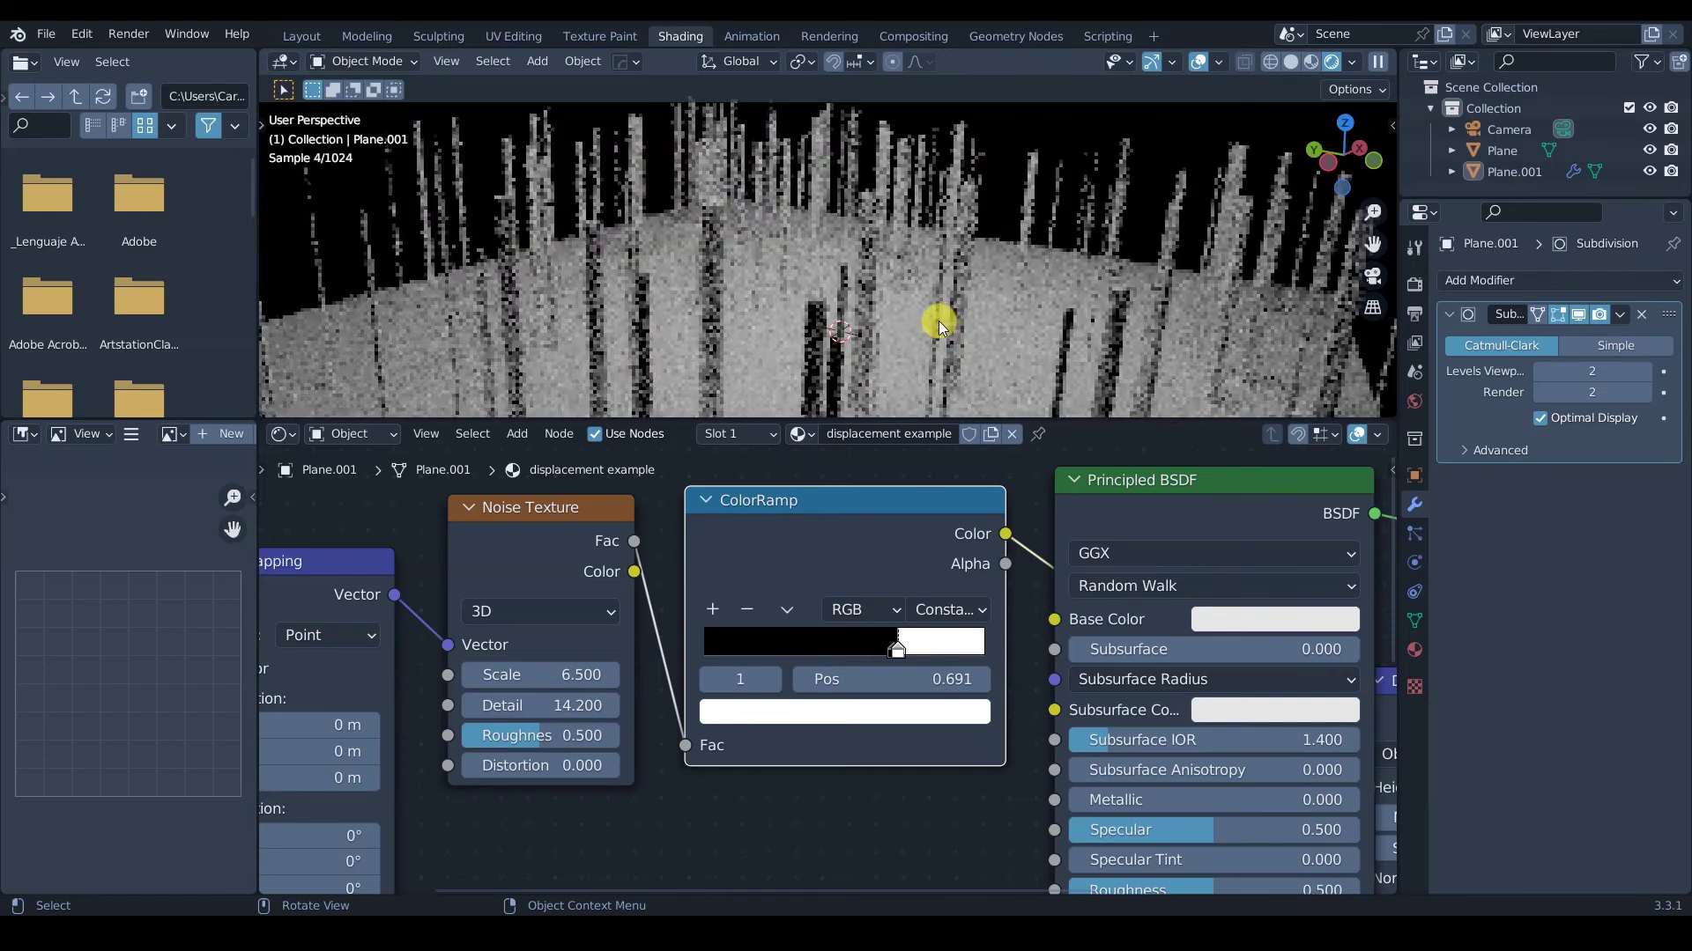
scroll(951, 214, "up", 2)
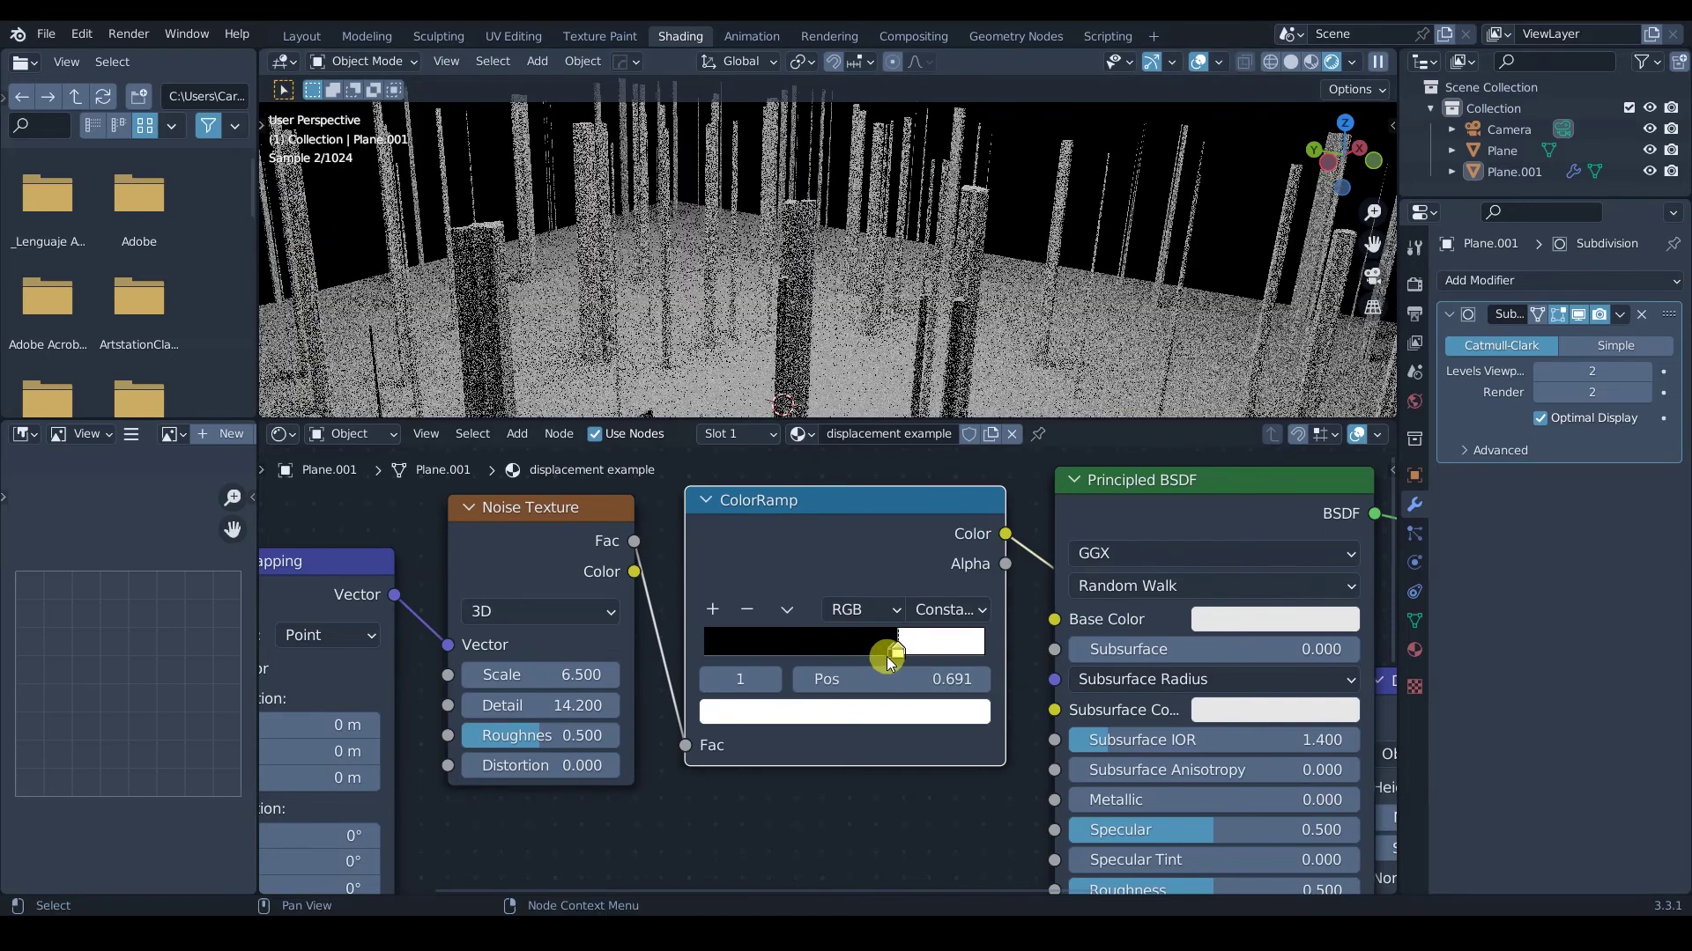
left_click(888, 659)
left_click_drag(877, 661, 879, 661)
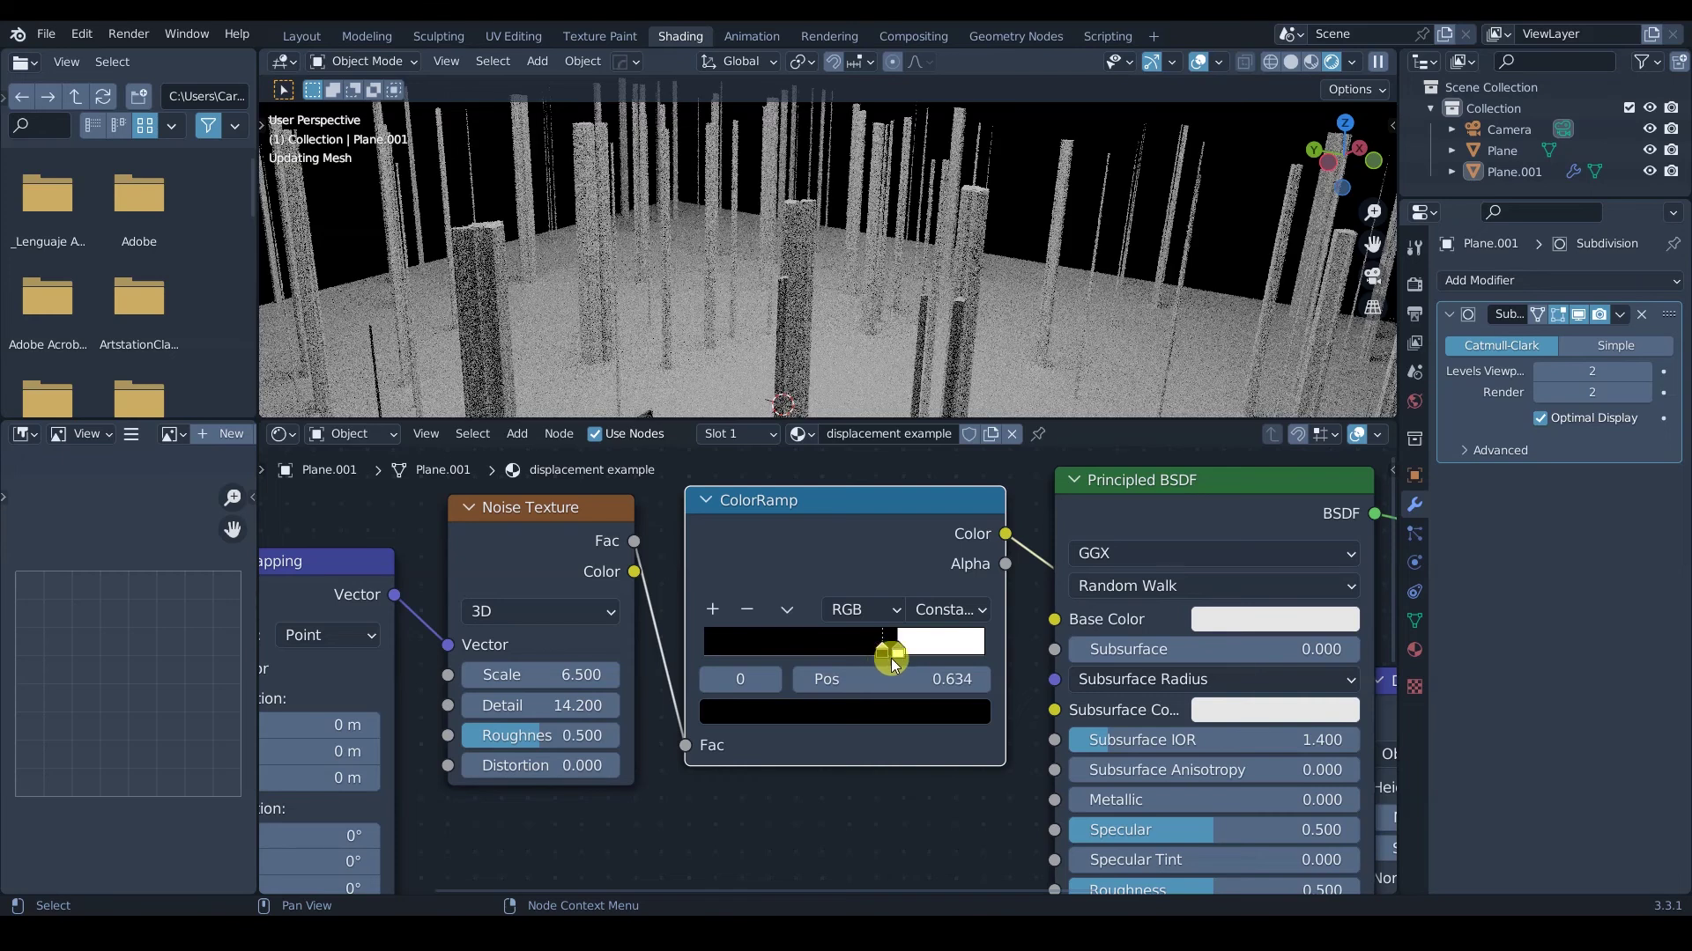
left_click_drag(882, 656, 865, 655)
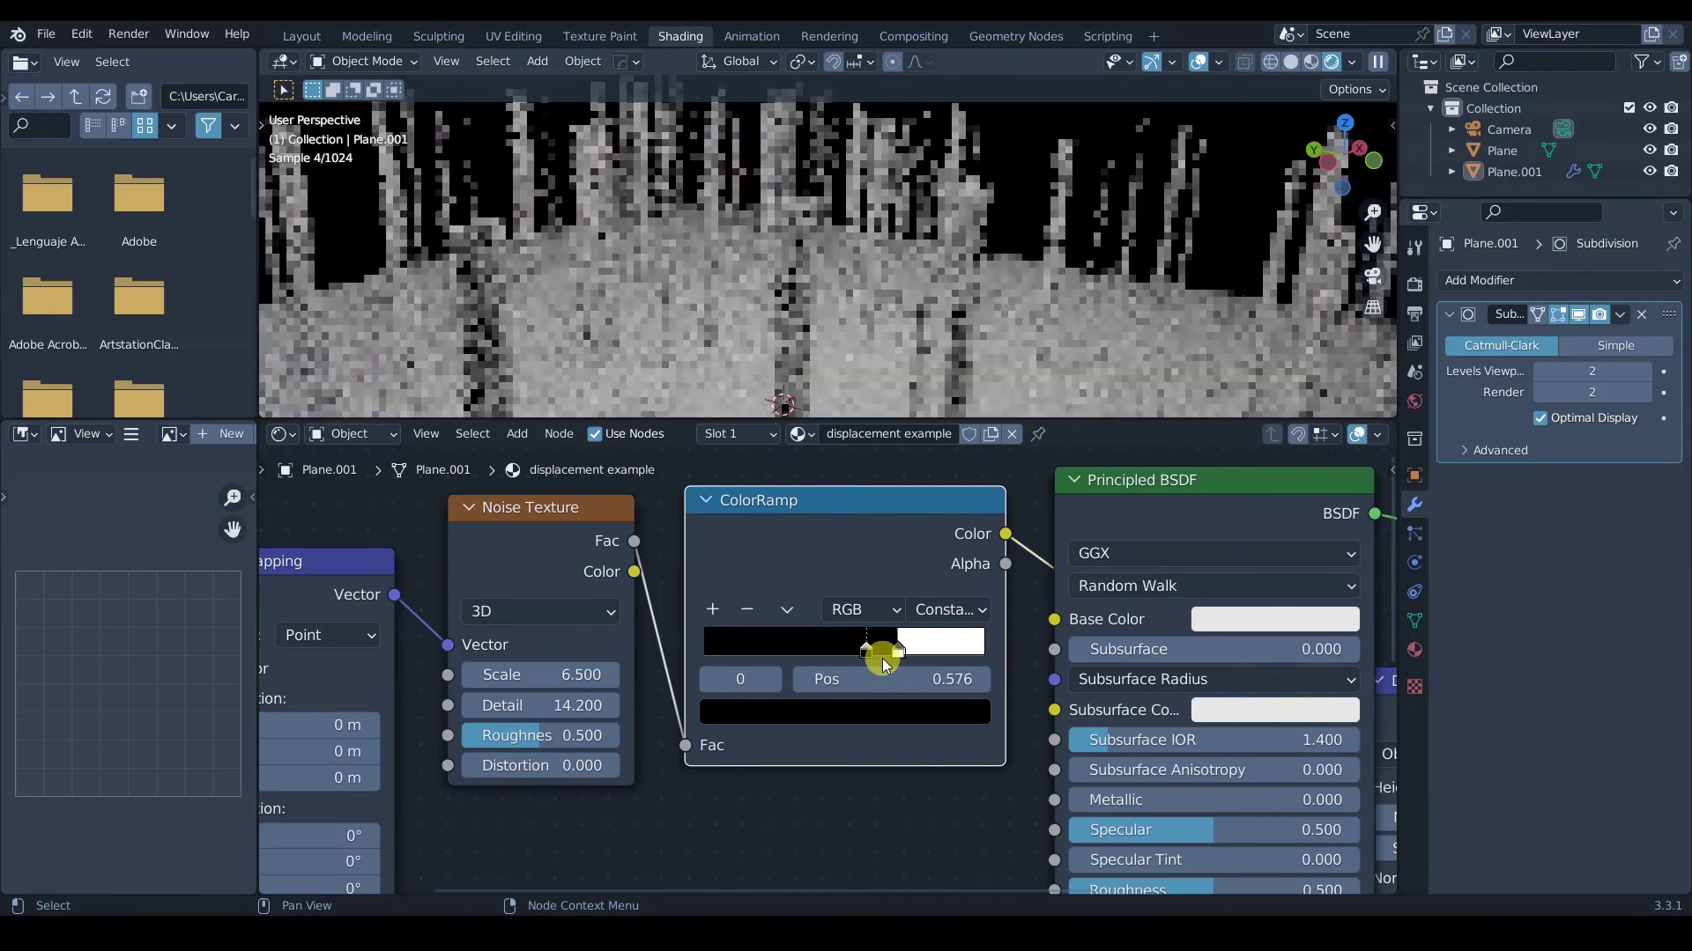
left_click_drag(898, 654, 926, 642)
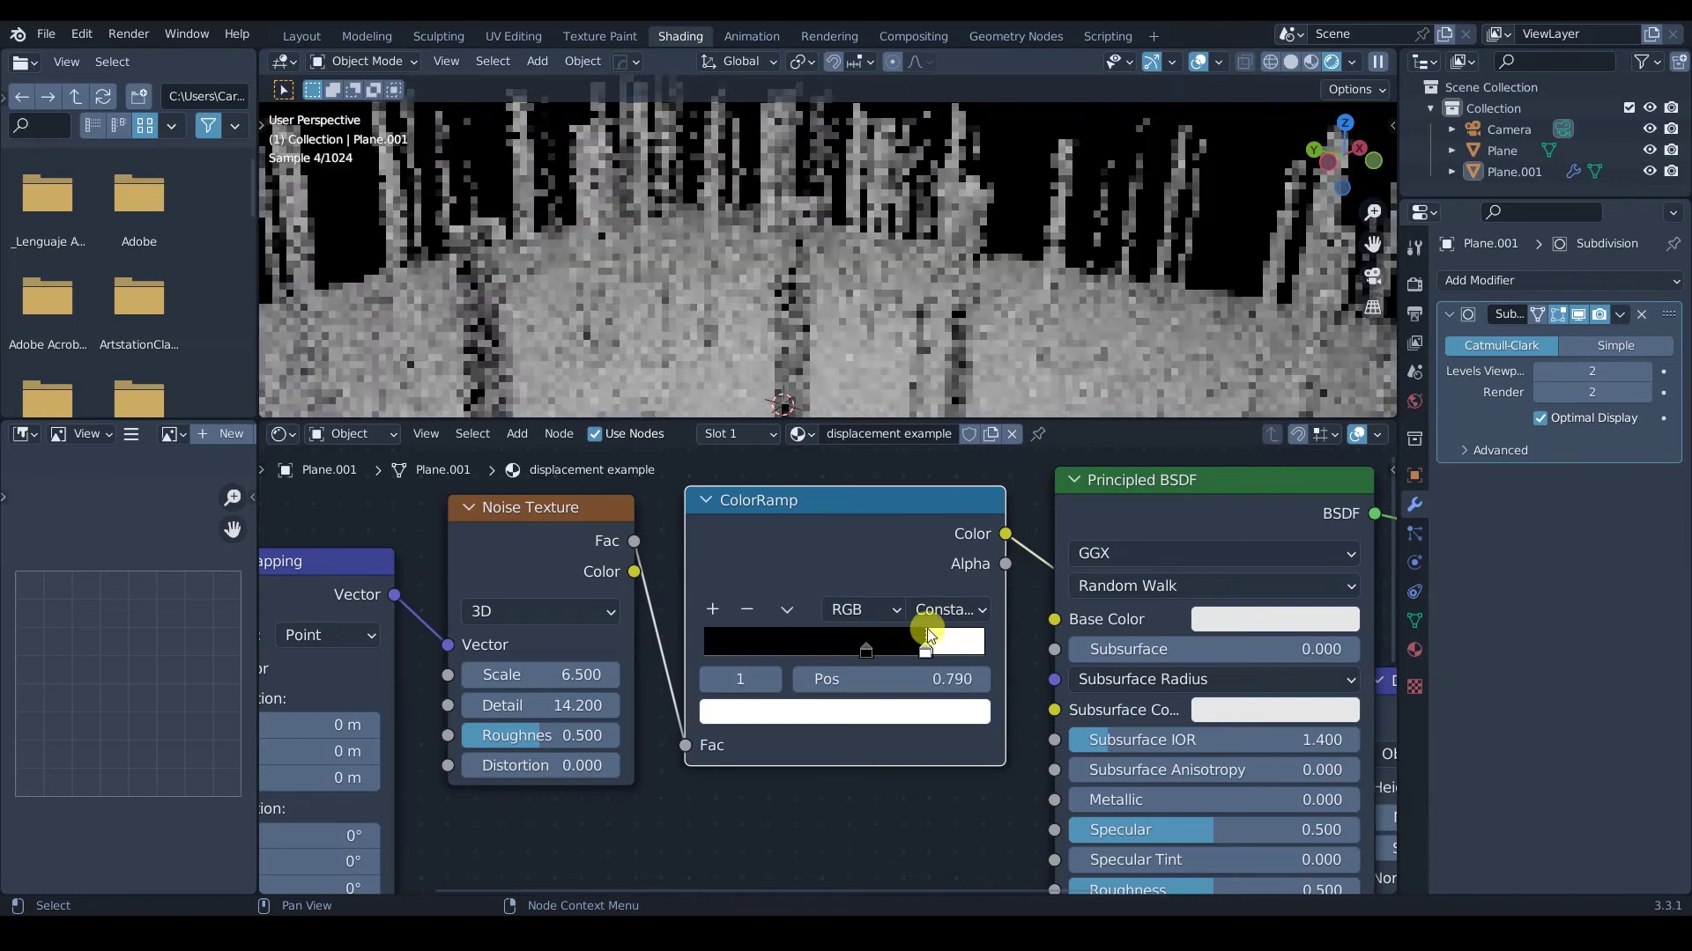
Try B-Spline interpolation on the ColorRamp with the black stop at 0.756 and the white stop at 0.767.
left_click(950, 611)
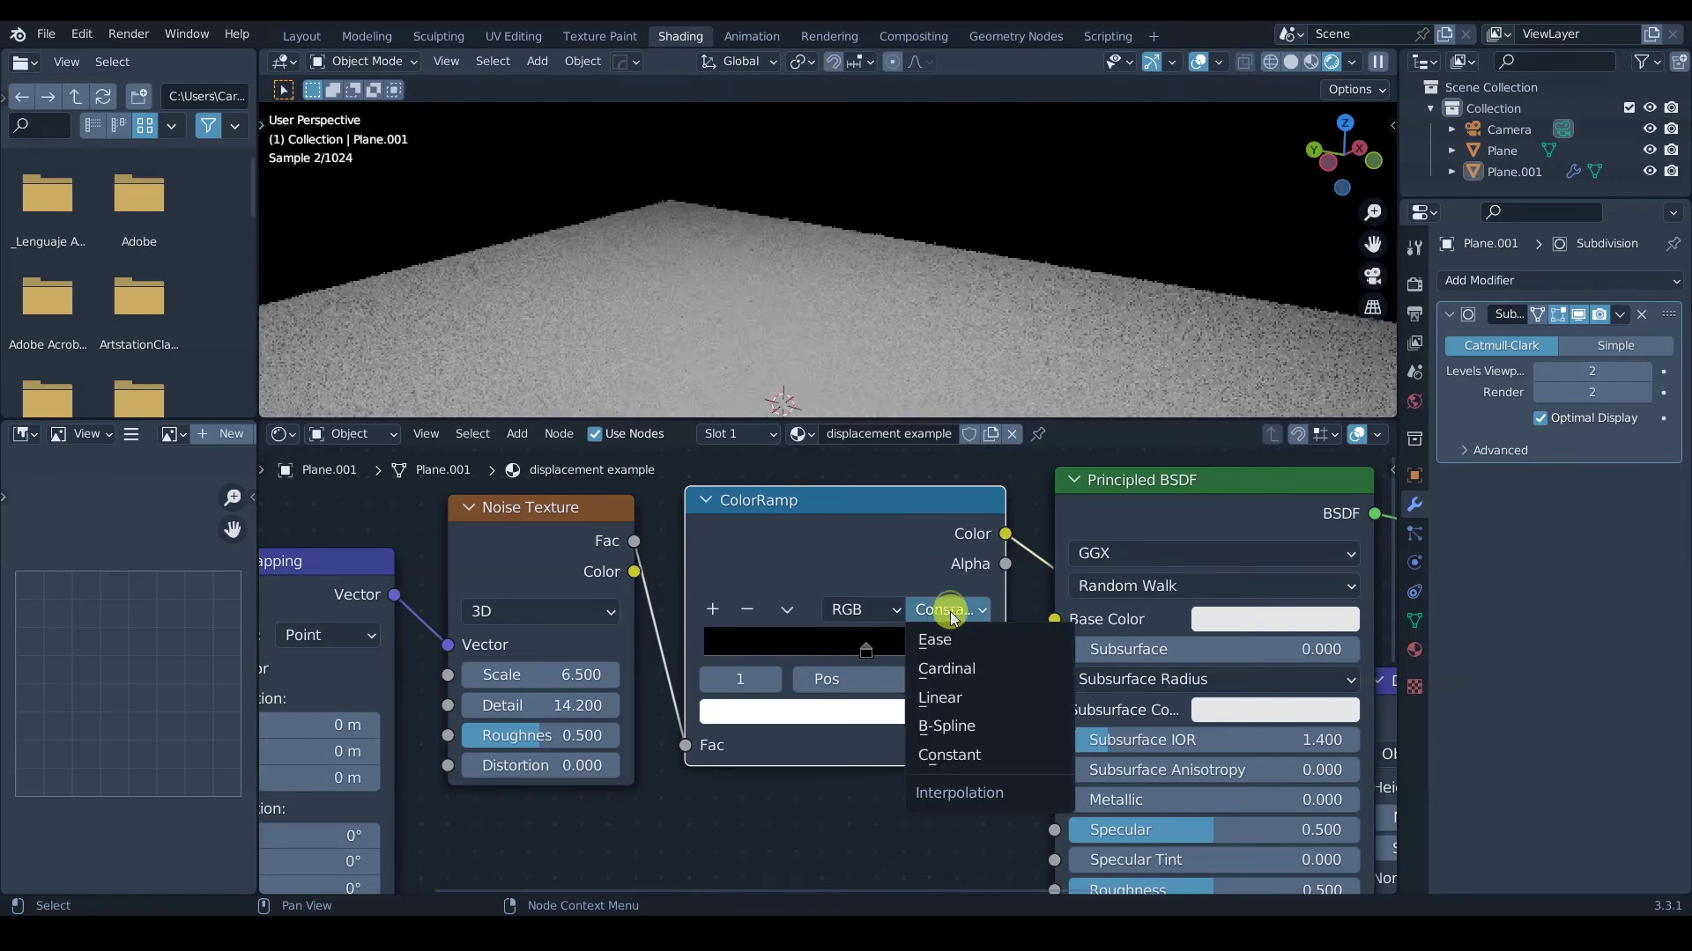
left_click(865, 654)
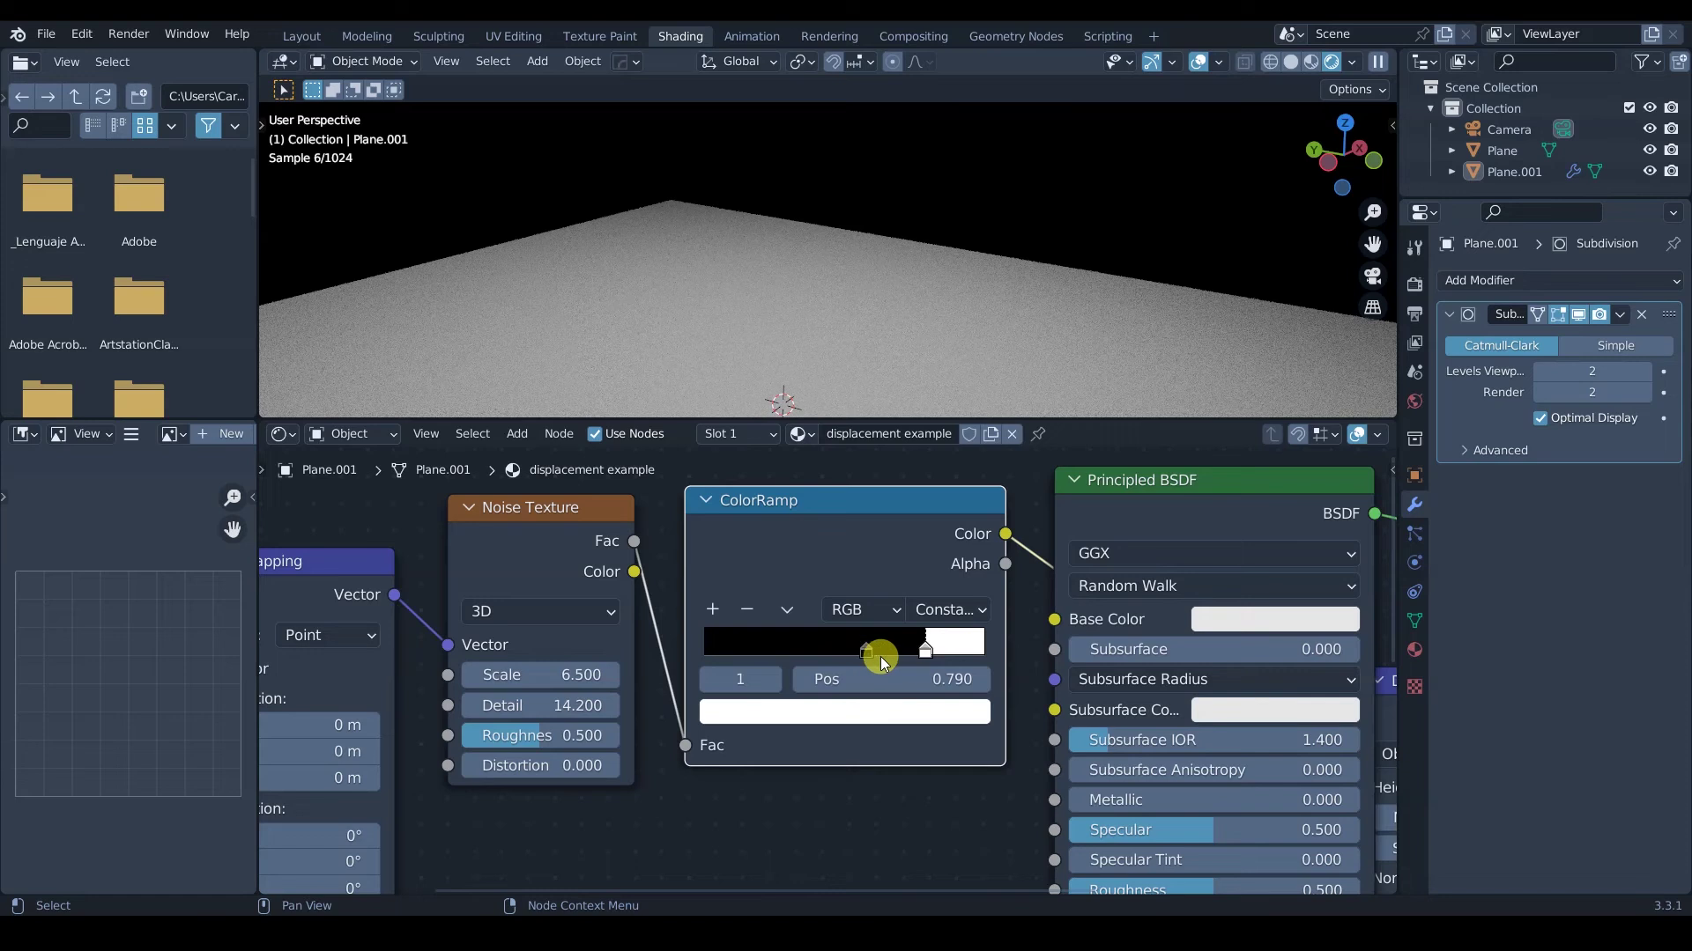
left_click_drag(881, 655, 886, 651)
left_click(950, 610)
left_click(958, 723)
left_click_drag(906, 657, 916, 659)
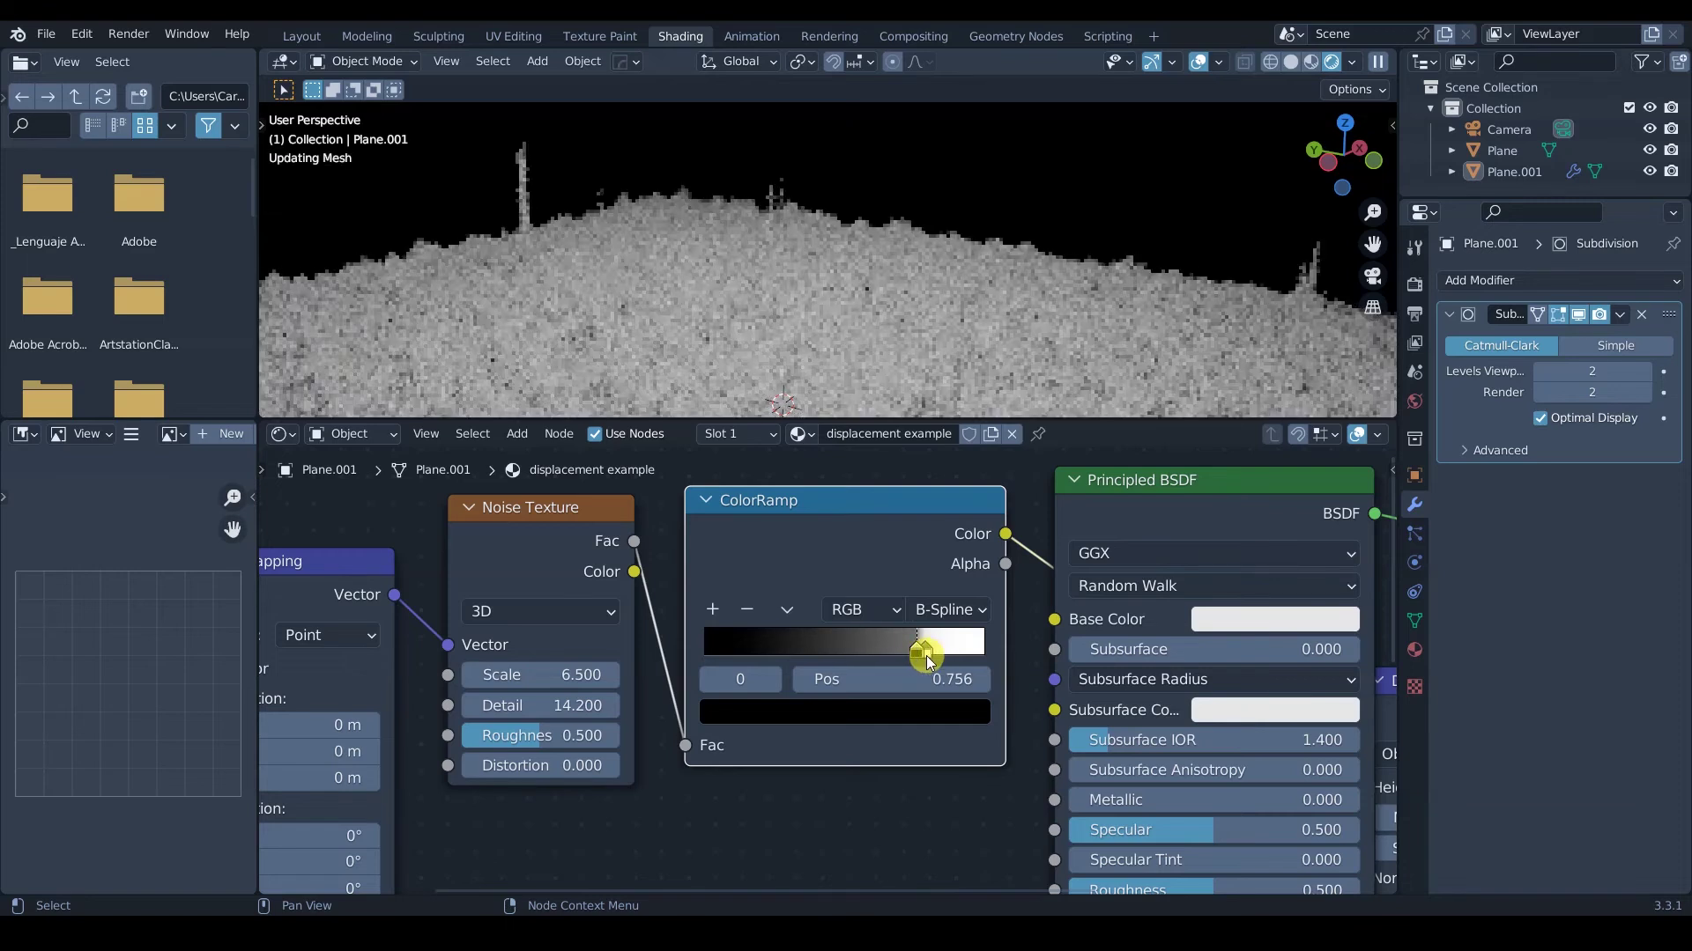
left_click(921, 657)
left_click_drag(918, 663, 925, 661)
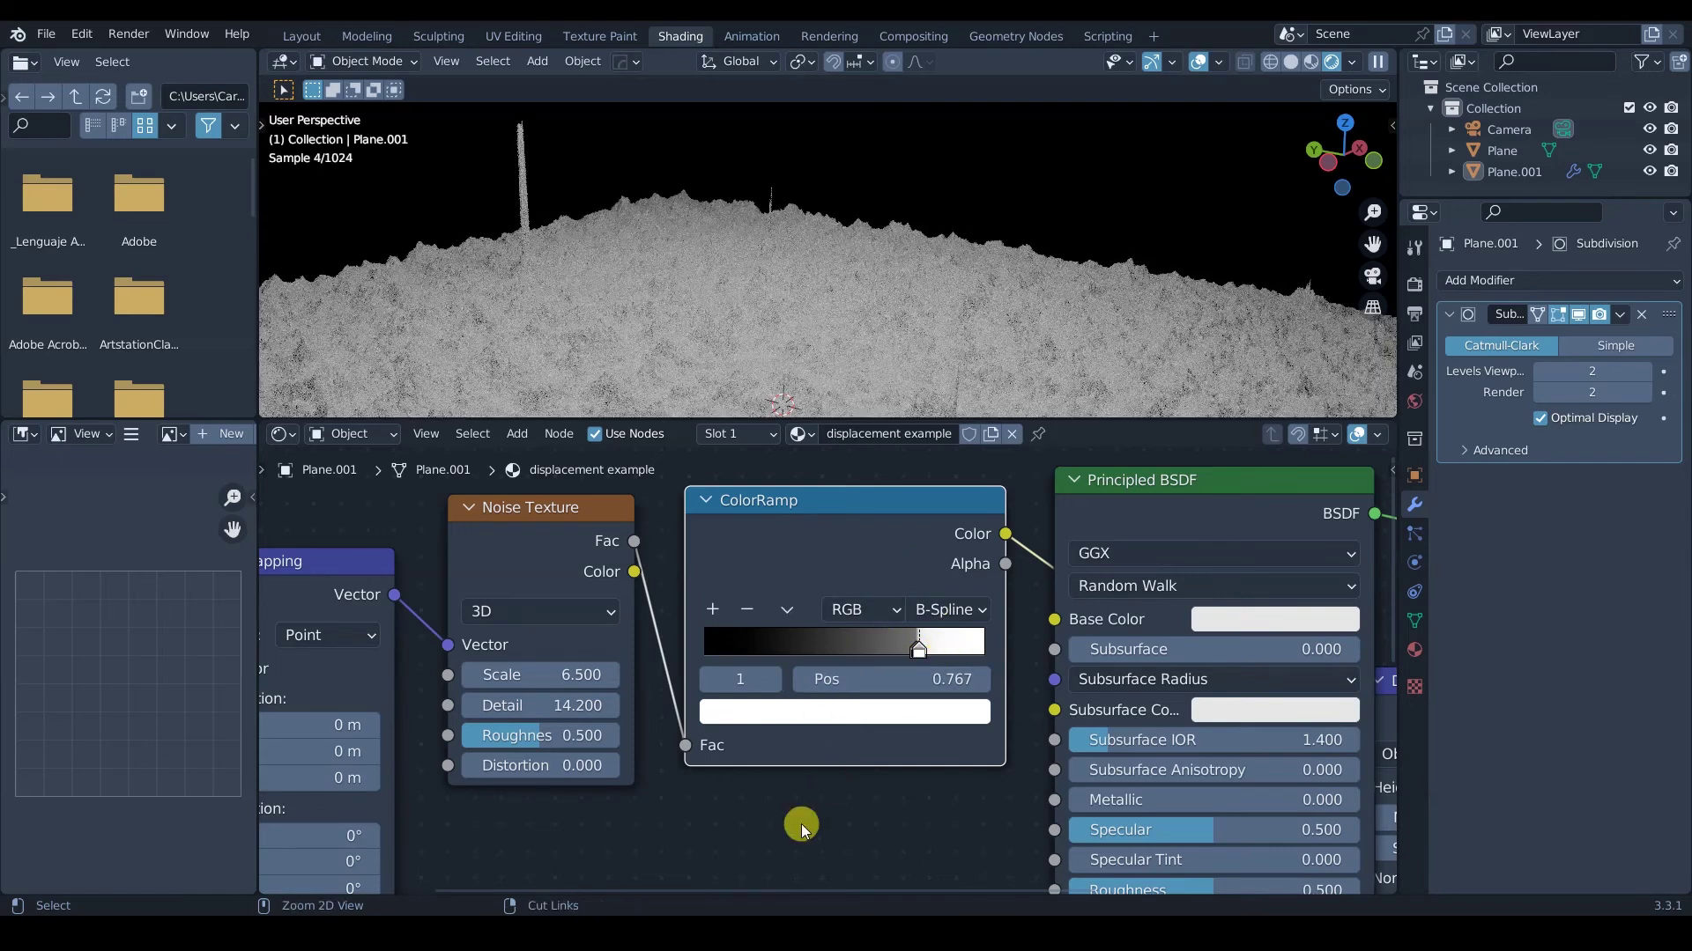
Duplicate the Texture Coordinate, Mapping and Noise Texture nodes and place the copies below the originals.
scroll(803, 759, "down", 3)
scroll(804, 760, "down", 4)
left_click_drag(538, 496, 750, 639)
key("shift+d")
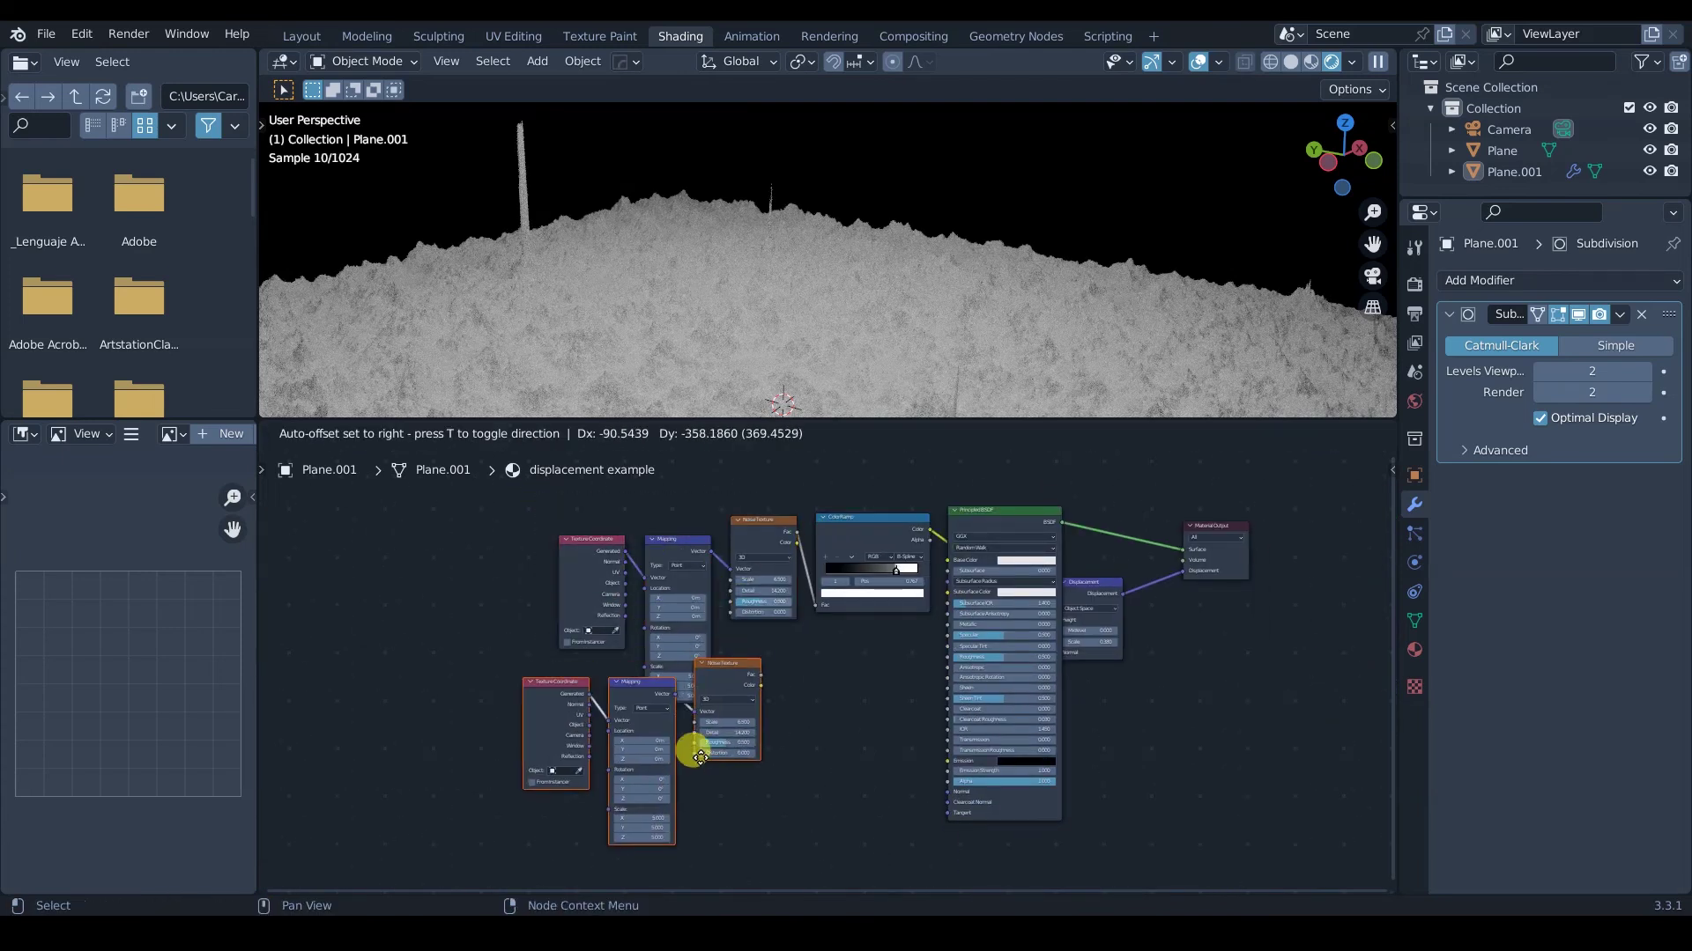
left_click(736, 791)
Set the ColorRamp's interpolation to Ease and shift the white stop to 0.710 with the black stop just before it.
scroll(872, 568, "up", 6)
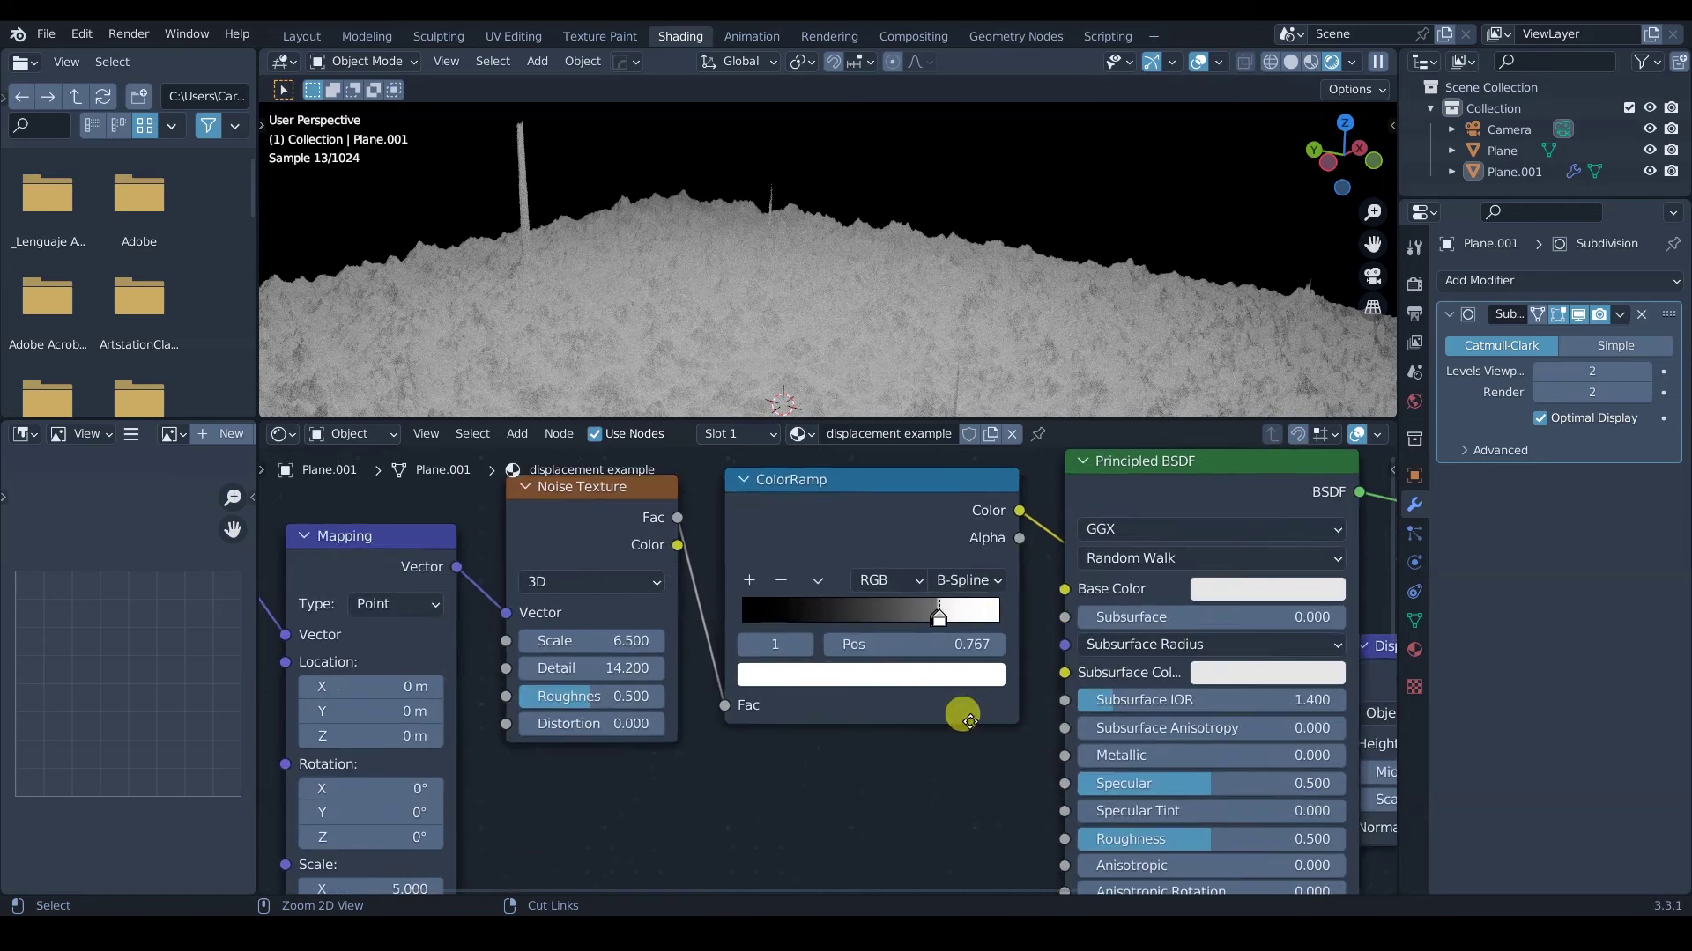
left_click_drag(916, 645, 925, 607)
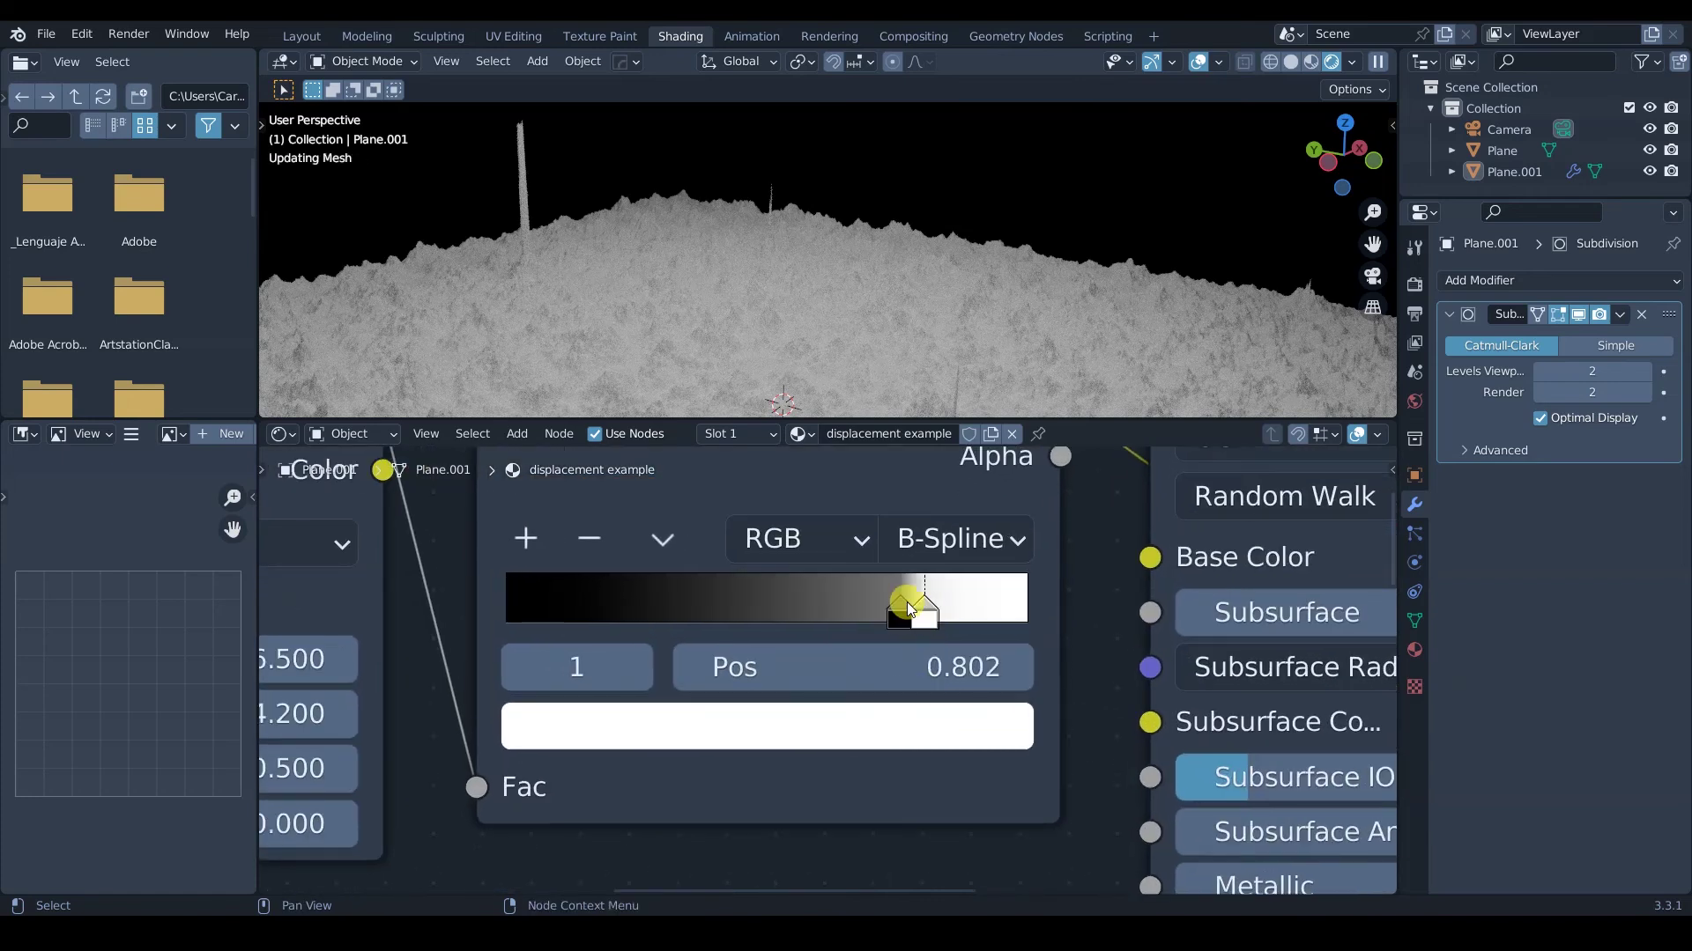
left_click(918, 539)
left_click(932, 601)
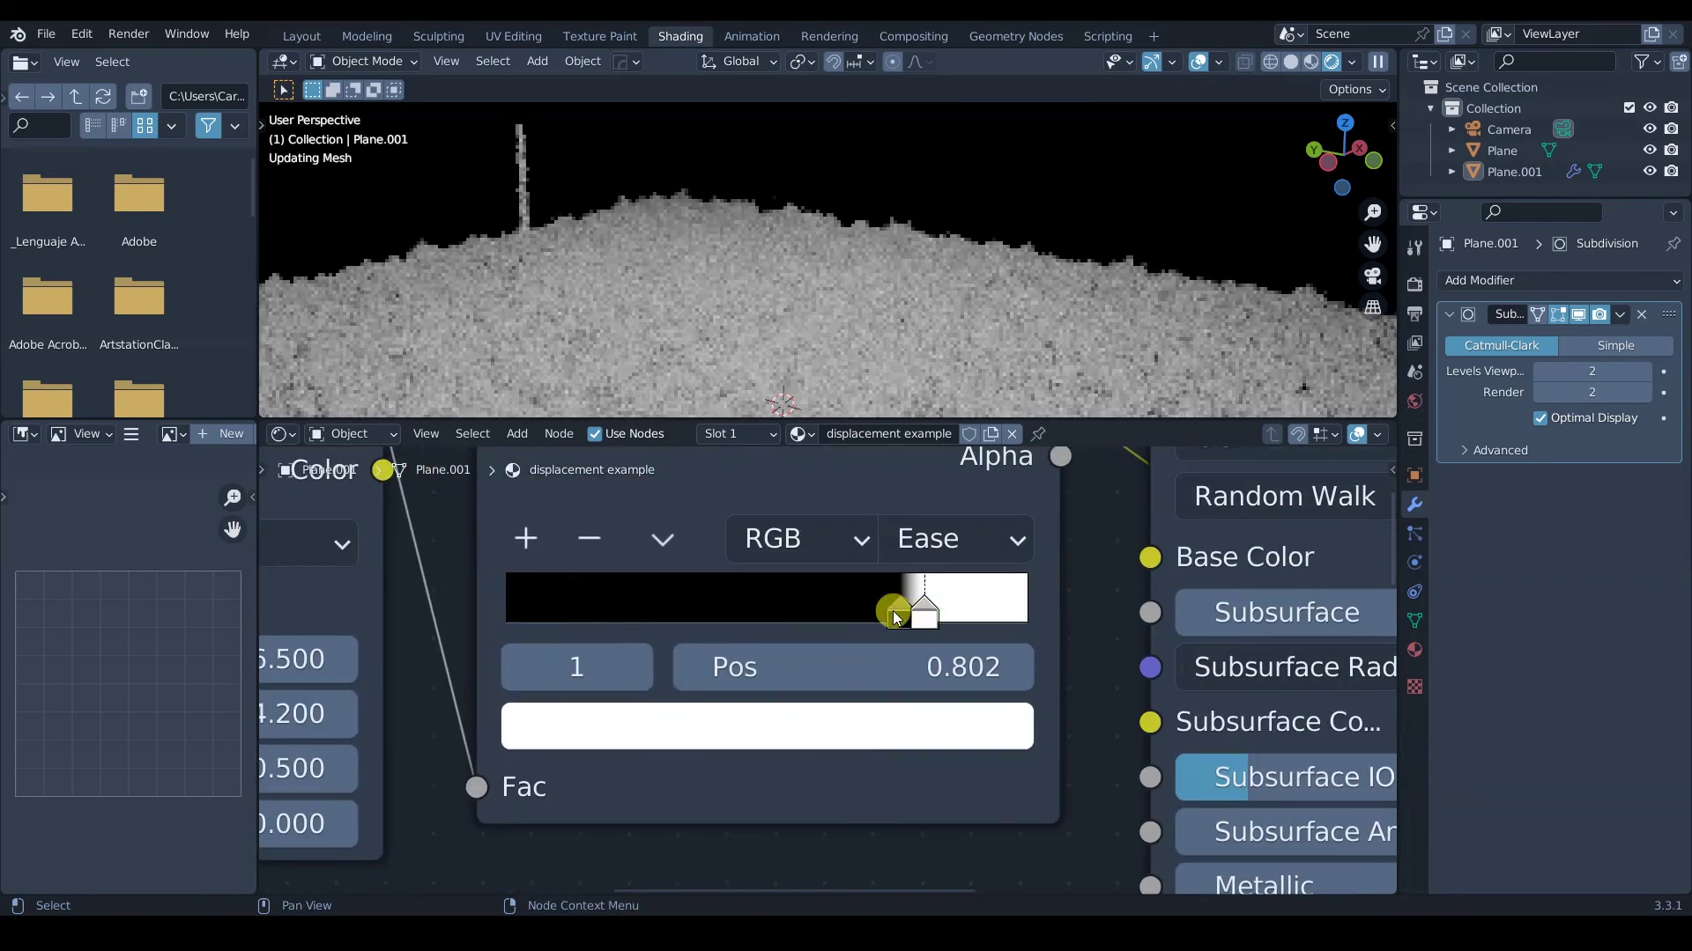
mouse_move(898, 617)
left_mouse_down()
mouse_move(851, 619)
mouse_move(907, 604)
mouse_move(879, 611)
left_mouse_up()
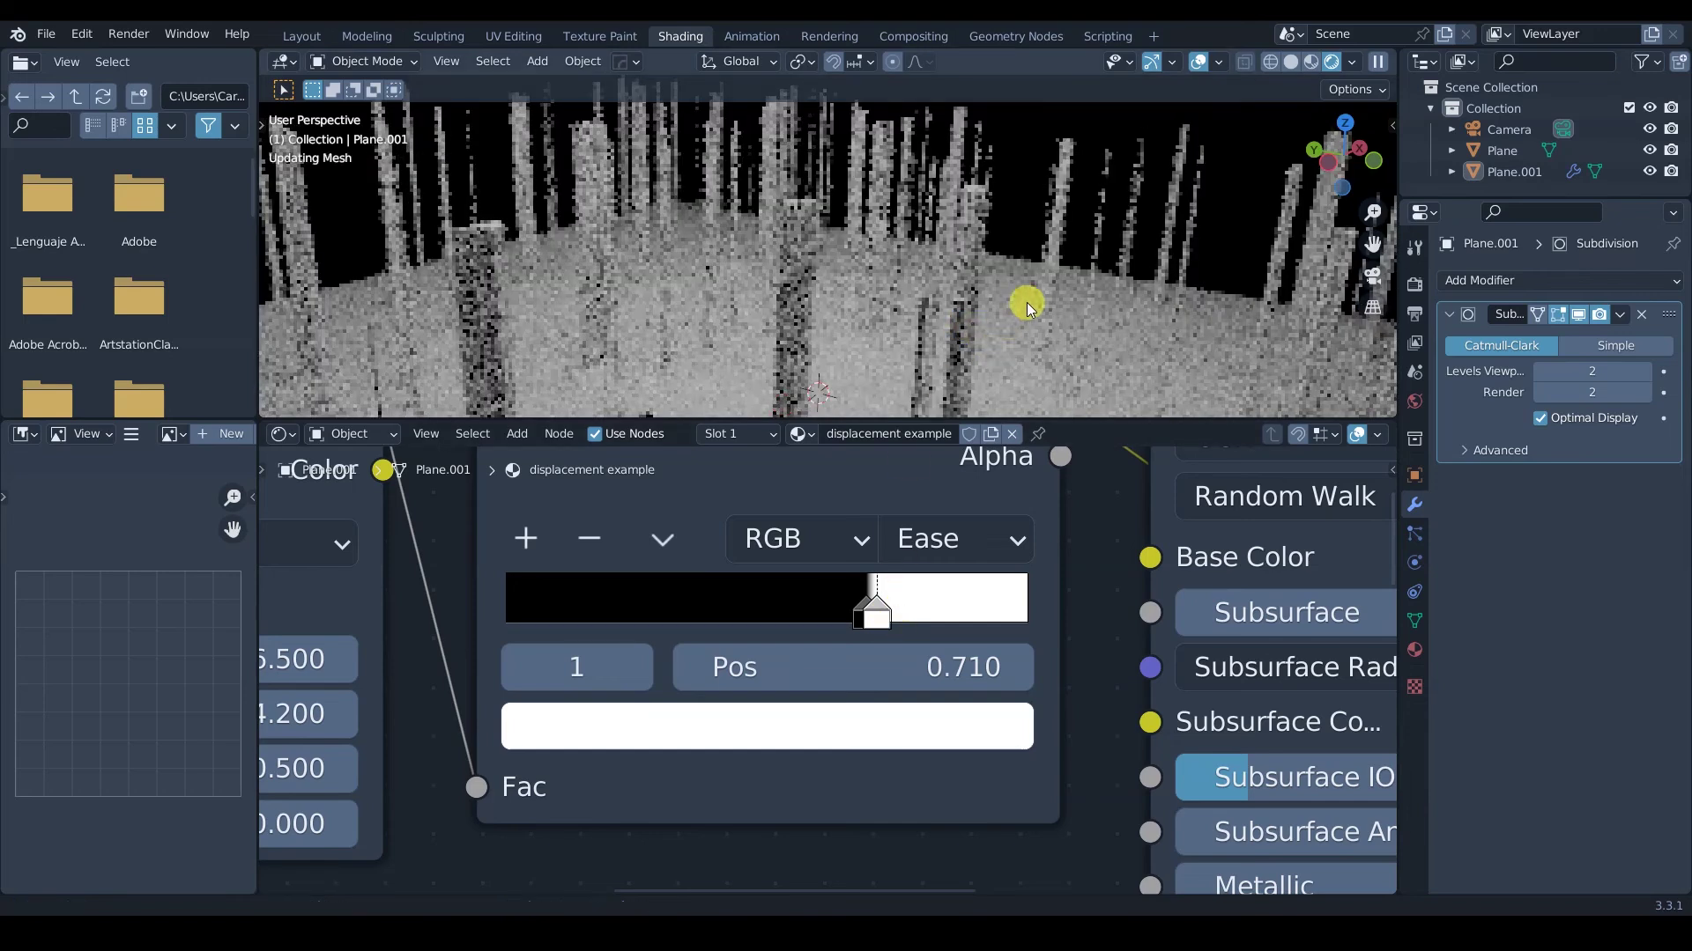
Spread the ColorRamp's stops apart, with black at 0.550 and white at 0.840, while viewing the whole plane.
scroll(1027, 282, "down", 8)
middle_click_drag(1021, 346, 1017, 278)
left_click_drag(861, 615, 800, 617)
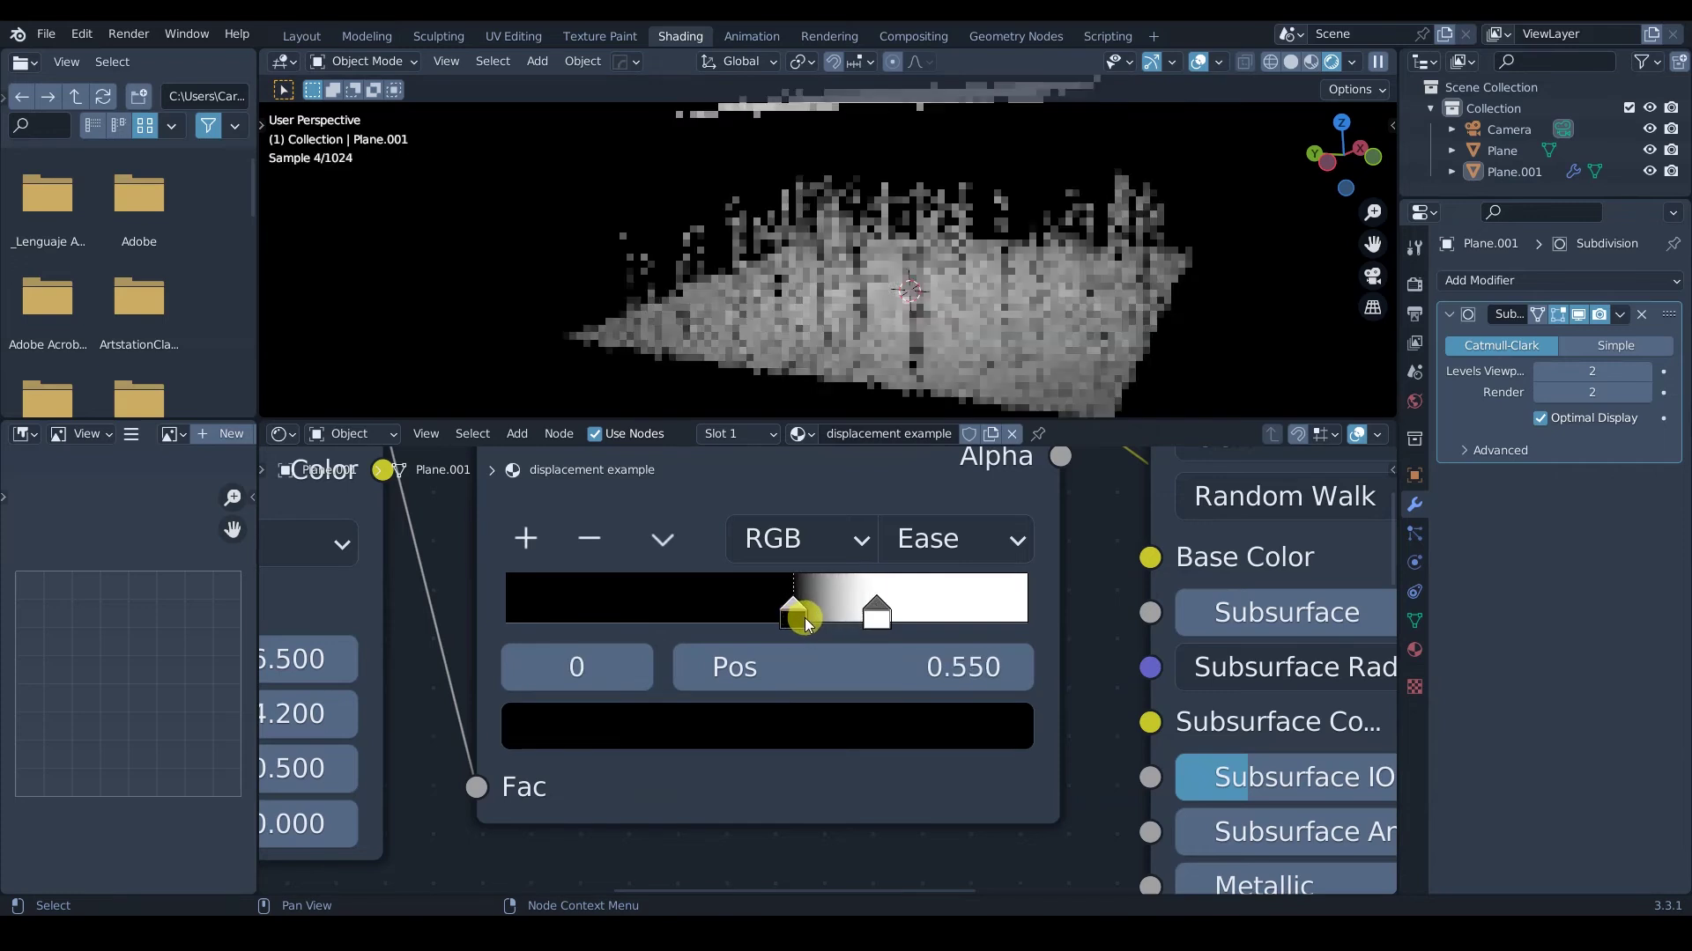
left_click_drag(883, 616, 951, 627)
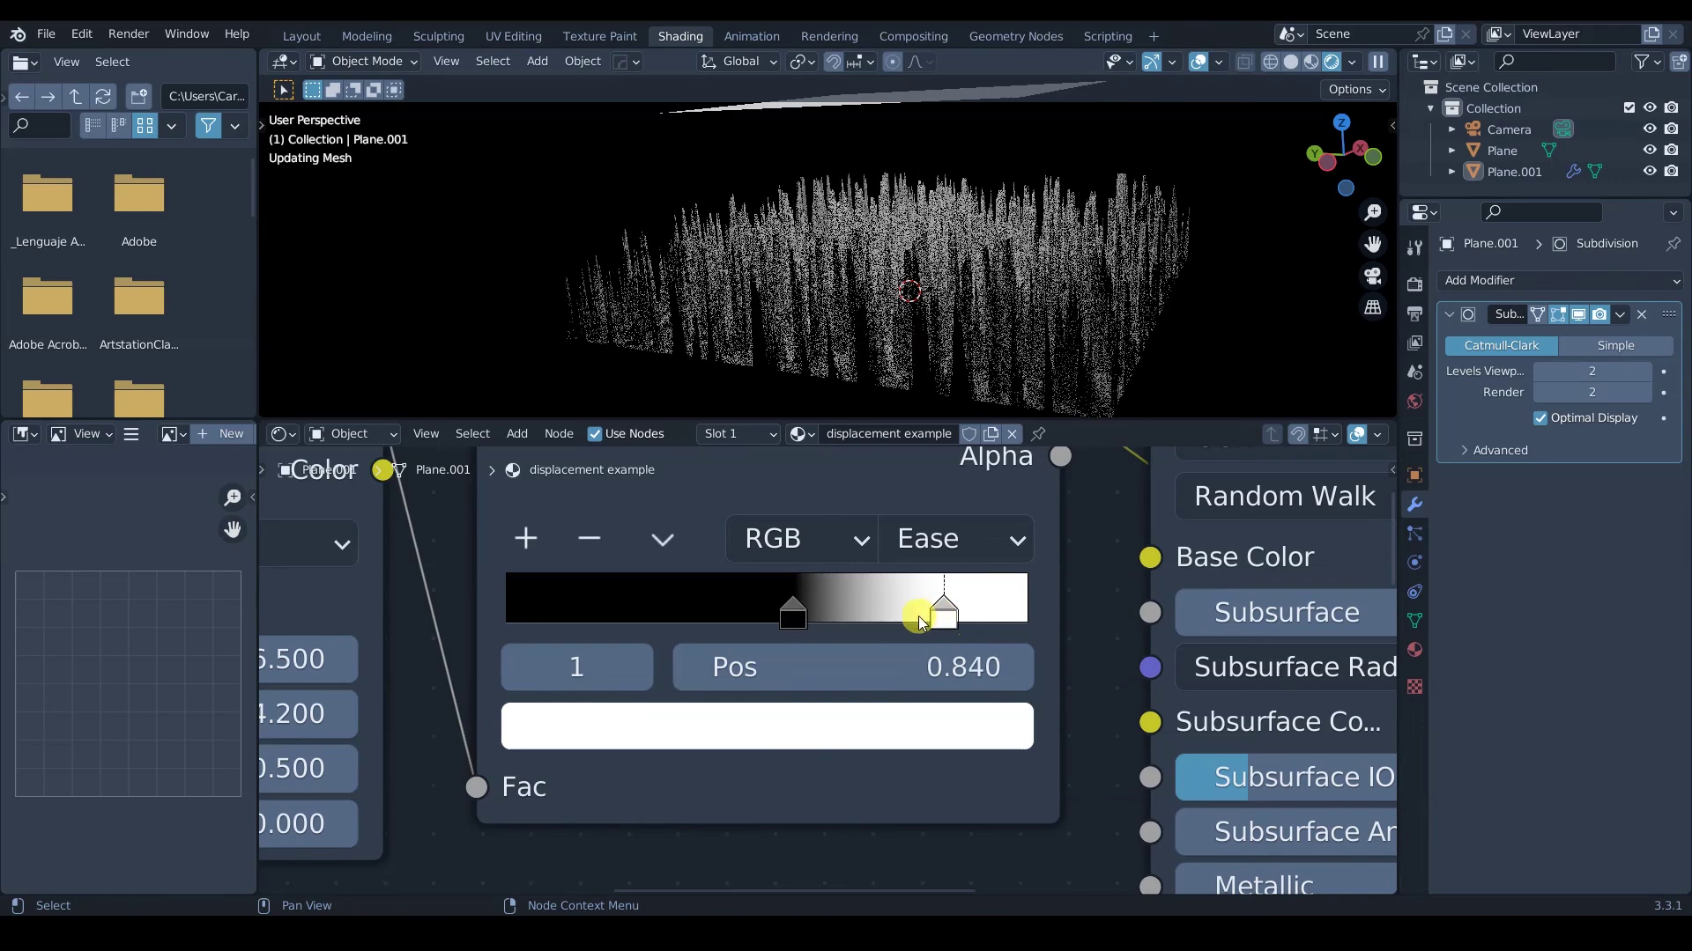
Bring the ColorRamp's stops back together, placing black at 0.725 and white just after it.
left_click_drag(796, 616, 921, 620)
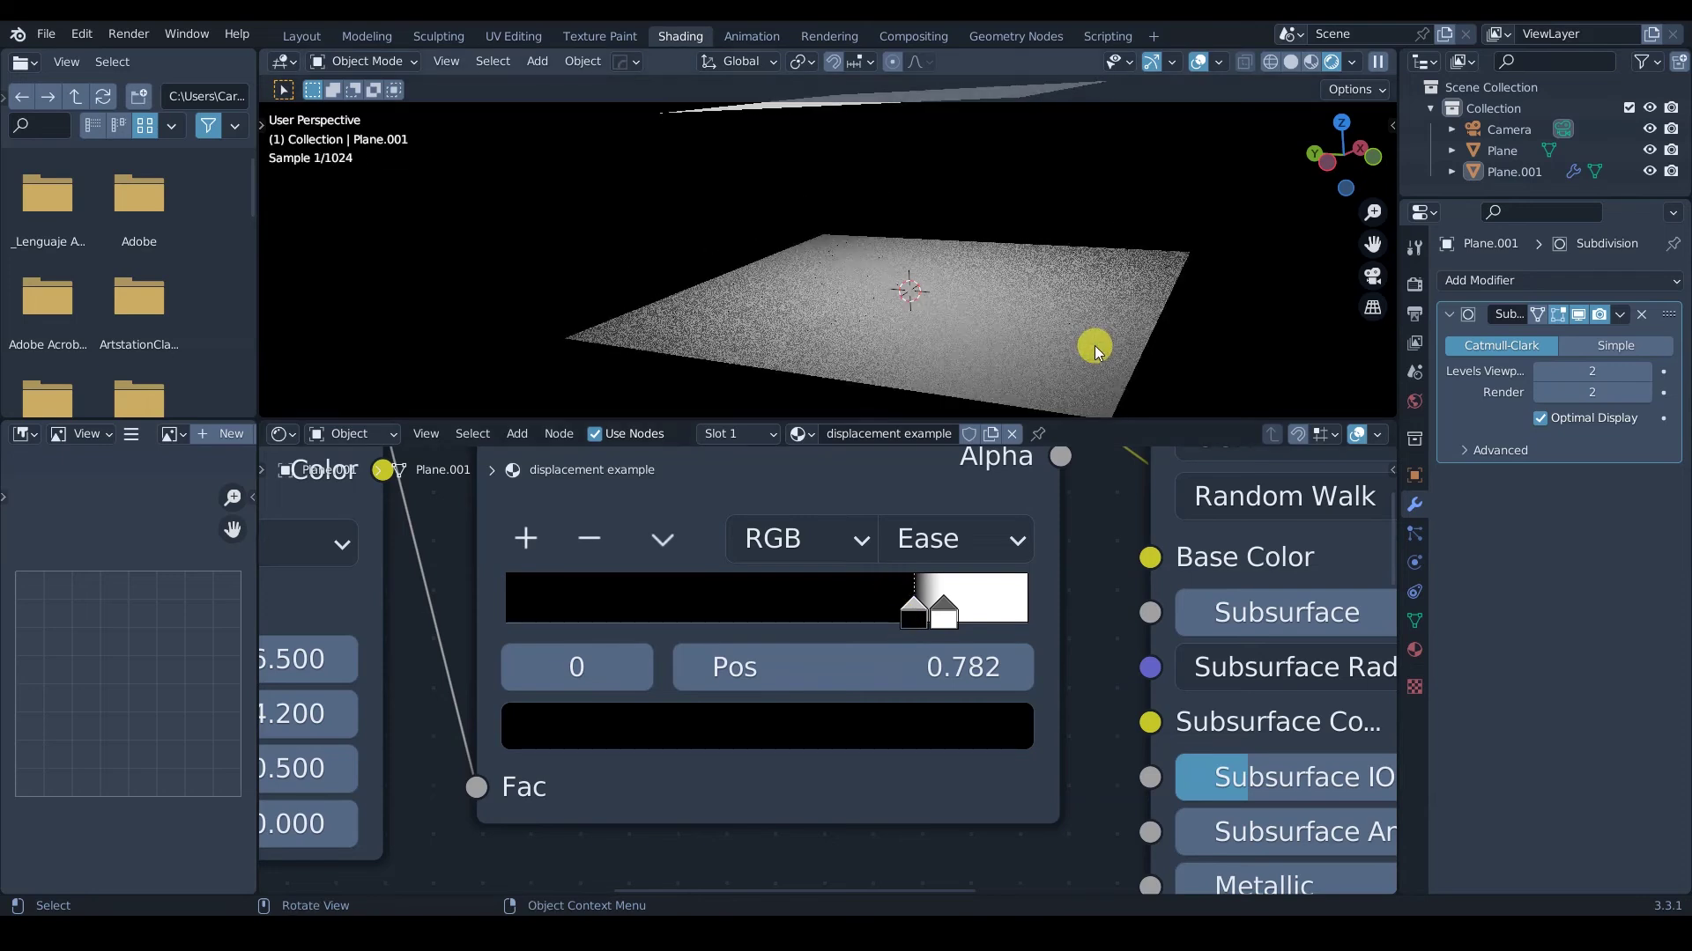
left_click_drag(943, 611, 898, 625)
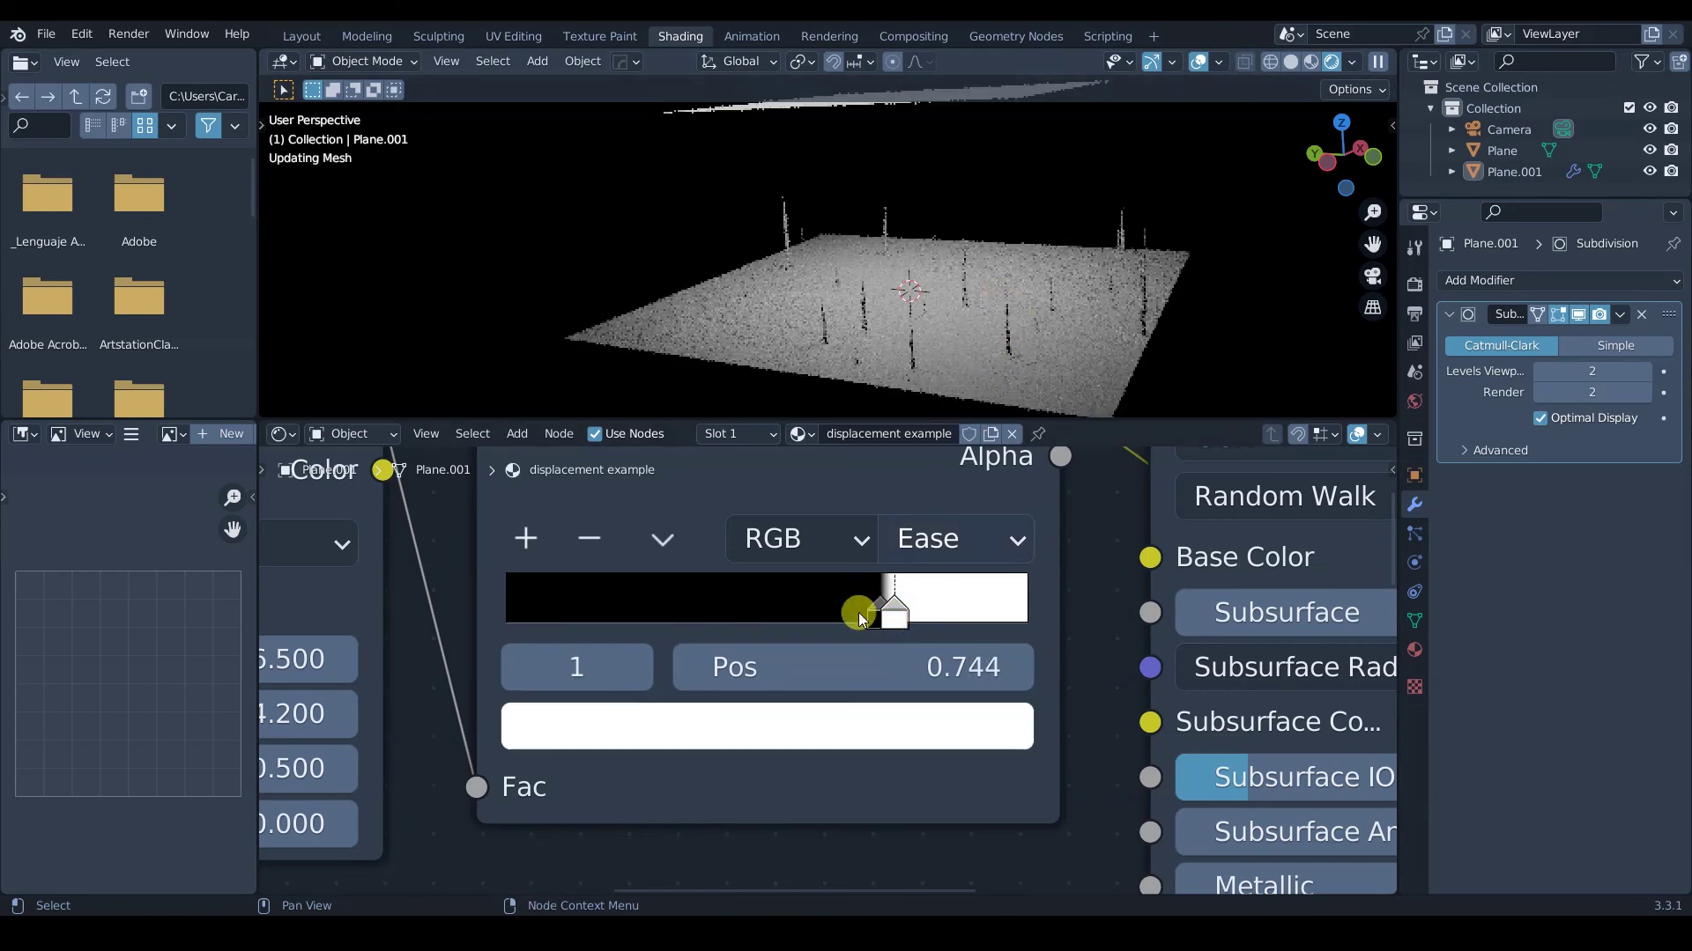
left_click(879, 622)
left_click_drag(881, 631, 877, 629)
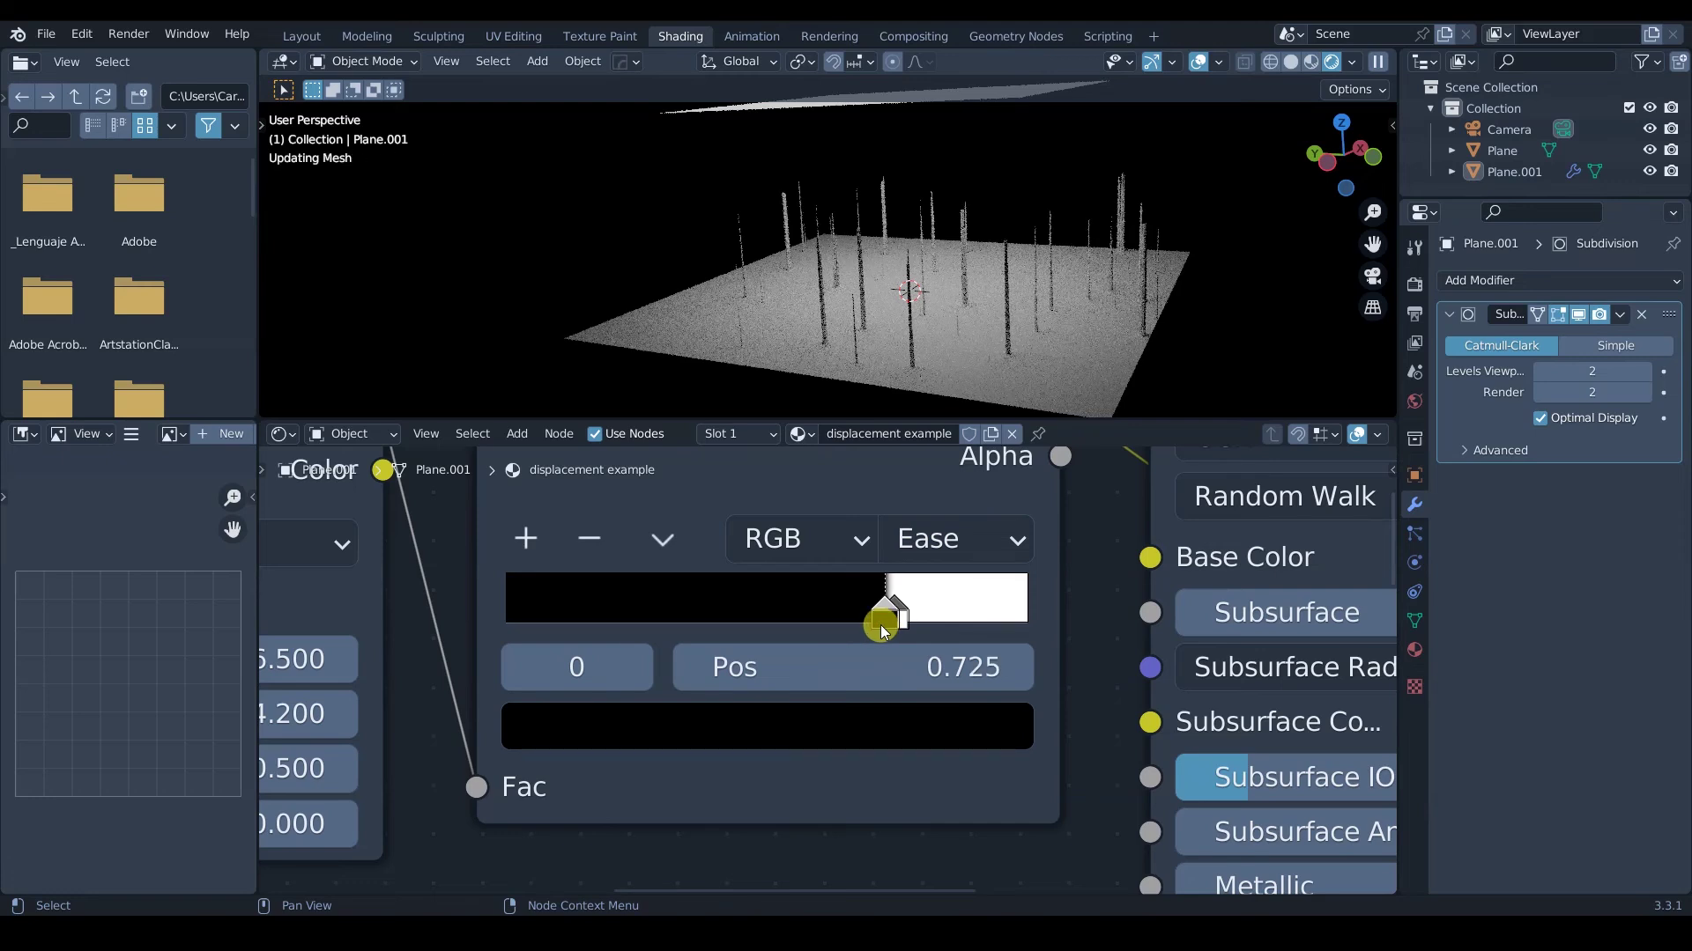
Duplicate the ColorRamp beside the copied Noise Texture and connect that texture's Fac output to its Fac input.
scroll(667, 740, "down", 5)
scroll(698, 522, "down", 5)
left_click(738, 487)
left_click_drag(744, 520, 728, 742)
scroll(727, 742, "up", 2)
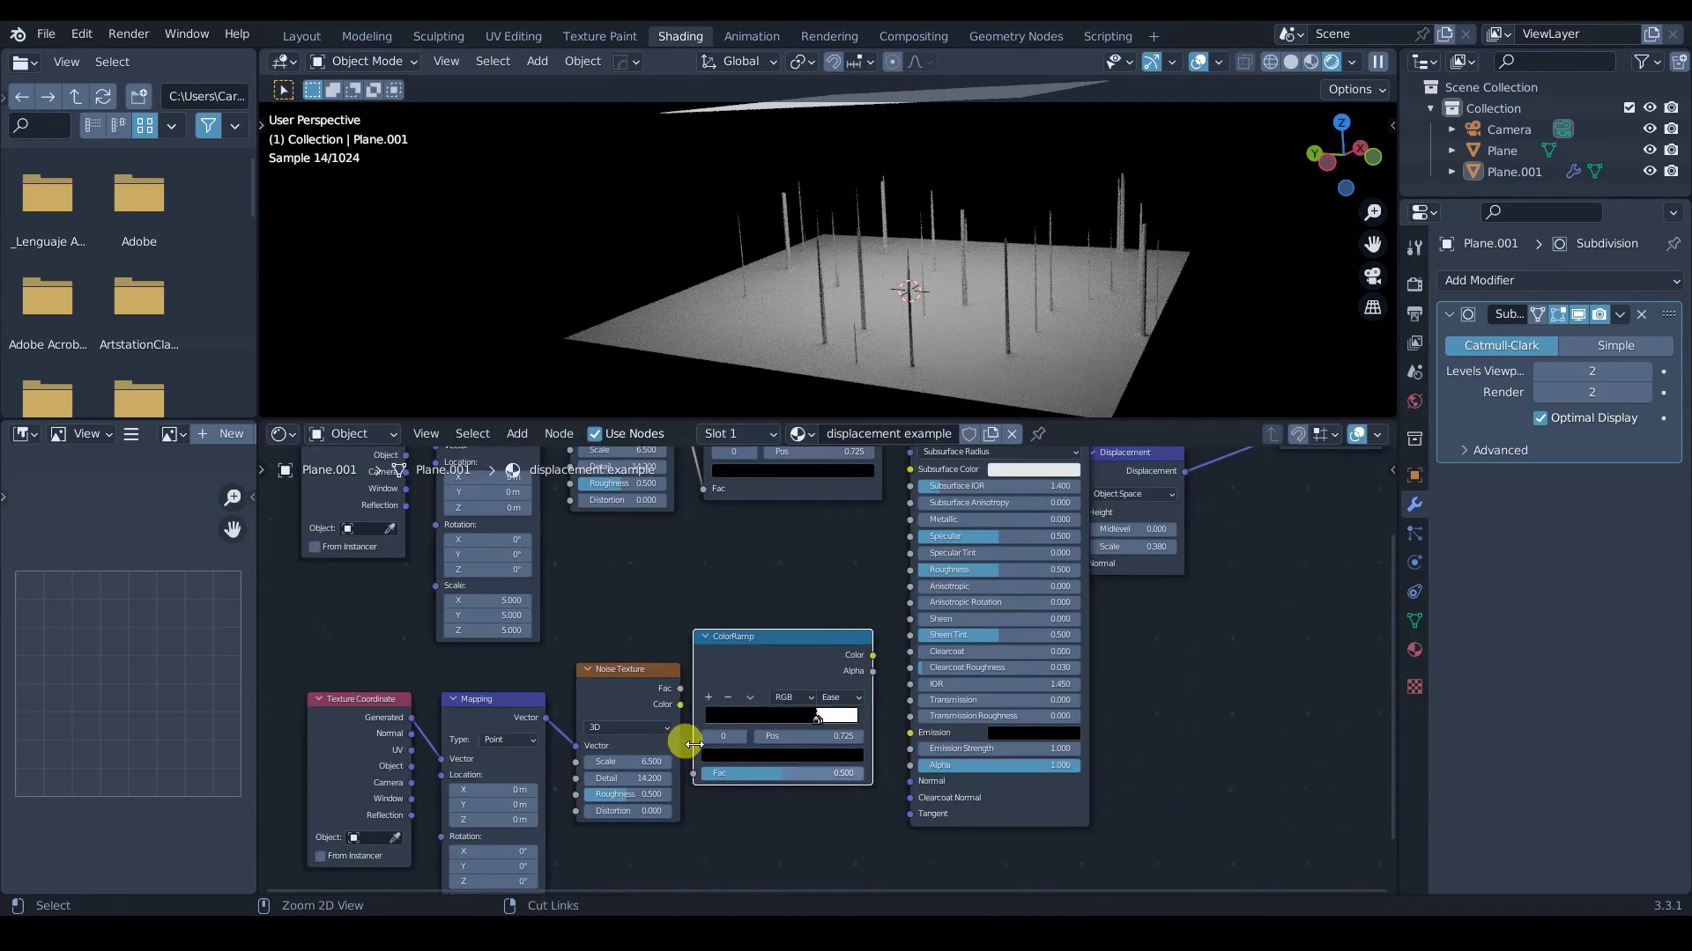
left_click_drag(679, 689, 696, 774)
Move the Displacement node clear of the Principled BSDF and connect the duplicated ColorRamp's Color to its Height.
scroll(871, 638, "down", 1)
scroll(870, 639, "down", 2)
left_click_drag(786, 715, 1043, 591)
left_click_drag(1038, 714, 1038, 714)
left_click_drag(950, 587, 1033, 646)
left_click(765, 757)
left_click_drag(785, 714, 958, 675)
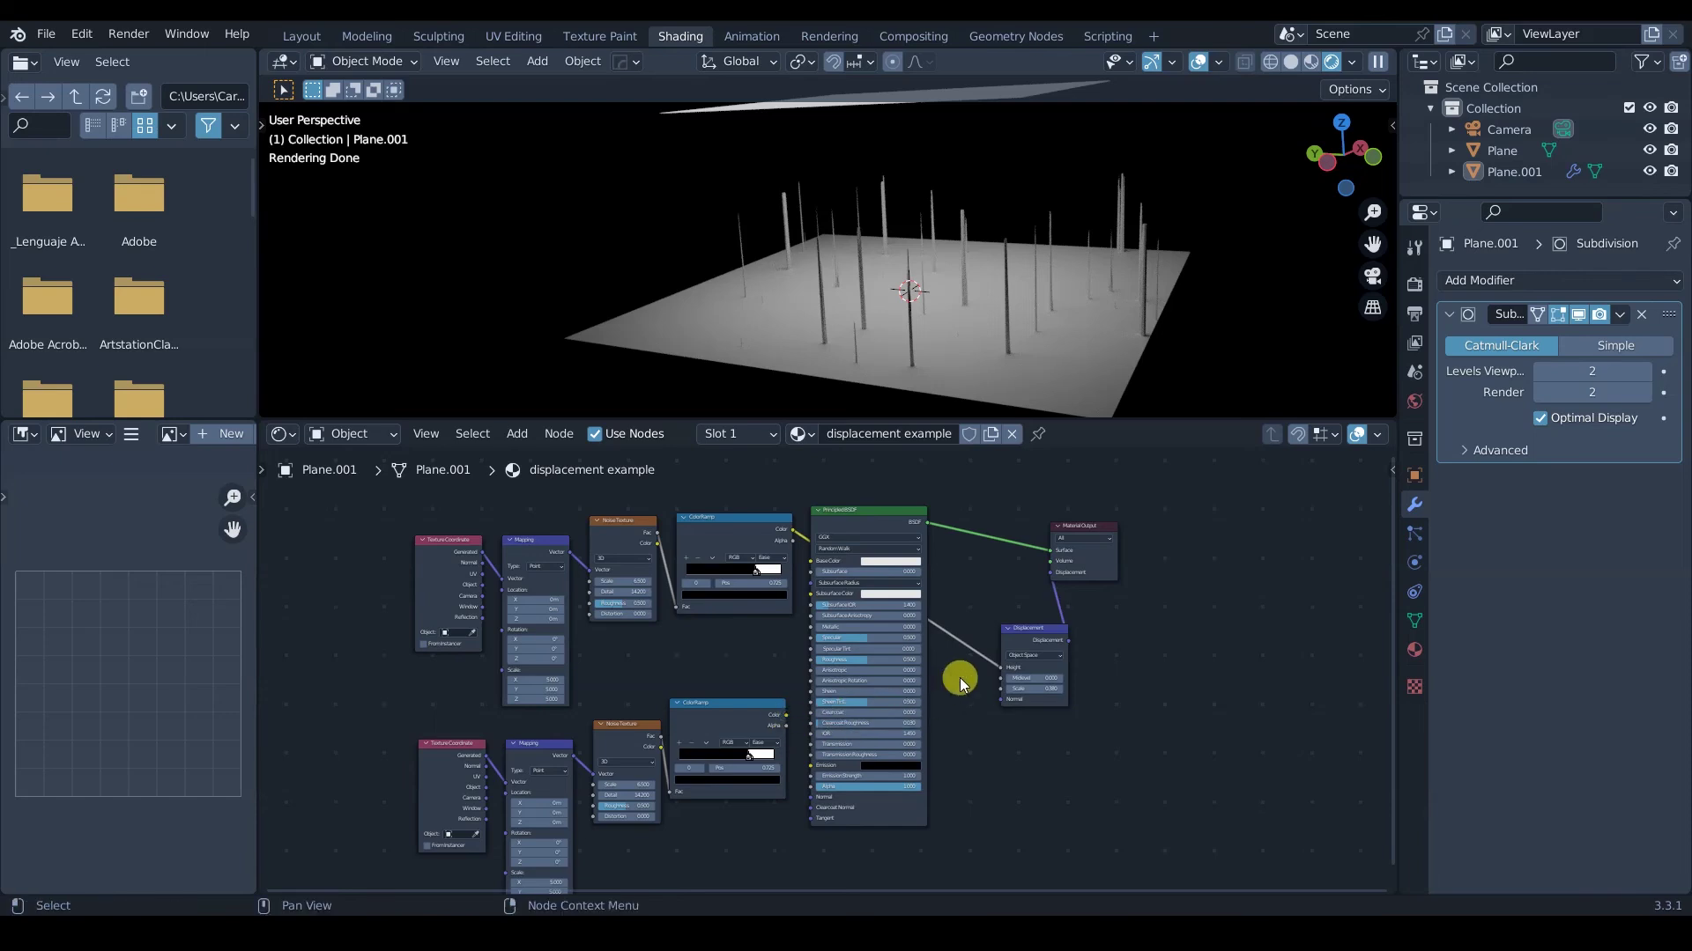
left_click_drag(844, 718, 1004, 670)
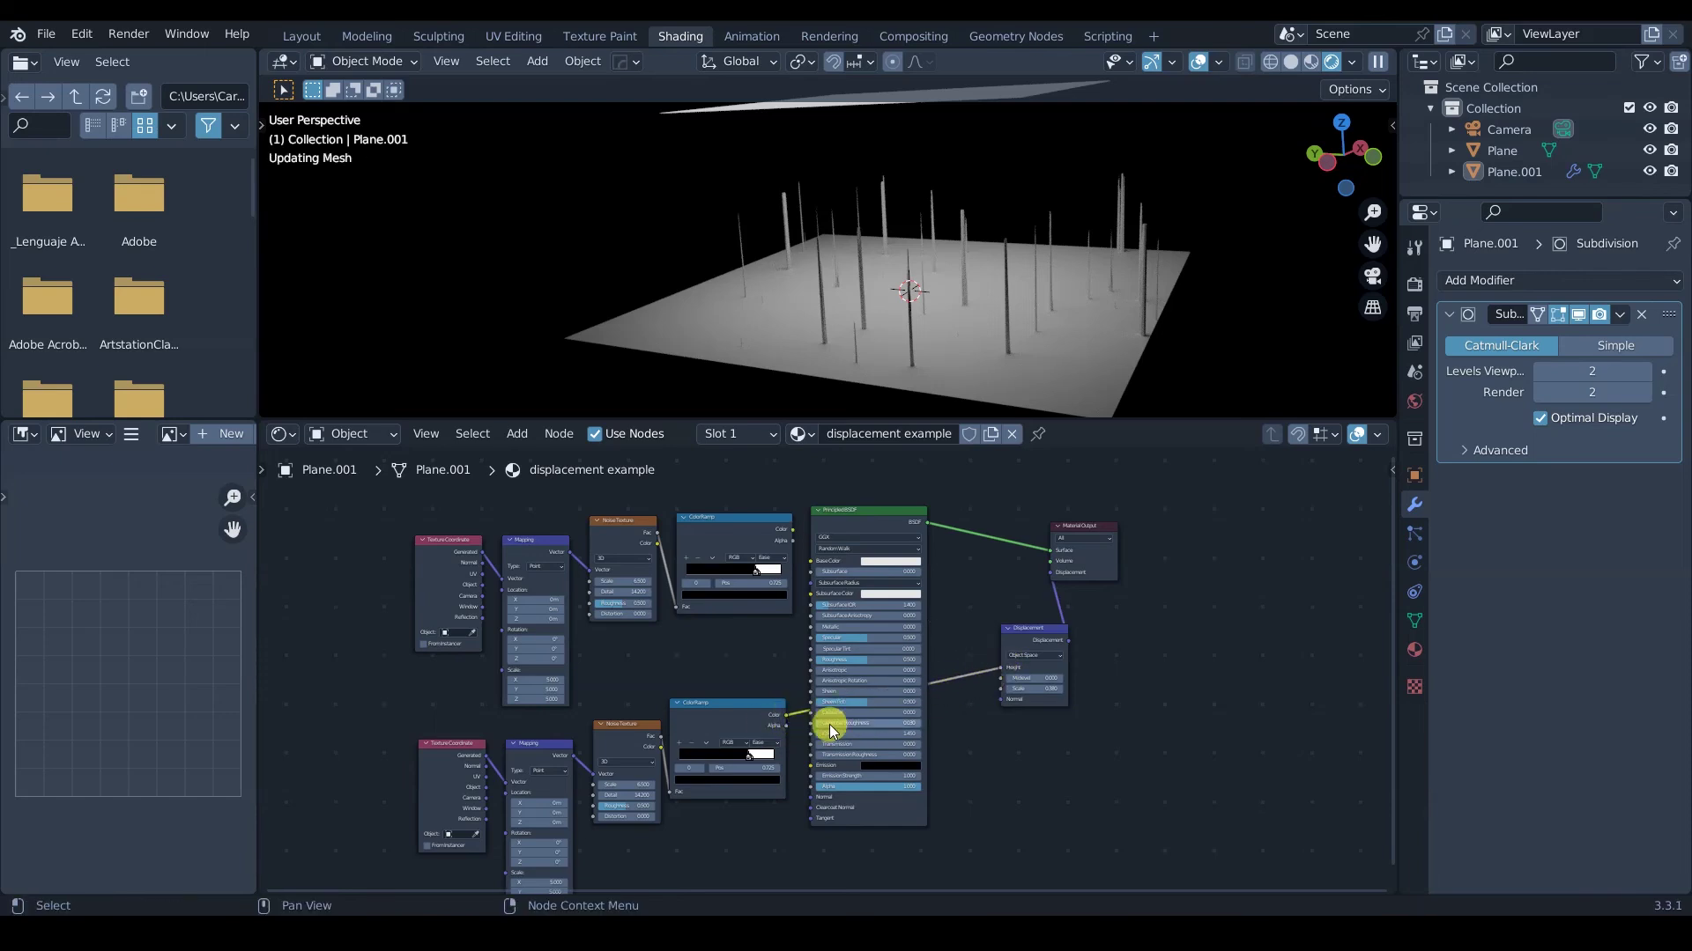
Set the copied Noise Texture's Detail to 8.700 and its ColorRamp to Linear interpolation with the stops at both ends of the gradient.
scroll(679, 668, "up", 4)
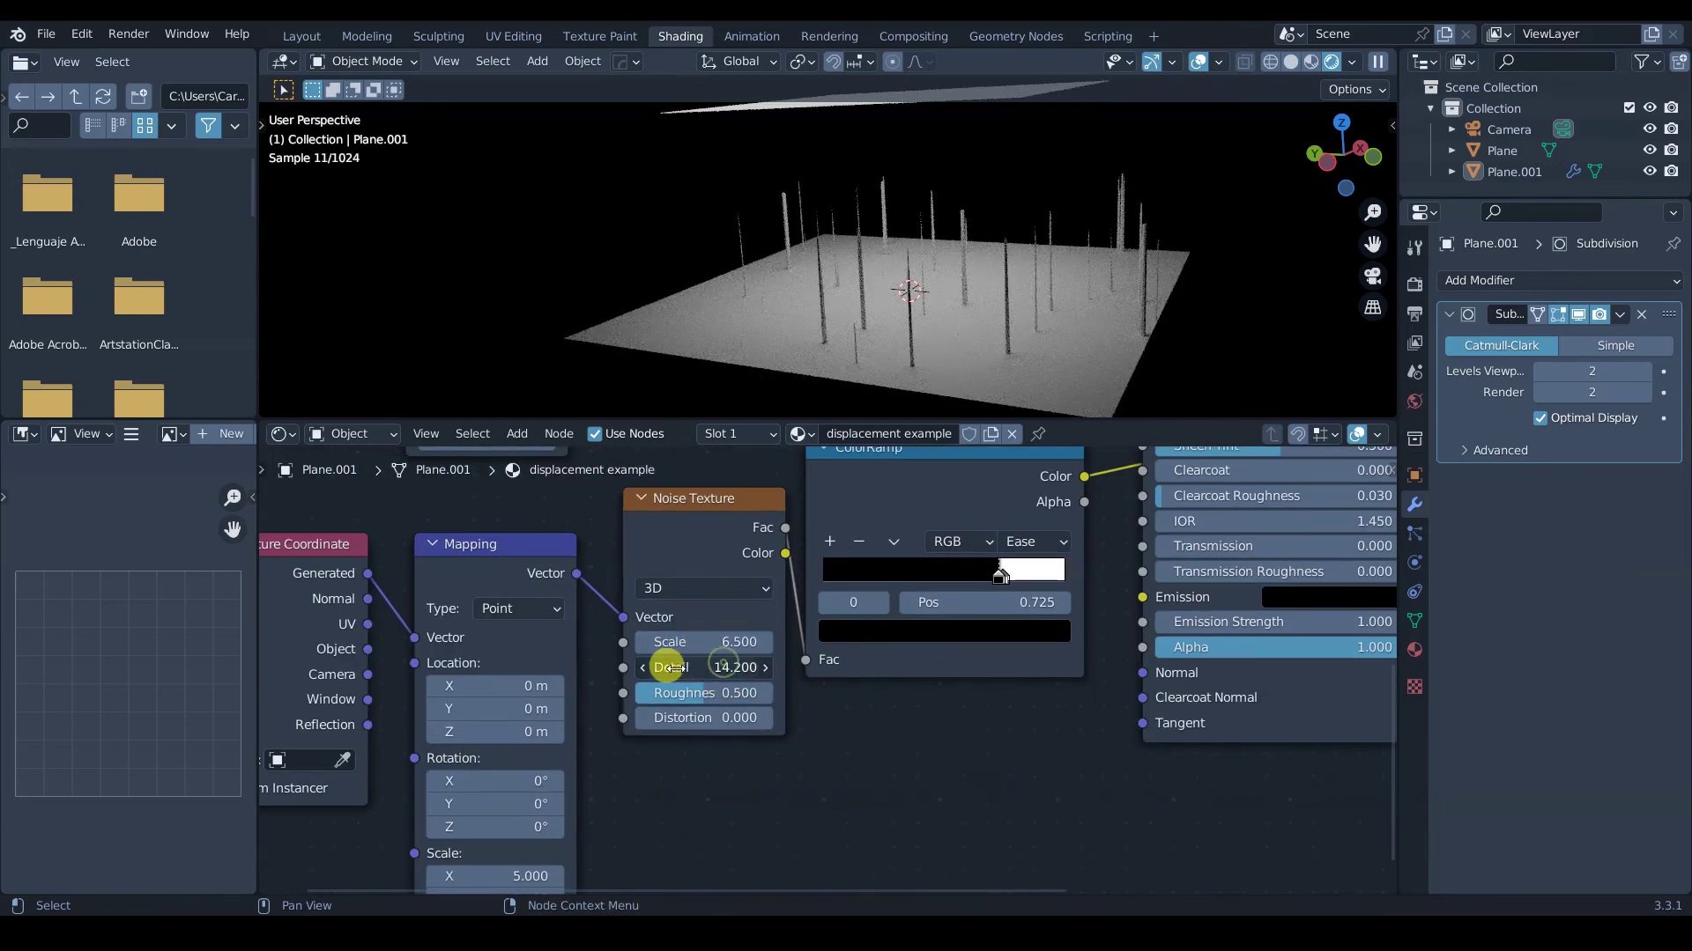
left_click_drag(1002, 578, 815, 599)
left_click_drag(1002, 577, 1080, 570)
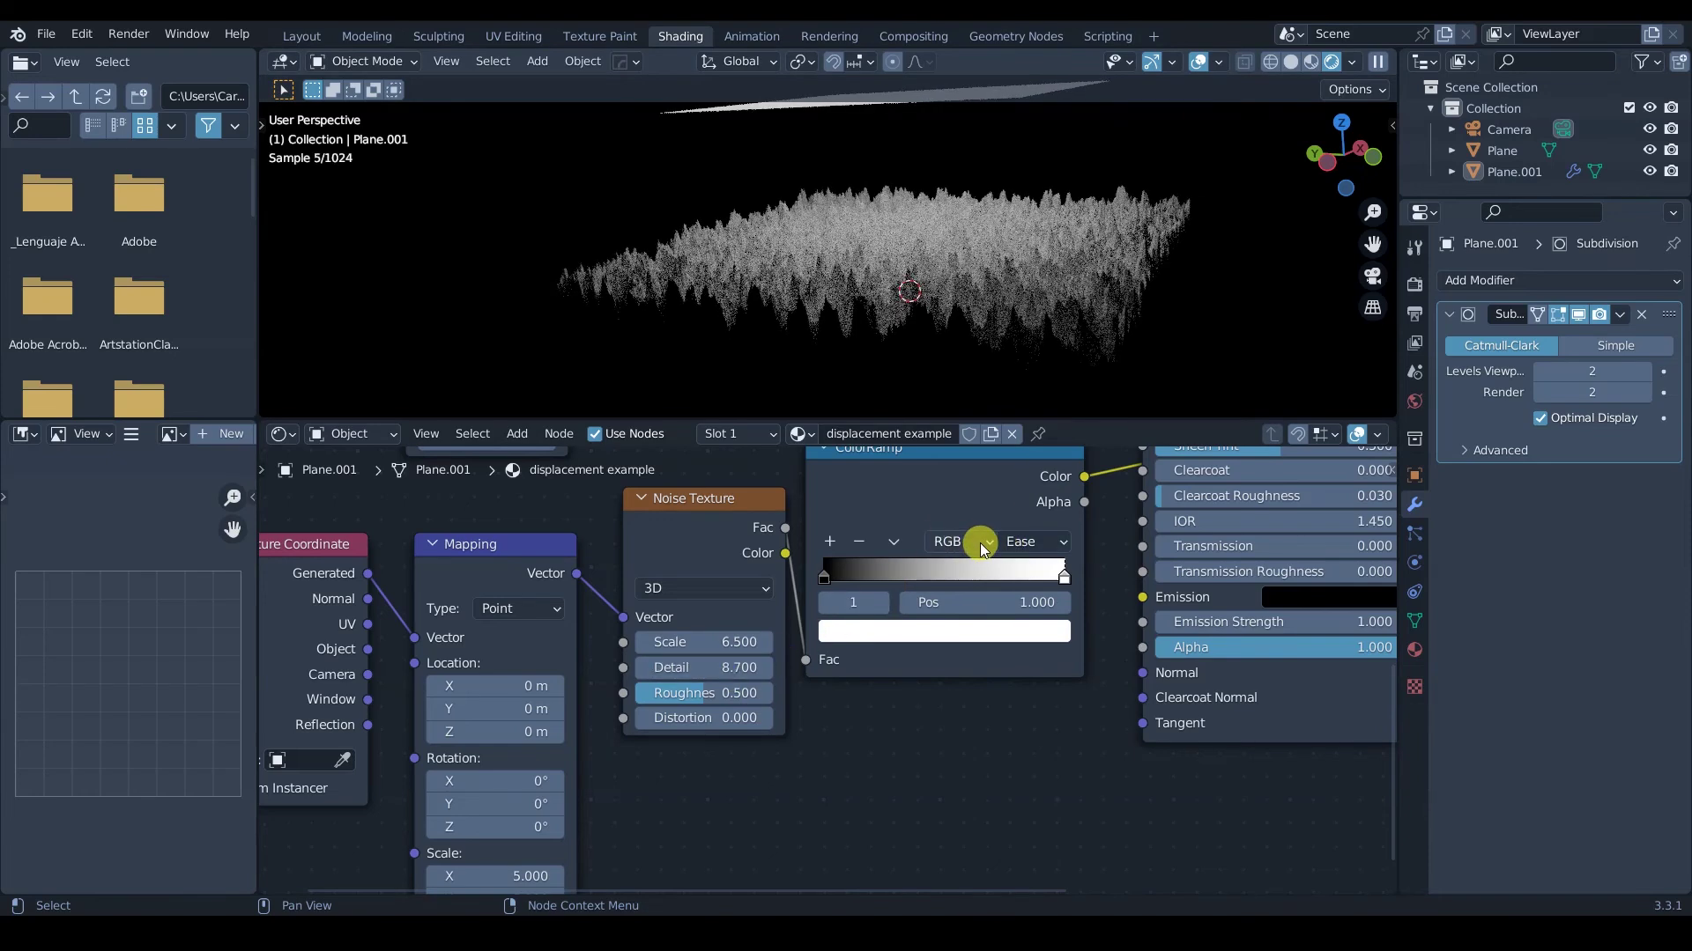
left_click(1028, 541)
left_click(1037, 623)
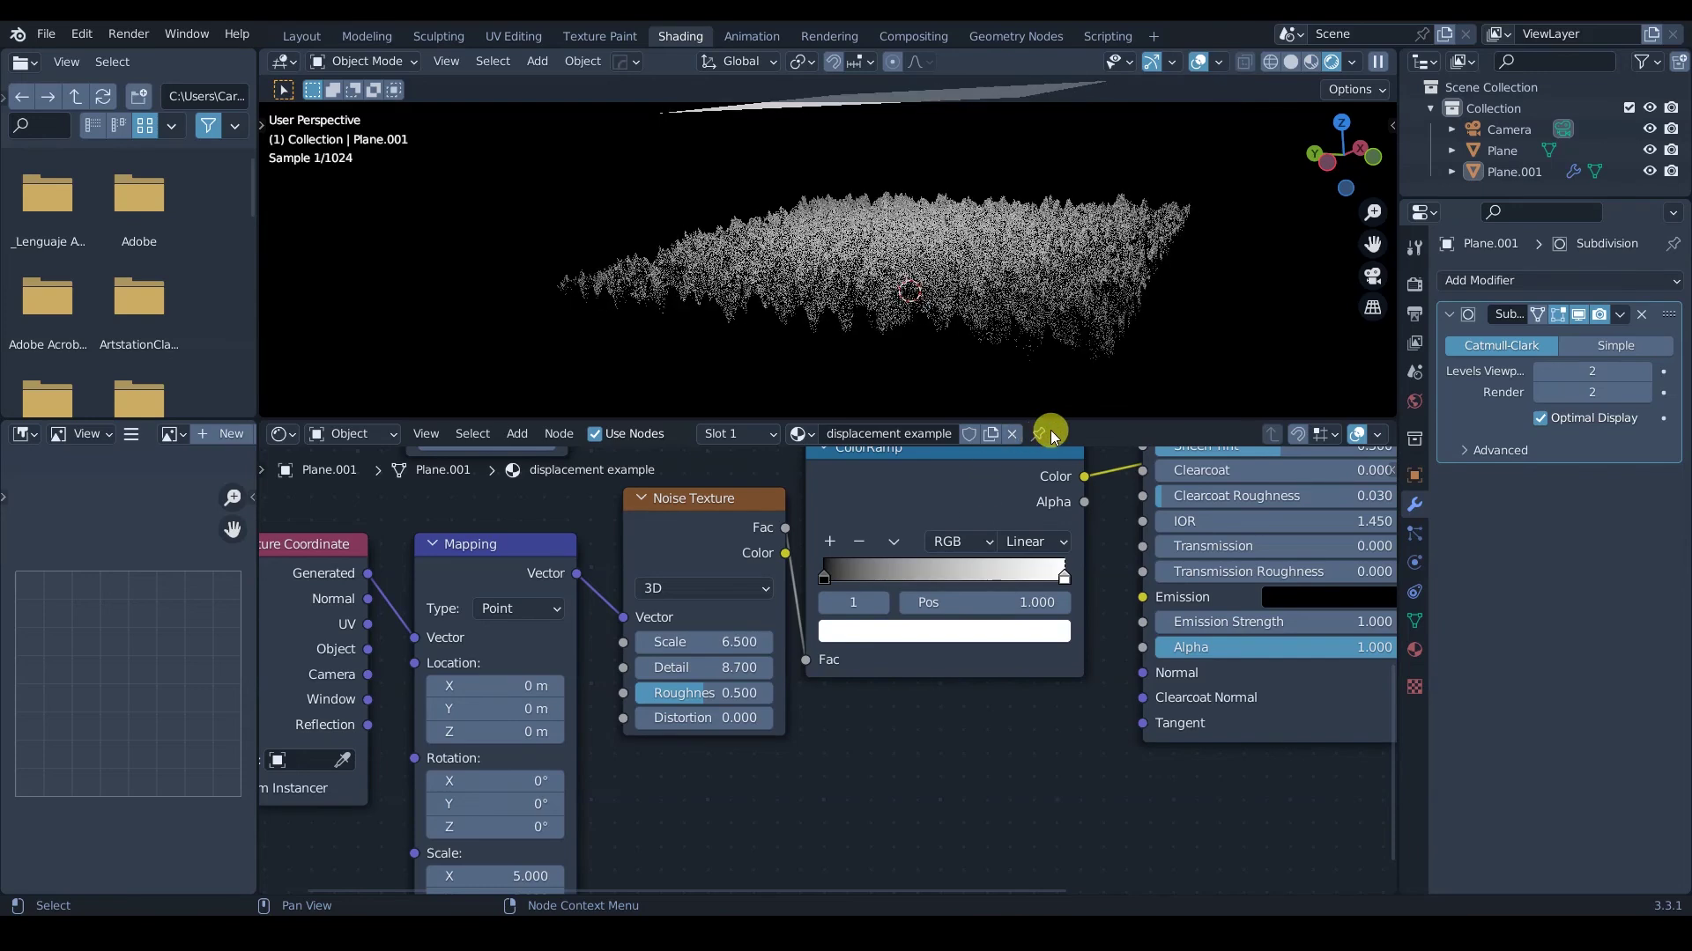
Set the copied Noise Texture's Scale to -2.400 and view the displaced terrain up close.
mouse_move(710, 650)
left_mouse_down()
mouse_move(627, 651)
mouse_move(703, 649)
left_mouse_up()
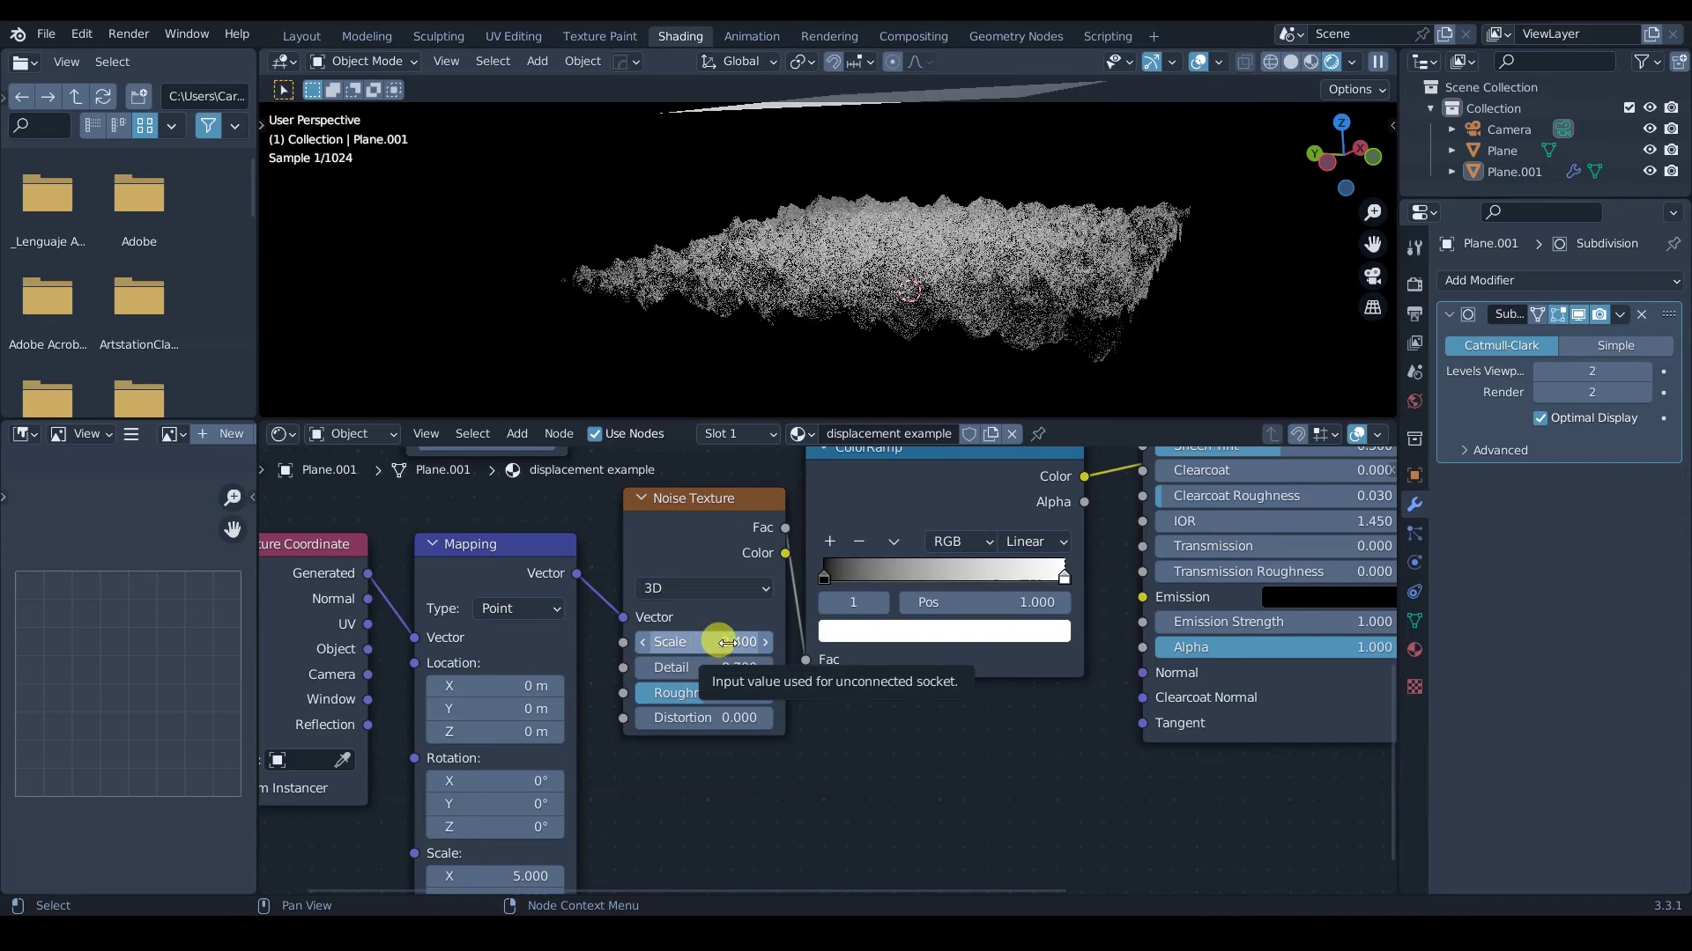
scroll(1129, 347, "up", 6)
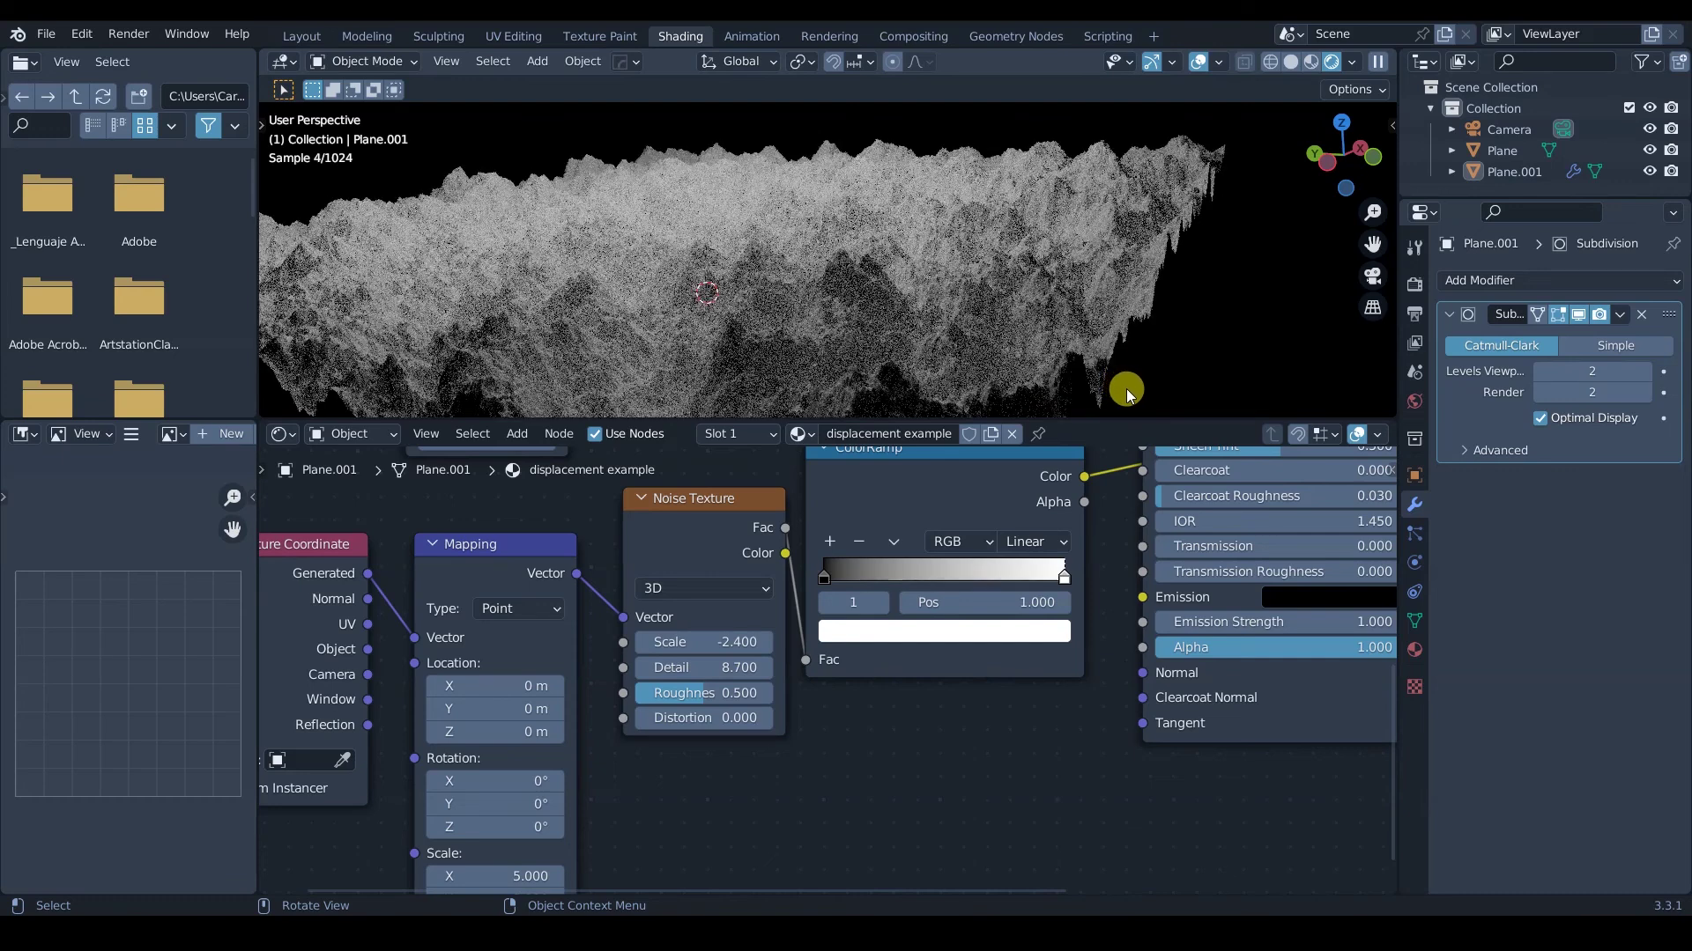
scroll(744, 367, "up", 4)
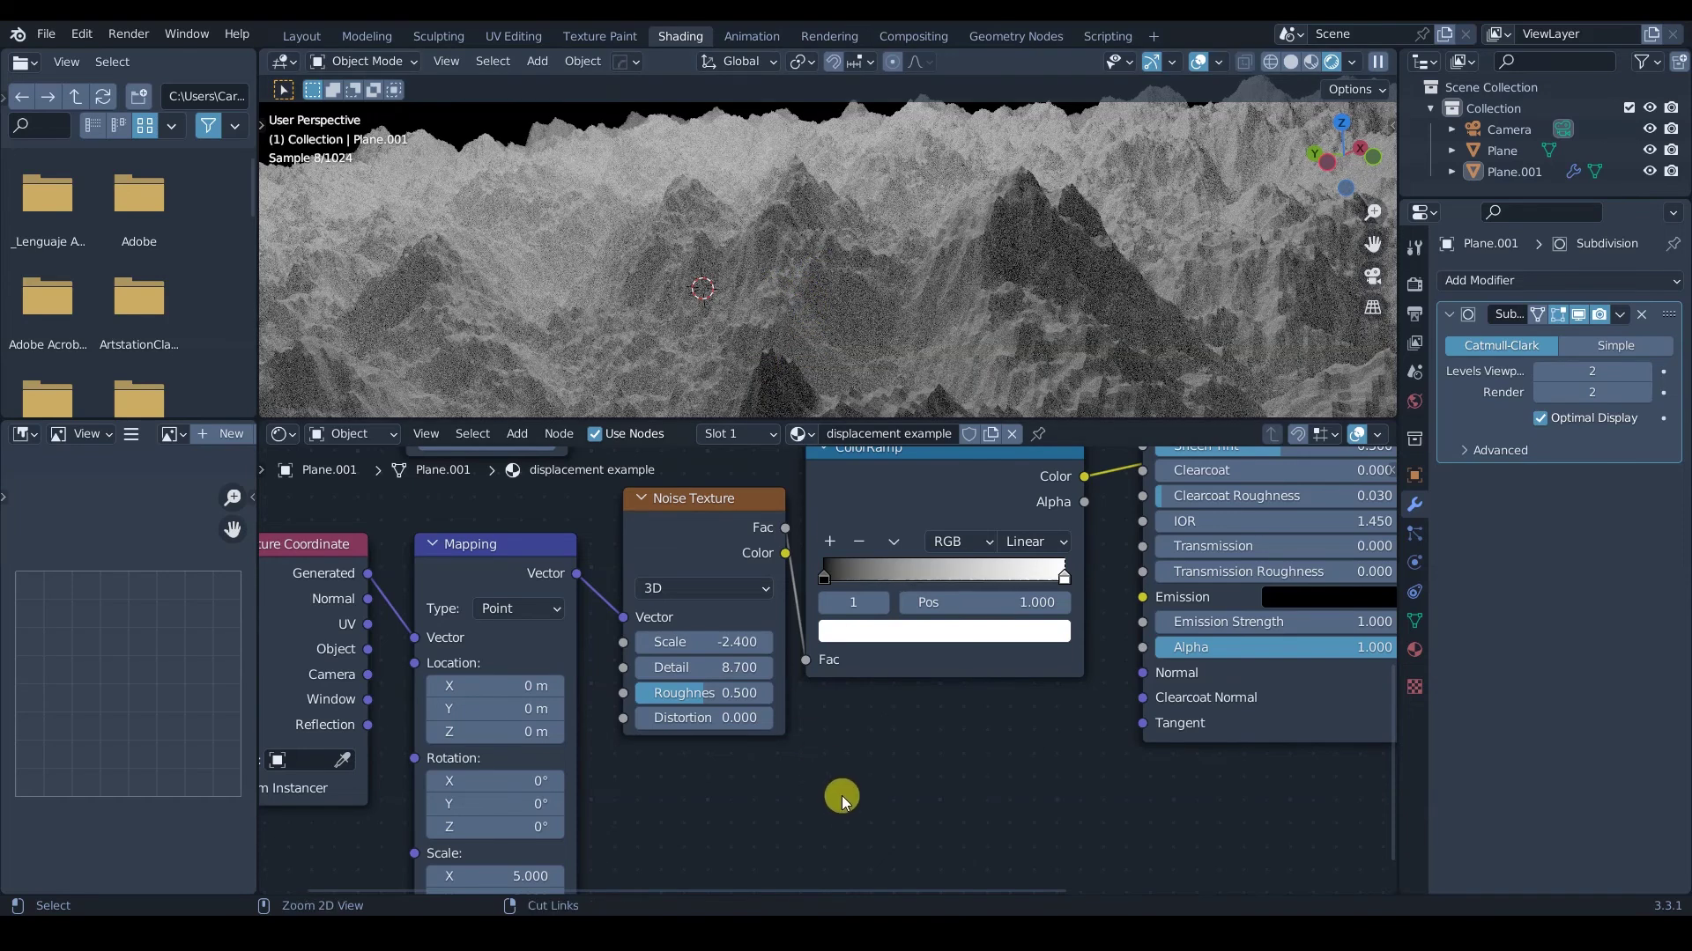
Add a MixRGB node between the two ColorRamps and the Principled BSDF.
scroll(819, 705, "down", 5)
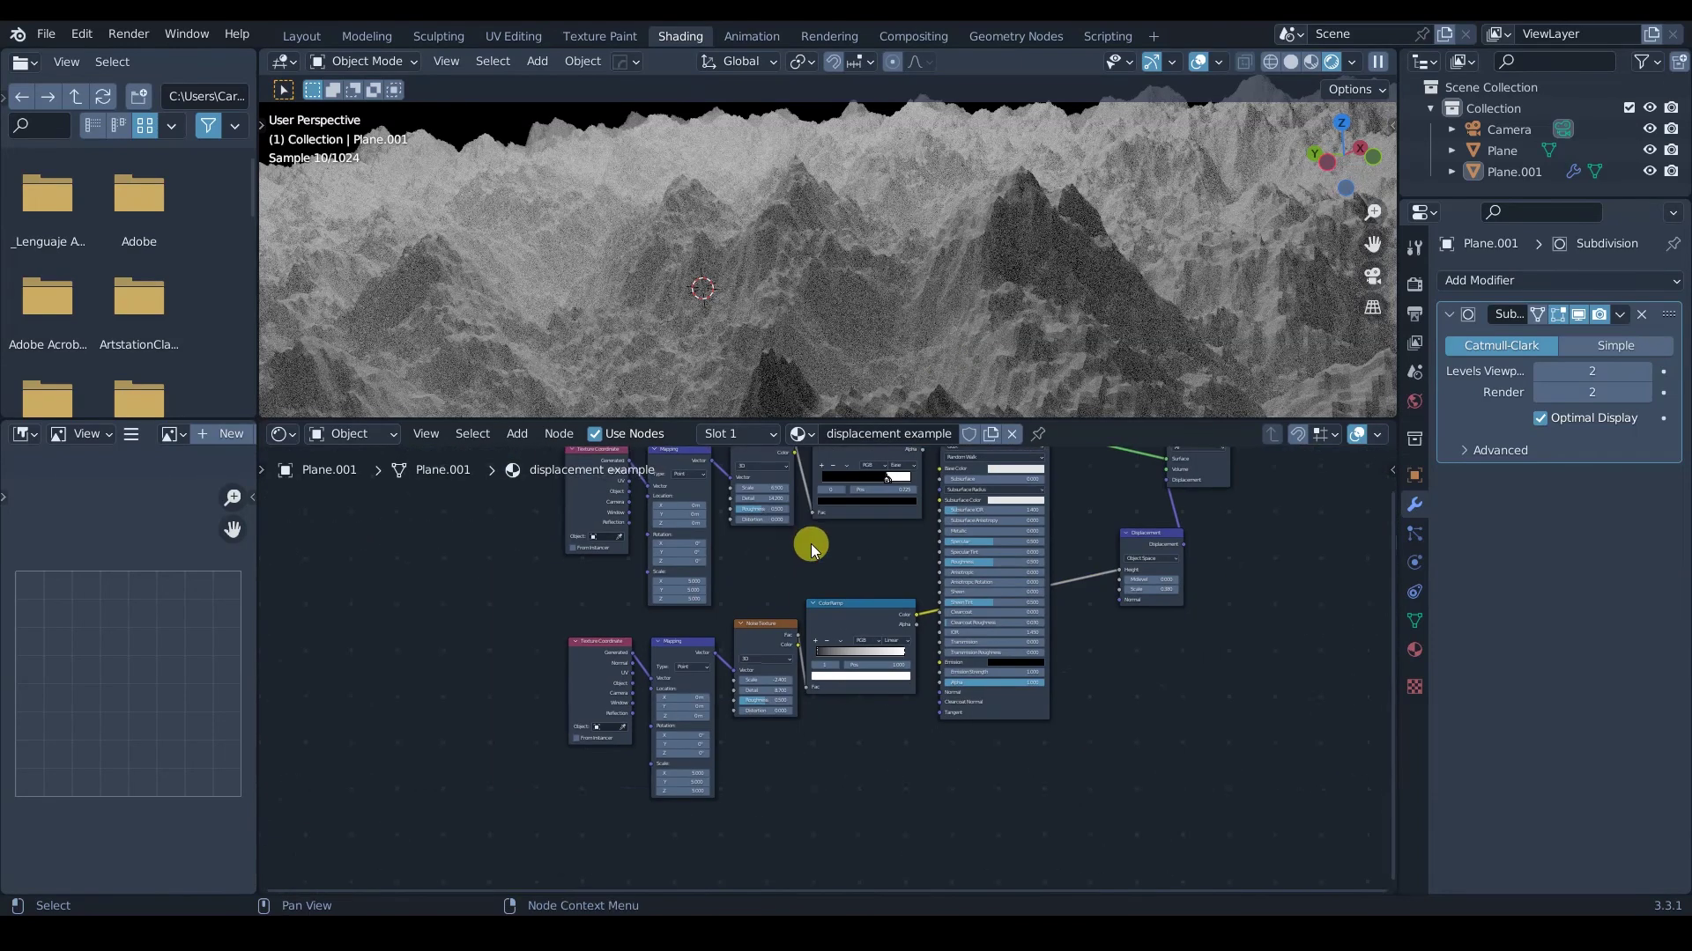
scroll(807, 597, "up", 2)
left_click_drag(943, 520, 1061, 517)
key("shift+a")
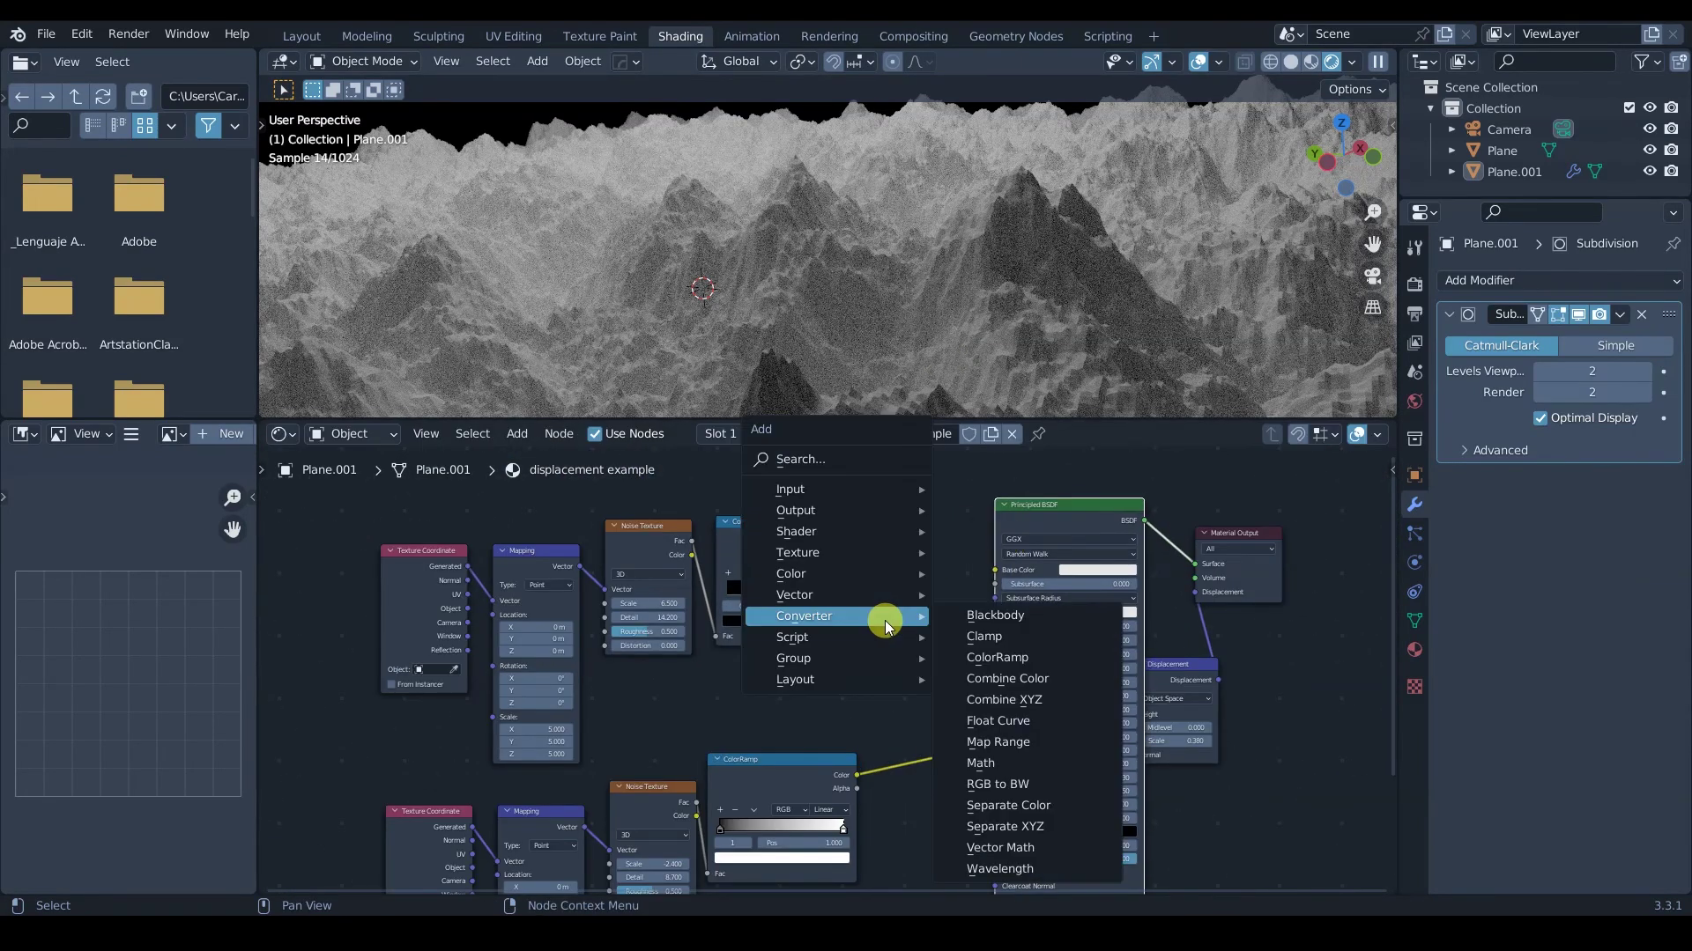
mouse_move(821, 575)
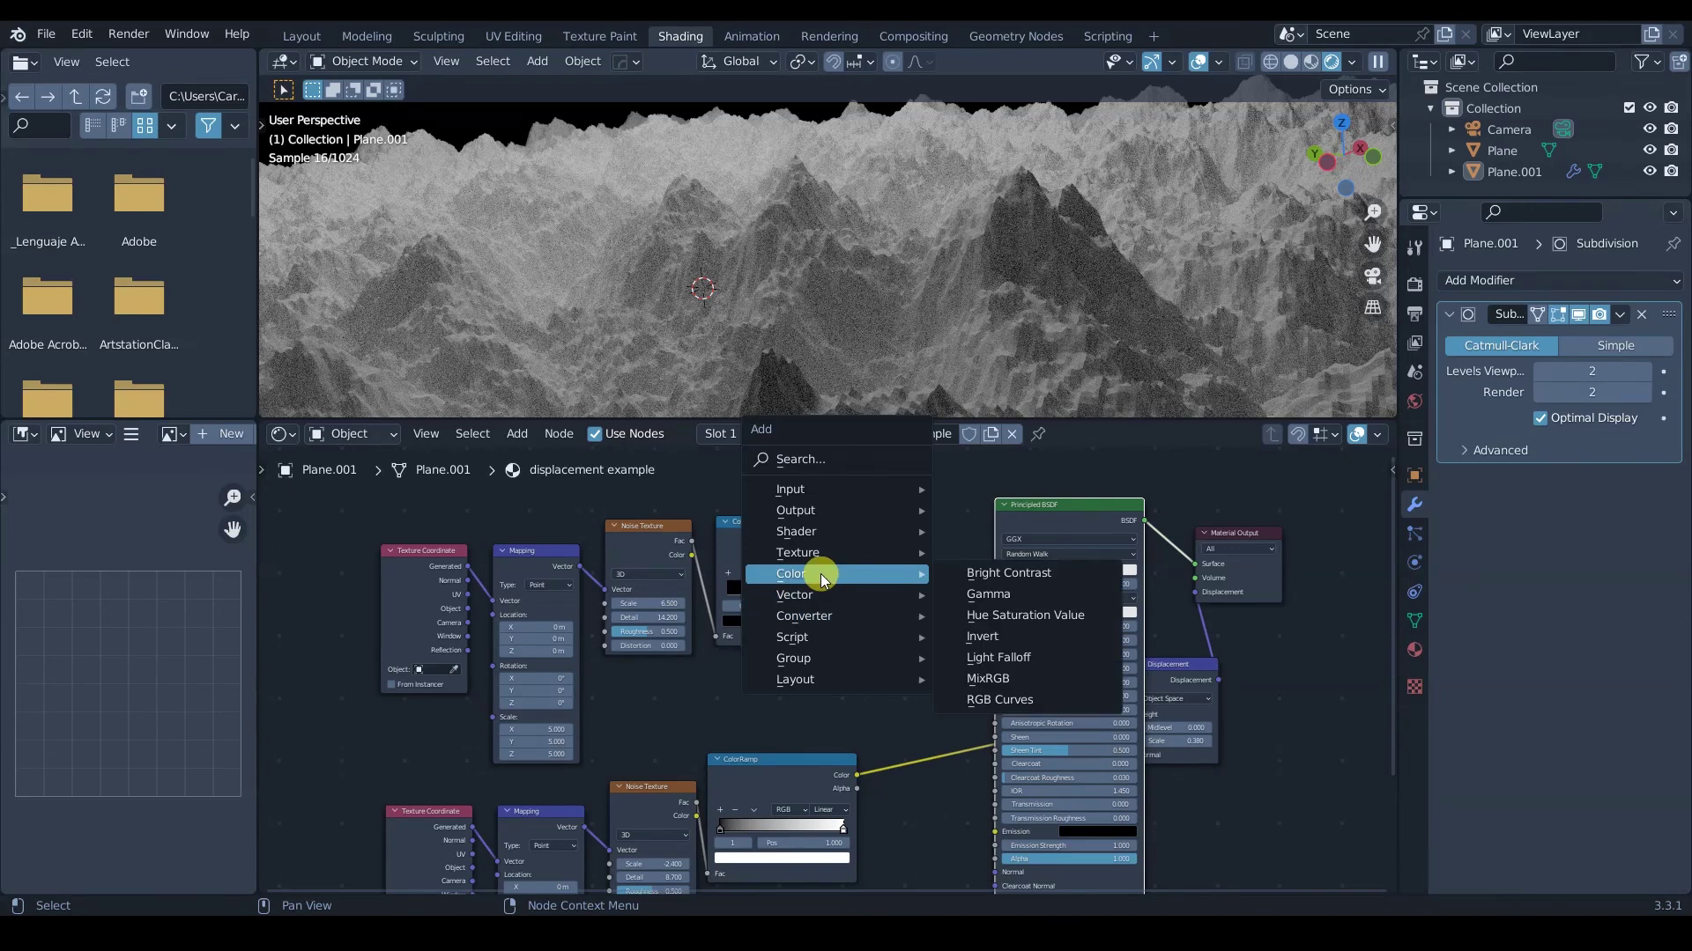
left_click(985, 679)
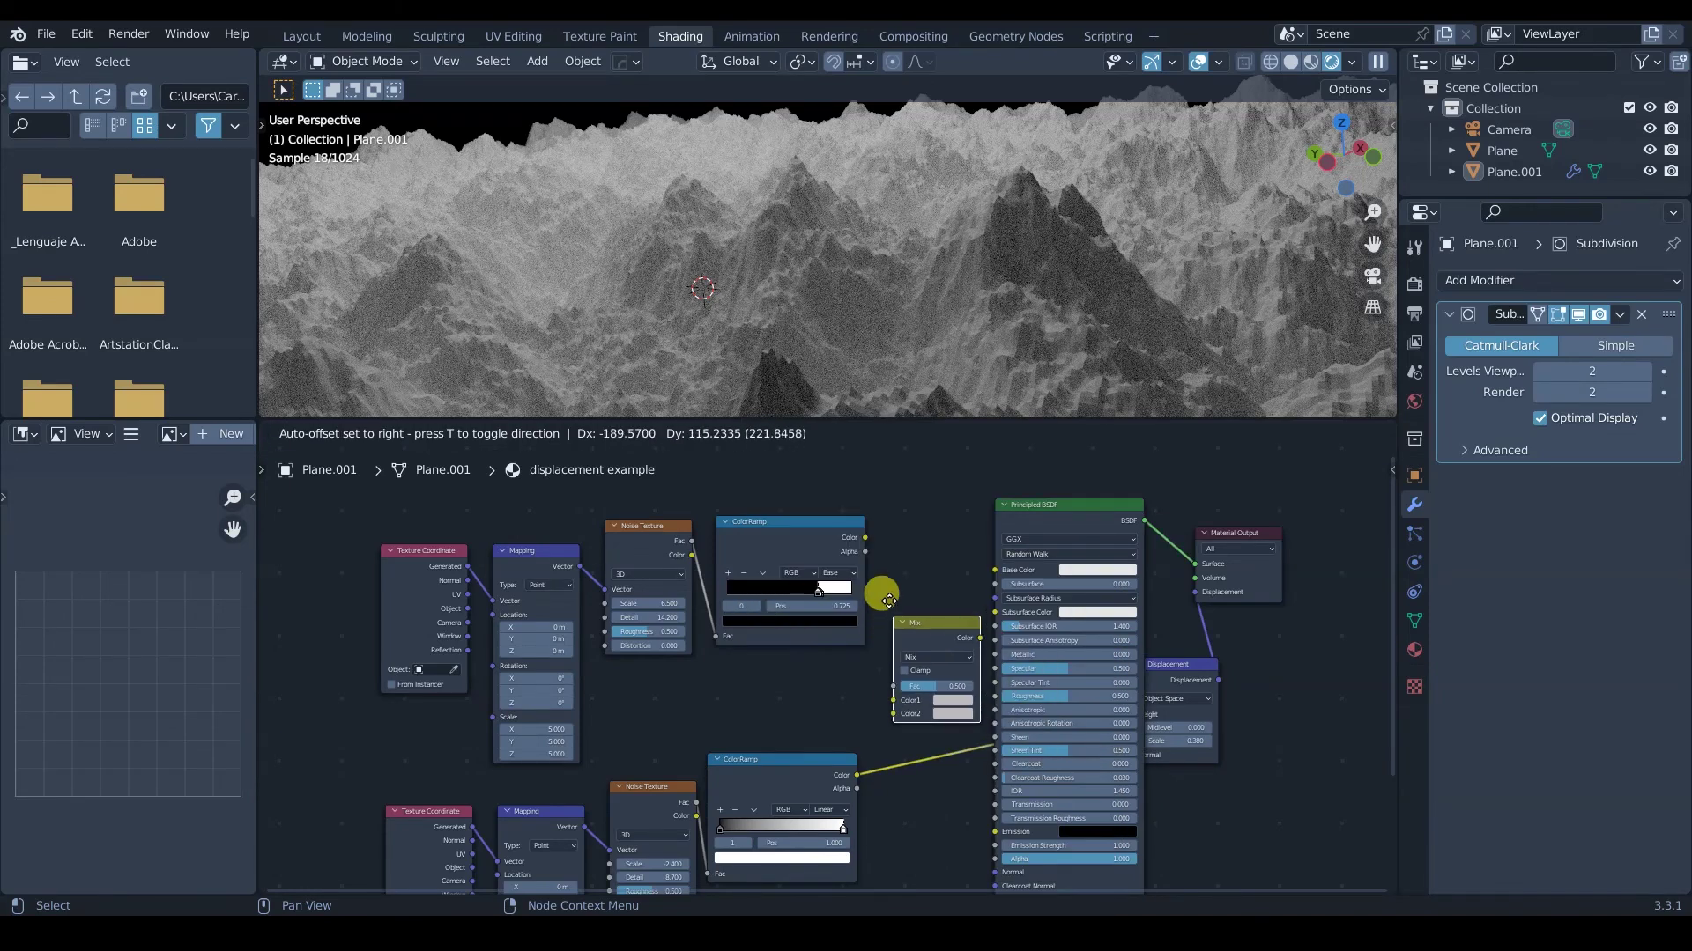
left_click(883, 570)
Spread out the Principled BSDF, Material Output and Displacement nodes and connect the upper ColorRamp's Color to the Displacement Height.
left_click_drag(1013, 551, 995, 572)
left_click_drag(1328, 495, 1161, 776)
key("g")
left_click(1305, 699)
left_click_drag(865, 537, 1275, 698)
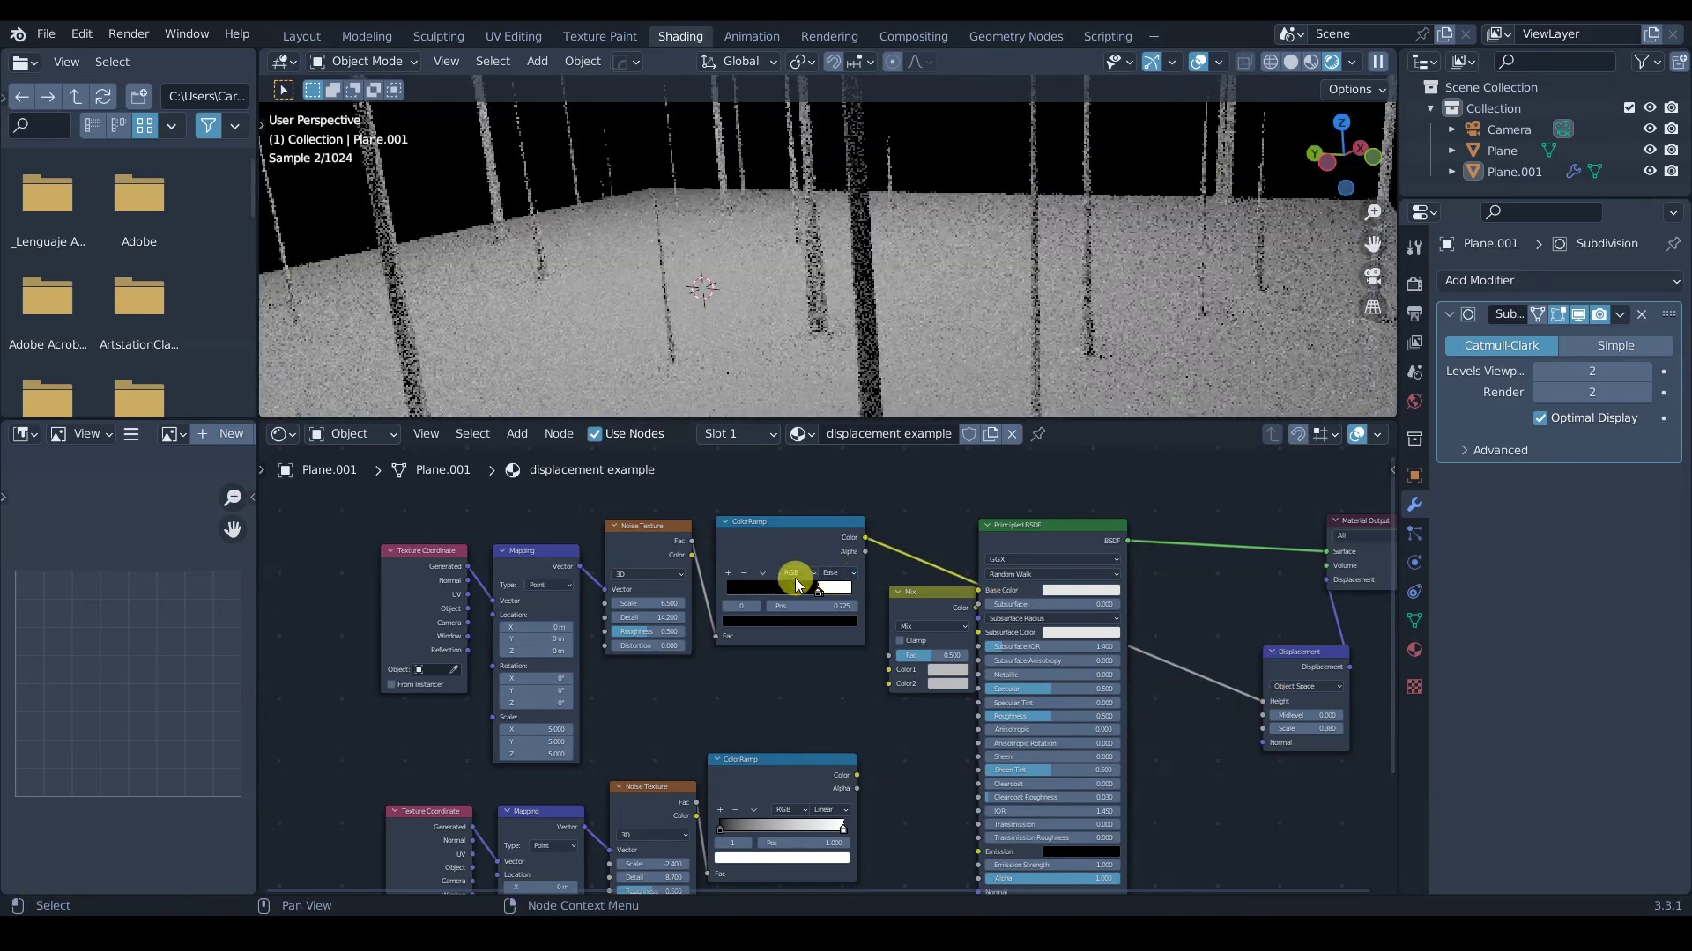
Try Cardinal interpolation on the upper ColorRamp with its black stop at 0.439.
scroll(817, 599, "up", 3)
mouse_move(819, 597)
left_mouse_down()
mouse_move(763, 593)
mouse_move(791, 597)
left_mouse_up()
left_click(839, 557)
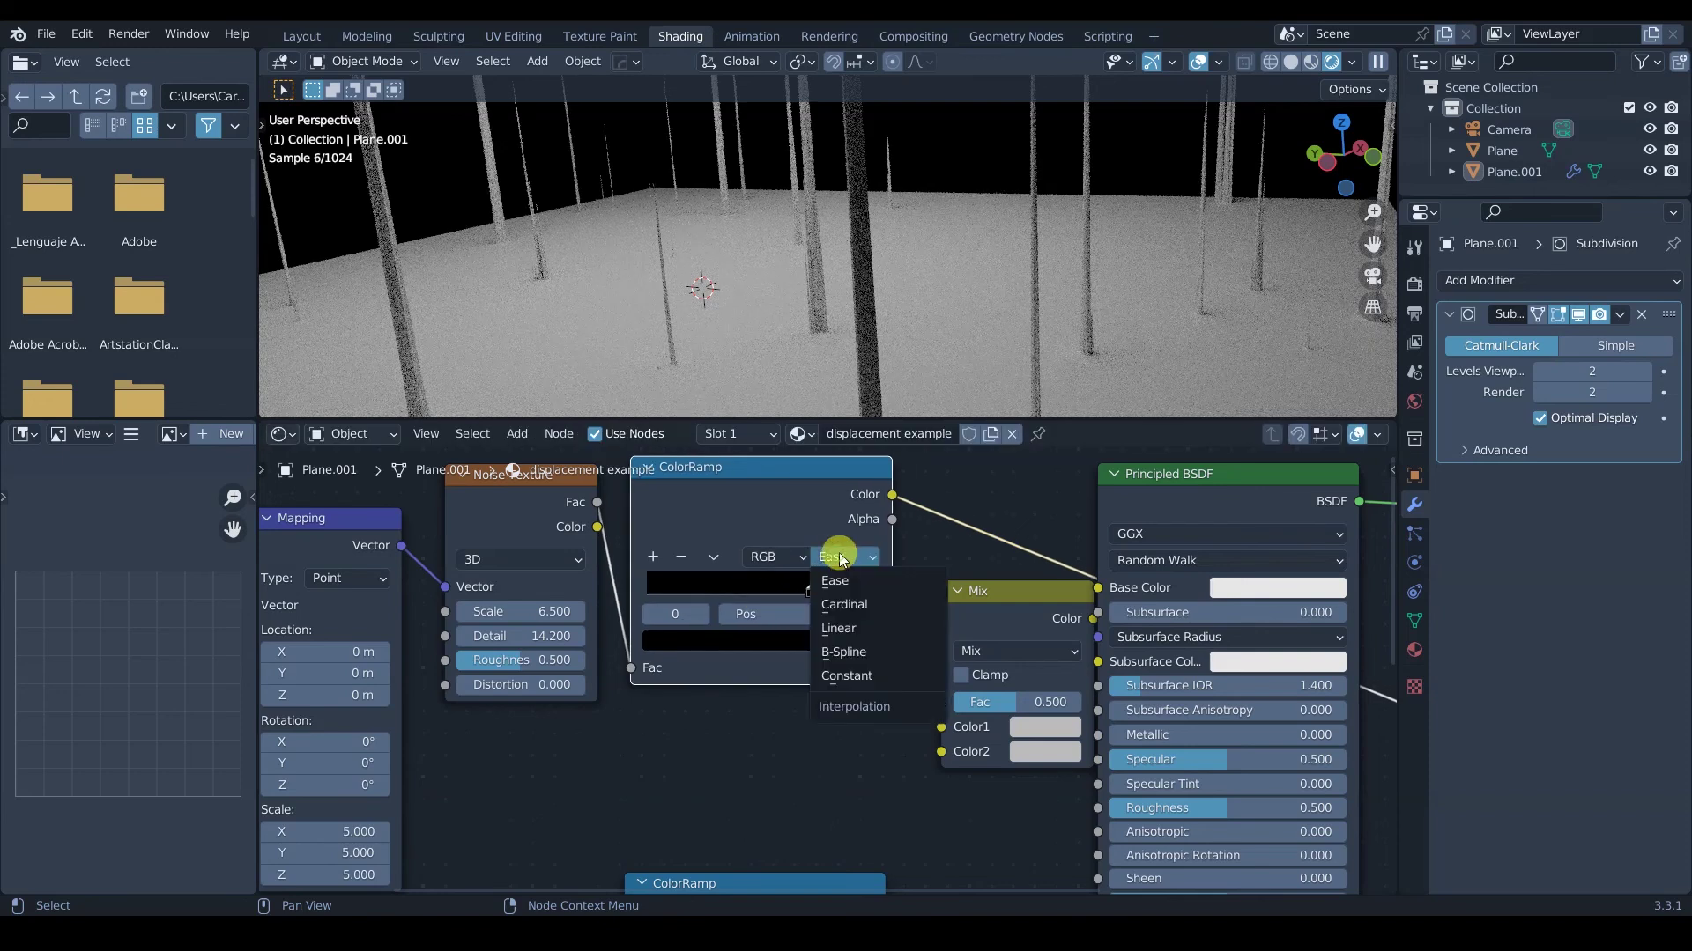
left_click(814, 603)
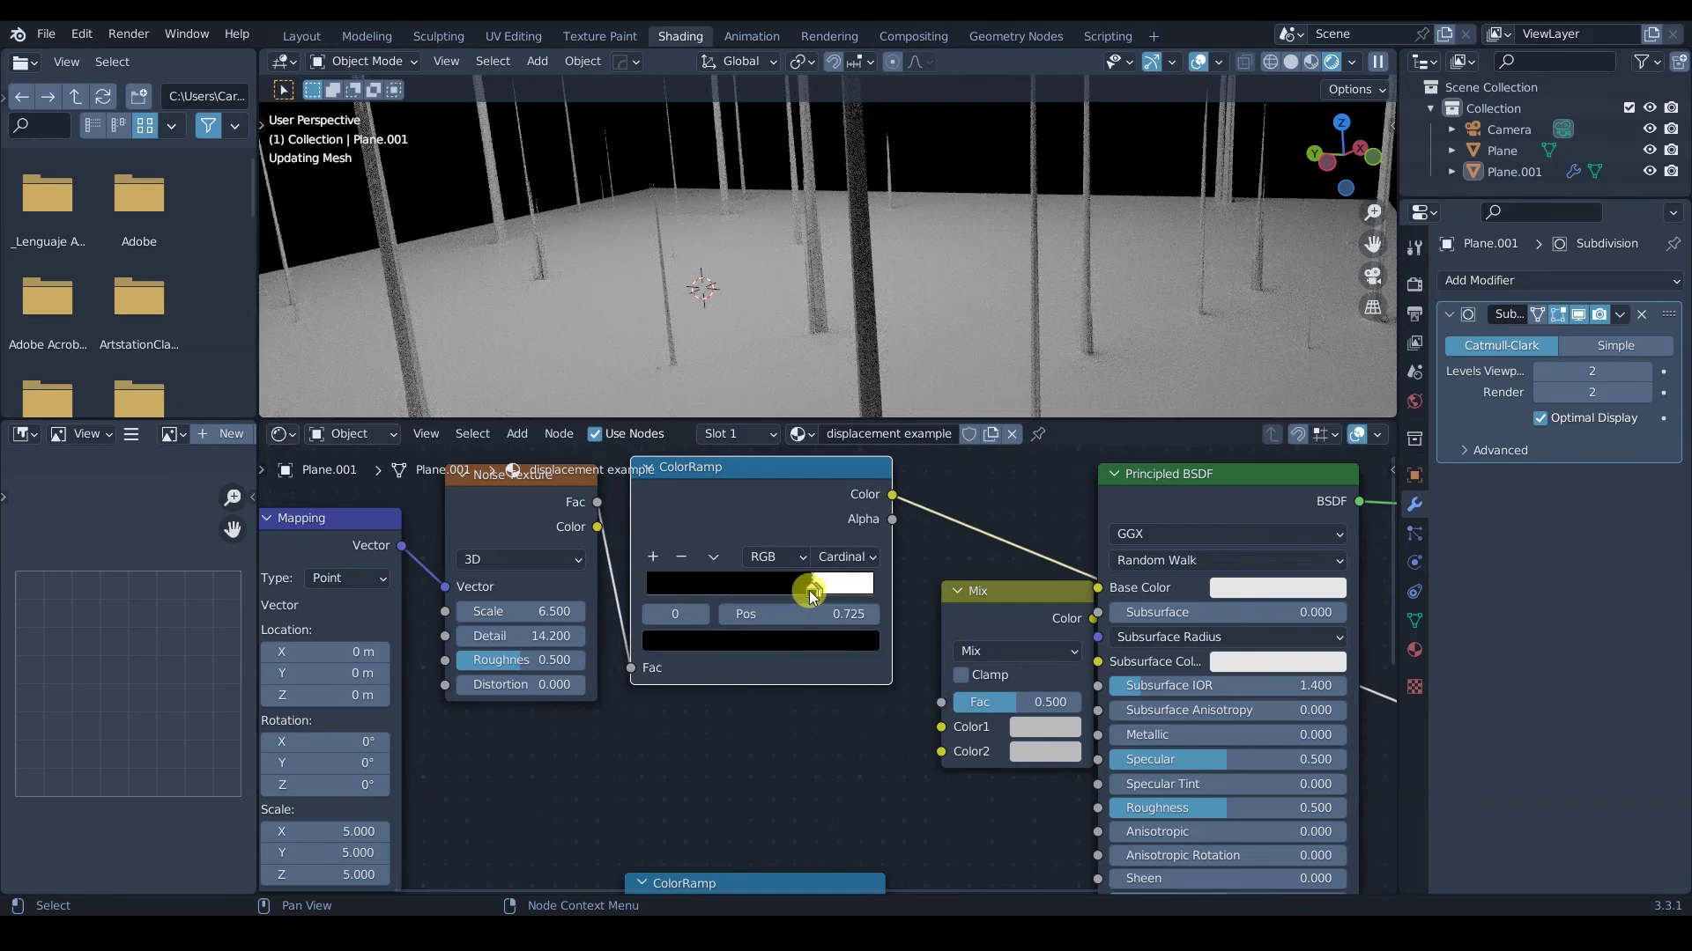
left_click(810, 590)
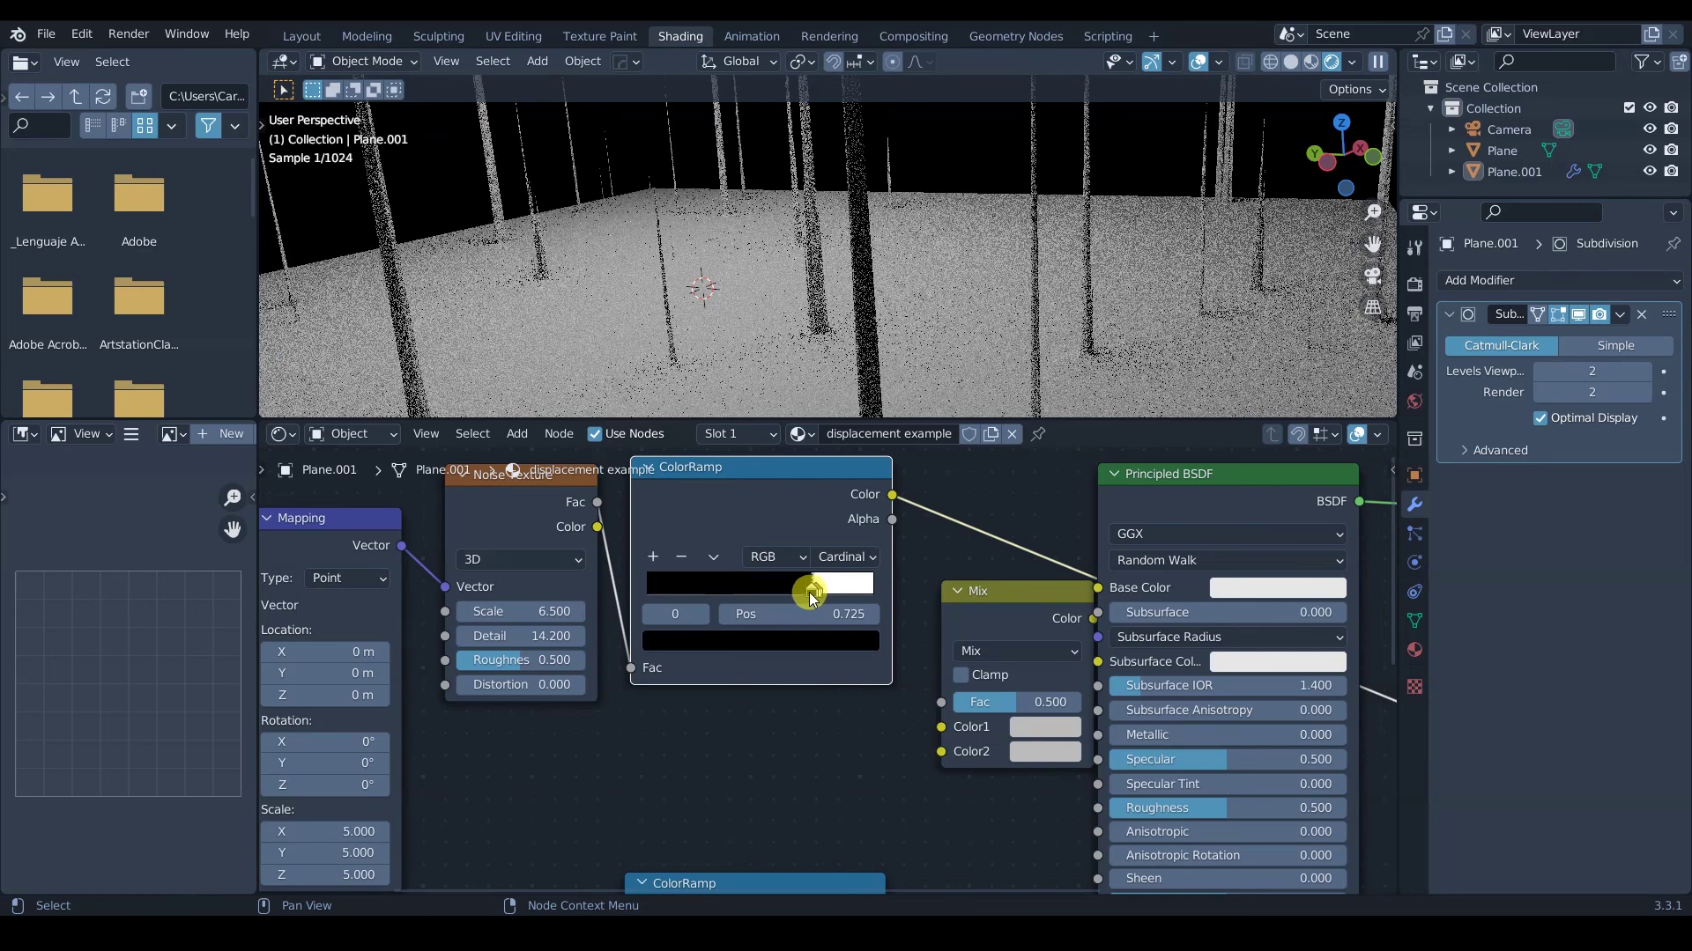
left_click_drag(779, 596, 776, 596)
left_click_drag(772, 589, 746, 592)
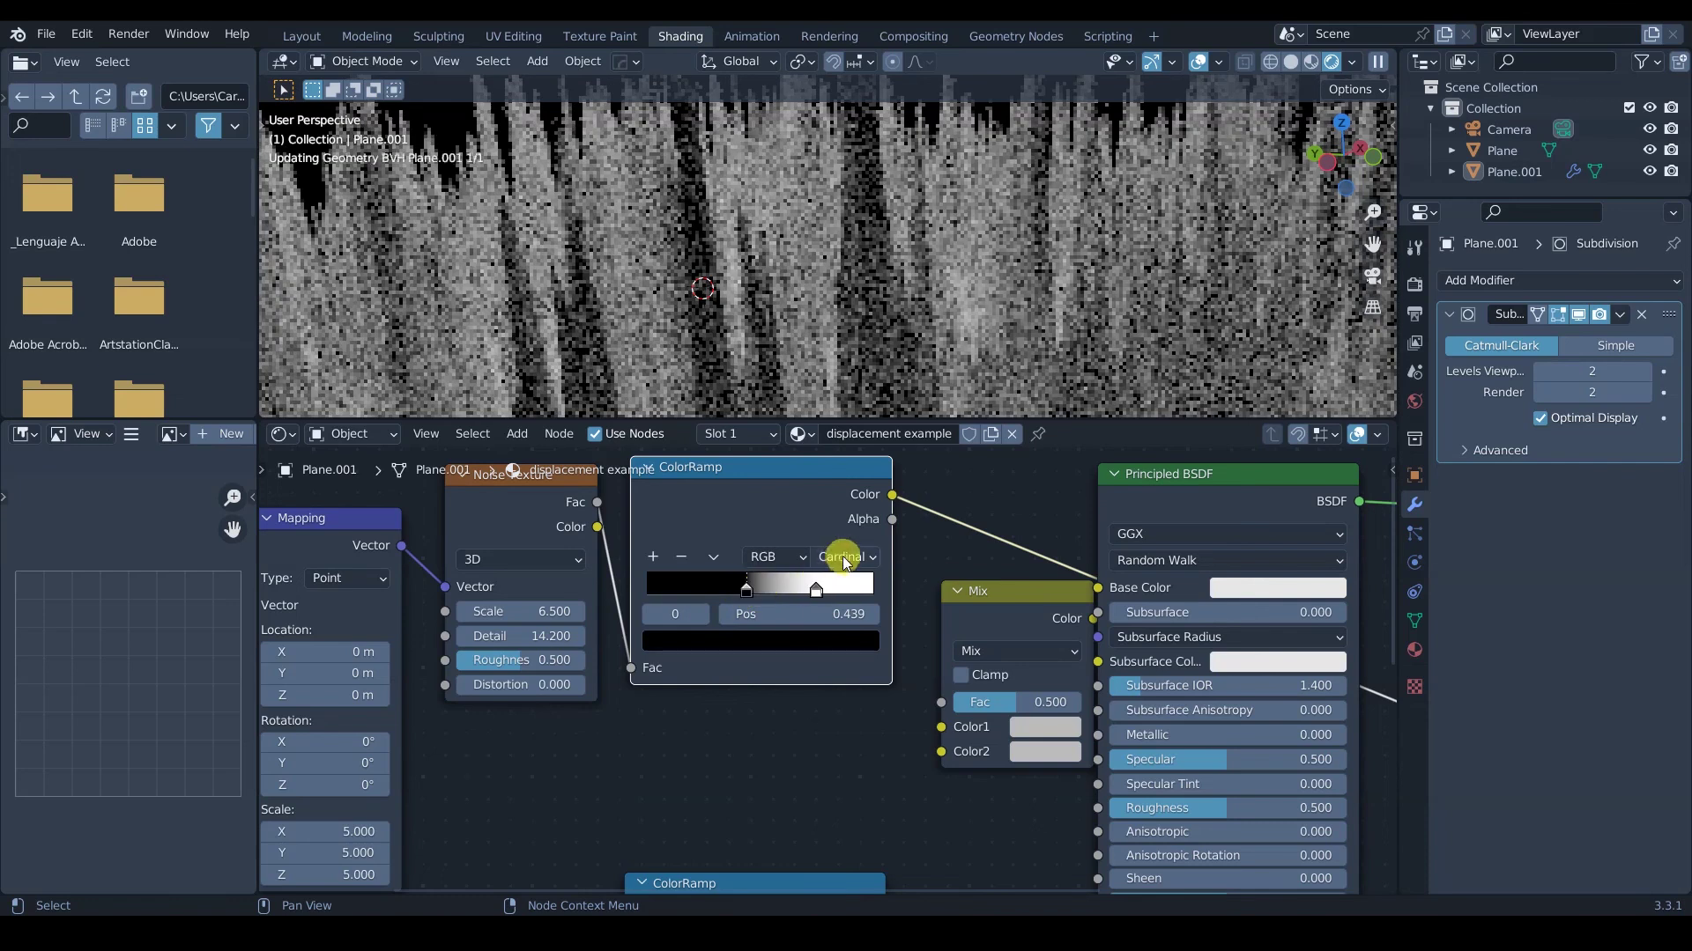
Try Constant interpolation on the upper ColorRamp with the black stop at 0.031 and the white stop at 1.000.
left_click(841, 558)
left_click(846, 675)
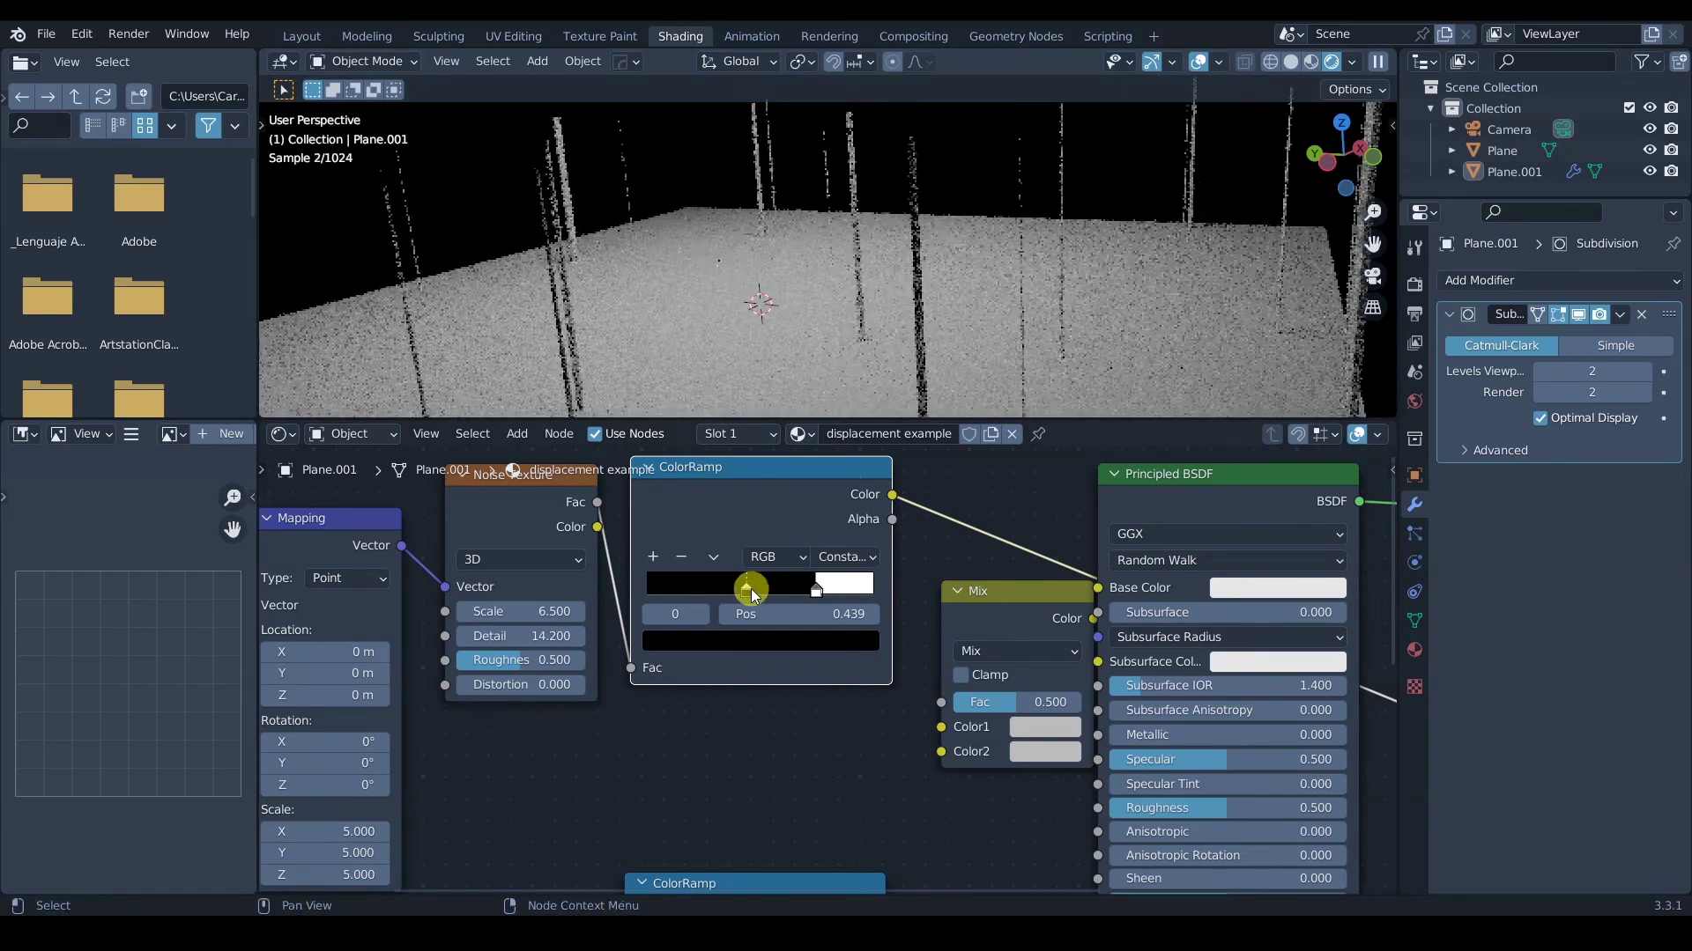
left_click(654, 596)
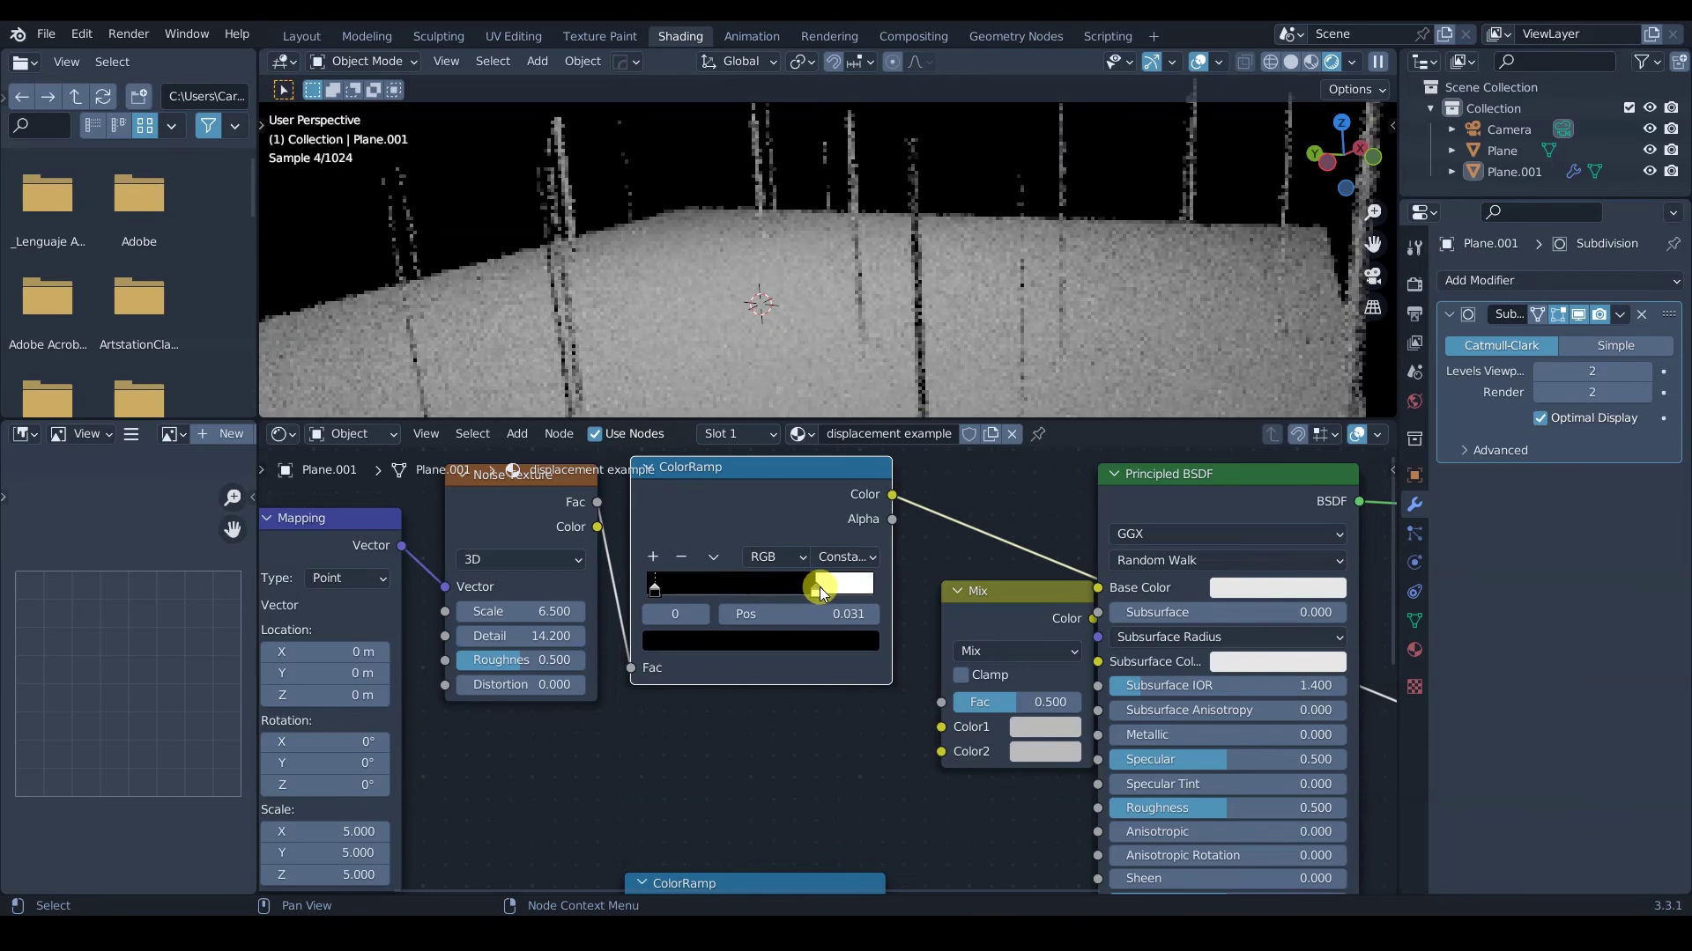
left_click(817, 590)
left_click_drag(873, 598, 881, 590)
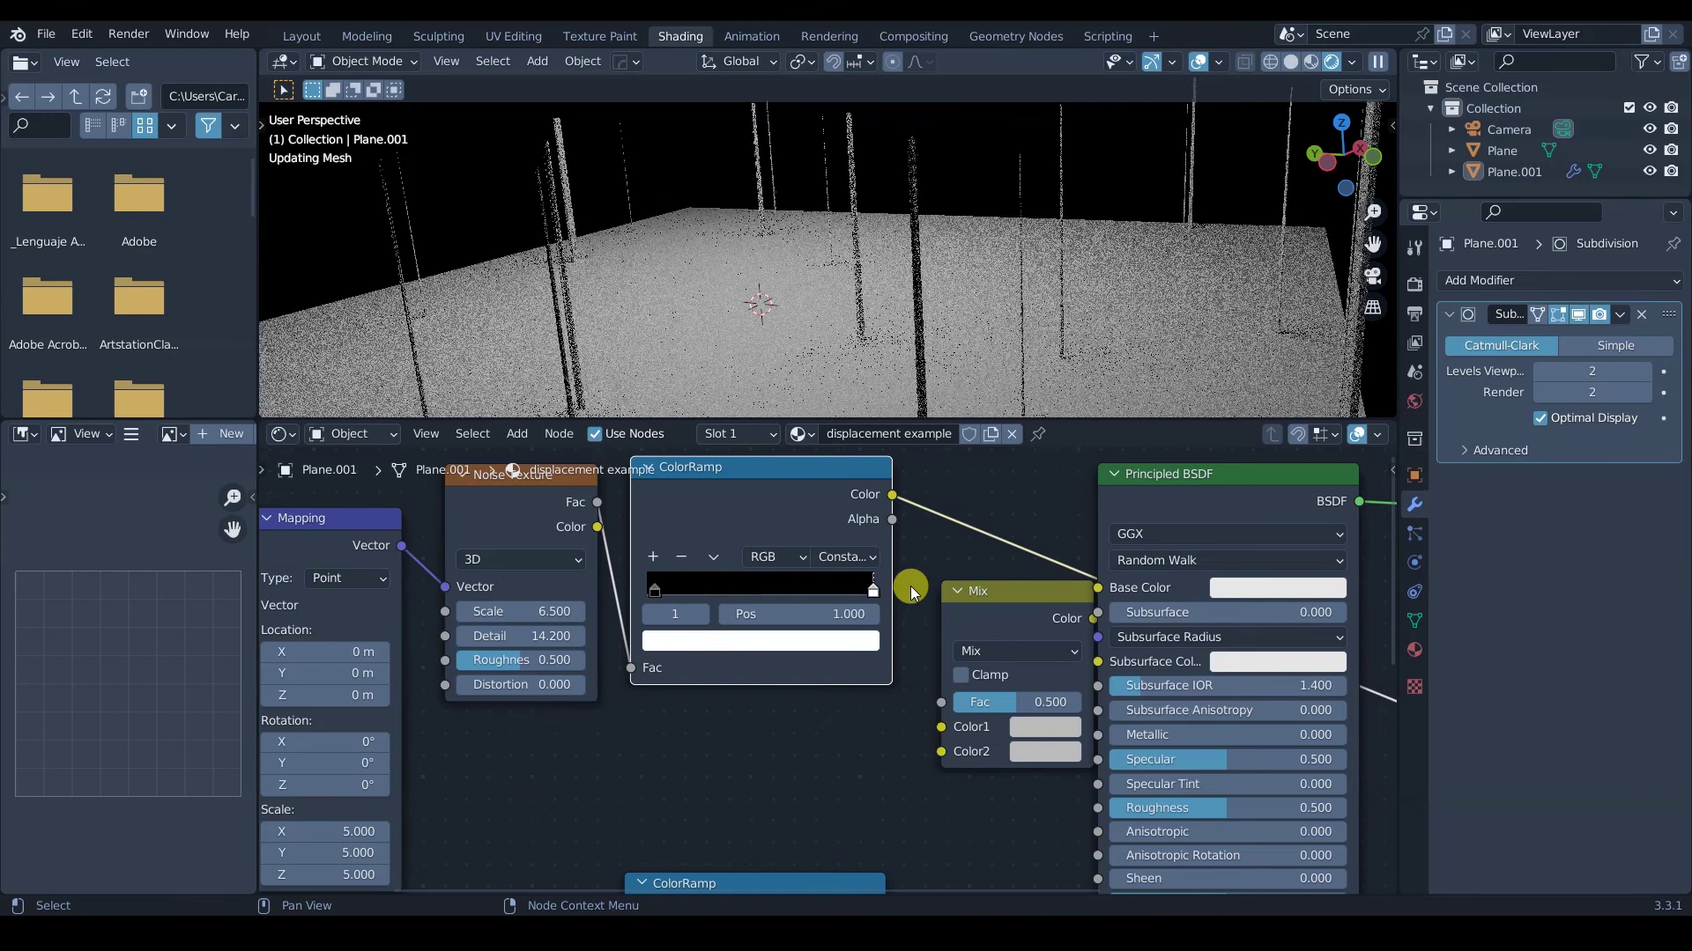
Set the upper ColorRamp to B-Spline interpolation with the black stop at 0.702 and the white stop at 0.752.
left_click(844, 557)
left_click(843, 652)
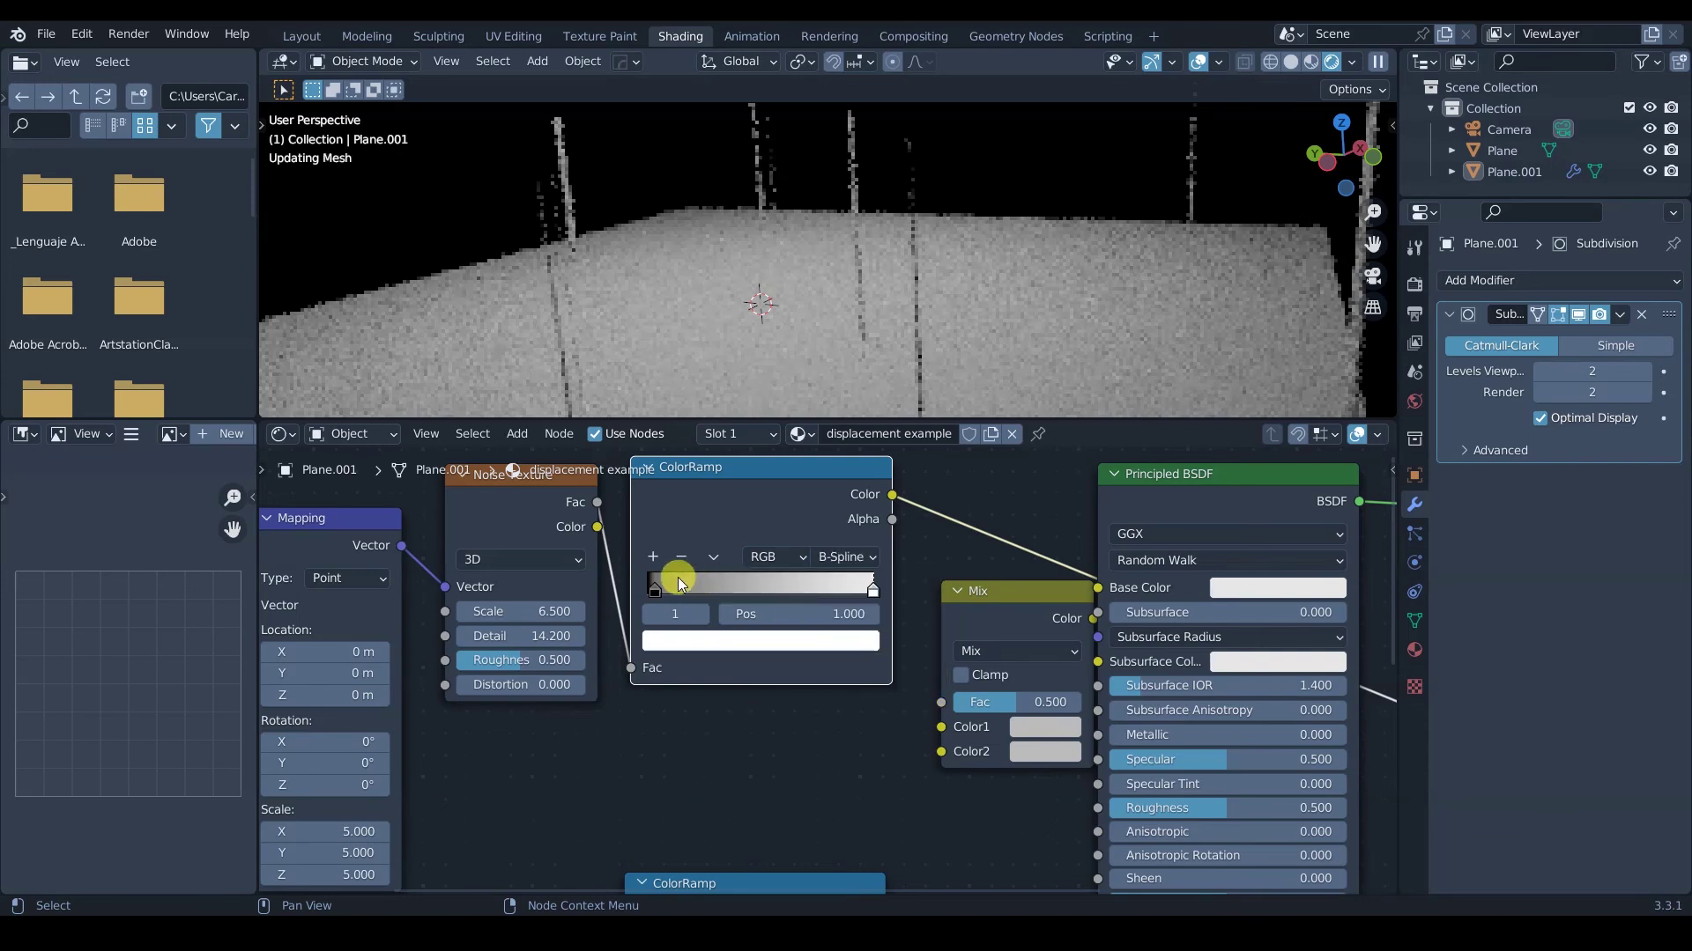
left_click_drag(658, 594, 828, 599)
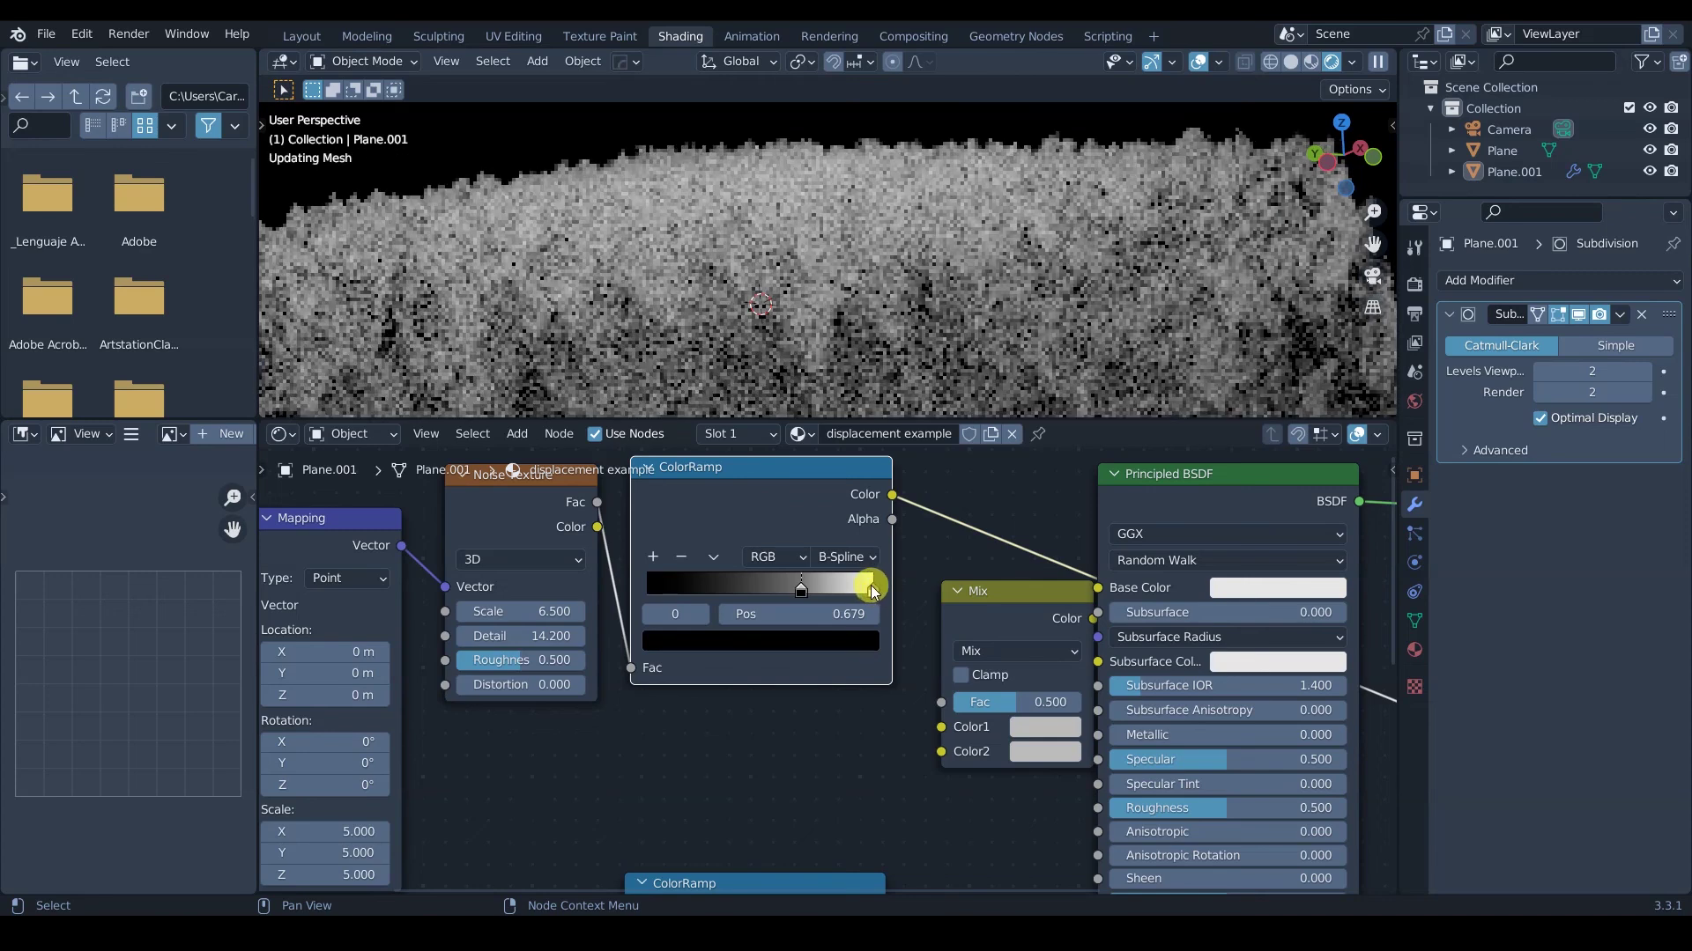
left_click_drag(870, 588, 818, 590)
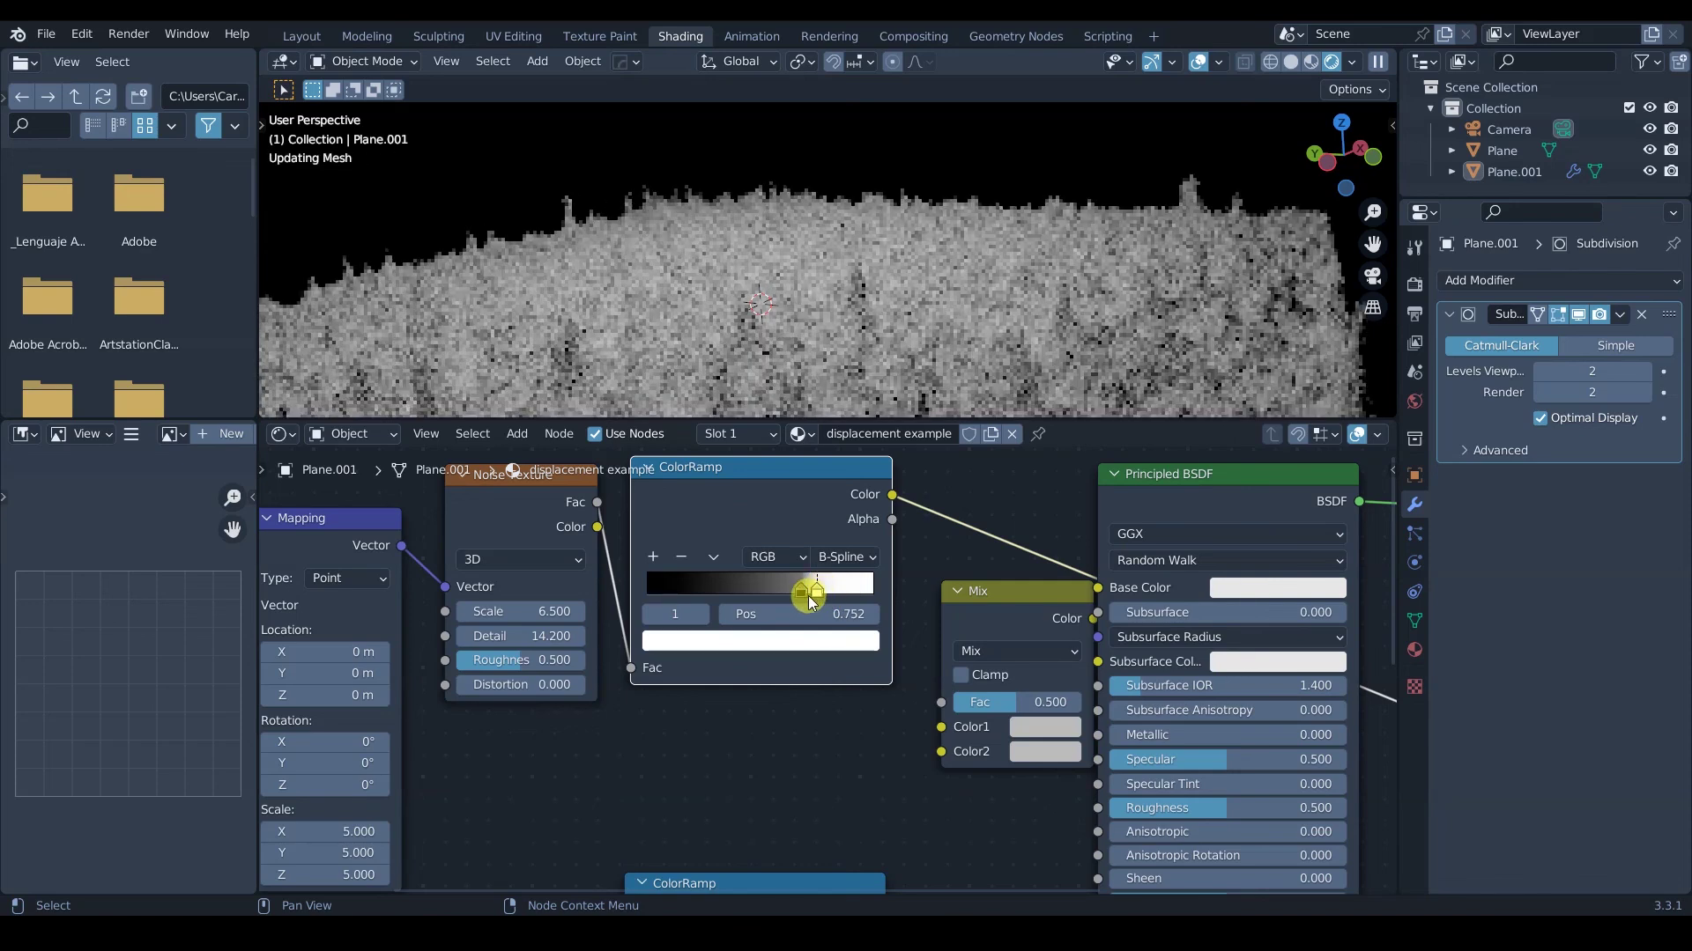
left_click(802, 592)
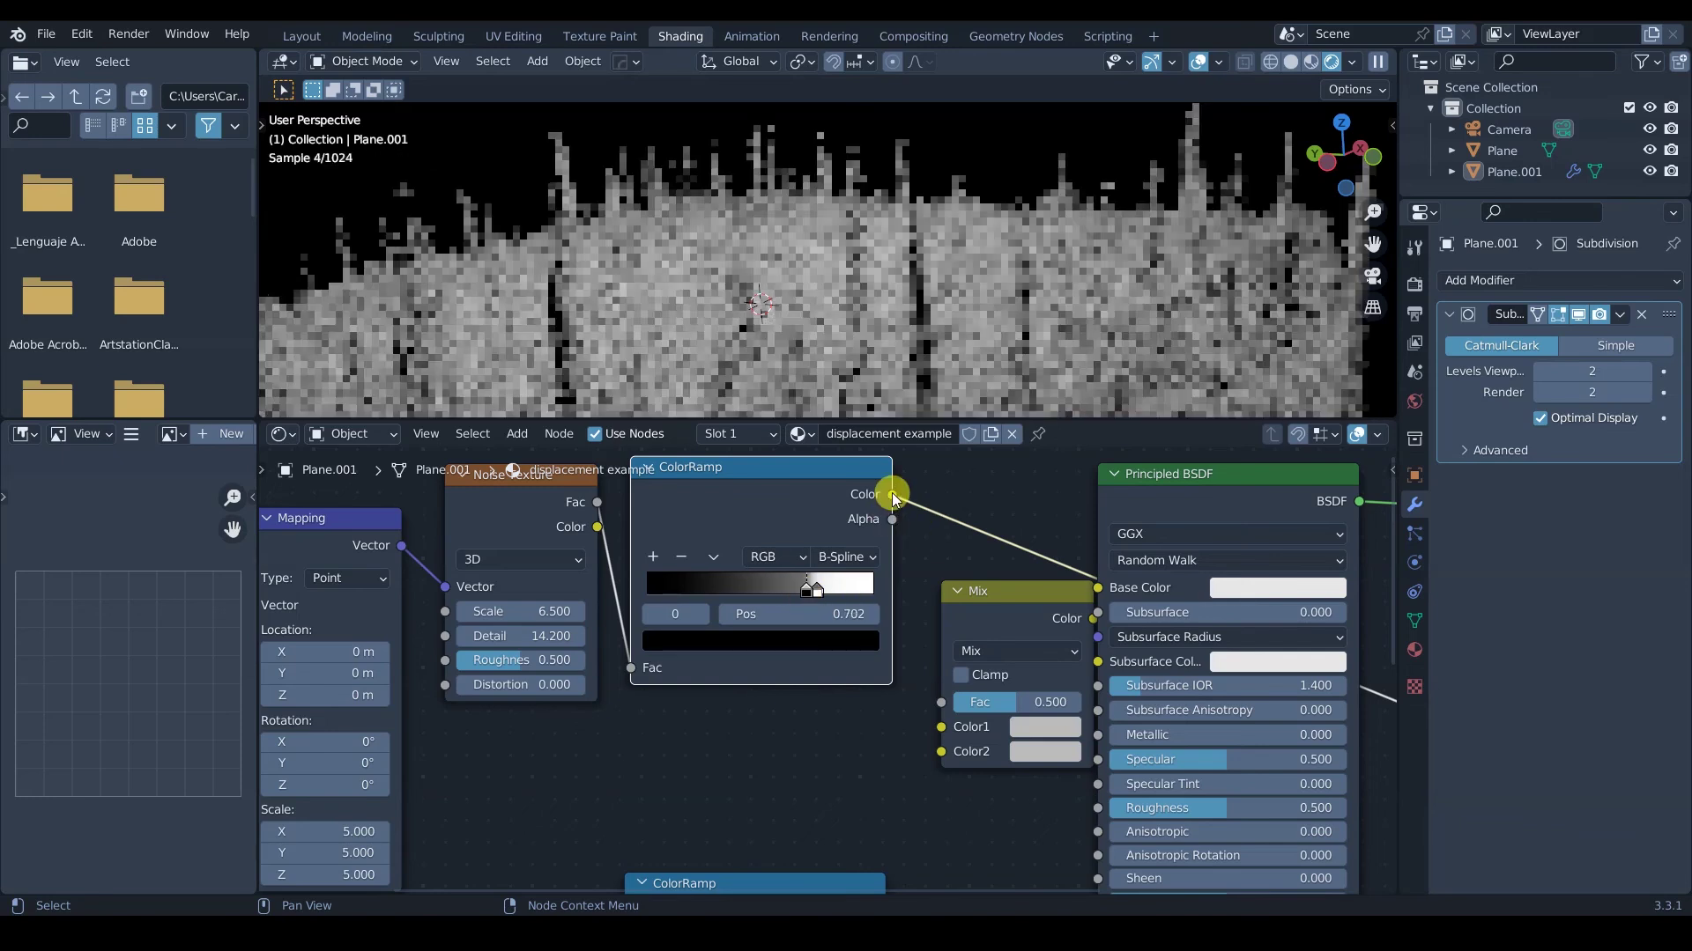
Connect the upper ColorRamp to the Mix node's Color1 and the lower one to Color2, and set Fac to 1.000.
left_click_drag(890, 494, 944, 730)
middle_click_drag(859, 774, 804, 645)
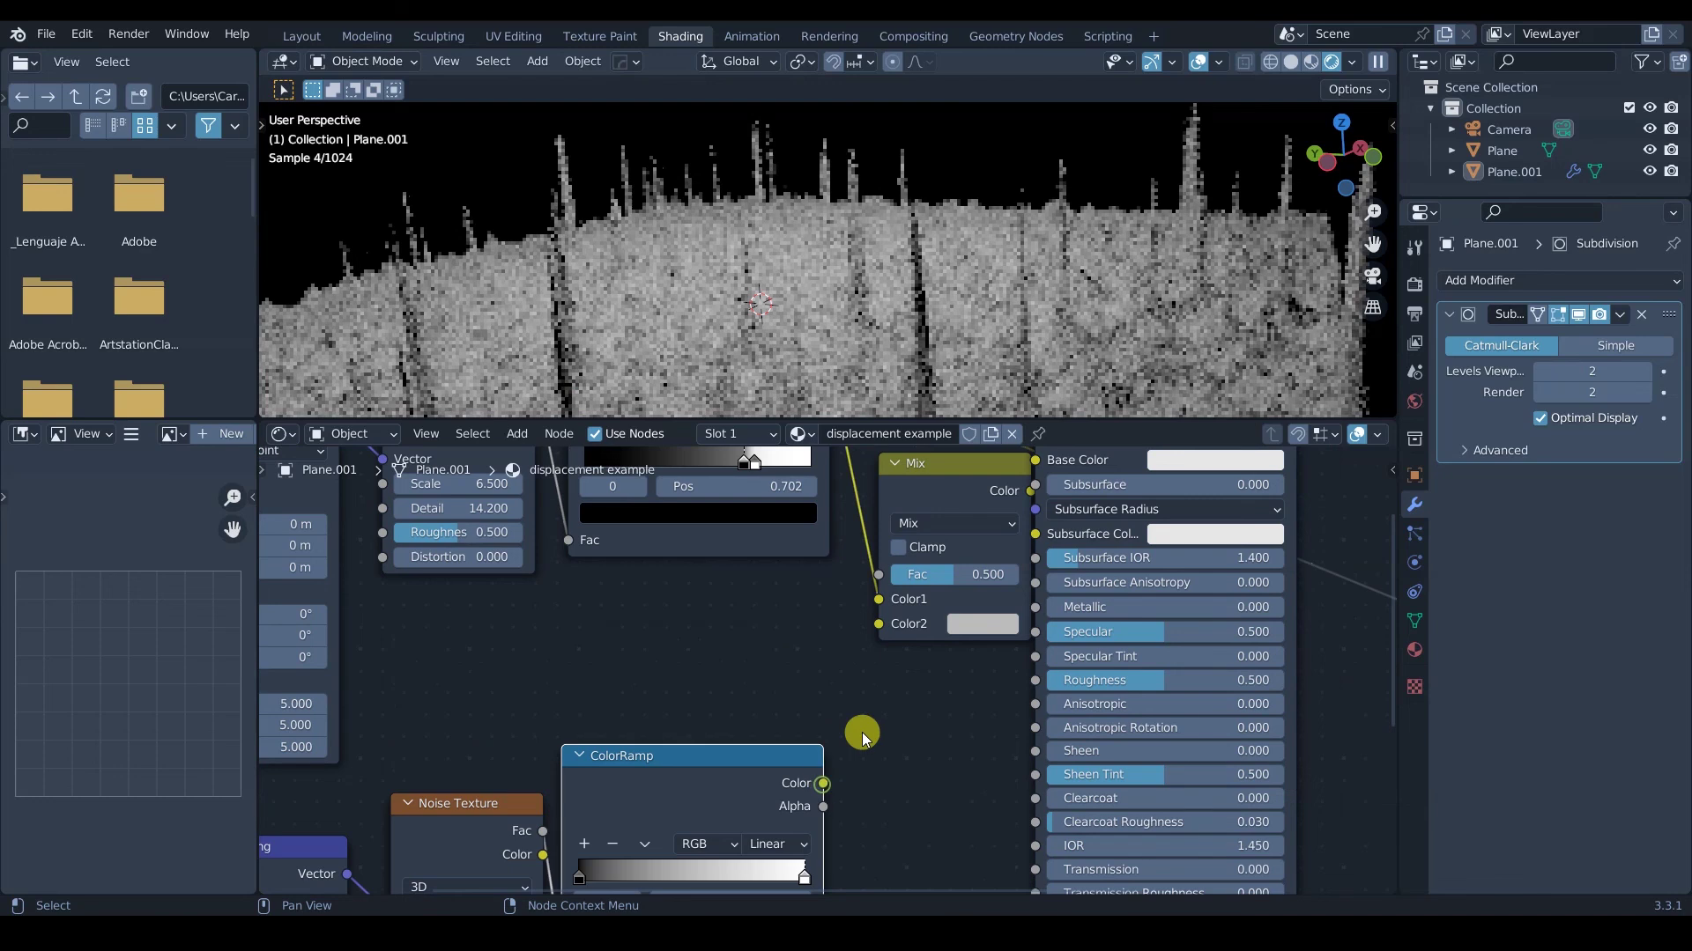
left_click_drag(822, 783, 880, 623)
left_click_drag(940, 571, 1036, 563)
middle_click_drag(954, 626, 853, 683)
Move the Principled BSDF clear of the Mix node and connect the Mix node's Color to the Displacement Height.
scroll(852, 683, "down", 3)
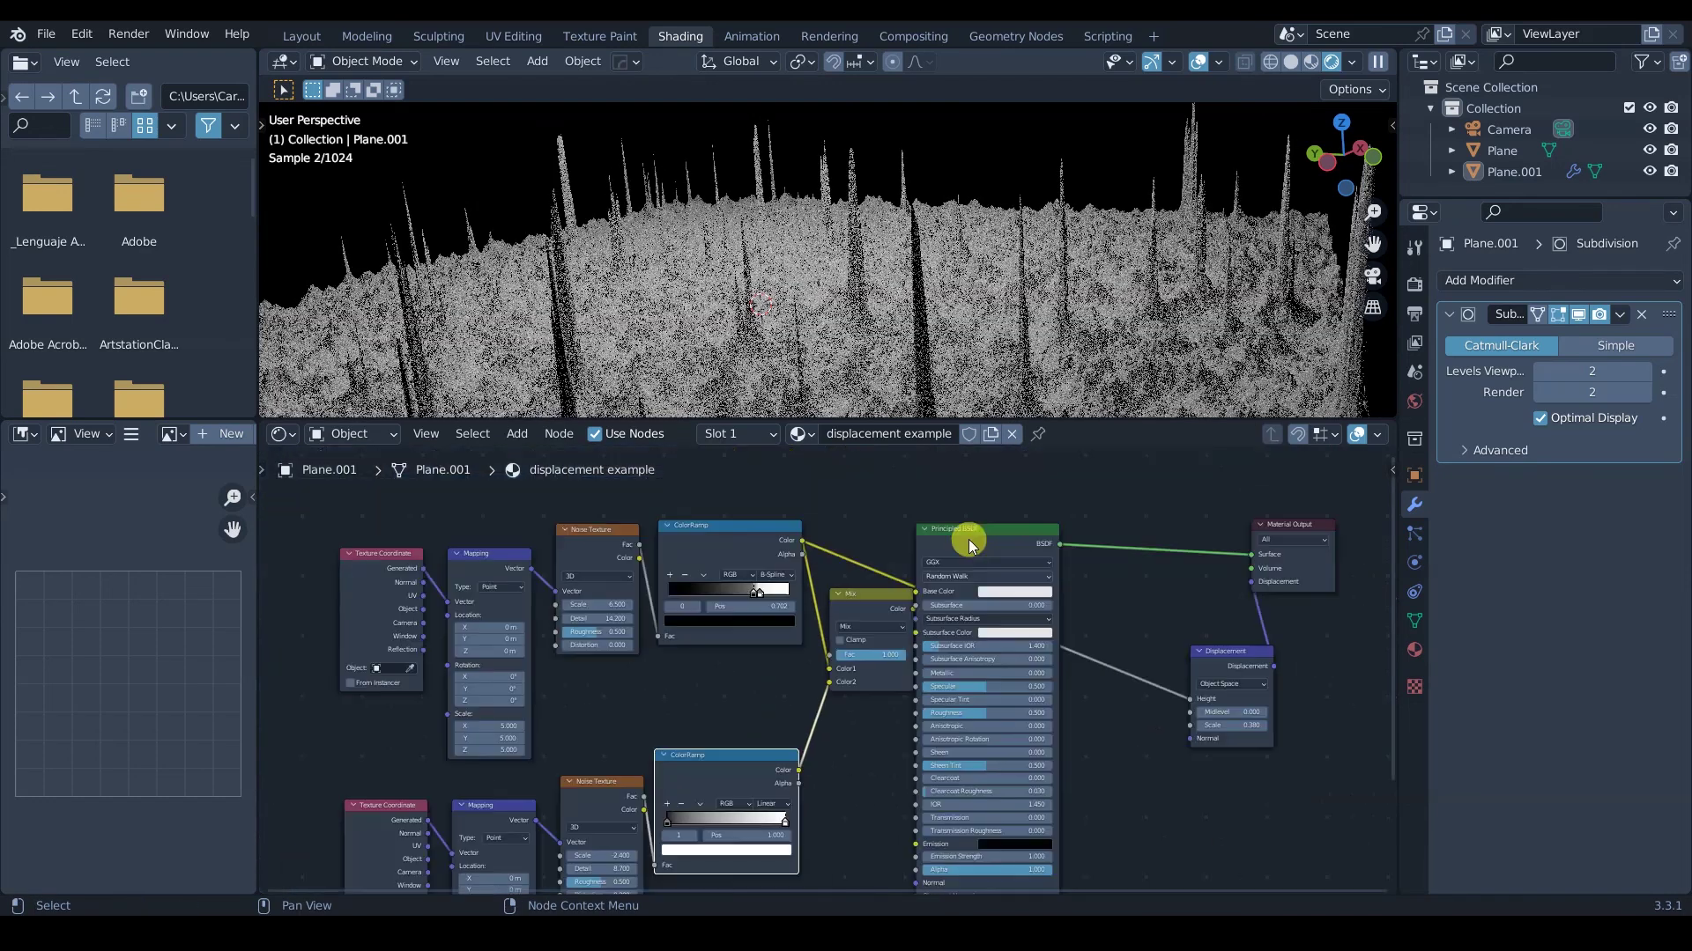
left_click_drag(963, 537, 1004, 529)
left_click_drag(912, 610, 1198, 702)
left_click_drag(1049, 585, 947, 631)
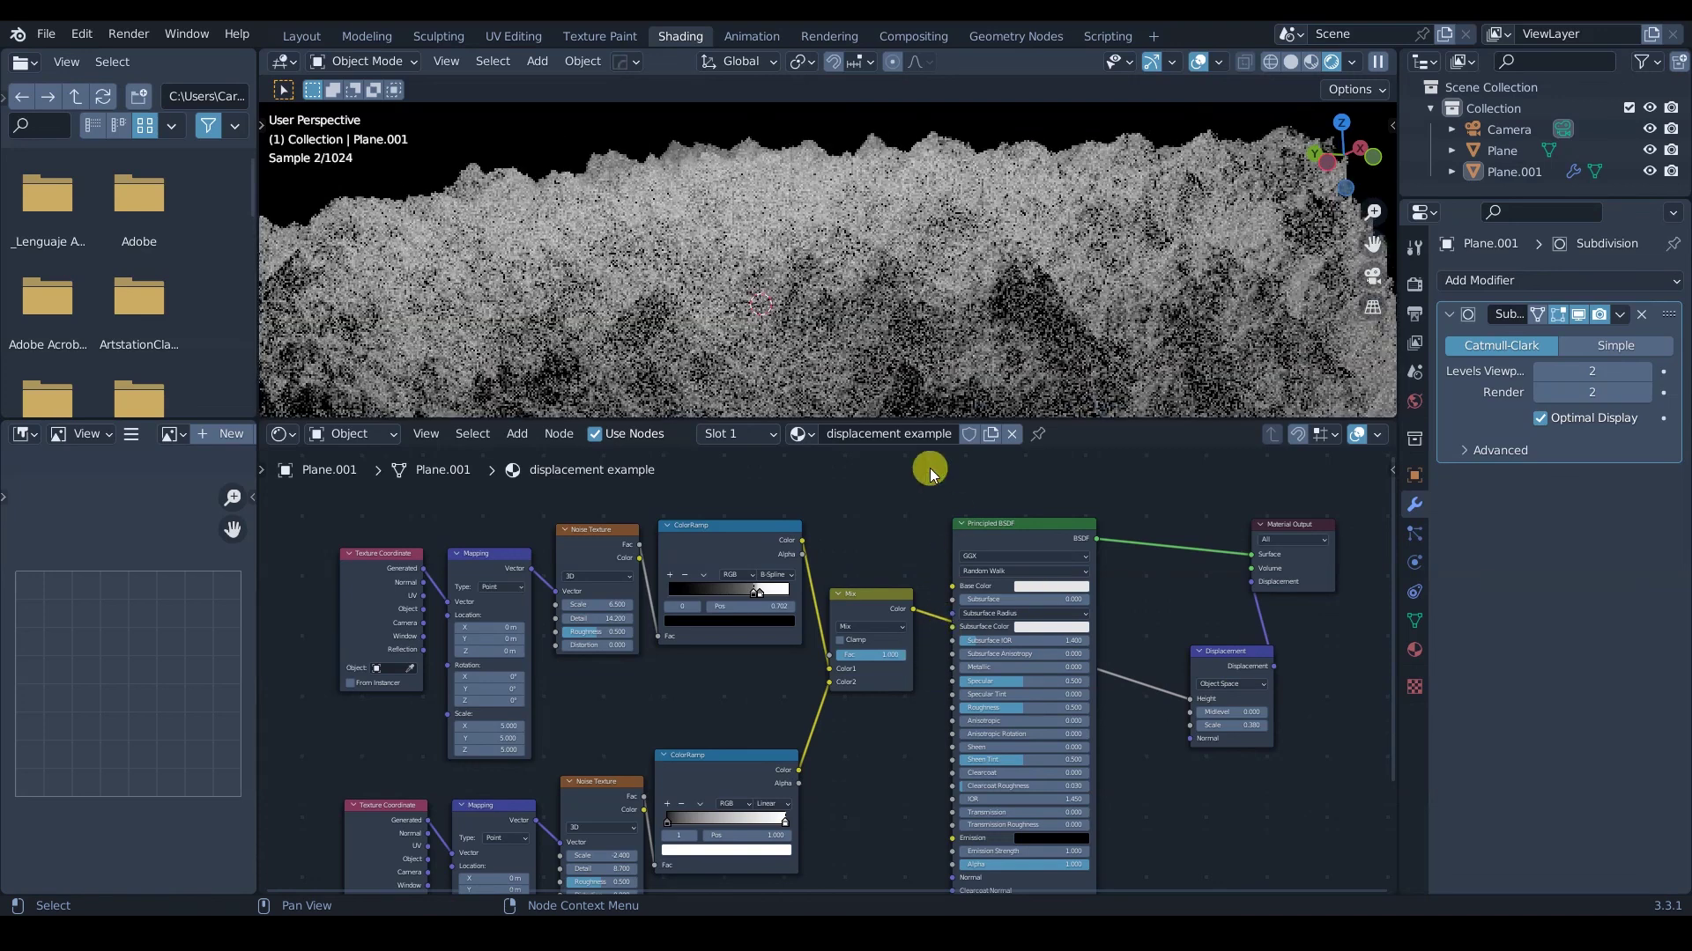
Try the Overlay blending mode on the Mix node and switch it to Subtract.
left_click(881, 627)
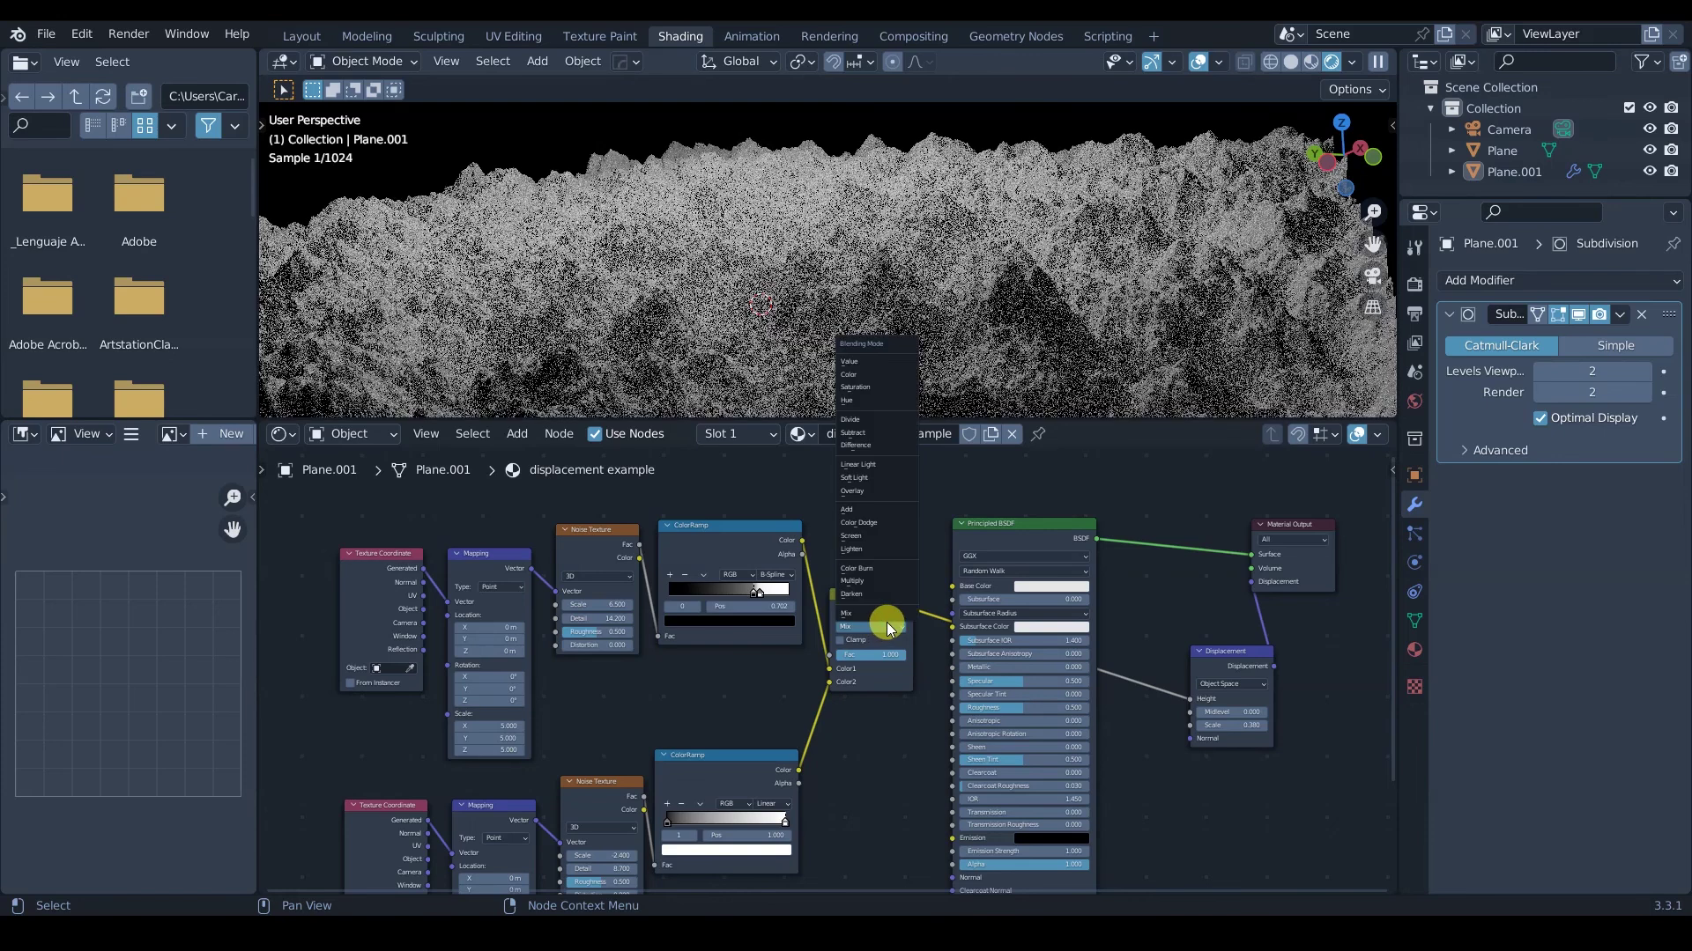
left_click(879, 532)
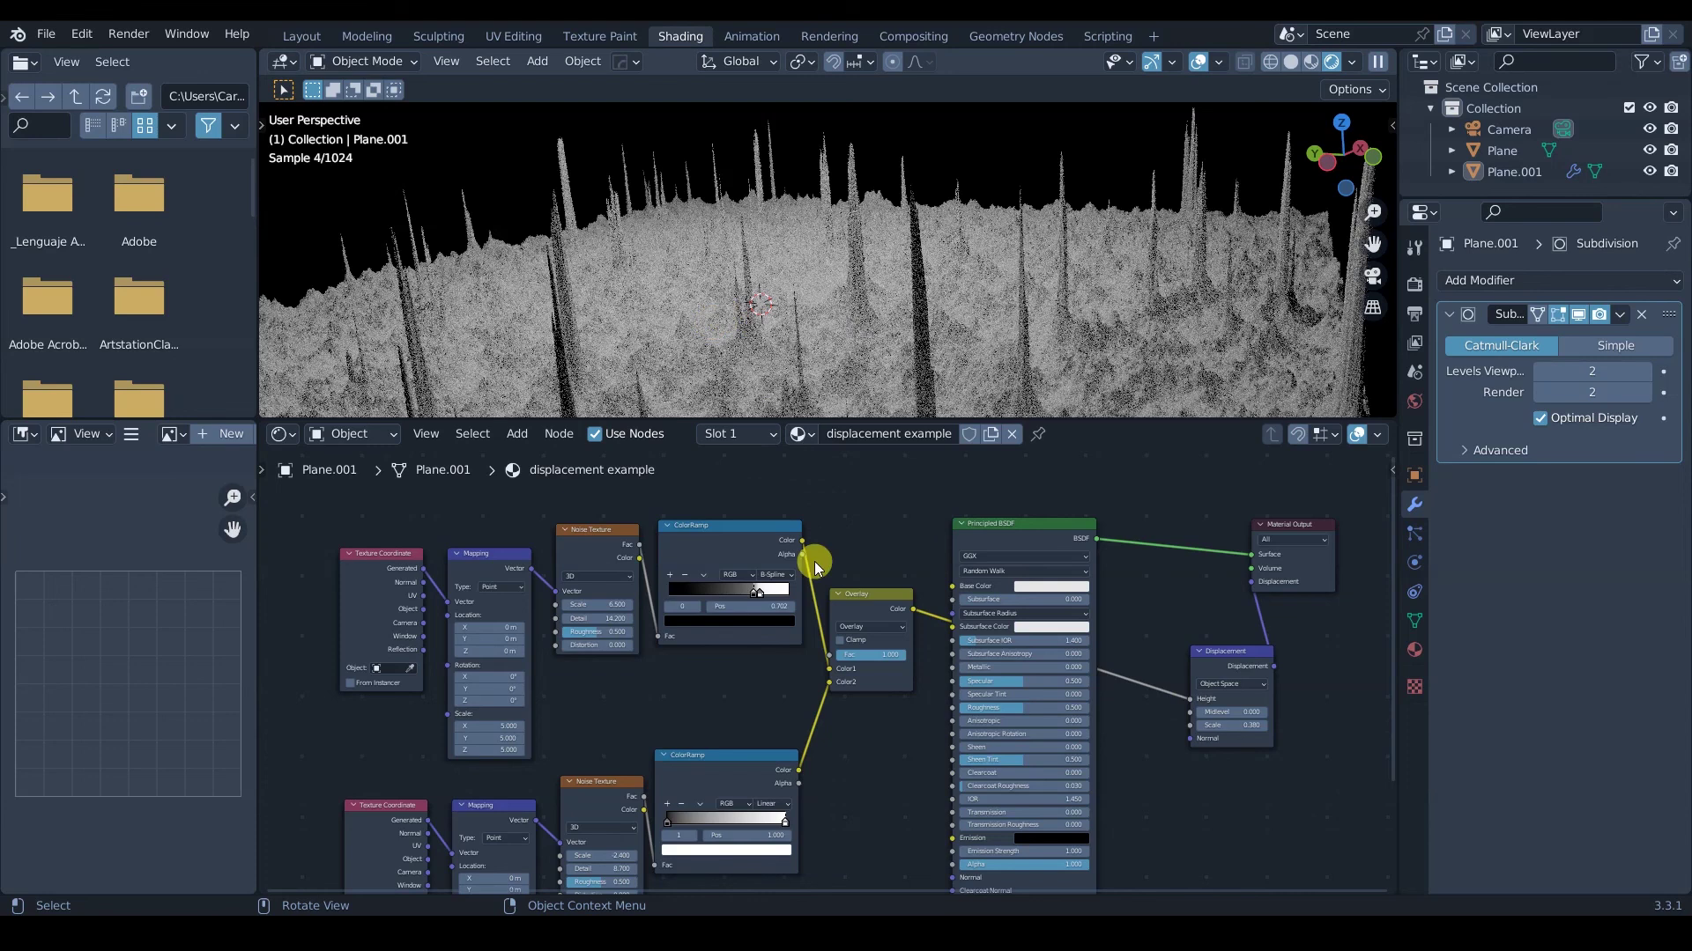
left_click(865, 628)
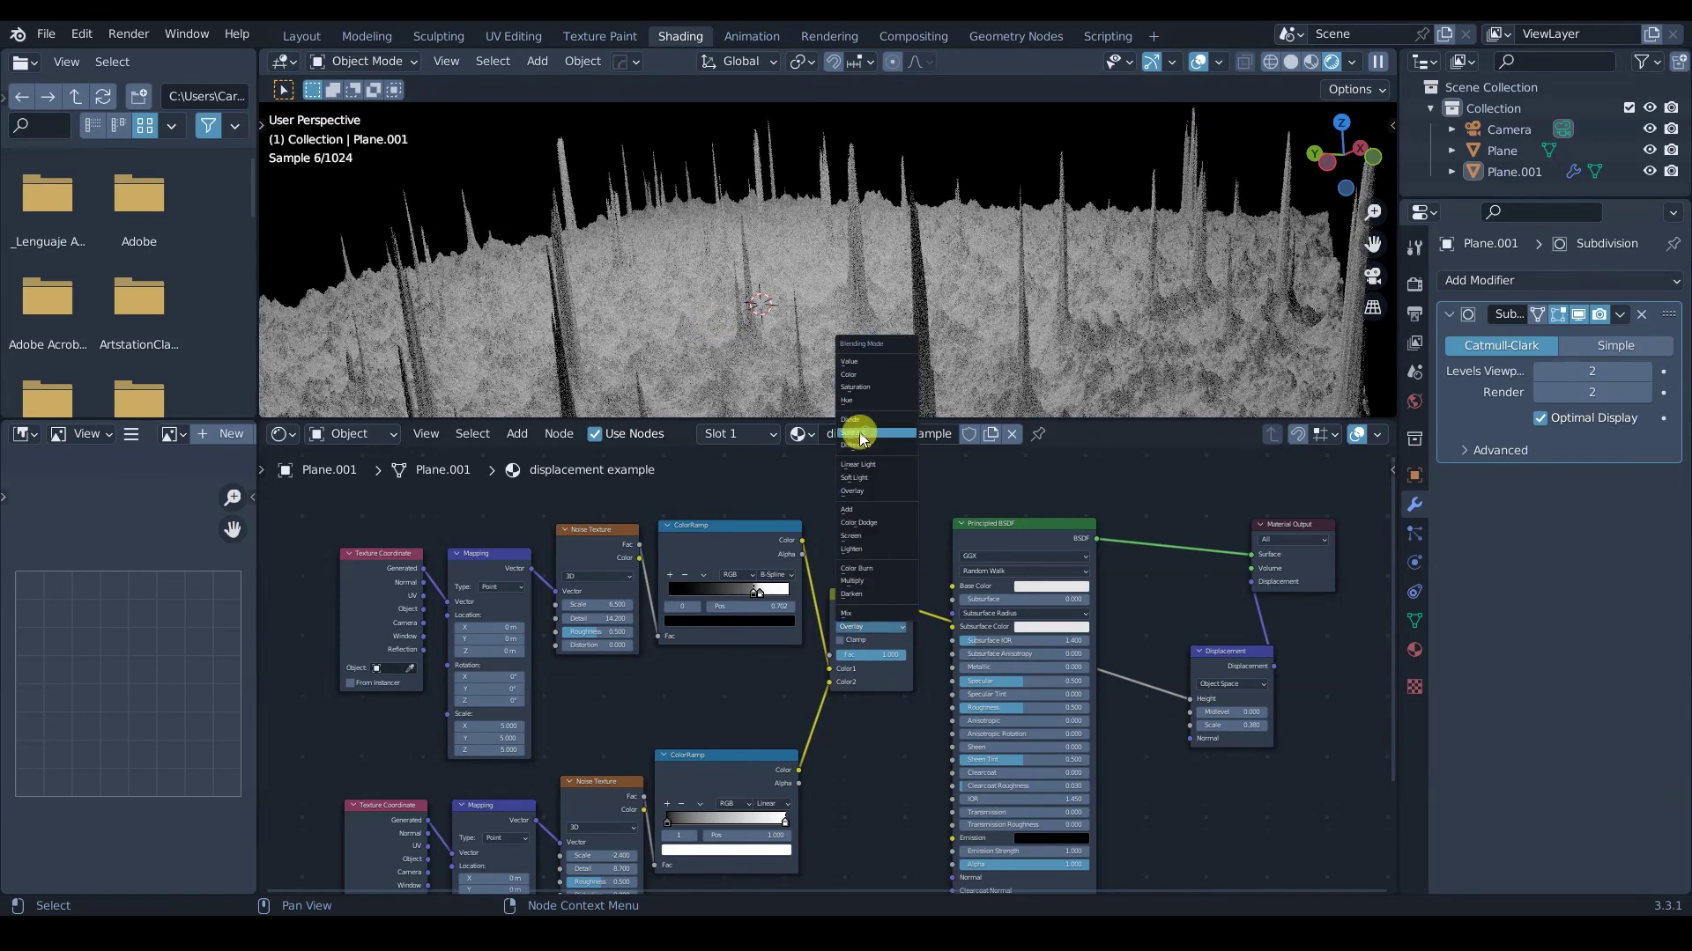
left_click(840, 452)
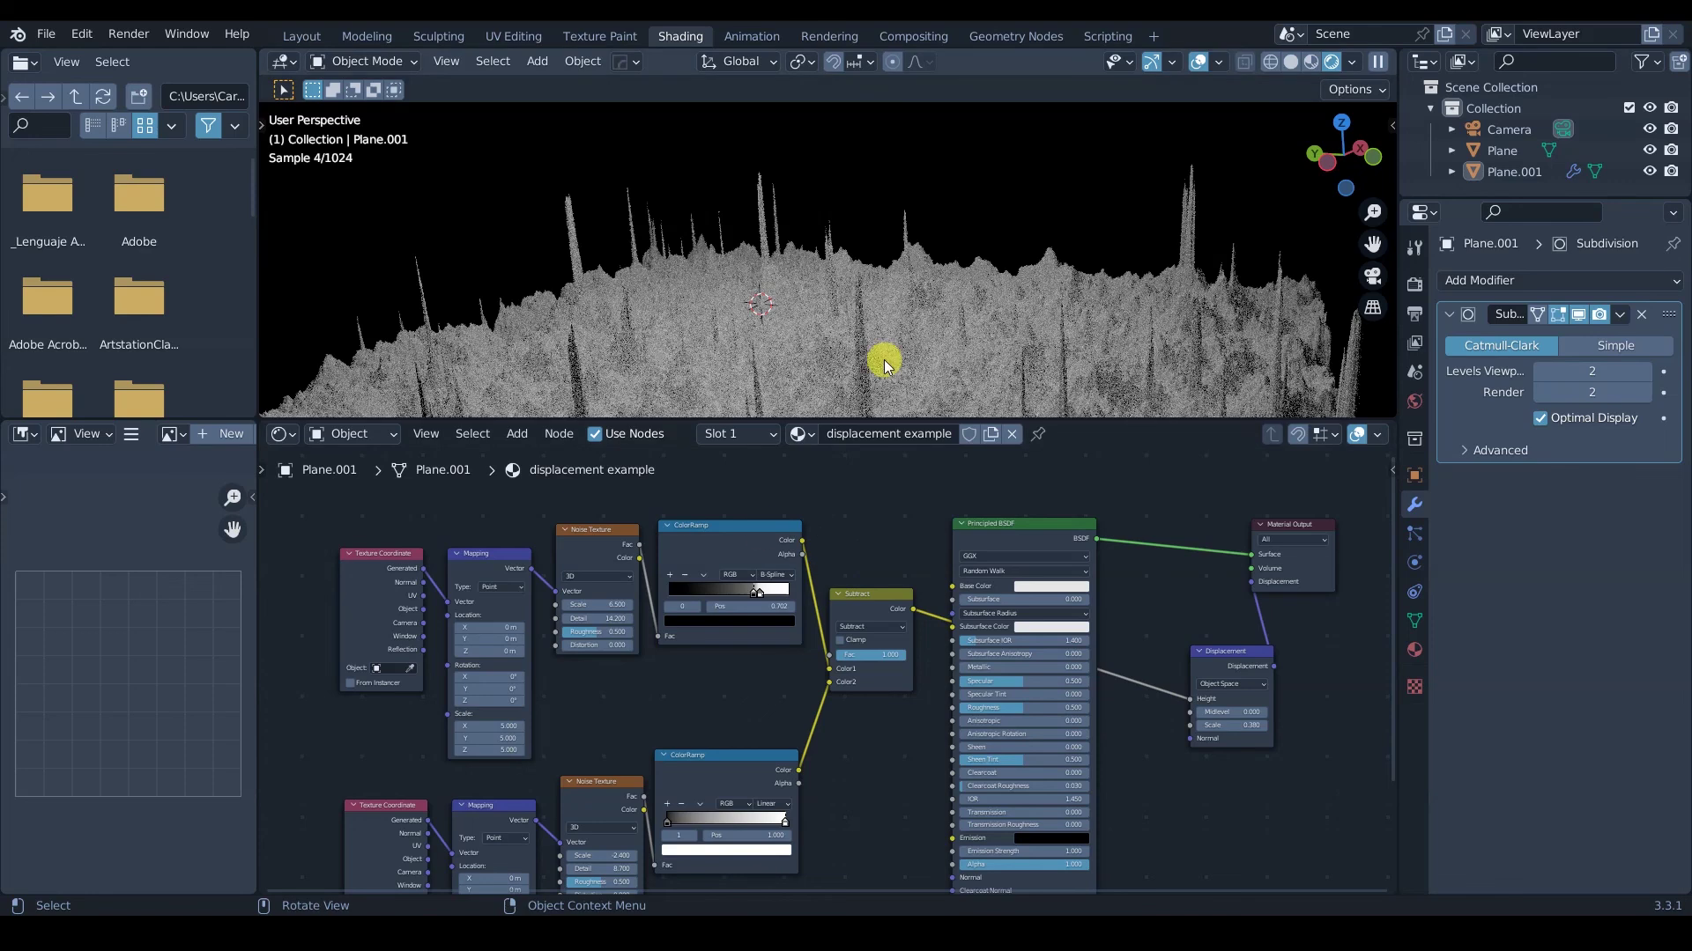
middle_click_drag(966, 351, 902, 314, "shift")
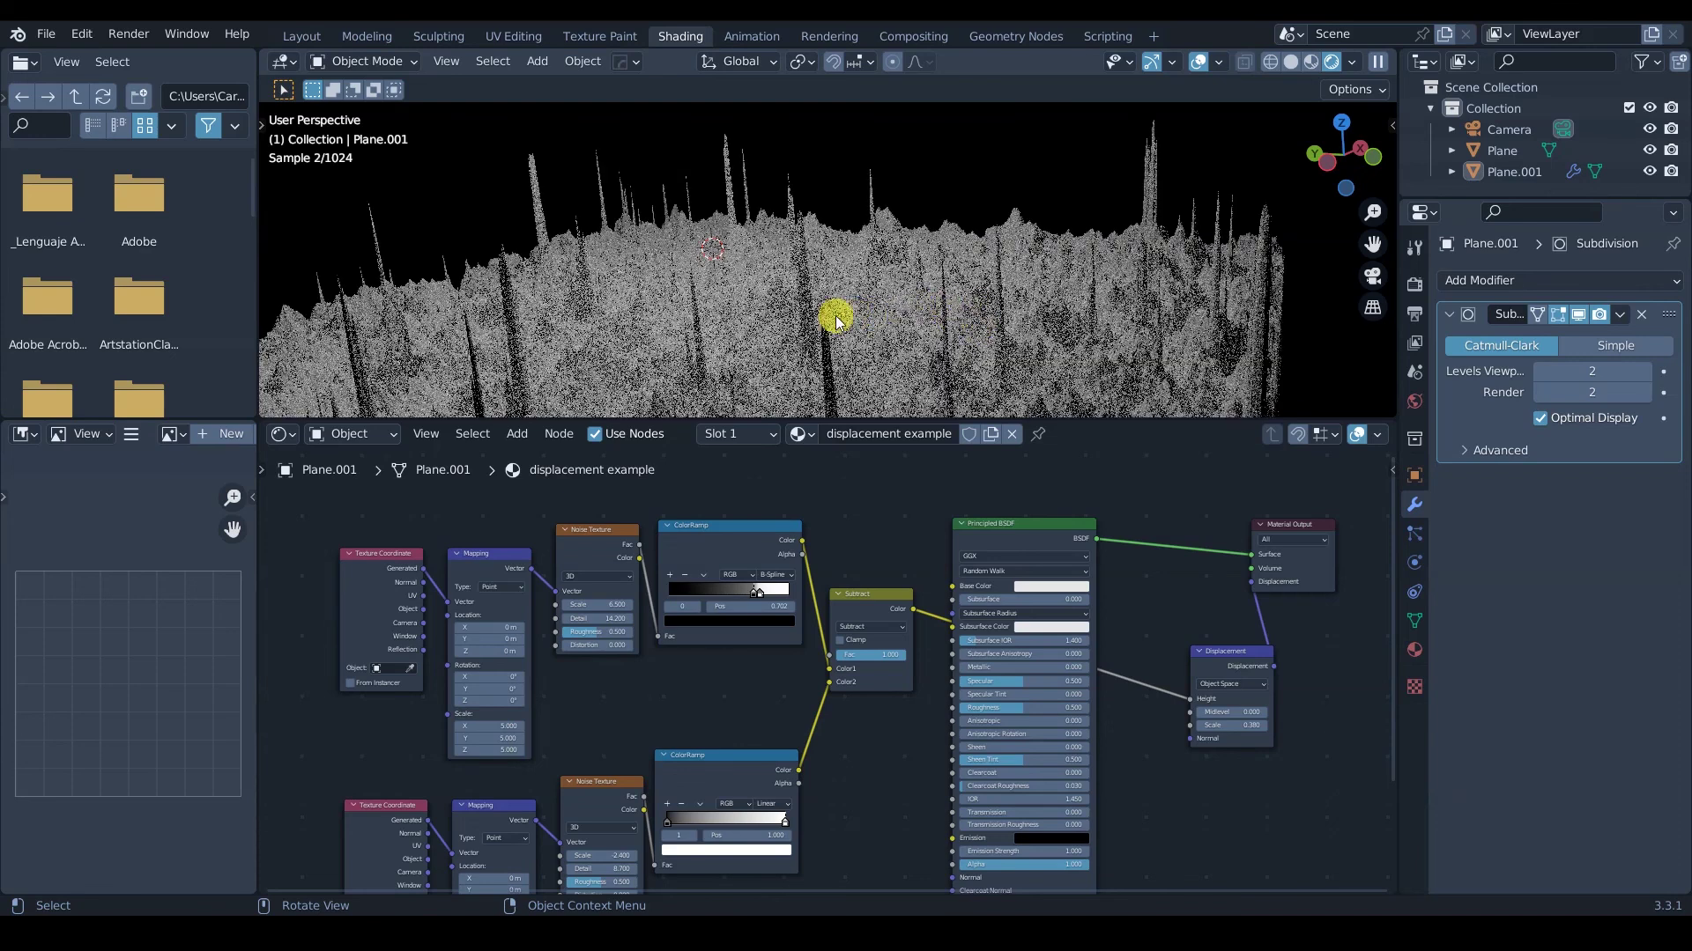
Switch the viewport to Solid shading and select the undisplaced Plane.001.
key("z")
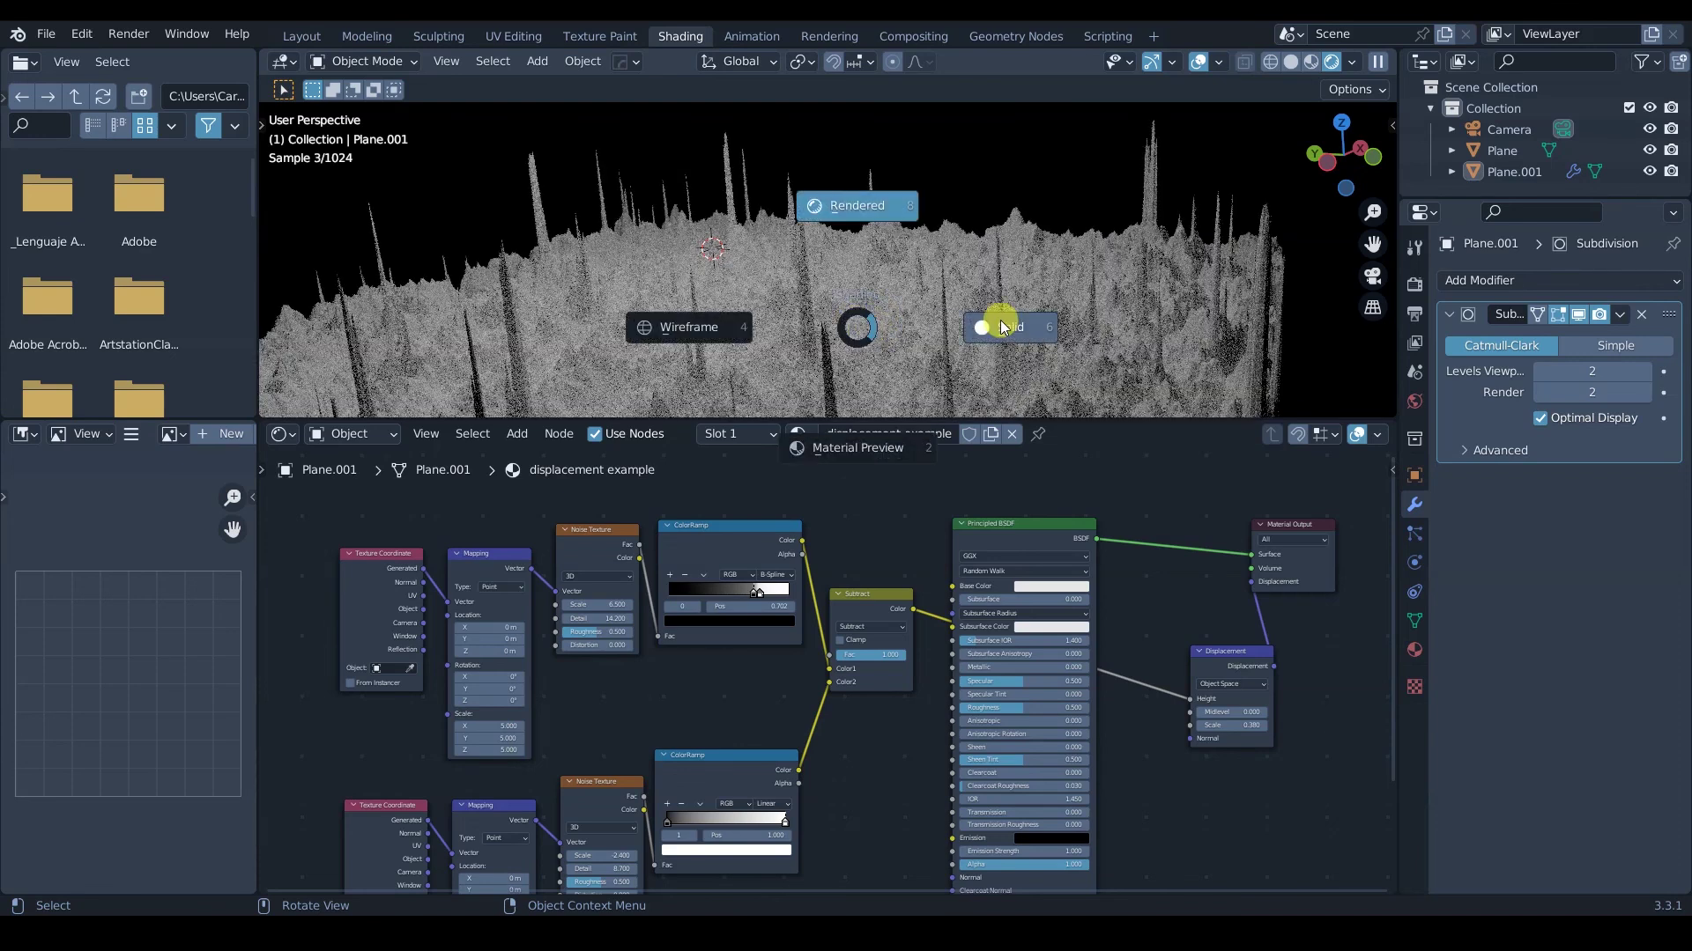
left_click(1001, 320)
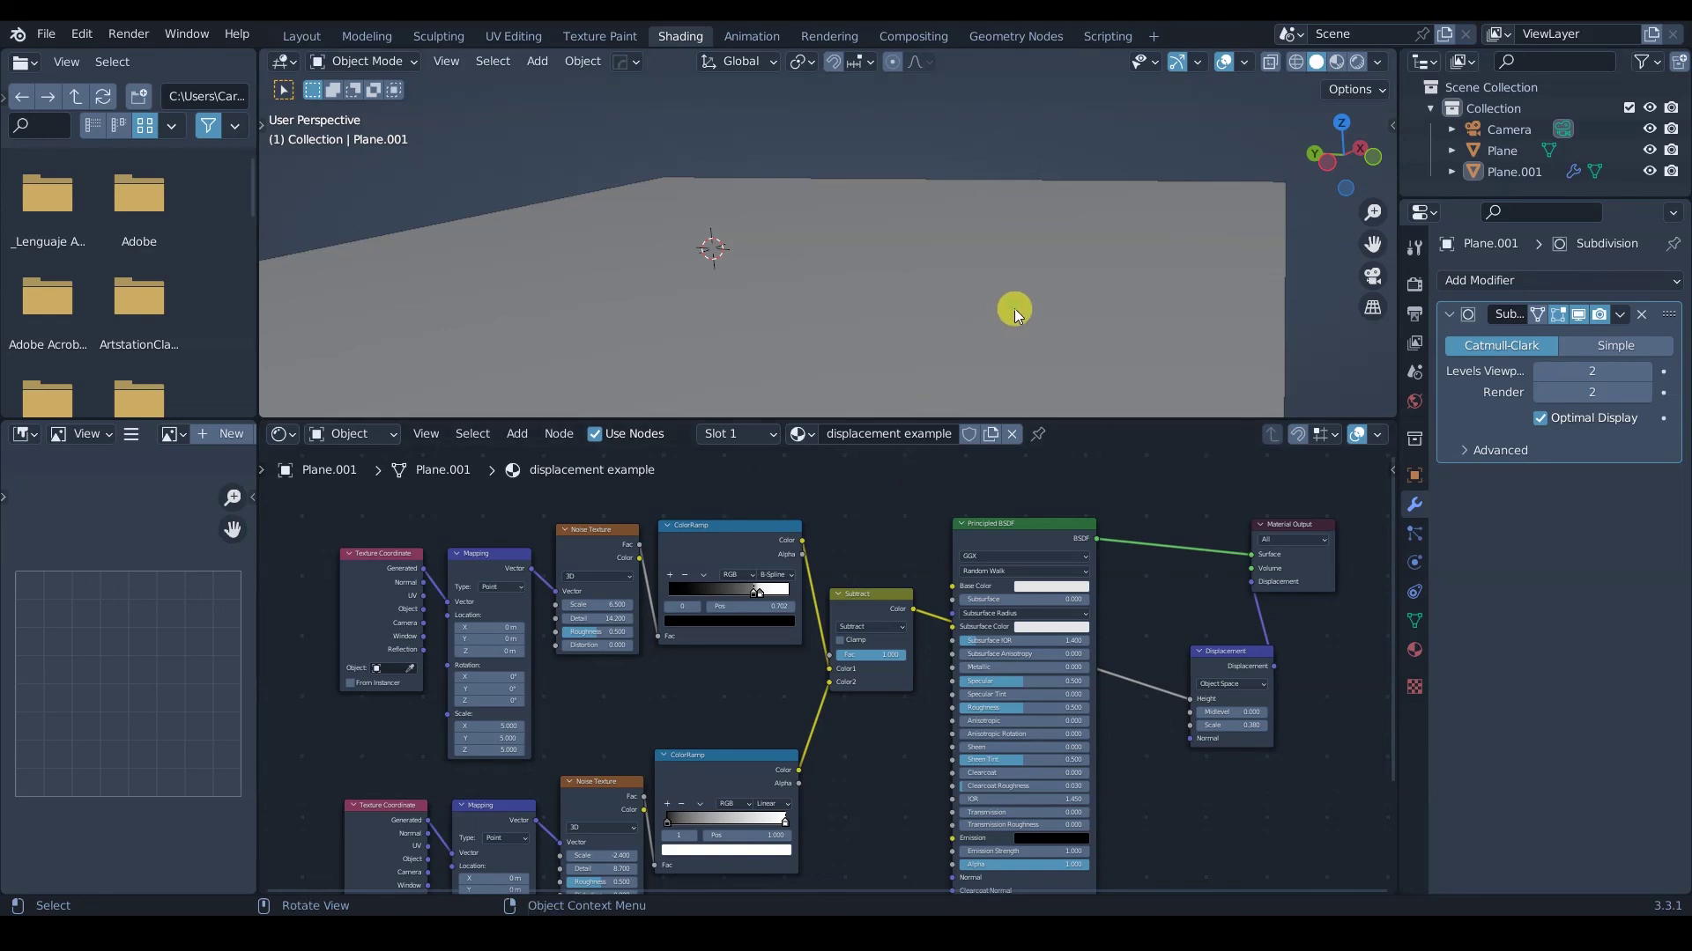
left_click(1017, 382)
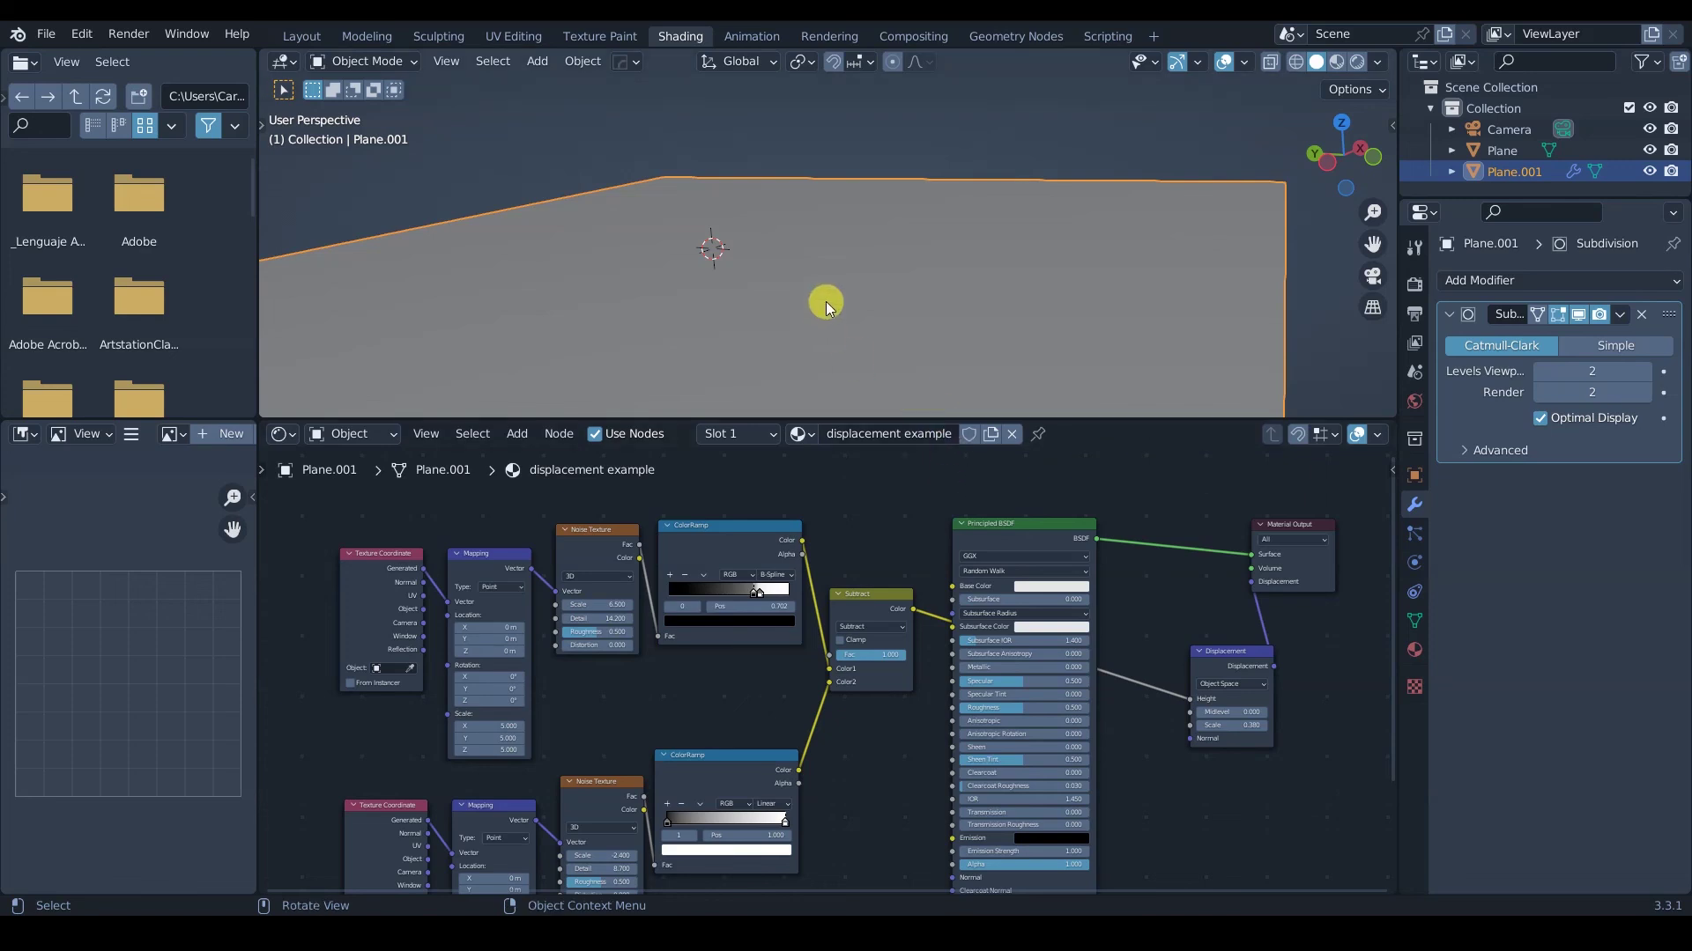
mouse_move(854, 310)
middle_mouse_down("ctrl")
mouse_move(863, 268)
mouse_move(928, 264)
mouse_move(876, 250)
mouse_move(865, 301)
middle_mouse_up("ctrl")
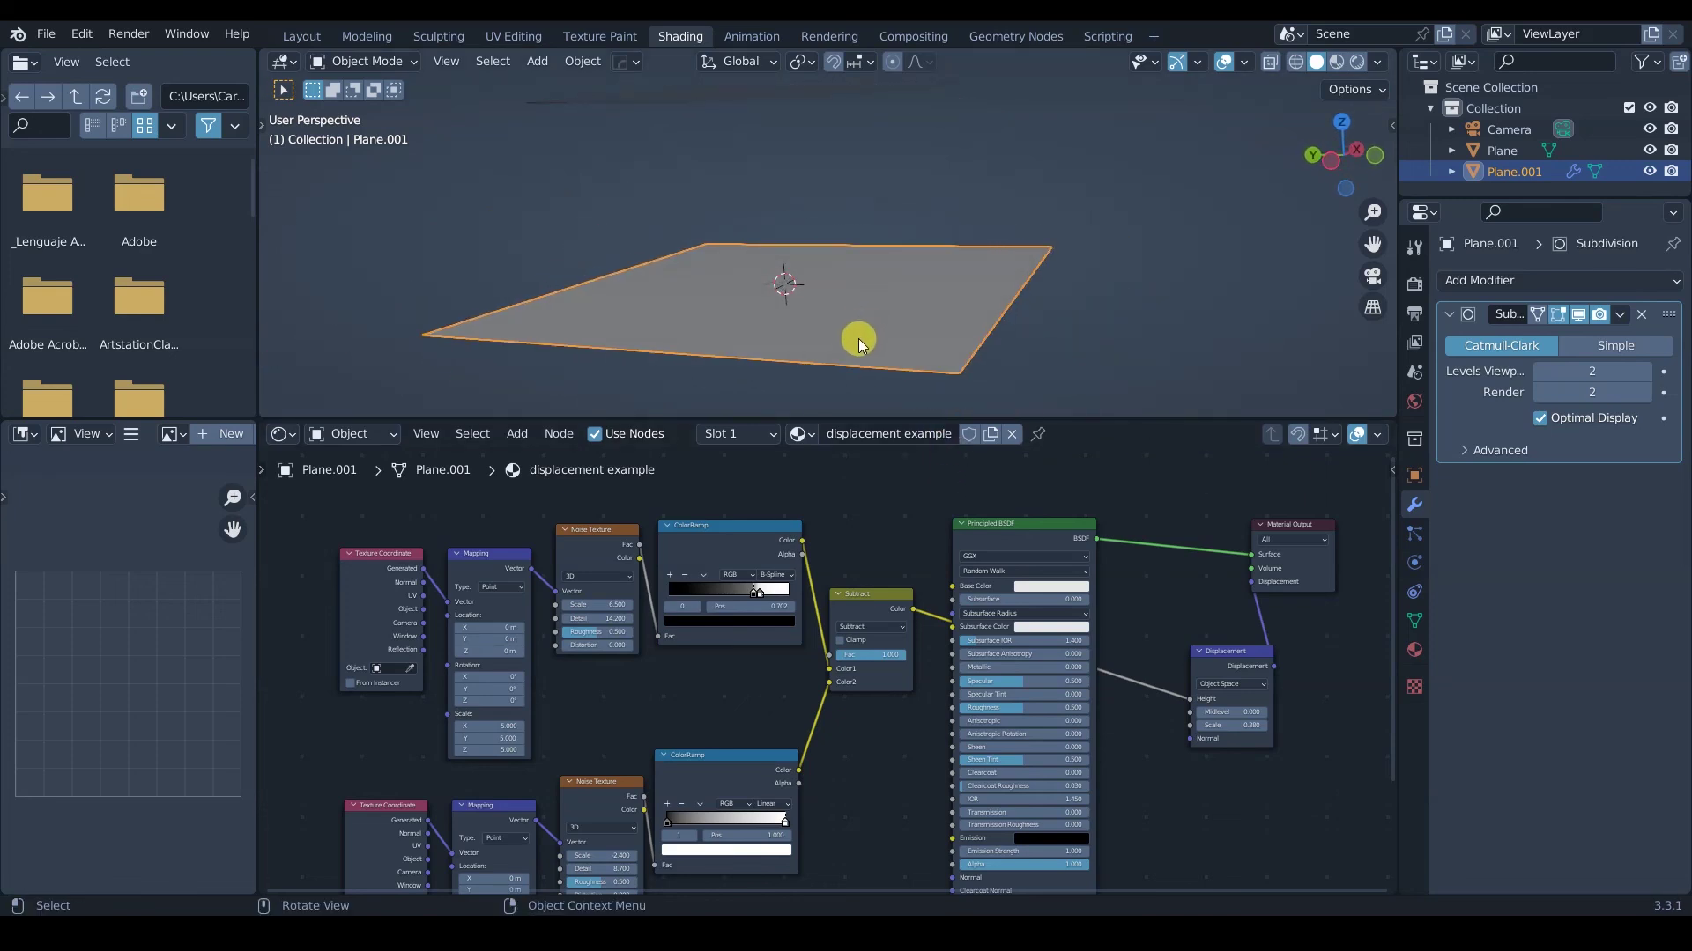